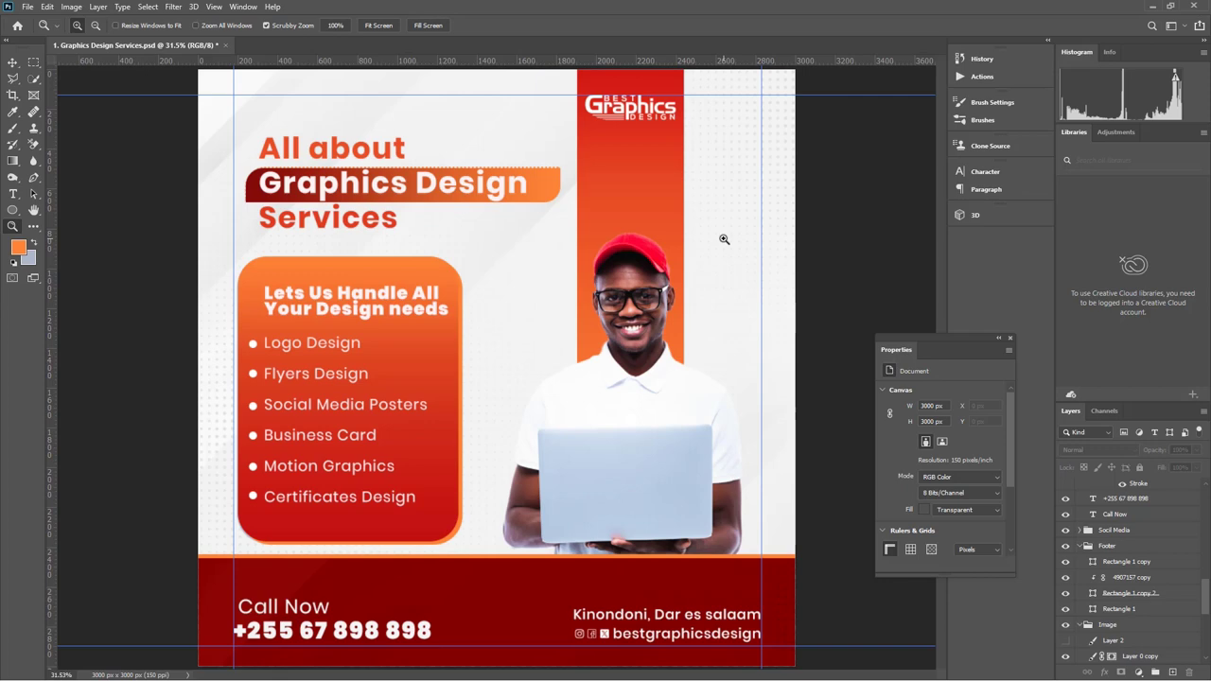
Save the Graphics Design Services poster and close its document.
{"action": "left_click", "coordinate": [223, 45]}
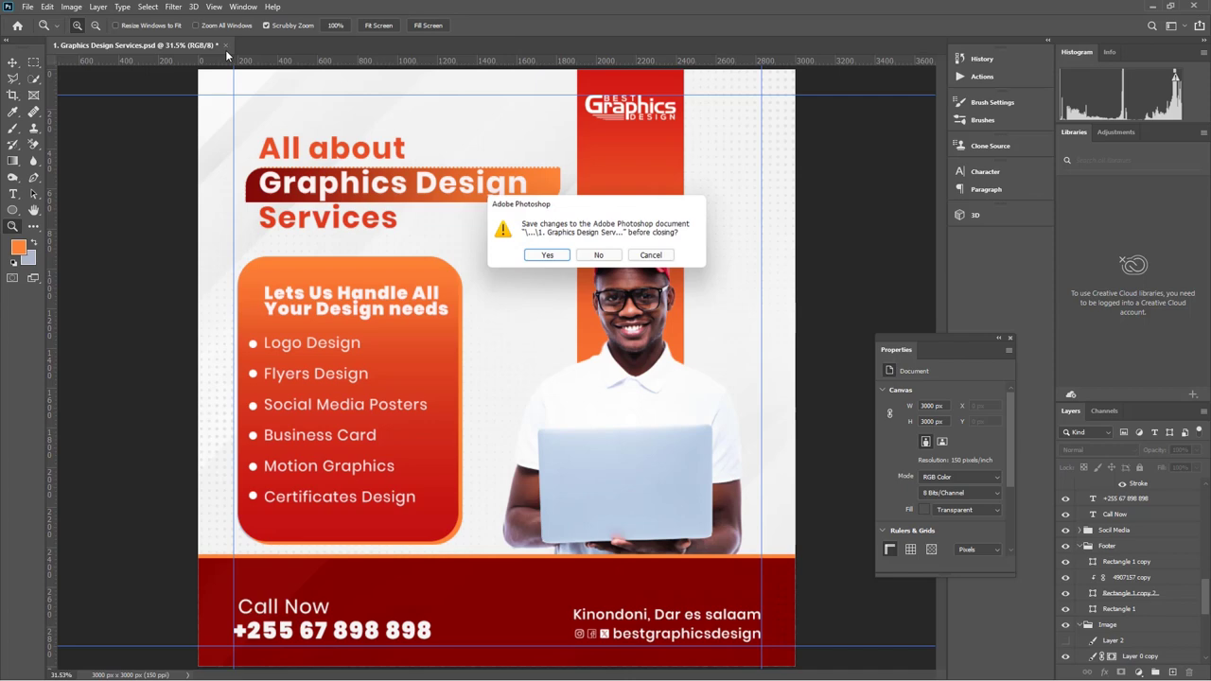
{"action": "left_click", "coordinate": [552, 256]}
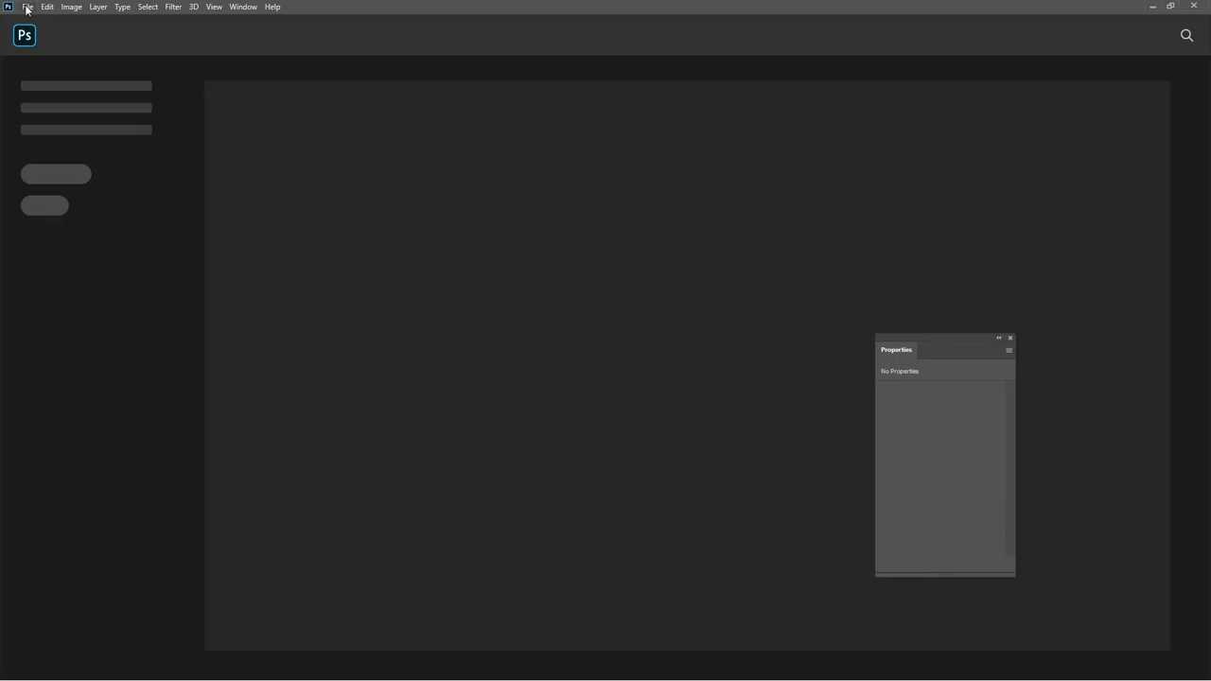
{"action": "left_click", "coordinate": [27, 7]}
Start a new Film & Video document sized 1080 × 1080 px at 150 ppi.
{"action": "left_click", "coordinate": [40, 20]}
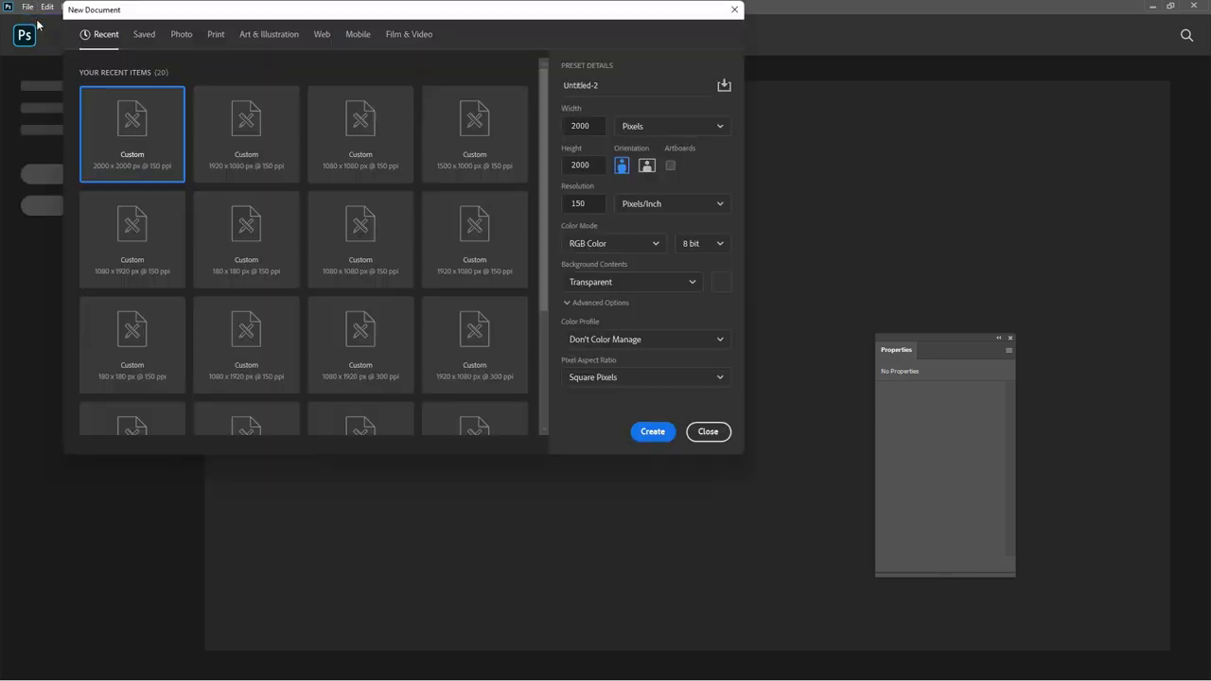
{"action": "left_click", "coordinate": [407, 36]}
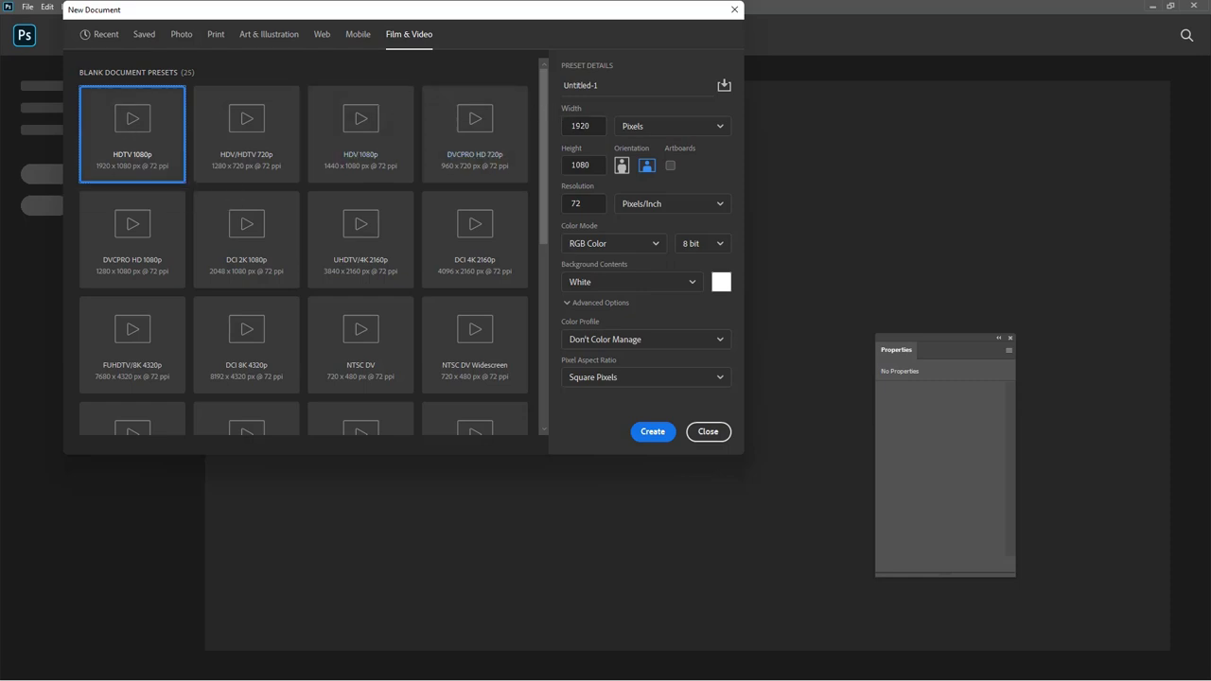
{"action": "double_click", "coordinate": [579, 126]}
{"action": "type", "text": "1"}
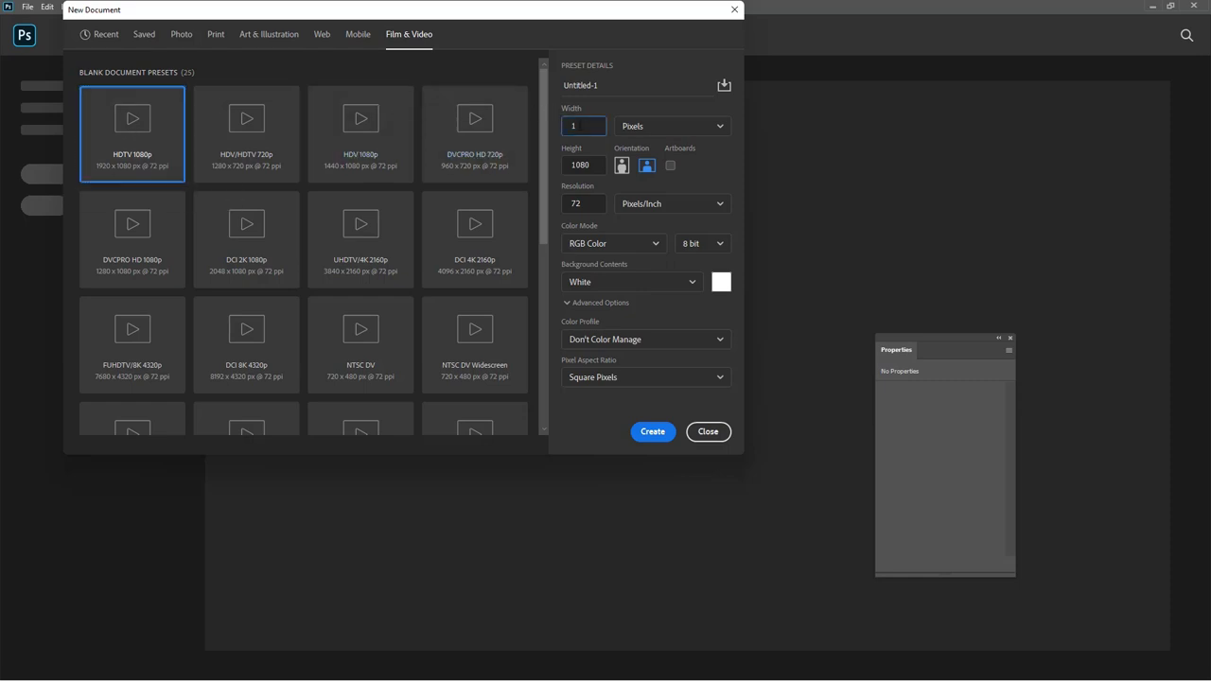
{"action": "type", "text": "080"}
{"action": "left_click", "coordinate": [593, 170]}
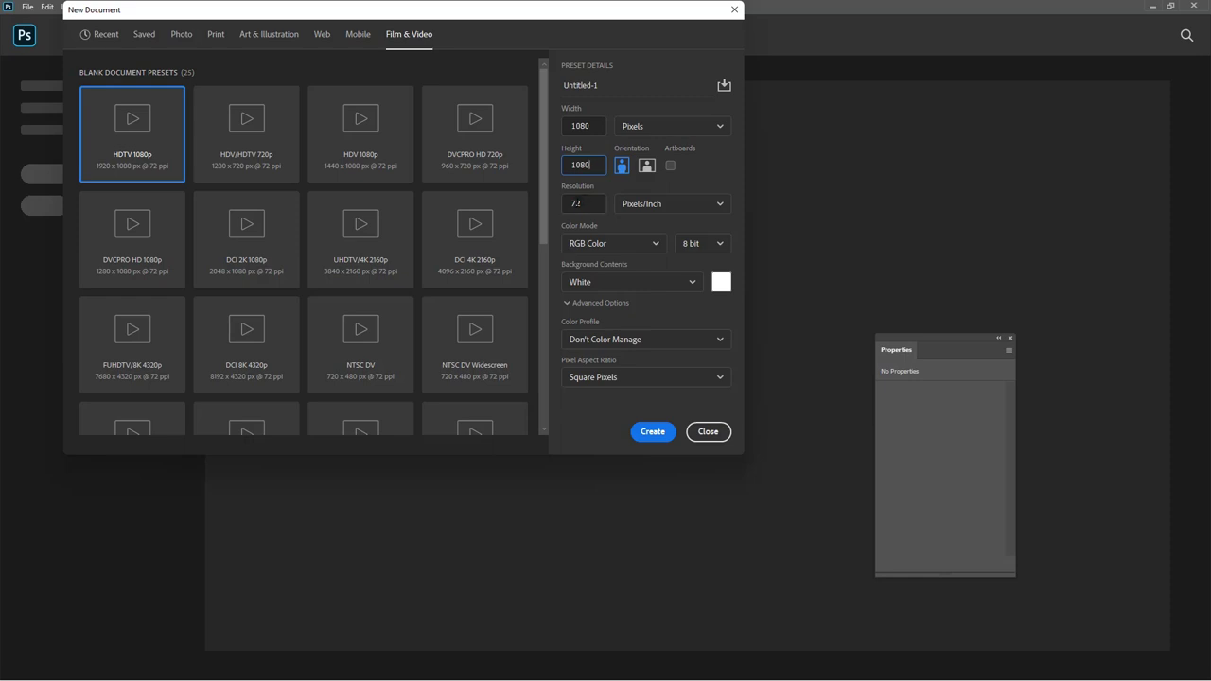
{"action": "left_click", "coordinate": [576, 203]}
{"action": "type", "text": "150"}
{"action": "left_click", "coordinate": [652, 129]}
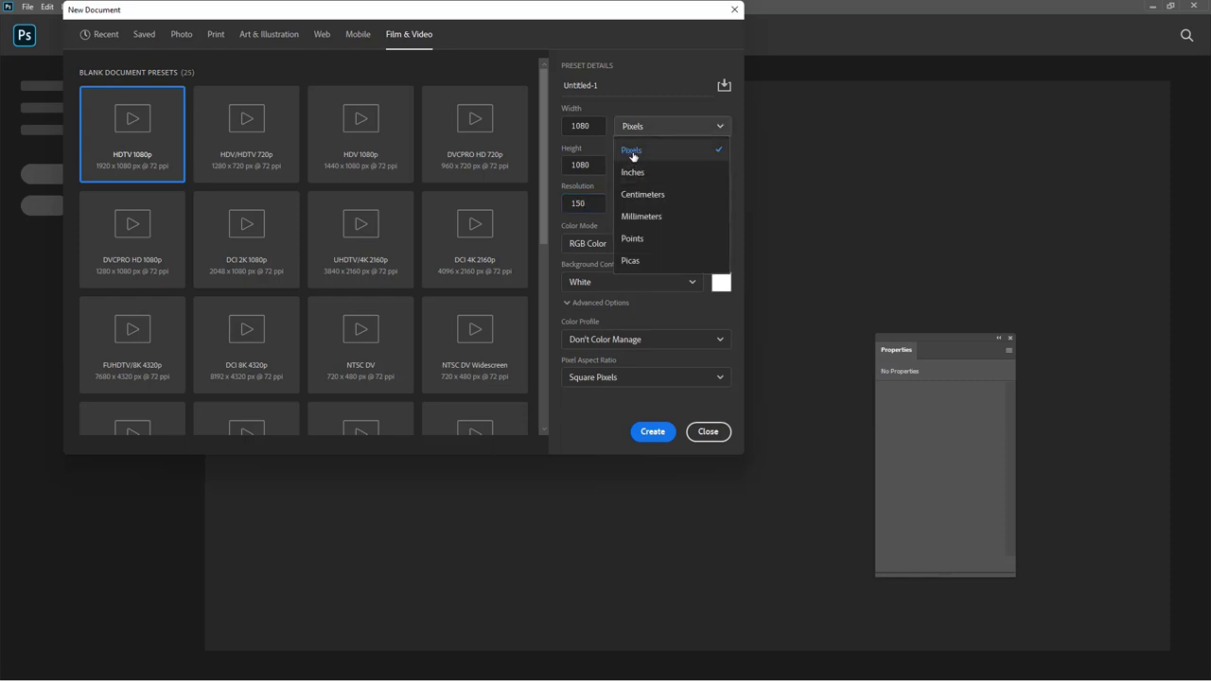
{"action": "left_click", "coordinate": [640, 152]}
Name it 'Graphics Design Service Poster', give it a transparent background, and create it.
{"action": "double_click", "coordinate": [592, 85]}
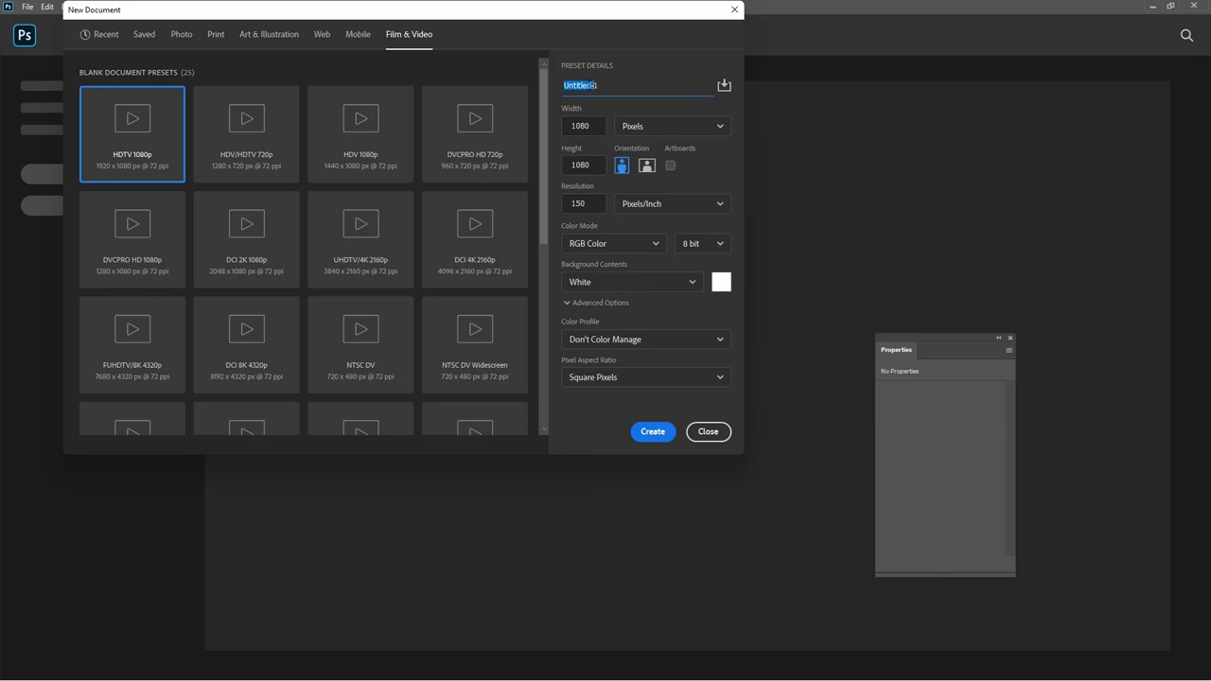
{"action": "left_click", "coordinate": [593, 85]}
{"action": "type", "text": "abc"}
{"action": "key", "text": "BackSpace"}
{"action": "key", "text": "BackSpace"}
{"action": "key", "text": "BackSpace"}
{"action": "type", "text": "Gra"}
{"action": "type", "text": "phics "}
{"action": "type", "text": "Design "}
{"action": "type", "text": "Serv"}
{"action": "type", "text": "ice "}
{"action": "type", "text": "Poster"}
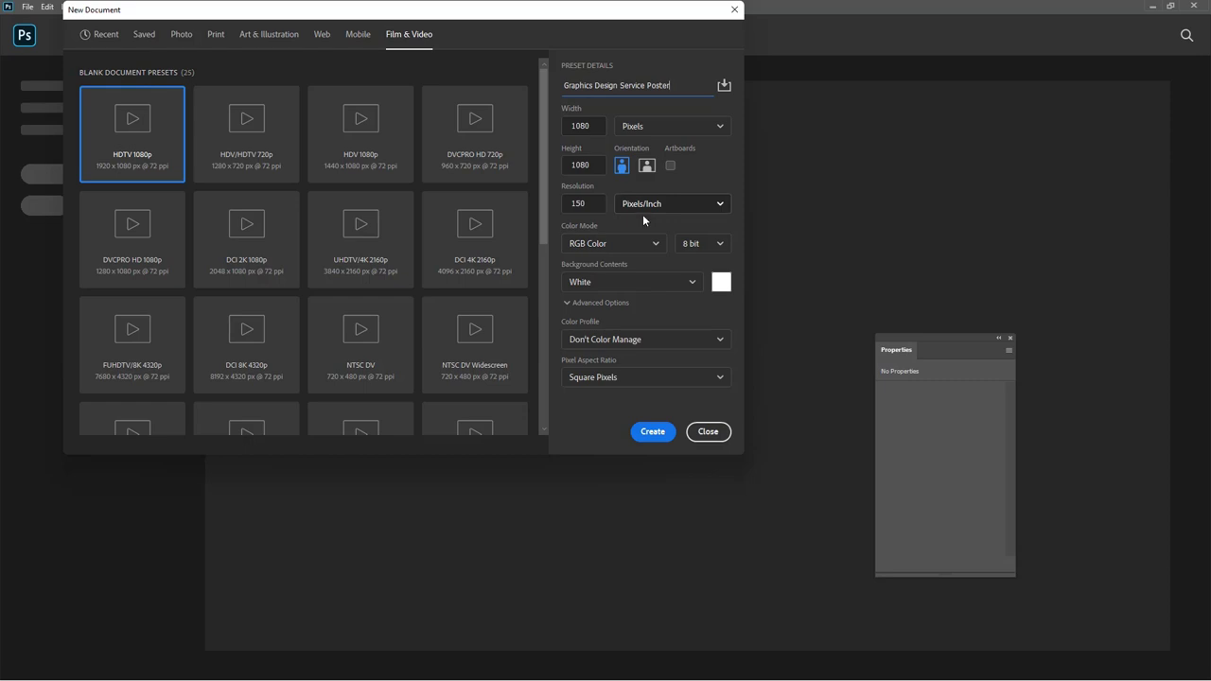
{"action": "left_click", "coordinate": [608, 288]}
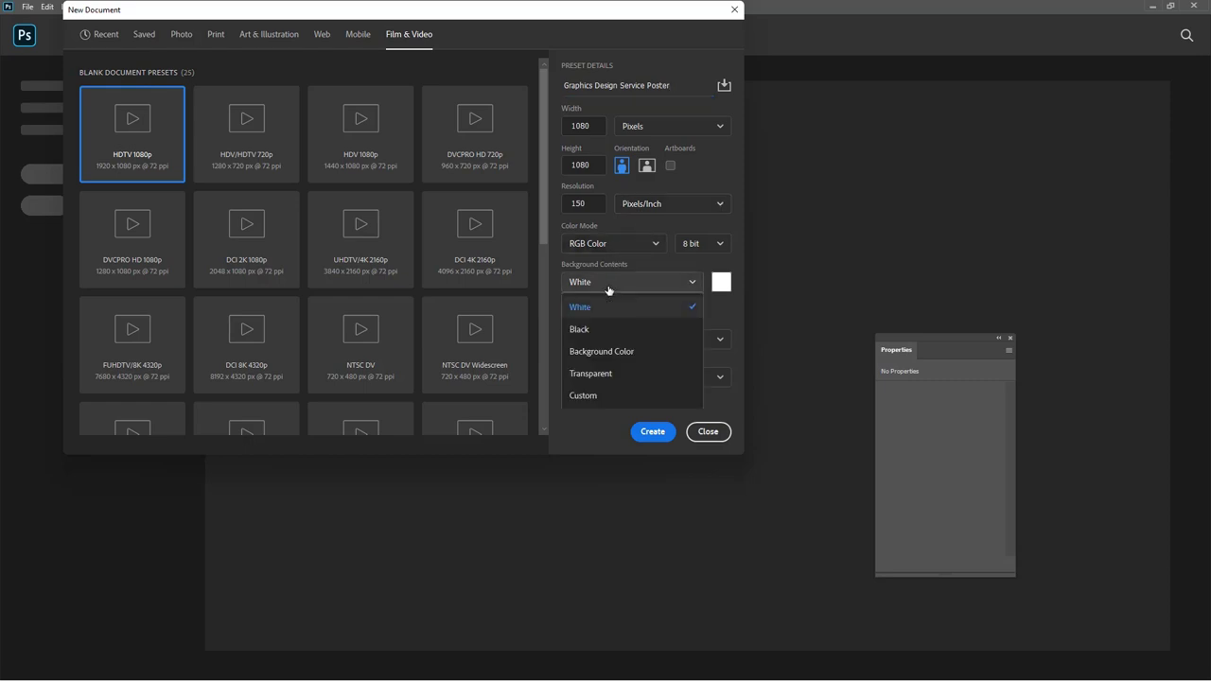
{"action": "left_click", "coordinate": [601, 374]}
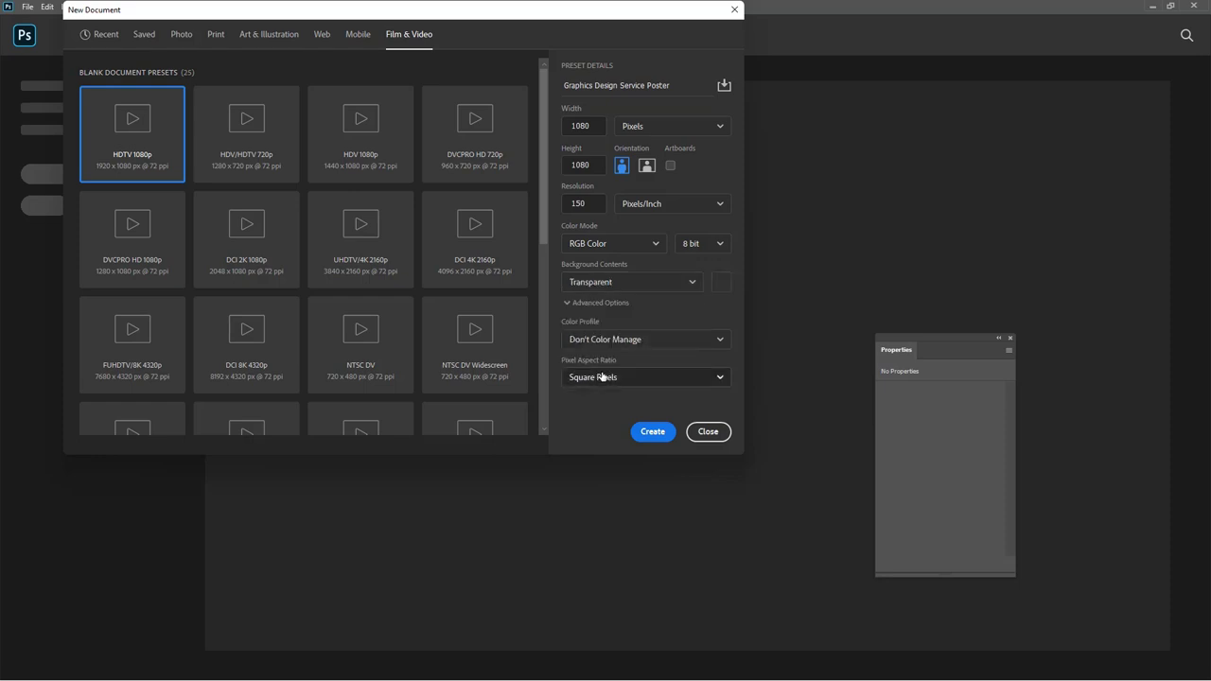
{"action": "left_click", "coordinate": [626, 282]}
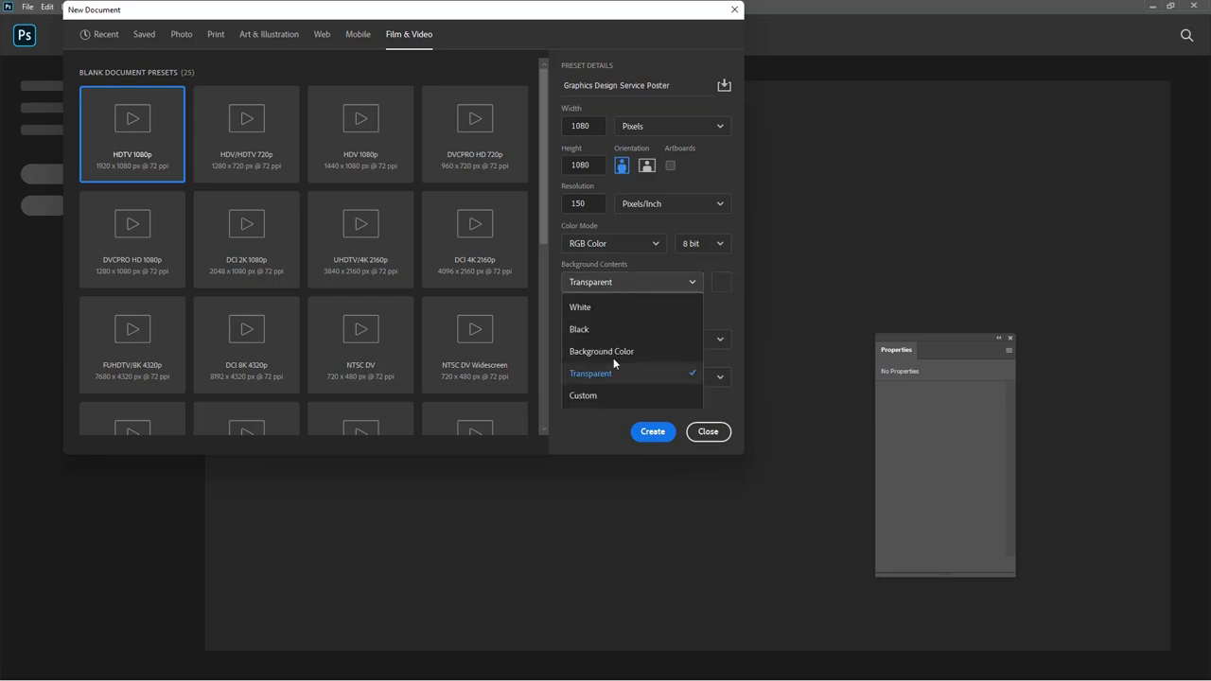
{"action": "left_click", "coordinate": [618, 280]}
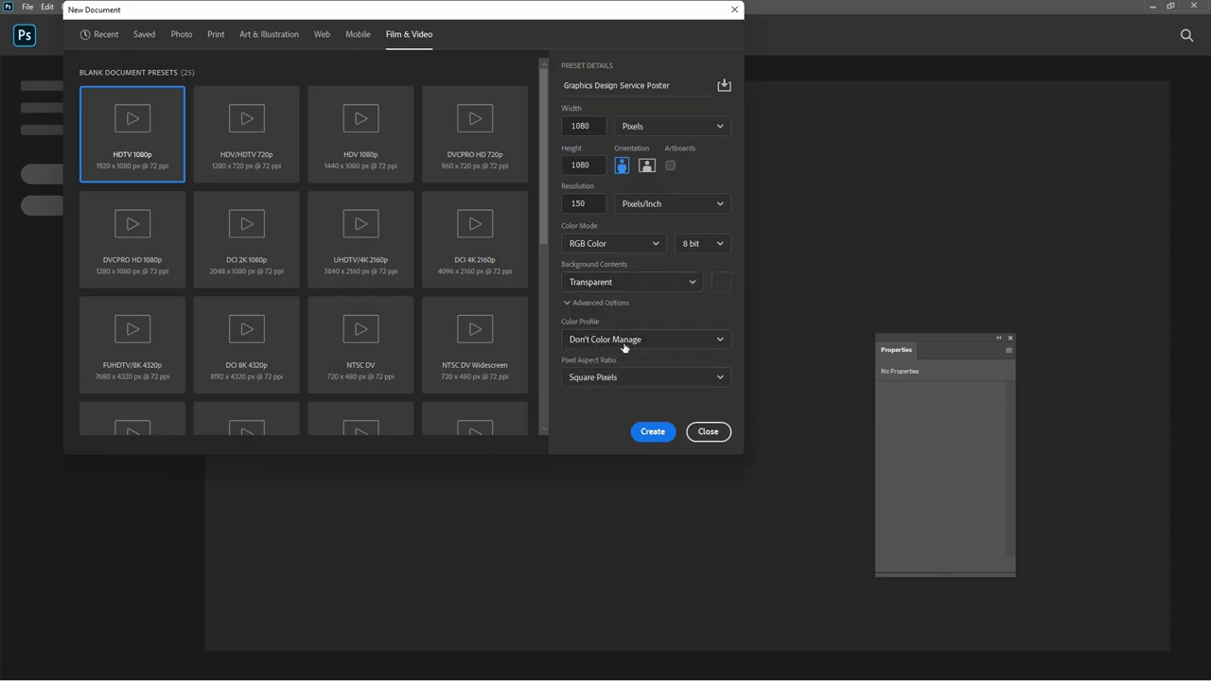
{"action": "left_click", "coordinate": [651, 434]}
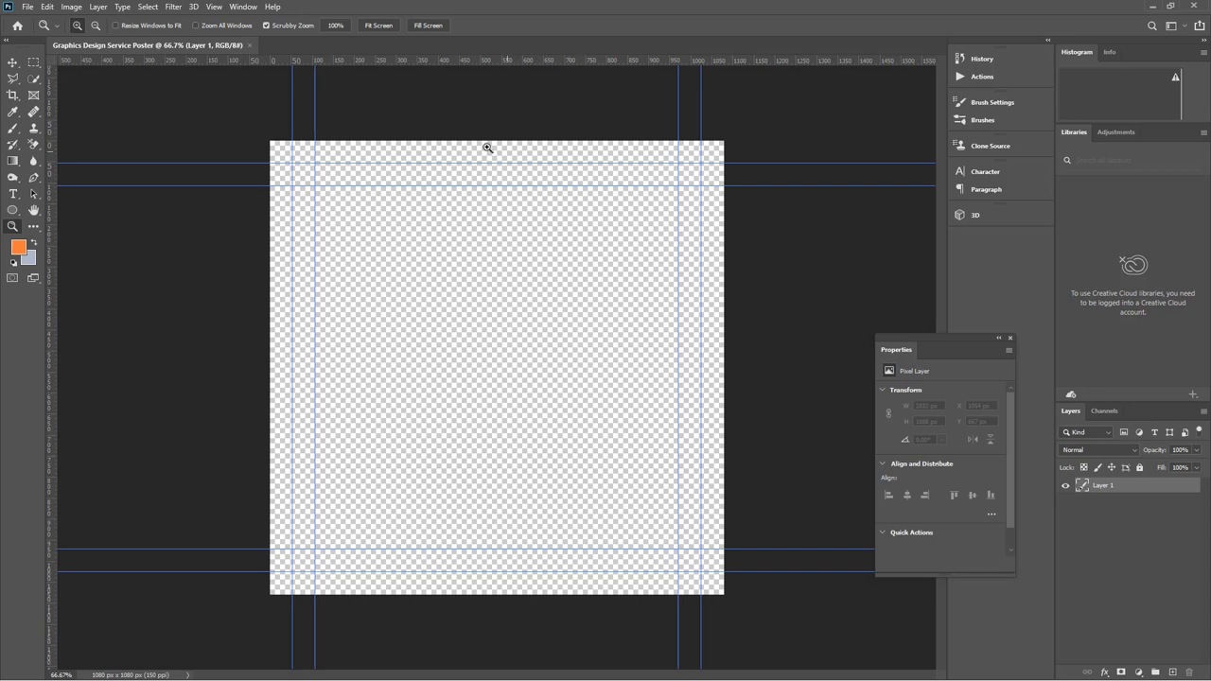
Place the original poster file into the document as a linked image.
{"action": "left_click", "coordinate": [13, 63]}
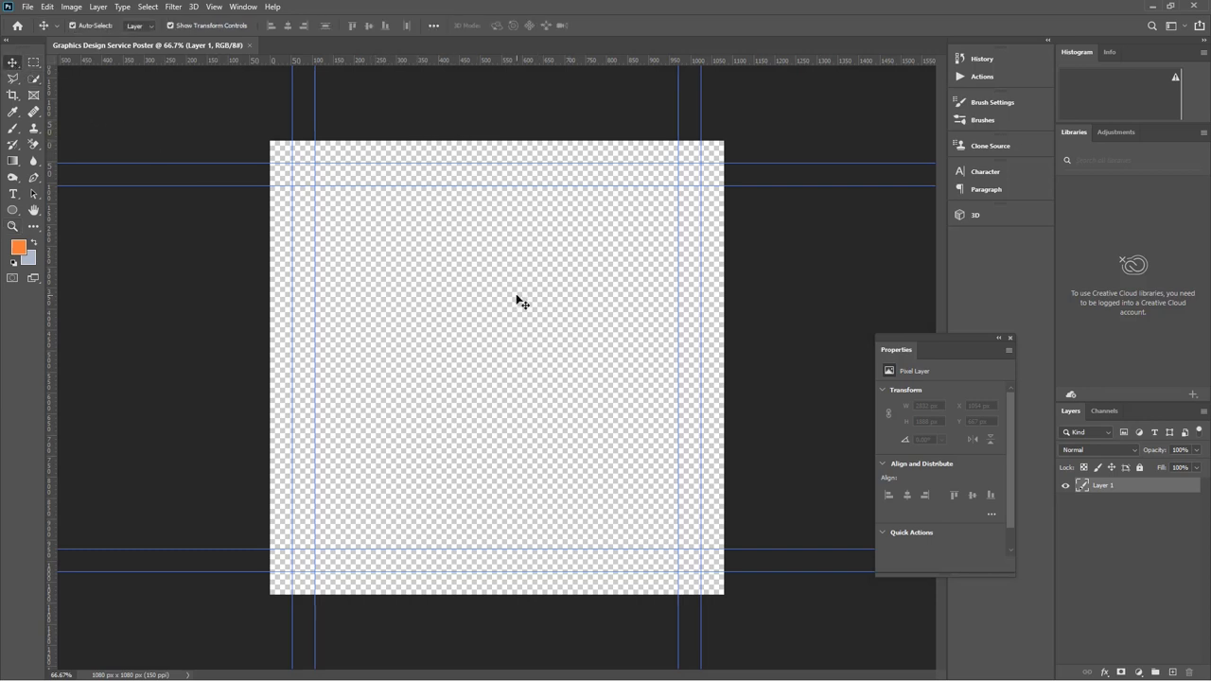
{"action": "left_click", "coordinate": [28, 6]}
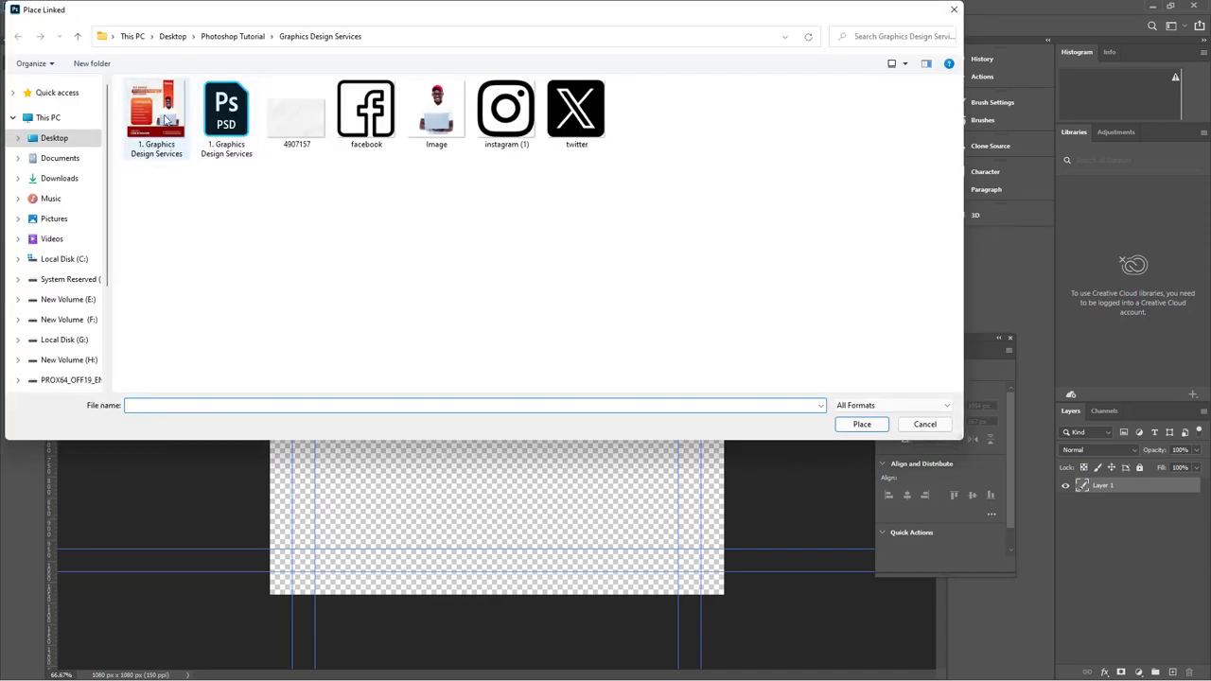
{"action": "double_click", "coordinate": [164, 119]}
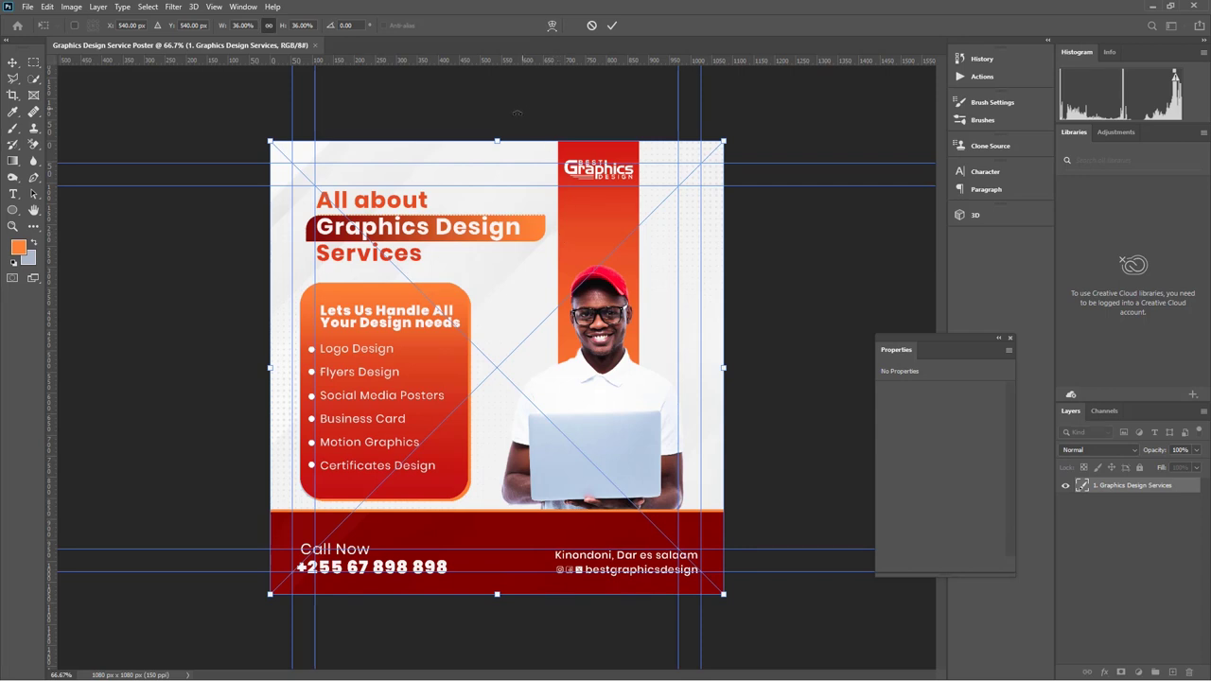
{"action": "left_click", "coordinate": [612, 25]}
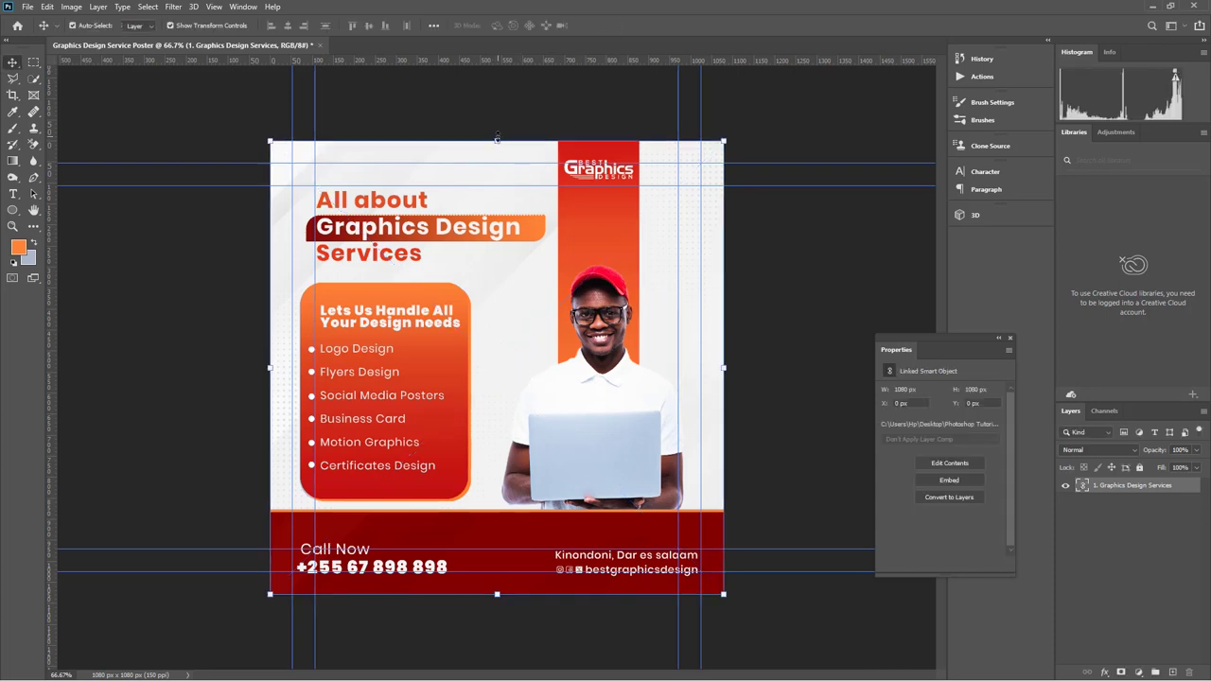
Scale the placed poster to about 872 px and move it up inside the guides.
{"action": "left_click_drag", "start_coordinate": [496, 139], "coordinate": [504, 224]}
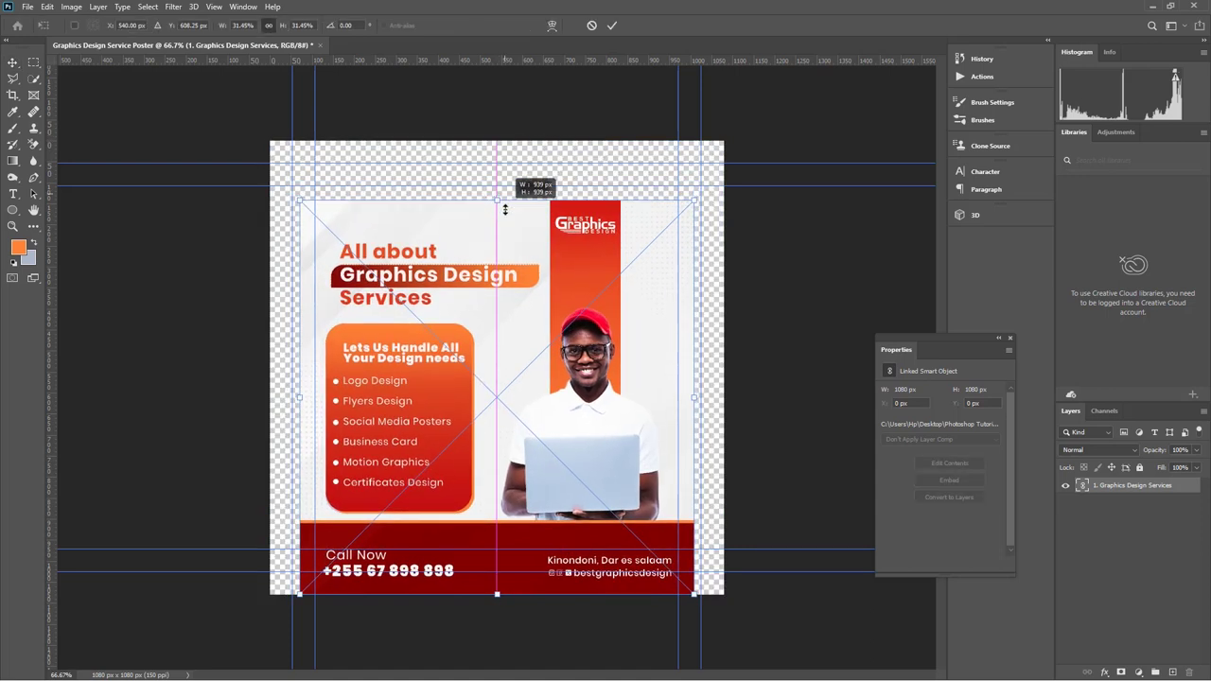
{"action": "left_click_drag", "start_coordinate": [558, 417], "coordinate": [558, 373]}
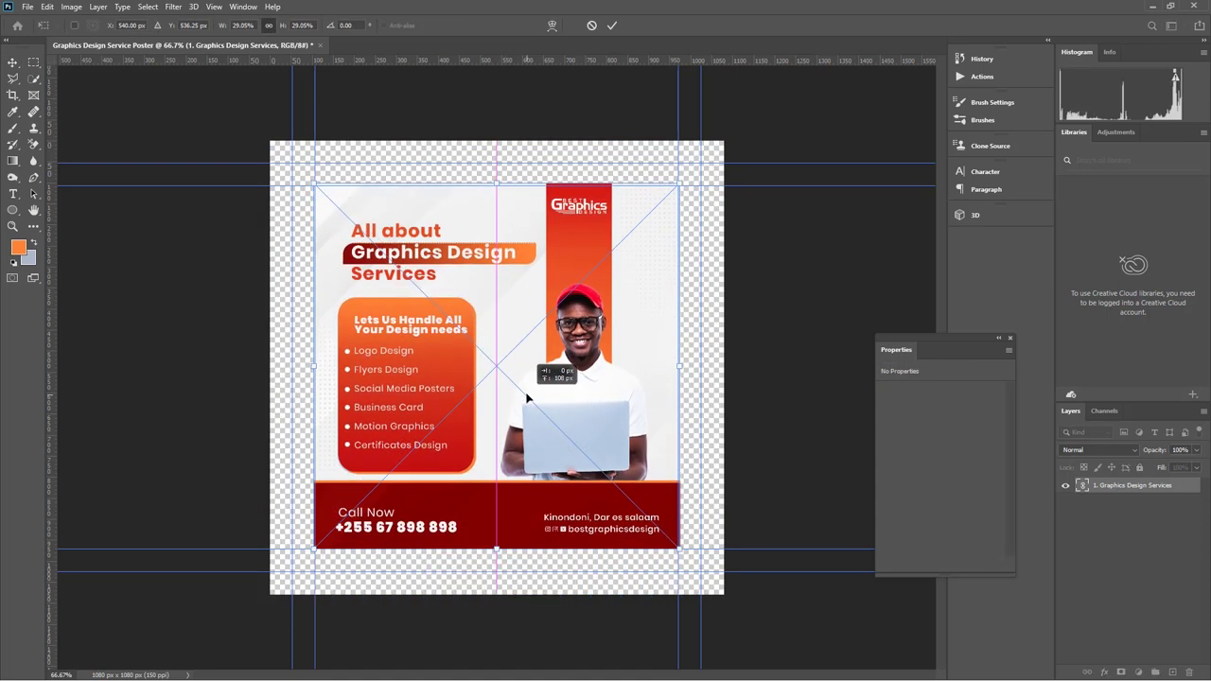
{"action": "left_click", "coordinate": [611, 25]}
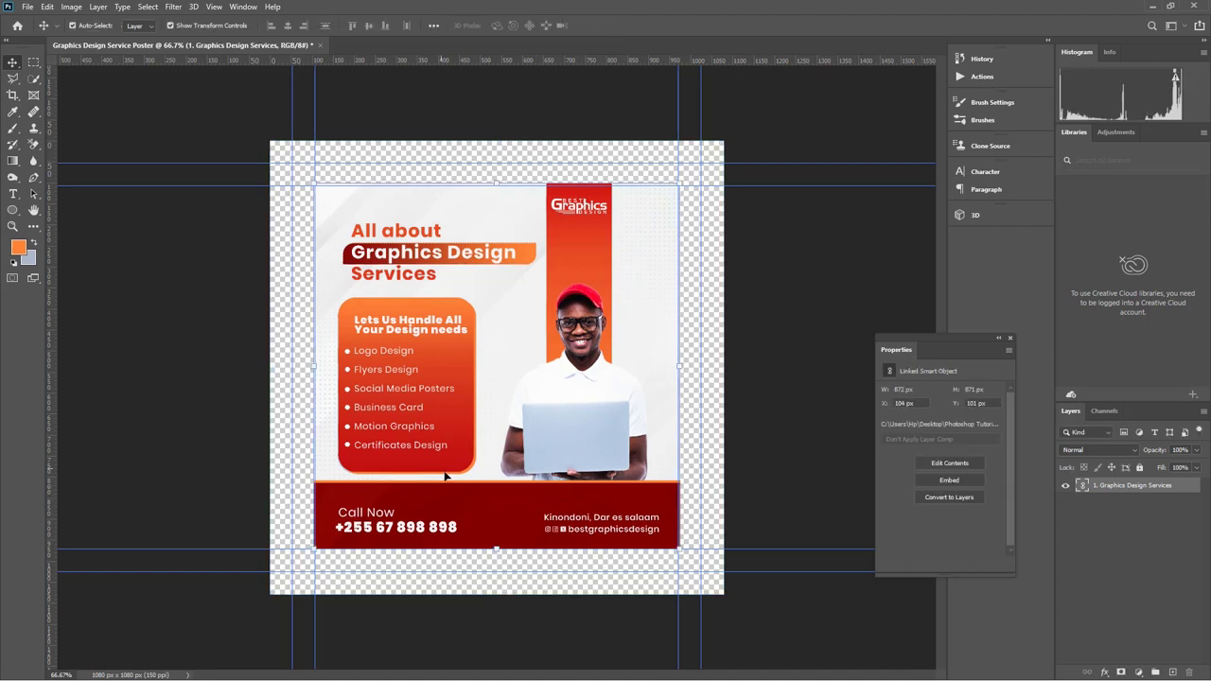
{"action": "left_click", "coordinate": [14, 211]}
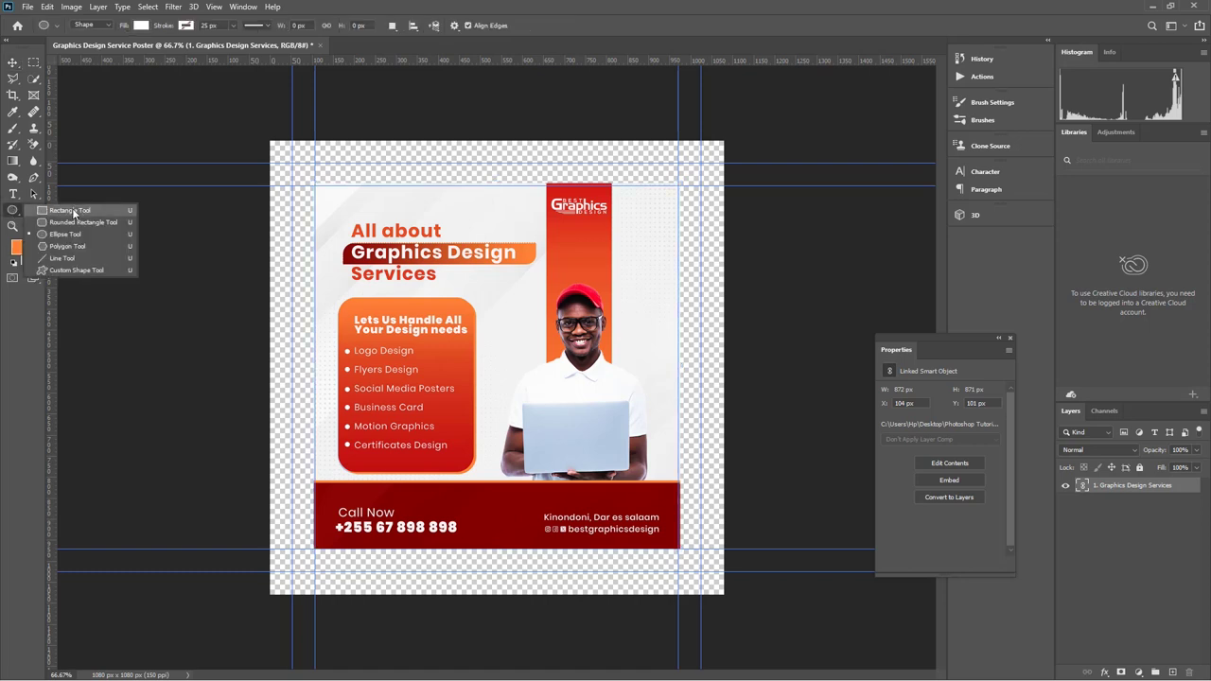
Draw a wide rectangle across the bottom of the canvas.
{"action": "left_click", "coordinate": [73, 212]}
{"action": "left_click", "coordinate": [13, 212]}
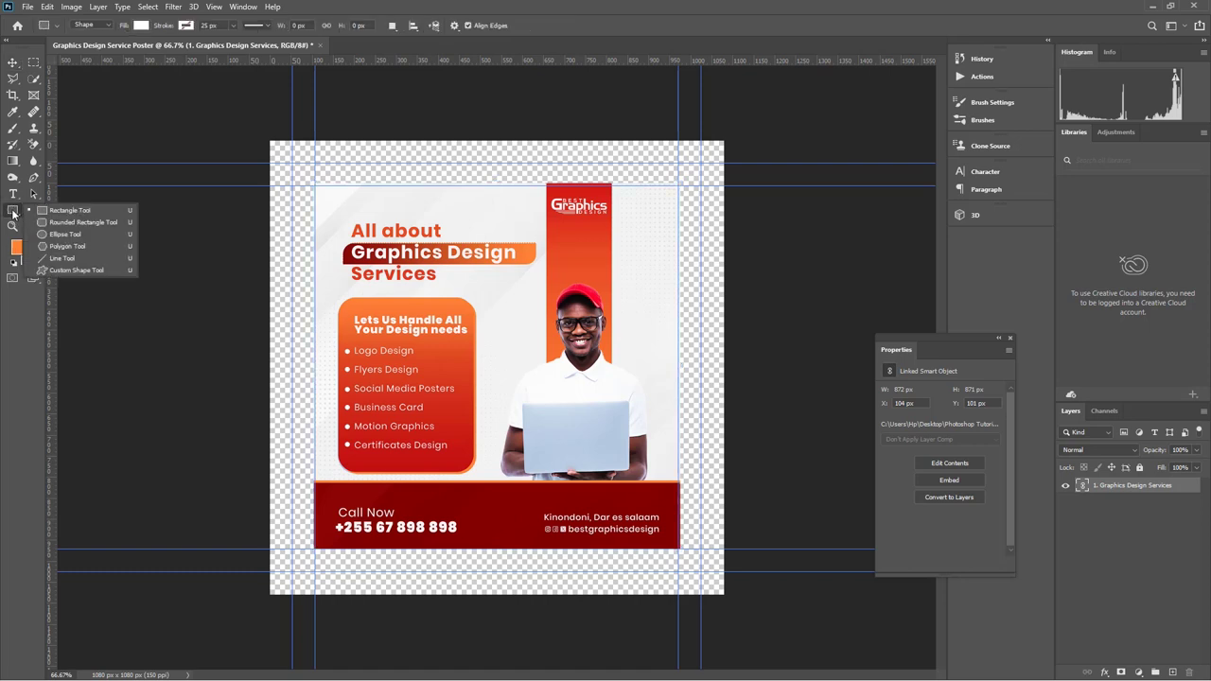
{"action": "left_click", "coordinate": [81, 210]}
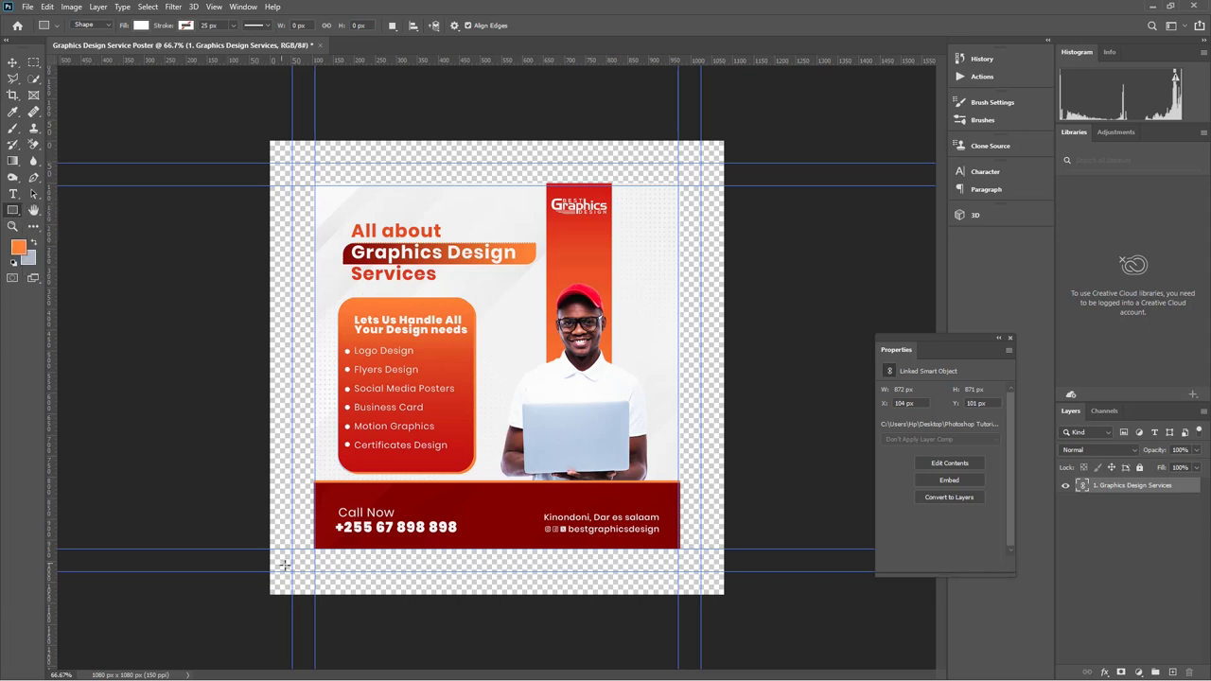
{"action": "left_click_drag", "start_coordinate": [254, 518], "coordinate": [817, 641]}
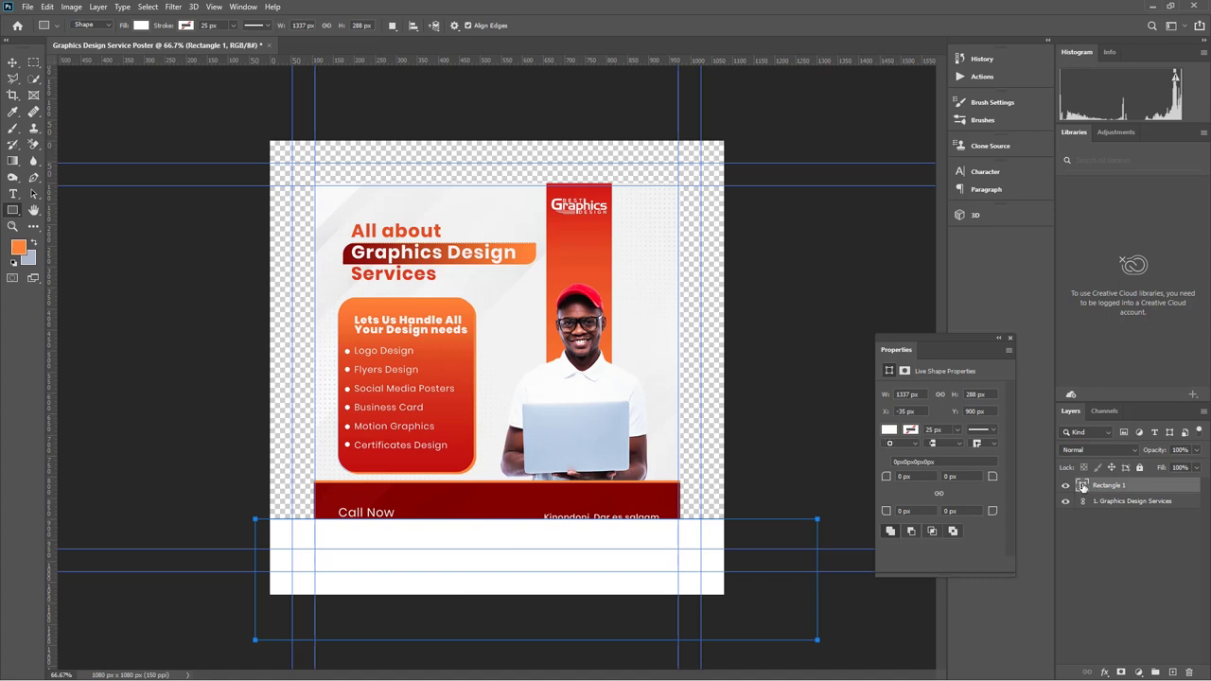
Fill the rectangle with the poster's orange (ff8437), sampled from the reference.
{"action": "double_click", "coordinate": [1082, 487]}
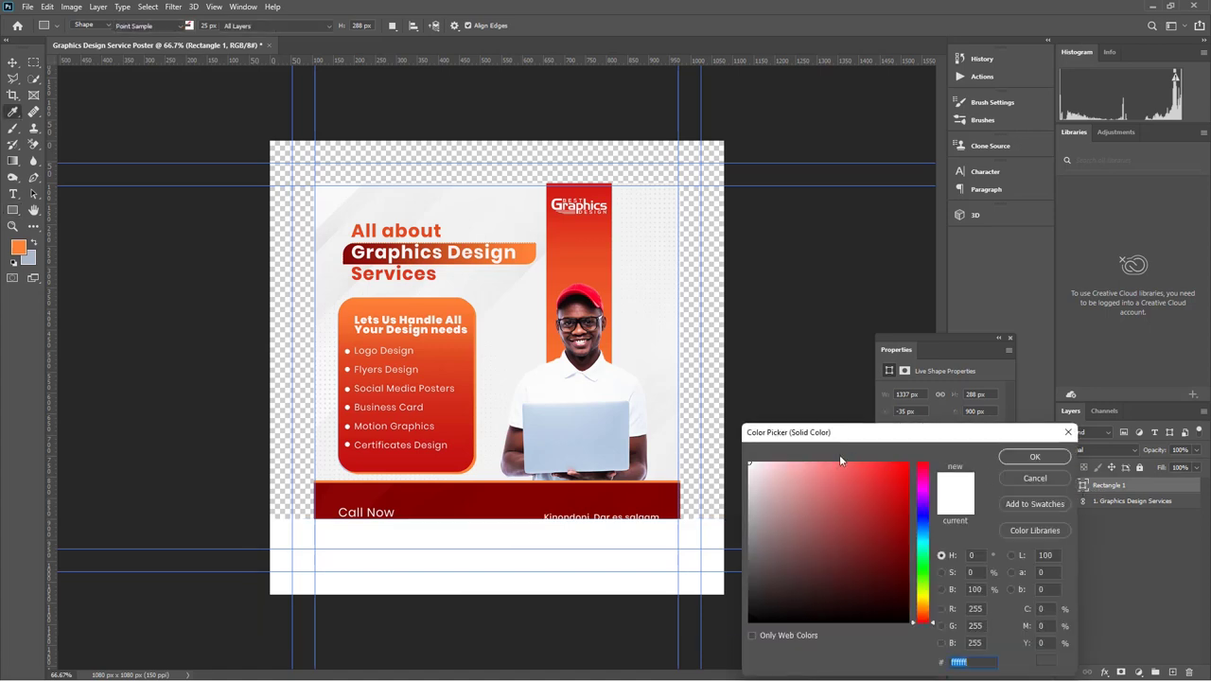
{"action": "left_click", "coordinate": [498, 491]}
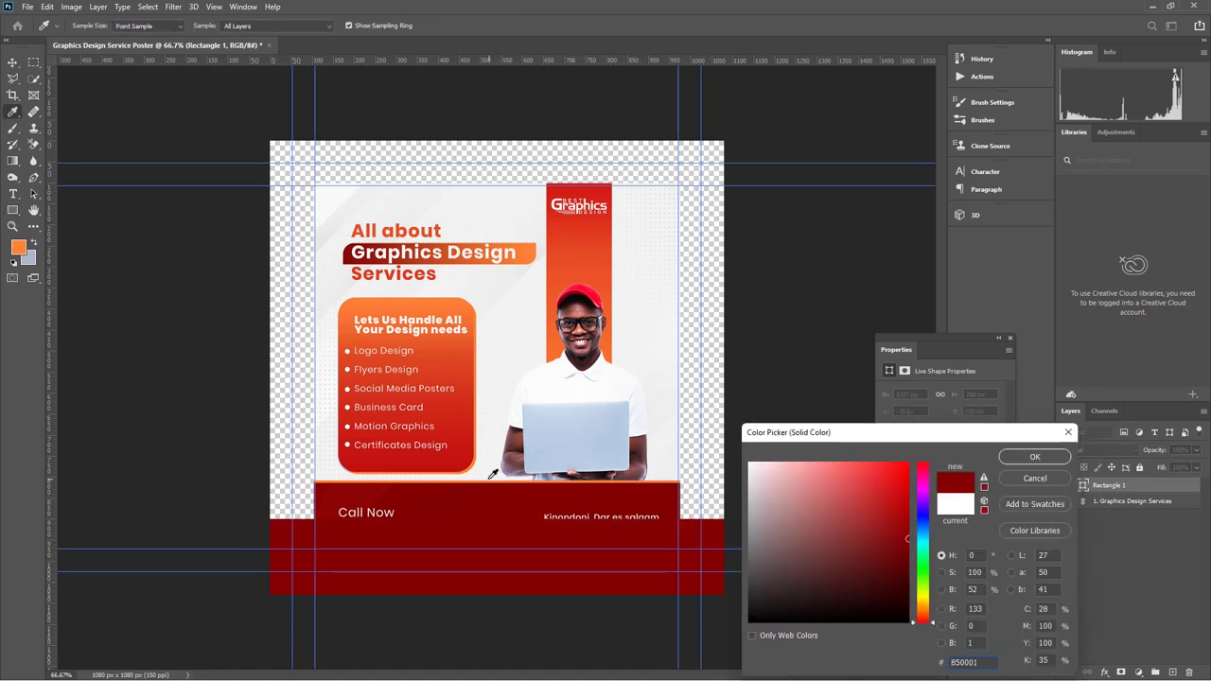
{"action": "left_click", "coordinate": [490, 478]}
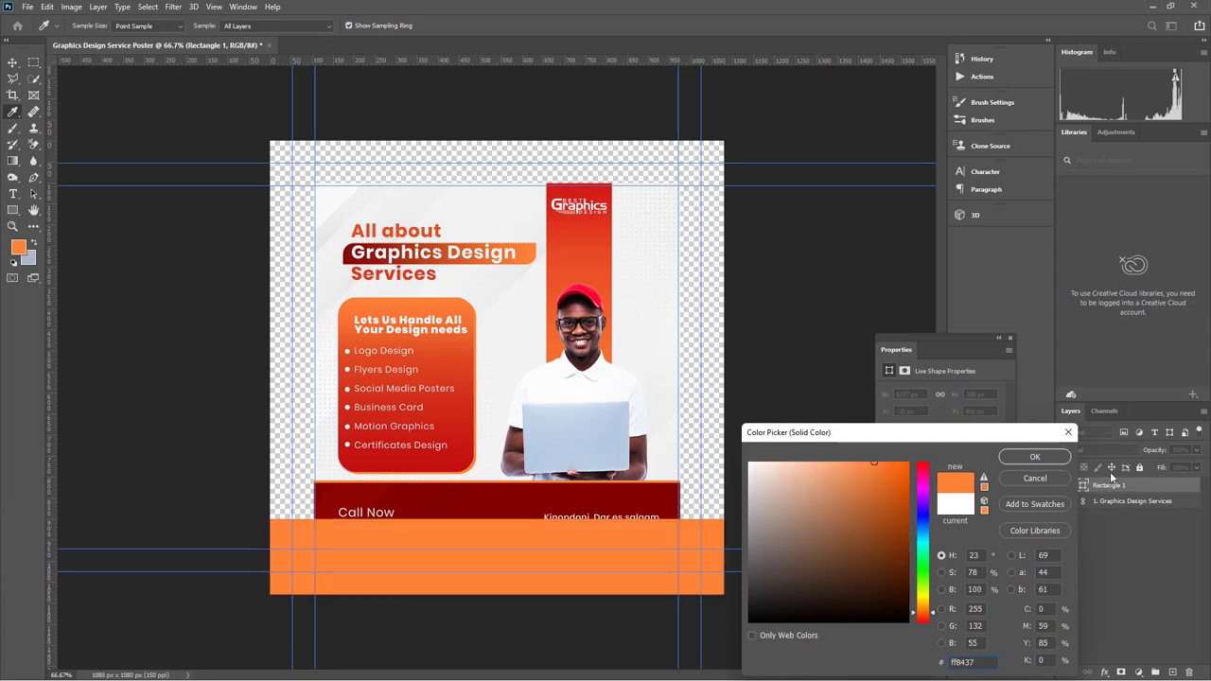
{"action": "left_click", "coordinate": [1037, 458]}
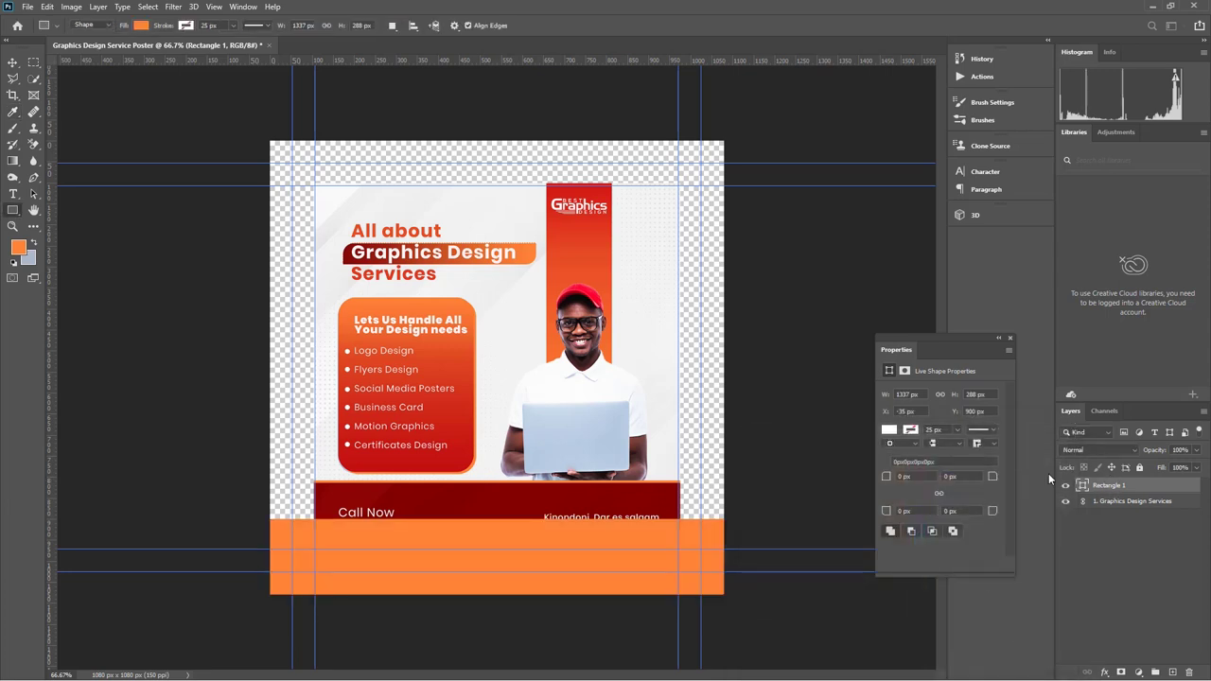
Duplicate the Rectangle 1 layer as Rectangle 1 copy.
{"action": "right_click", "coordinate": [1109, 486]}
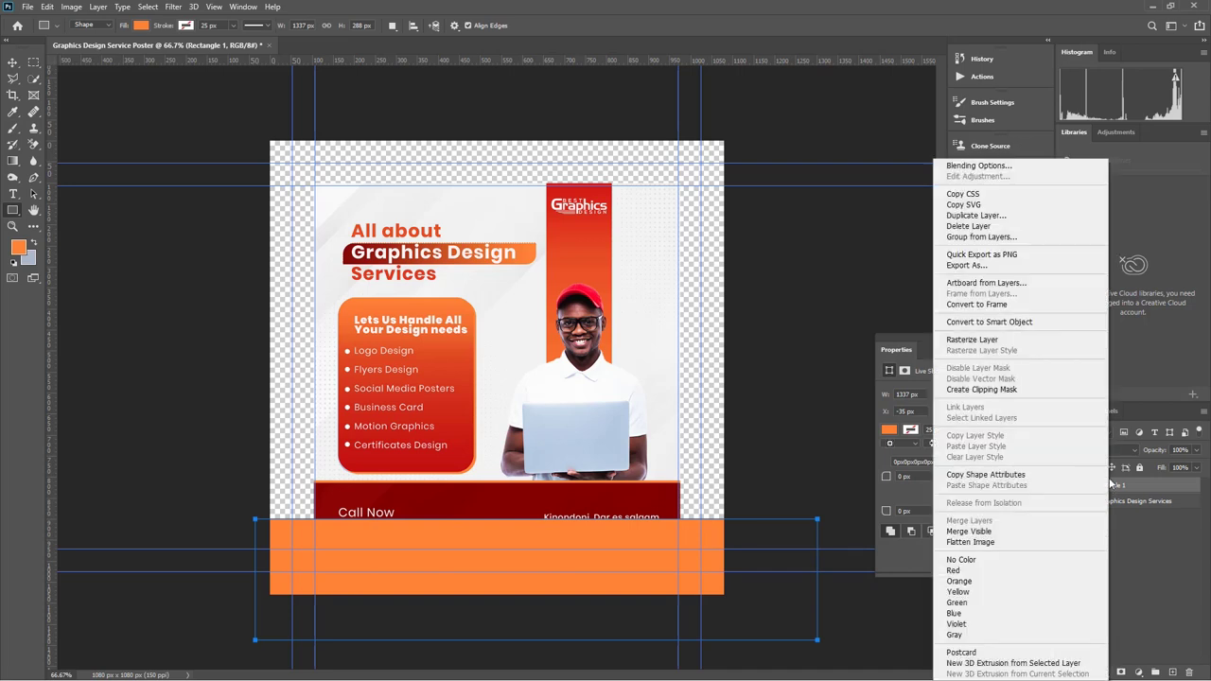
{"action": "left_click", "coordinate": [984, 216]}
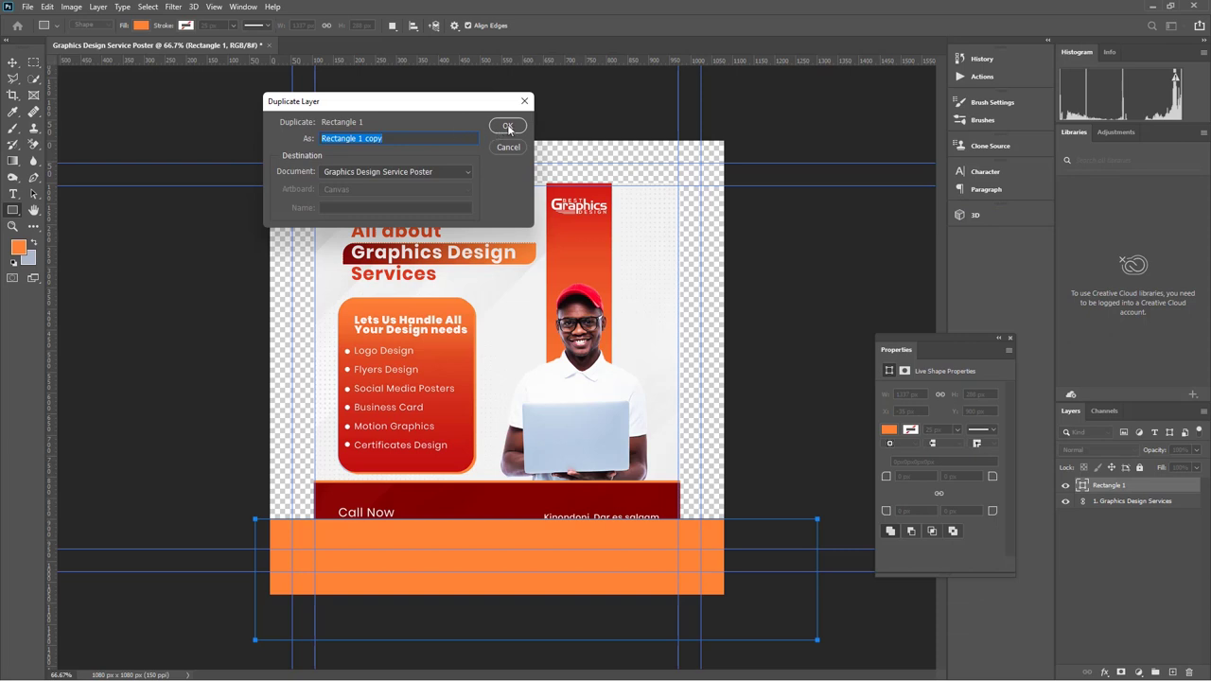
{"action": "left_click", "coordinate": [508, 127]}
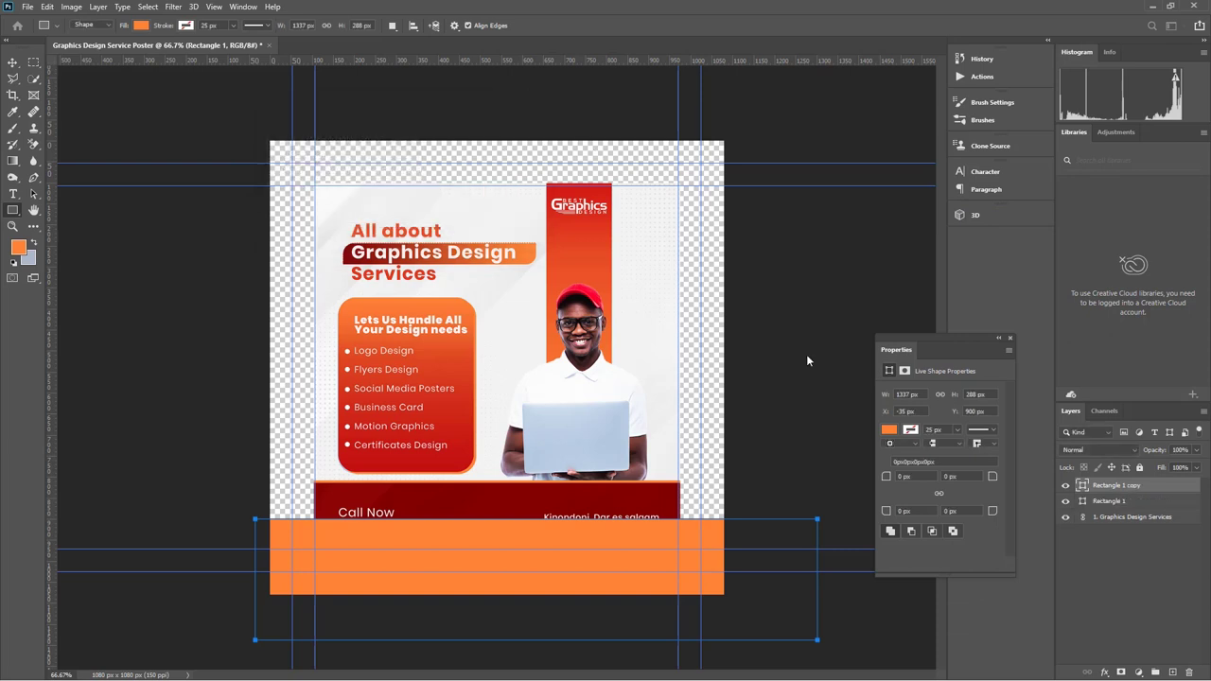
{"action": "left_click", "coordinate": [1113, 503]}
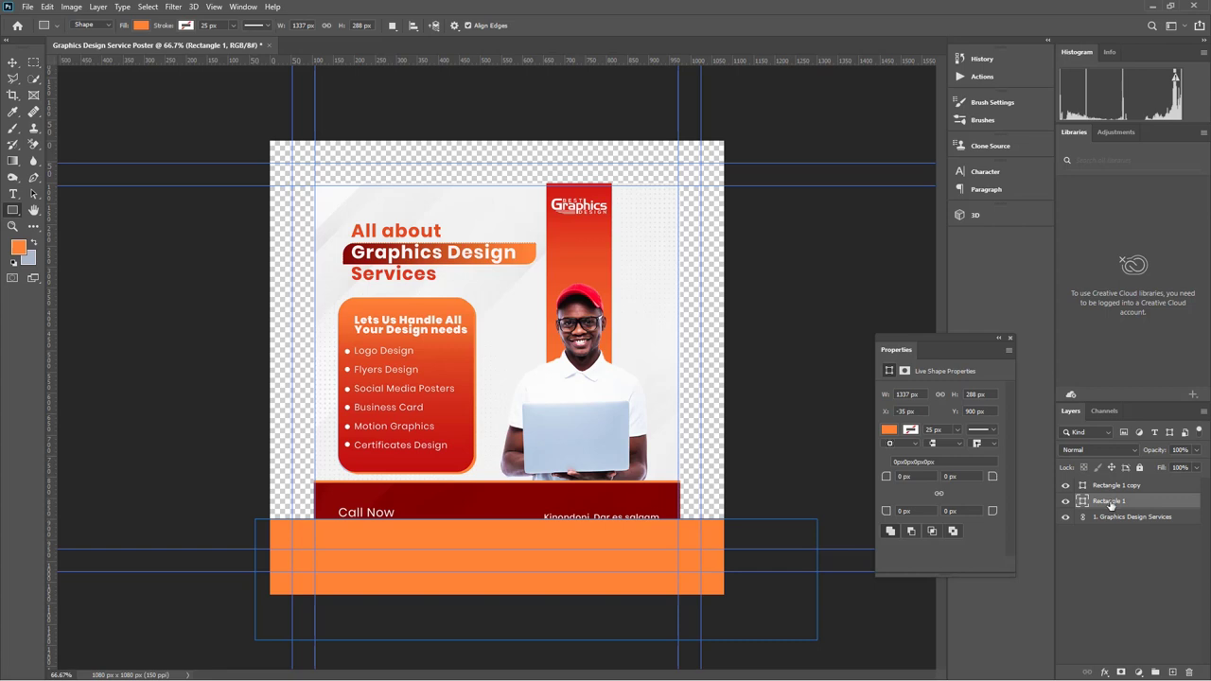
Change Rectangle 1 copy's fill to dark red 850001.
{"action": "left_click", "coordinate": [1099, 487]}
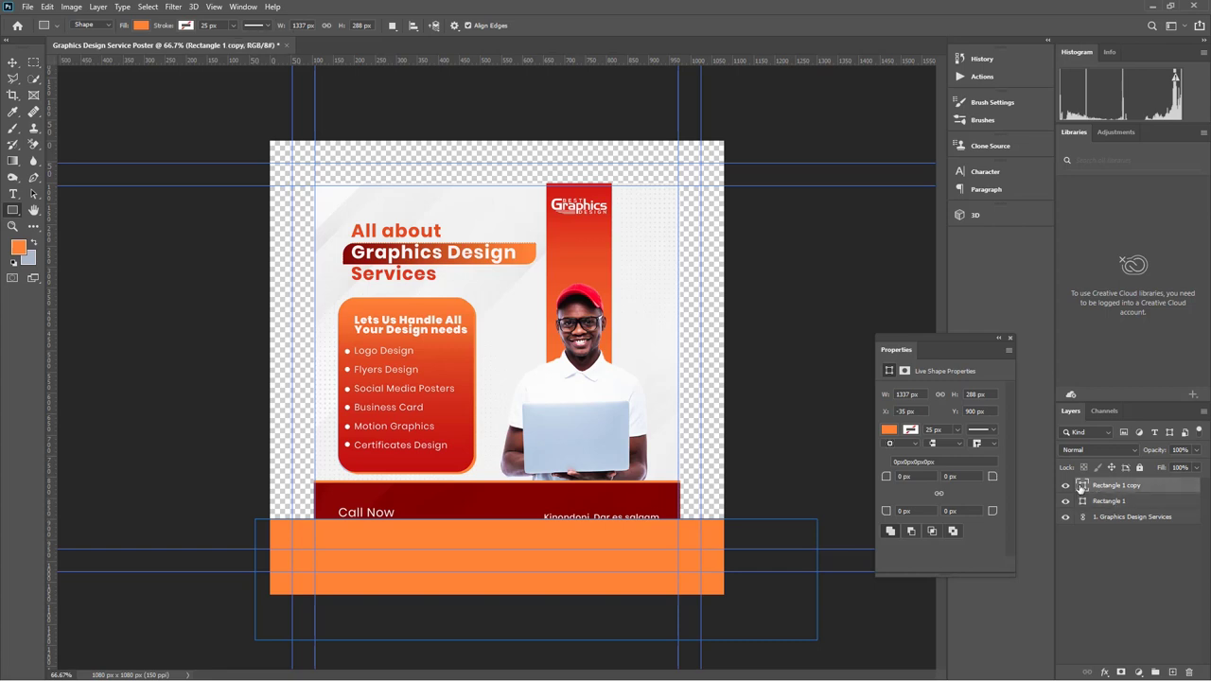
{"action": "double_click", "coordinate": [1081, 486]}
{"action": "left_click", "coordinate": [495, 501]}
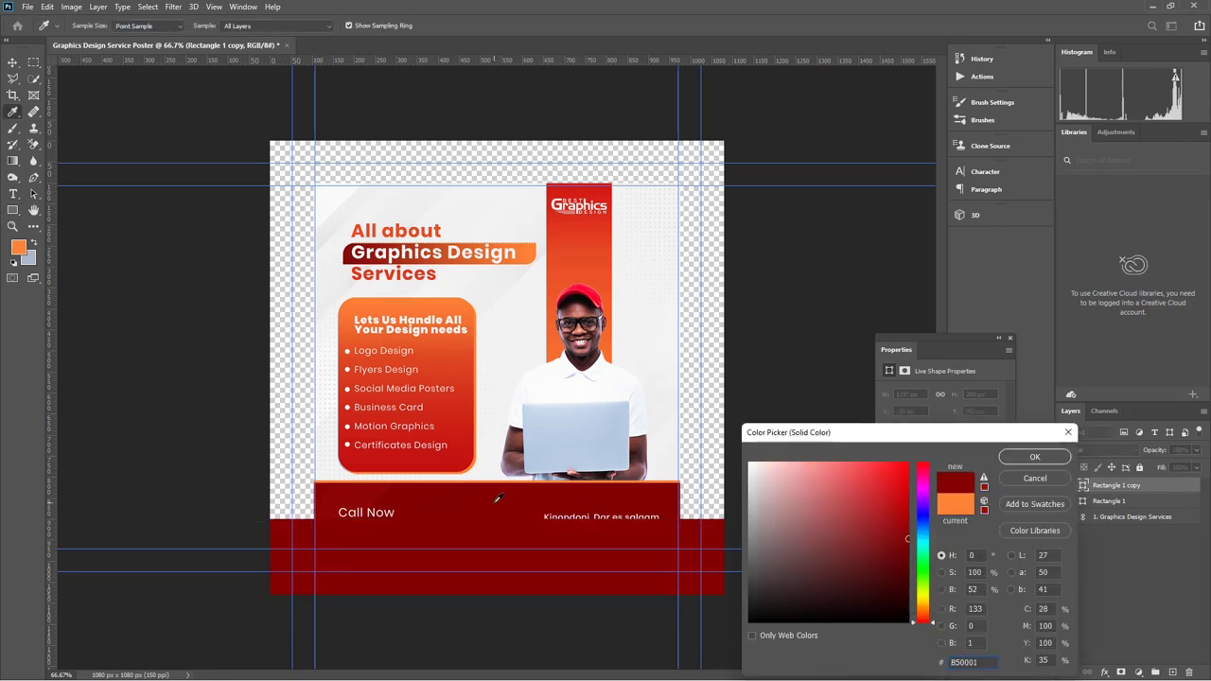
{"action": "left_click", "coordinate": [1035, 457]}
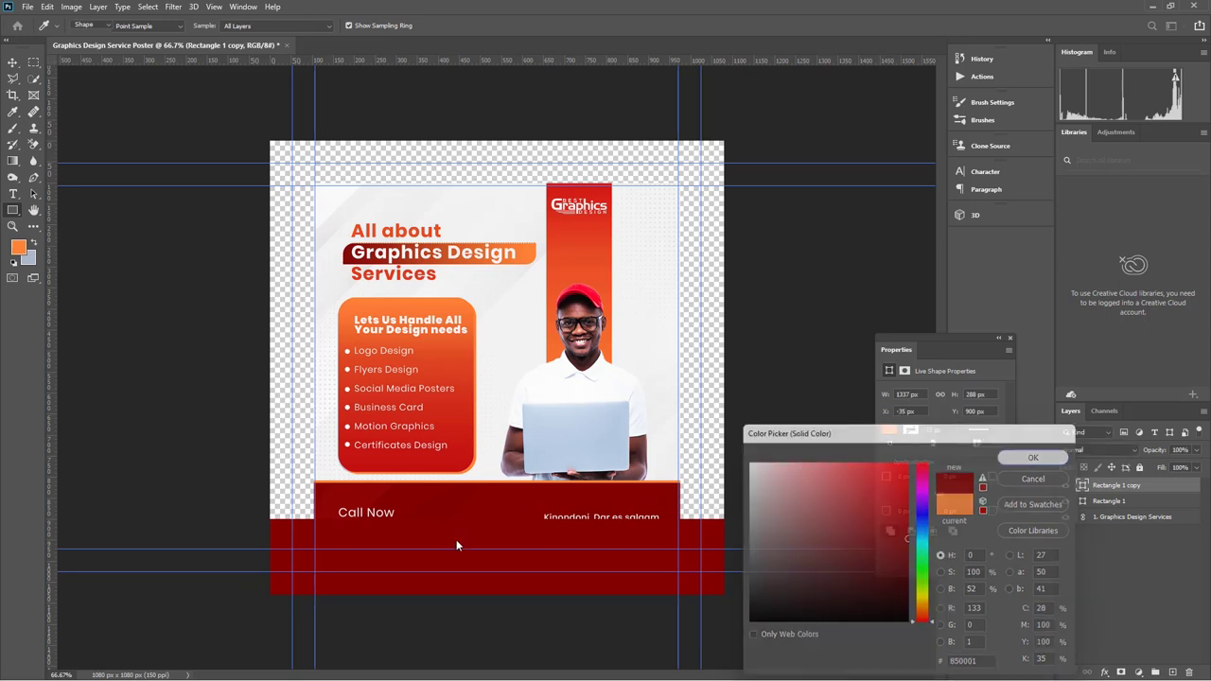
{"action": "left_click", "coordinate": [1108, 506]}
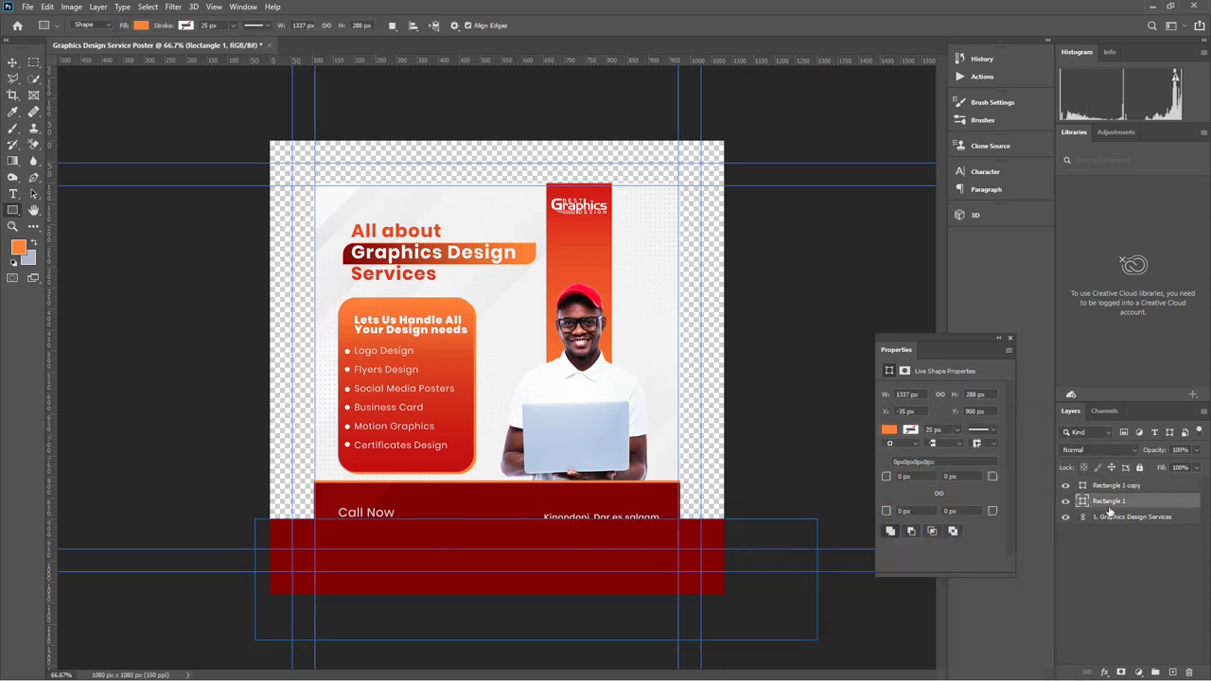
Nudge the orange rectangle with arrow keys, toggling the red copy's visibility to check it.
{"action": "left_click", "coordinate": [1066, 486]}
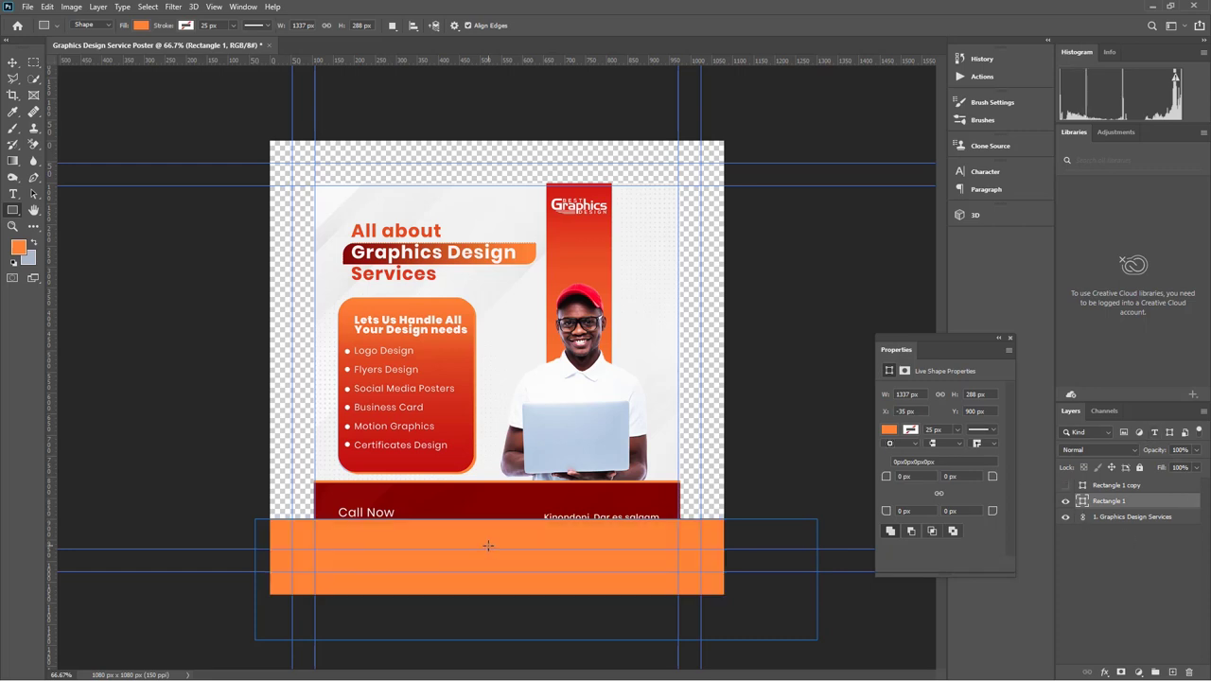
{"action": "left_click", "coordinate": [13, 61]}
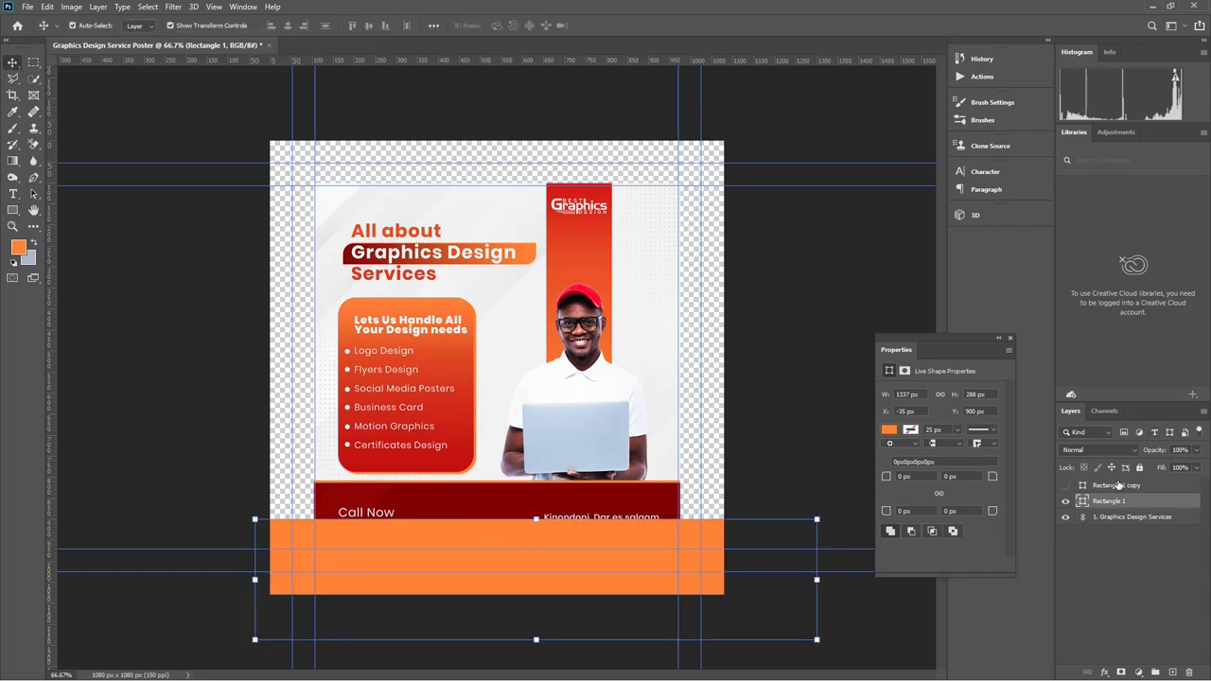
{"action": "left_click", "coordinate": [1066, 485]}
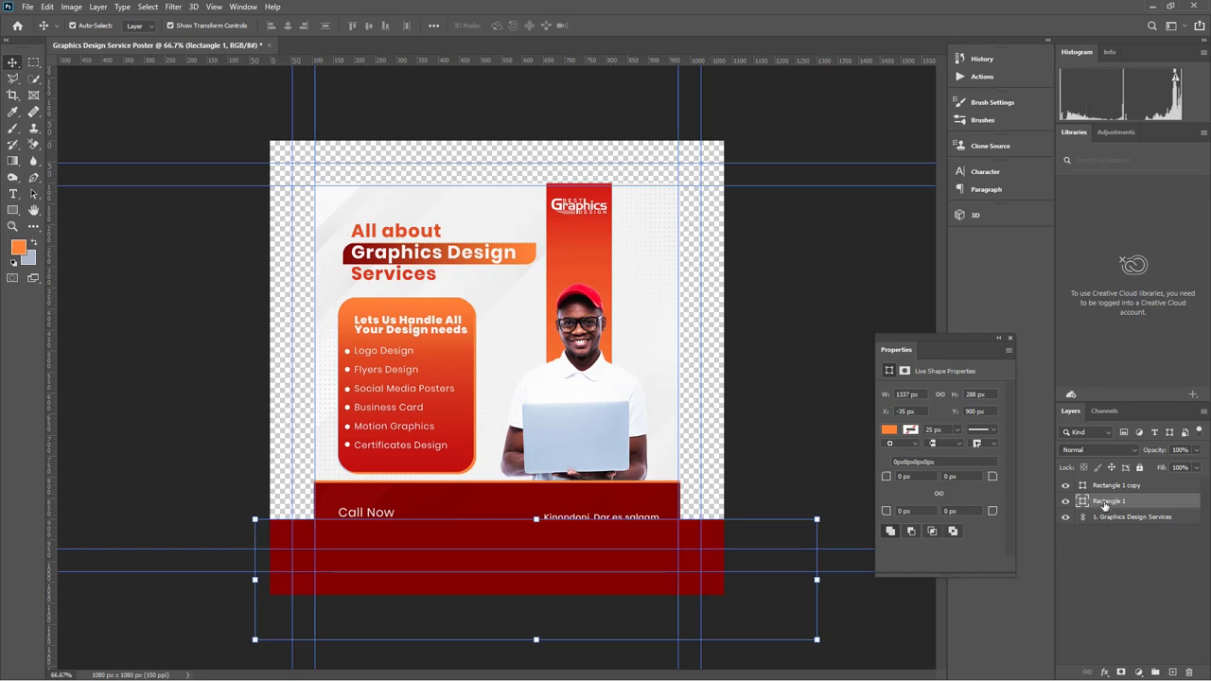
{"action": "key", "text": "Up"}
{"action": "key", "text": "Up"}
{"action": "key", "text": "Up"}
{"action": "key", "text": "Up"}
{"action": "key", "text": "Up"}
{"action": "key", "text": "Up"}
{"action": "key", "text": "Up"}
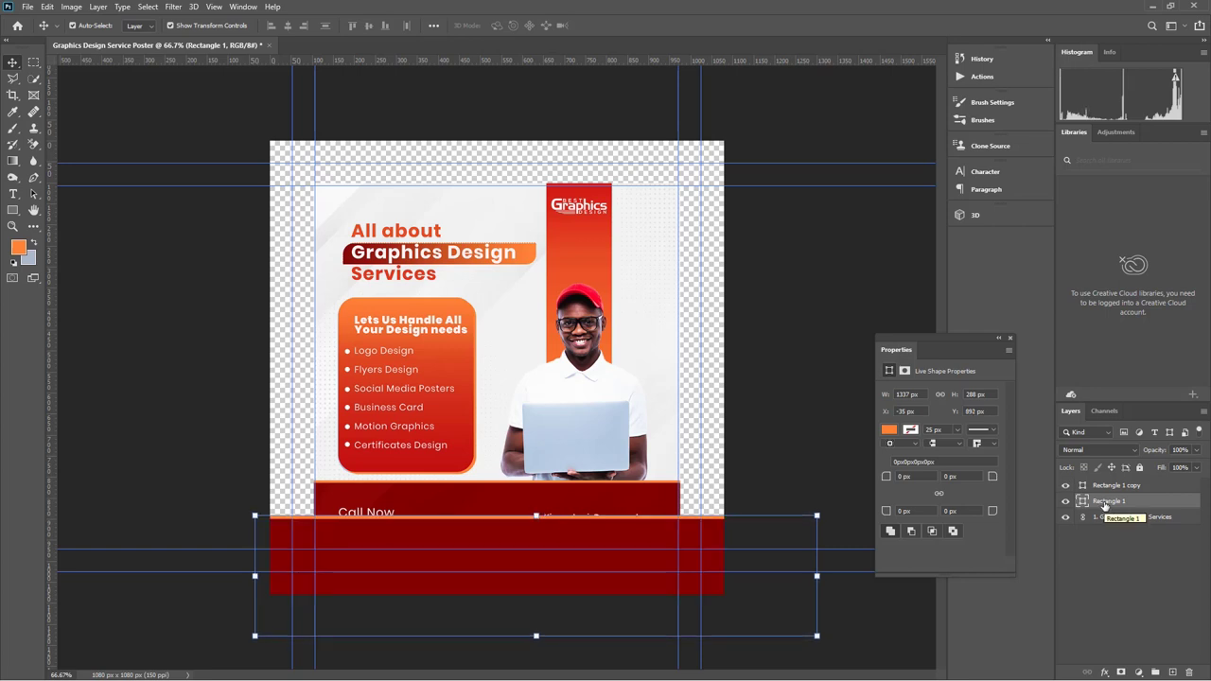
{"action": "key", "text": "Down"}
{"action": "key", "text": "Down"}
{"action": "left_click", "coordinate": [821, 320]}
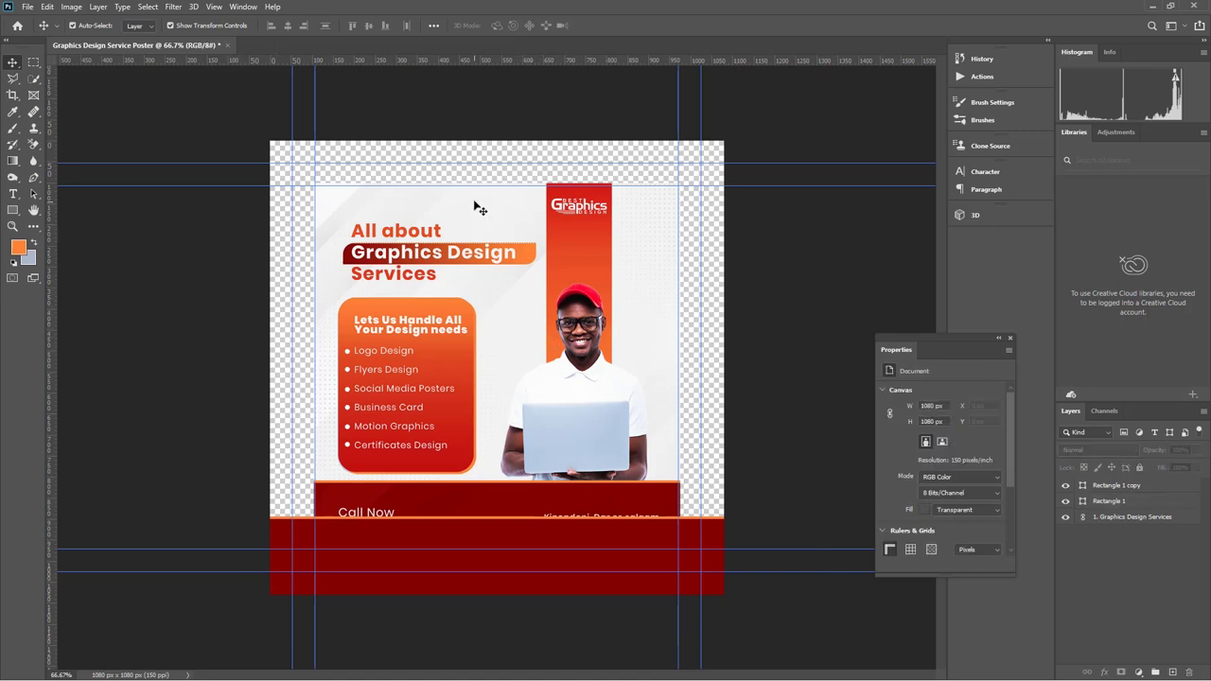
Hide the reference poster layer.
{"action": "left_click", "coordinate": [659, 250]}
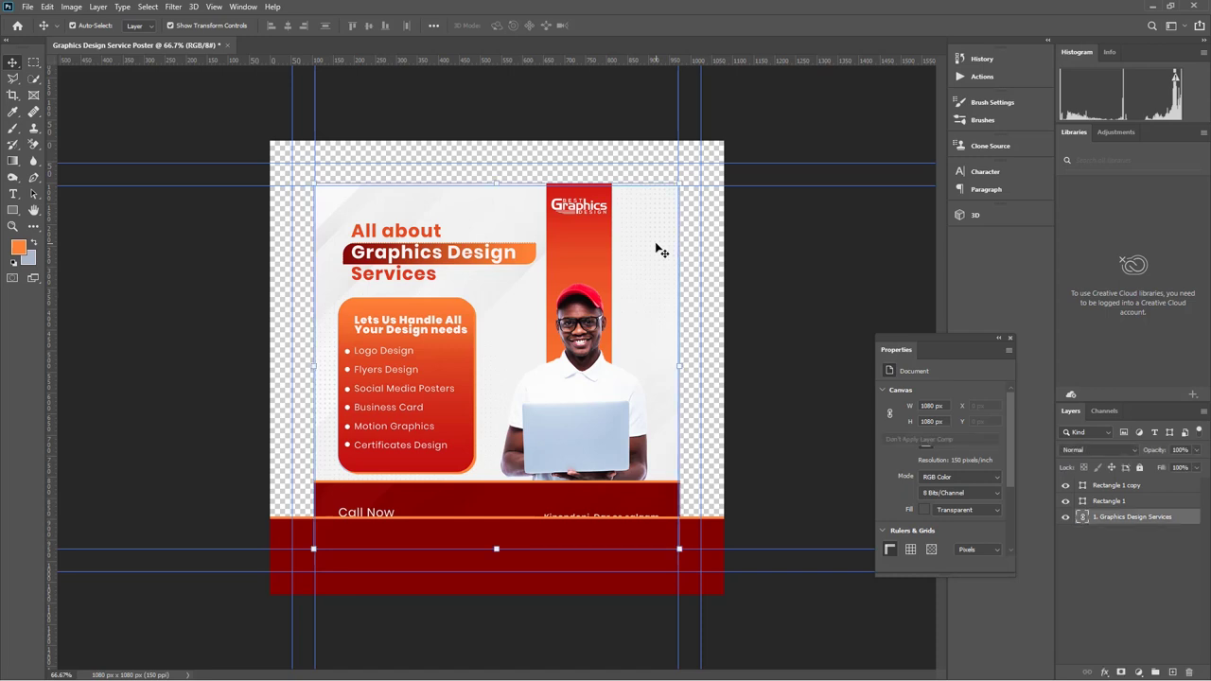
{"action": "left_click", "coordinate": [1065, 517]}
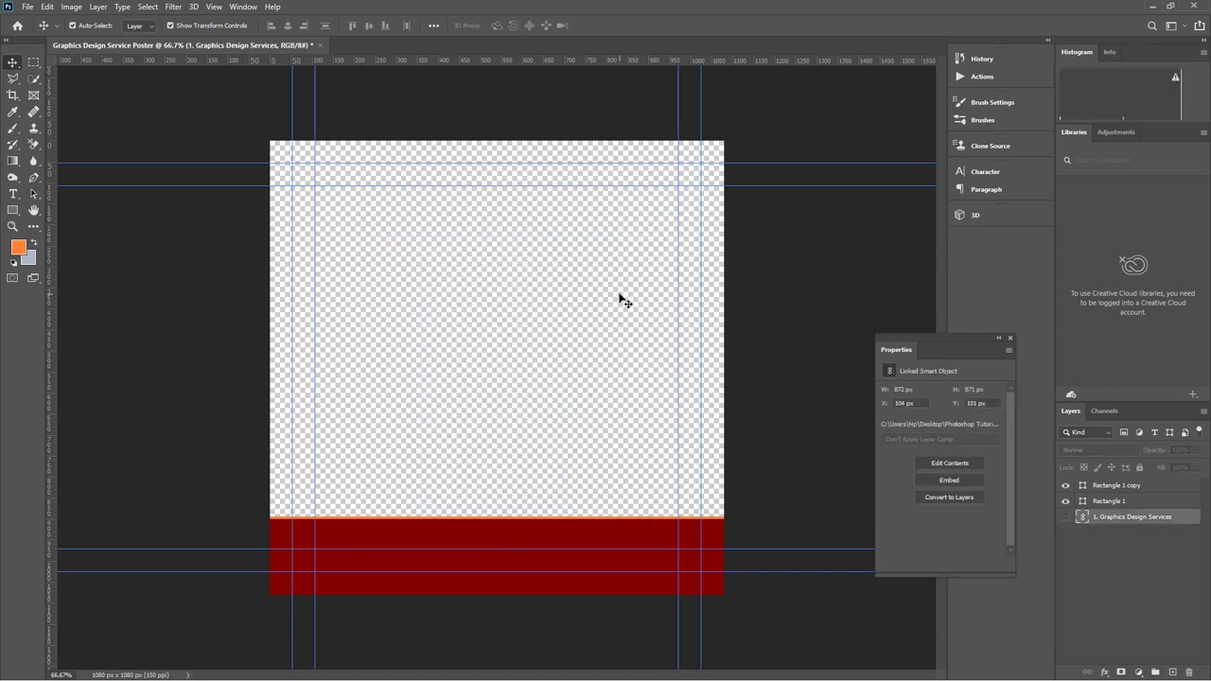
{"action": "left_click", "coordinate": [26, 8]}
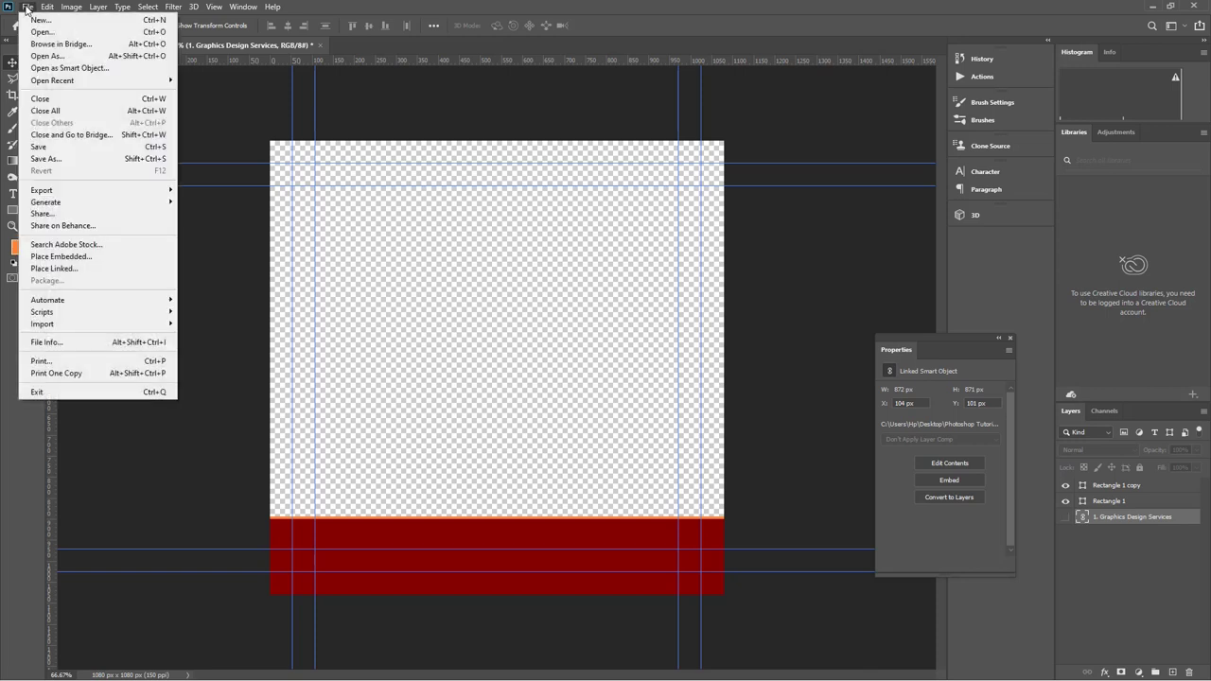
Place the 4907157 light grey texture image as a linked file.
{"action": "left_click", "coordinate": [112, 271]}
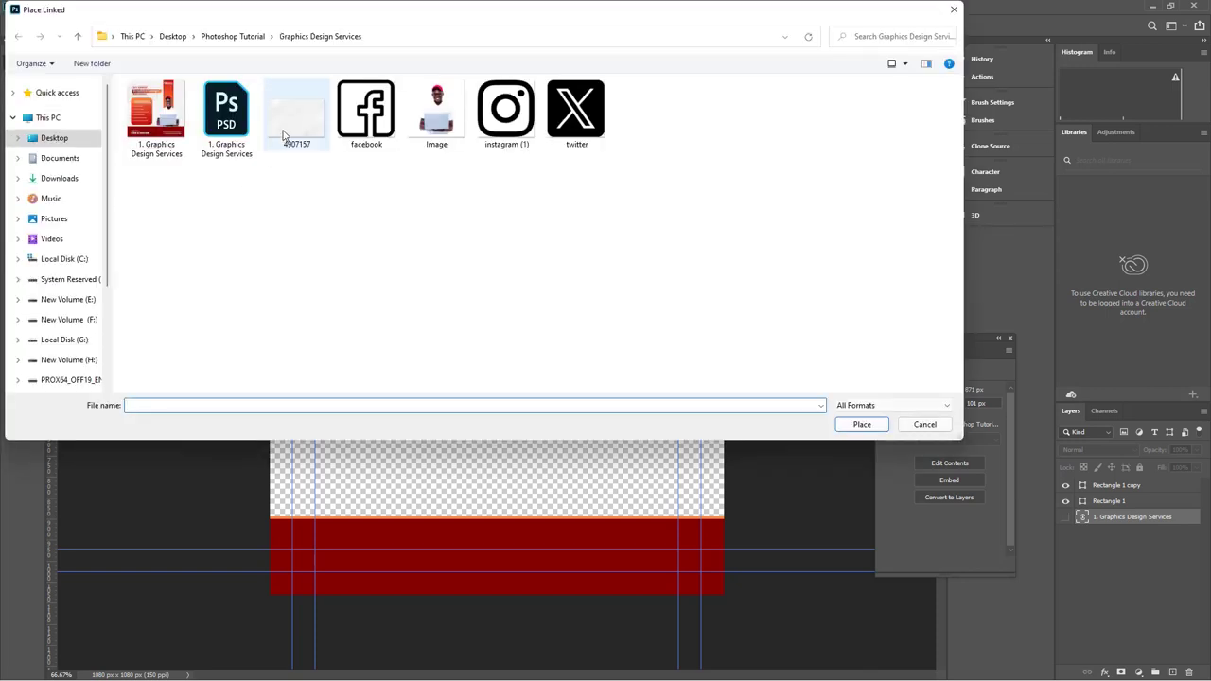
{"action": "left_click", "coordinate": [294, 123]}
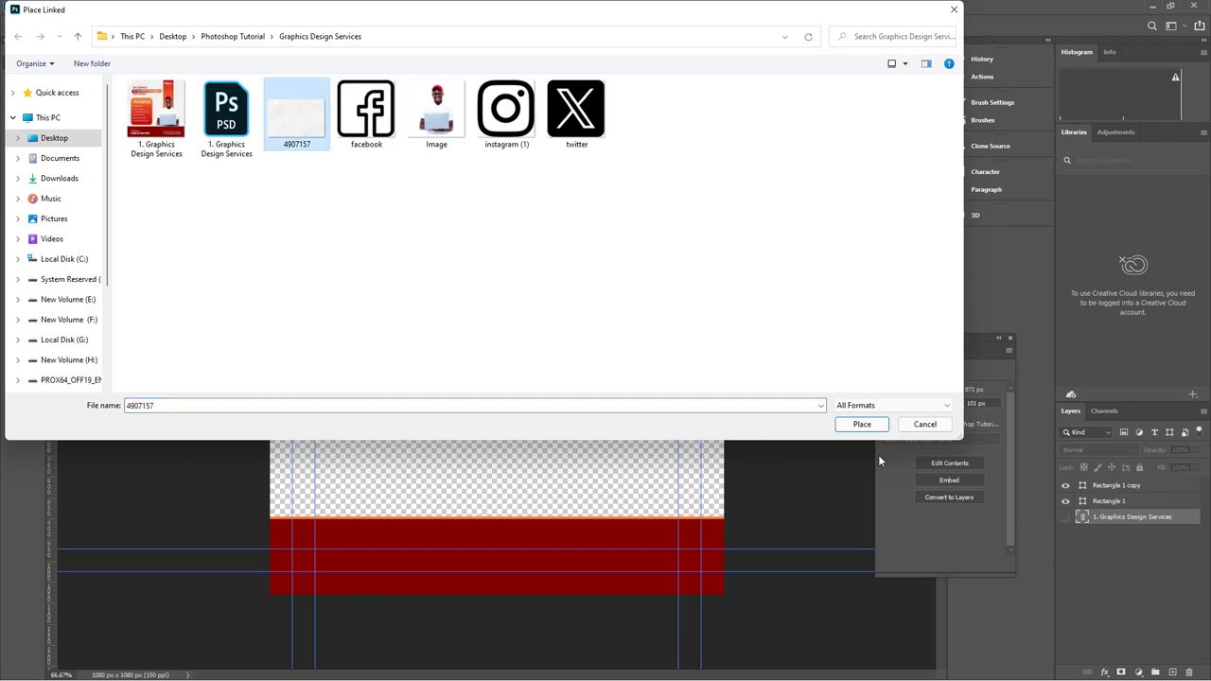
{"action": "left_click", "coordinate": [861, 424]}
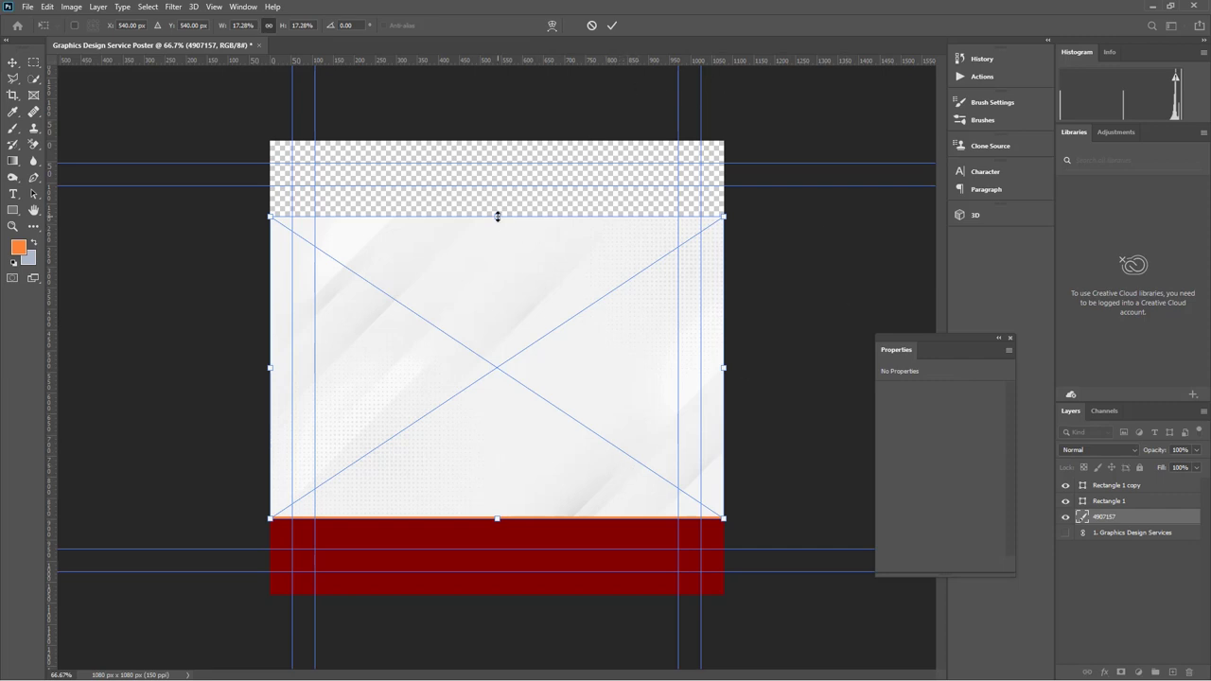
Stretch the texture upward to cover the canvas above the red band and commit it.
{"action": "left_click_drag", "start_coordinate": [498, 216], "coordinate": [498, 133]}
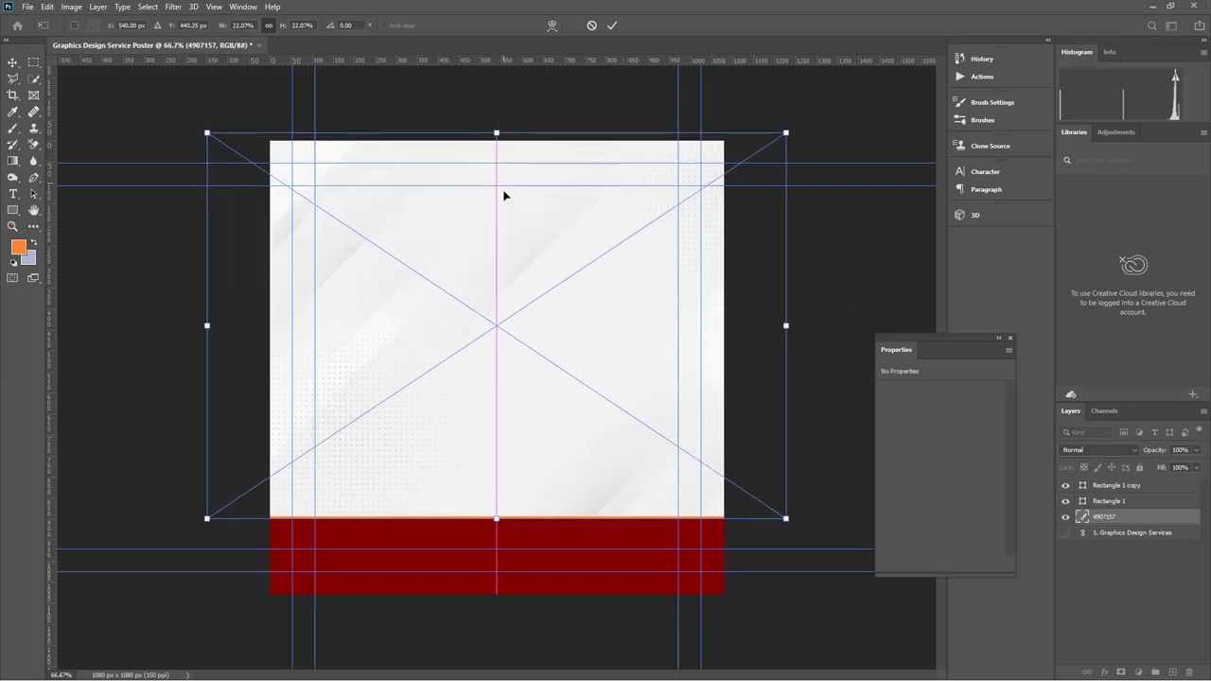
{"action": "left_click_drag", "start_coordinate": [503, 200], "coordinate": [503, 208]}
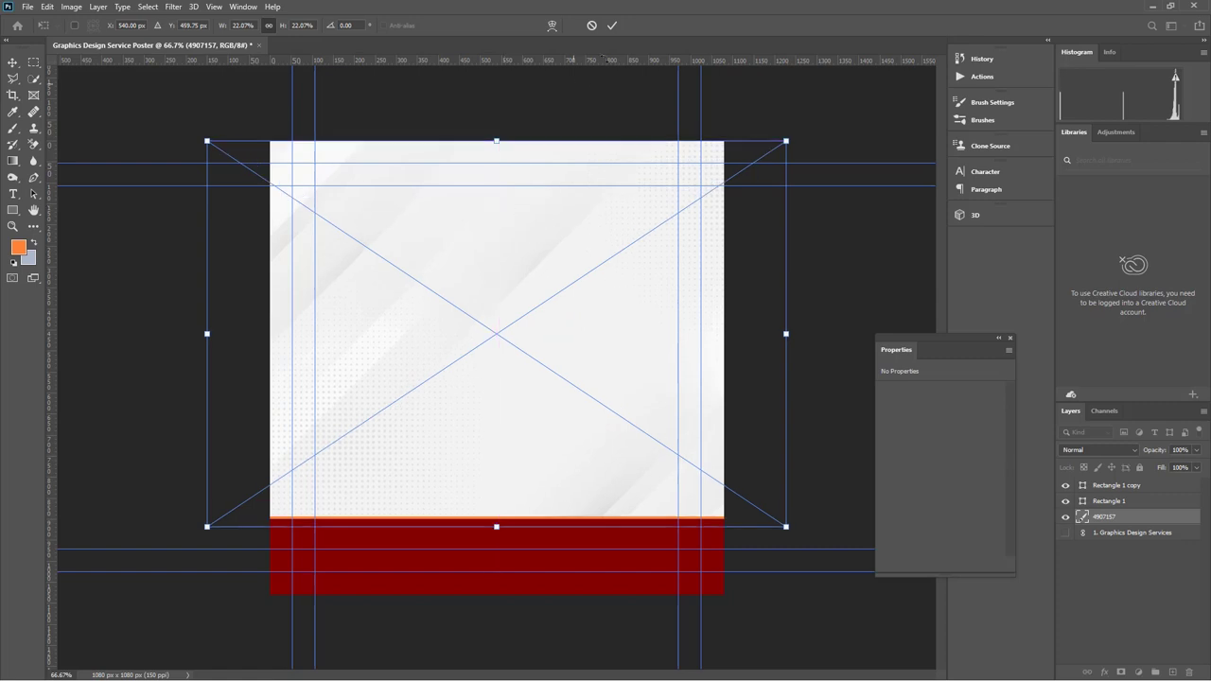
{"action": "left_click", "coordinate": [611, 25]}
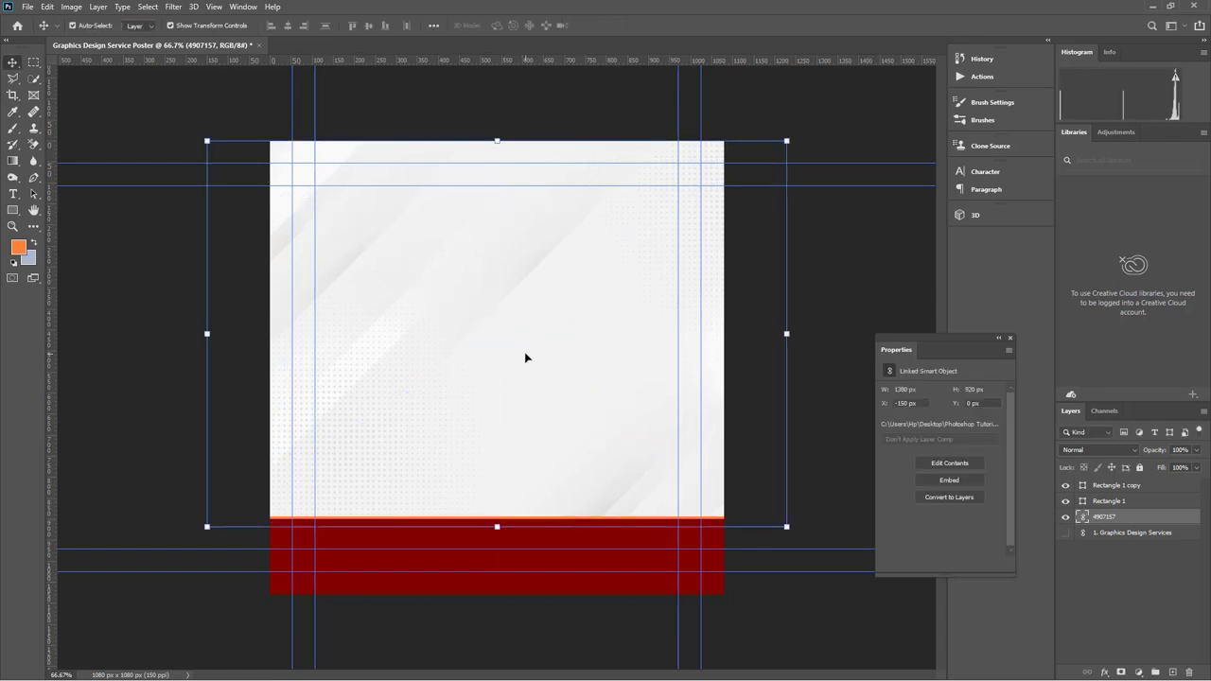
{"action": "double_click", "coordinate": [1103, 517]}
{"action": "mouse_move", "coordinate": [1103, 518]}
{"action": "left_mouse_down"}
{"action": "mouse_move", "coordinate": [1103, 479]}
{"action": "mouse_move", "coordinate": [1107, 523]}
{"action": "left_mouse_up"}
Select Rectangle 1 and its copy and nudge them up four times to Y 866 px.
{"action": "left_click", "coordinate": [848, 260]}
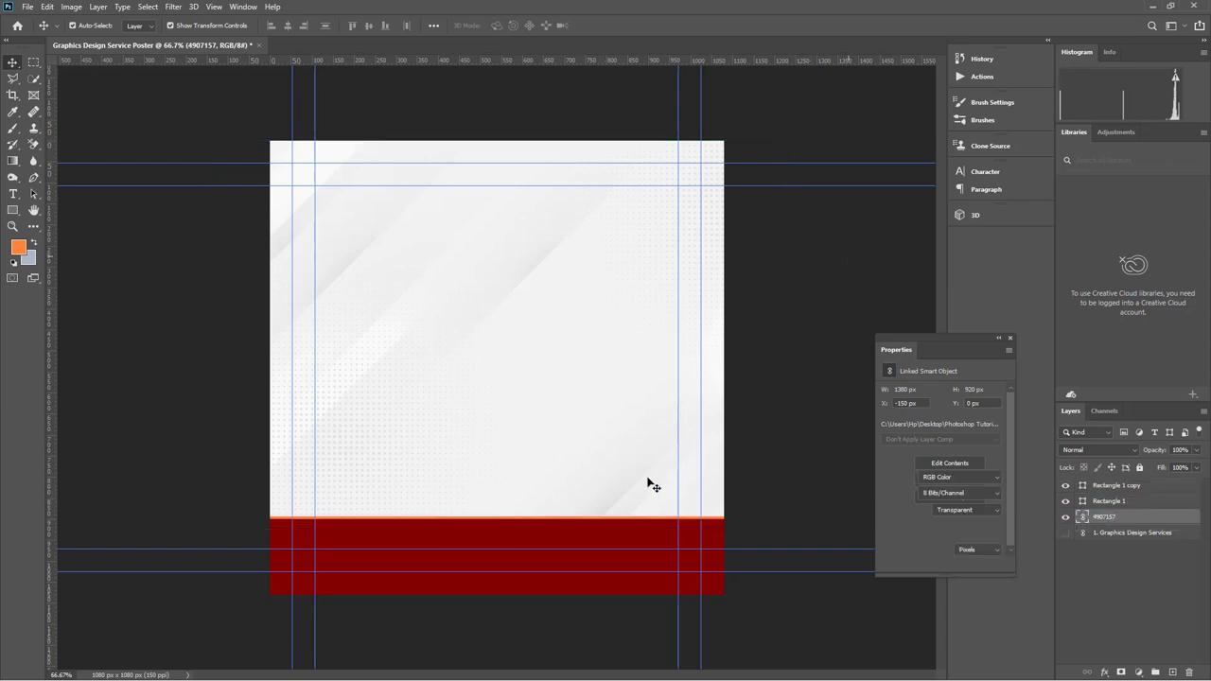
{"action": "left_click", "coordinate": [1112, 502]}
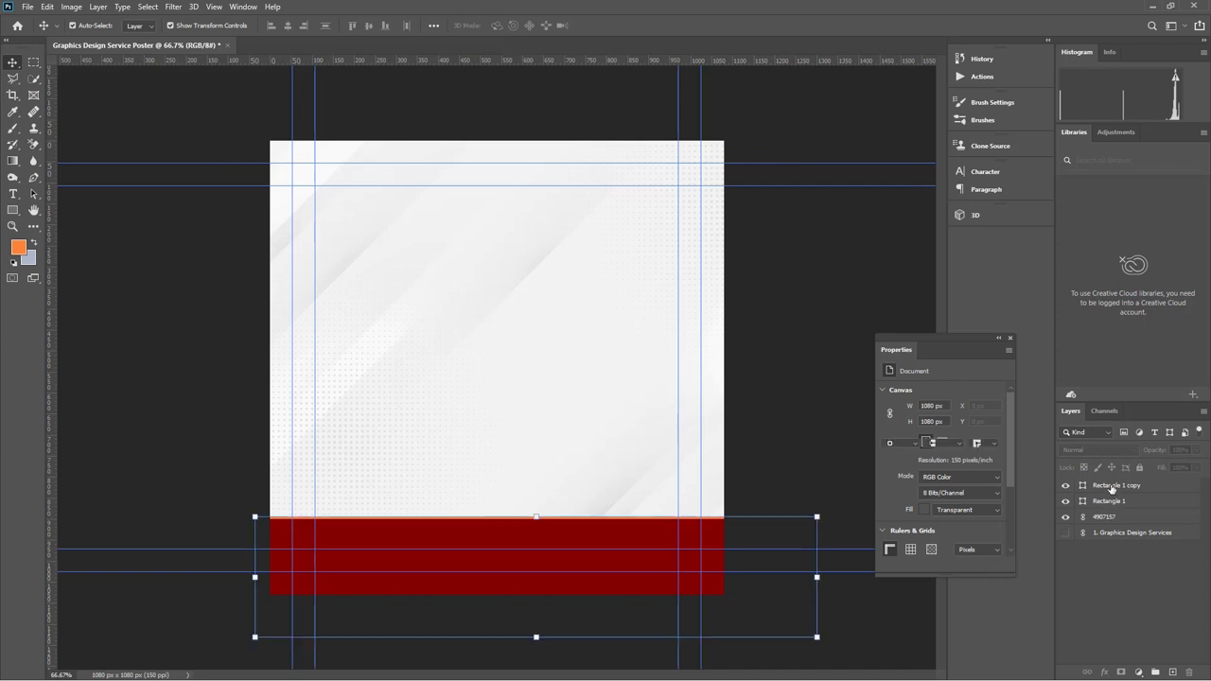
{"action": "left_click", "coordinate": [1111, 487], "text": "shift"}
{"action": "key", "text": "Up"}
{"action": "key", "text": "Up"}
{"action": "key", "text": "Up"}
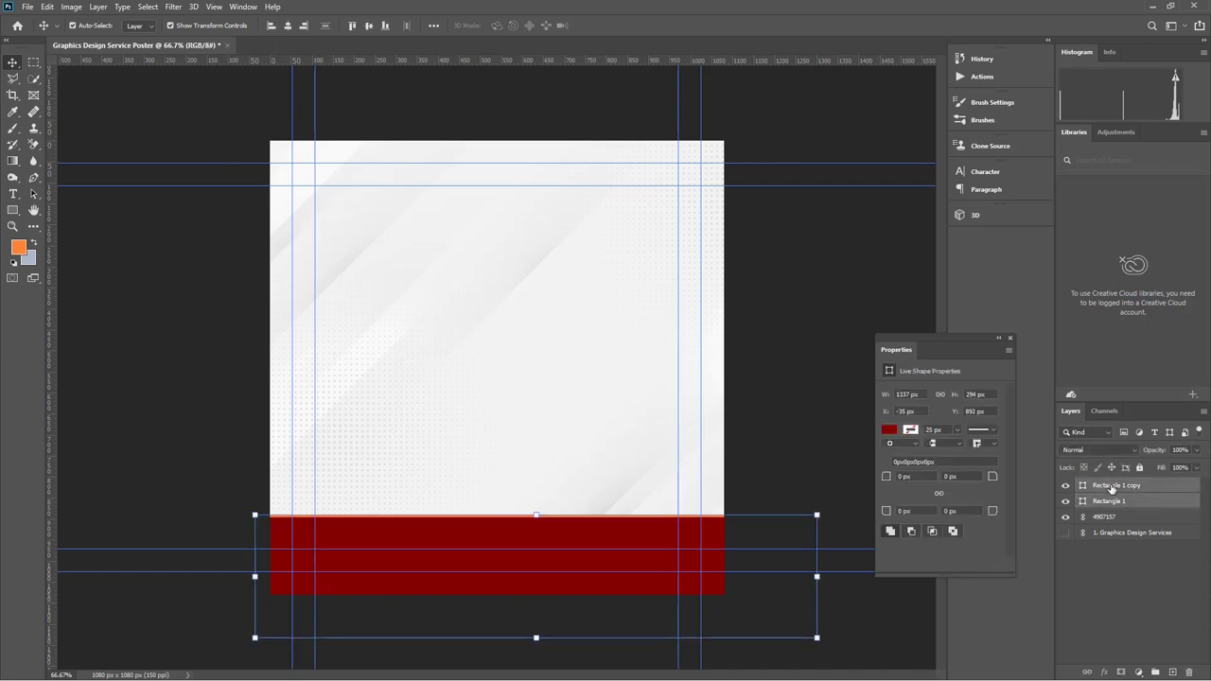
{"action": "key", "text": "Up"}
{"action": "key", "text": "Up"}
{"action": "key", "text": "Up"}
{"action": "key", "text": "Up"}
{"action": "key", "text": "Up"}
{"action": "key", "text": "Up"}
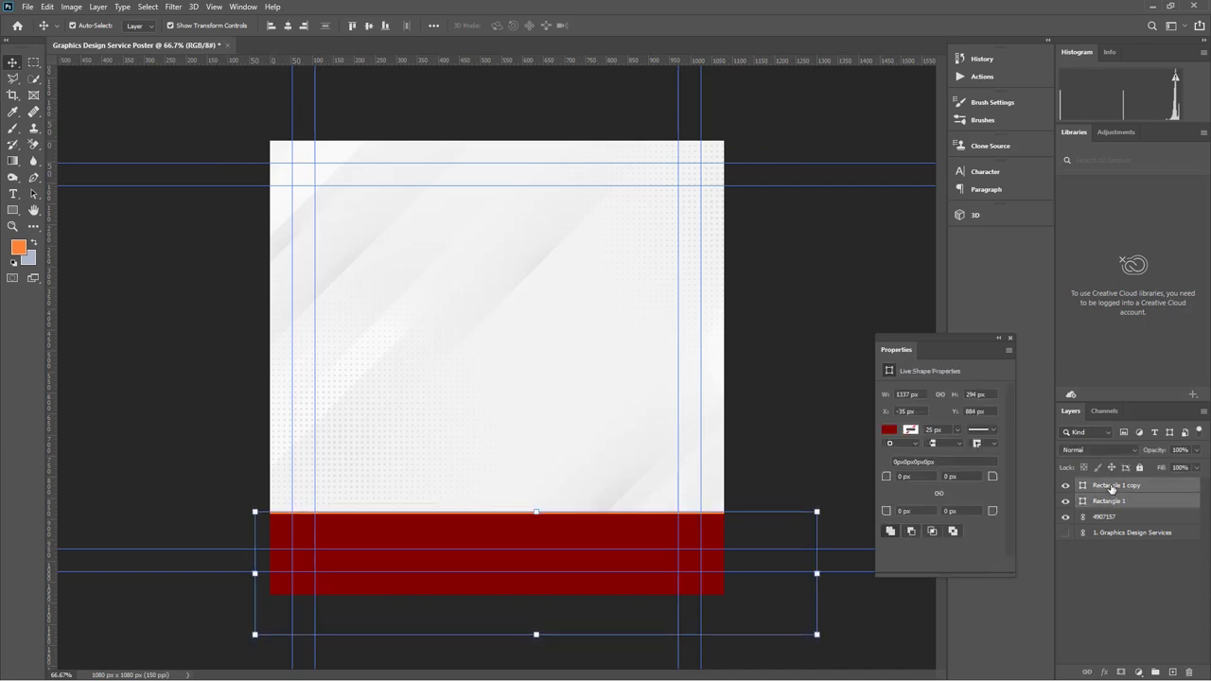
{"action": "key", "text": "Up"}
{"action": "key", "text": "Up"}
{"action": "key", "text": "Up"}
{"action": "key", "text": "Up"}
{"action": "key", "text": "Up"}
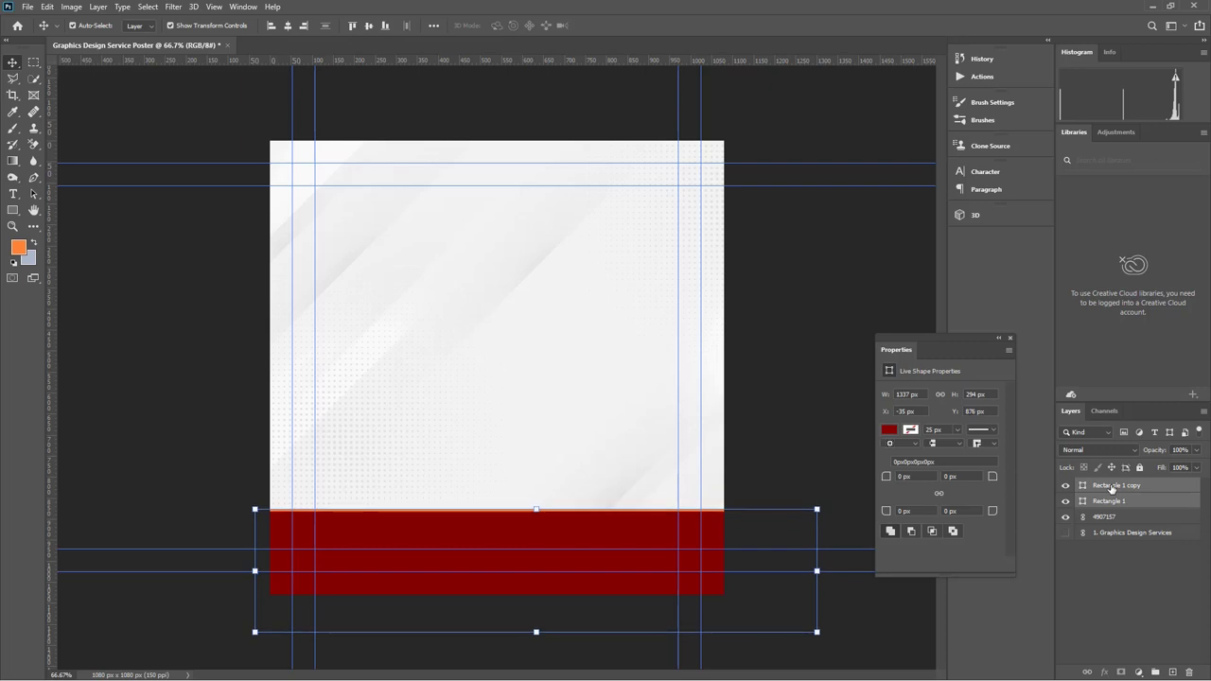
{"action": "key", "text": "Up"}
{"action": "key", "text": "Up"}
{"action": "key", "text": "Up"}
{"action": "key", "text": "Up"}
{"action": "key", "text": "Up"}
{"action": "key", "text": "Up"}
{"action": "key", "text": "Up"}
{"action": "key", "text": "Up"}
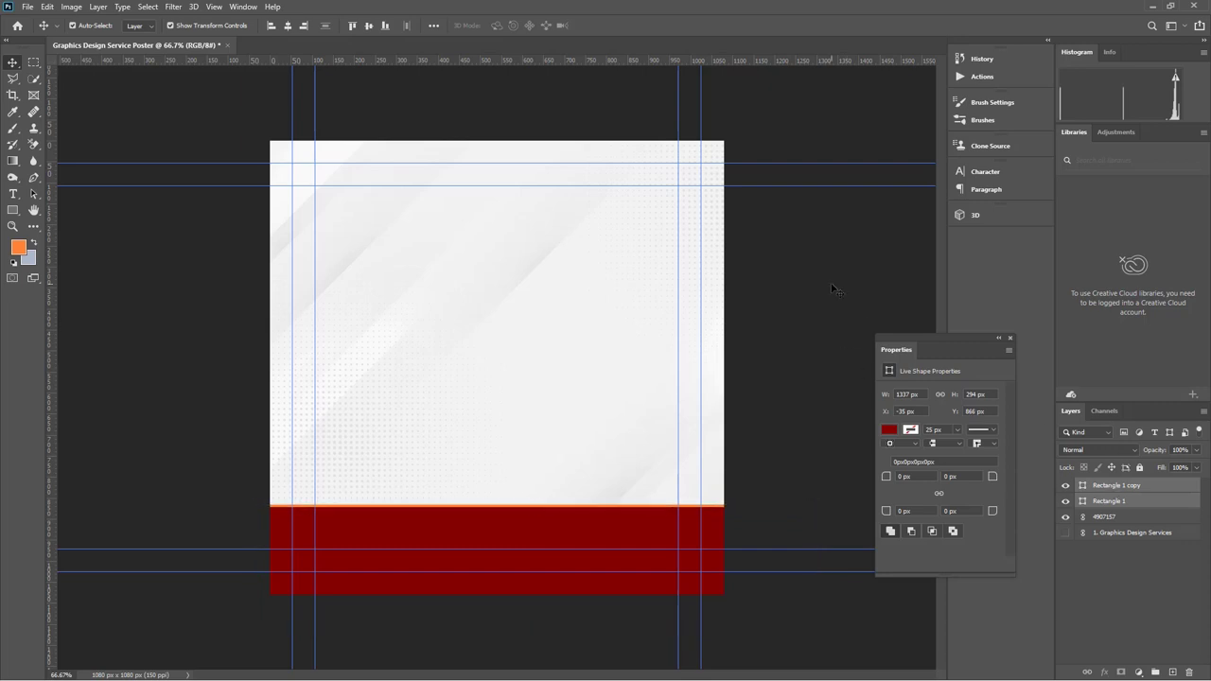
{"action": "left_click", "coordinate": [822, 302]}
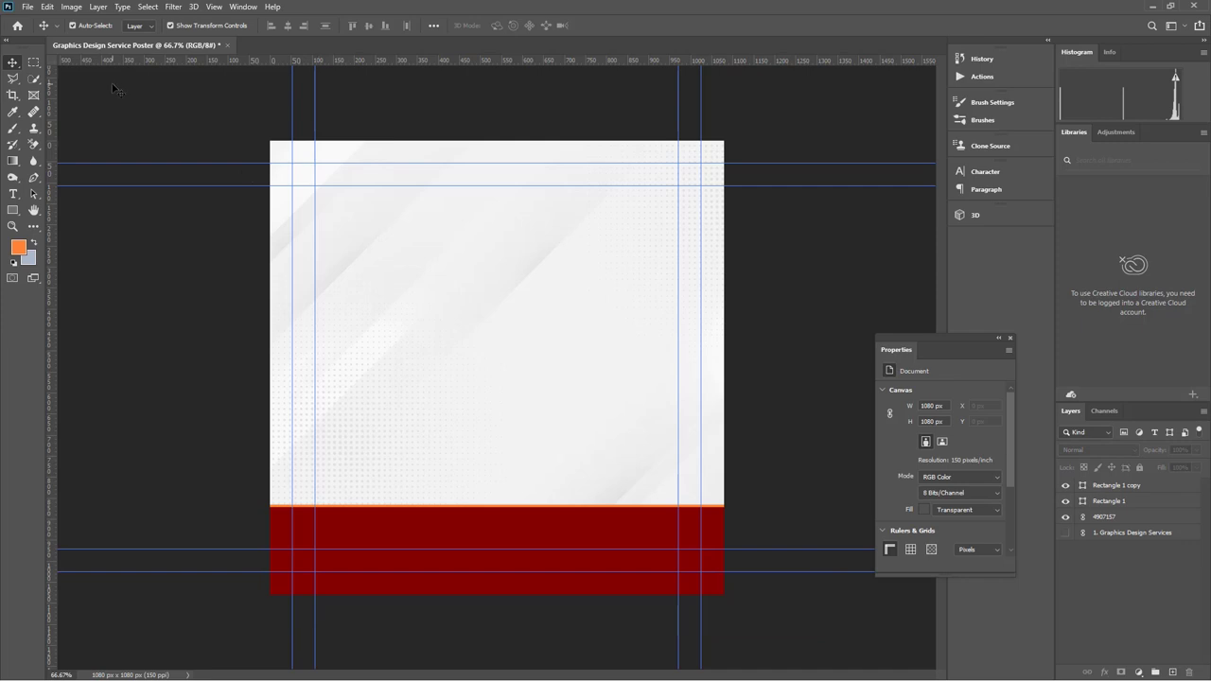
Place the Image photo of the man with the laptop as a linked file.
{"action": "left_click", "coordinate": [27, 7]}
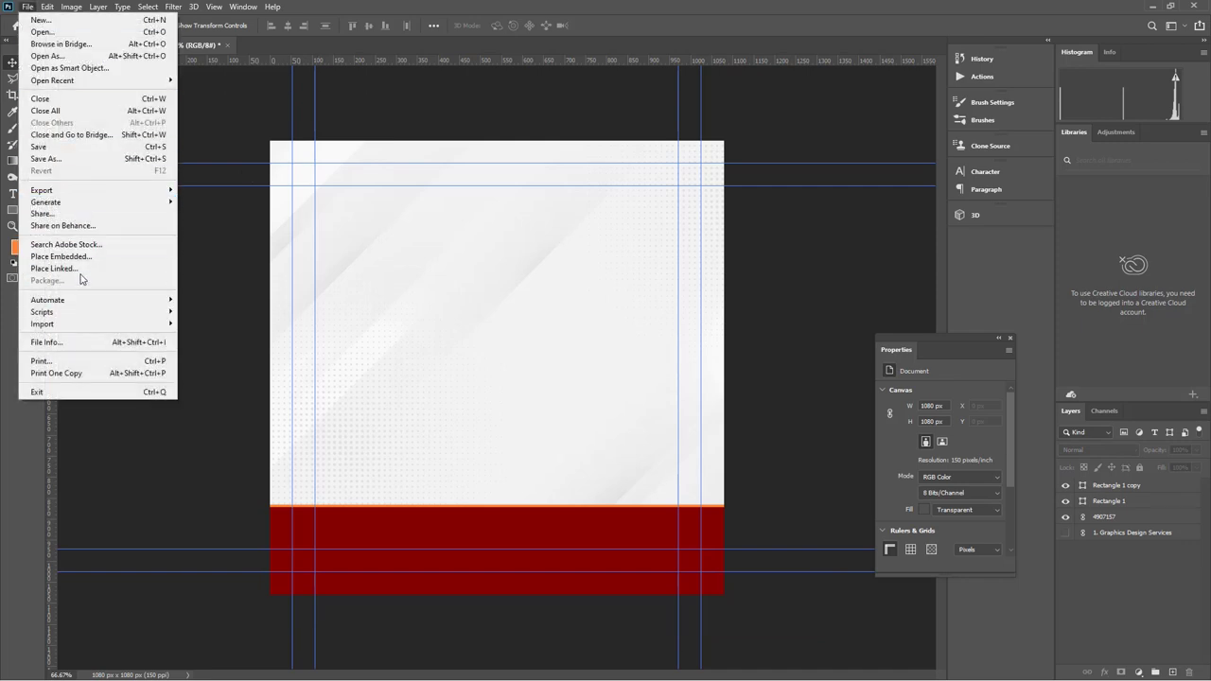
{"action": "left_click", "coordinate": [80, 275]}
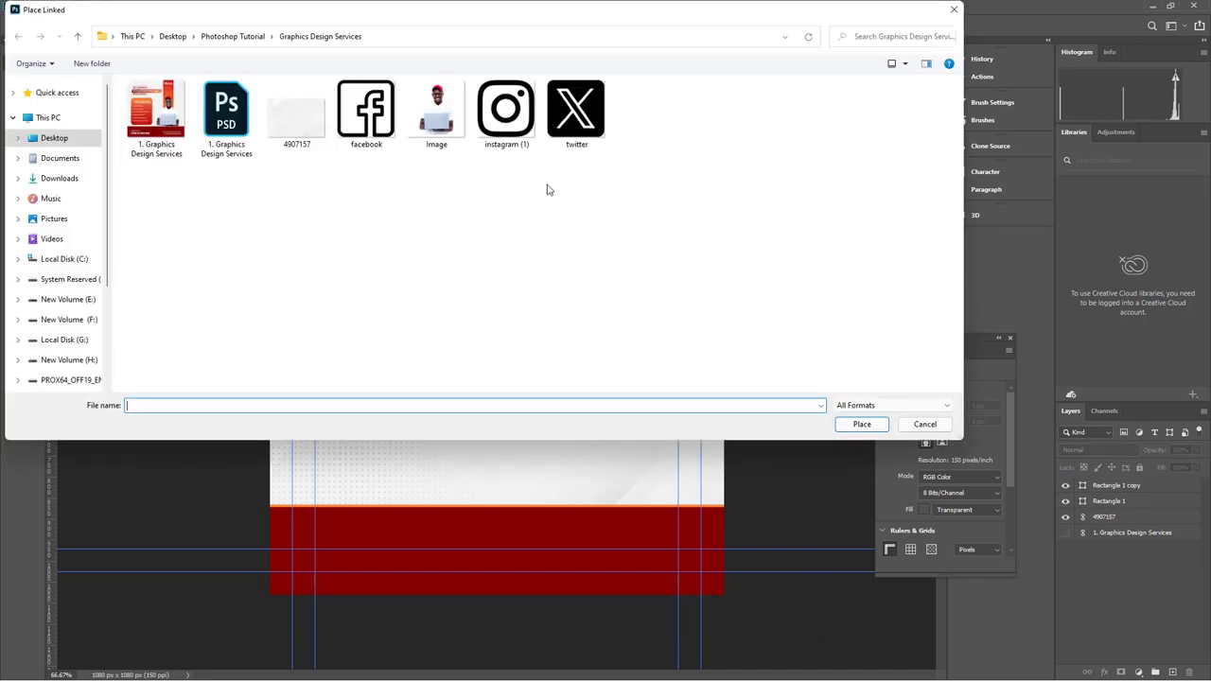
{"action": "left_click", "coordinate": [438, 118]}
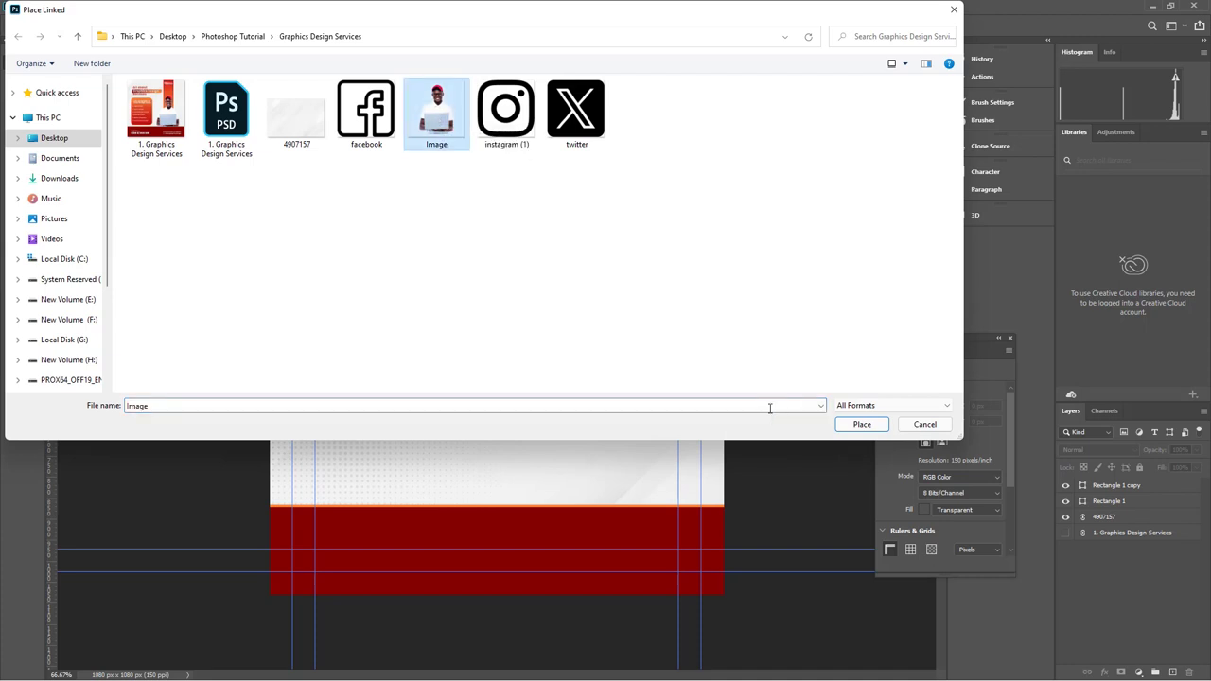
{"action": "left_click", "coordinate": [859, 423]}
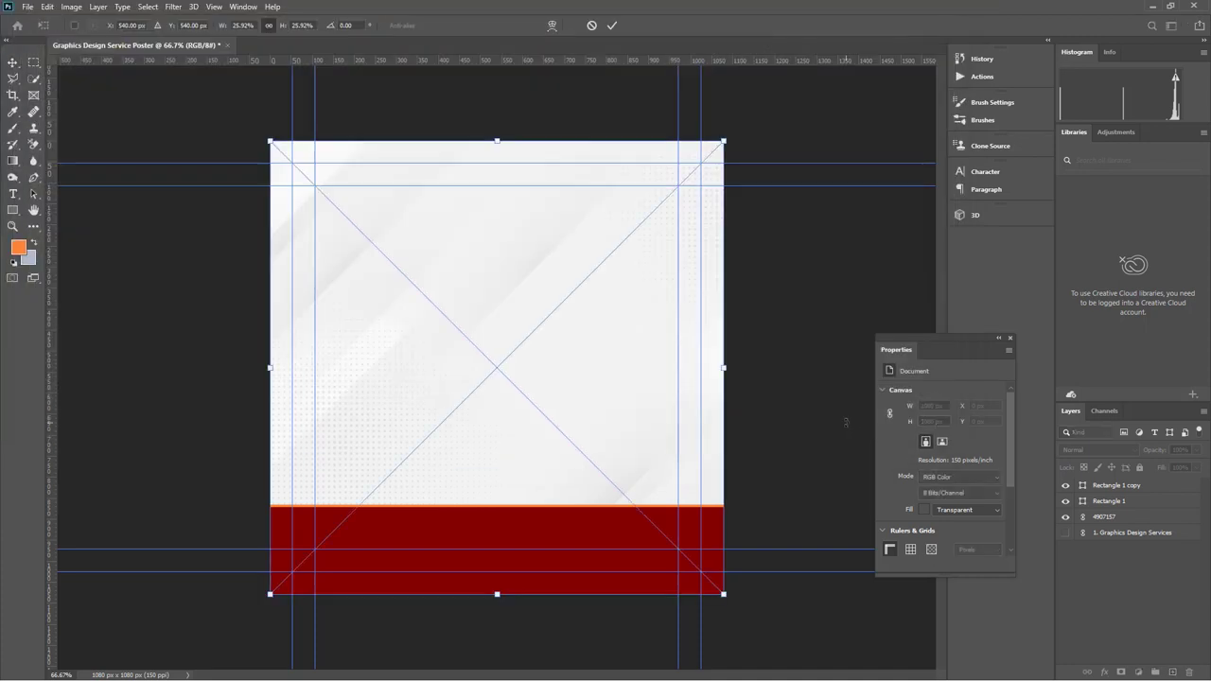
Shrink the photo to 818 × 772 px and position it above the red band.
{"action": "left_click_drag", "start_coordinate": [482, 370], "coordinate": [578, 341]}
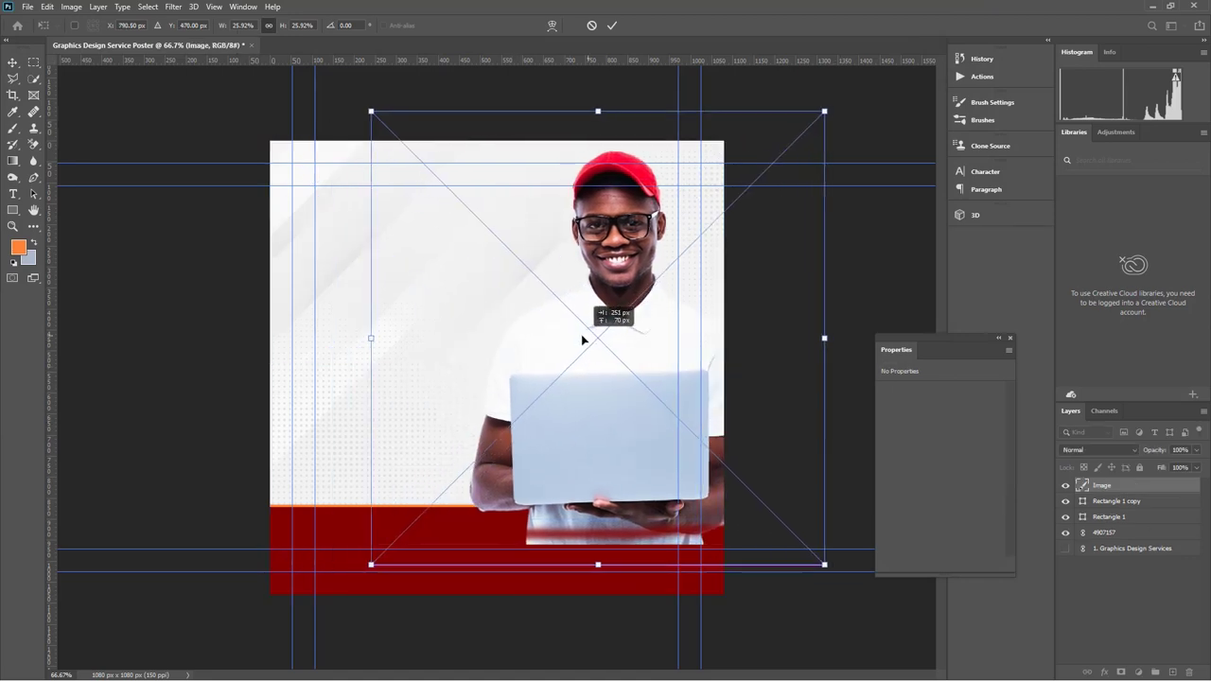
{"action": "left_click_drag", "start_coordinate": [590, 111], "coordinate": [596, 185]}
{"action": "left_click_drag", "start_coordinate": [638, 385], "coordinate": [615, 362]}
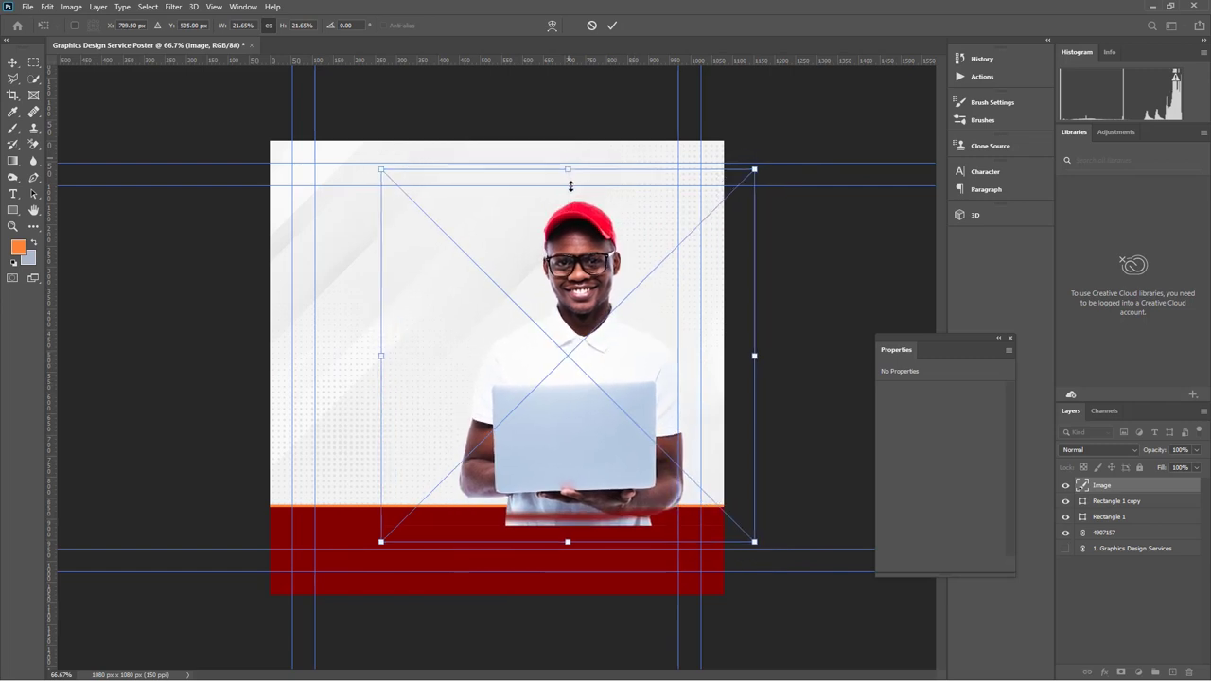
{"action": "left_click_drag", "start_coordinate": [567, 158], "coordinate": [578, 198]}
{"action": "left_click_drag", "start_coordinate": [596, 273], "coordinate": [591, 280]}
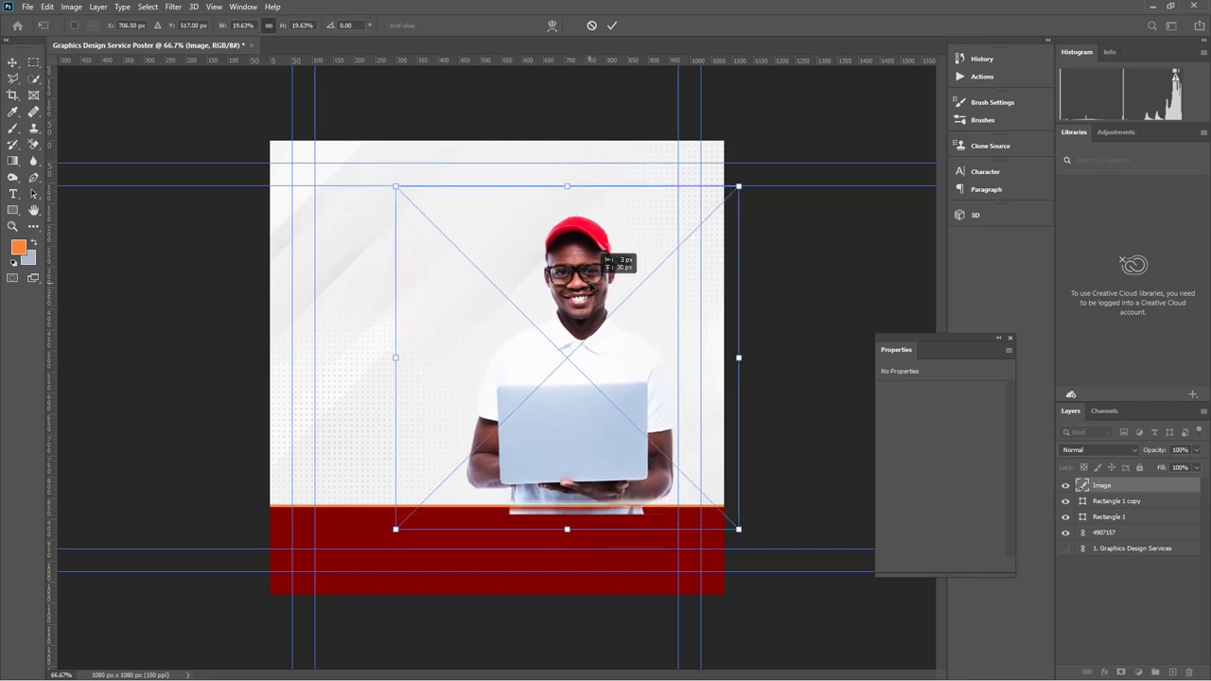
{"action": "left_click", "coordinate": [612, 26]}
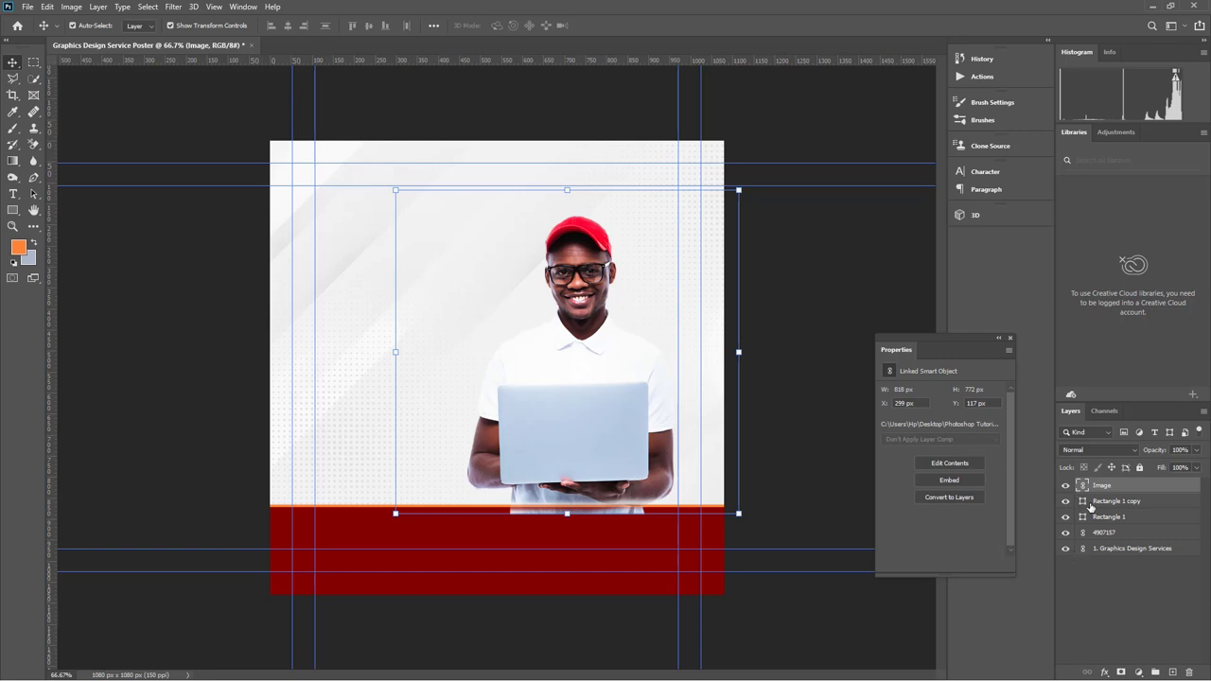
Move the reference poster layer to the top for comparison, then hide it.
{"action": "left_click", "coordinate": [1119, 550]}
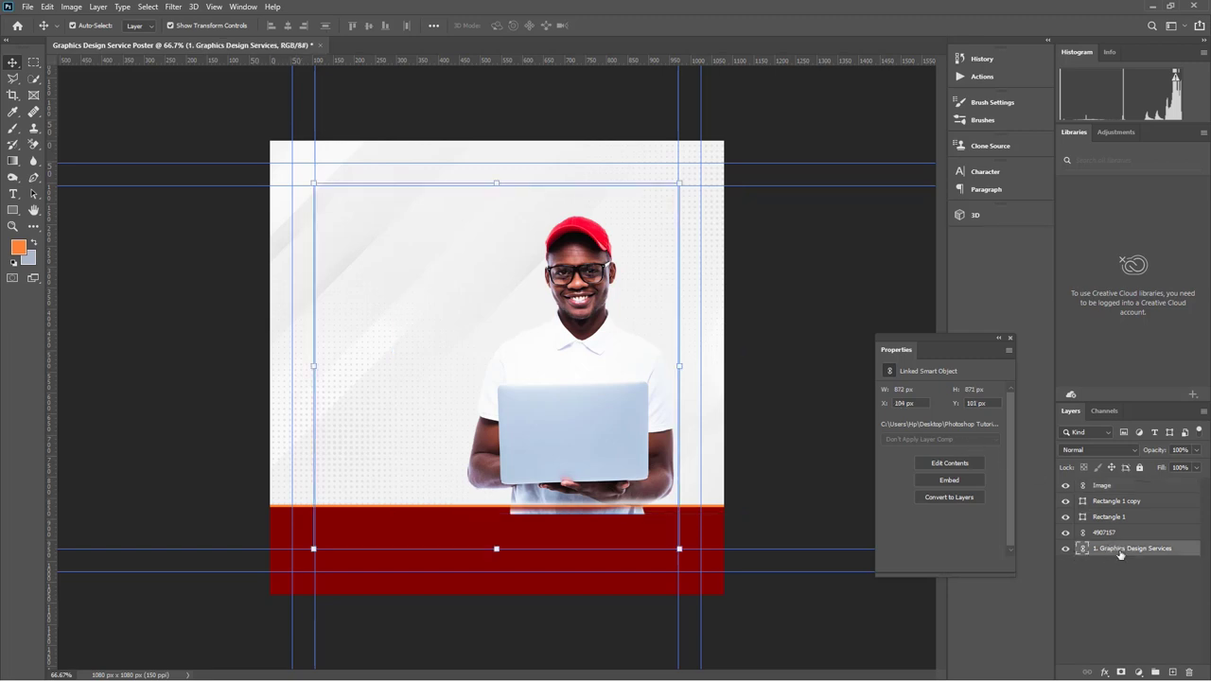
{"action": "left_click_drag", "start_coordinate": [1119, 553], "coordinate": [1107, 478]}
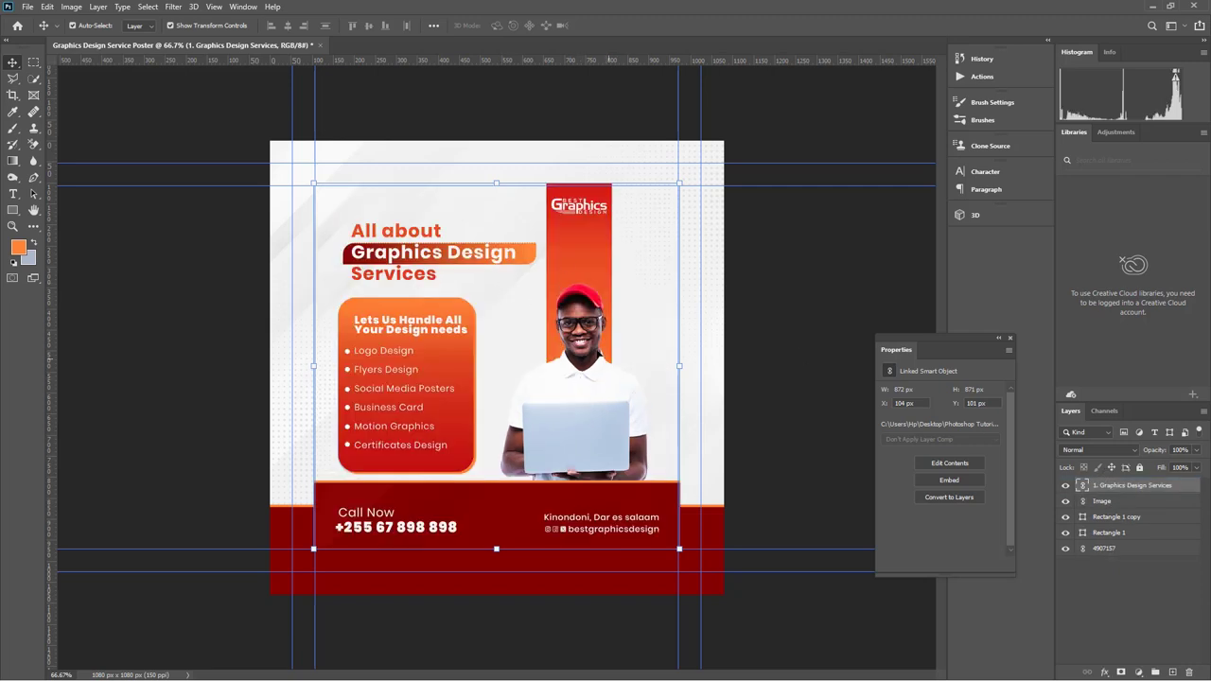
{"action": "left_click", "coordinate": [1065, 486]}
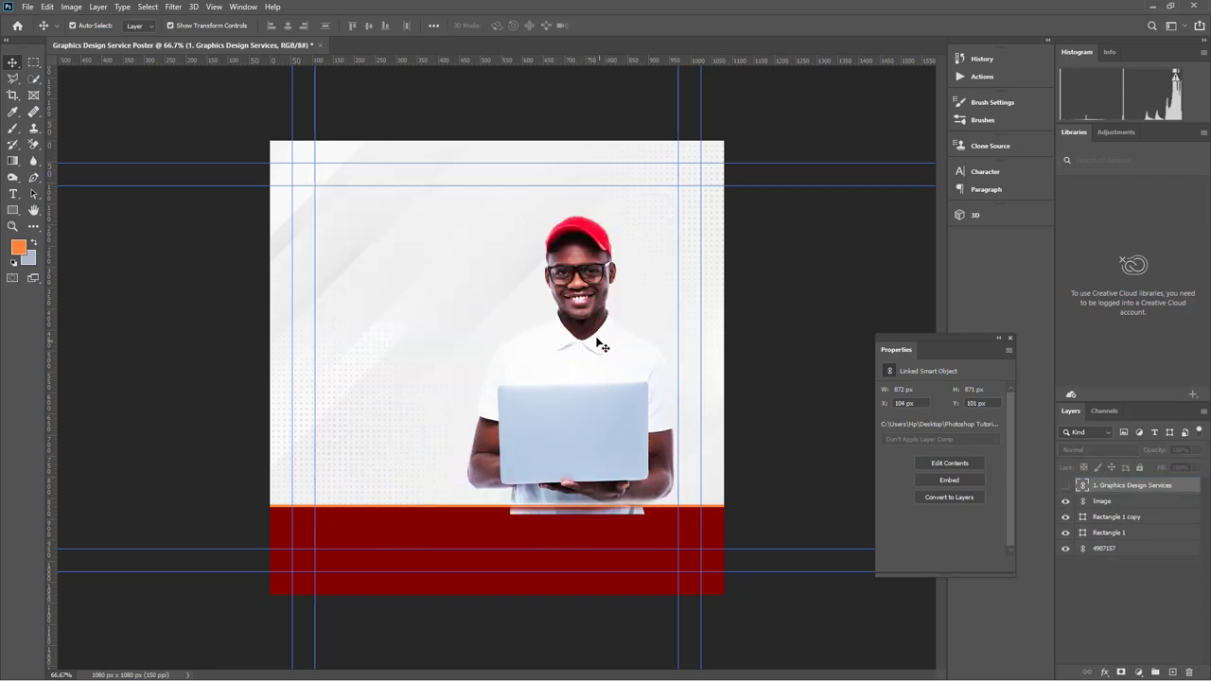
Free-transform the man's photo down to 678 × 640 px and adjust its position.
{"action": "left_click", "coordinate": [581, 229]}
{"action": "key", "text": "ctrl+t"}
{"action": "left_click_drag", "start_coordinate": [568, 191], "coordinate": [577, 263]}
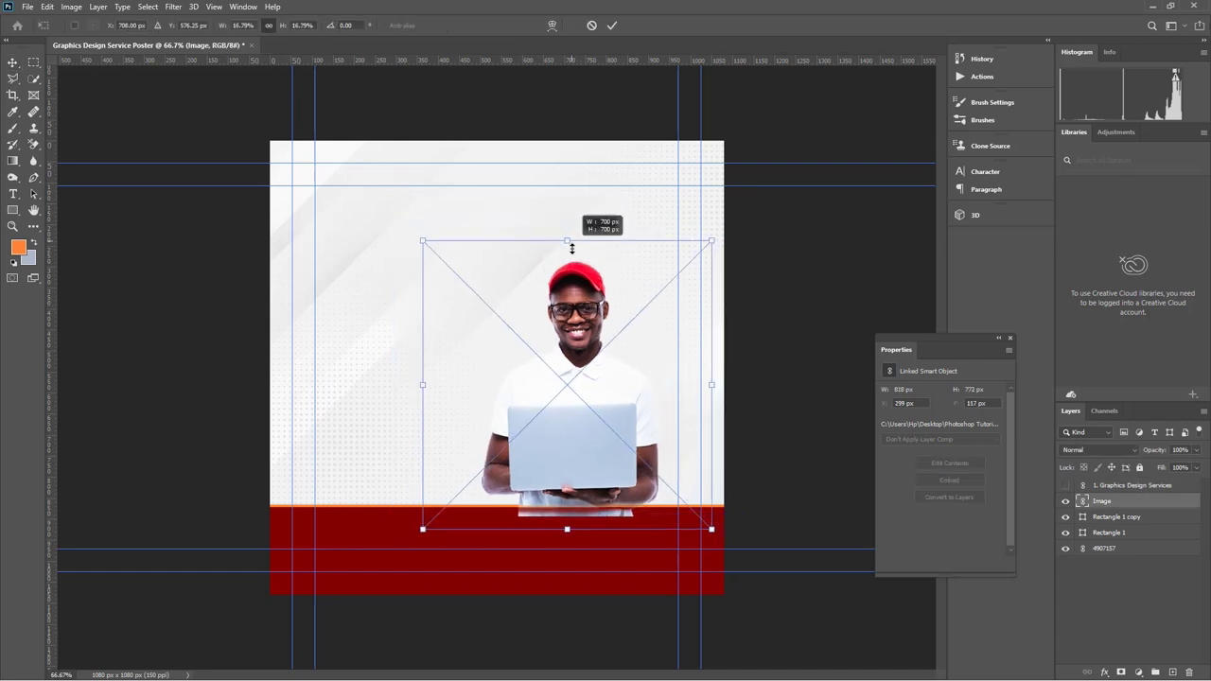
{"action": "left_click_drag", "start_coordinate": [585, 346], "coordinate": [589, 343]}
{"action": "left_click_drag", "start_coordinate": [592, 340], "coordinate": [598, 341]}
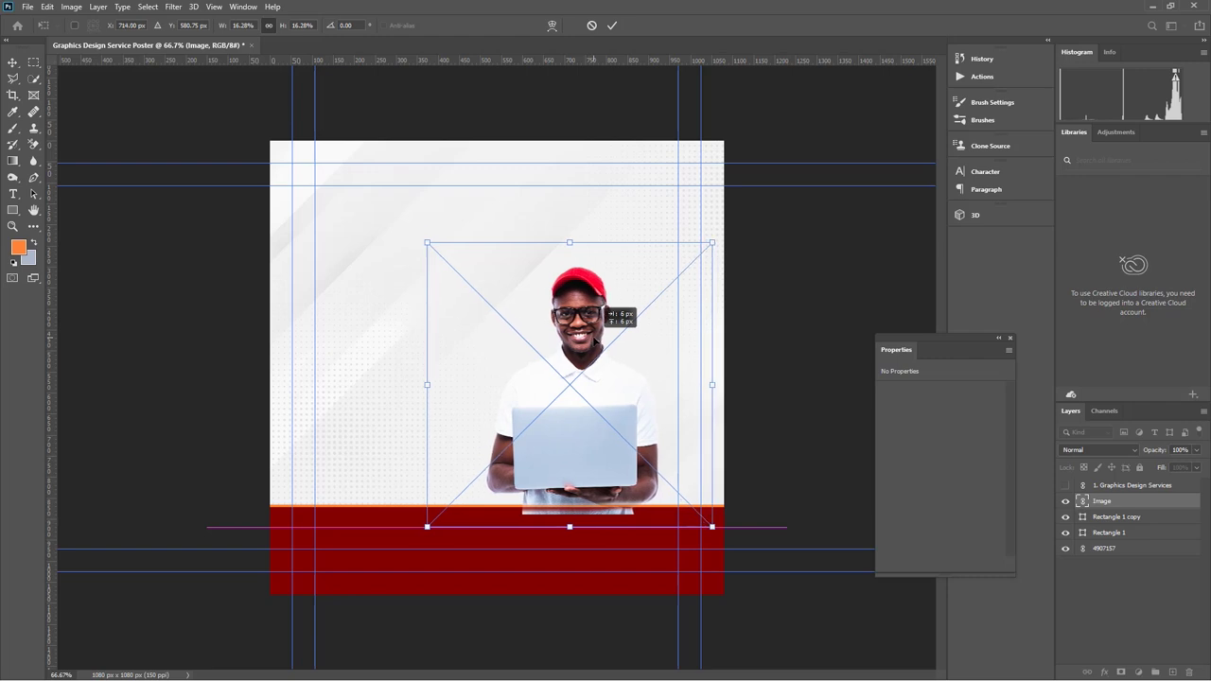
{"action": "left_click", "coordinate": [612, 26]}
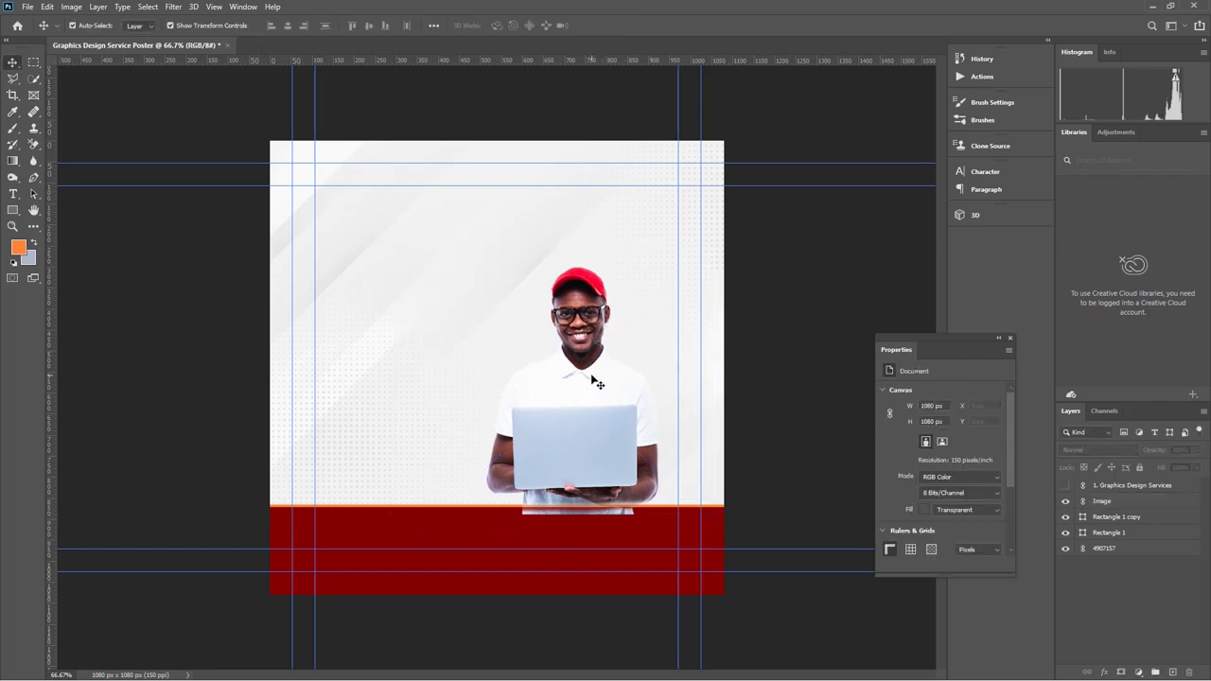
Put the photo layer beneath Rectangle 1 and move it slightly right.
{"action": "left_click", "coordinate": [1103, 502]}
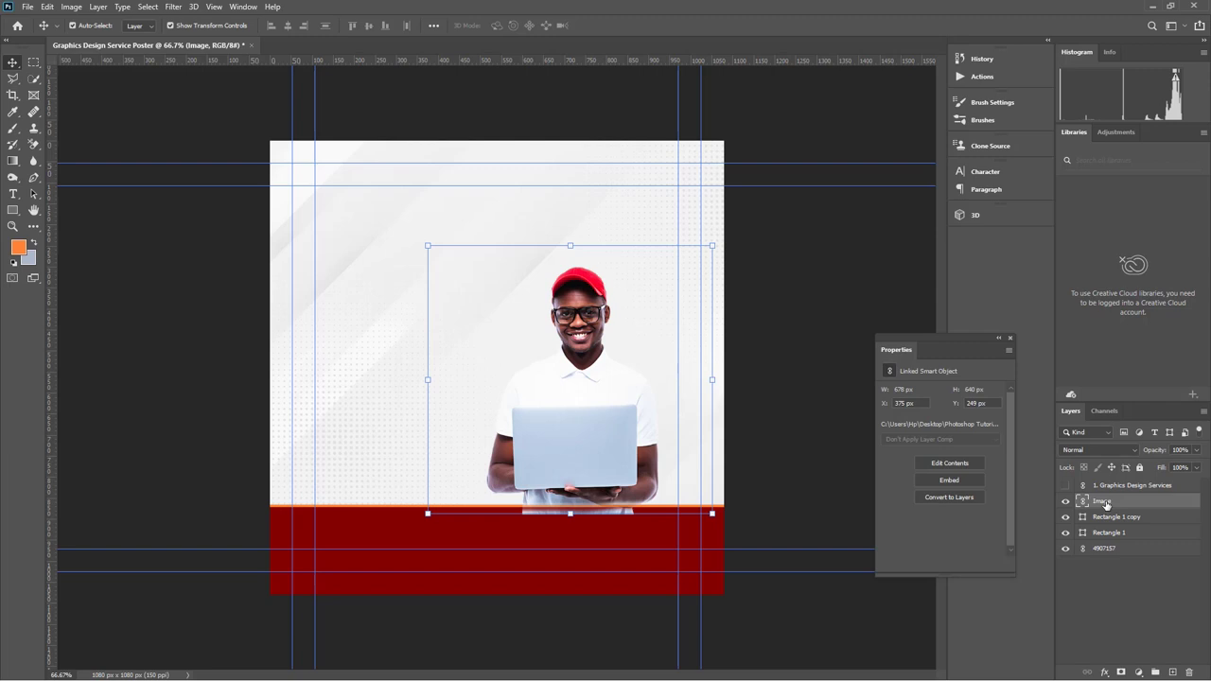
{"action": "left_click_drag", "start_coordinate": [1101, 505], "coordinate": [1102, 544]}
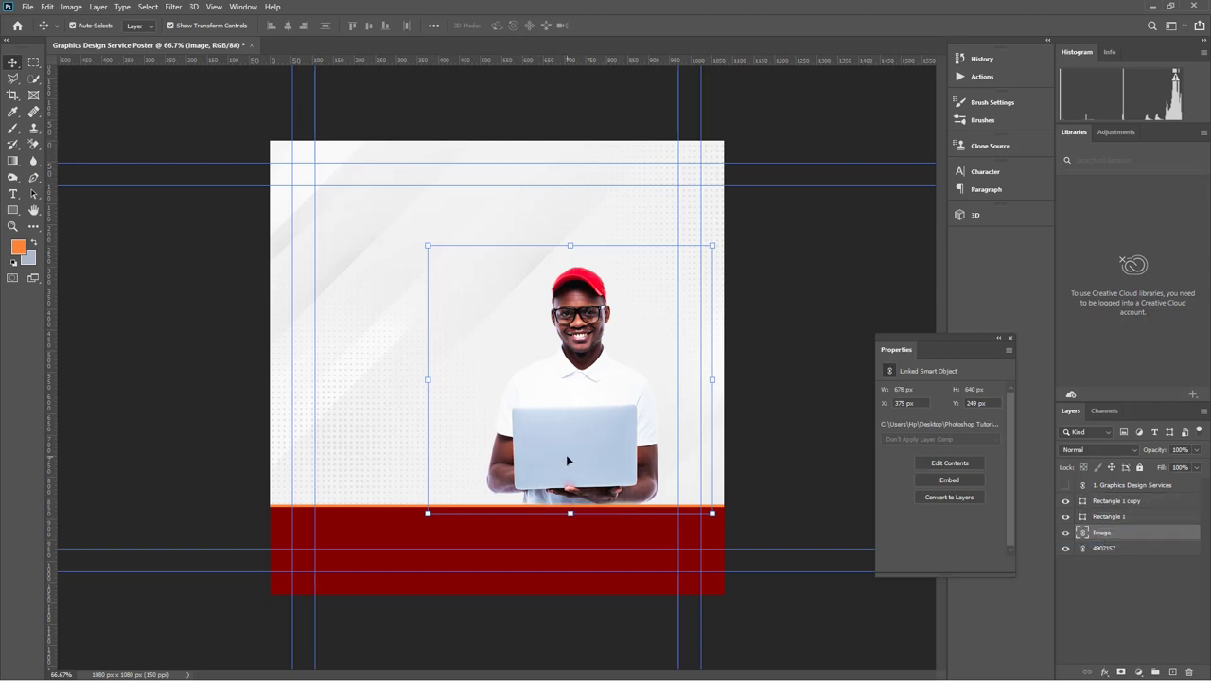
{"action": "left_click_drag", "start_coordinate": [567, 460], "coordinate": [566, 456]}
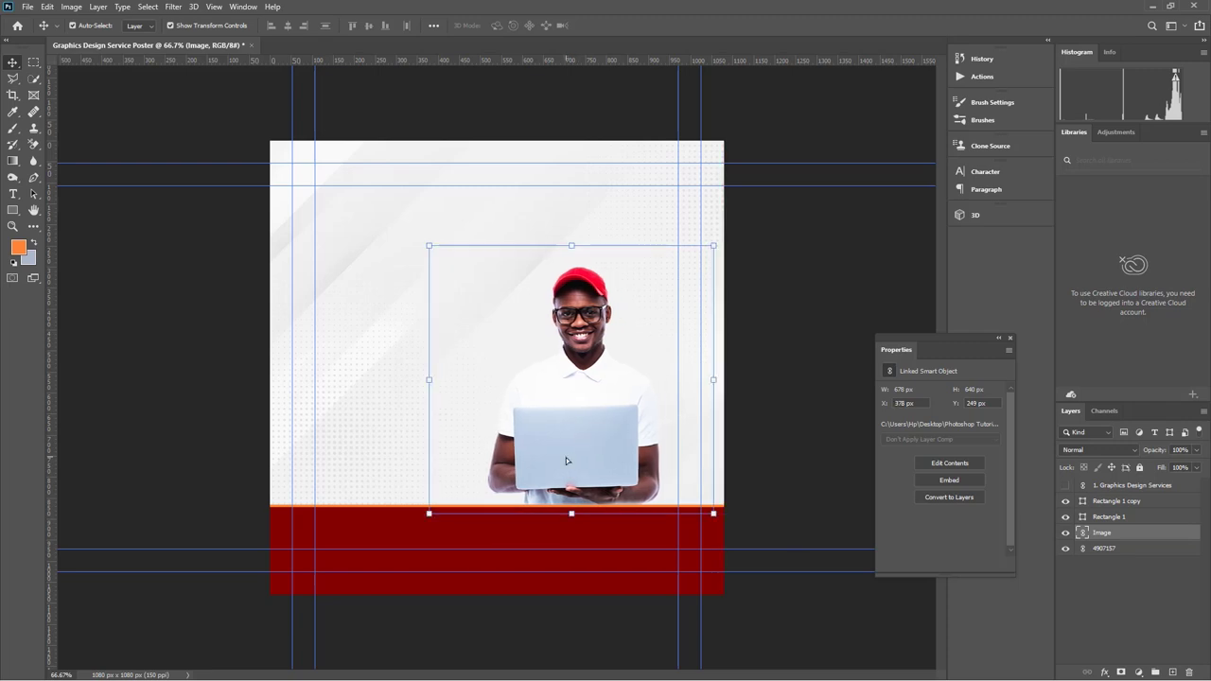
Draw a tall white 114 × 455 px strip, shift it right, and layer it behind the photo.
{"action": "left_click", "coordinate": [14, 210]}
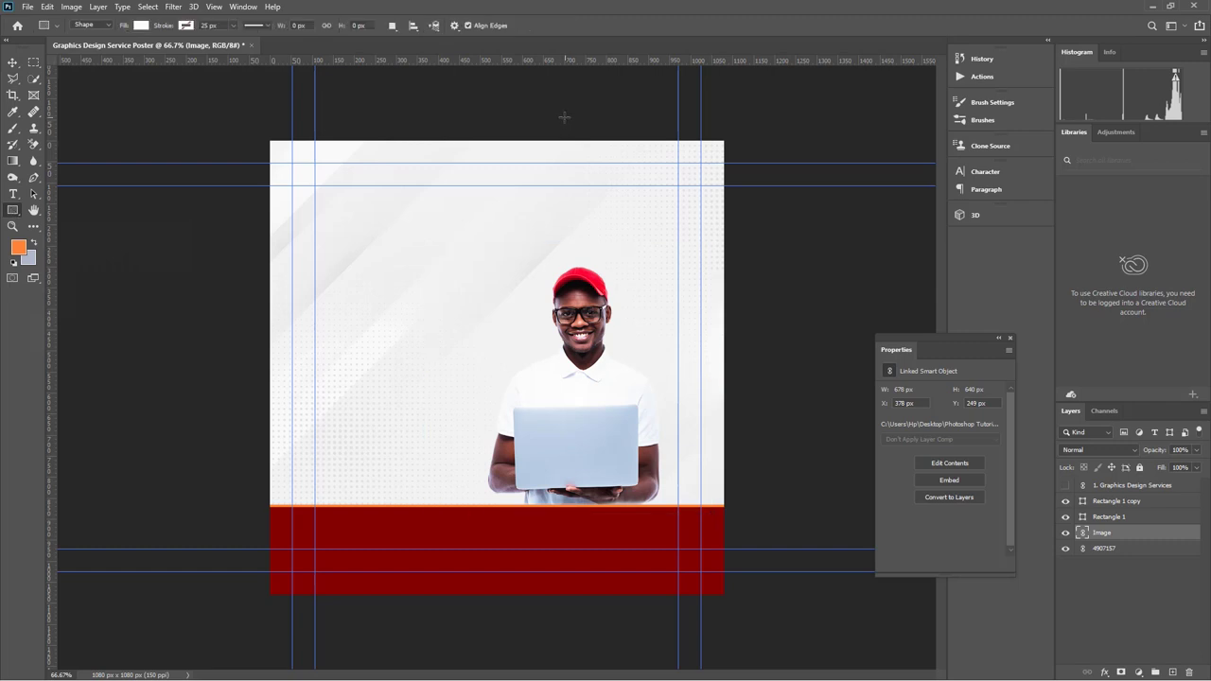
{"action": "left_click_drag", "start_coordinate": [547, 122], "coordinate": [595, 313]}
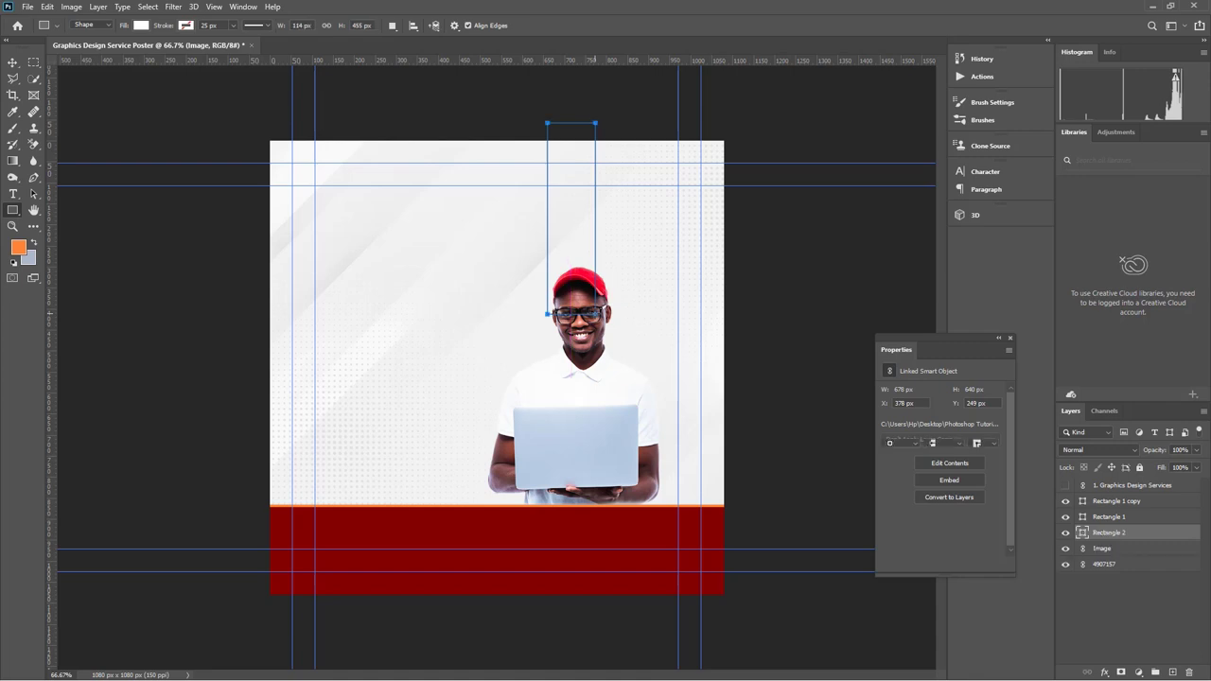
{"action": "left_click", "coordinate": [12, 62]}
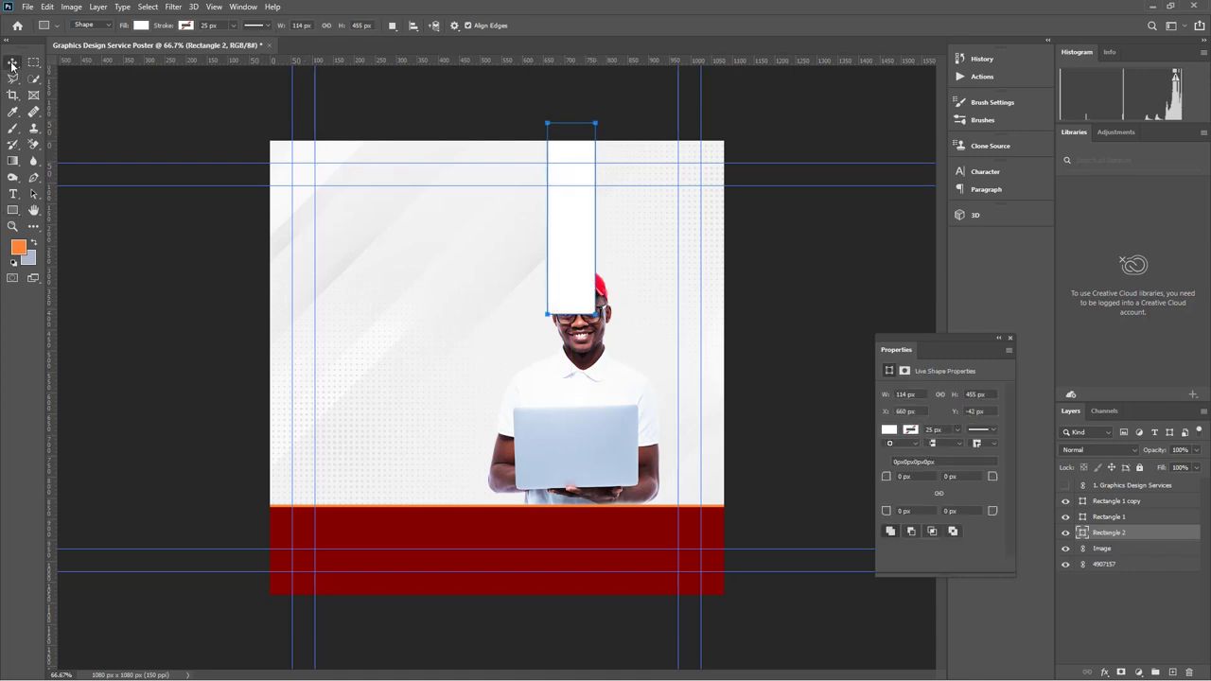
{"action": "left_click_drag", "start_coordinate": [571, 271], "coordinate": [581, 273]}
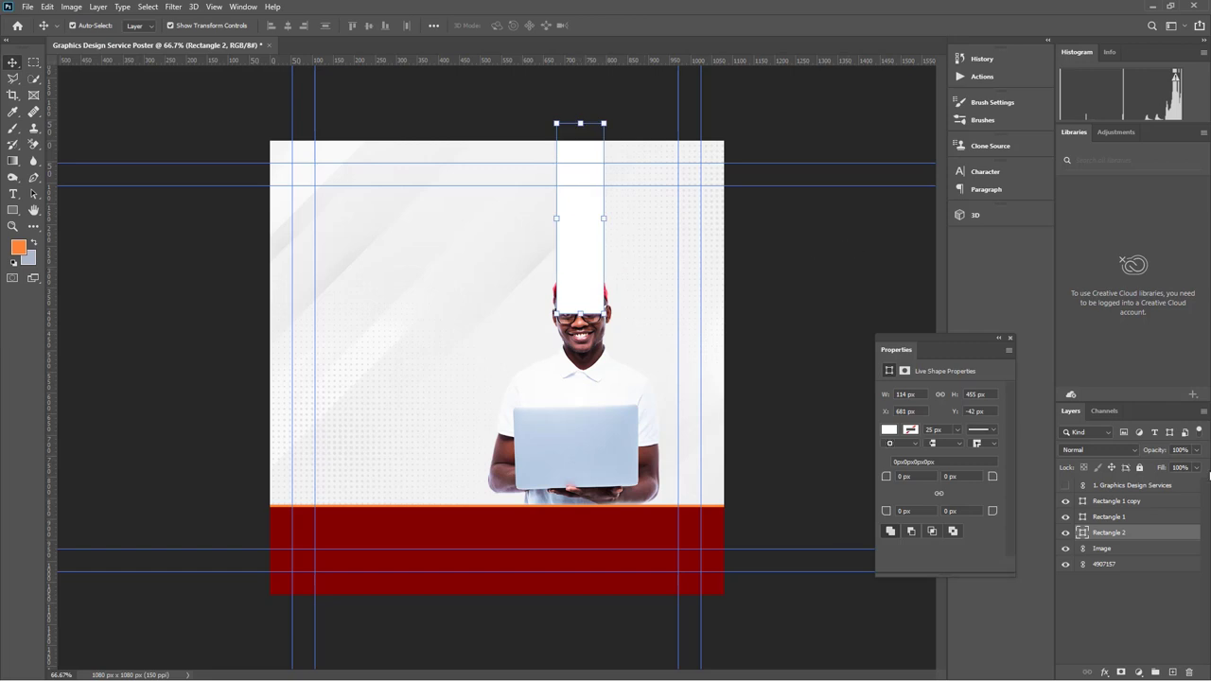
{"action": "left_click_drag", "start_coordinate": [1114, 536], "coordinate": [1115, 554]}
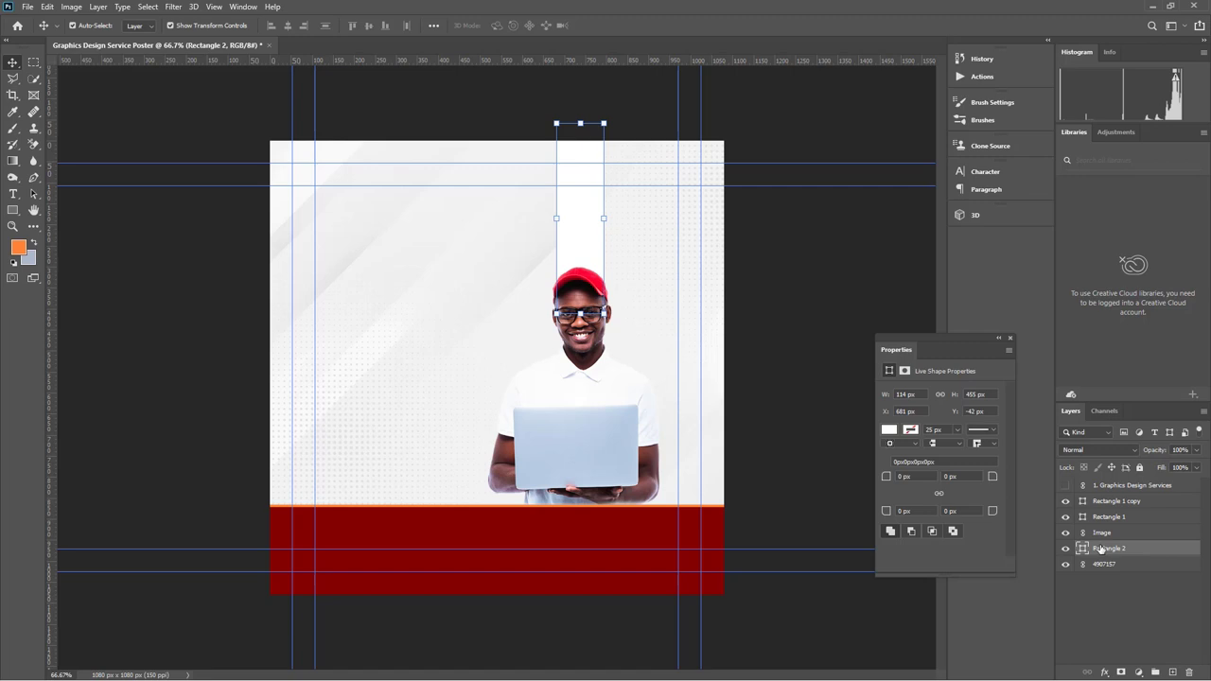
{"action": "left_click", "coordinate": [1104, 672]}
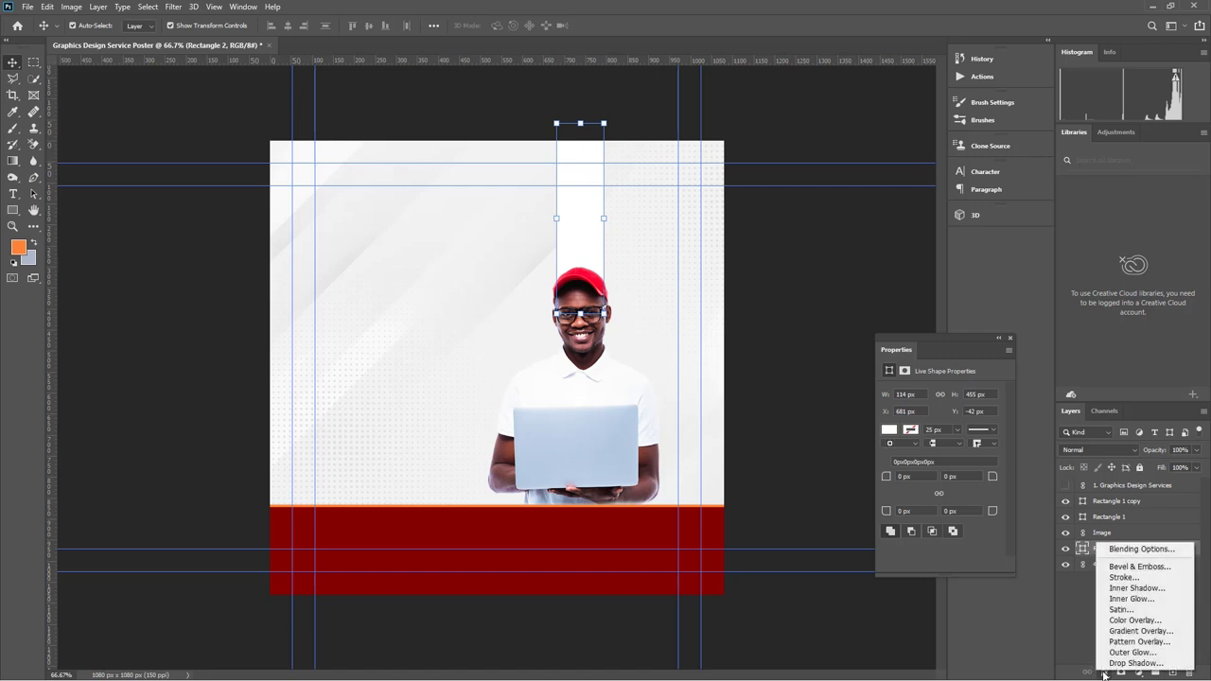
Give Rectangle 2 a Gradient Overlay with stops orange ff8437 and red d11212.
{"action": "key", "text": "Escape"}
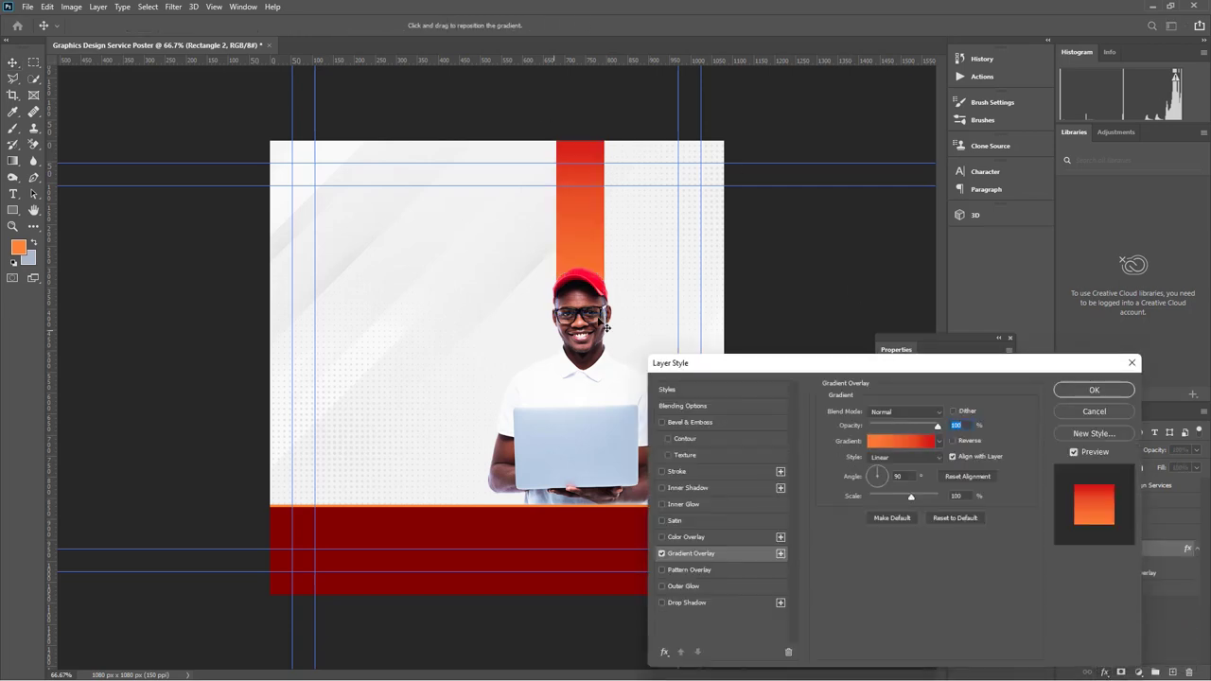
{"action": "left_click", "coordinate": [894, 441]}
{"action": "double_click", "coordinate": [859, 511]}
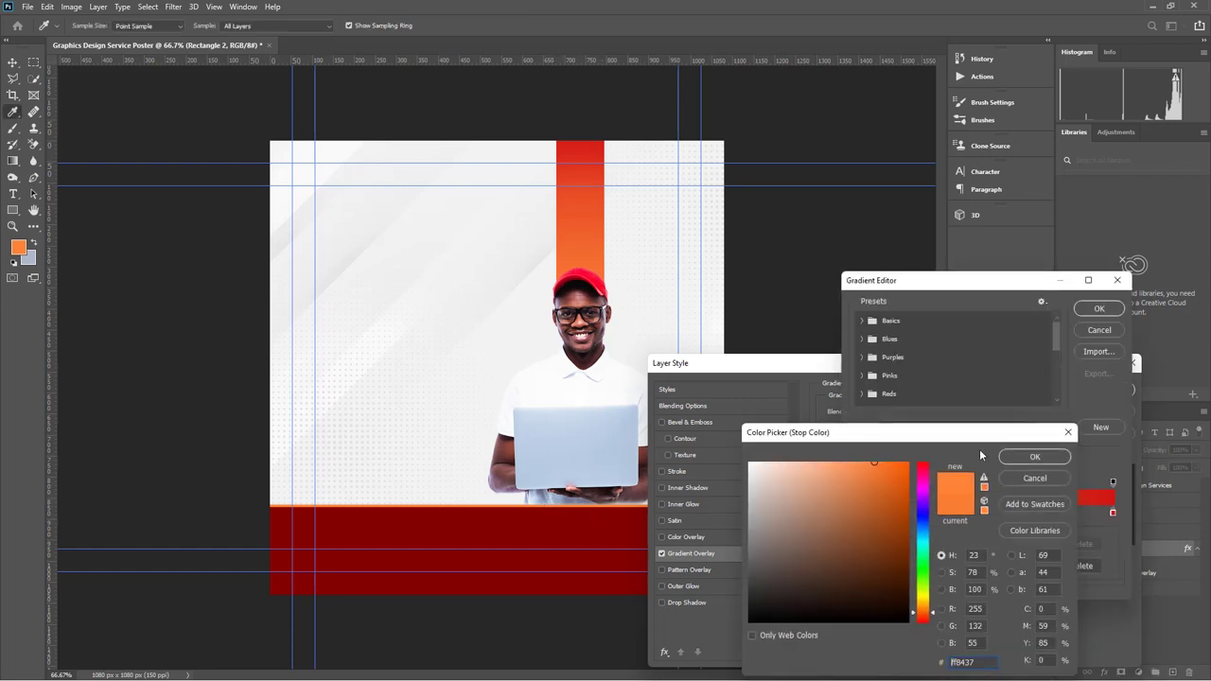
{"action": "left_click", "coordinate": [1032, 458]}
{"action": "double_click", "coordinate": [1112, 513]}
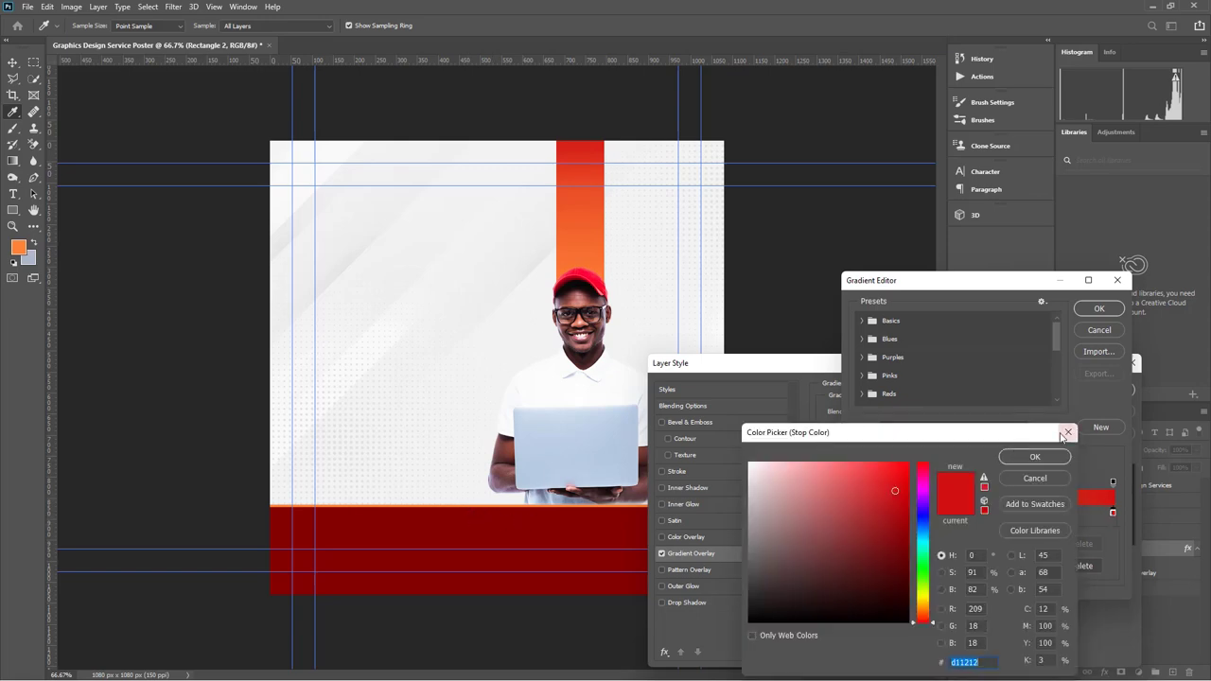
{"action": "key", "text": "Return"}
{"action": "left_click", "coordinate": [1099, 308]}
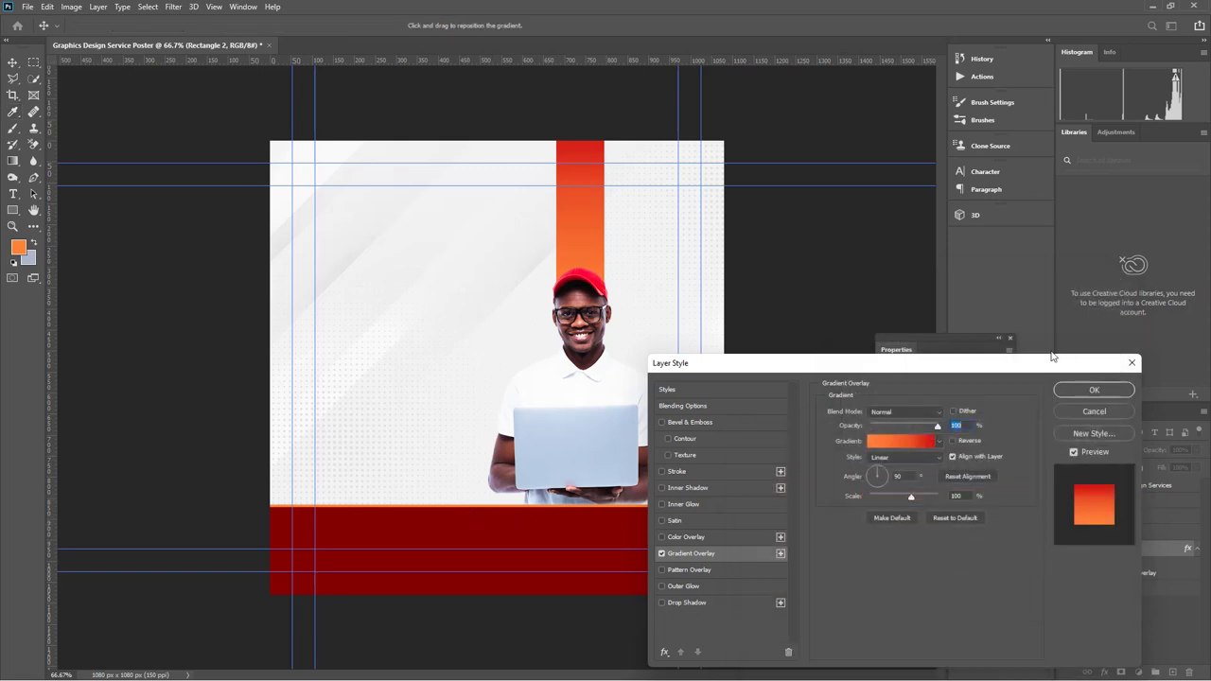
{"action": "left_click", "coordinate": [1093, 392]}
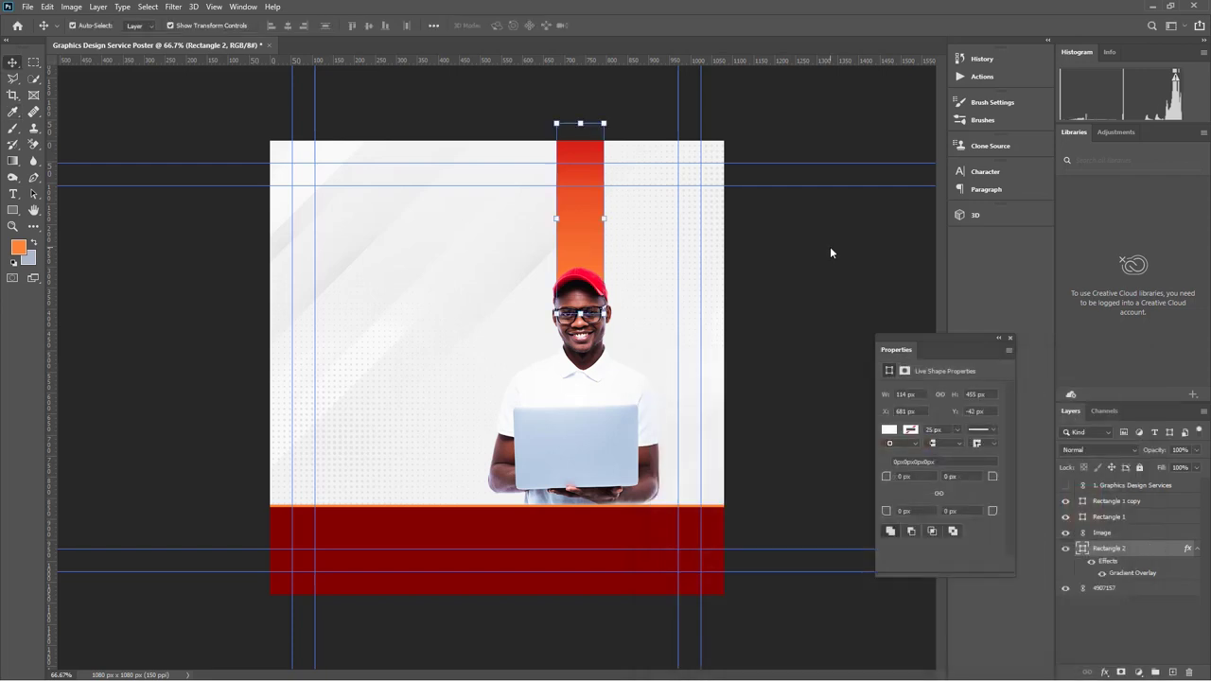
Deselect the strip and briefly show the reference poster for comparison.
{"action": "left_click", "coordinate": [830, 252]}
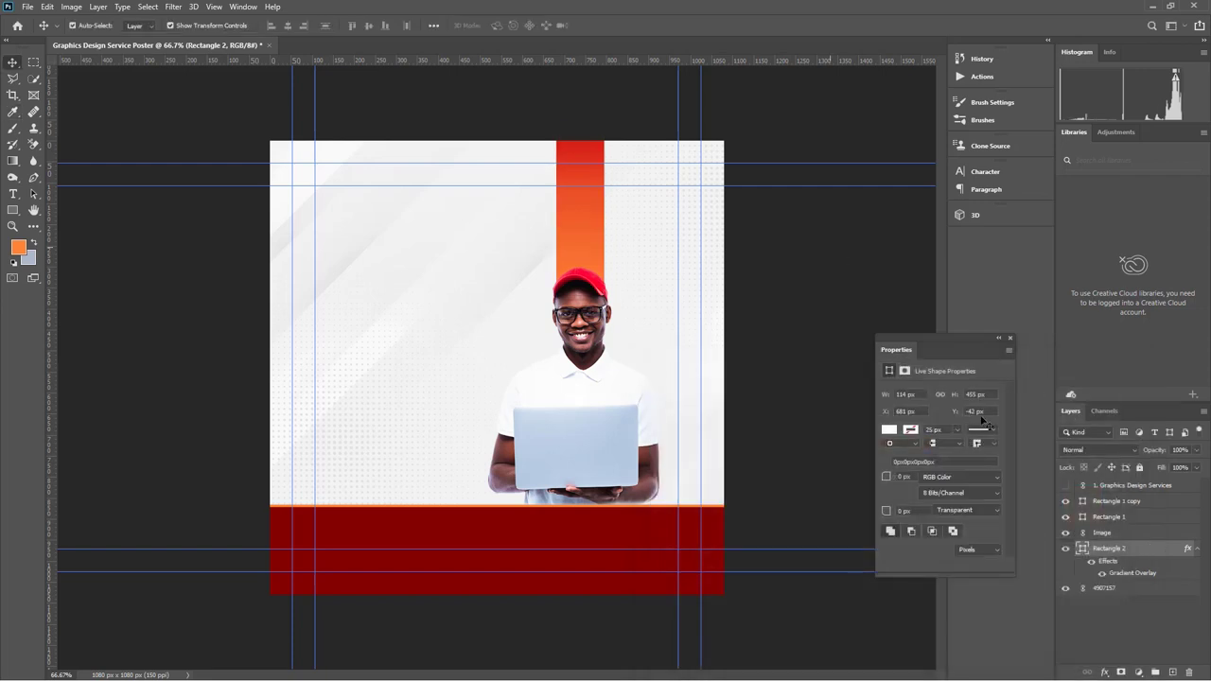
{"action": "left_click", "coordinate": [1066, 485]}
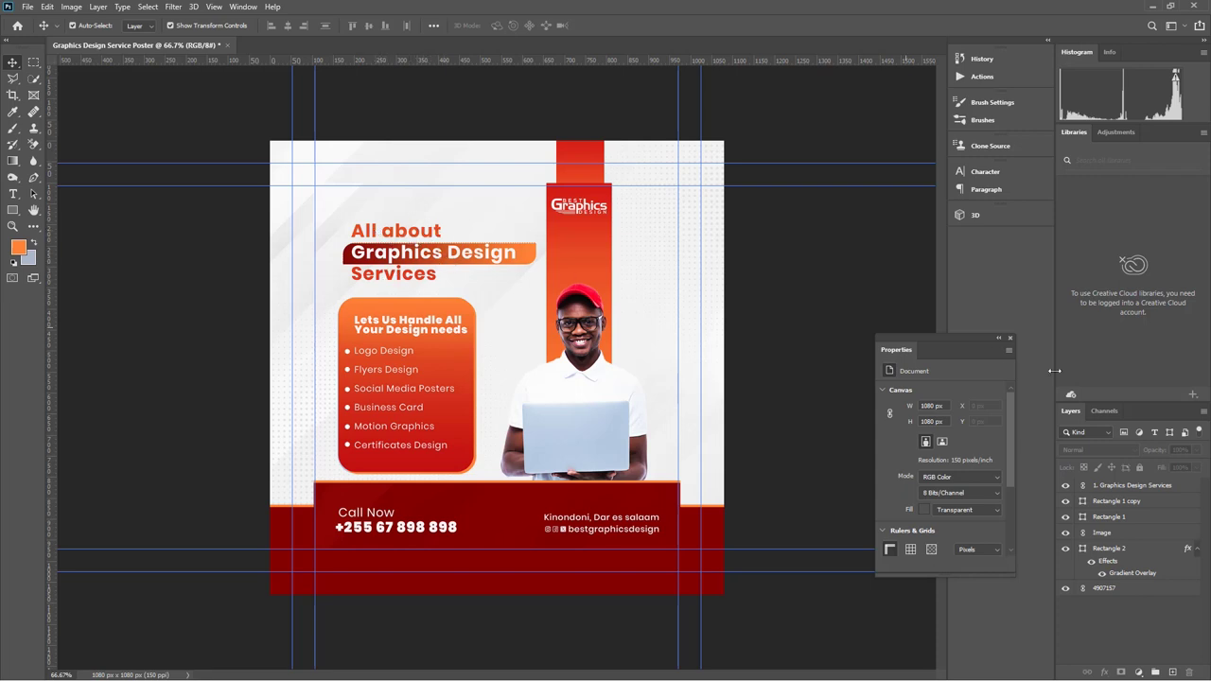
{"action": "left_click", "coordinate": [1066, 487]}
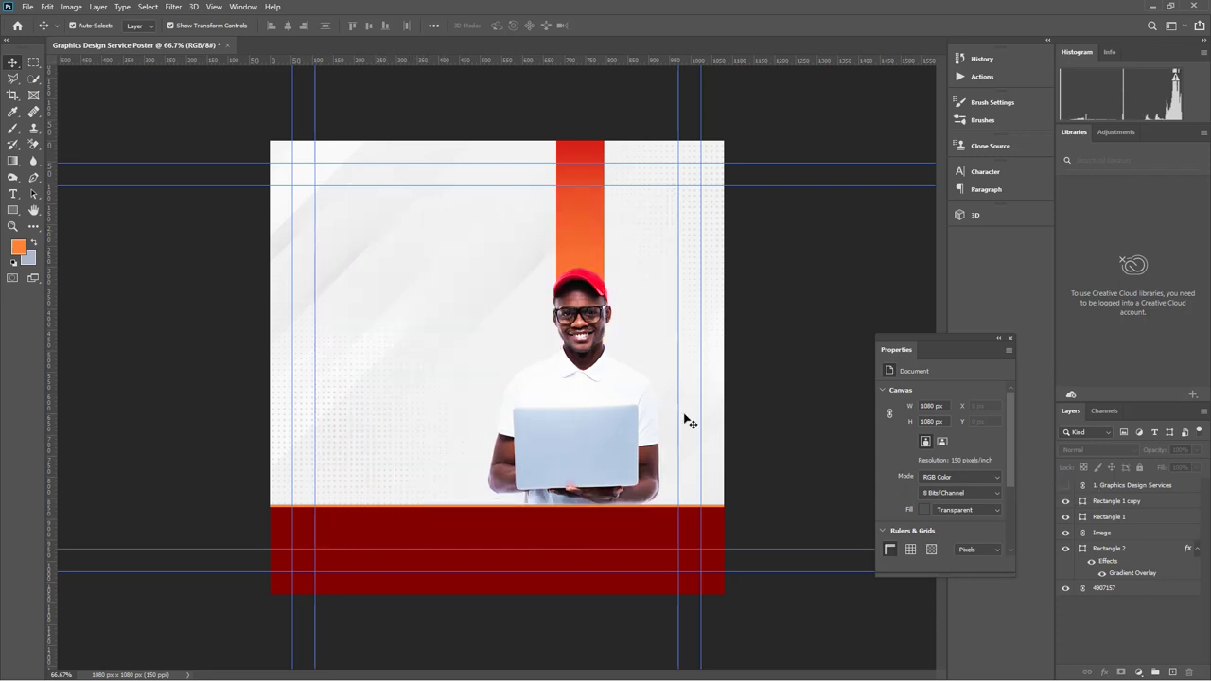
Start a text layer at the upper left reading 'All about' / 'Graphics Des'.
{"action": "left_click", "coordinate": [12, 195]}
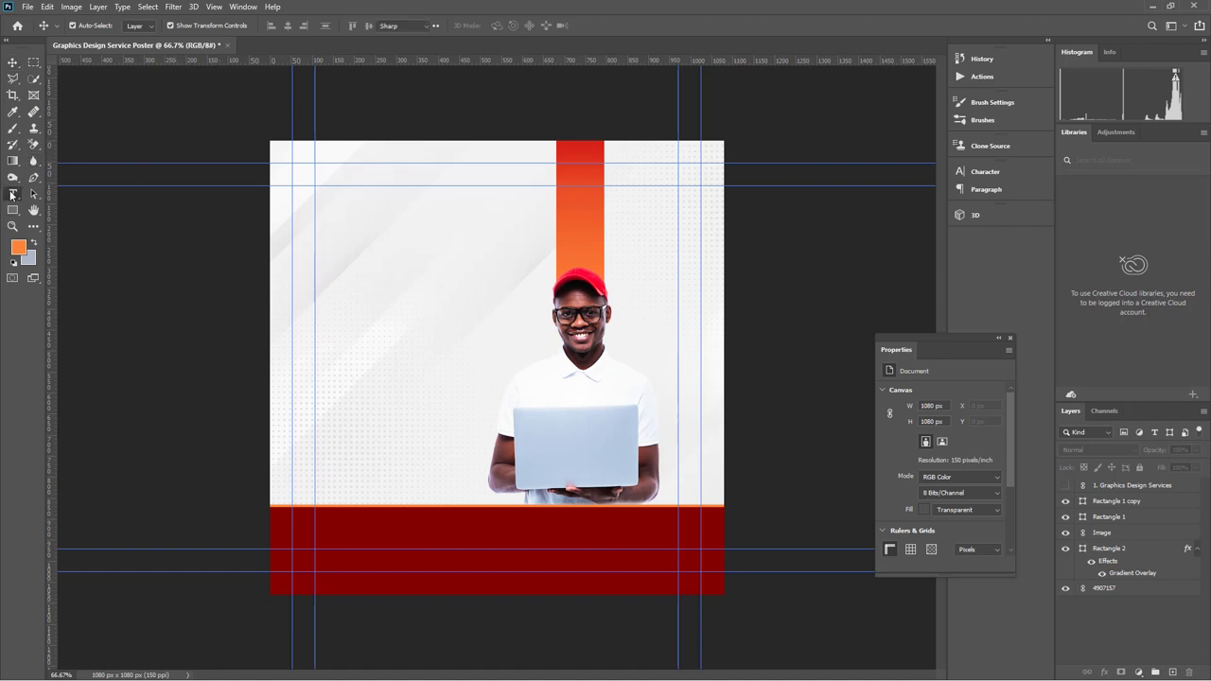
{"action": "left_click", "coordinate": [321, 210]}
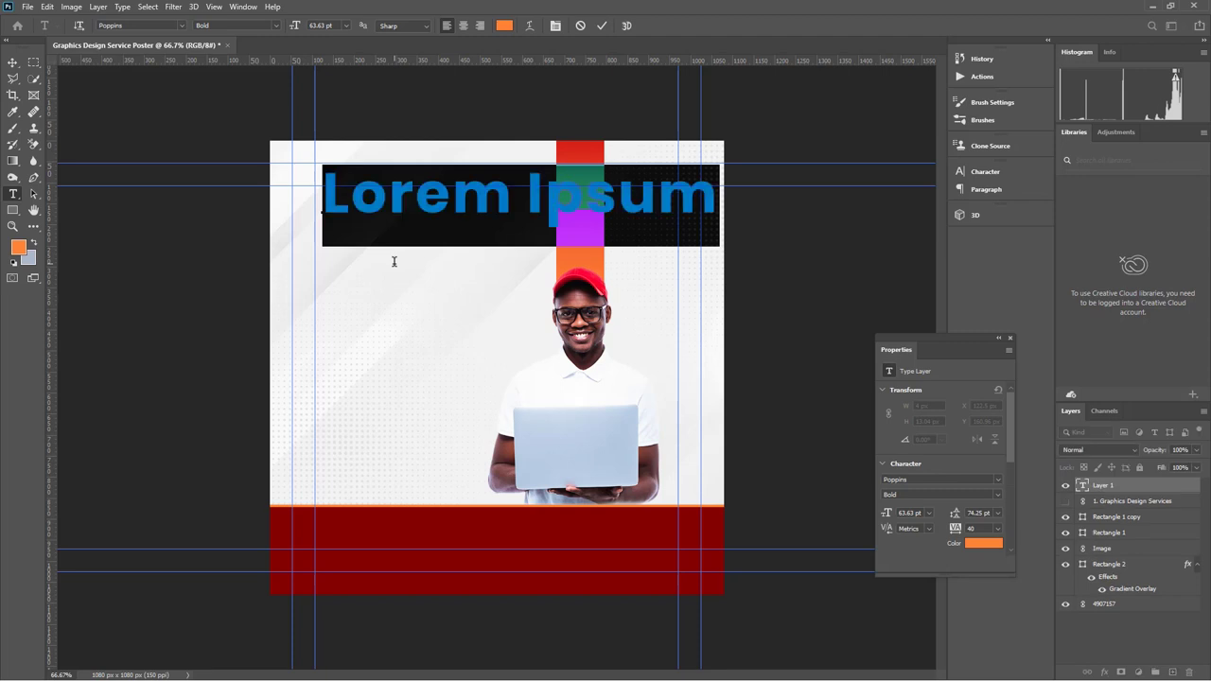
{"action": "type", "text": "A"}
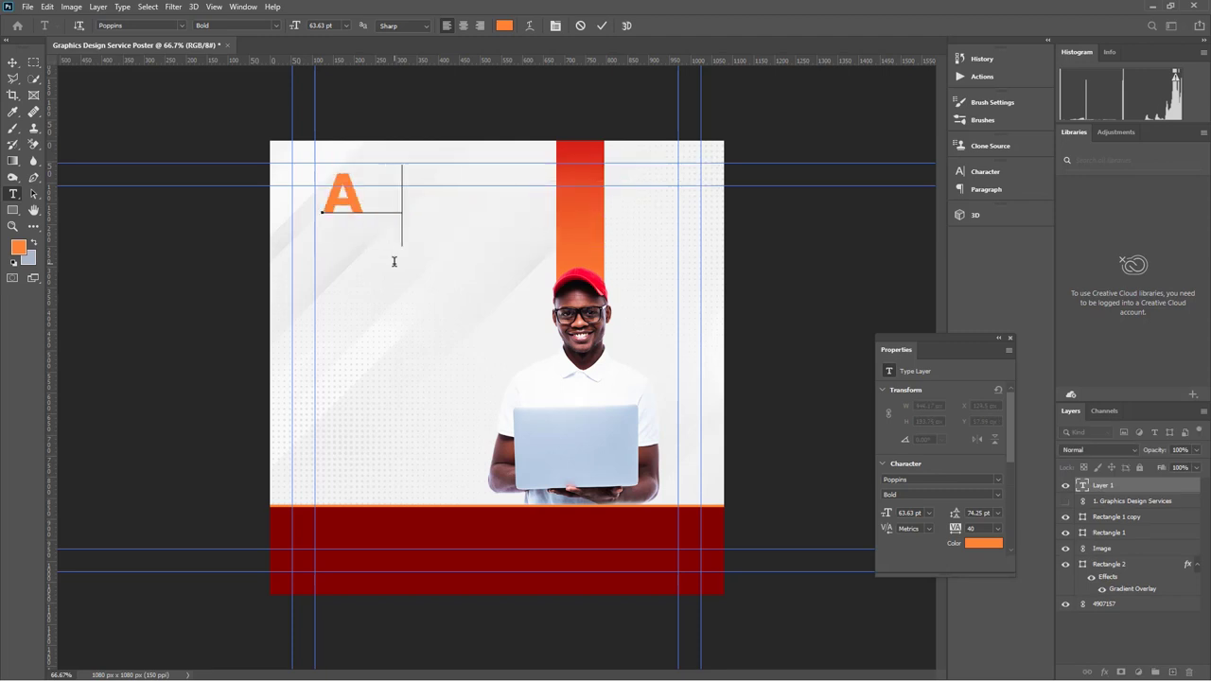
{"action": "type", "text": "ll about"}
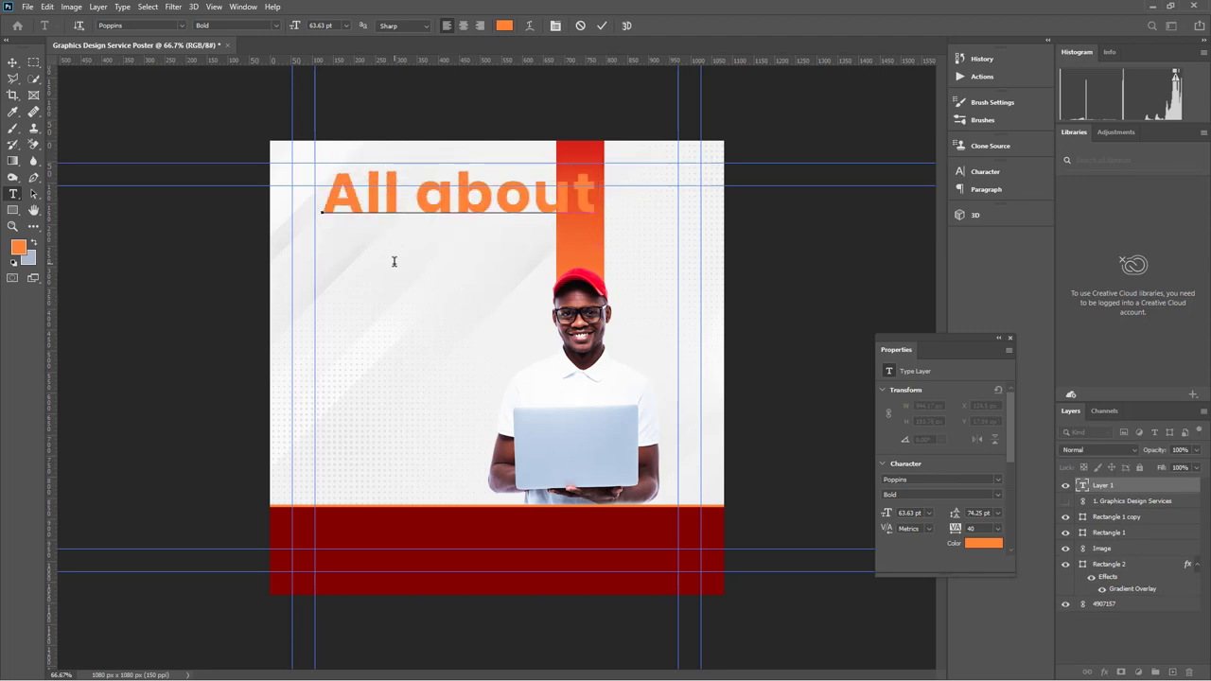
{"action": "key", "text": "Return"}
{"action": "type", "text": "Gra"}
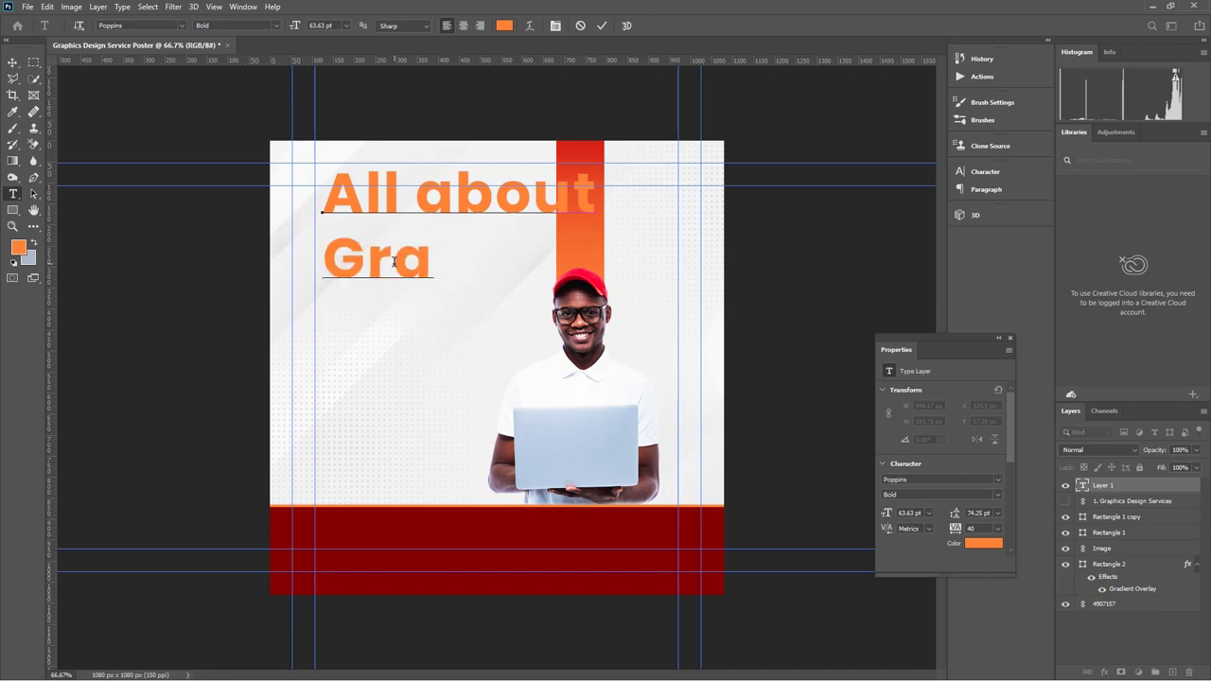
{"action": "type", "text": "phics"}
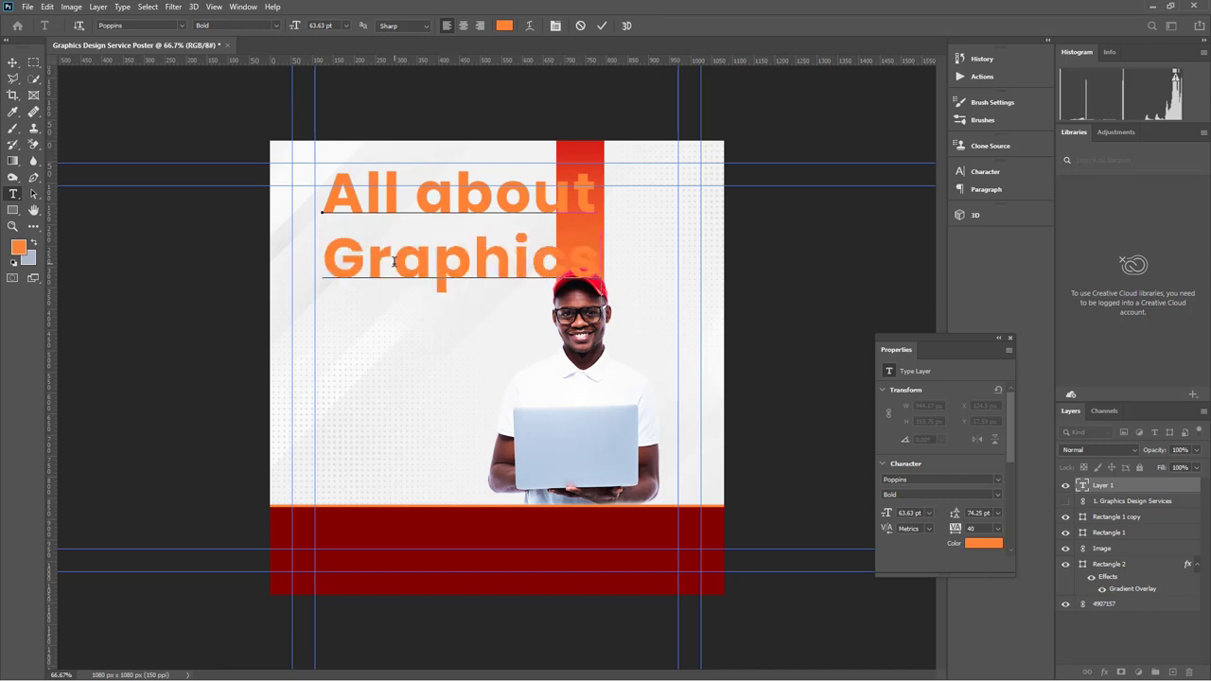
{"action": "type", "text": " dES"}
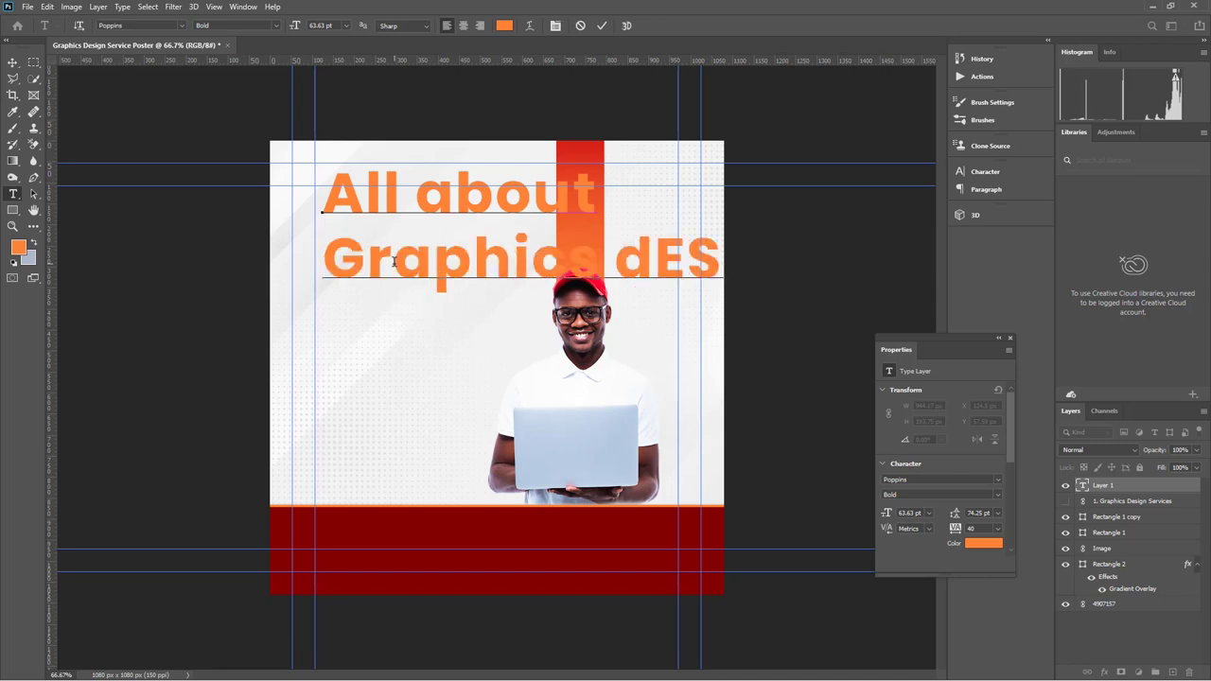
{"action": "key", "text": "Left"}
{"action": "key", "text": "Left"}
{"action": "key", "text": "Left"}
{"action": "key", "text": "Delete"}
{"action": "key", "text": "Delete"}
{"action": "key", "text": "Delete"}
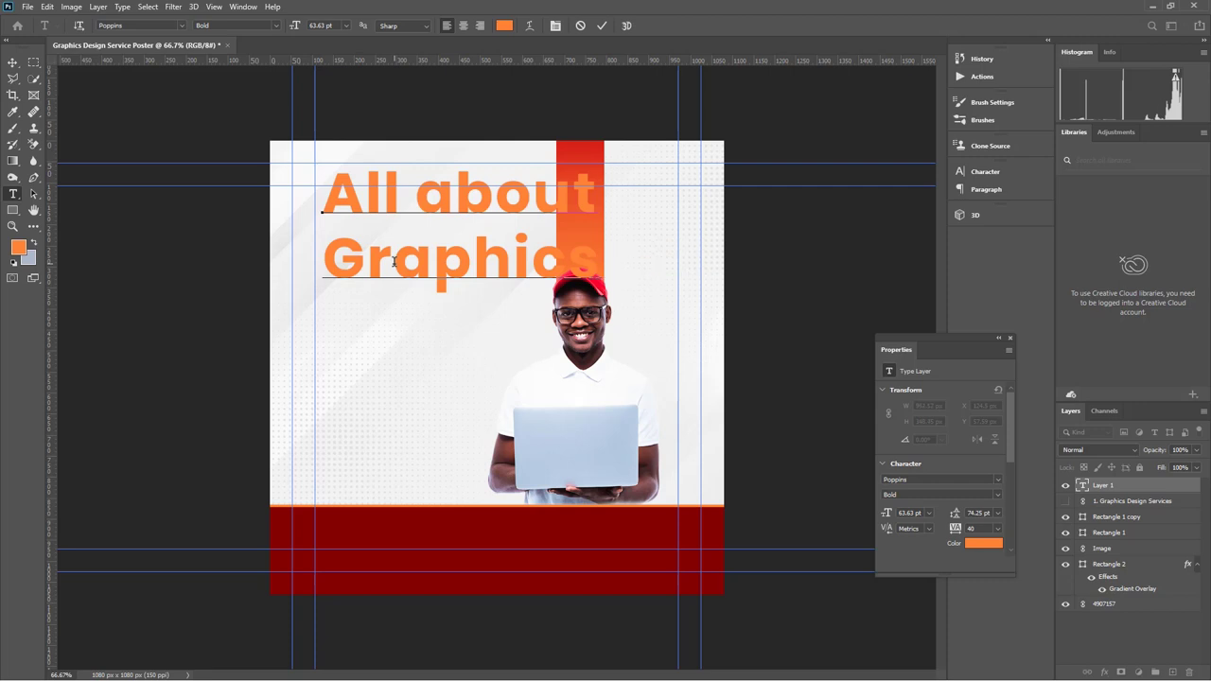
{"action": "type", "text": "dES"}
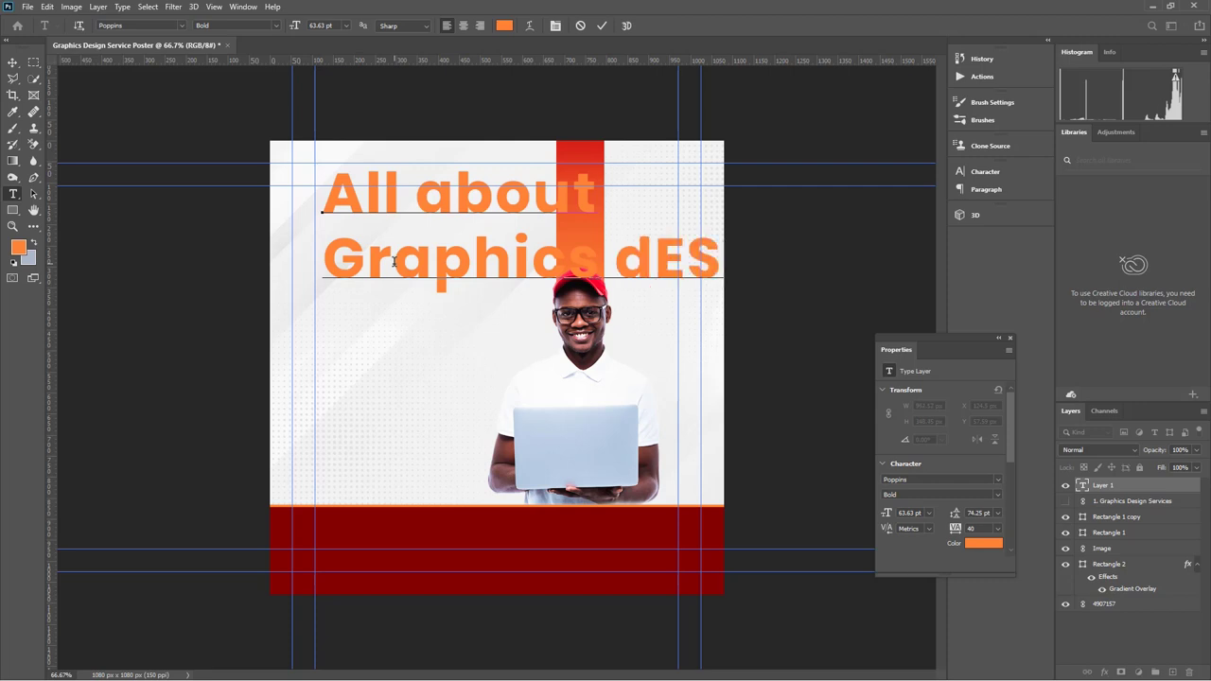
{"action": "key", "text": "Left"}
{"action": "key", "text": "Left"}
{"action": "key", "text": "Delete"}
{"action": "key", "text": "Delete"}
{"action": "key", "text": "Delete"}
{"action": "type", "text": "Des"}
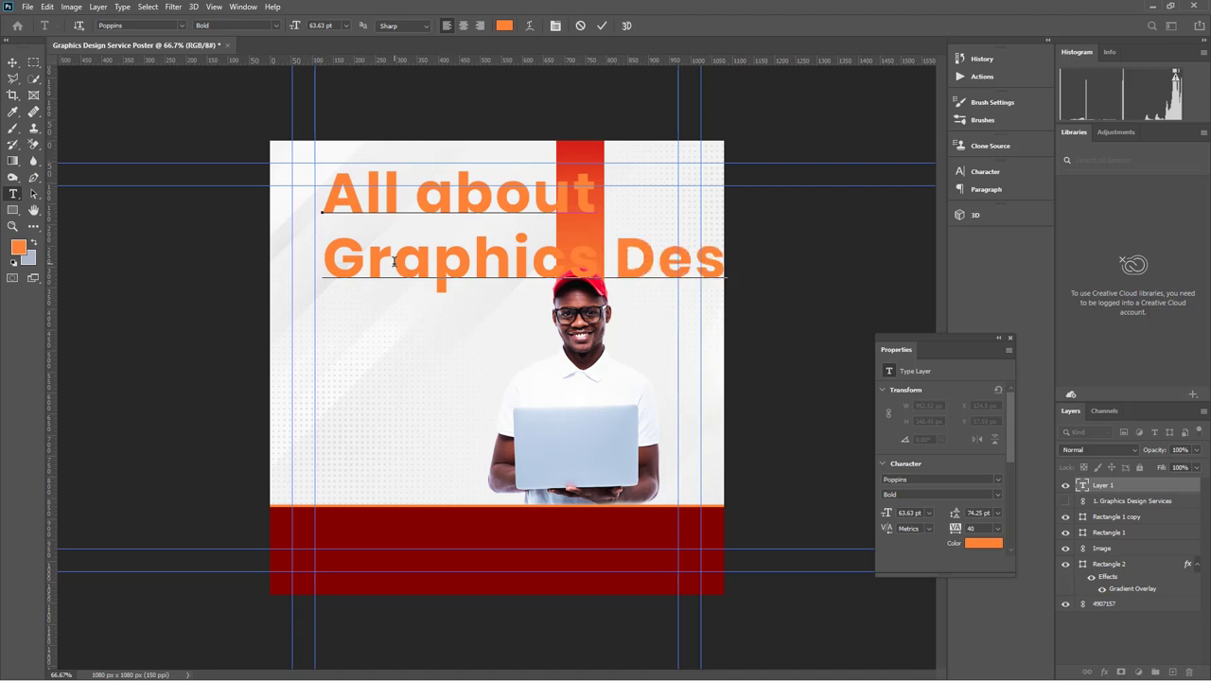
Add 'Services' as the headline's third line, correcting the typos.
{"action": "key", "text": "Return"}
{"action": "type", "text": "Cer"}
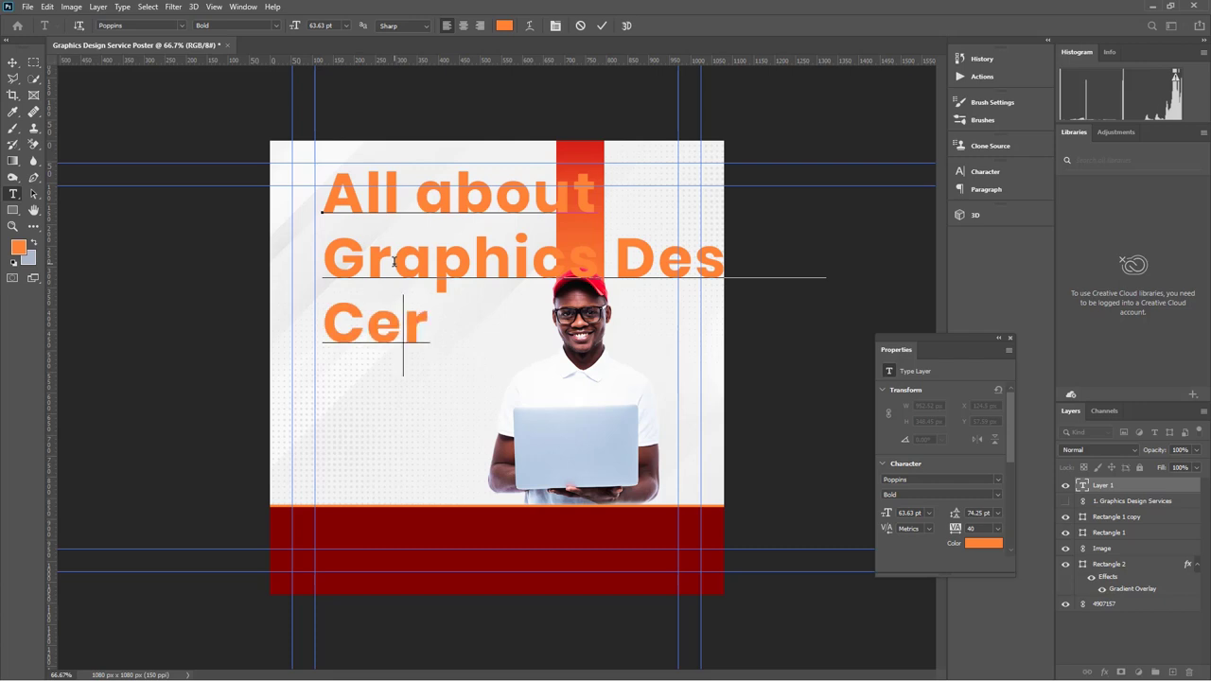
{"action": "key", "text": "BackSpace"}
{"action": "key", "text": "BackSpace"}
{"action": "key", "text": "BackSpace"}
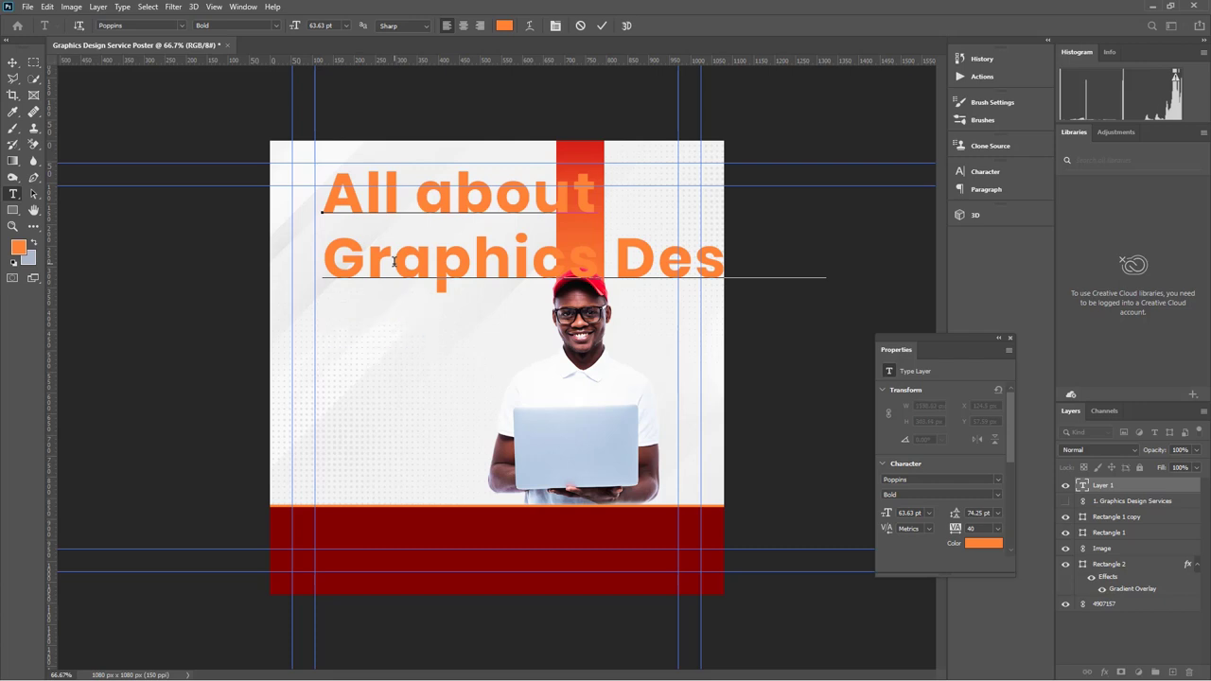
{"action": "type", "text": "Ser"}
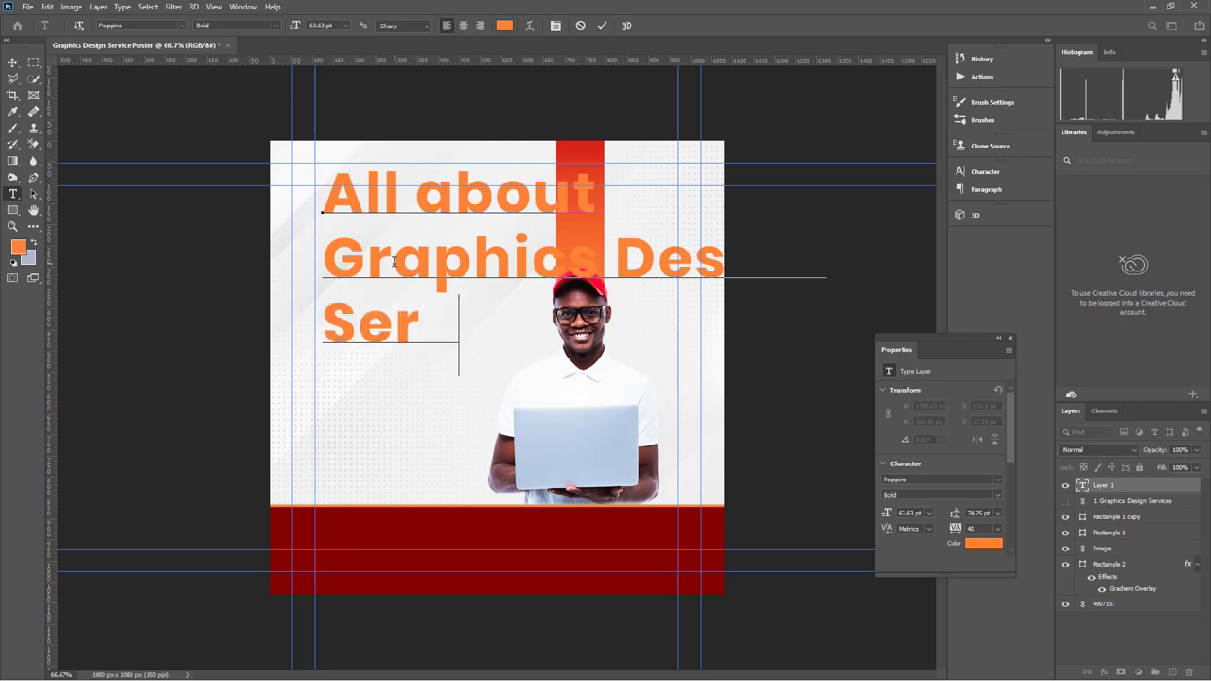
{"action": "type", "text": " vuic"}
{"action": "key", "text": "Left"}
{"action": "key", "text": "Left"}
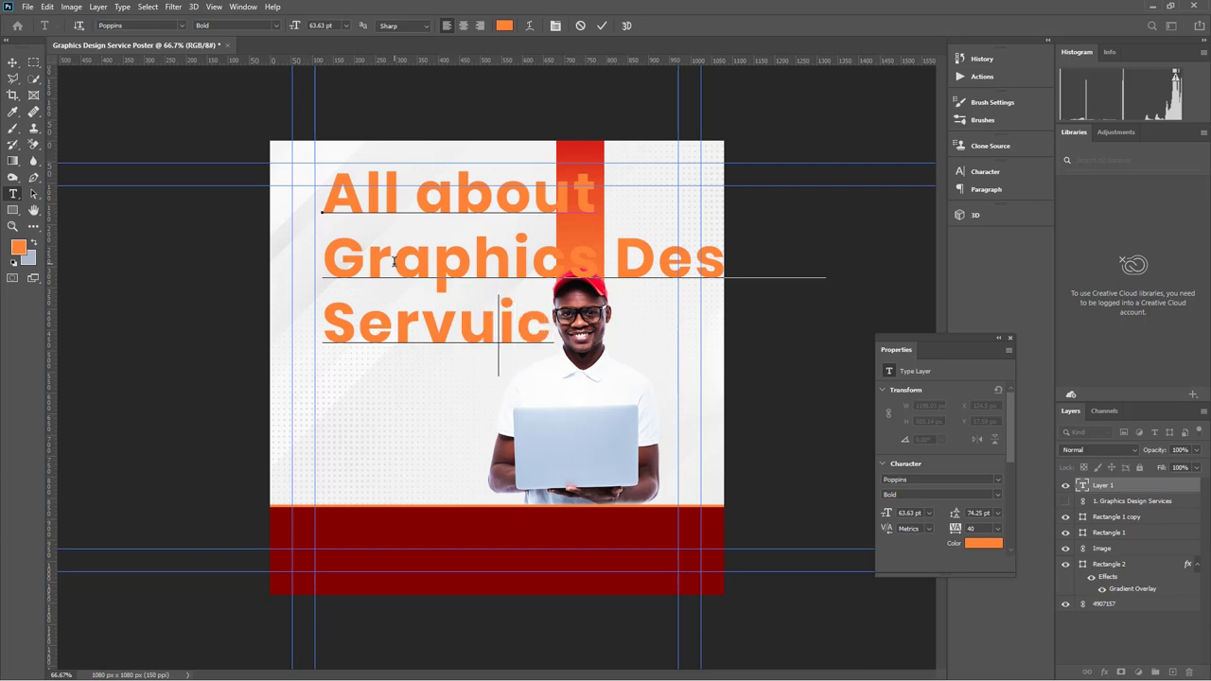
{"action": "key", "text": "Right"}
{"action": "key", "text": "Right"}
{"action": "key", "text": "BackSpace"}
{"action": "key", "text": "BackSpace"}
{"action": "key", "text": "BackSpace"}
{"action": "type", "text": "ice"}
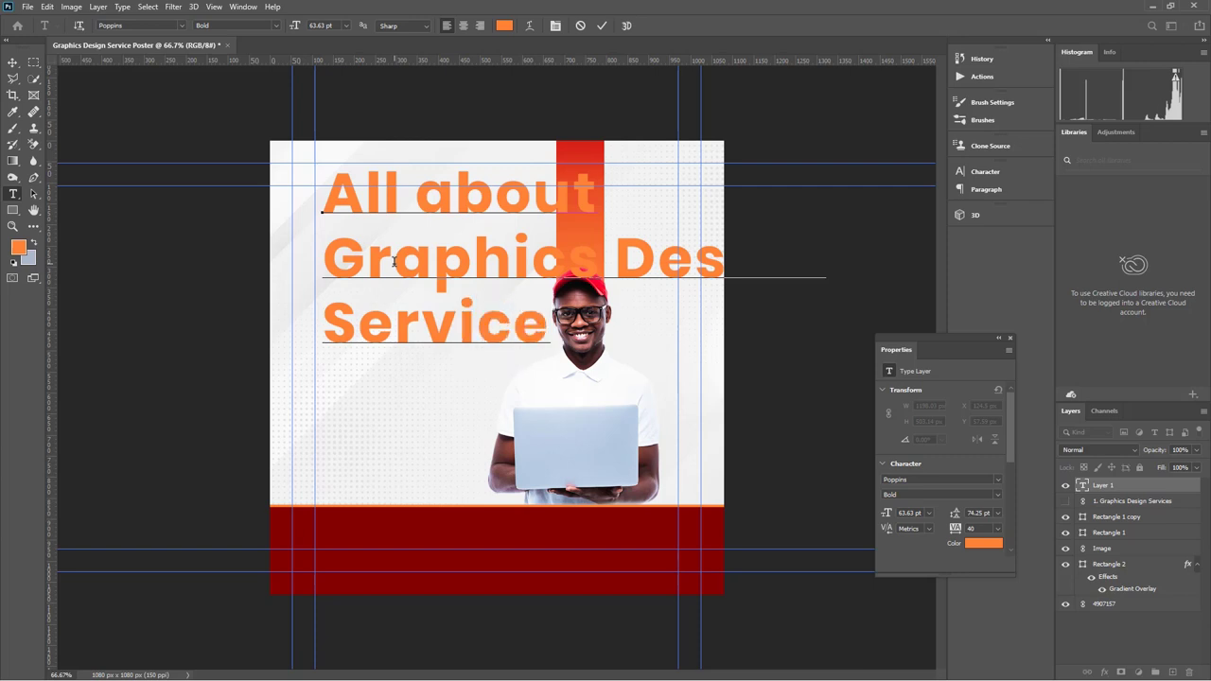
{"action": "type", "text": "s"}
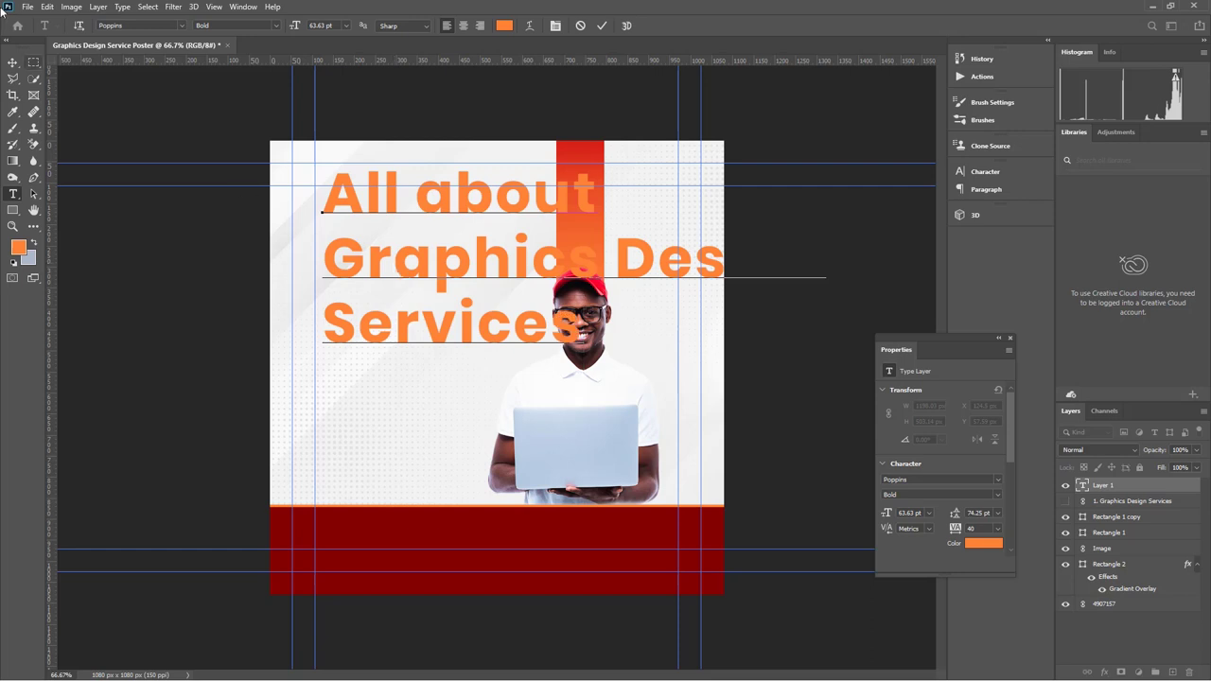
Scale the headline down to about 41% (26.19 pt) and nudge it into the upper left.
{"action": "left_click", "coordinate": [12, 62]}
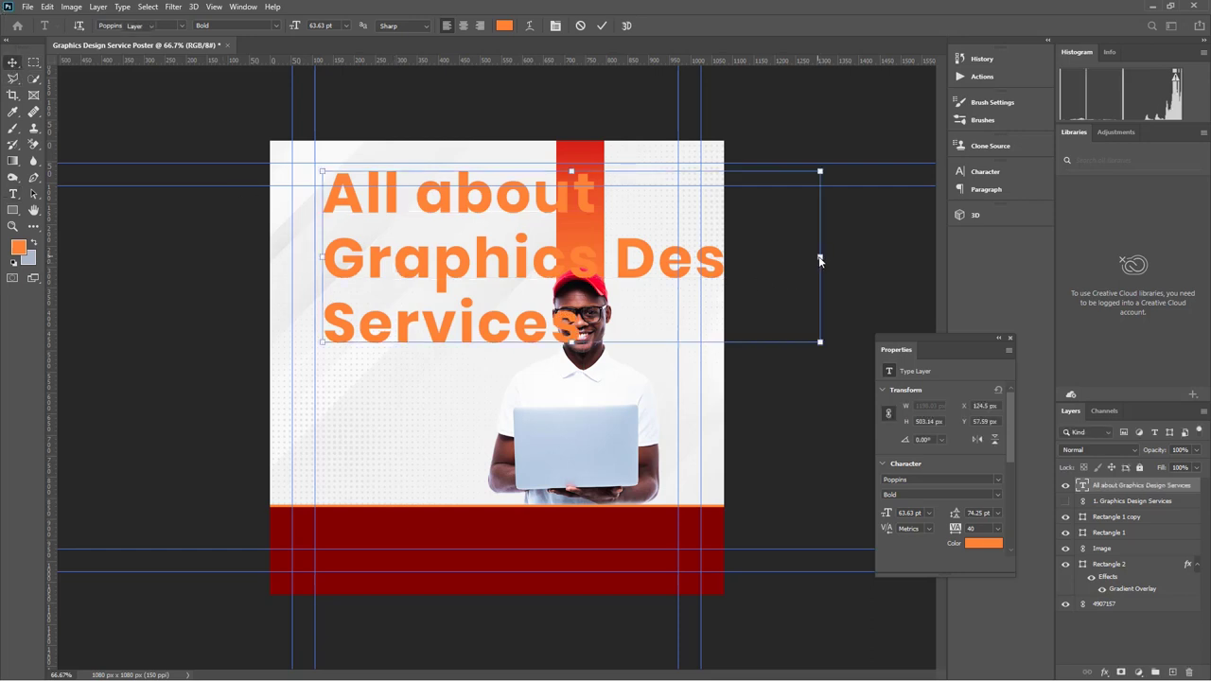
{"action": "key", "text": "ctrl+t"}
{"action": "mouse_move", "coordinate": [350, 260]}
{"action": "left_mouse_down"}
{"action": "mouse_move", "coordinate": [187, 257]}
{"action": "mouse_move", "coordinate": [397, 257]}
{"action": "left_mouse_up"}
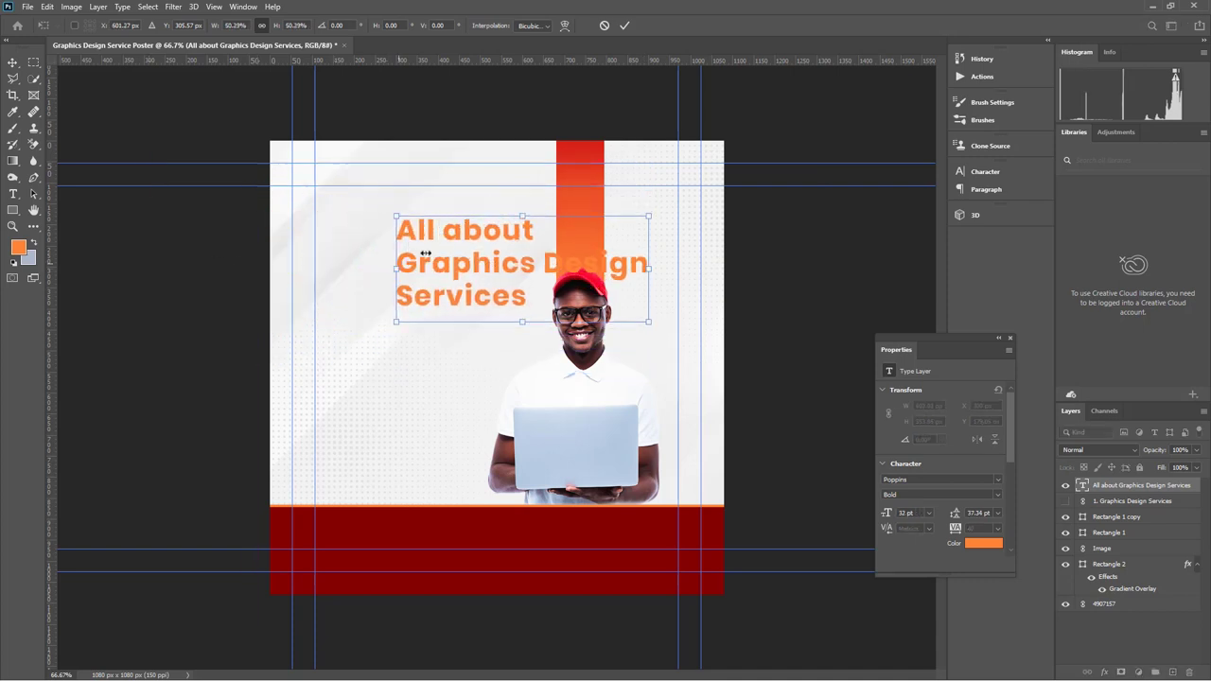
{"action": "left_click_drag", "start_coordinate": [491, 258], "coordinate": [409, 259]}
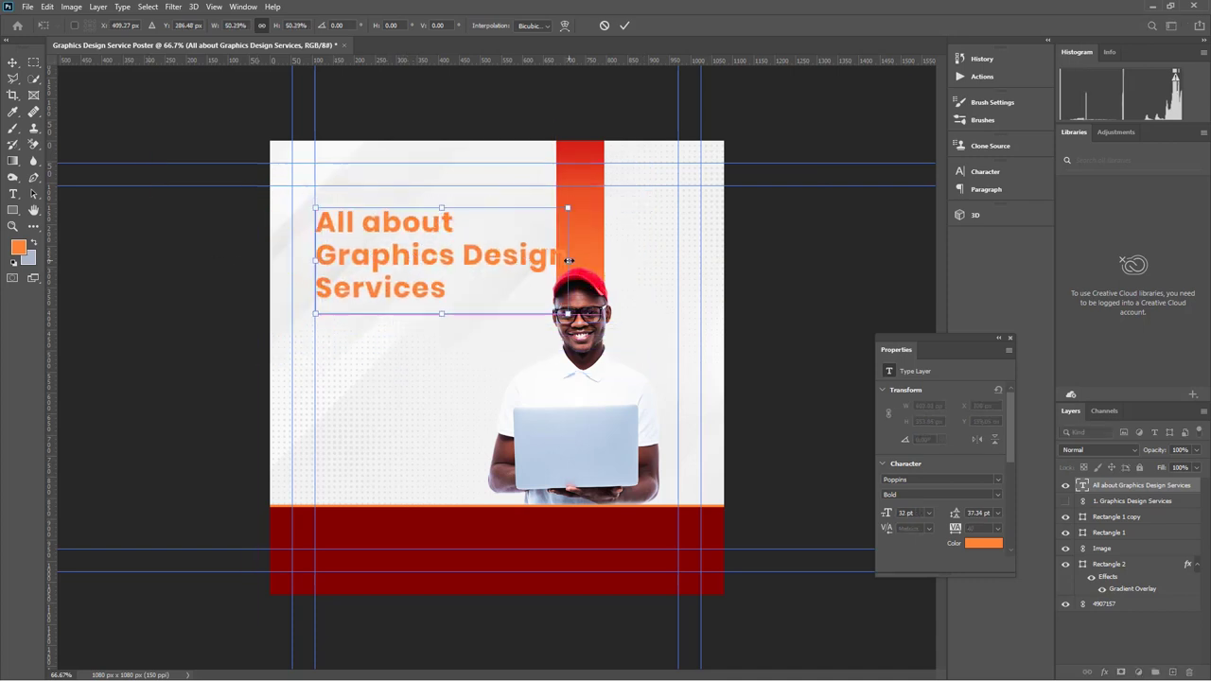
{"action": "left_click_drag", "start_coordinate": [568, 259], "coordinate": [523, 256]}
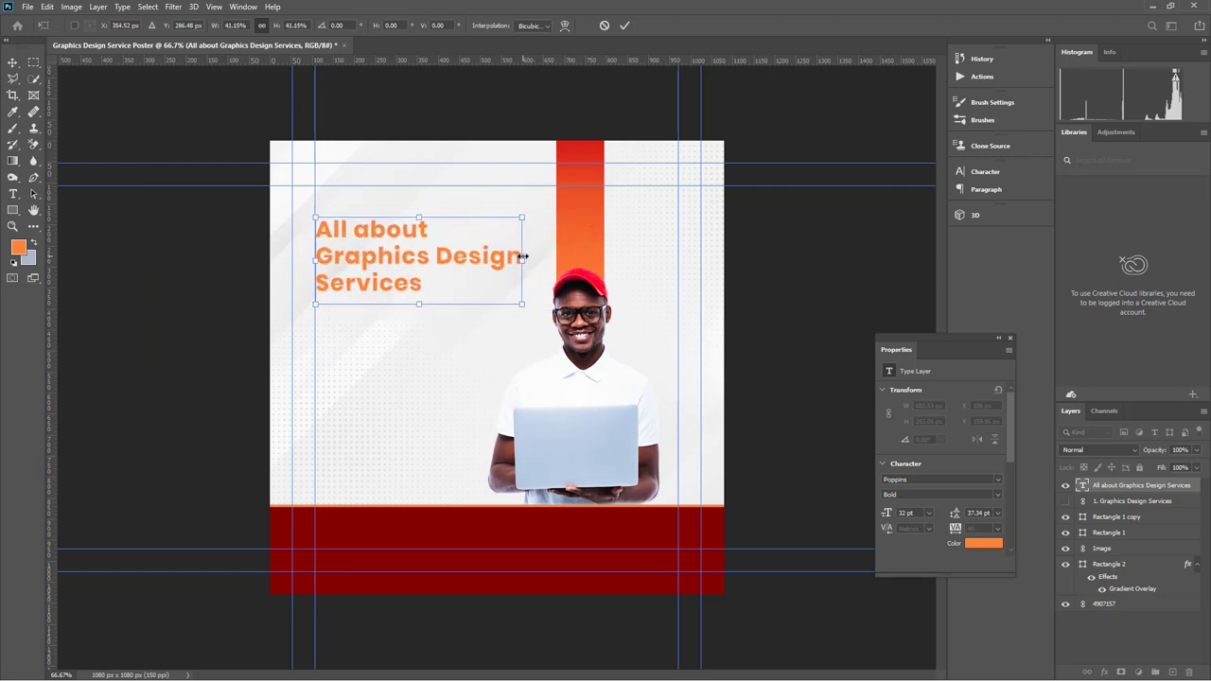
{"action": "key", "text": "Return"}
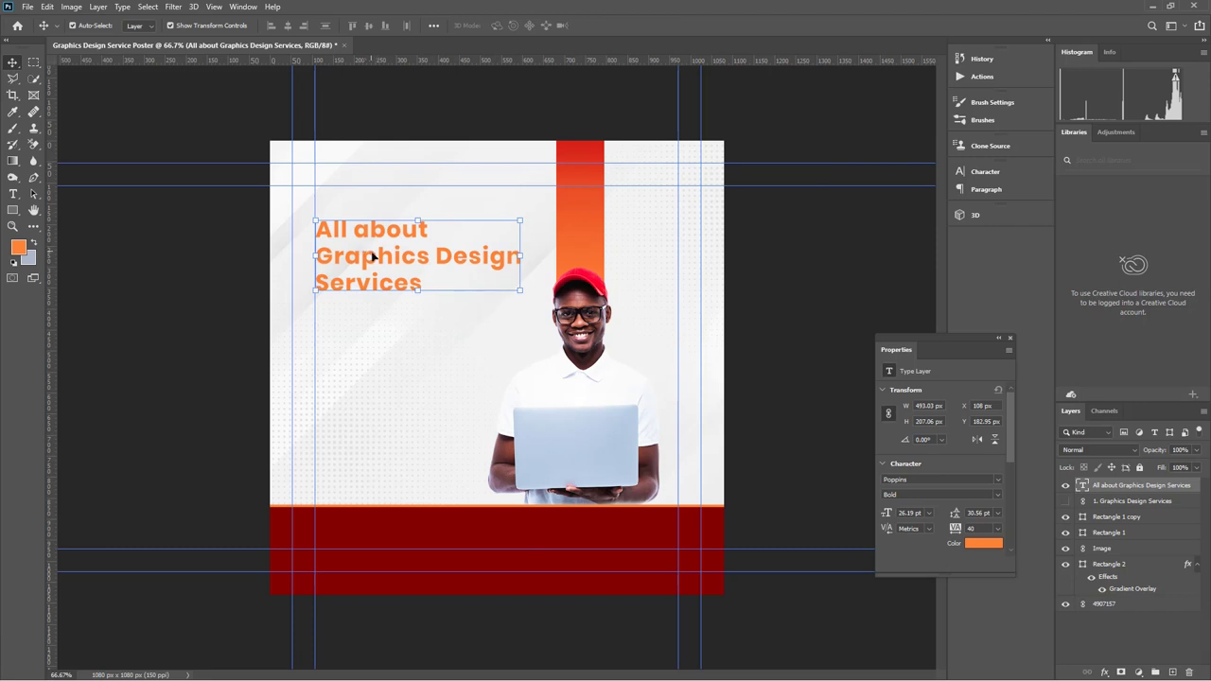
{"action": "left_click_drag", "start_coordinate": [377, 270], "coordinate": [378, 261]}
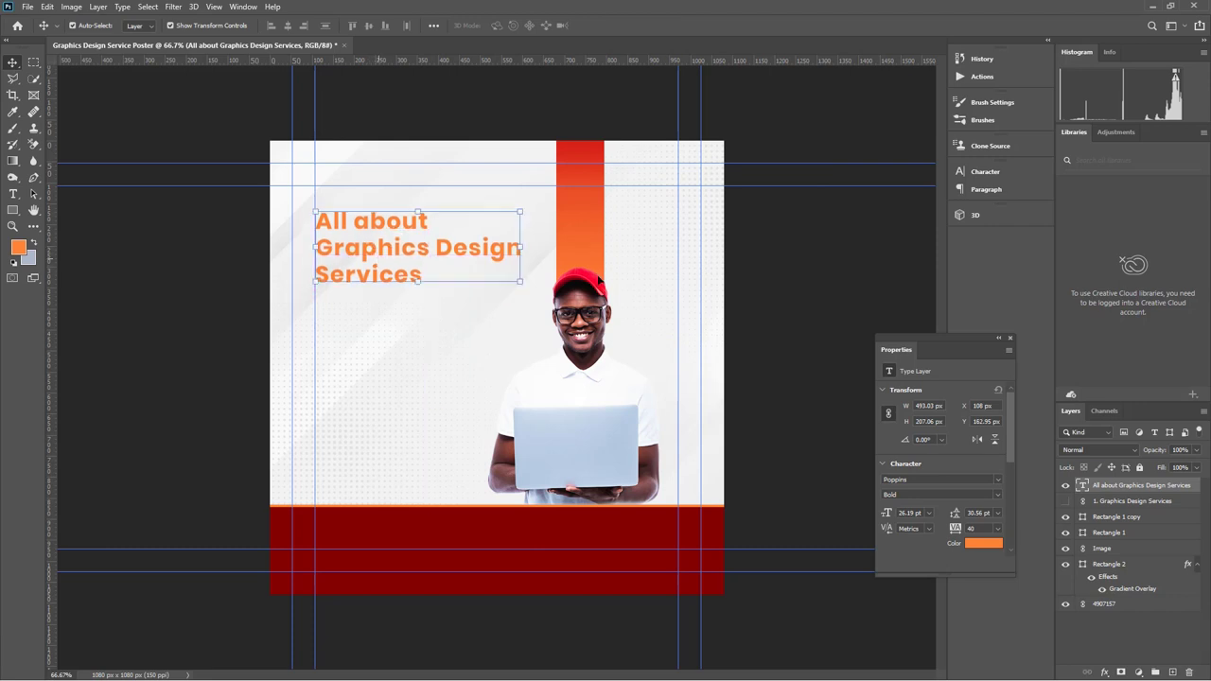
{"action": "left_click", "coordinate": [799, 269]}
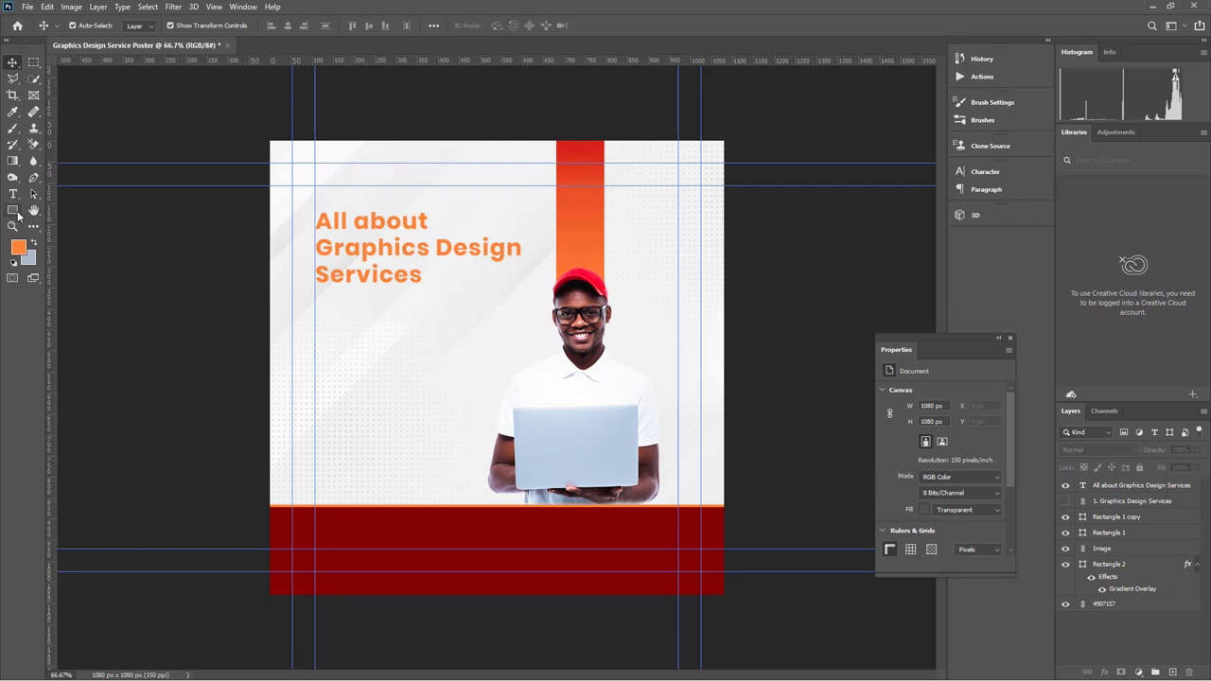
Draw a 546 × 68 px rectangle across the headline's middle line.
{"action": "left_click", "coordinate": [13, 211]}
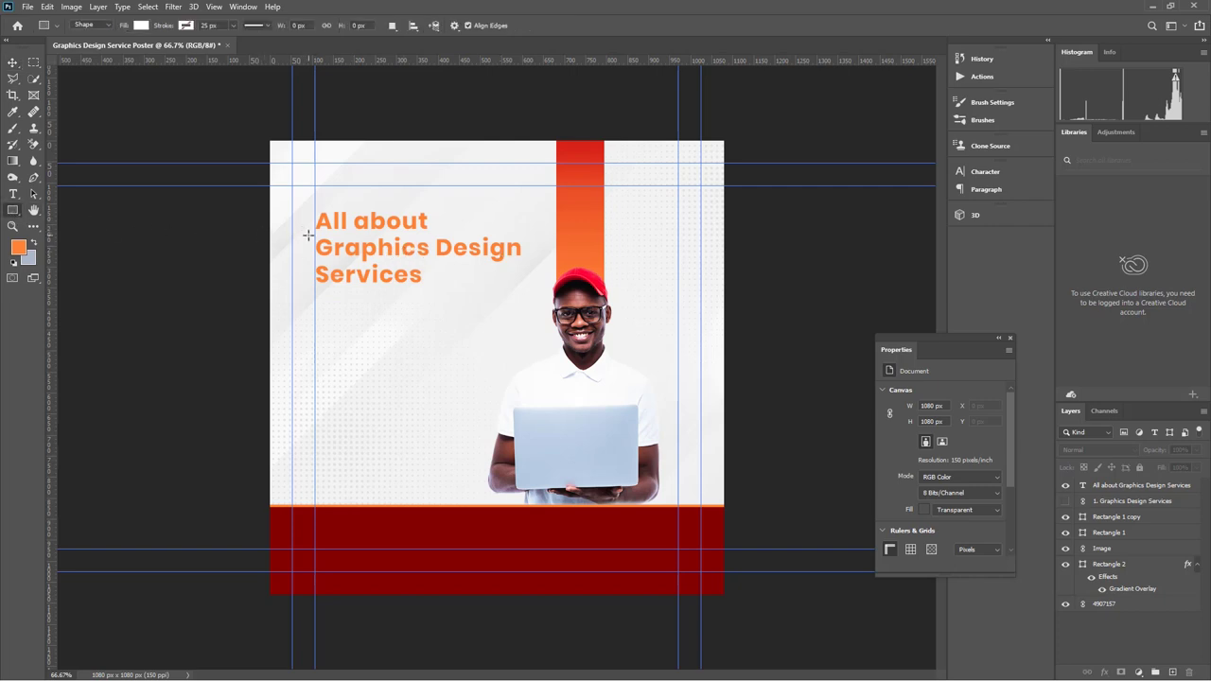
{"action": "left_click_drag", "start_coordinate": [308, 235], "coordinate": [538, 265]}
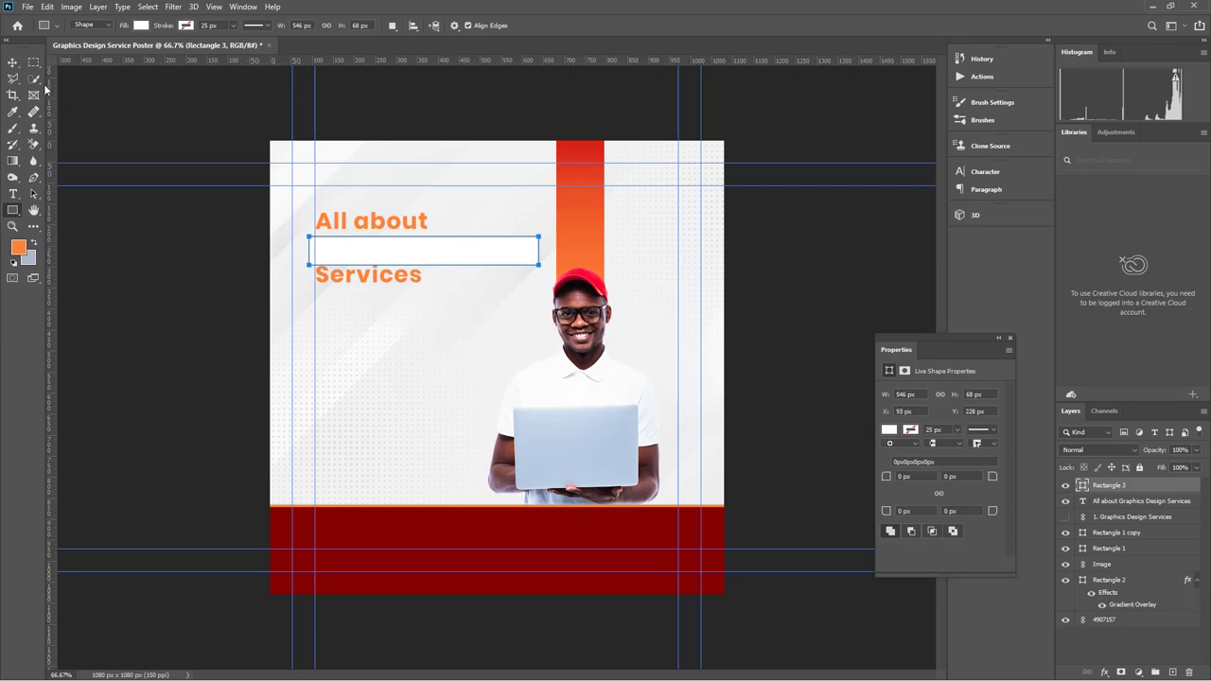
{"action": "left_click", "coordinate": [15, 62]}
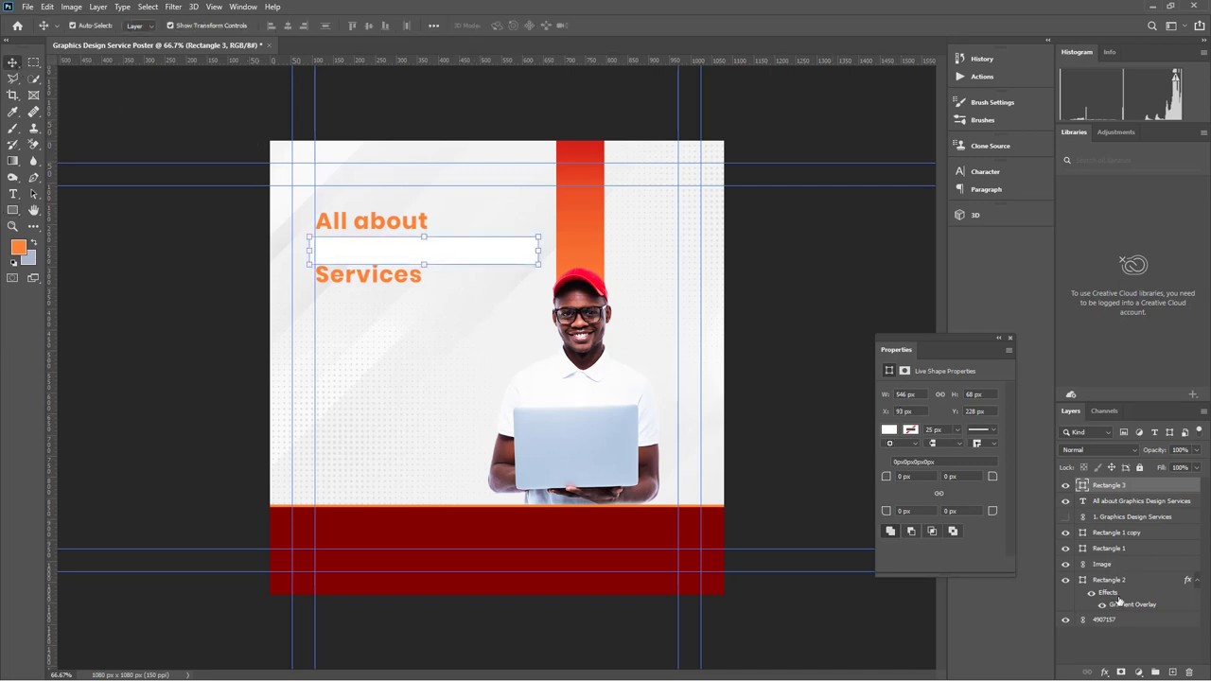
Give the bar a red-to-orange Gradient Overlay at a 180° angle.
{"action": "left_click", "coordinate": [1100, 670]}
{"action": "left_click", "coordinate": [1126, 628]}
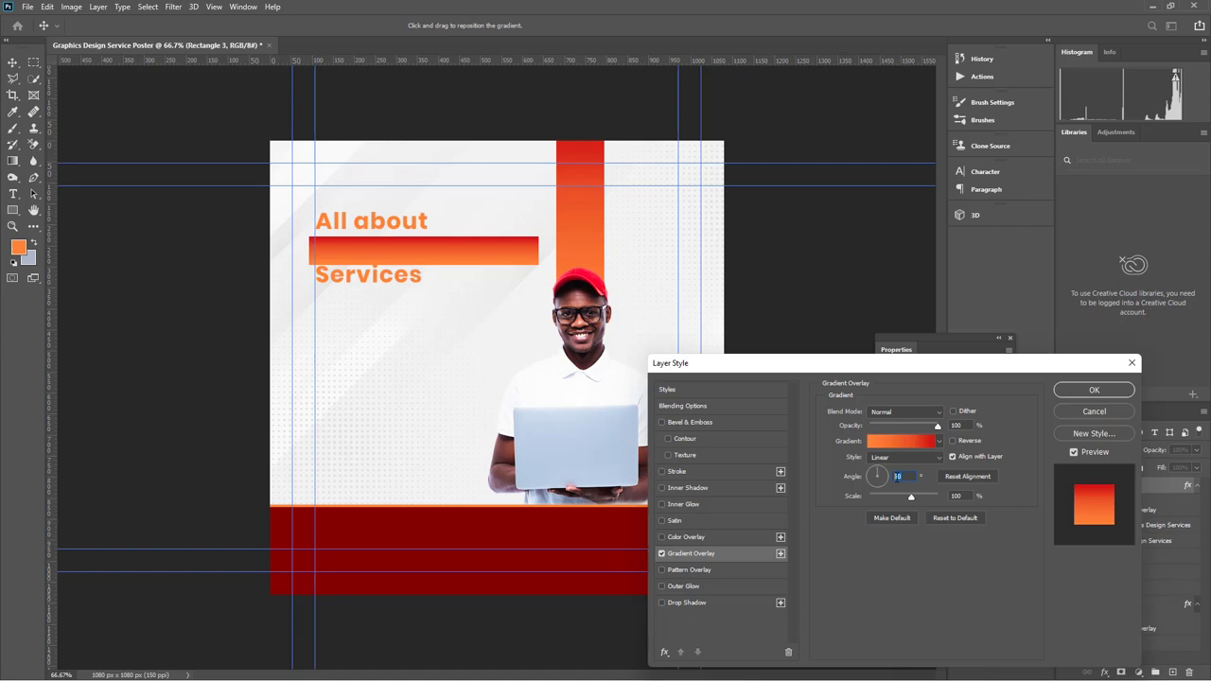
{"action": "type", "text": "180"}
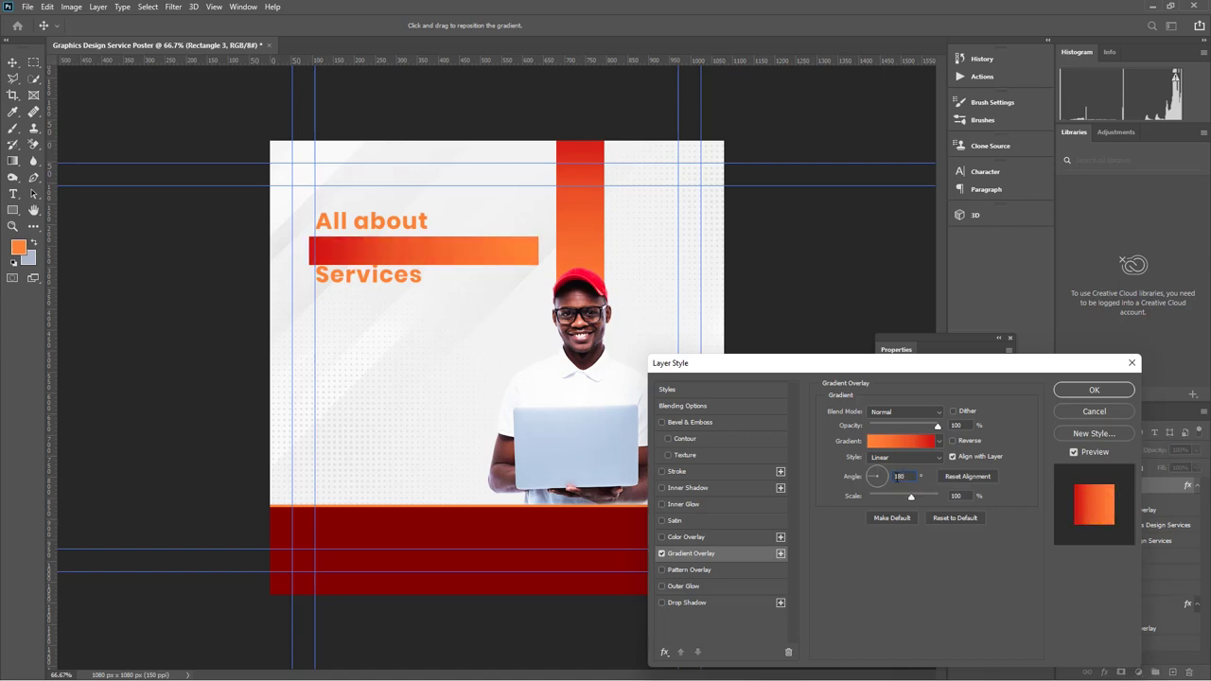
{"action": "left_click", "coordinate": [1095, 390]}
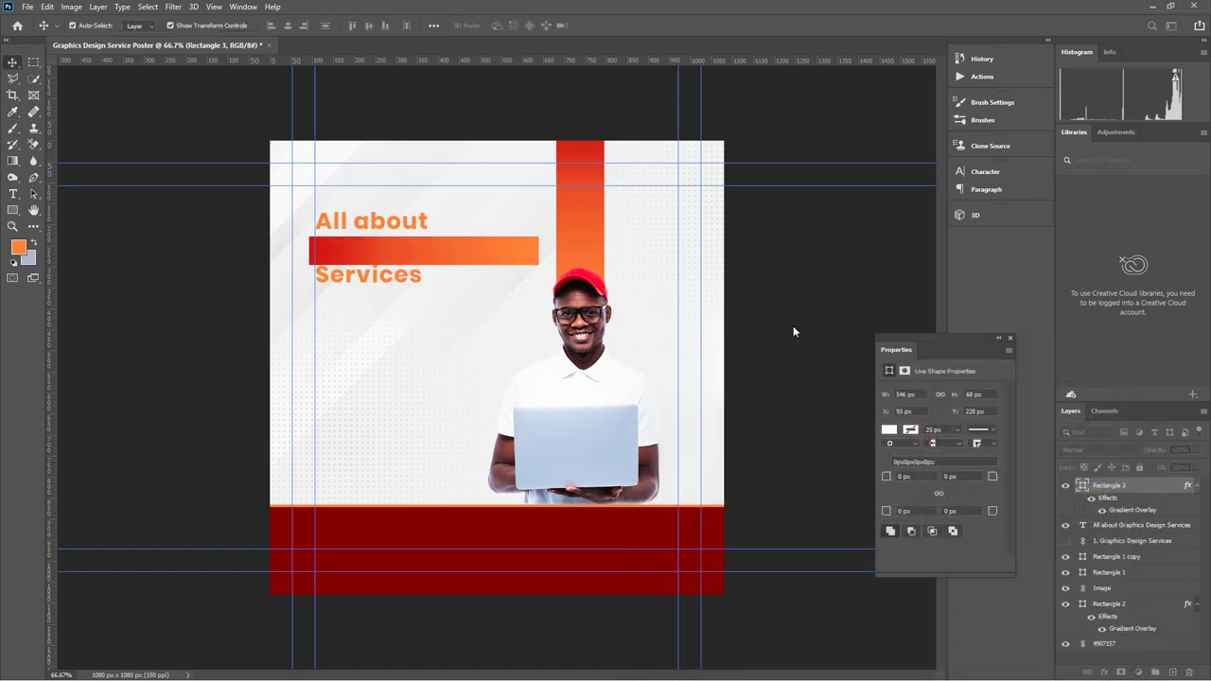
Move the headline layer above the gradient bar and select its 'Graphics Design' line.
{"action": "left_click", "coordinate": [375, 222]}
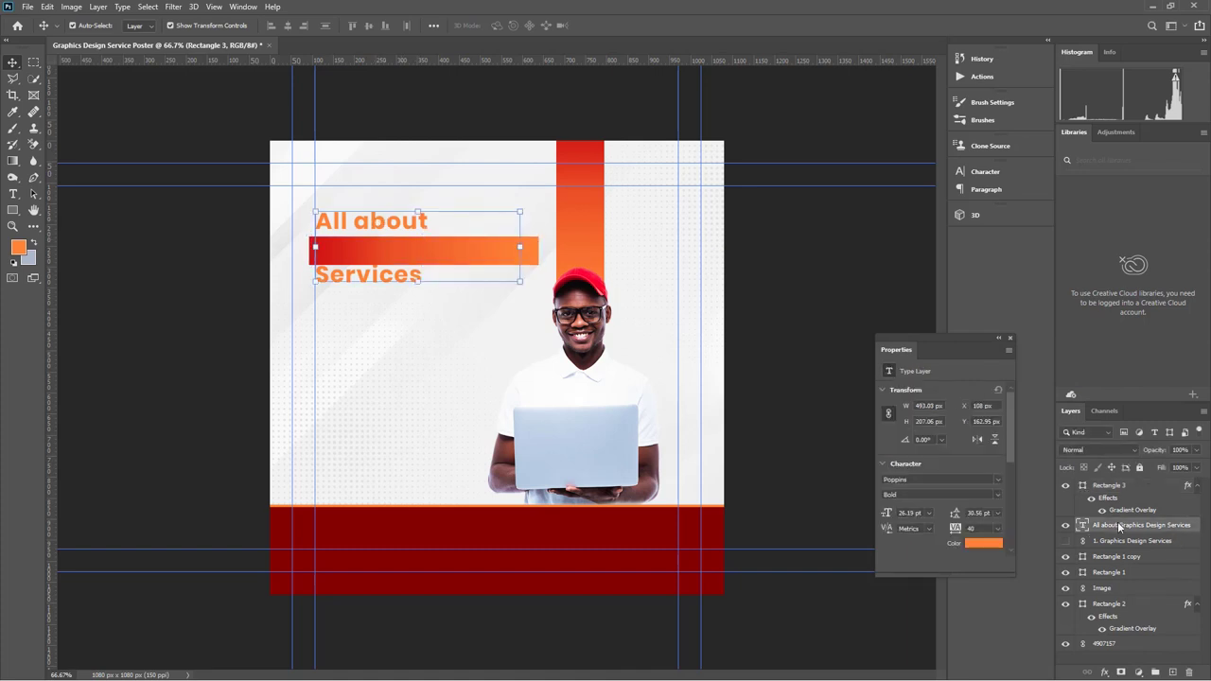
{"action": "left_click_drag", "start_coordinate": [1117, 486], "coordinate": [1123, 531]}
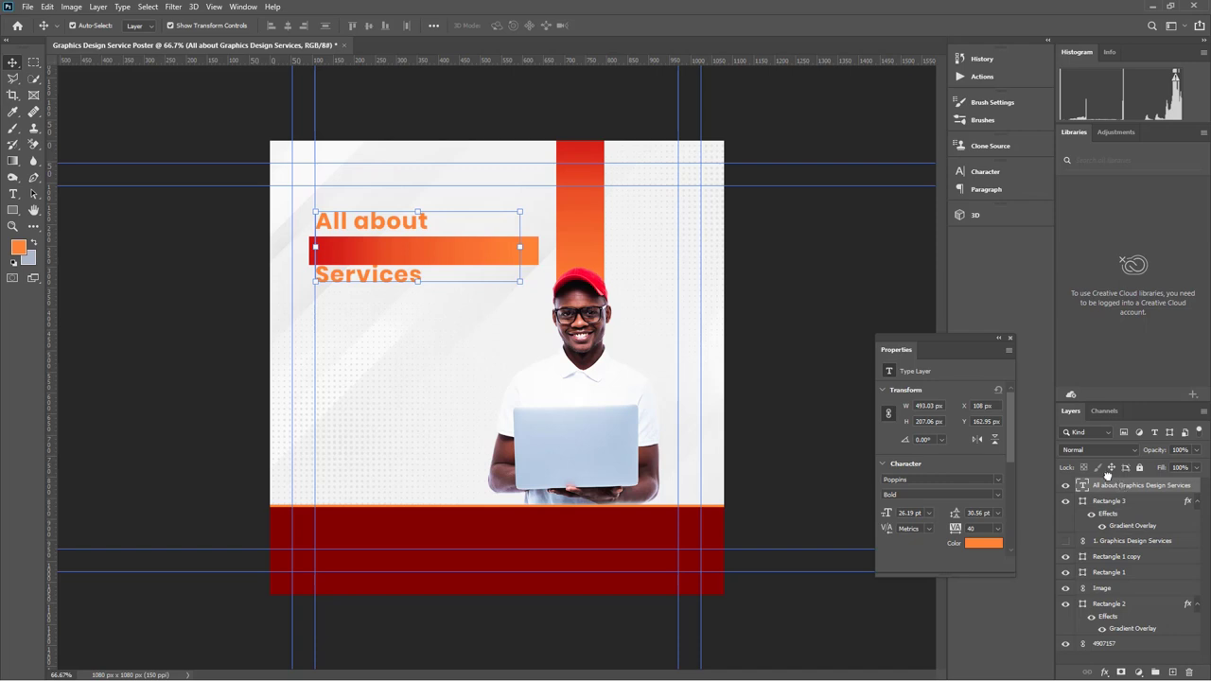
{"action": "double_click", "coordinate": [347, 249]}
{"action": "key", "text": "Left"}
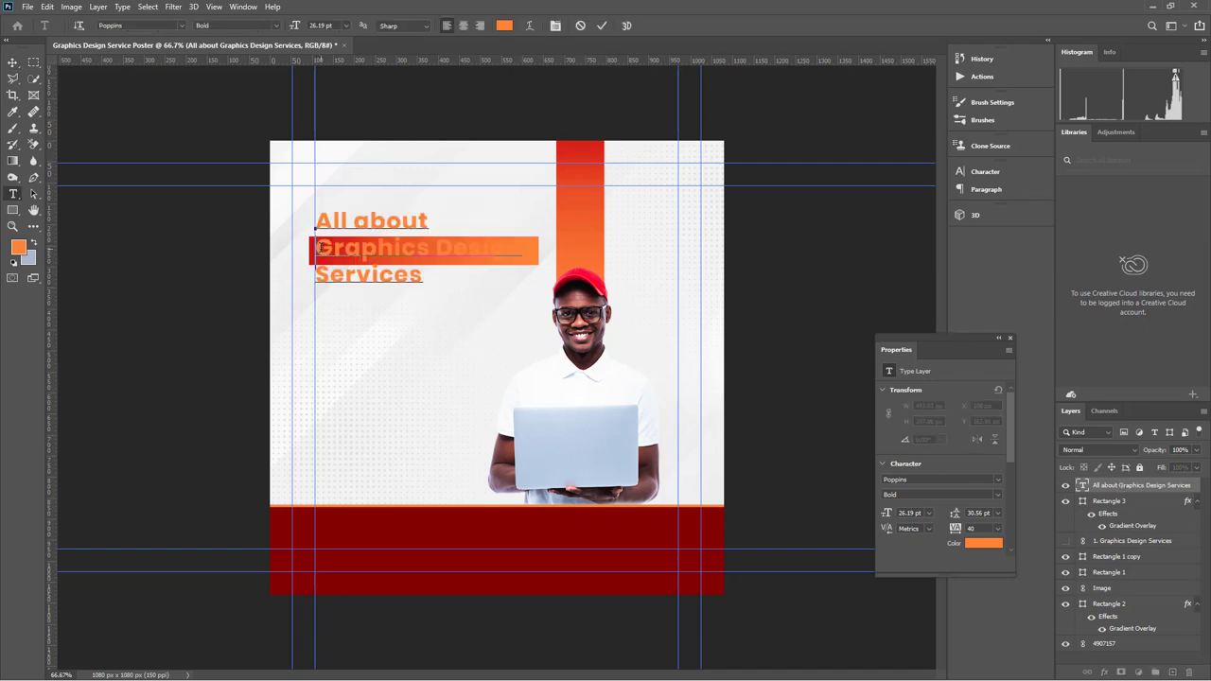
{"action": "key", "text": "shift+Right"}
{"action": "key", "text": "shift+Right"}
{"action": "key", "text": "shift+Right"}
{"action": "key", "text": "shift+Right"}
{"action": "key", "text": "shift+Right"}
{"action": "key", "text": "shift+Right"}
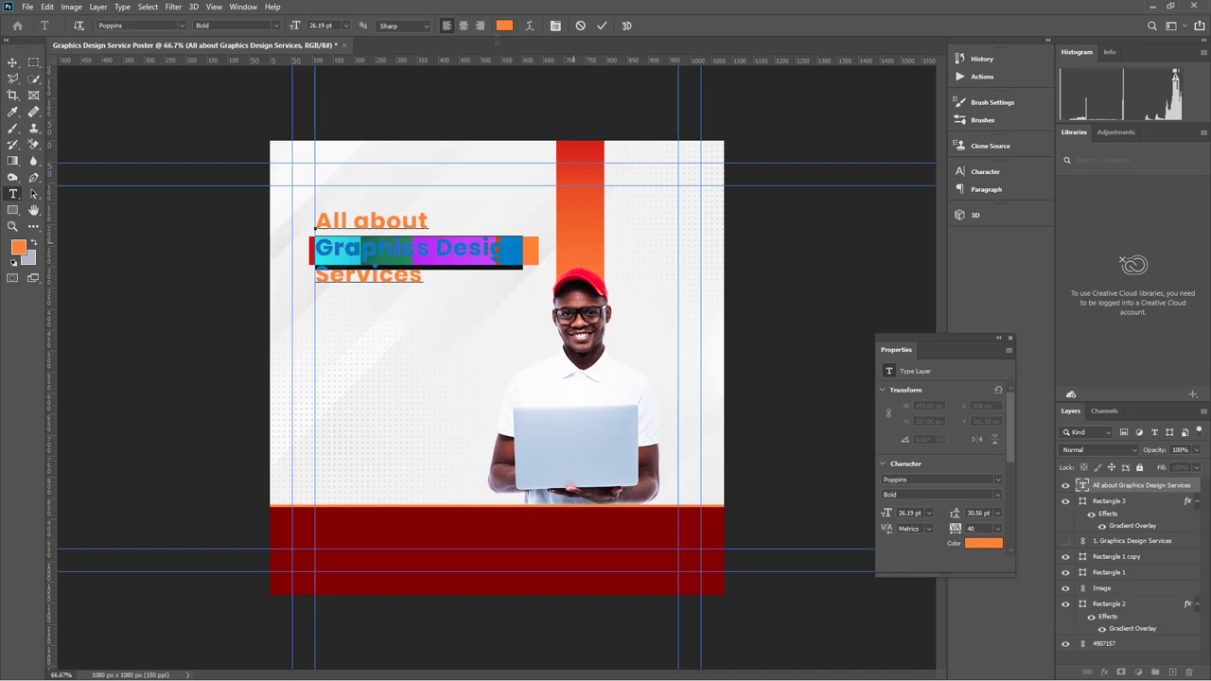
Colour the 'Graphics Design' text light grey f2f2f2 and commit it.
{"action": "left_click", "coordinate": [504, 26]}
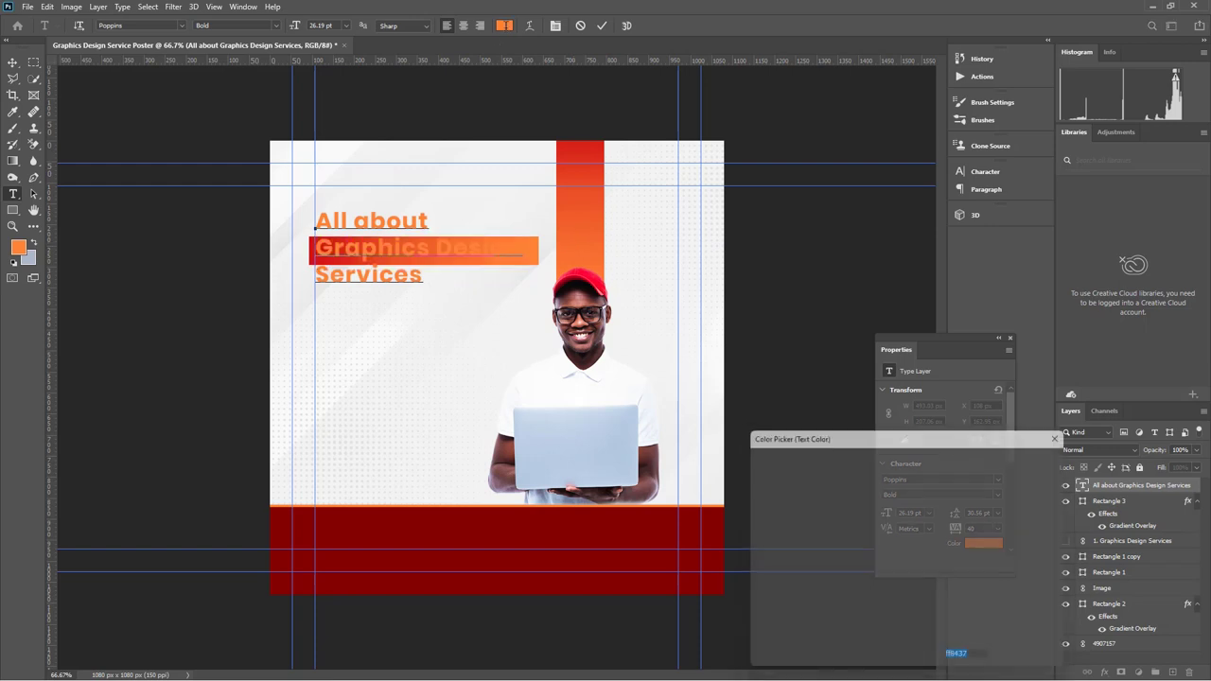
{"action": "left_click", "coordinate": [494, 198]}
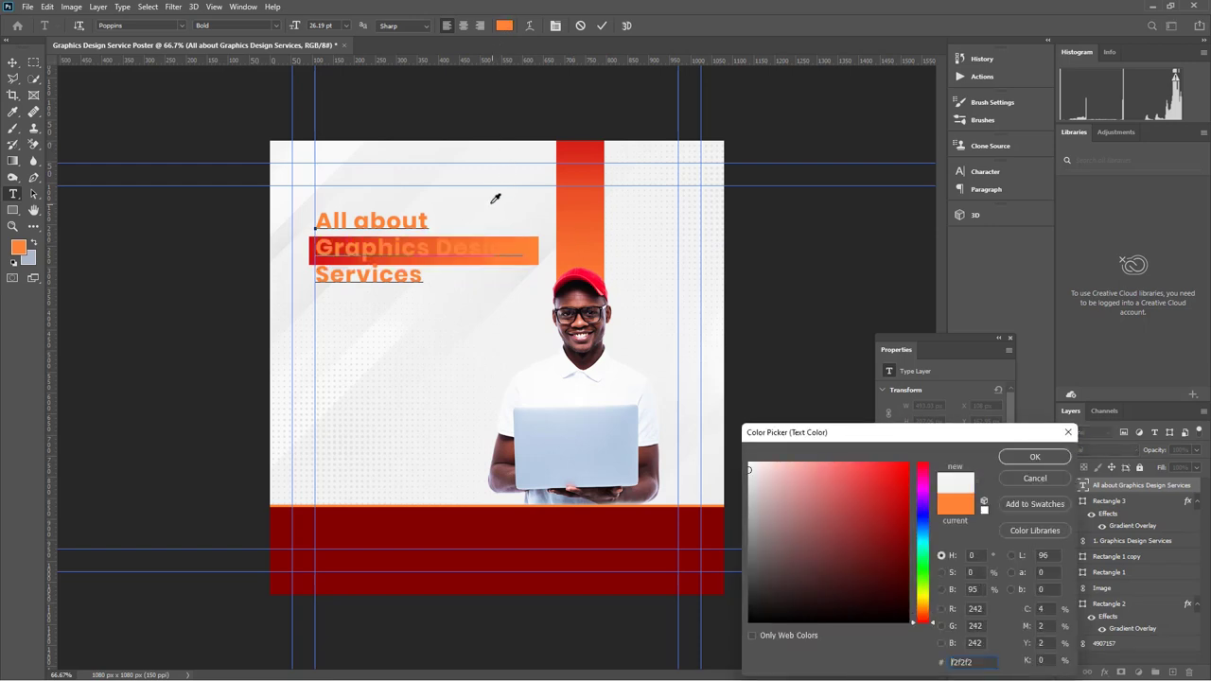
{"action": "left_click", "coordinate": [1019, 458]}
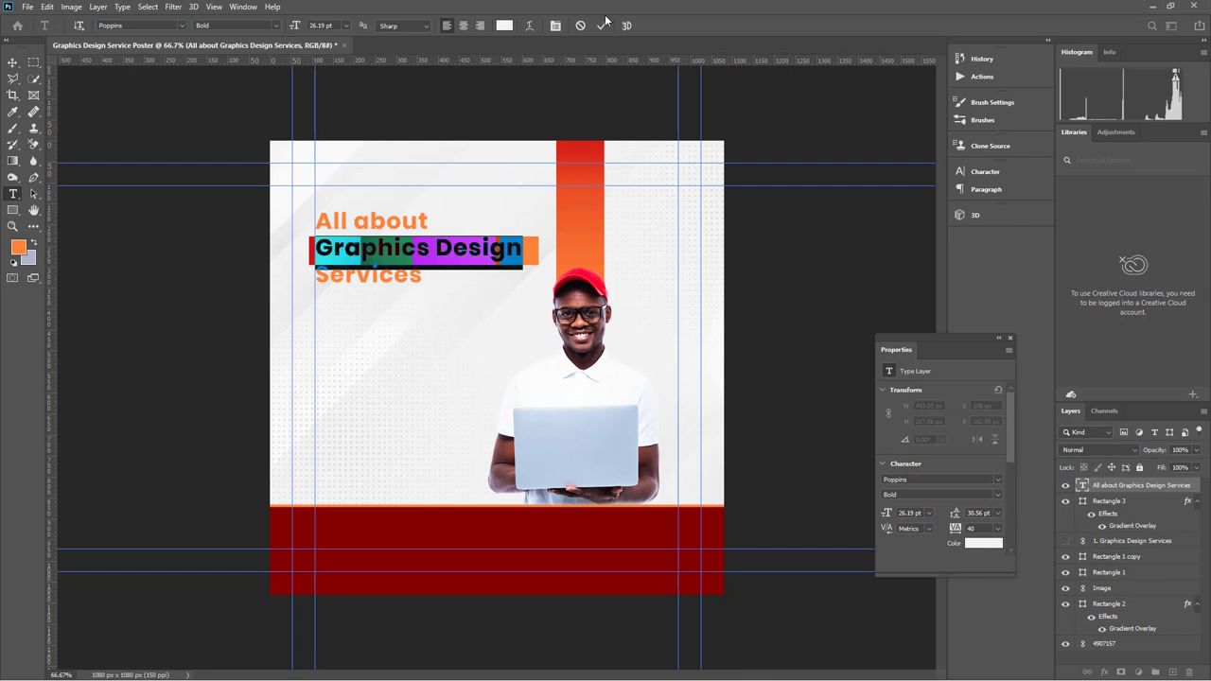
{"action": "key", "text": "ctrl+Return"}
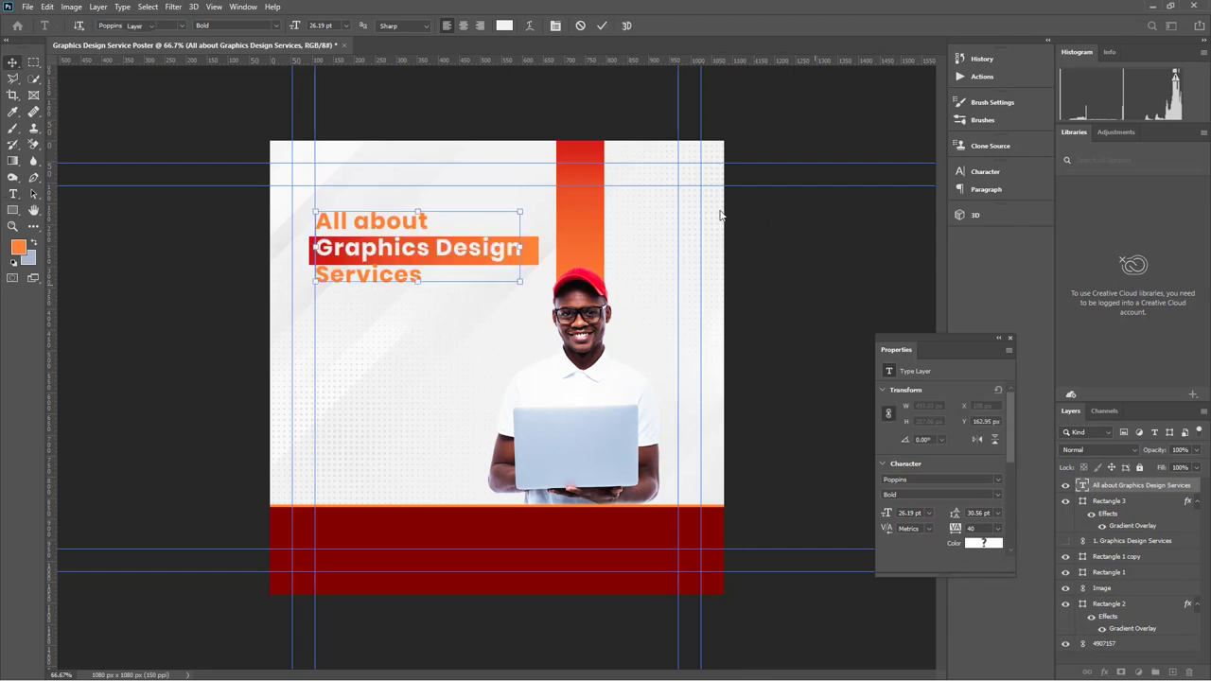
{"action": "key", "text": "v"}
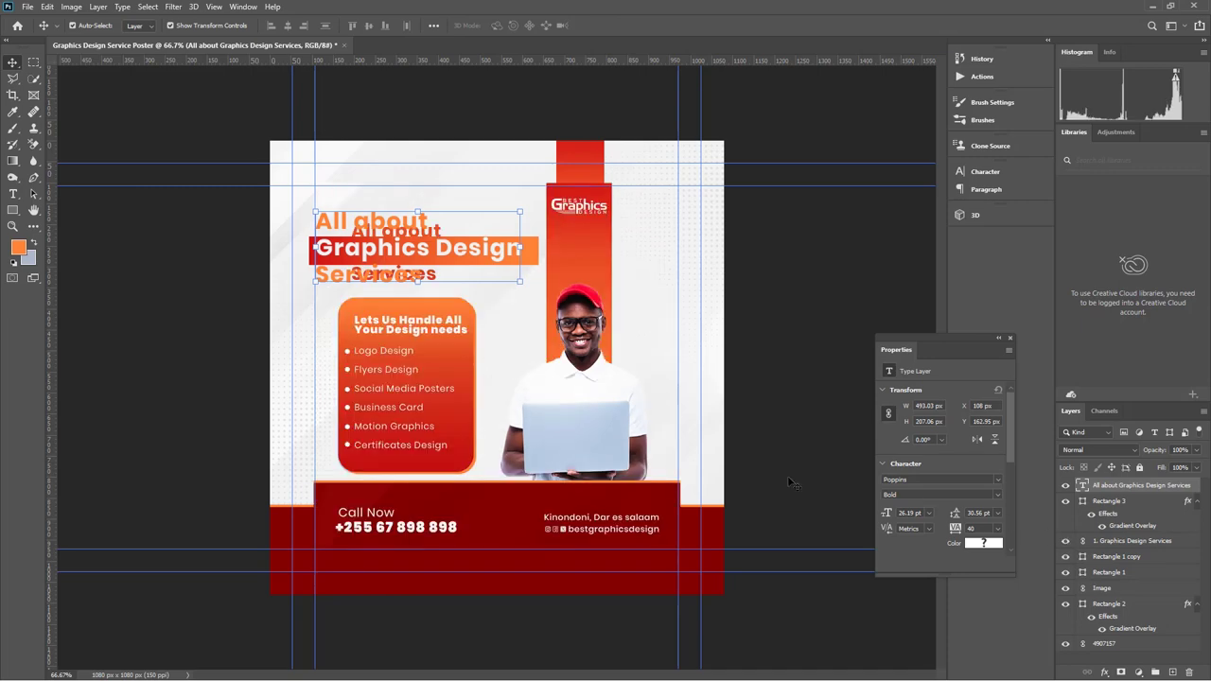
Shift and hide the reference poster layer, then select the banner behind 'Graphics Design'.
{"action": "left_click_drag", "start_coordinate": [495, 351], "coordinate": [511, 413]}
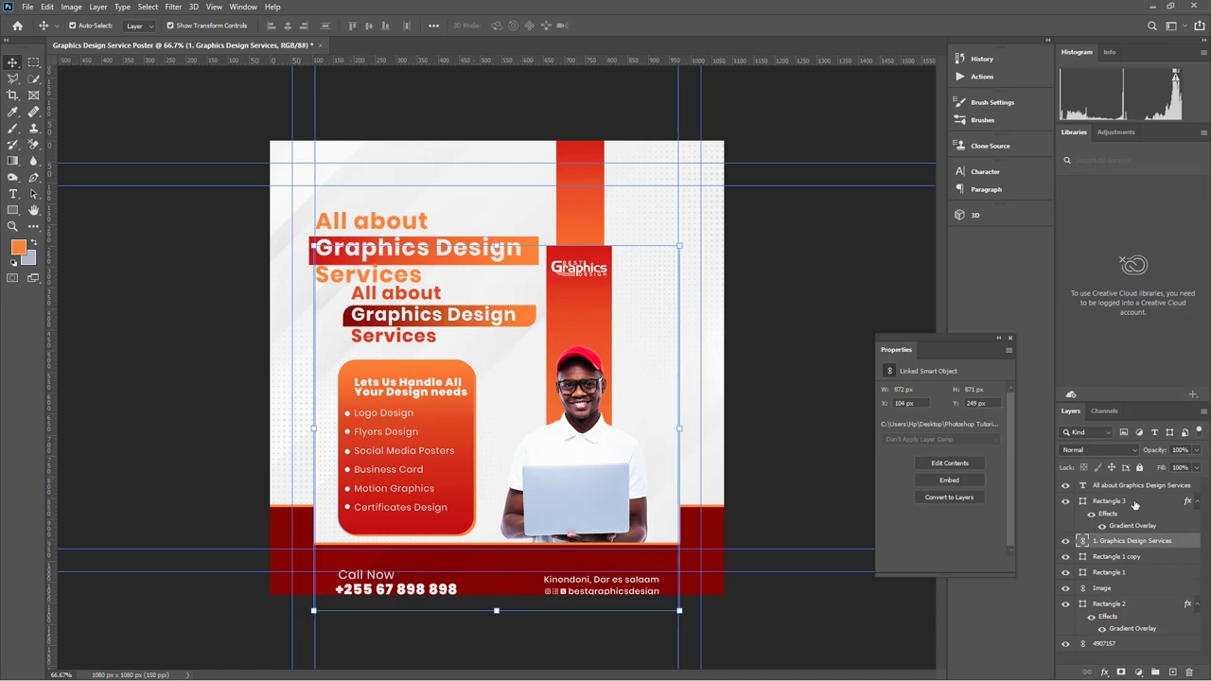
{"action": "left_click", "coordinate": [1065, 540]}
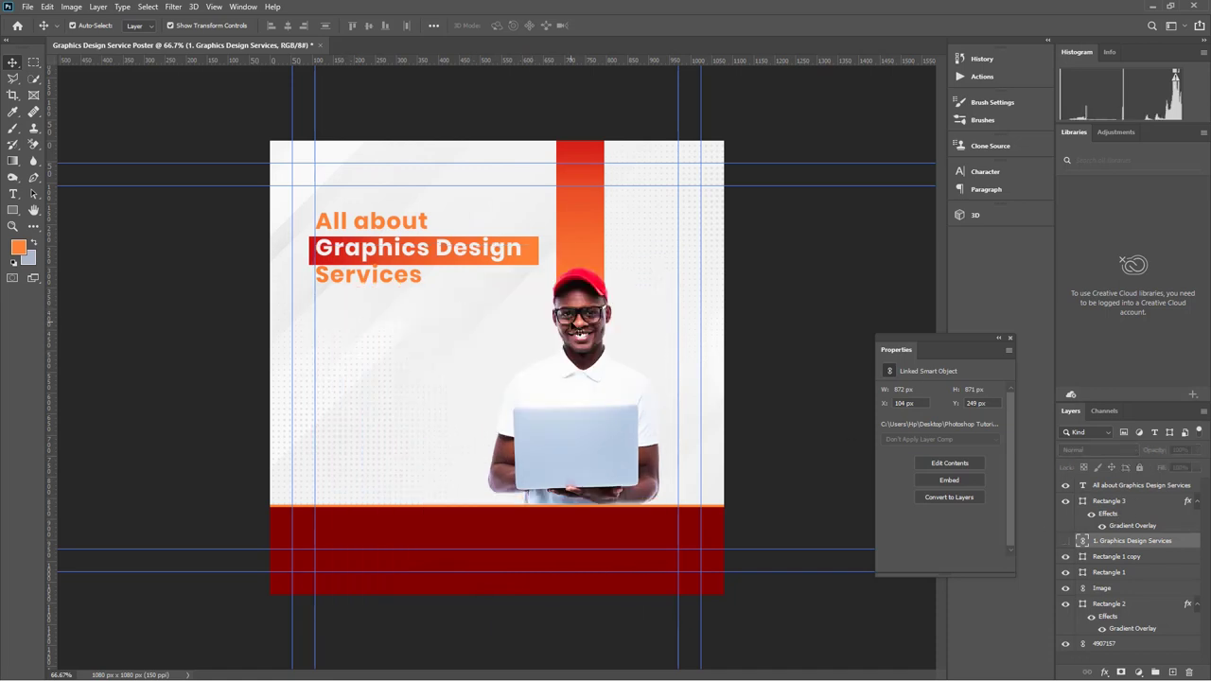
{"action": "left_click", "coordinate": [542, 270]}
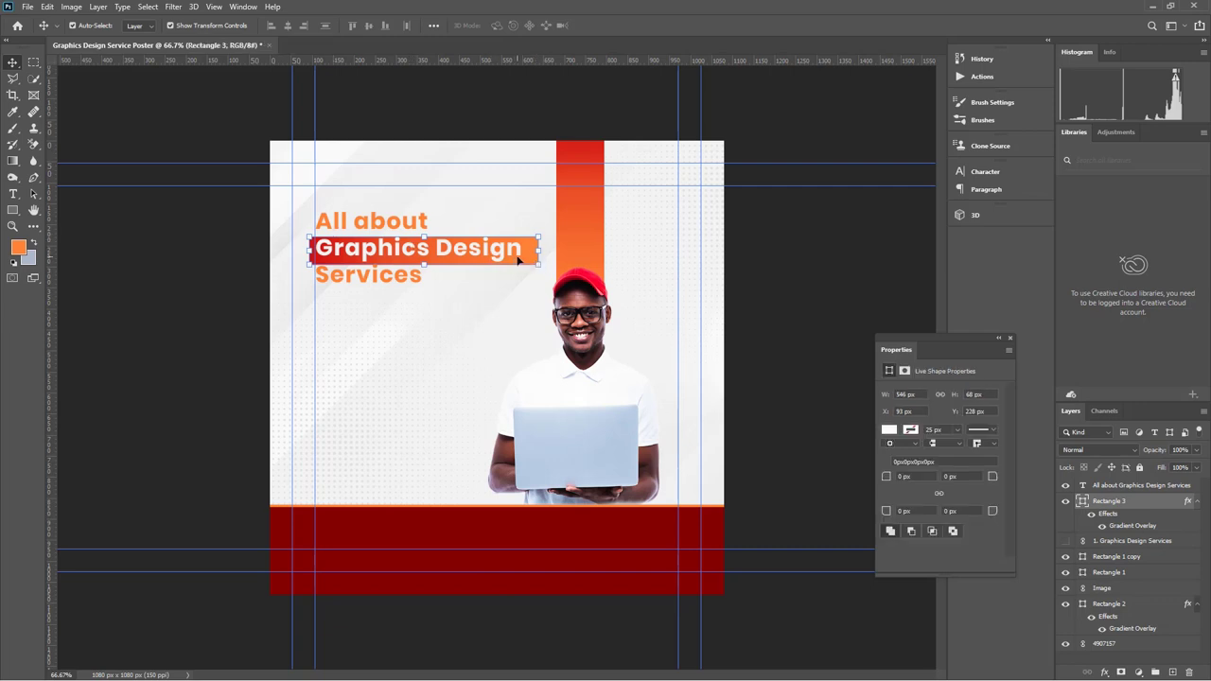
Set the banner's top-left and bottom-right corner radii to 40 px.
{"action": "left_click", "coordinate": [993, 512]}
{"action": "left_click_drag", "start_coordinate": [993, 512], "coordinate": [1011, 513]}
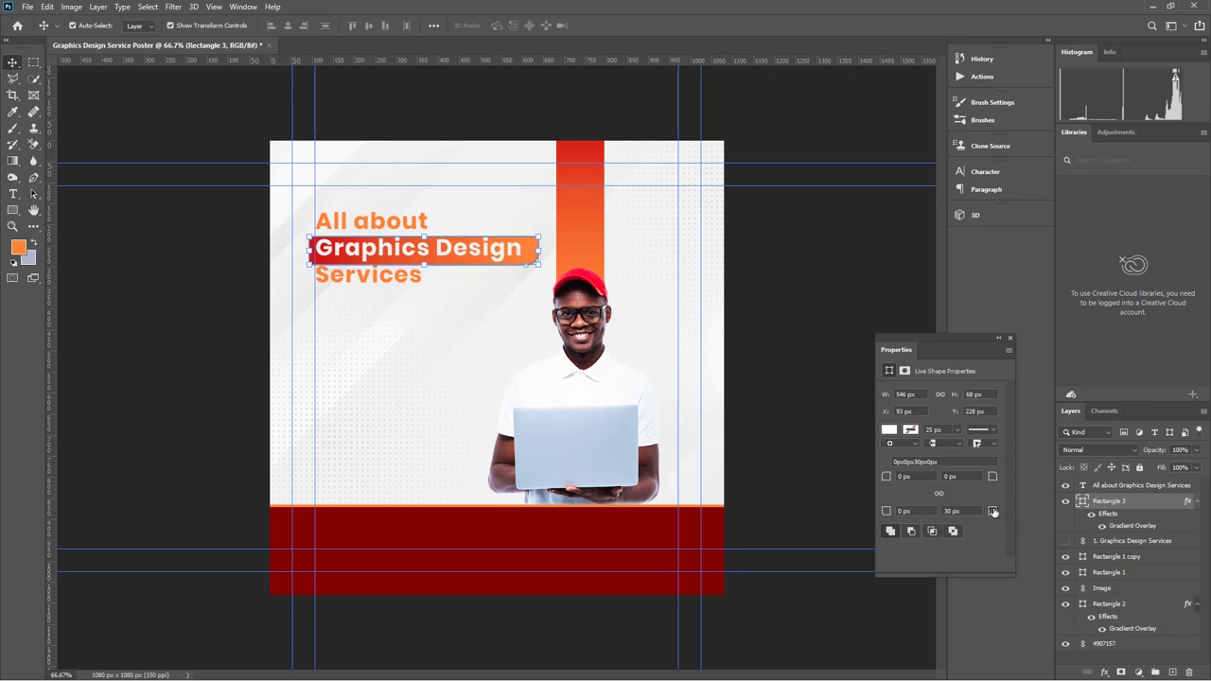
{"action": "left_click_drag", "start_coordinate": [993, 511], "coordinate": [1004, 512]}
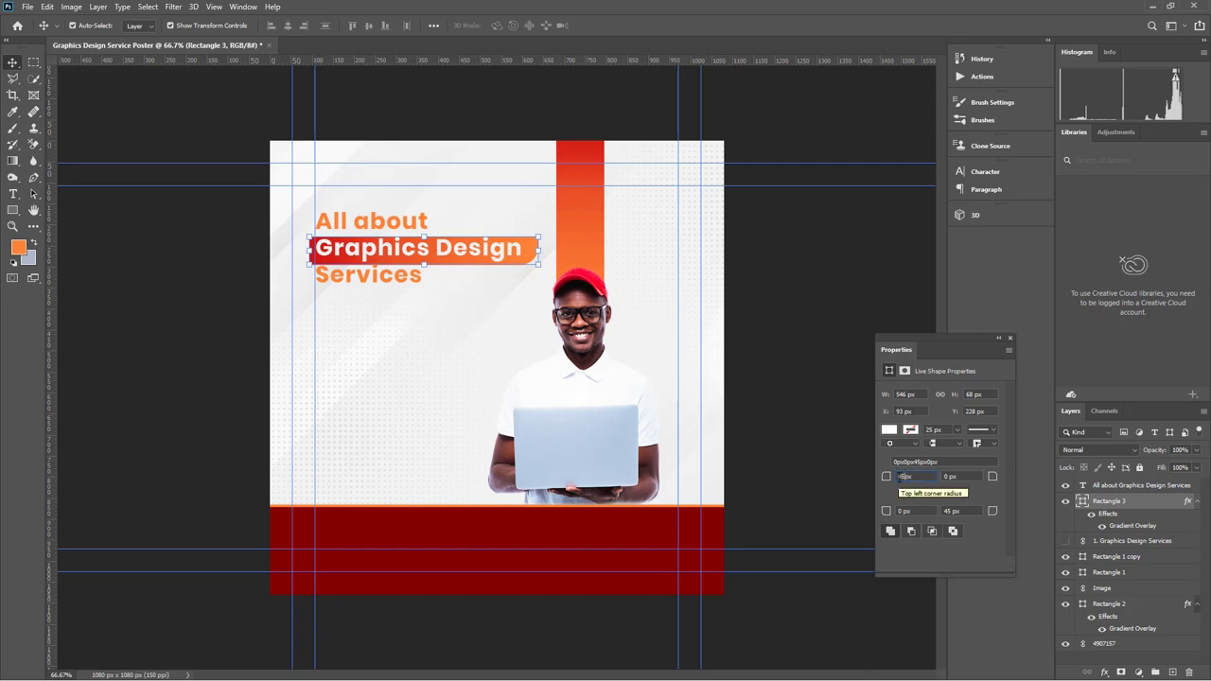
{"action": "key", "text": "Tab"}
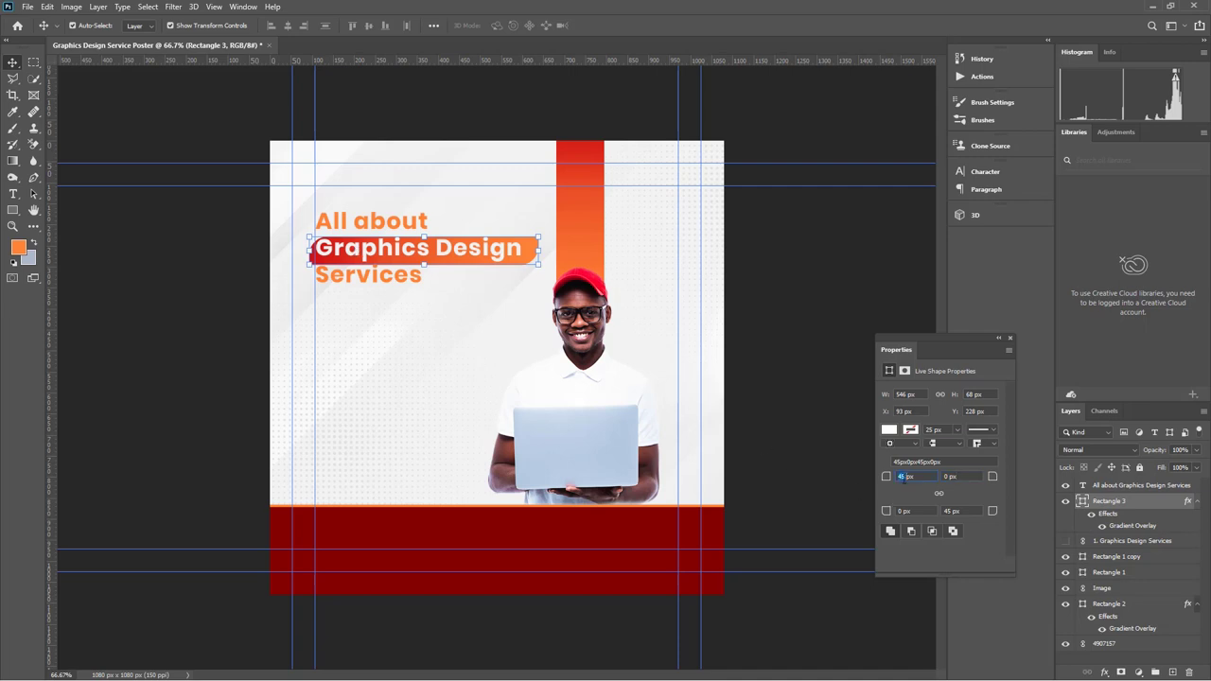
{"action": "type", "text": "0"}
{"action": "left_click", "coordinate": [950, 512]}
{"action": "type", "text": "40"}
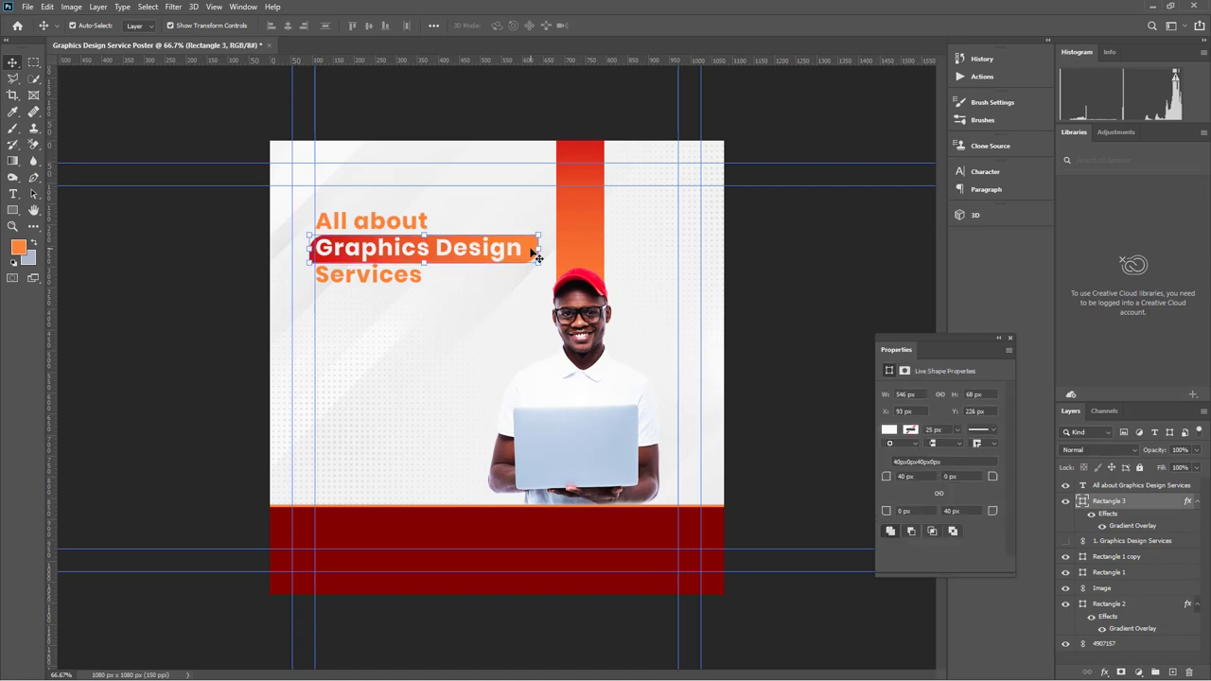
{"action": "left_click", "coordinate": [790, 246]}
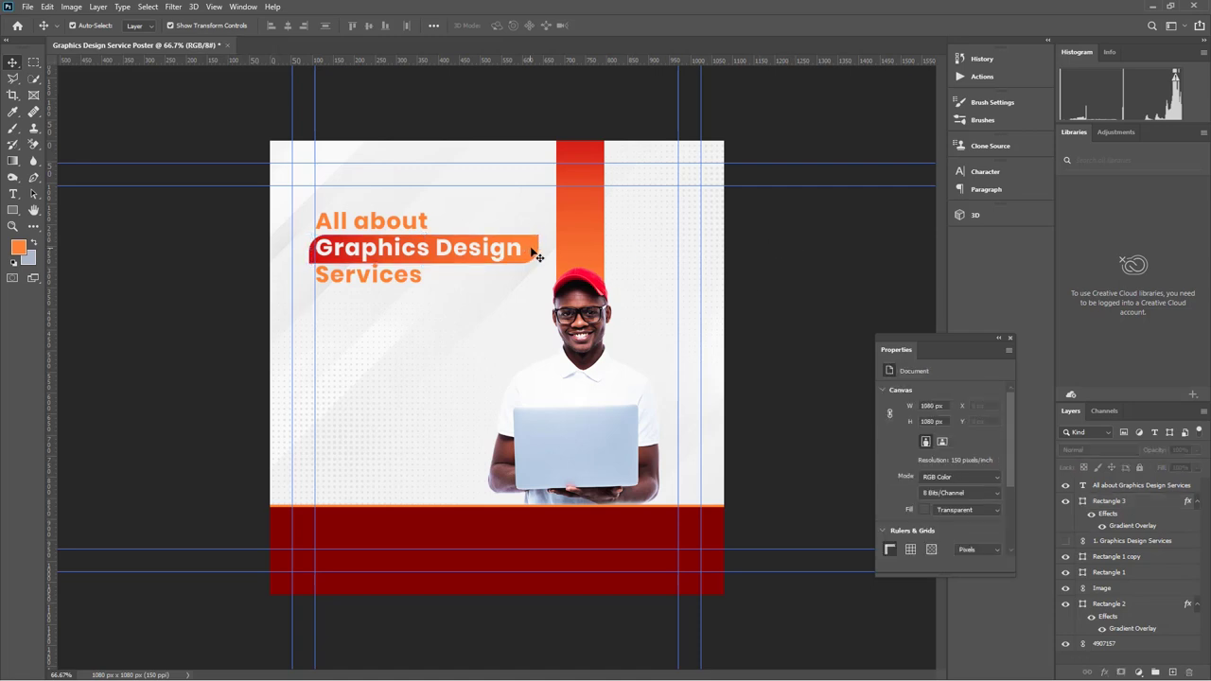
Show the reference poster for comparison, then hide it again.
{"action": "left_click", "coordinate": [1065, 540]}
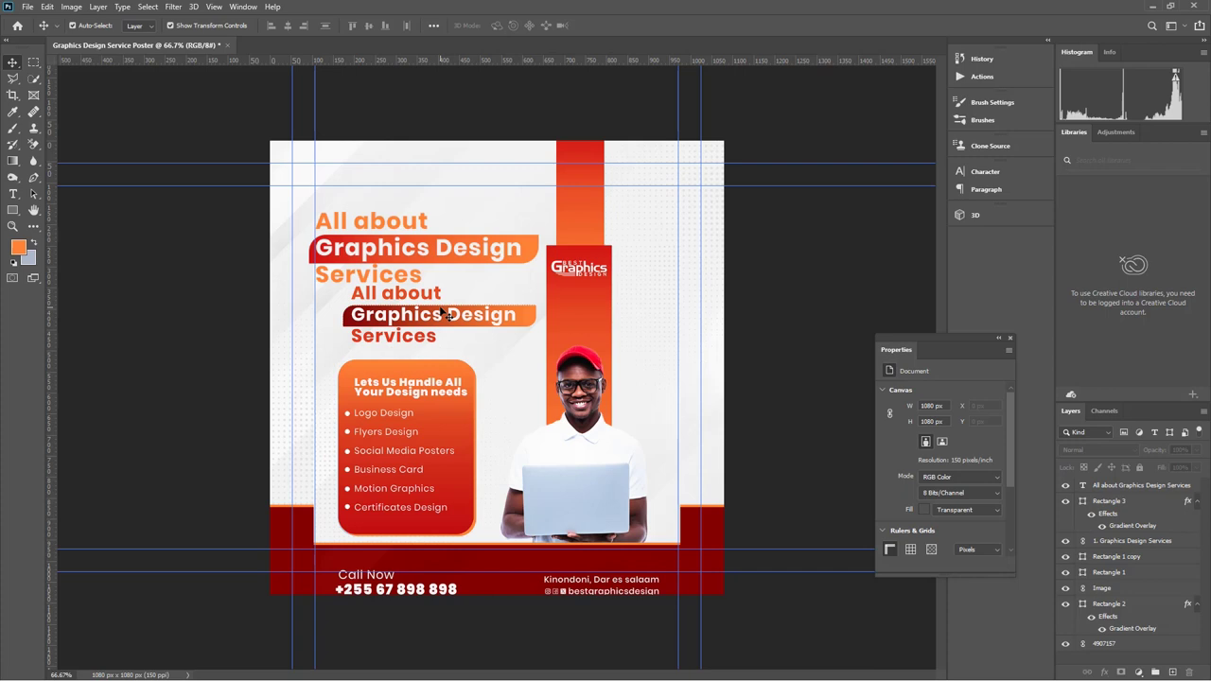
{"action": "left_click", "coordinate": [535, 321]}
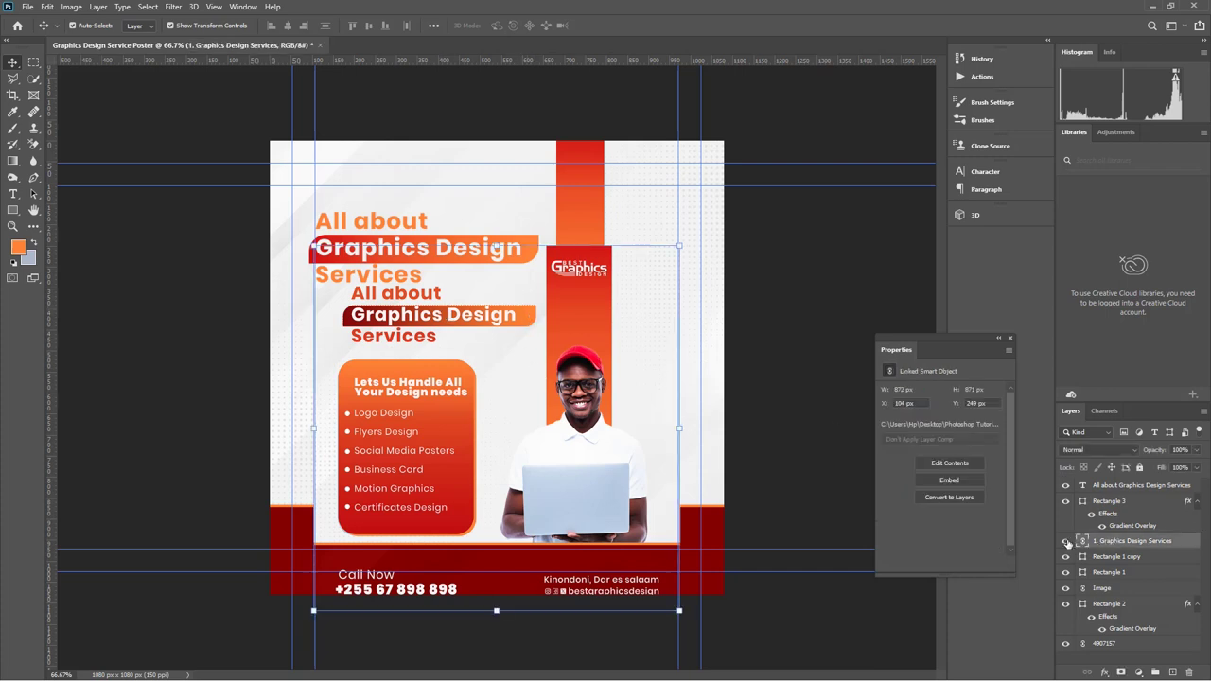
{"action": "left_click", "coordinate": [1066, 541]}
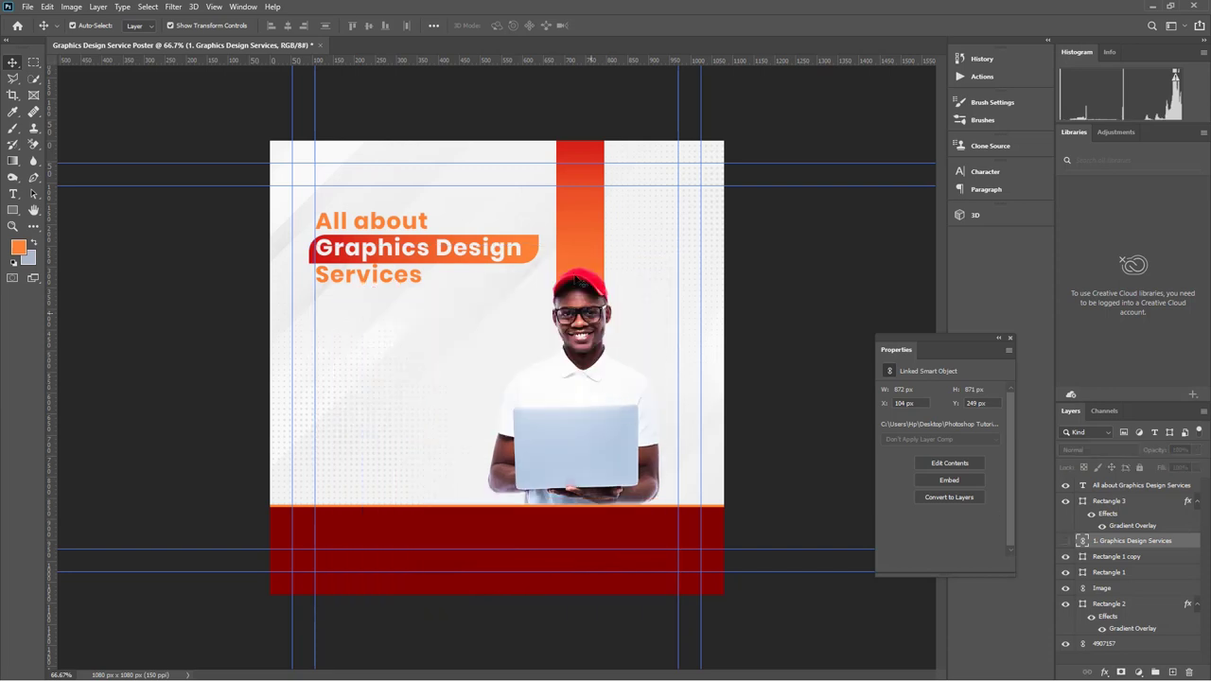
Duplicate the banner as Rectangle 3 copy, then select the original Rectangle 3.
{"action": "left_click", "coordinate": [535, 248]}
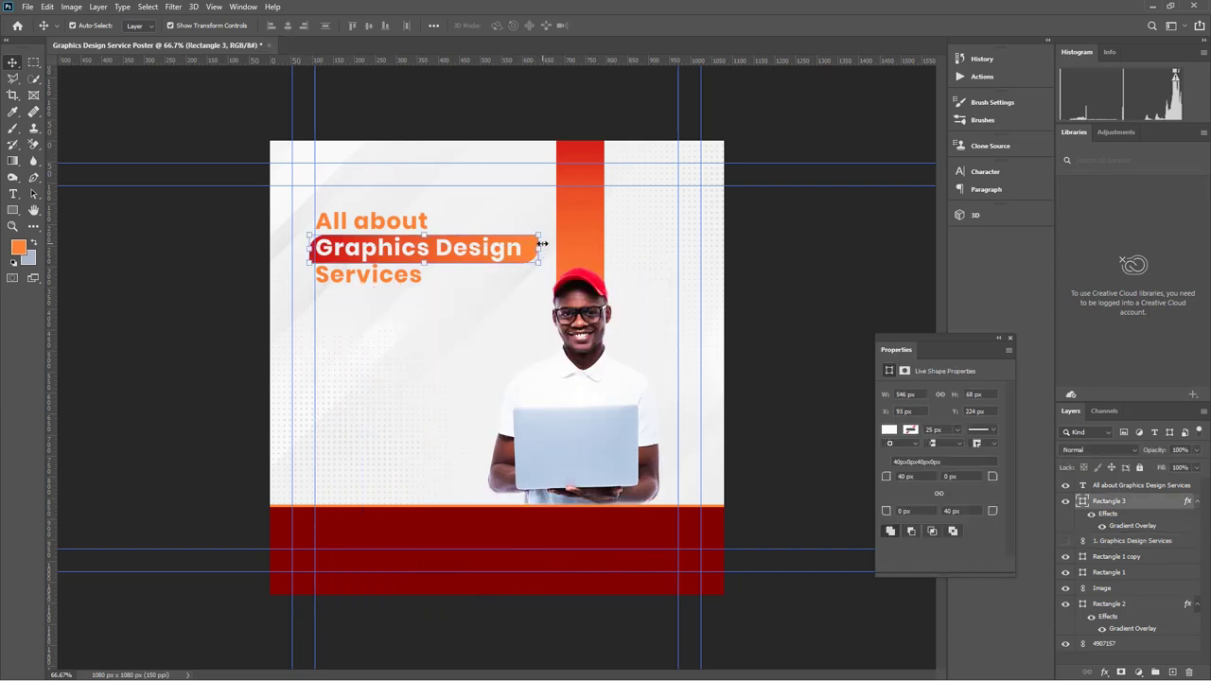
{"action": "key", "text": "ctrl+j"}
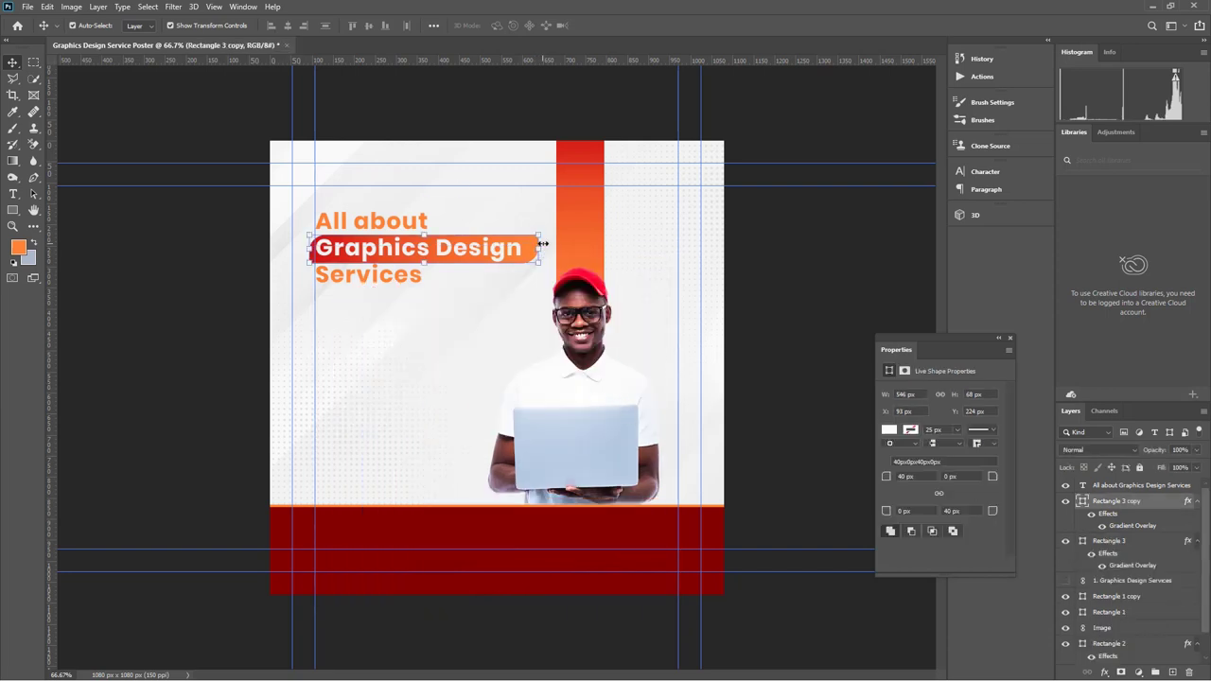
{"action": "left_click", "coordinate": [1091, 514]}
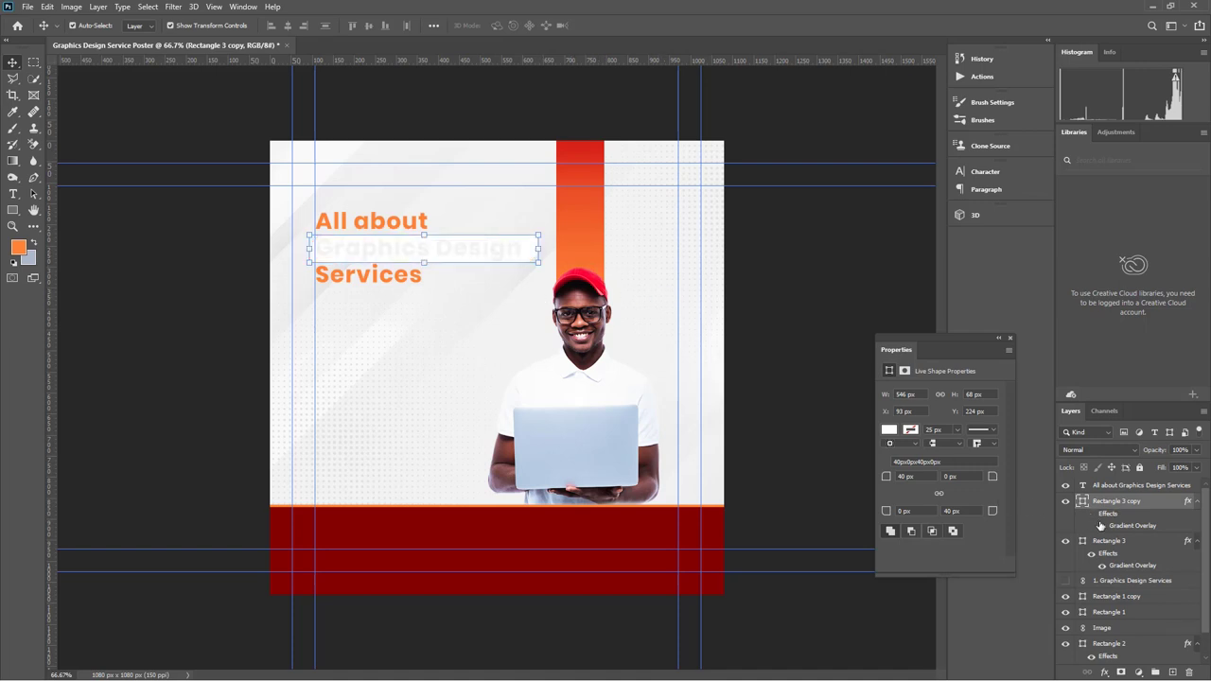
{"action": "left_click", "coordinate": [1091, 515]}
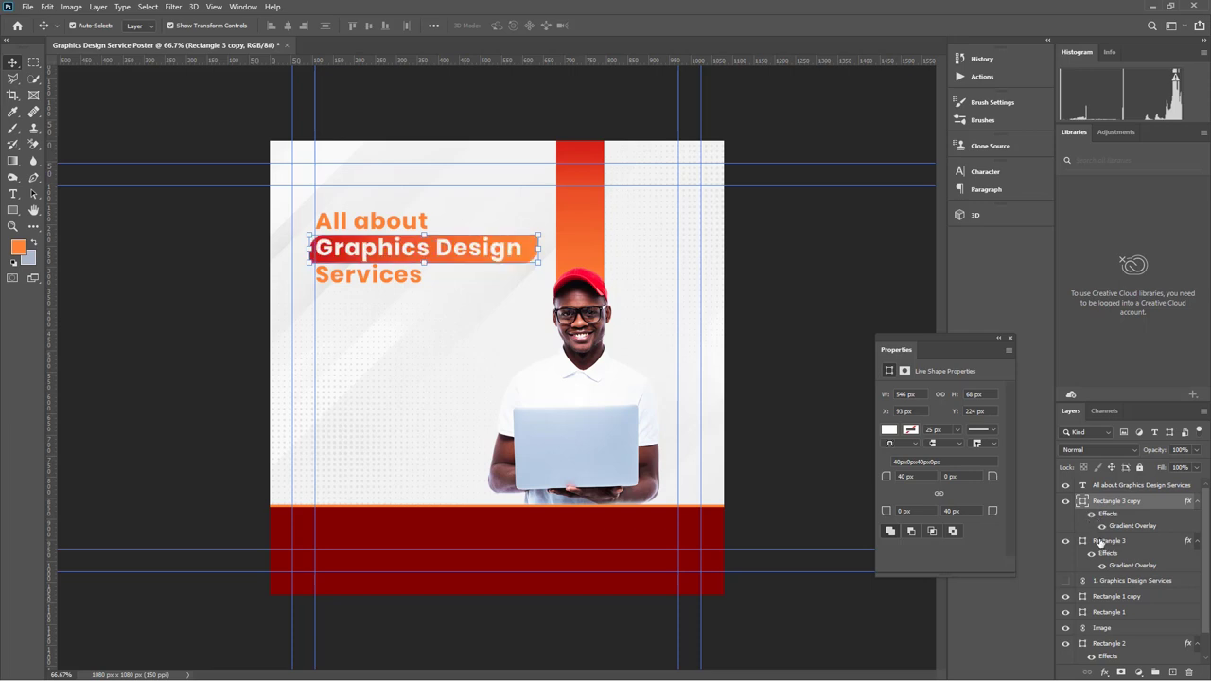
{"action": "left_click", "coordinate": [1100, 542]}
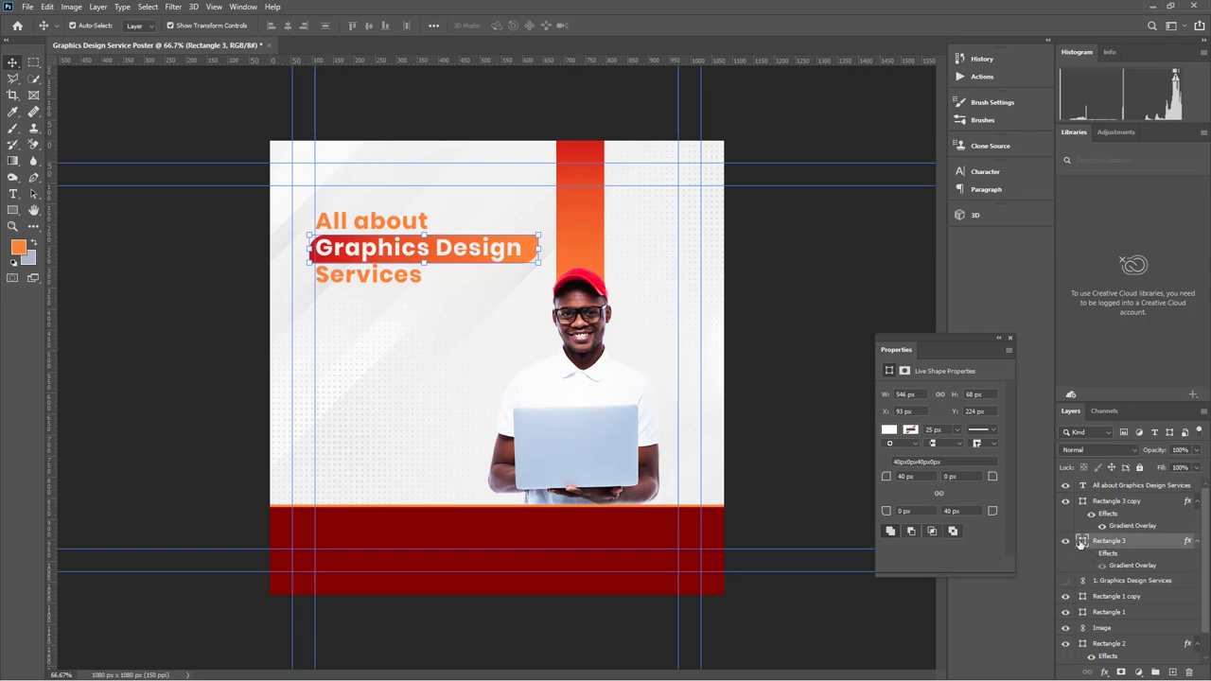
Recolour the original banner to orange ff8437 and nudge it up slightly.
{"action": "double_click", "coordinate": [1080, 542]}
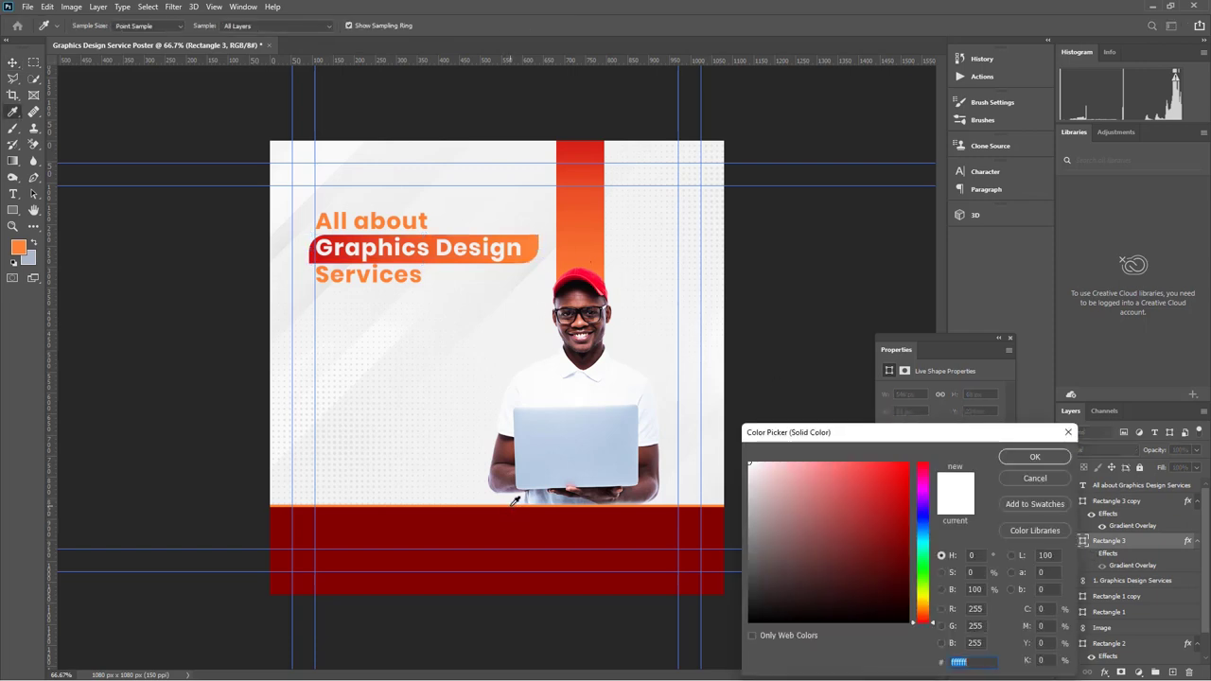
{"action": "type", "text": "ff8437"}
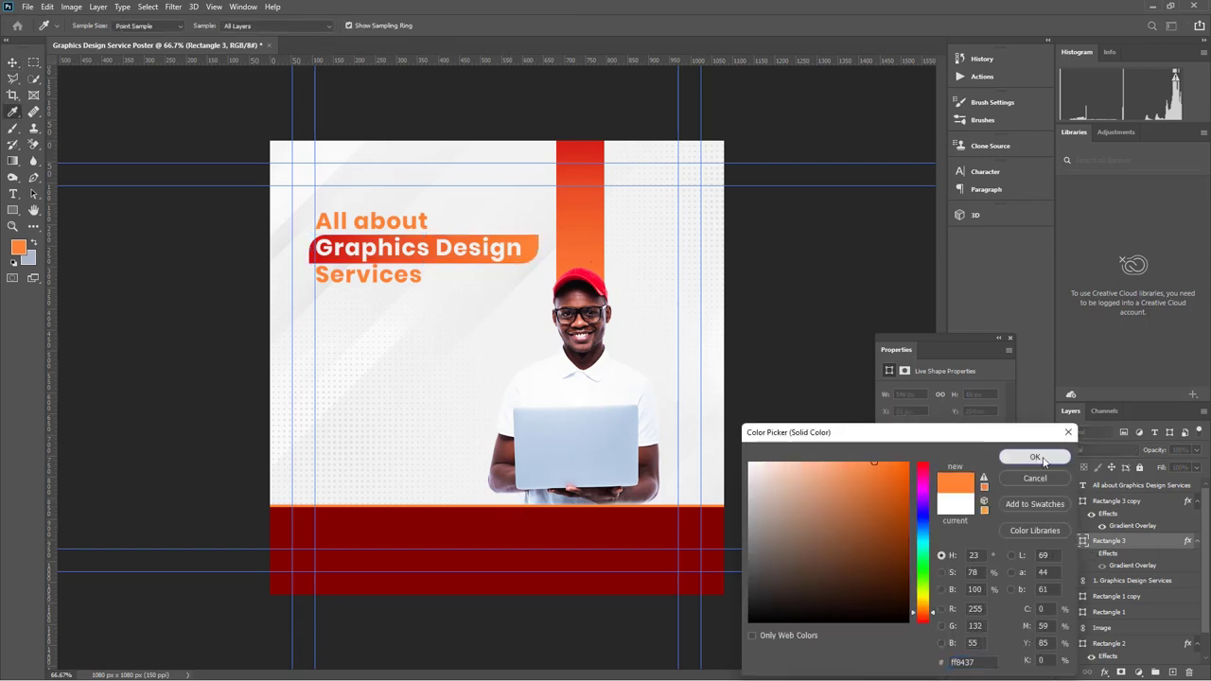
{"action": "left_click", "coordinate": [1035, 457]}
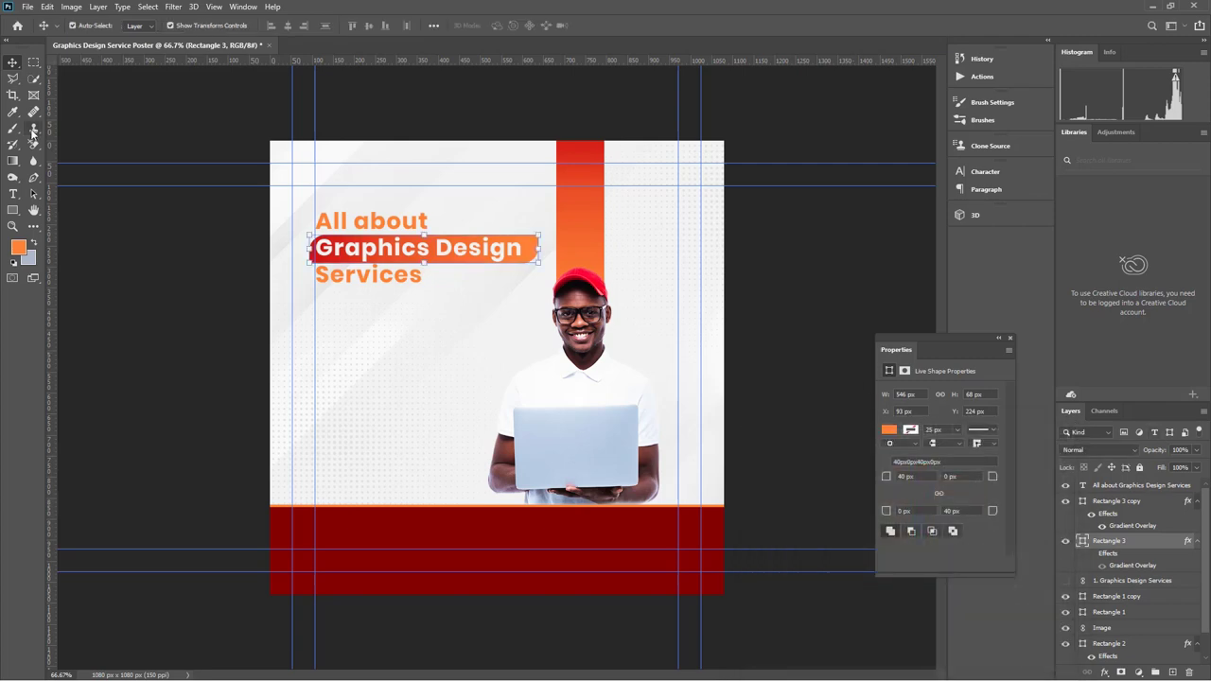
{"action": "key", "text": "Up"}
{"action": "key", "text": "Up"}
{"action": "key", "text": "Up"}
{"action": "key", "text": "Up"}
{"action": "left_click", "coordinate": [652, 252]}
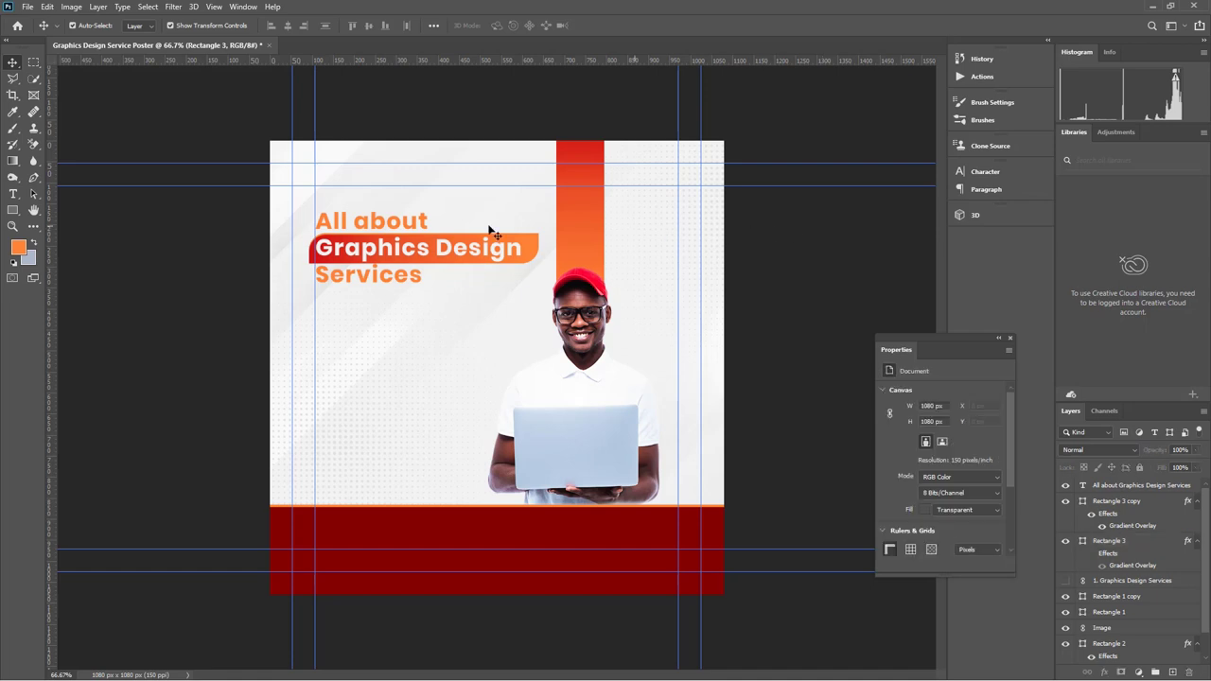
Give Rectangle 3 no fill and a dotted orange stroke about 4 px wide.
{"action": "left_click", "coordinate": [1099, 543]}
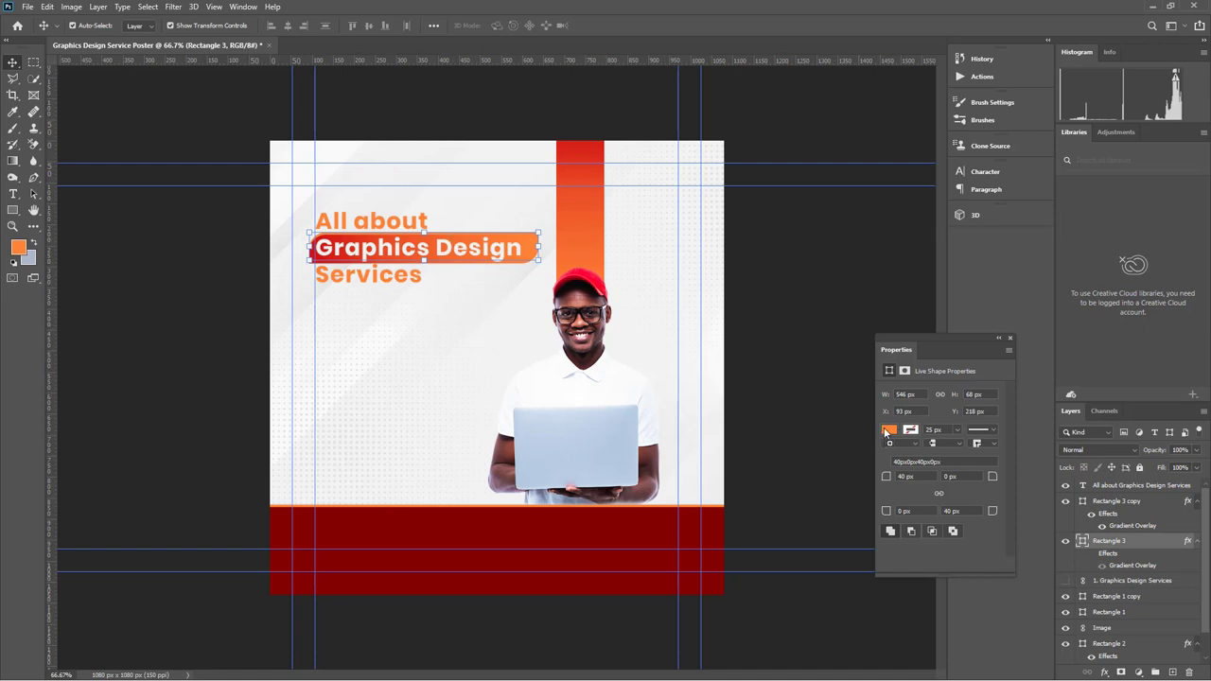
{"action": "left_click", "coordinate": [888, 432]}
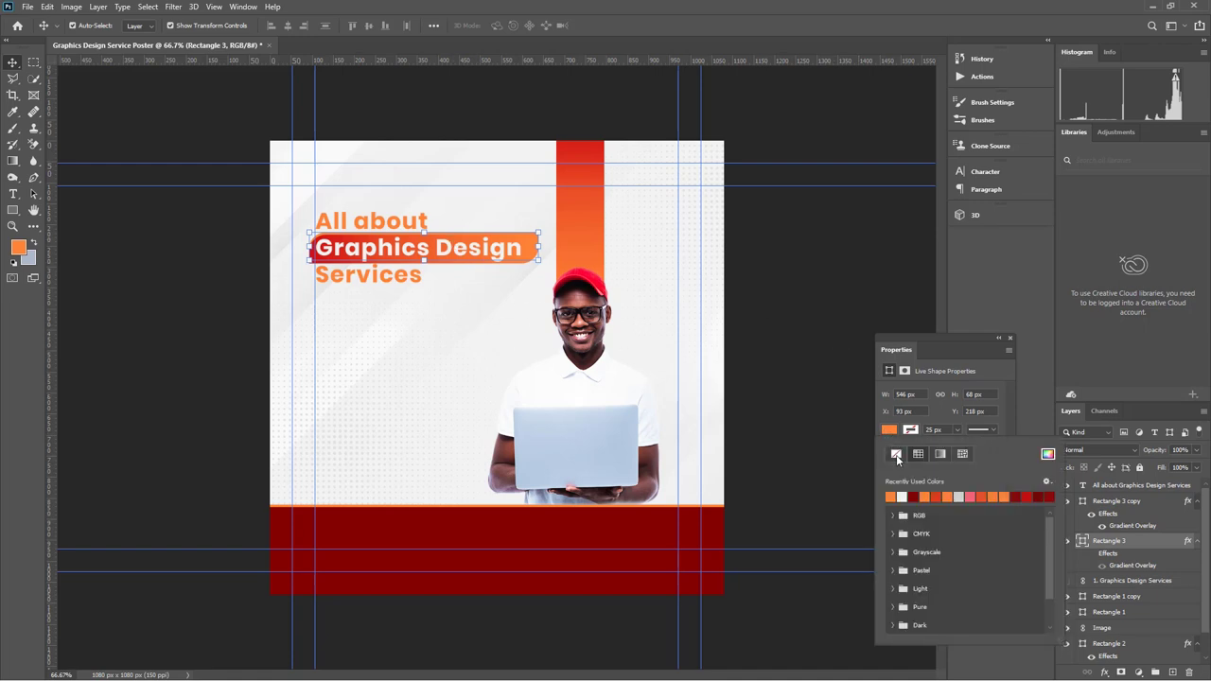
{"action": "left_click", "coordinate": [897, 454]}
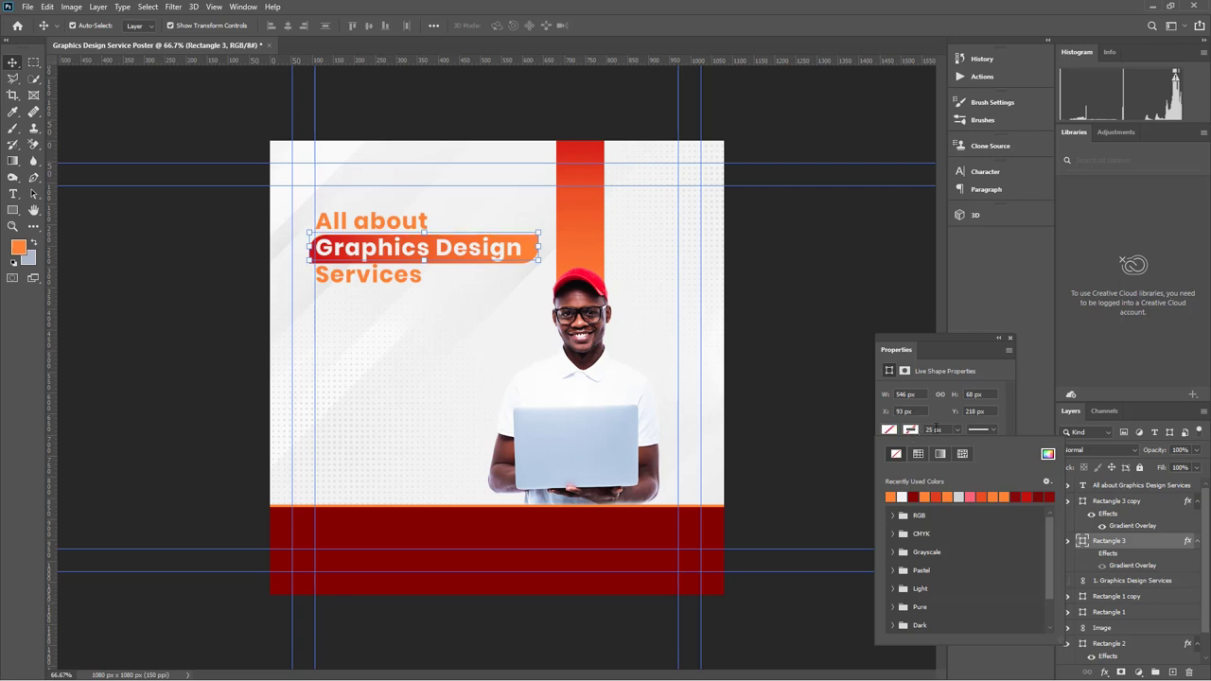
{"action": "left_click", "coordinate": [909, 431]}
{"action": "left_click", "coordinate": [891, 496]}
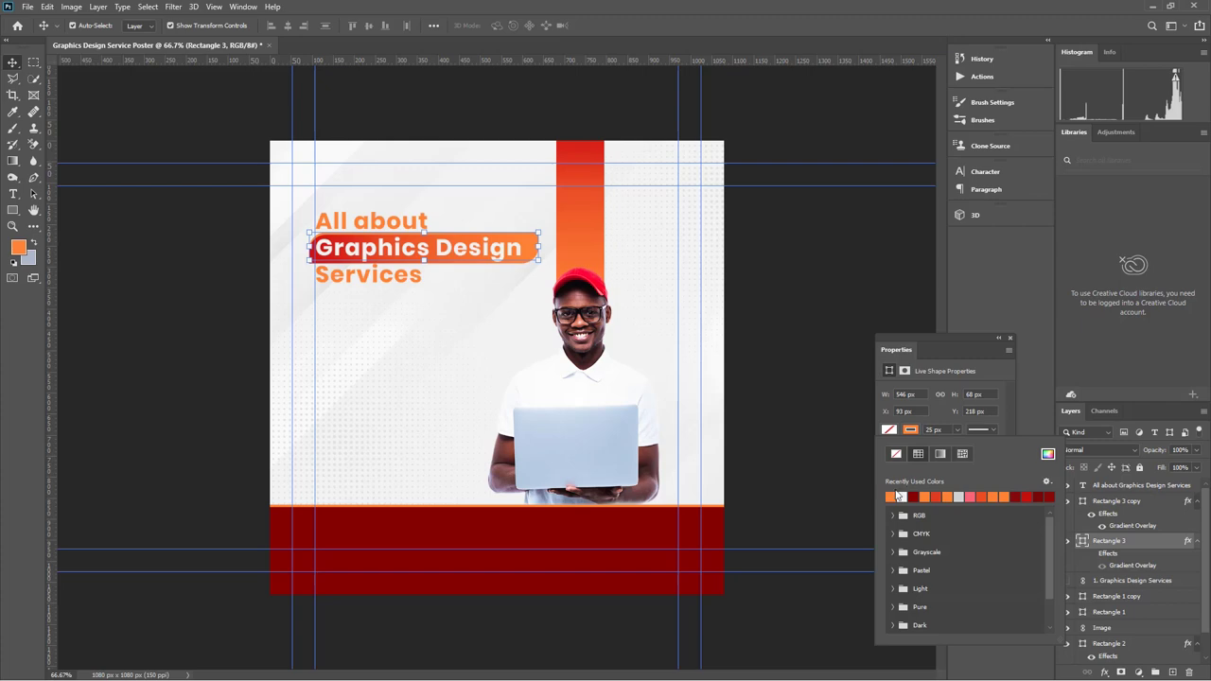
{"action": "left_click", "coordinate": [983, 432]}
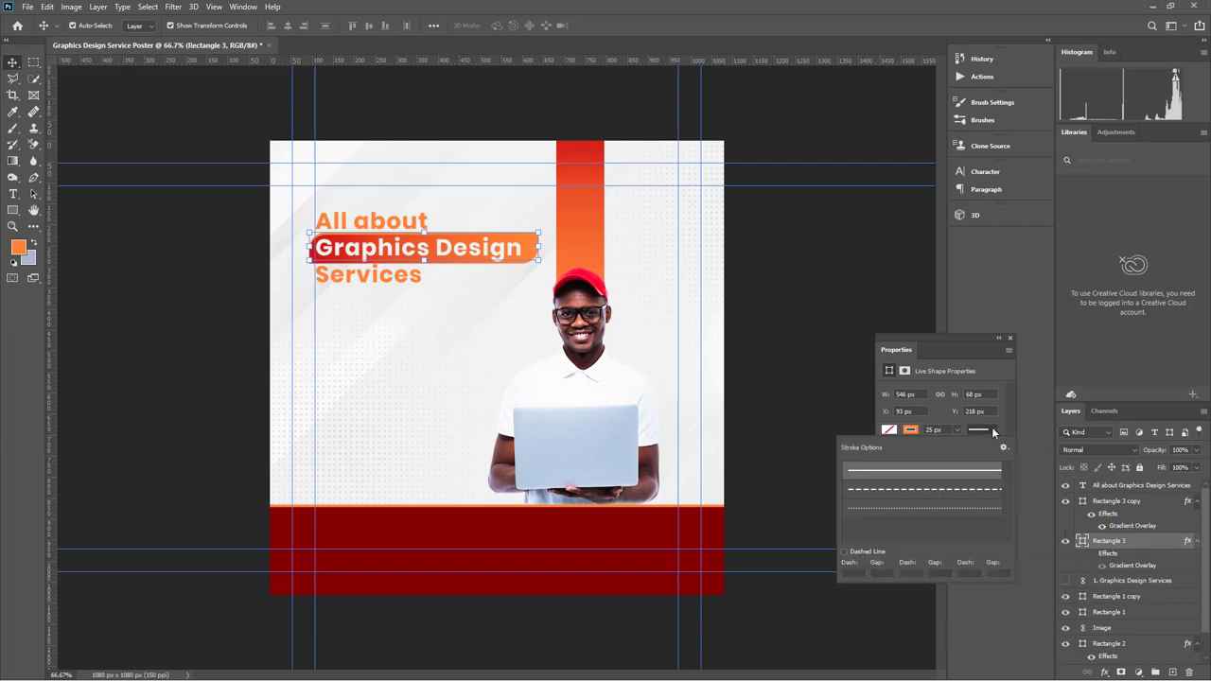
{"action": "left_click", "coordinate": [930, 511]}
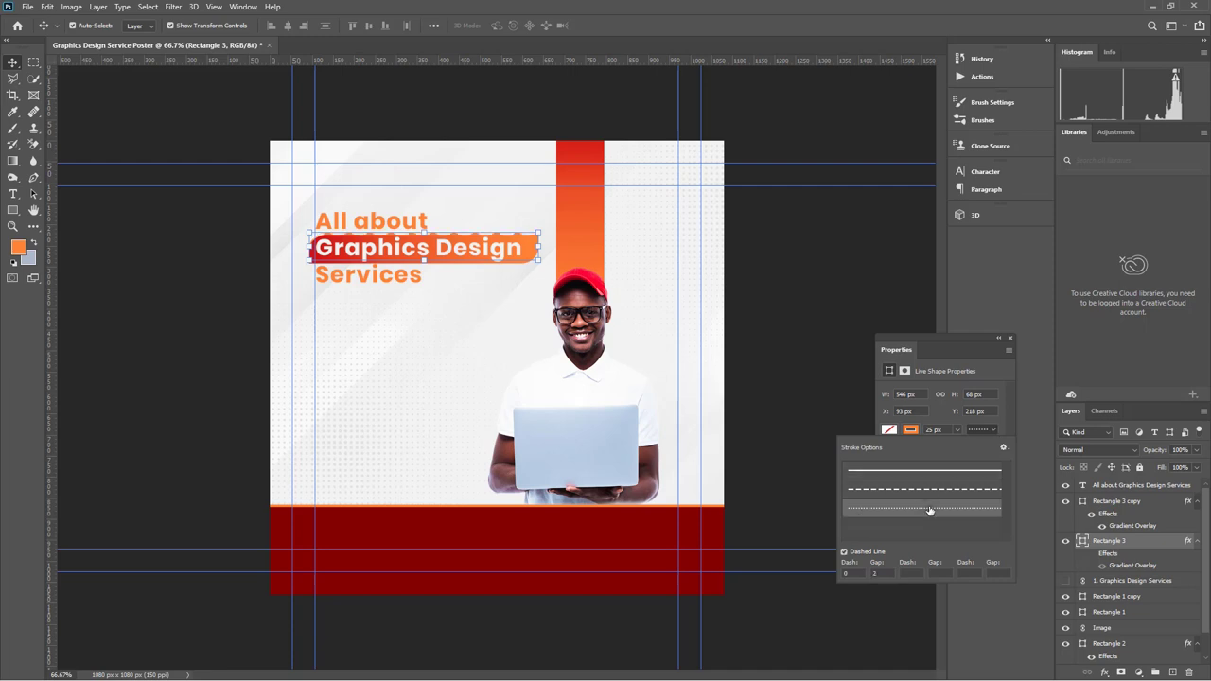
{"action": "left_click", "coordinate": [1008, 426]}
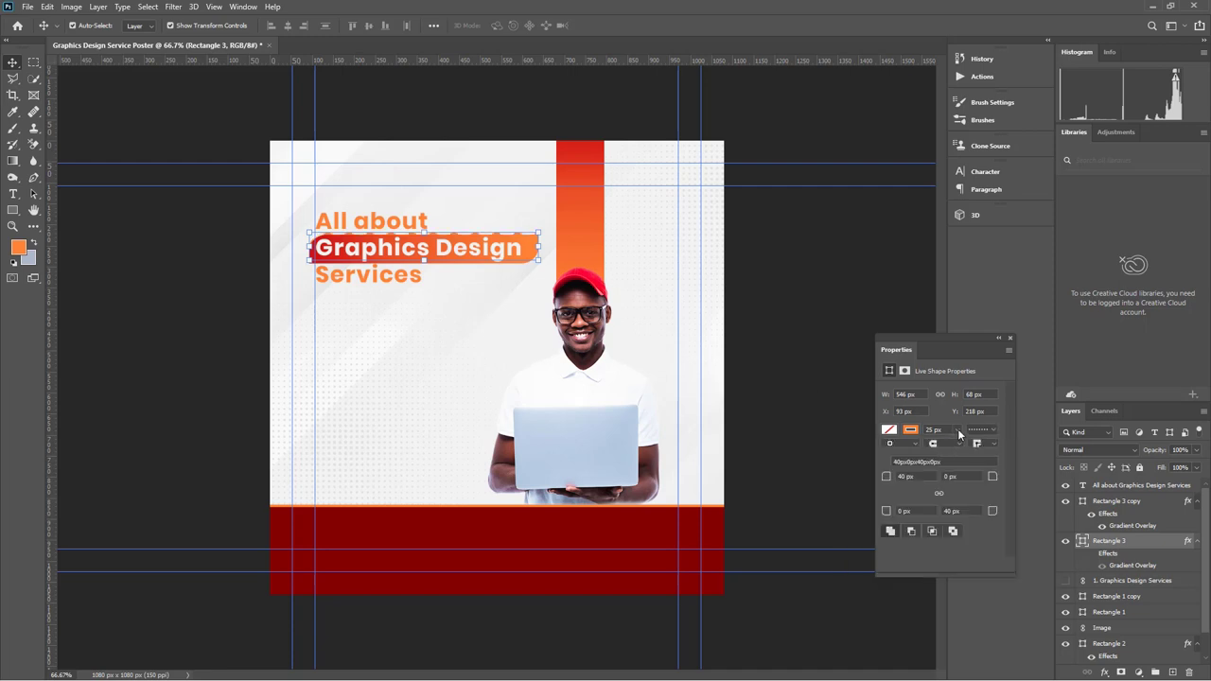
{"action": "left_click", "coordinate": [959, 431]}
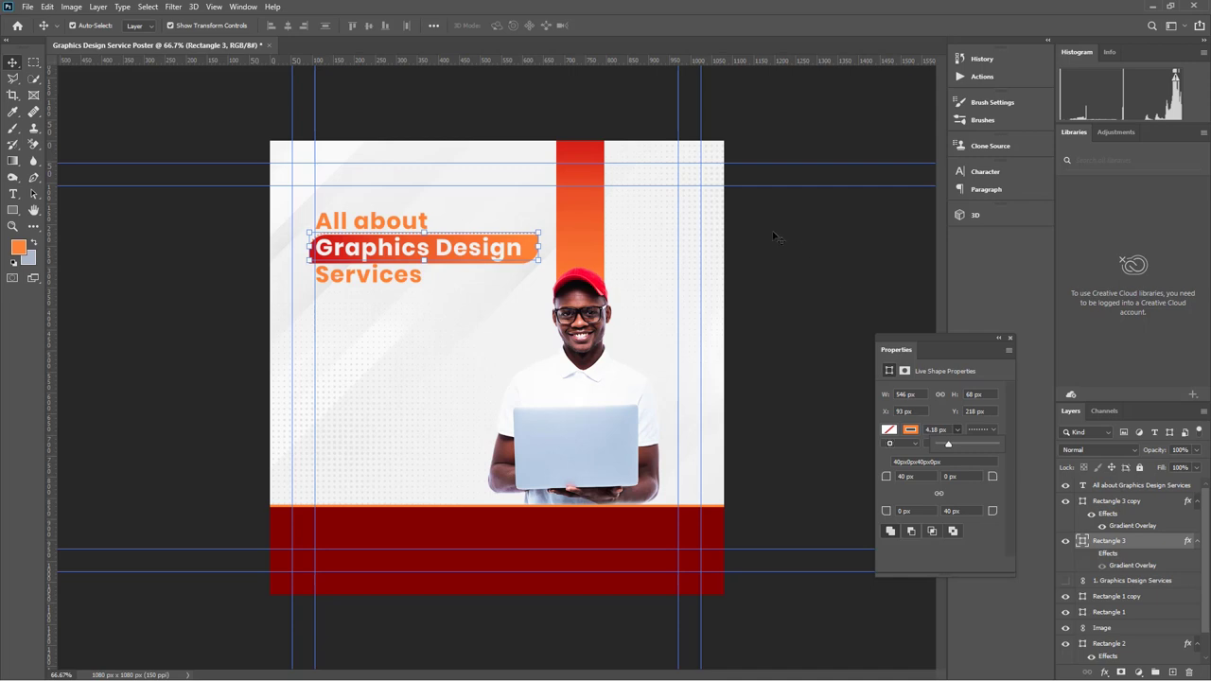
{"action": "left_click", "coordinate": [802, 248]}
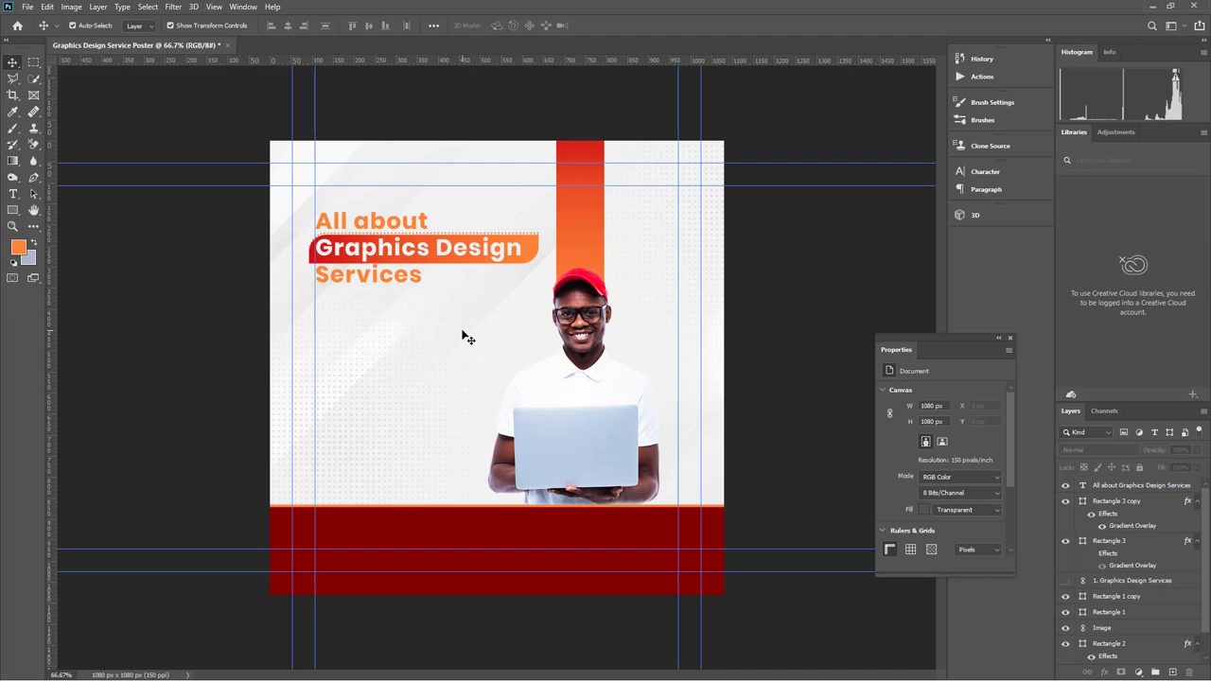
{"action": "left_click", "coordinate": [1065, 580]}
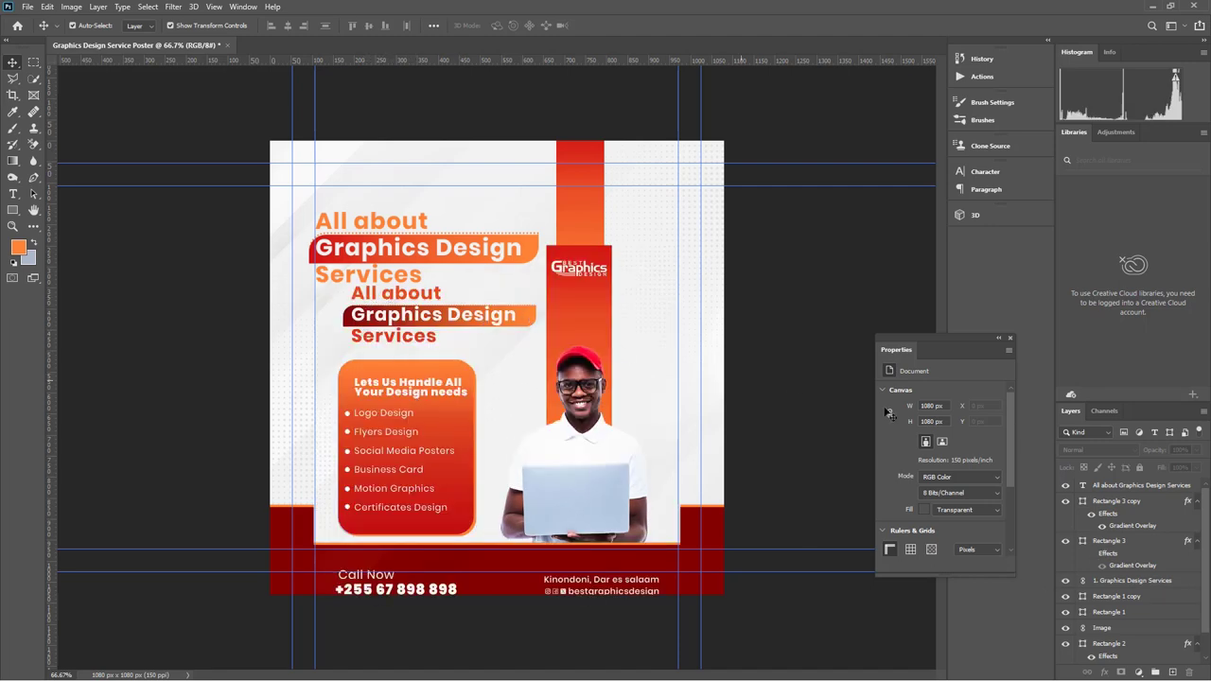
{"action": "left_click", "coordinate": [1065, 581]}
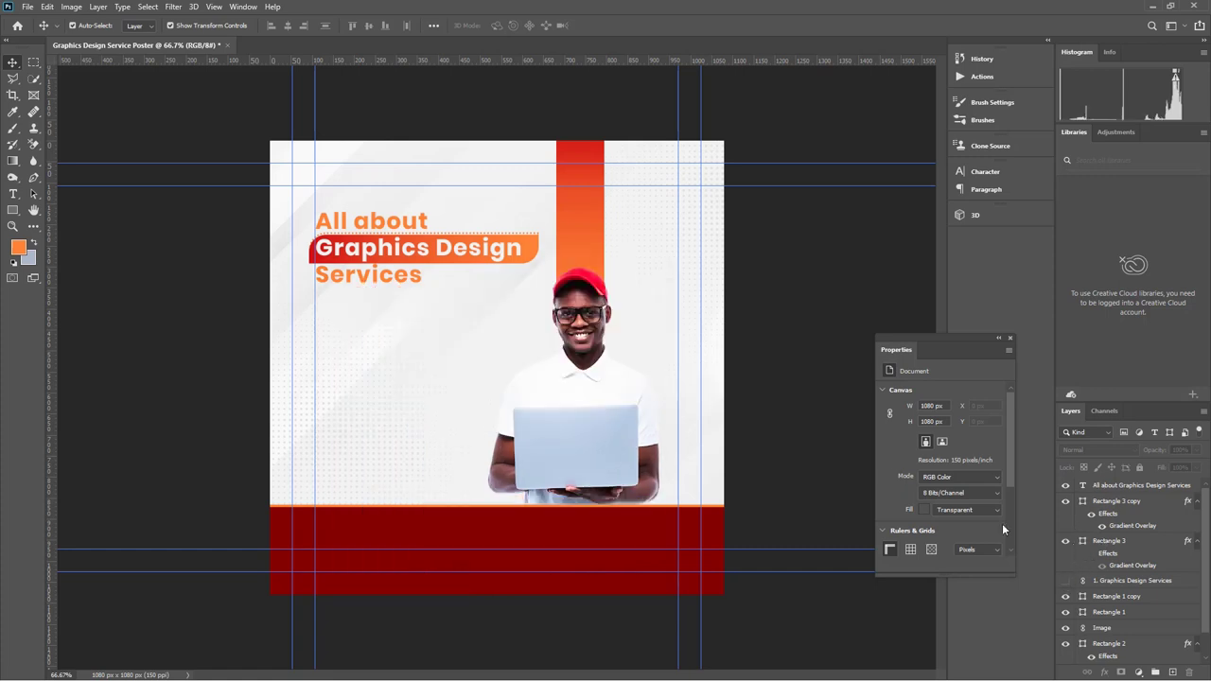
{"action": "left_click", "coordinate": [1109, 541]}
{"action": "key", "text": "Down"}
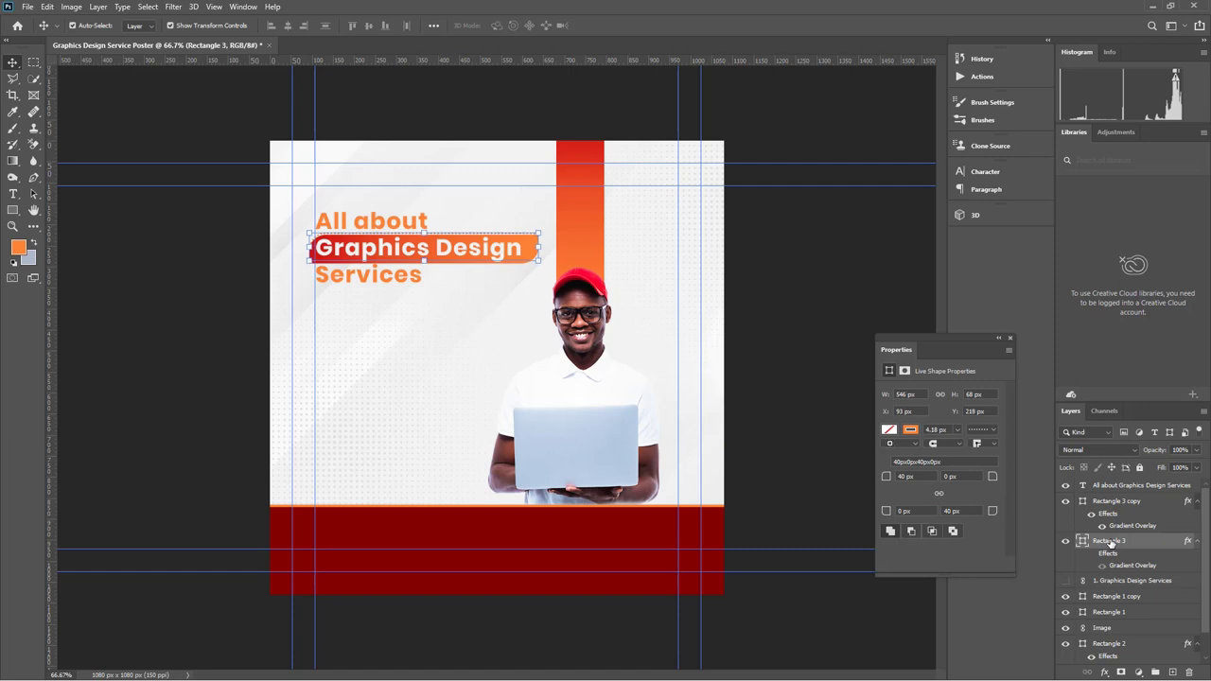
{"action": "key", "text": "Down"}
{"action": "left_click", "coordinate": [800, 267]}
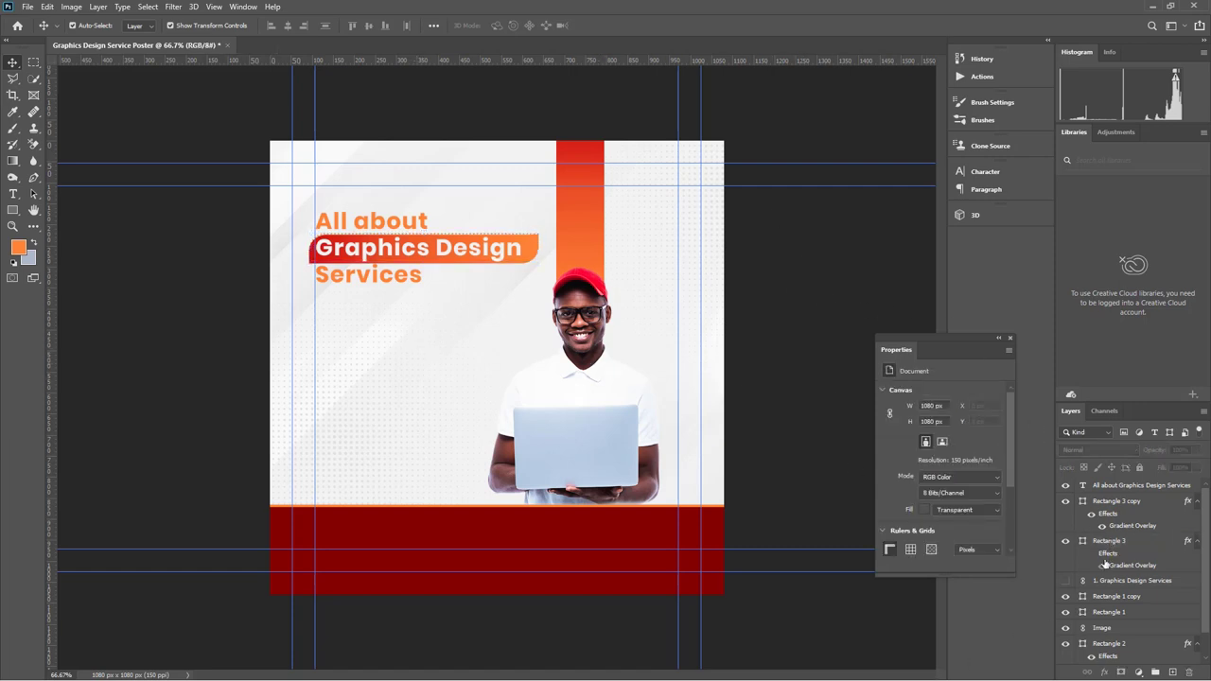
{"action": "left_click", "coordinate": [1064, 584]}
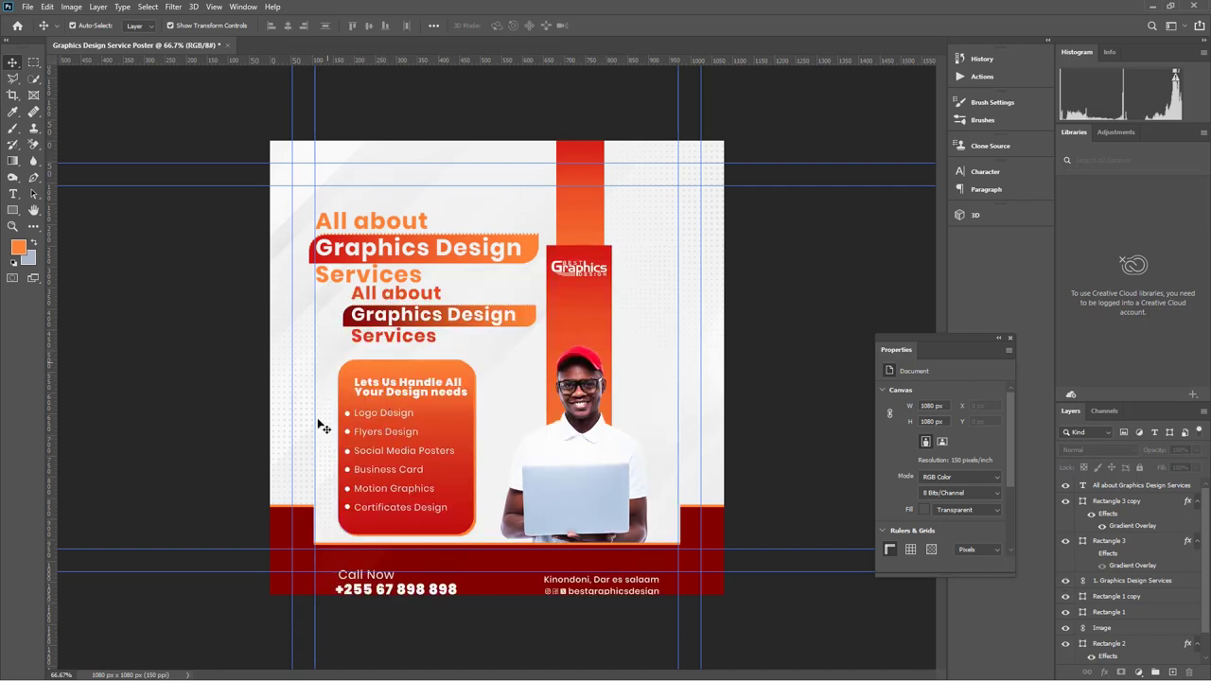
{"action": "left_click", "coordinate": [1065, 579]}
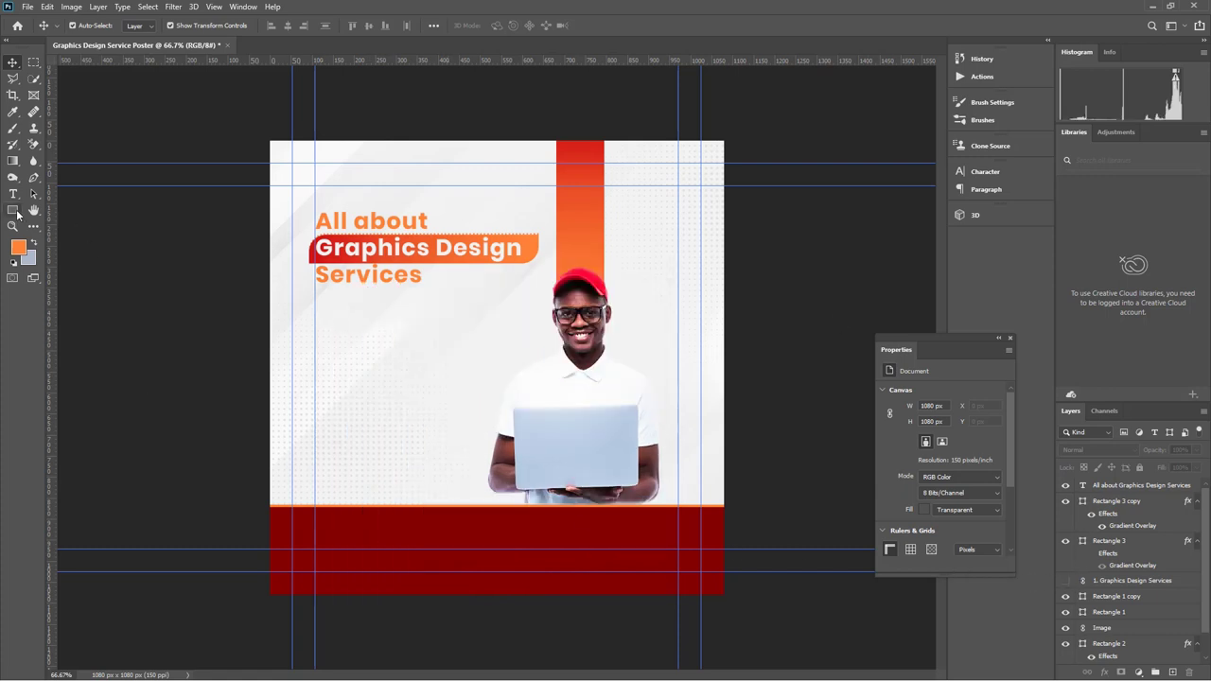
Draw a rounded rectangle below the left headline and nudge it slightly upward.
{"action": "left_click", "coordinate": [13, 210]}
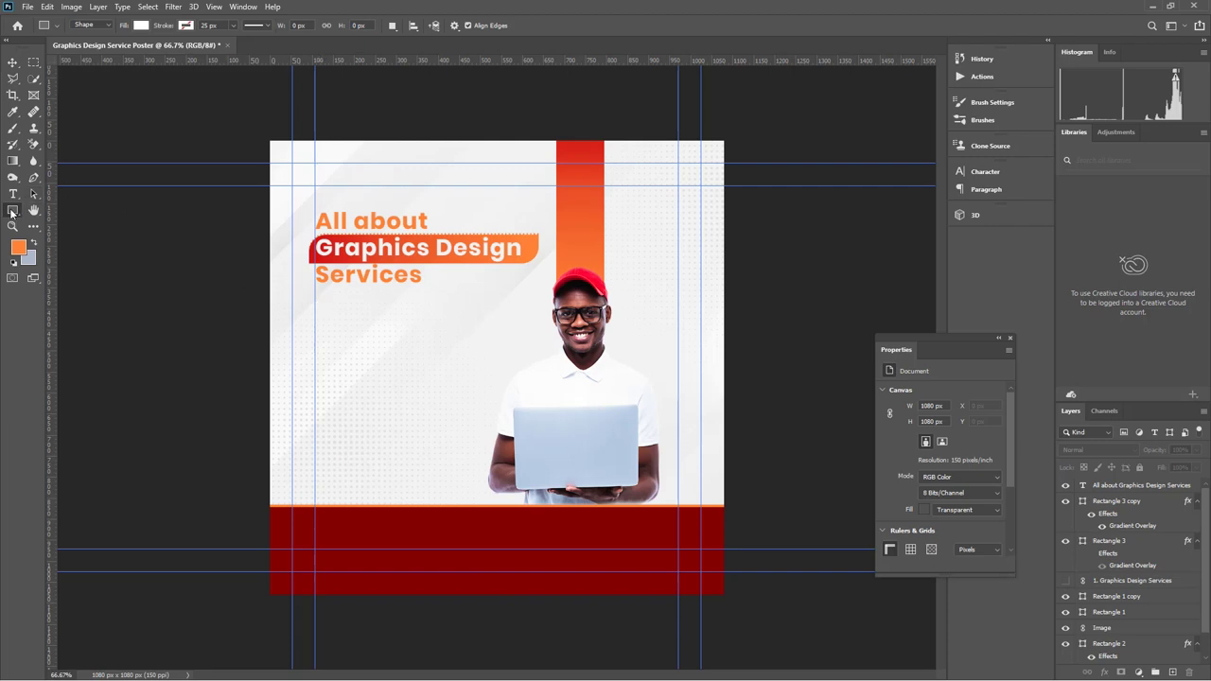
{"action": "right_click", "coordinate": [12, 213]}
{"action": "left_click", "coordinate": [63, 227]}
{"action": "left_click_drag", "start_coordinate": [309, 319], "coordinate": [430, 478]}
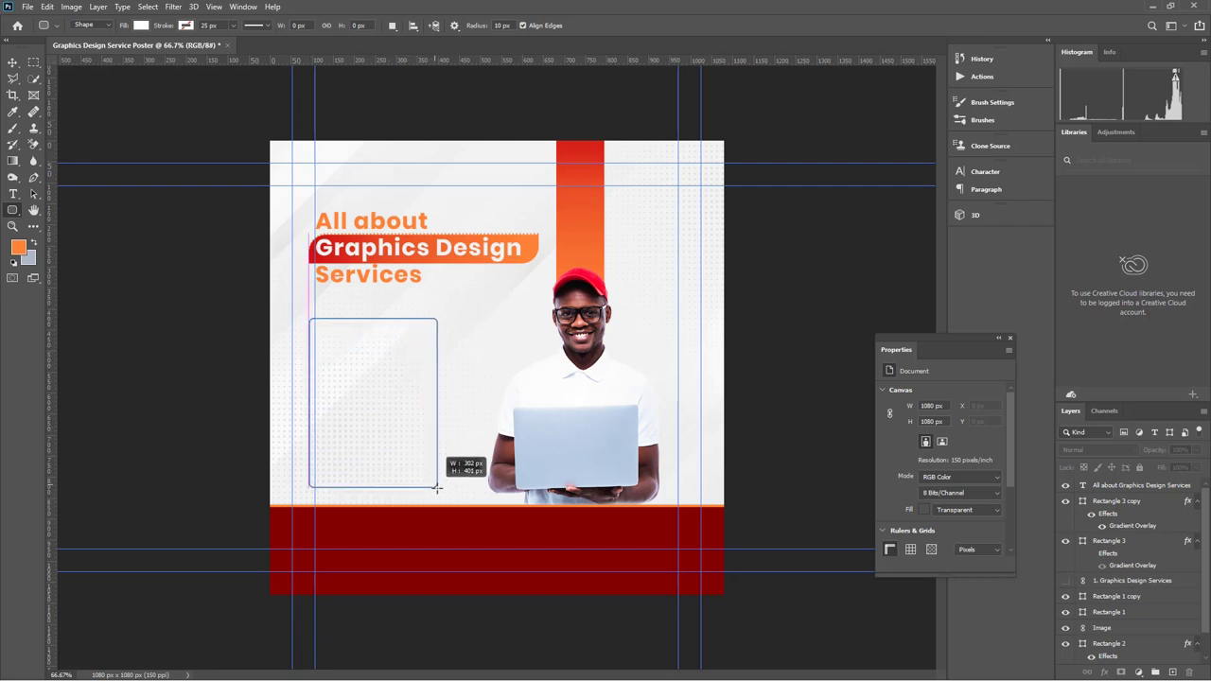
{"action": "left_click_drag", "start_coordinate": [430, 477], "coordinate": [440, 492]}
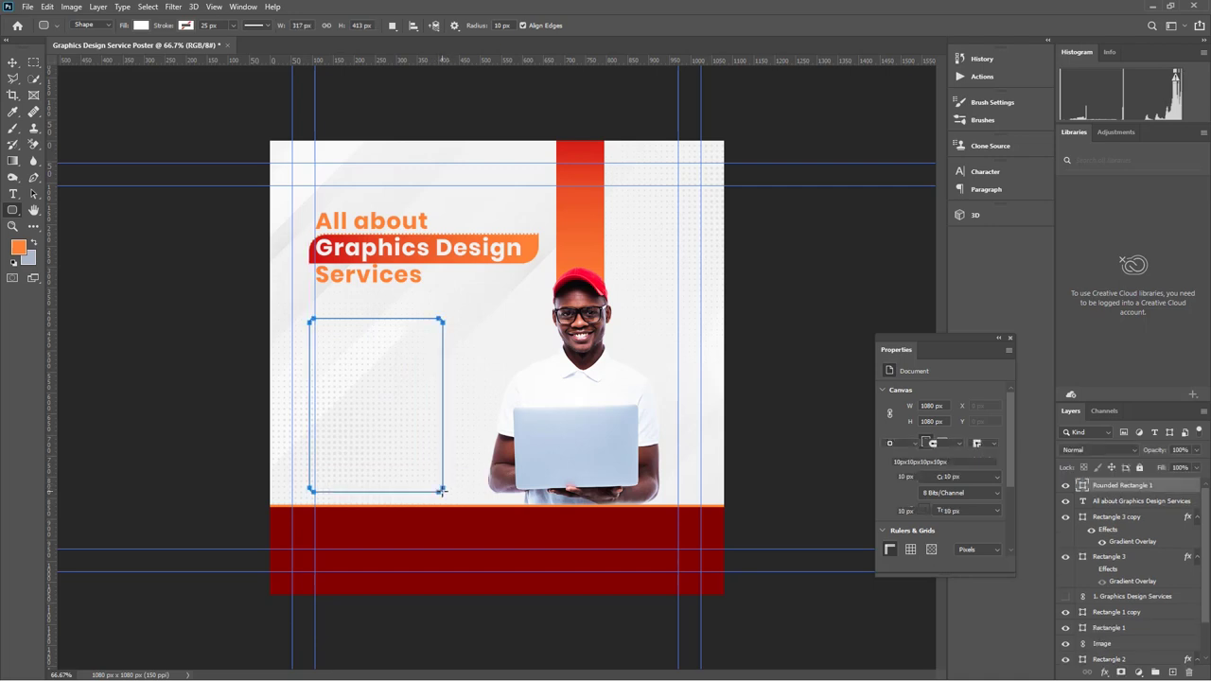
{"action": "left_click", "coordinate": [13, 65]}
{"action": "left_click_drag", "start_coordinate": [397, 419], "coordinate": [396, 411]}
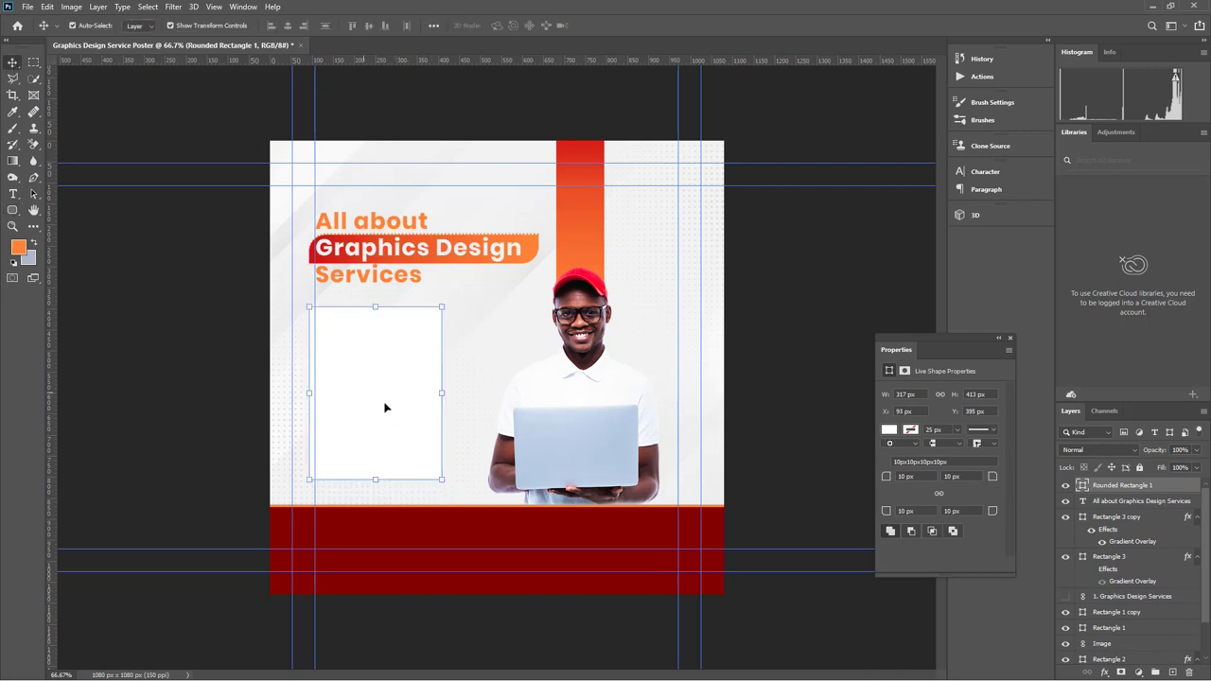
Give the box a 90° red-to-orange Gradient Overlay and show the reference poster again.
{"action": "left_click", "coordinate": [1112, 672]}
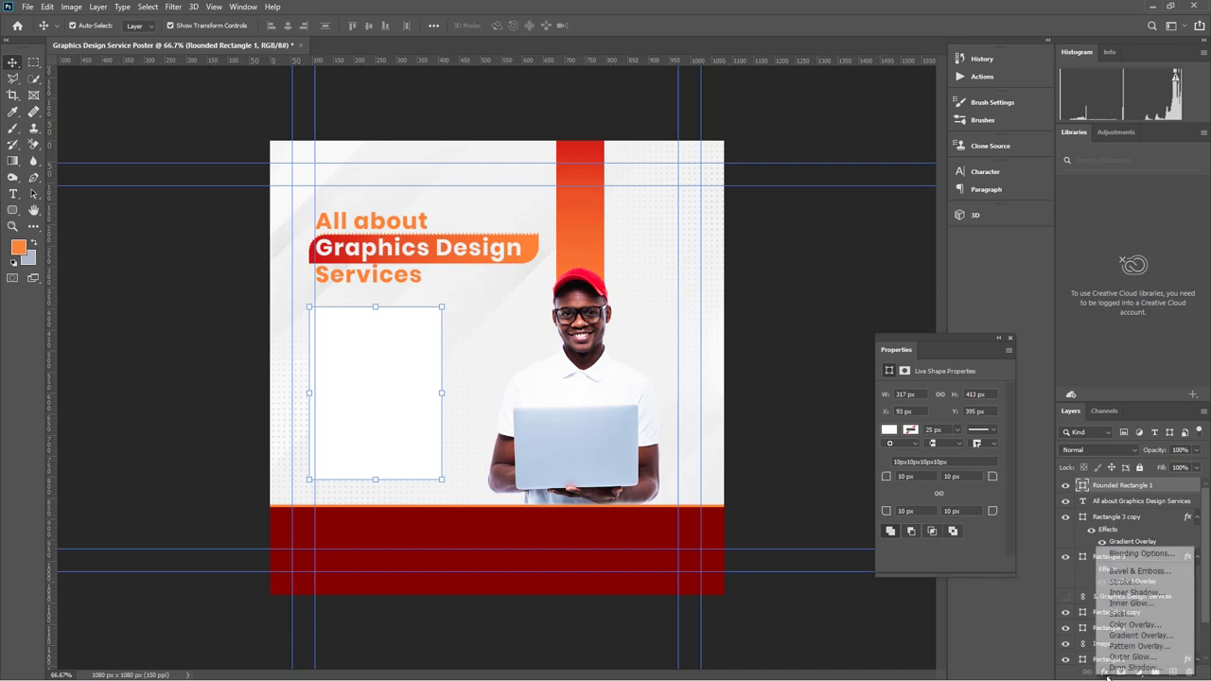
{"action": "left_click", "coordinate": [1131, 636]}
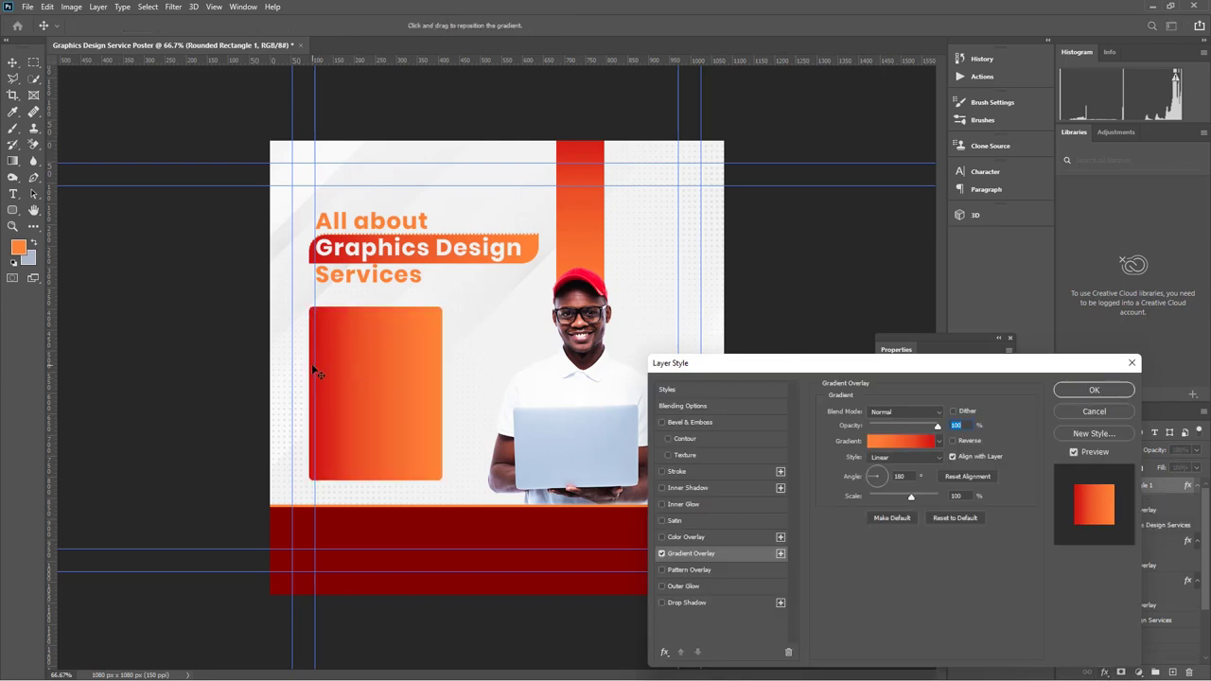
{"action": "left_click", "coordinate": [900, 476]}
{"action": "left_click", "coordinate": [1088, 391]}
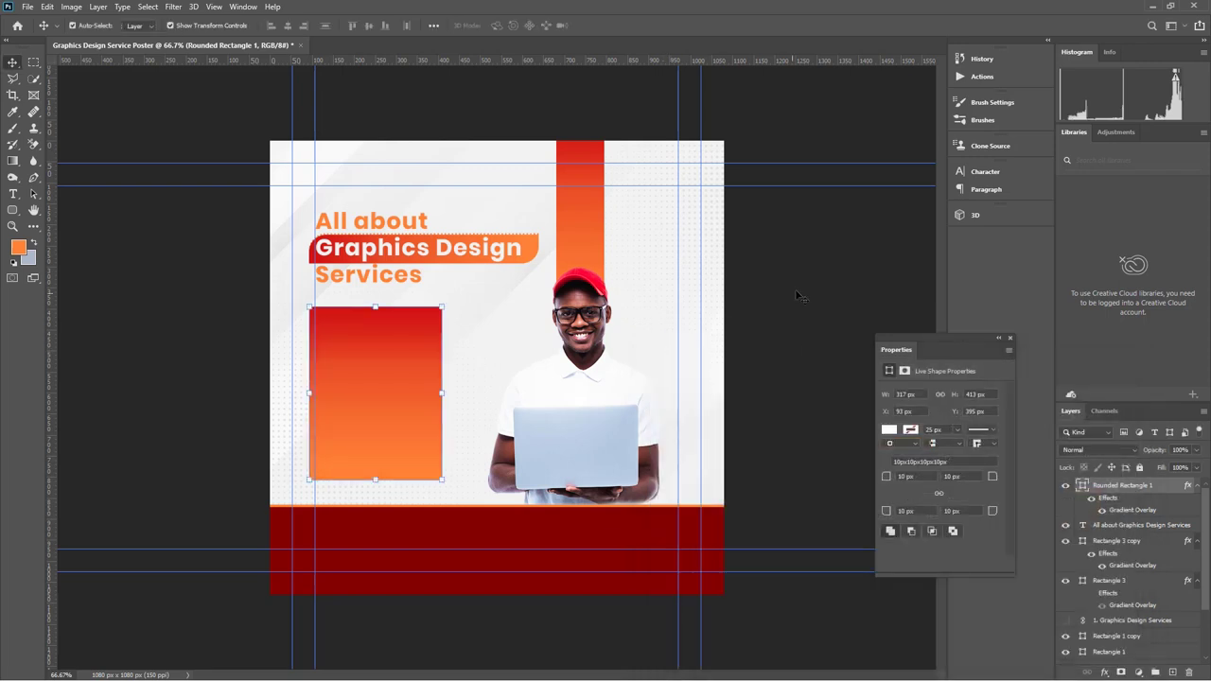
{"action": "left_click", "coordinate": [367, 368]}
{"action": "left_click", "coordinate": [367, 368]}
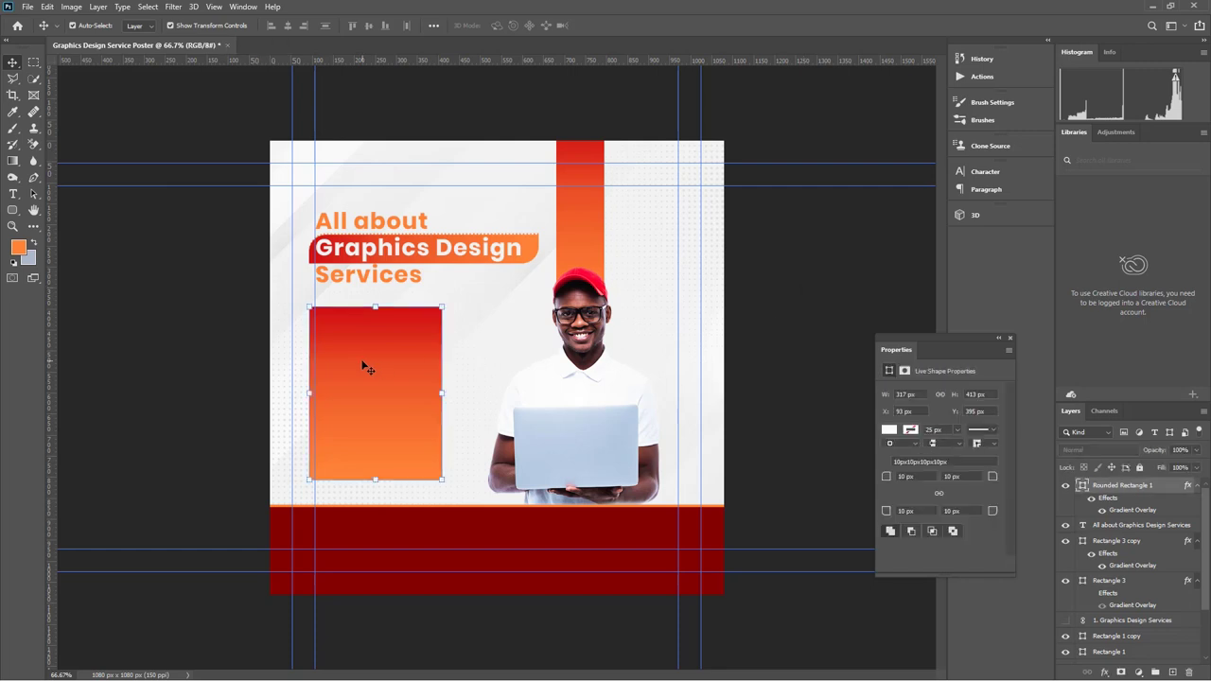
{"action": "left_click", "coordinate": [1066, 620]}
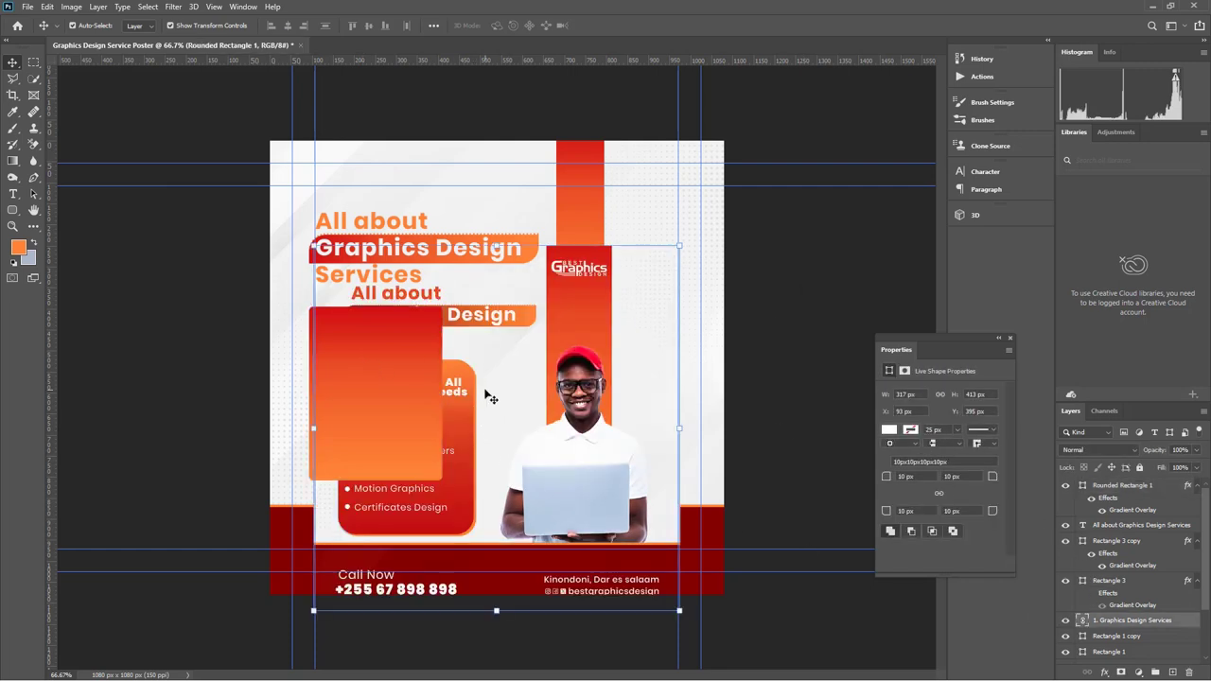
Move the reference poster to the right and reselect the rounded rectangle layer.
{"action": "left_click_drag", "start_coordinate": [478, 420], "coordinate": [593, 416]}
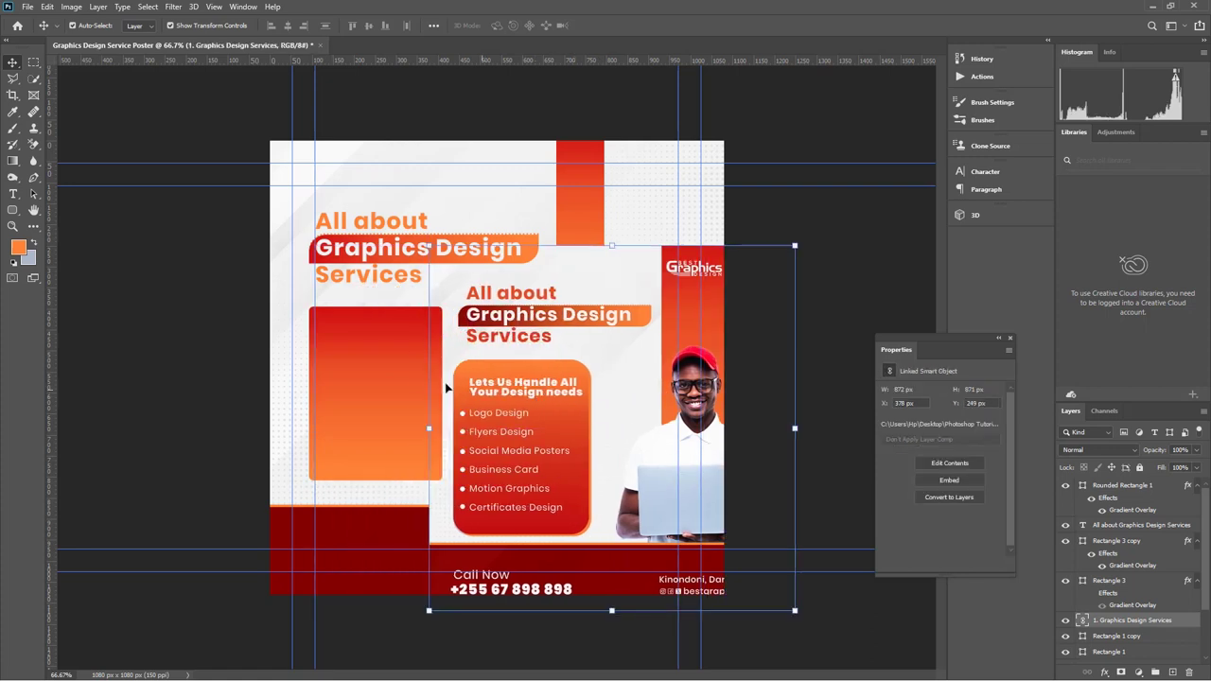
{"action": "left_click", "coordinate": [369, 349]}
{"action": "left_click", "coordinate": [14, 195]}
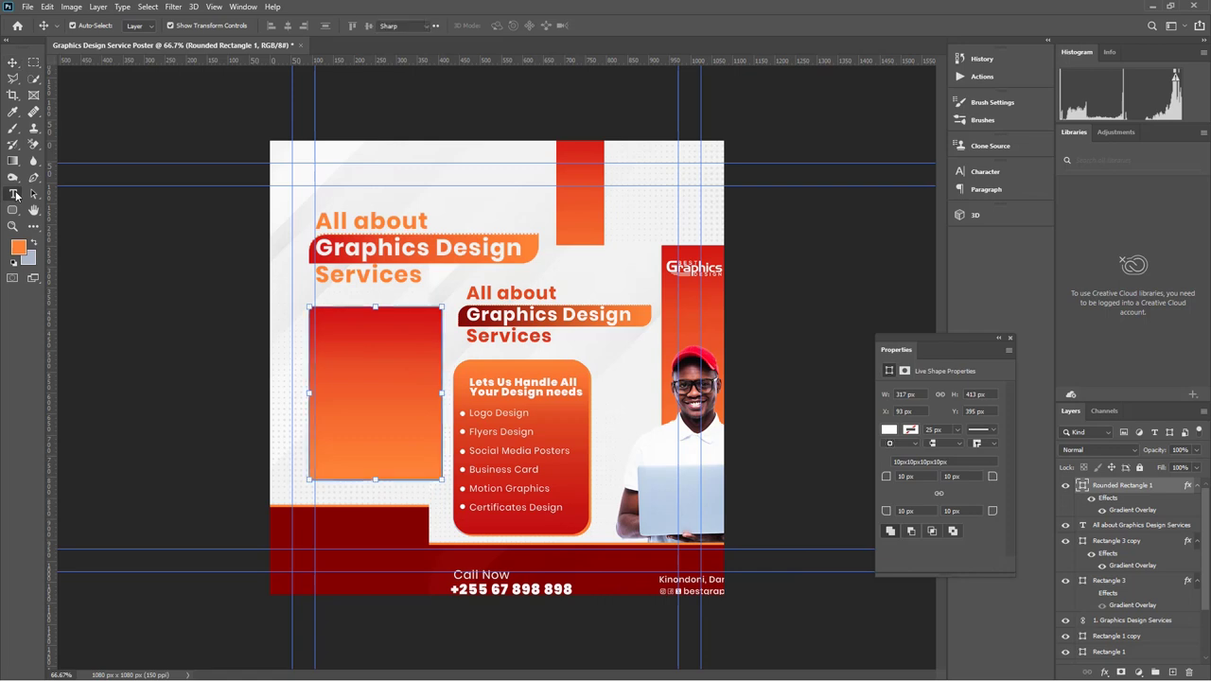
Type the orange headline 'Let us handle your Graphics design…' near the top of the canvas.
{"action": "left_click", "coordinate": [408, 173]}
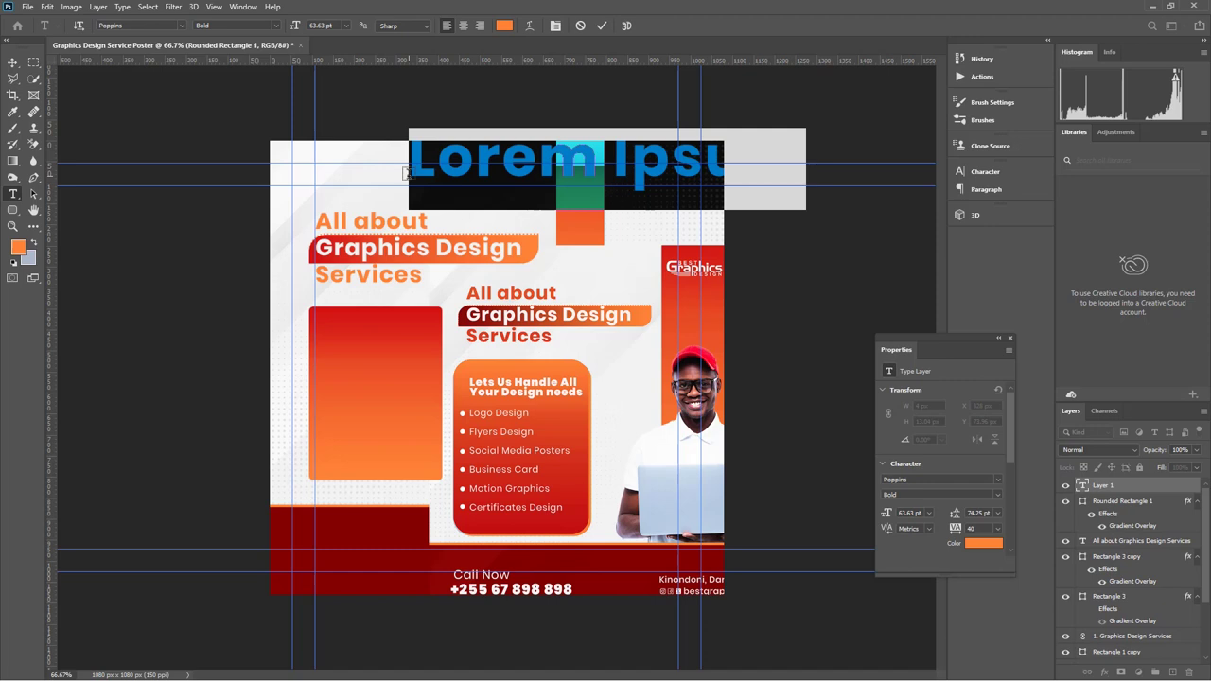
{"action": "type", "text": "L"}
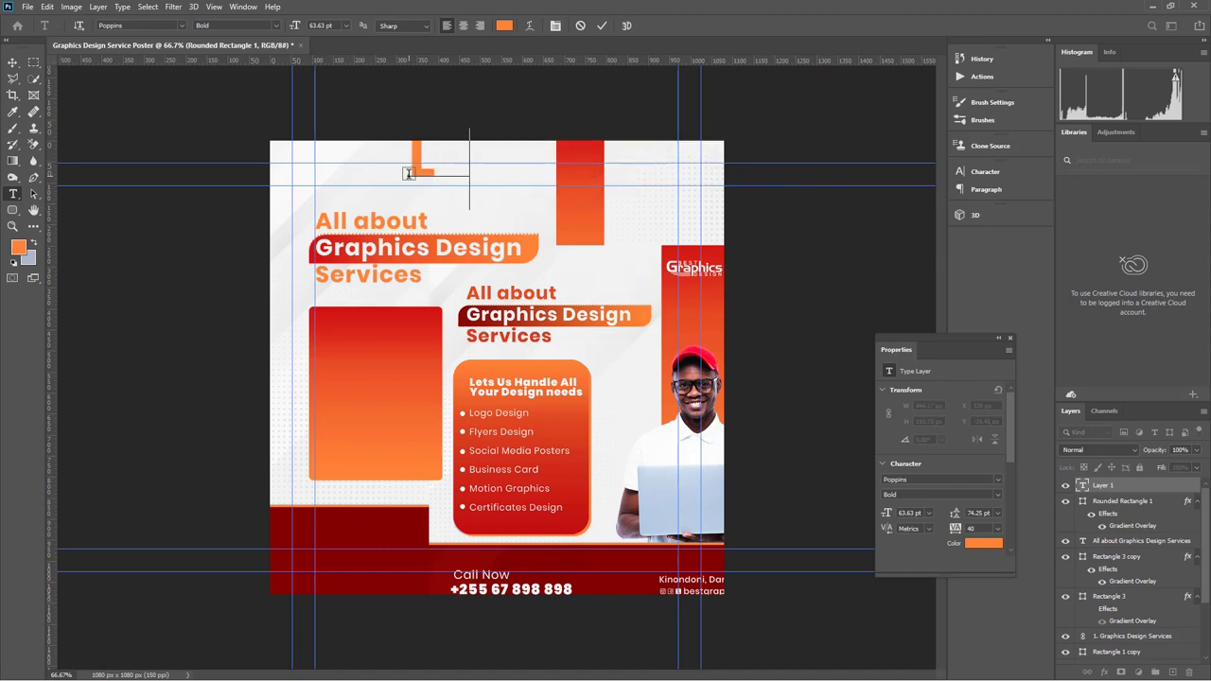
{"action": "type", "text": "E"}
{"action": "key", "text": "BackSpace"}
{"action": "type", "text": "et"}
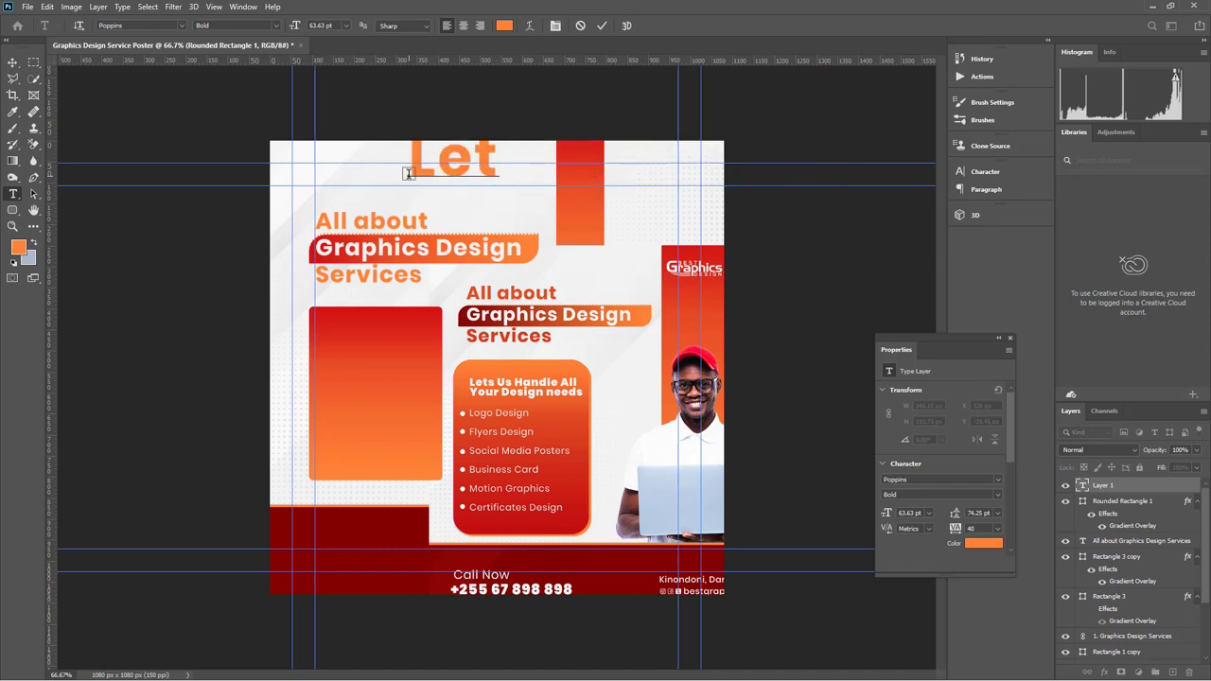
{"action": "type", "text": " us"}
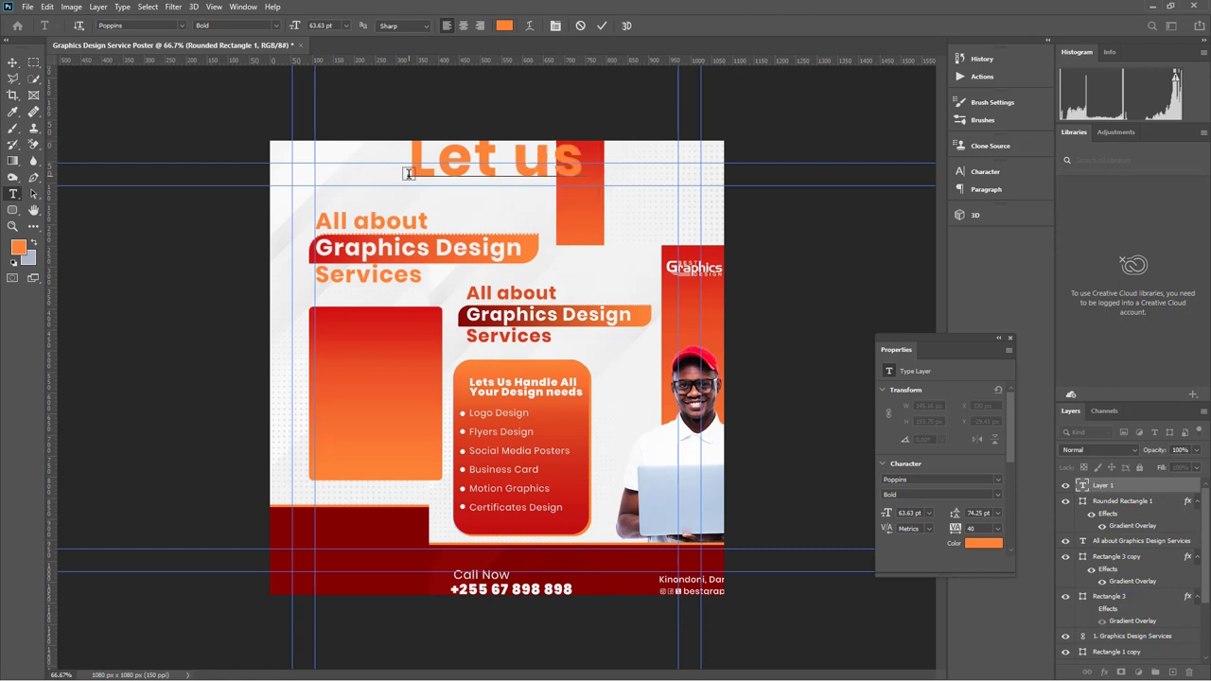
{"action": "type", "text": " hand"}
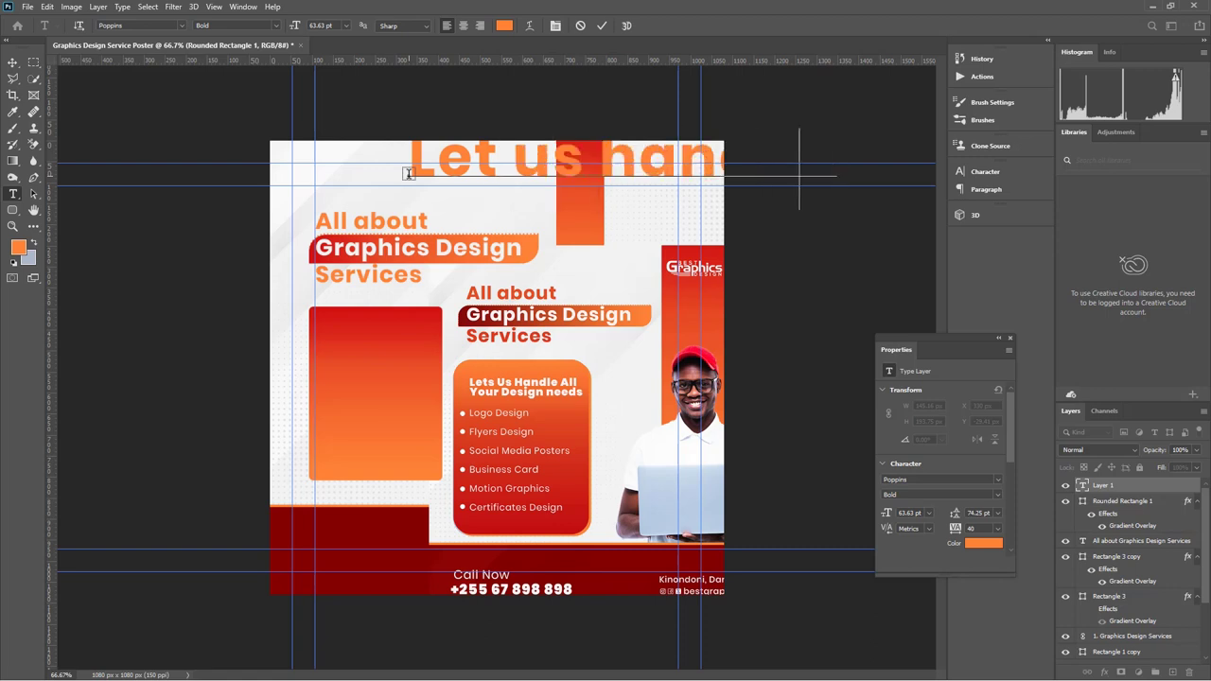
{"action": "key", "text": "BackSpace"}
{"action": "key", "text": "BackSpace"}
{"action": "key", "text": "BackSpace"}
{"action": "type", "text": "dle yo"}
{"action": "type", "text": "u"}
{"action": "type", "text": "Grap"}
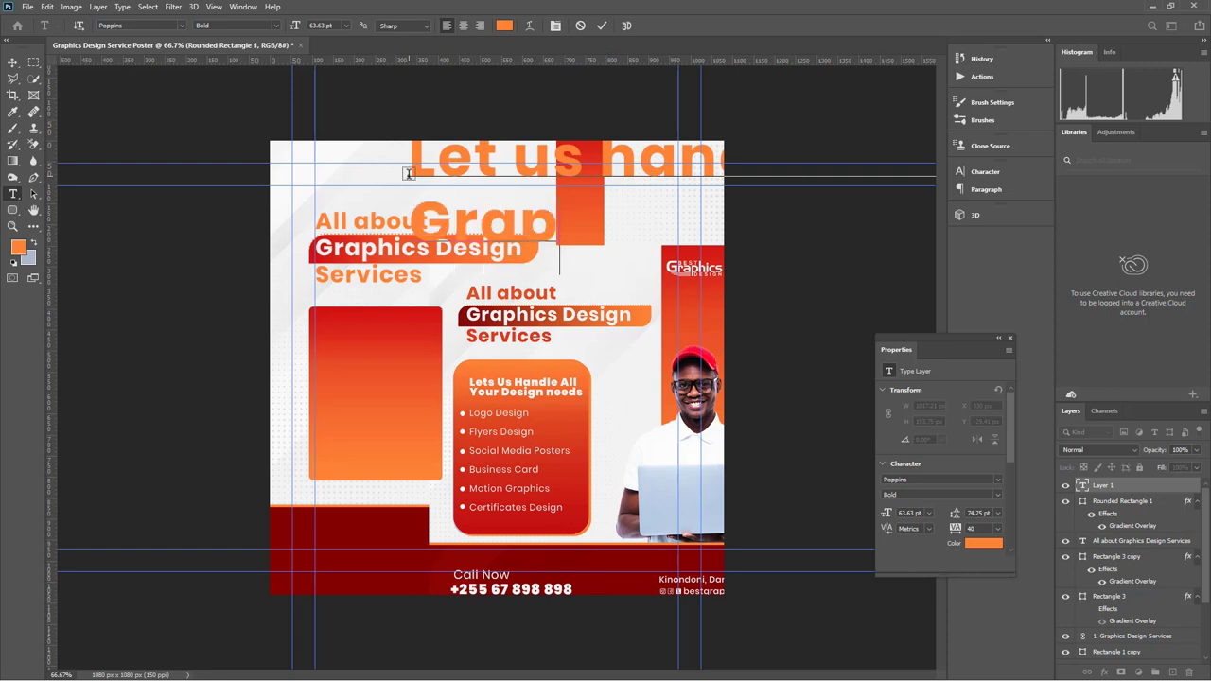
{"action": "type", "text": "hics "}
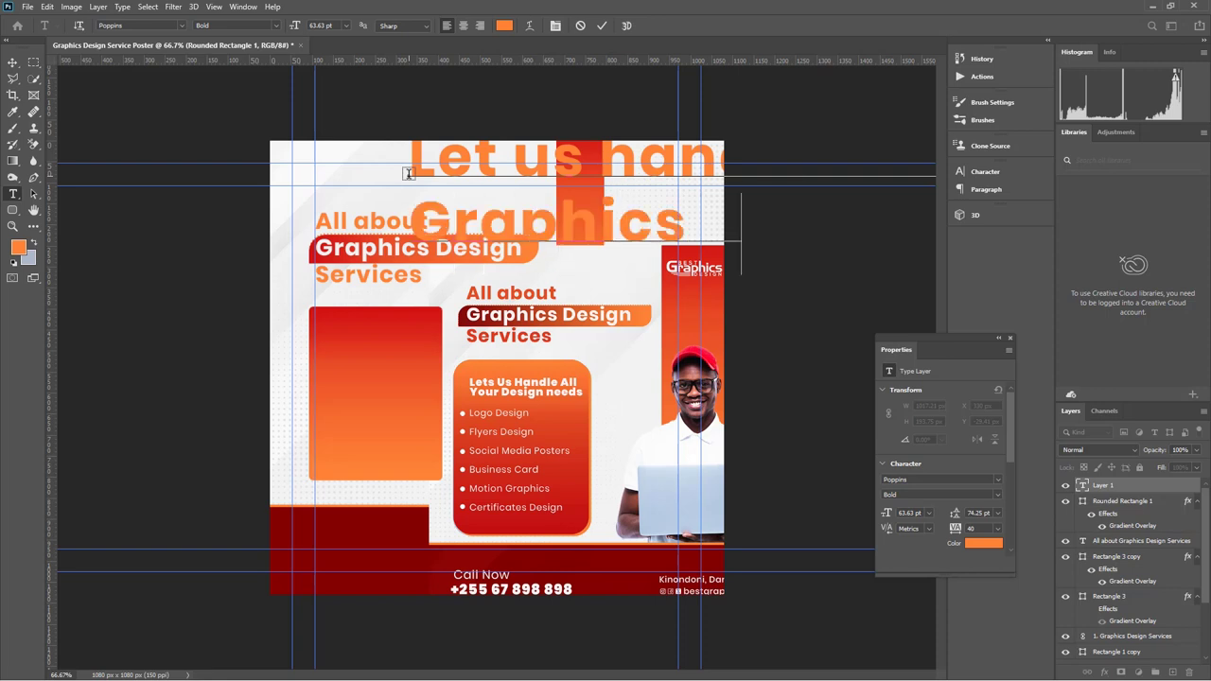
{"action": "type", "text": "design"}
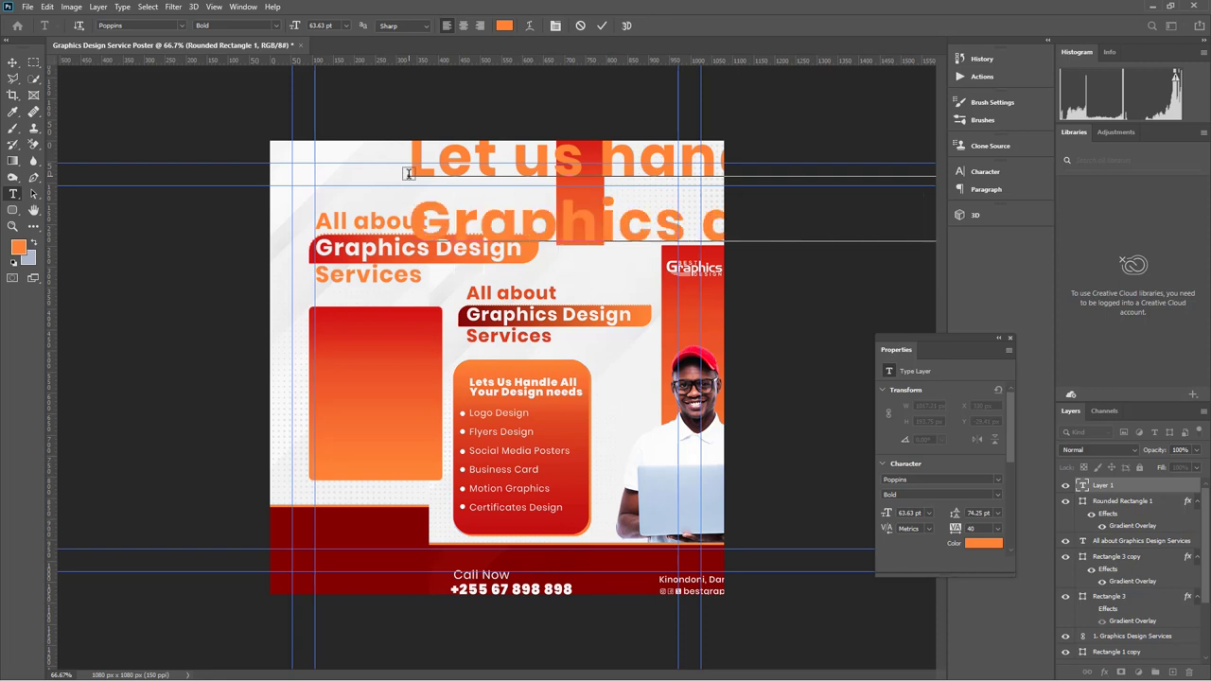
Scale the committed headline to about 15% (10.36 pt) atop the left orange box.
{"action": "left_click", "coordinate": [14, 62]}
{"action": "left_click_drag", "start_coordinate": [643, 227], "coordinate": [570, 292]}
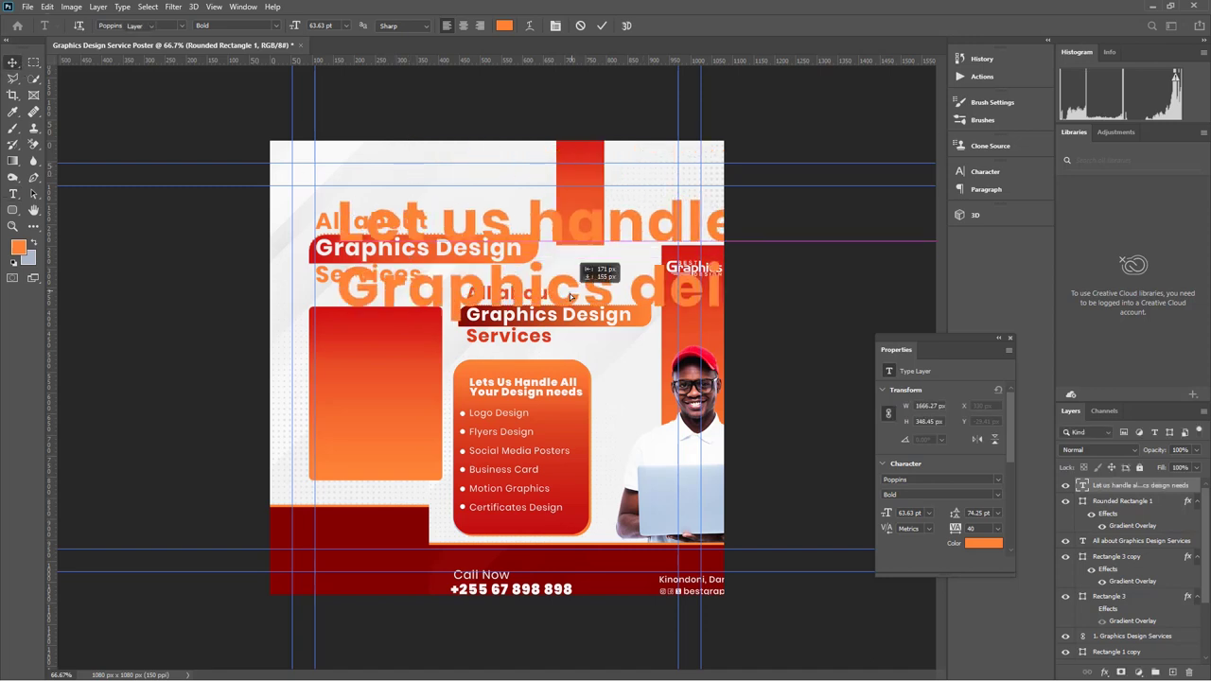
{"action": "key", "text": "ctrl+t"}
{"action": "left_click_drag", "start_coordinate": [337, 320], "coordinate": [567, 283]}
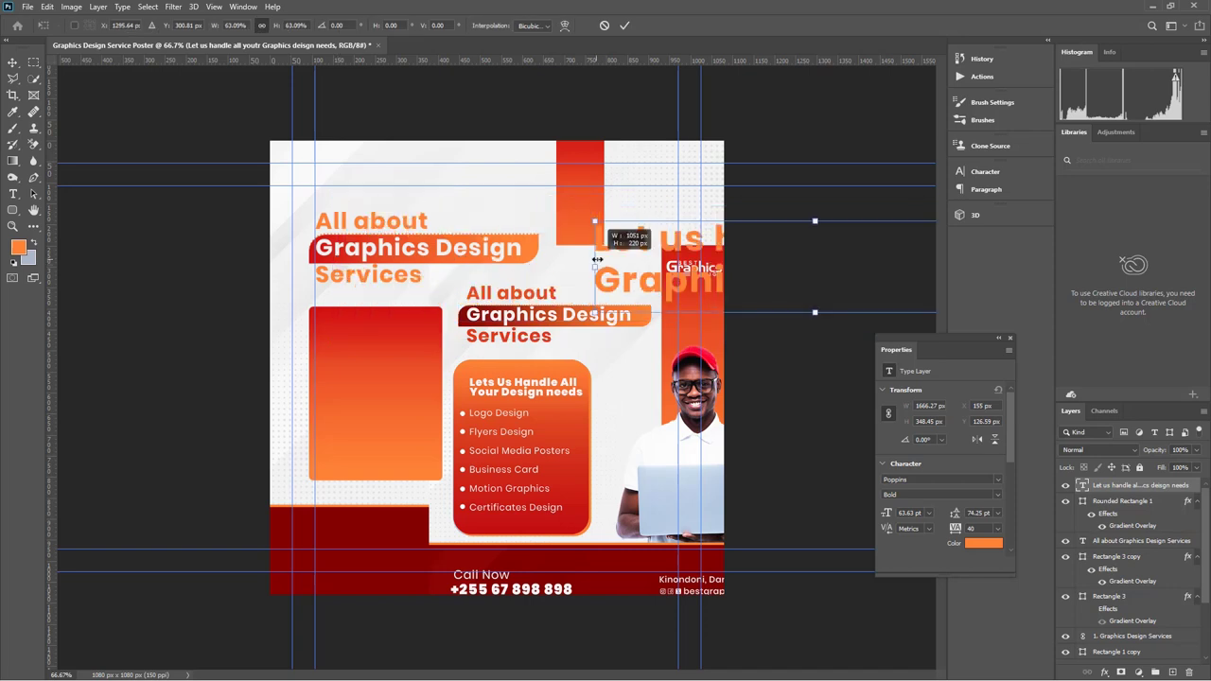
{"action": "left_click_drag", "start_coordinate": [700, 274], "coordinate": [560, 296]}
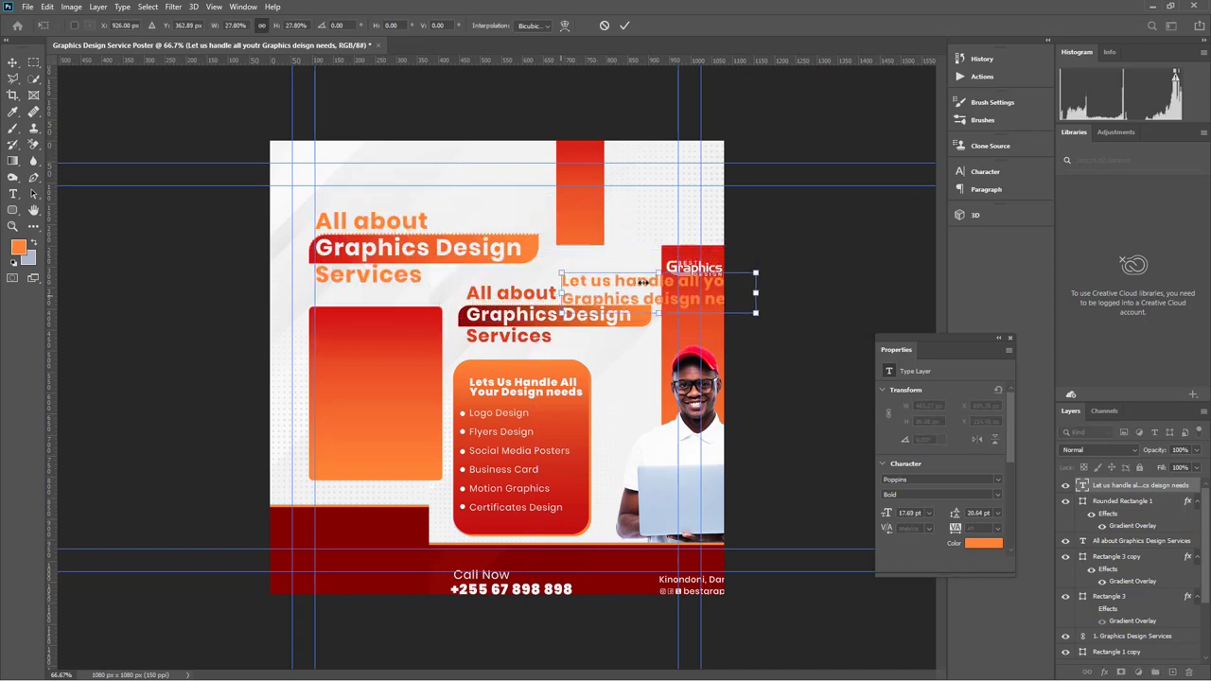
{"action": "left_click_drag", "start_coordinate": [560, 296], "coordinate": [409, 323]}
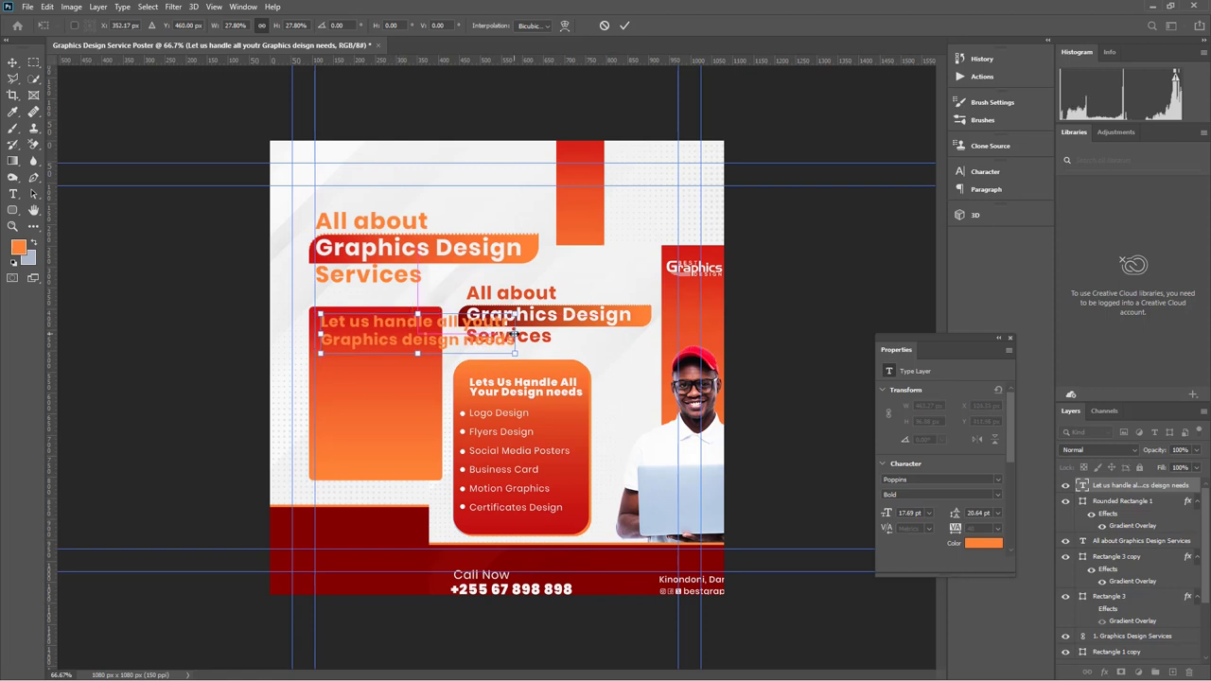
{"action": "left_click_drag", "start_coordinate": [514, 333], "coordinate": [437, 335]}
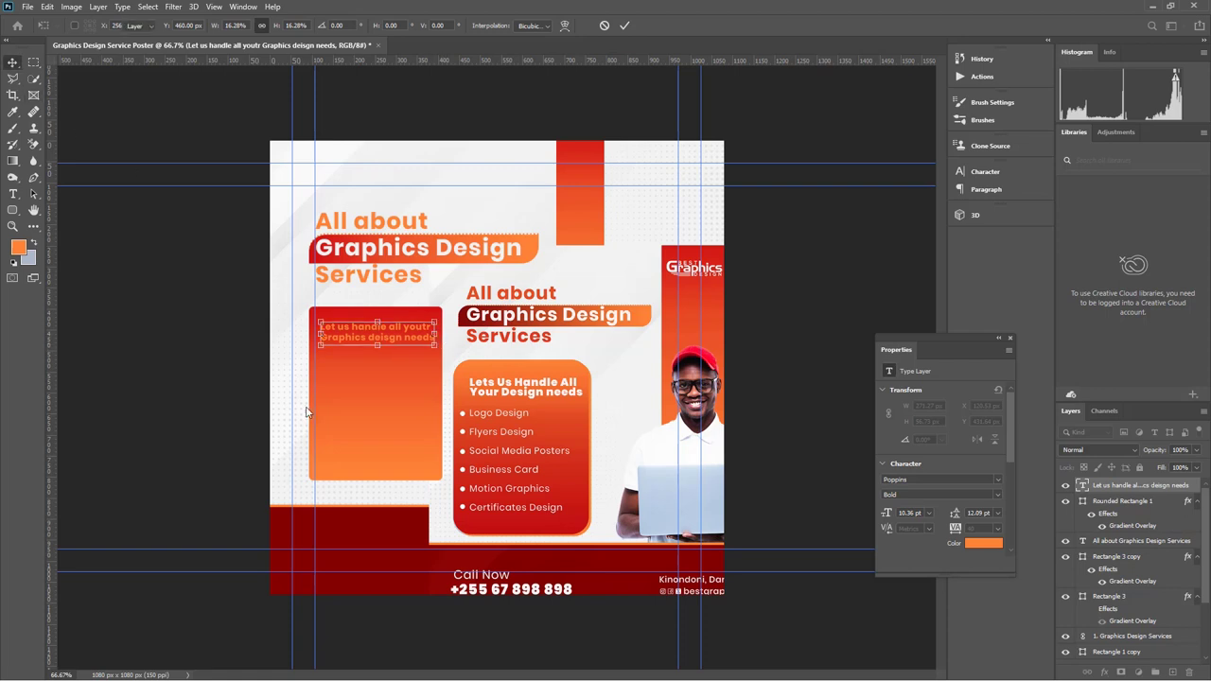
{"action": "key", "text": "Return"}
{"action": "key", "text": "ctrl+plus"}
Move the small headline up about 13 px.
{"action": "scroll", "coordinate": [341, 384], "scroll_direction": "down", "scroll_amount": 1}
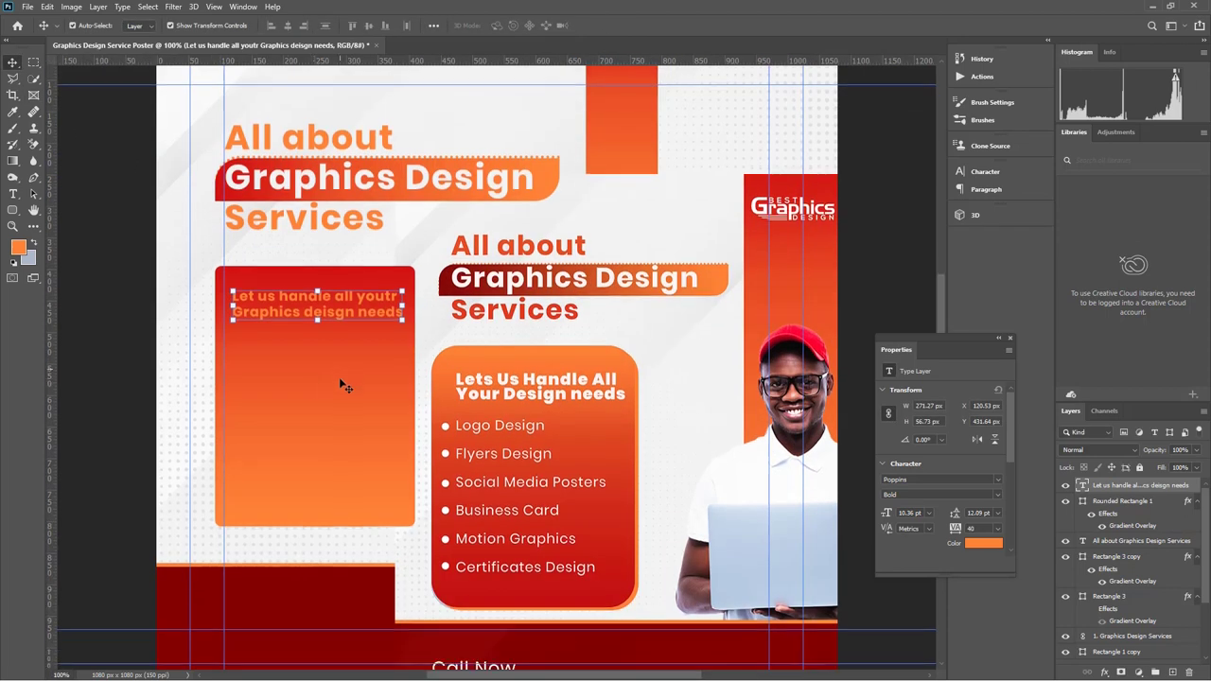
{"action": "scroll", "coordinate": [333, 245], "scroll_direction": "down", "scroll_amount": 3}
{"action": "key", "text": "ctrl+t"}
{"action": "left_click_drag", "start_coordinate": [320, 269], "coordinate": [318, 260]}
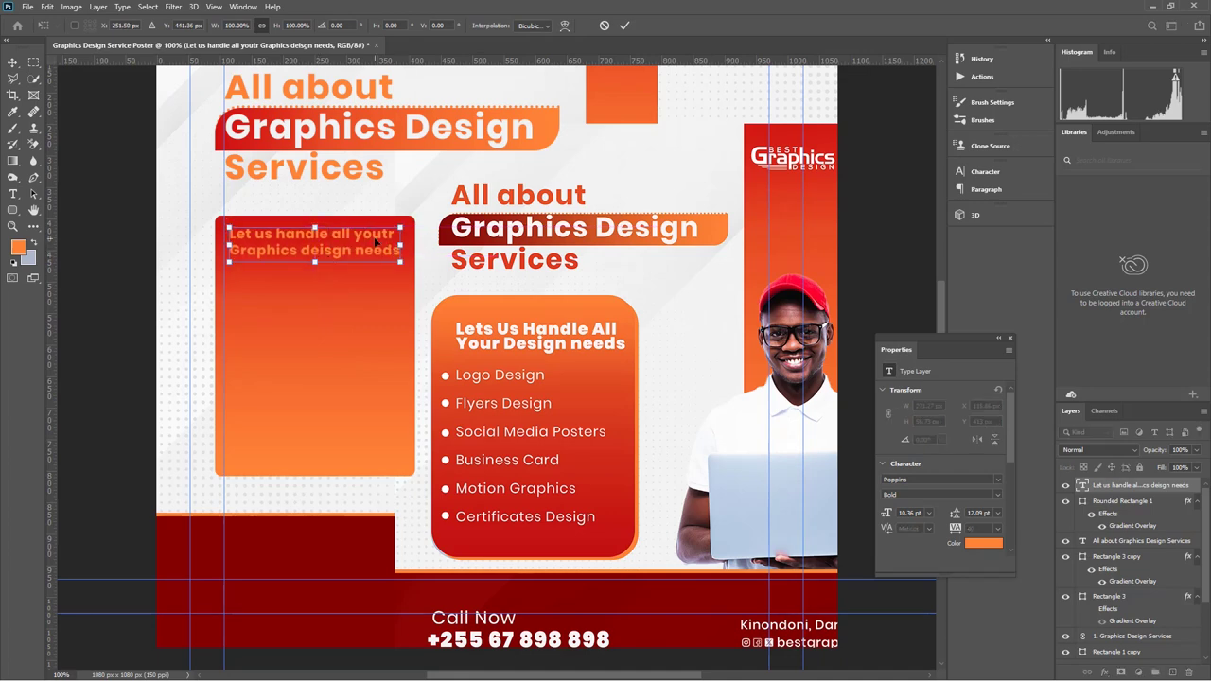
{"action": "key", "text": "Return"}
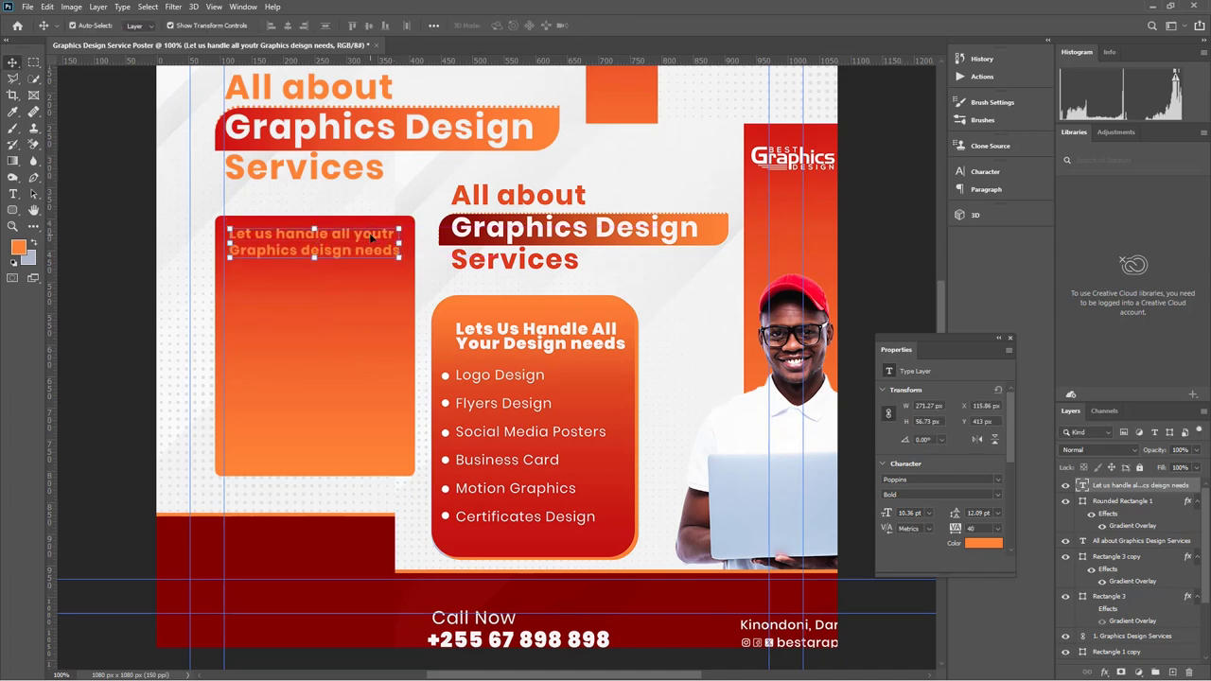
Correct the 'youtr' typo to 'your' in the headline.
{"action": "double_click", "coordinate": [388, 237]}
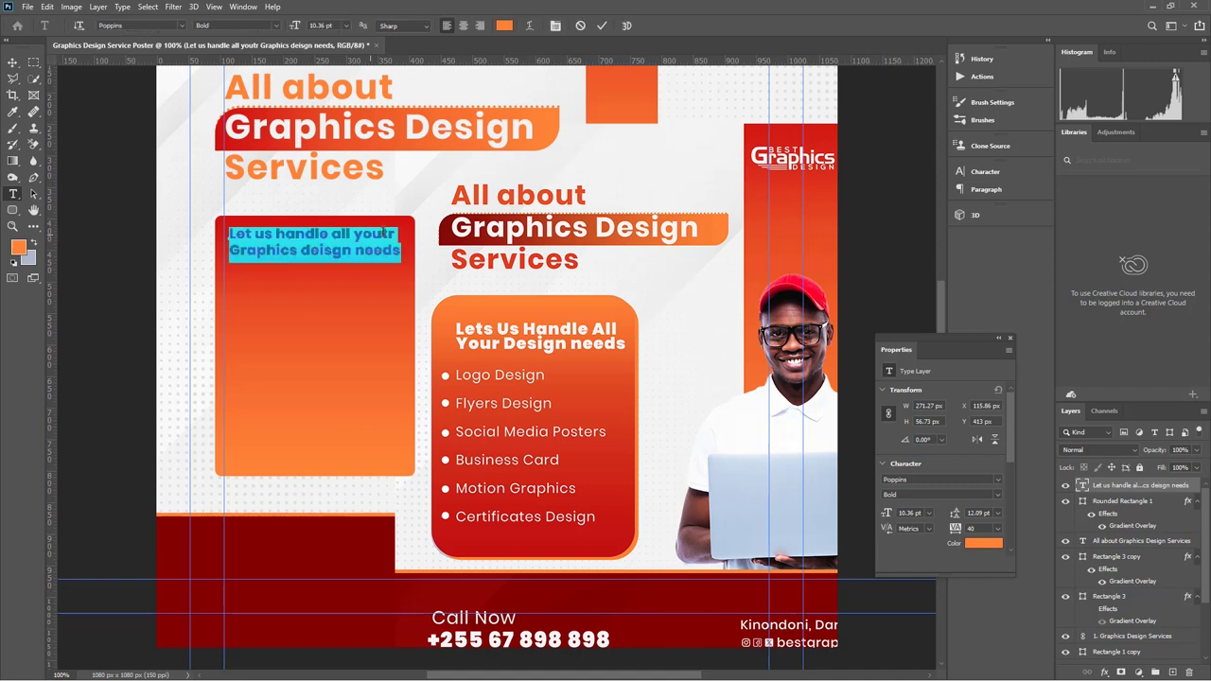
{"action": "left_click", "coordinate": [387, 234]}
{"action": "key", "text": "BackSpace"}
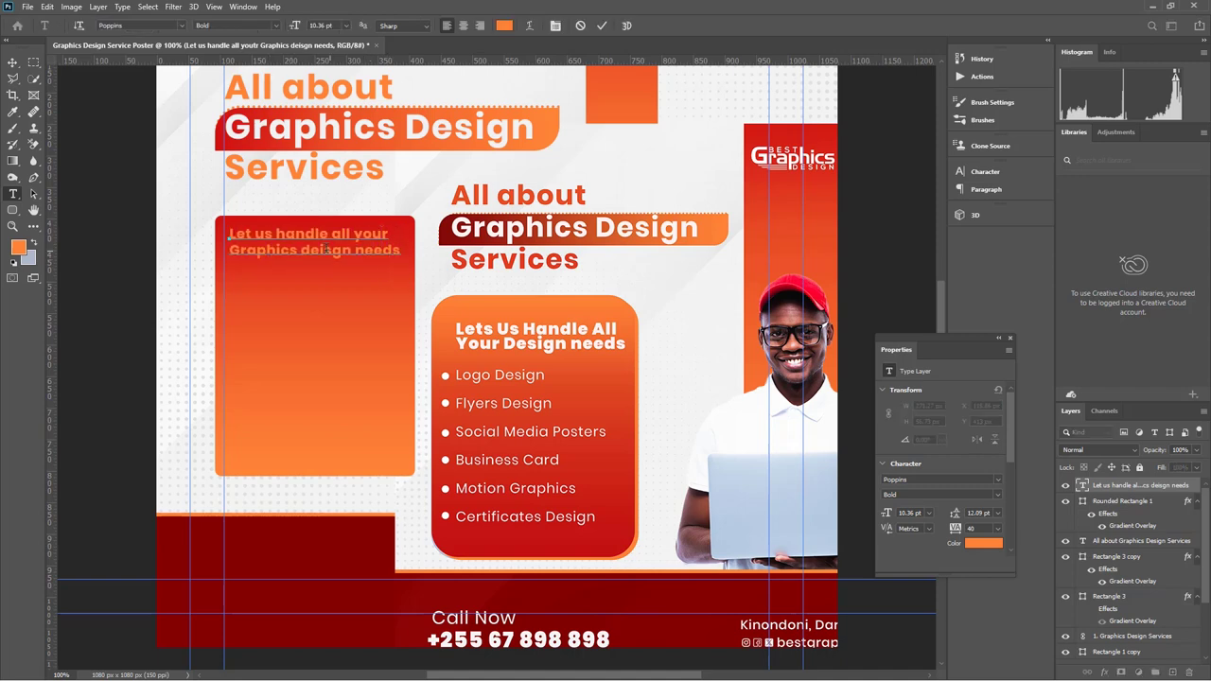
{"action": "key", "text": "ctrl+a"}
Set the whole headline to Poppins Black in white.
{"action": "left_click", "coordinate": [278, 27]}
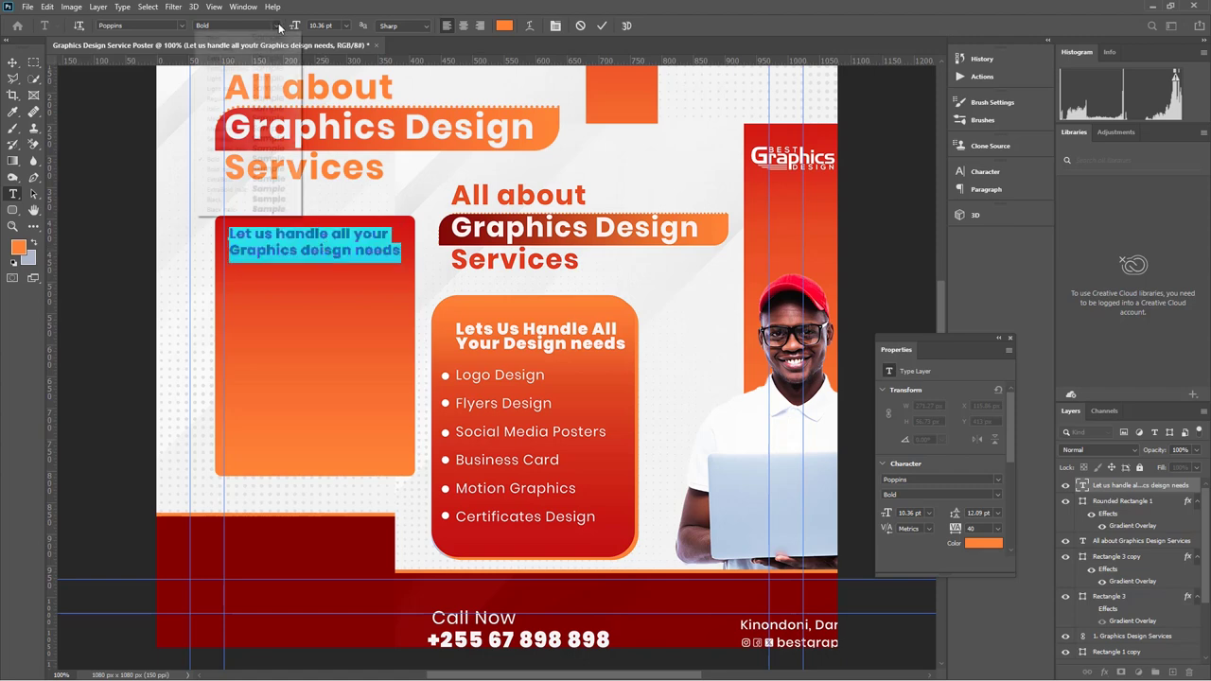
{"action": "left_click", "coordinate": [225, 202]}
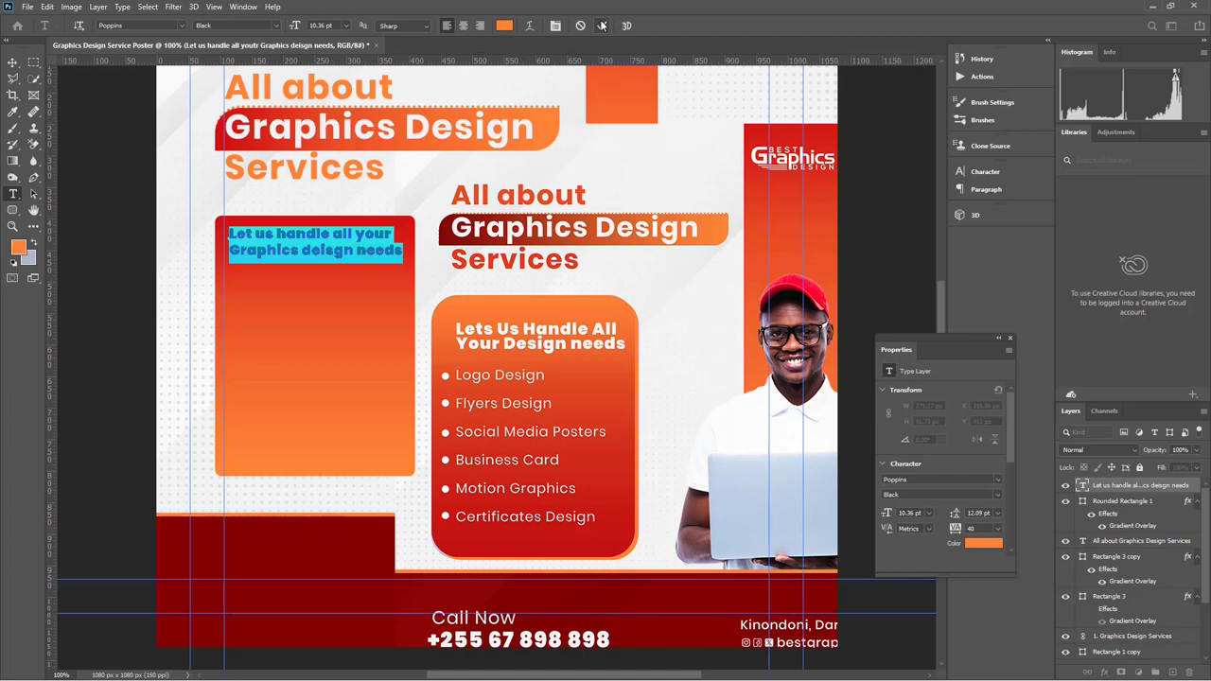
{"action": "left_click", "coordinate": [504, 25]}
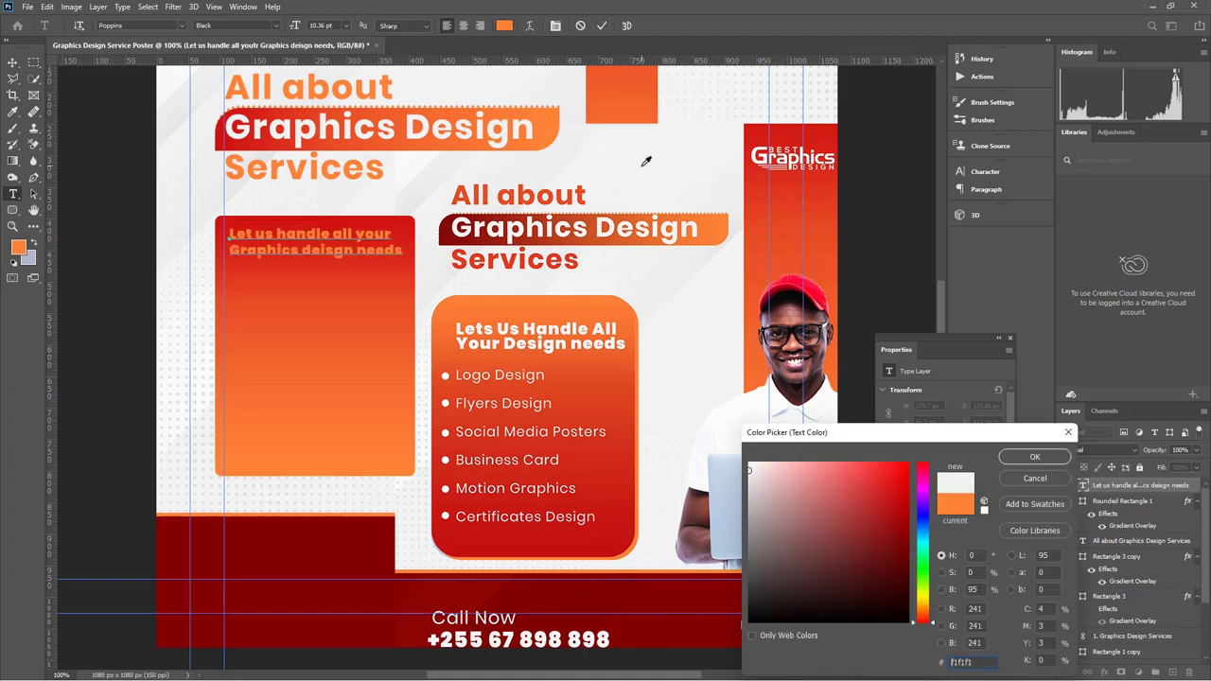
{"action": "left_click", "coordinate": [1035, 457]}
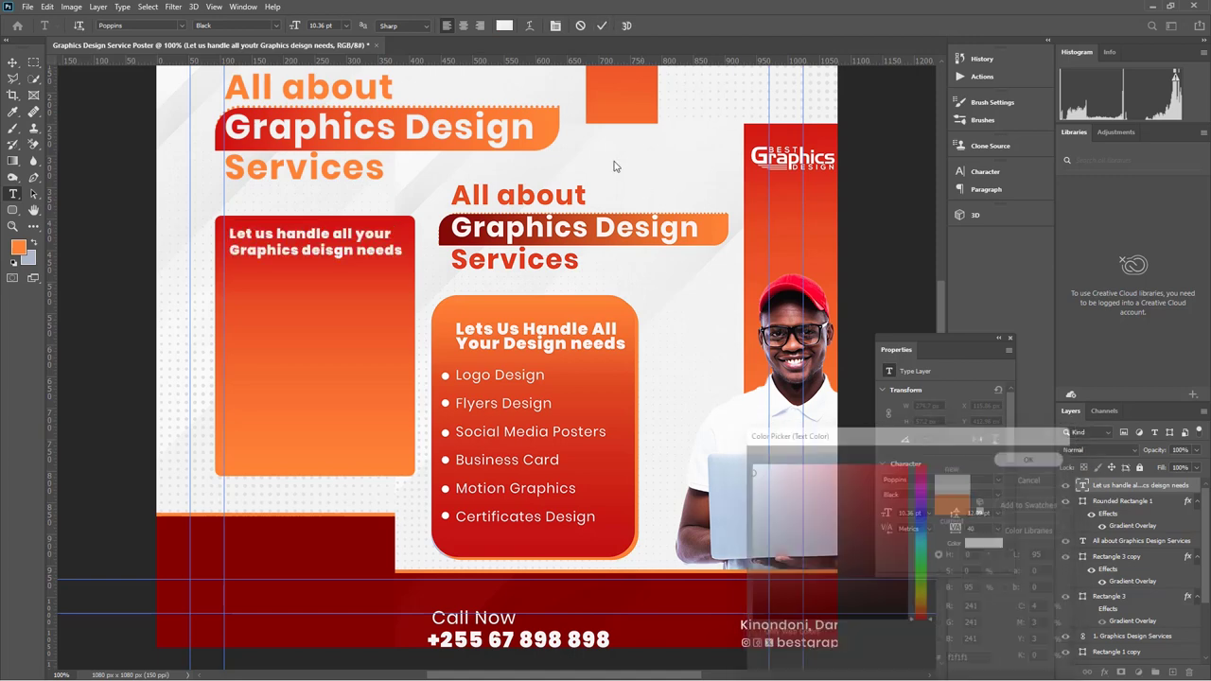
{"action": "left_click", "coordinate": [602, 25]}
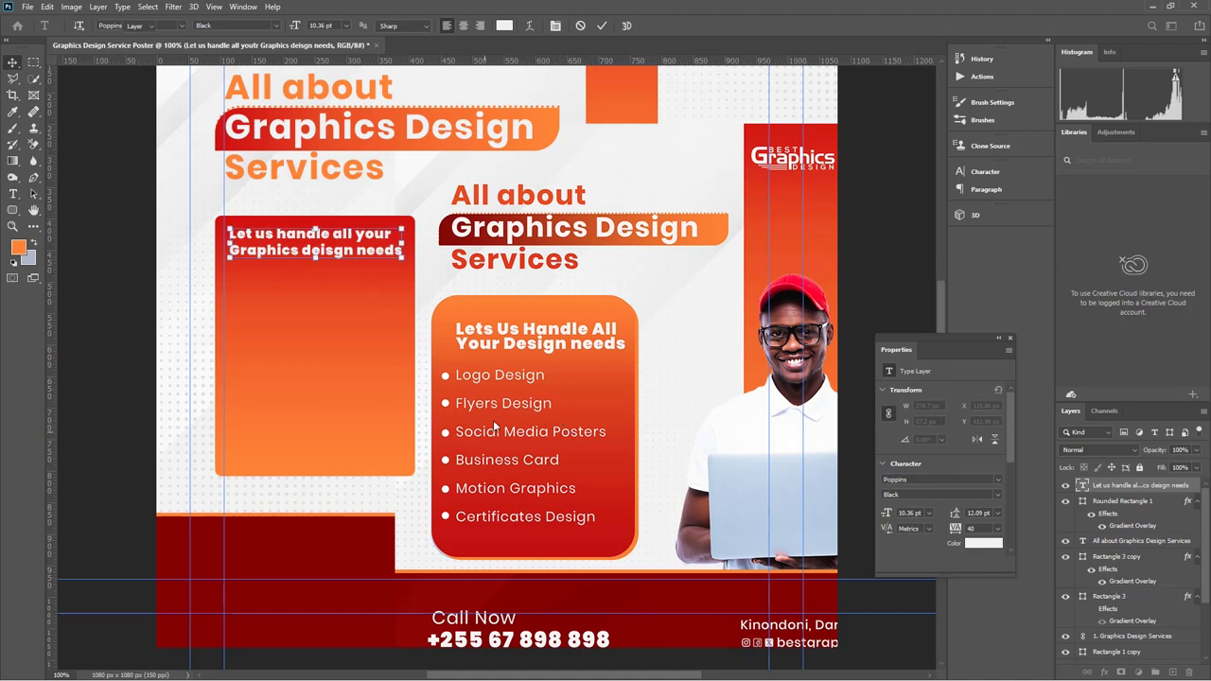
{"action": "key", "text": "v"}
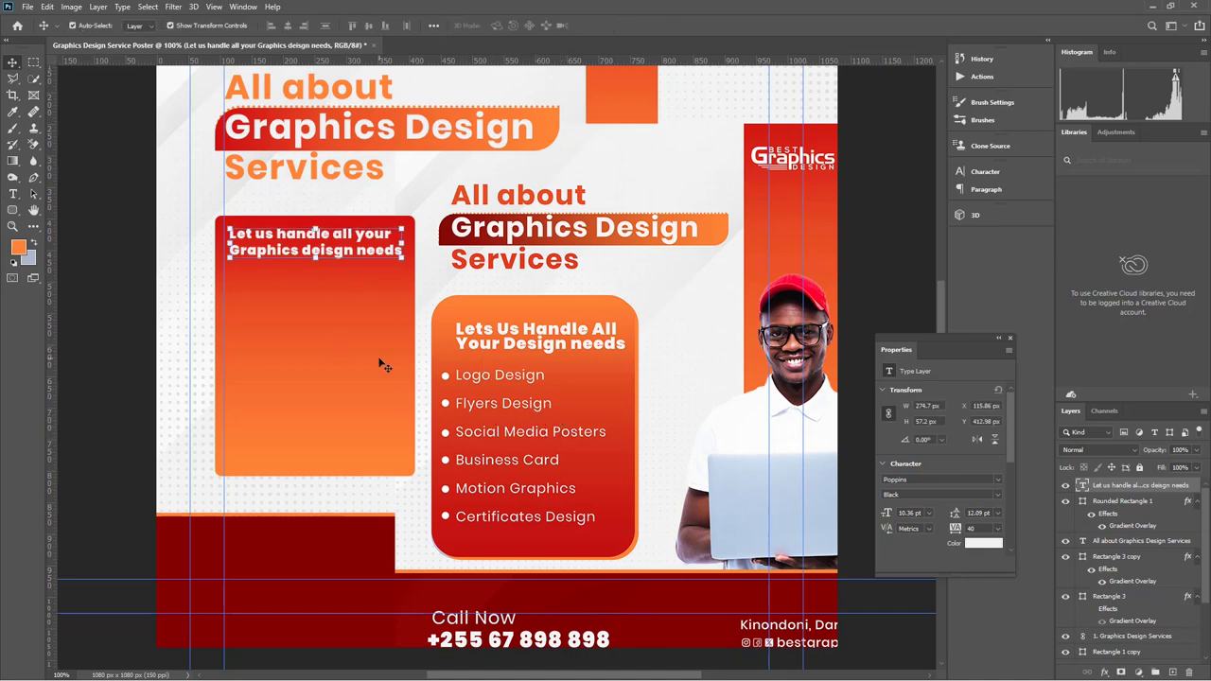
{"action": "left_click", "coordinate": [13, 194]}
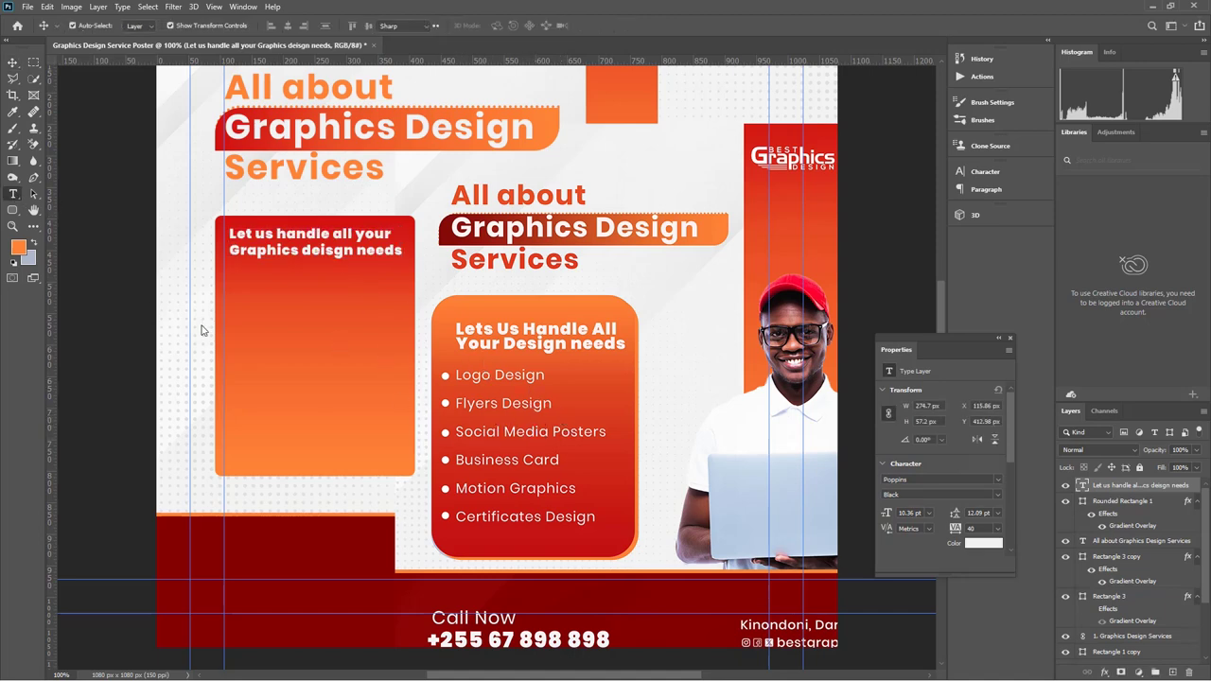
Type the services list: Logo Design, Flyers Design, Social Media, Business card, Motion Graphics.
{"action": "left_click", "coordinate": [240, 288]}
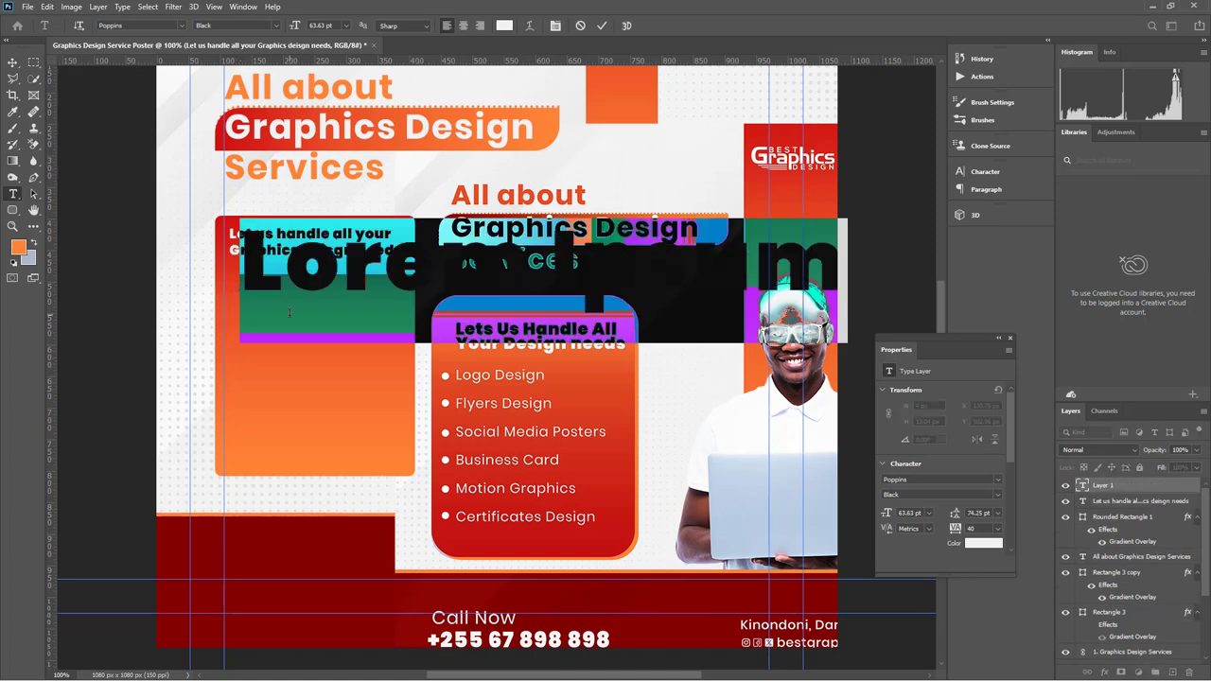
{"action": "type", "text": "Logo "}
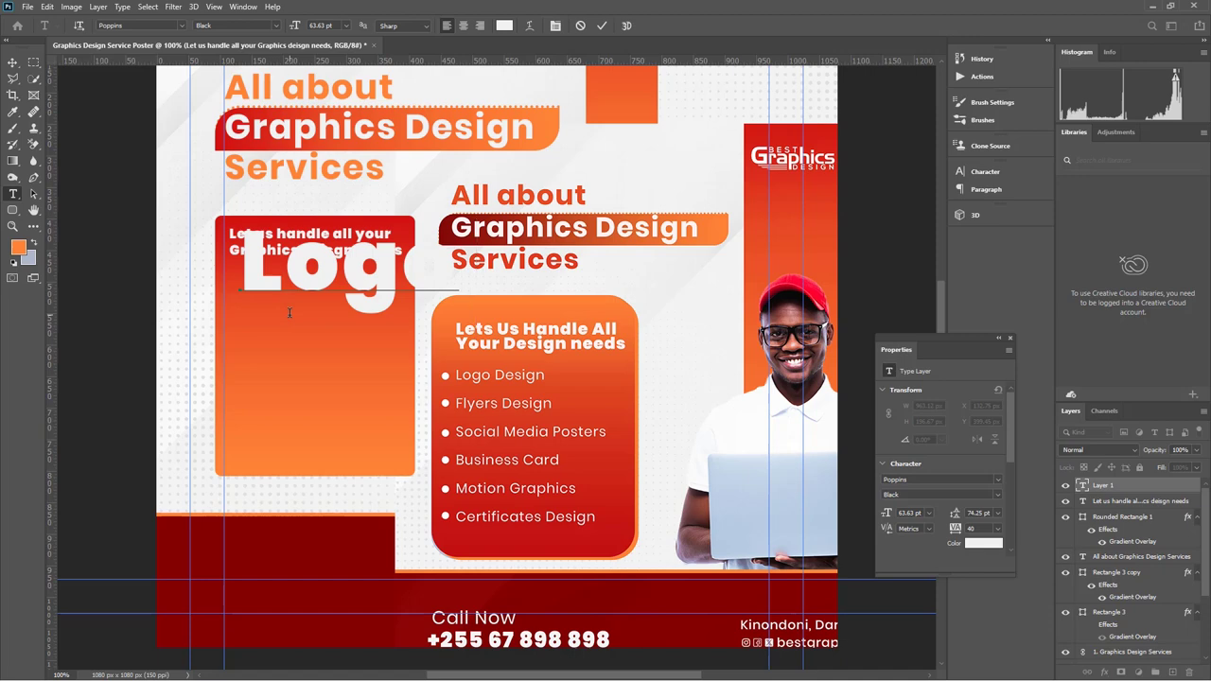
{"action": "type", "text": "Desi"}
{"action": "type", "text": "gn "}
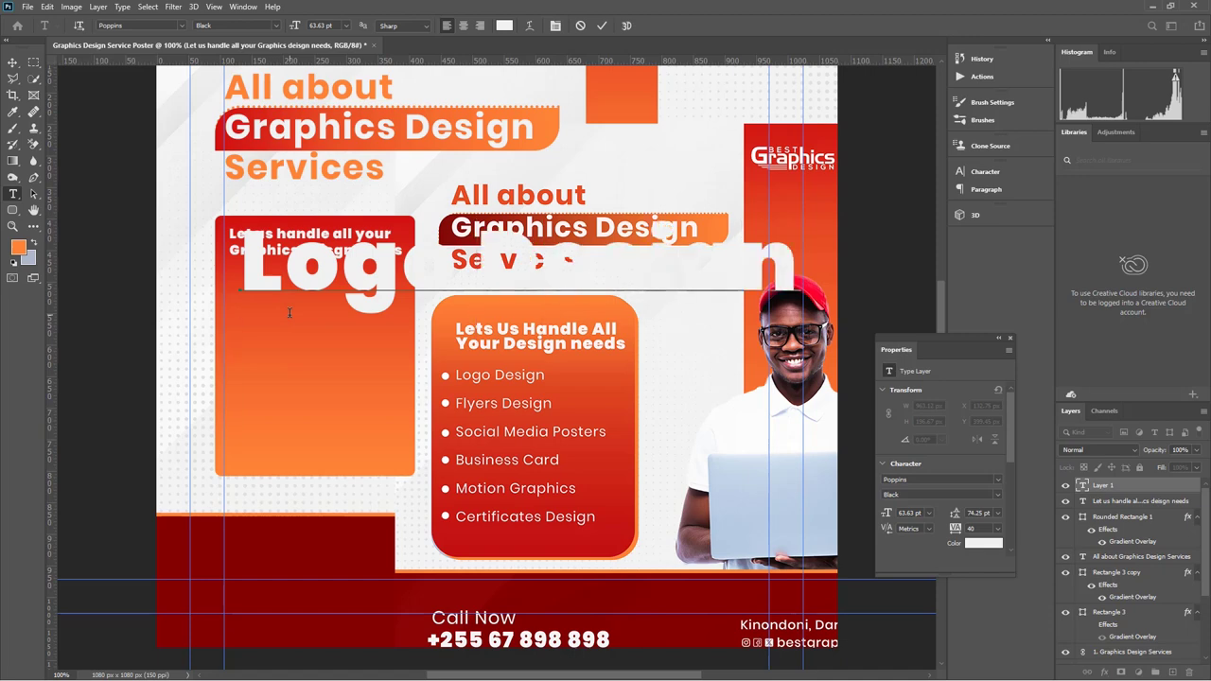
{"action": "type", "text": "Fl"}
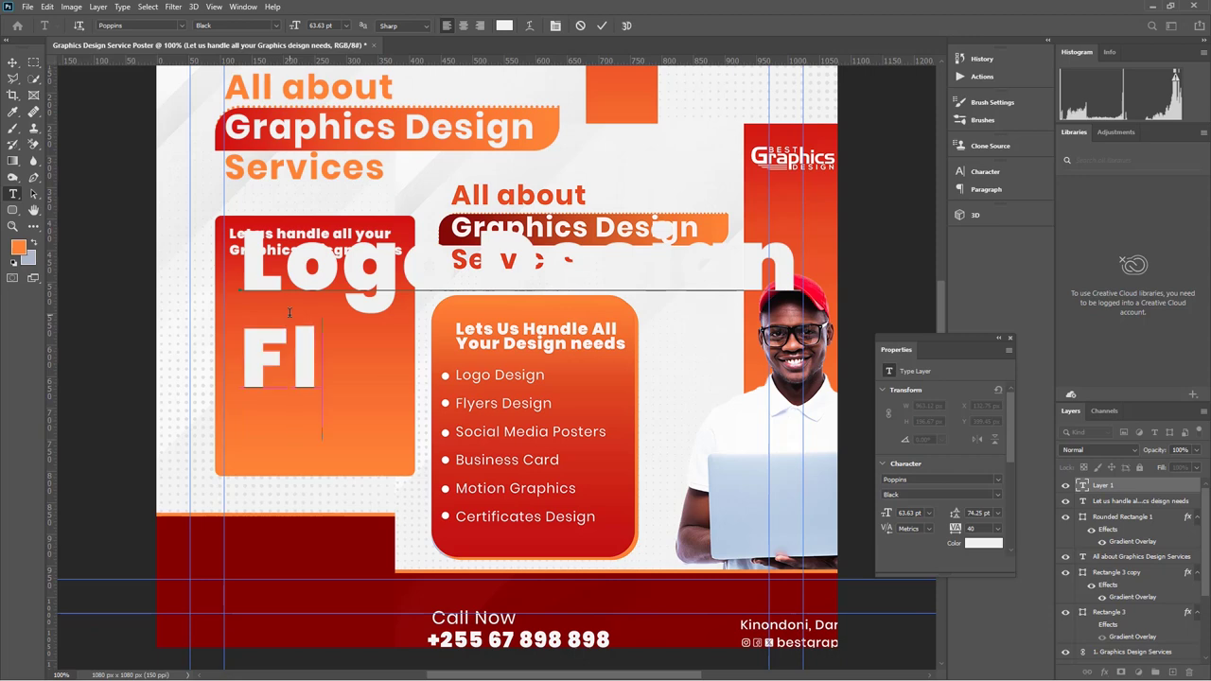
{"action": "type", "text": "yers De"}
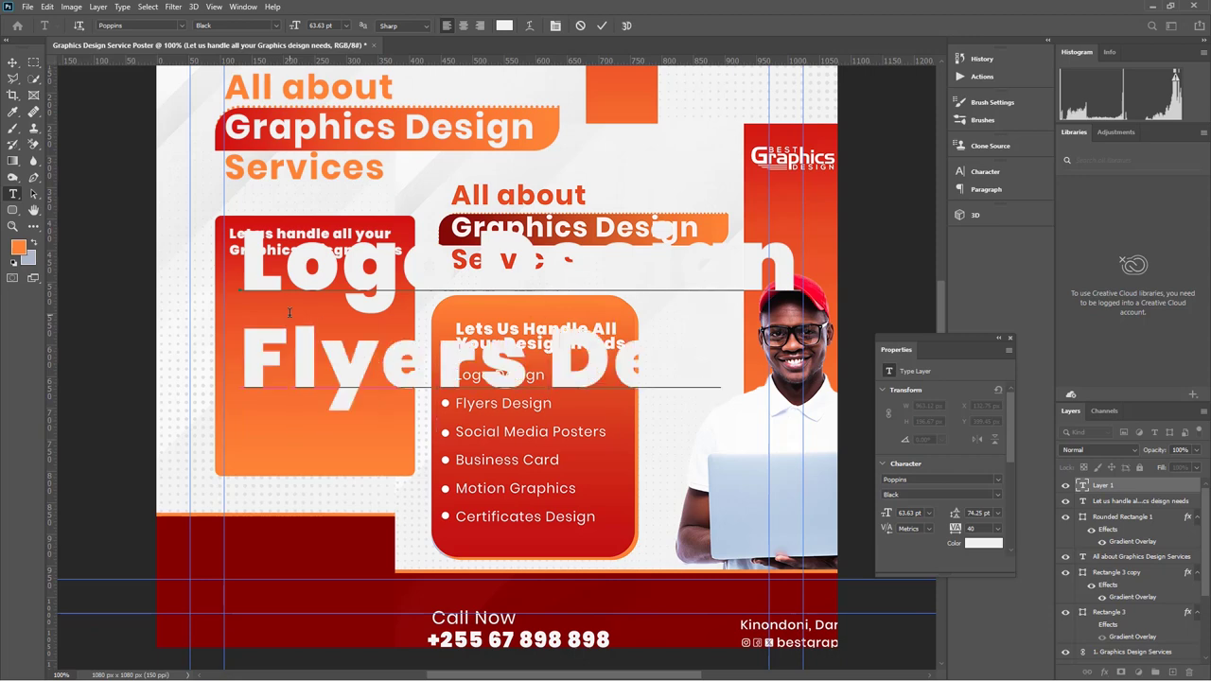
{"action": "type", "text": "sign"}
{"action": "key", "text": "Return"}
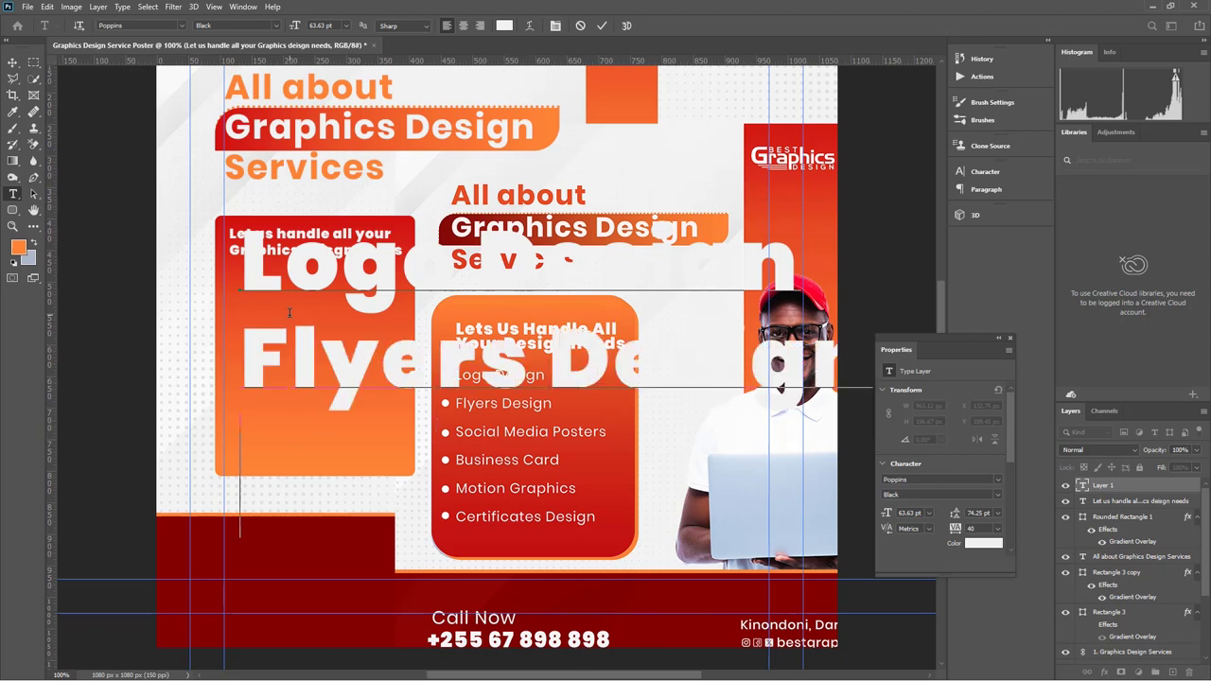
{"action": "type", "text": "S"}
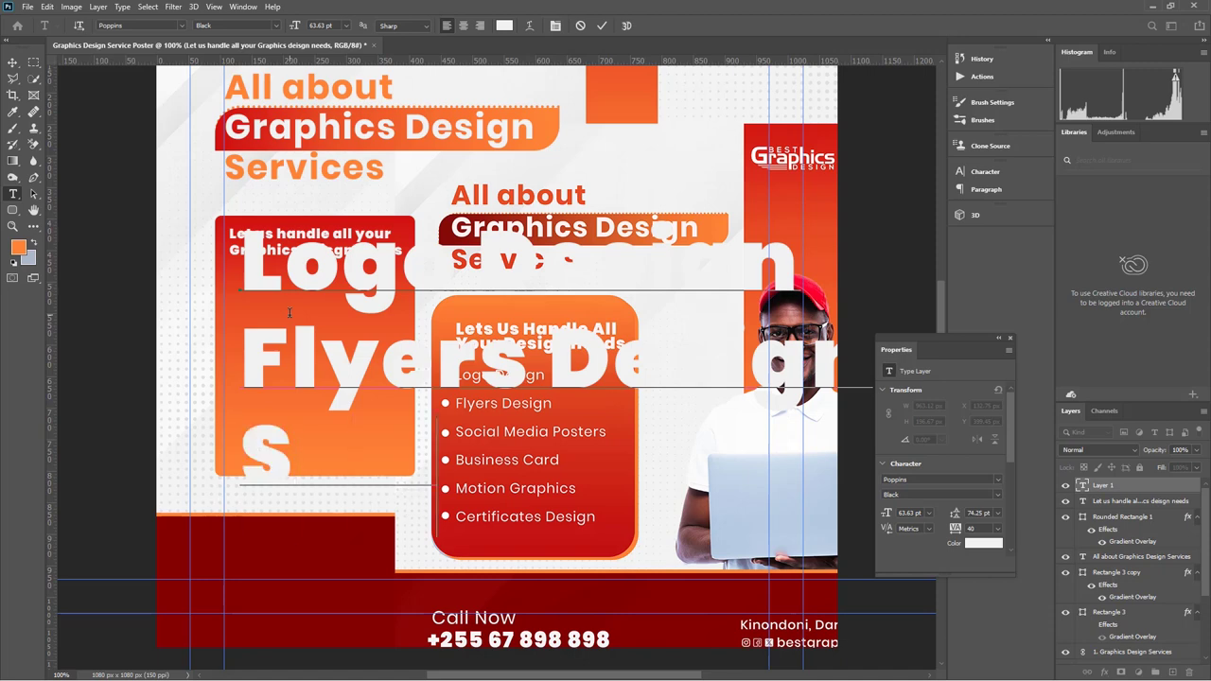
{"action": "type", "text": "ocisl"}
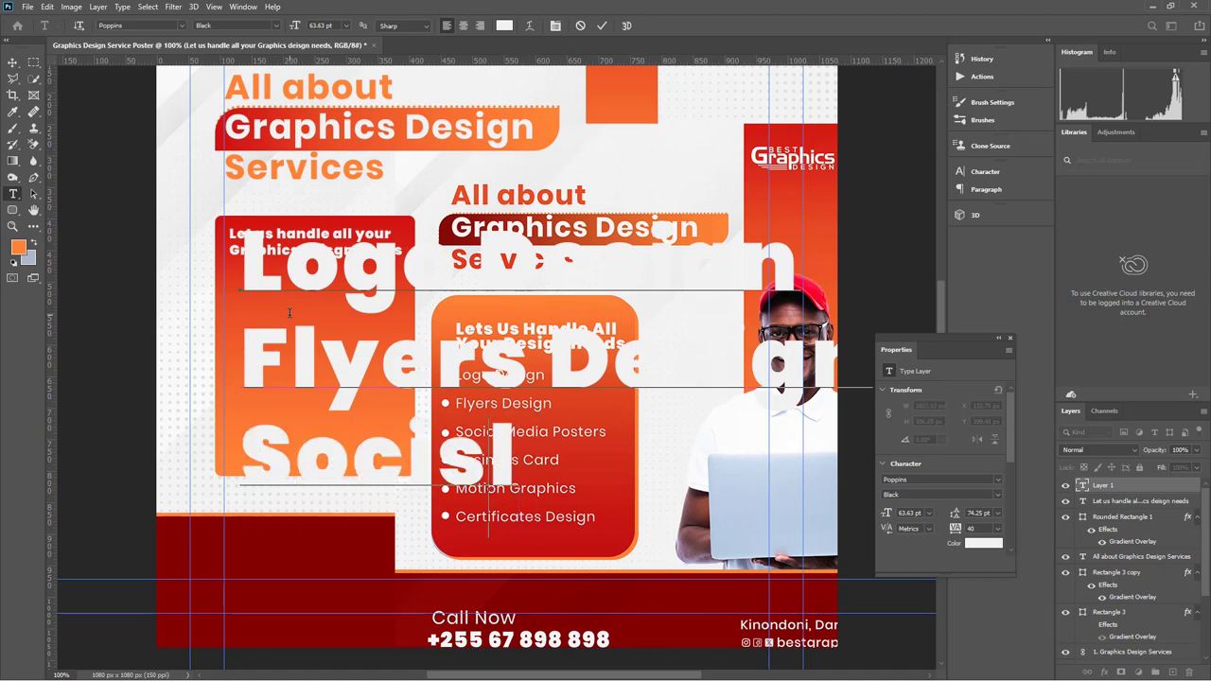
{"action": "key", "text": "BackSpace"}
{"action": "key", "text": "BackSpace"}
{"action": "type", "text": "al"}
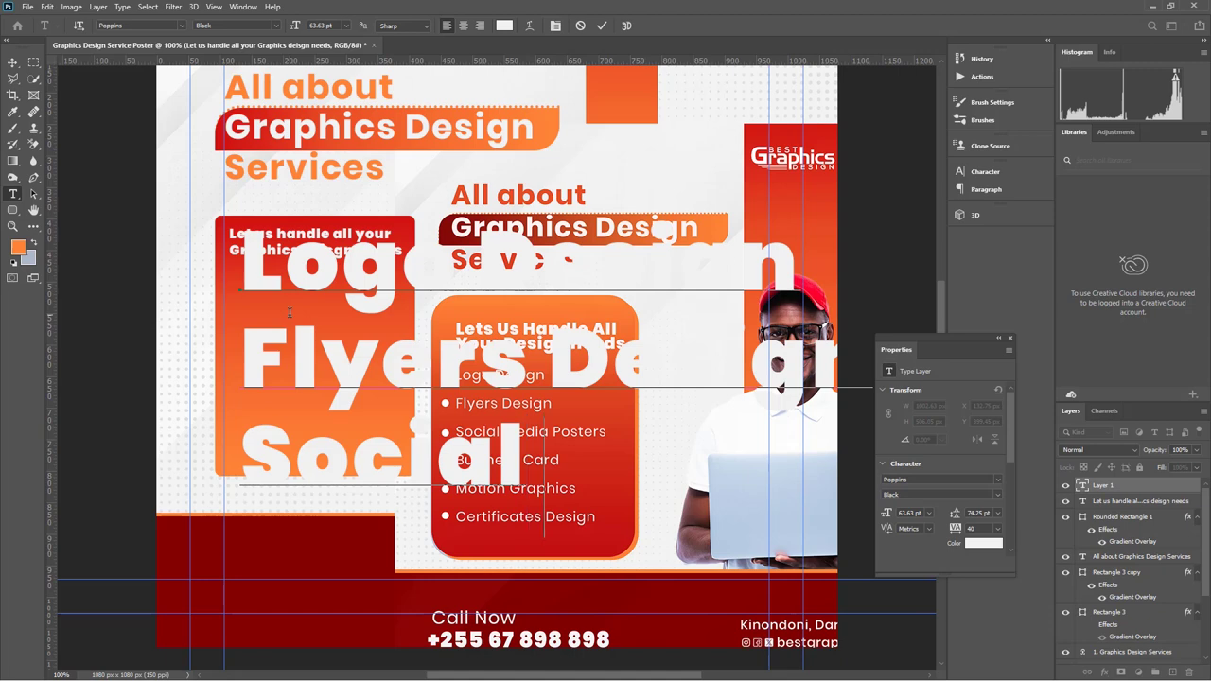
{"action": "type", "text": " Media"}
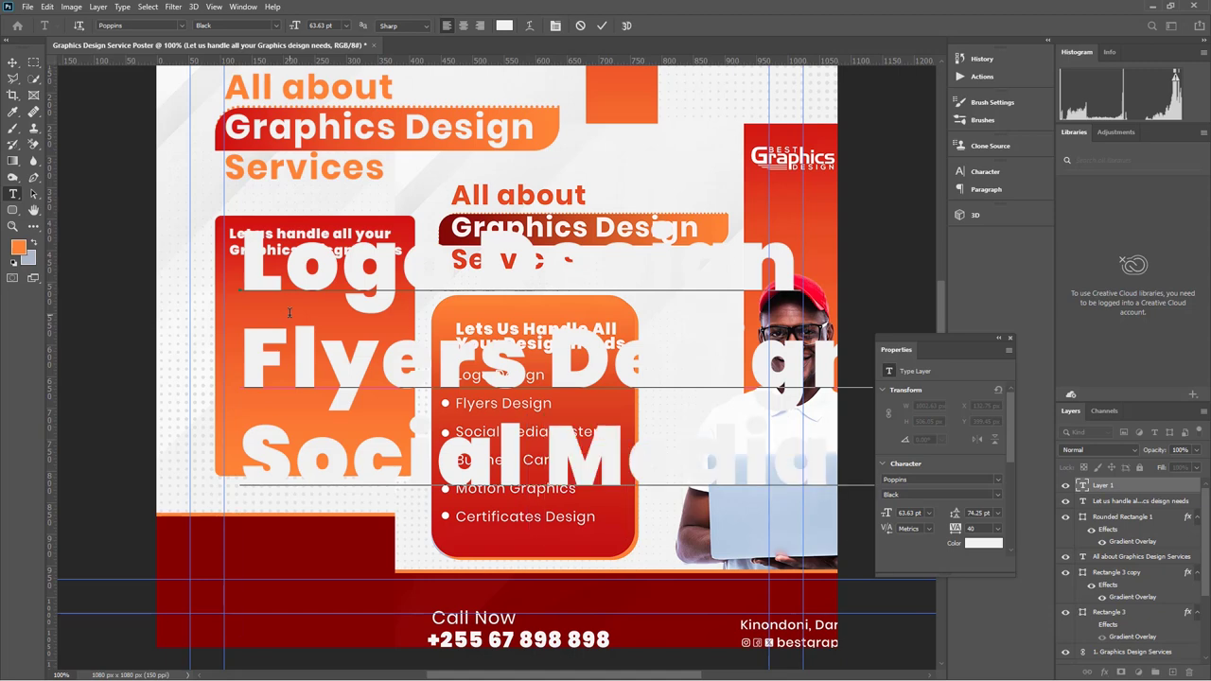
{"action": "type", "text": "Bu"}
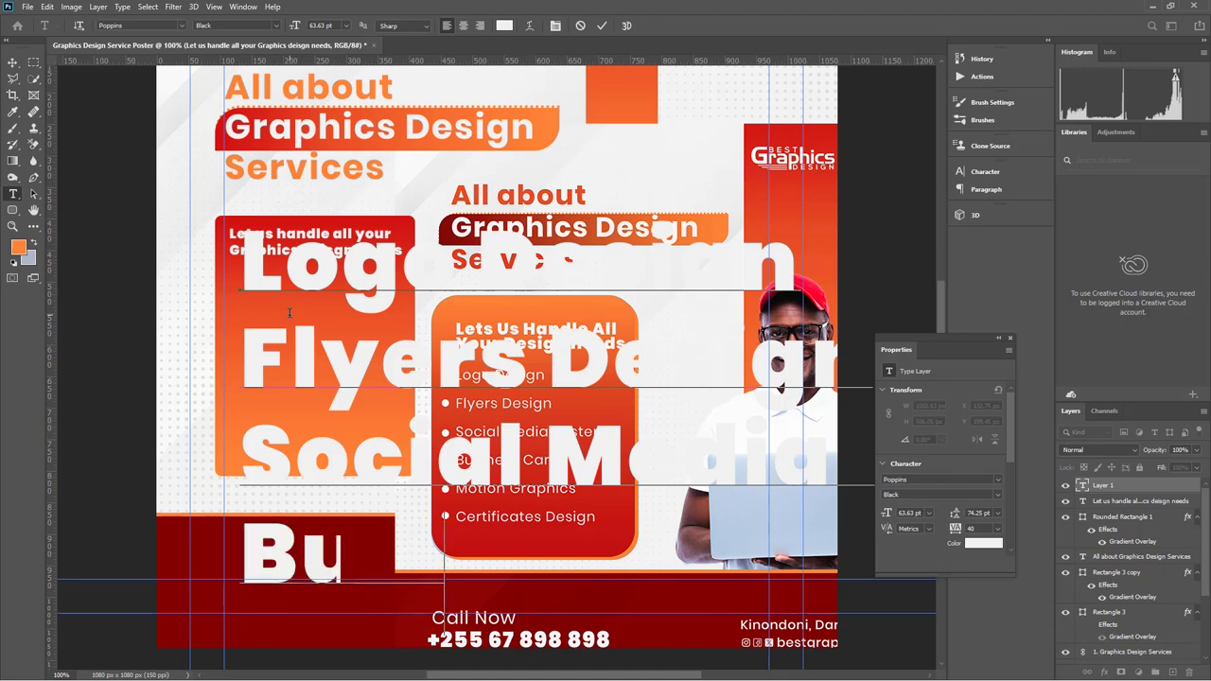
{"action": "type", "text": "sinesscard"}
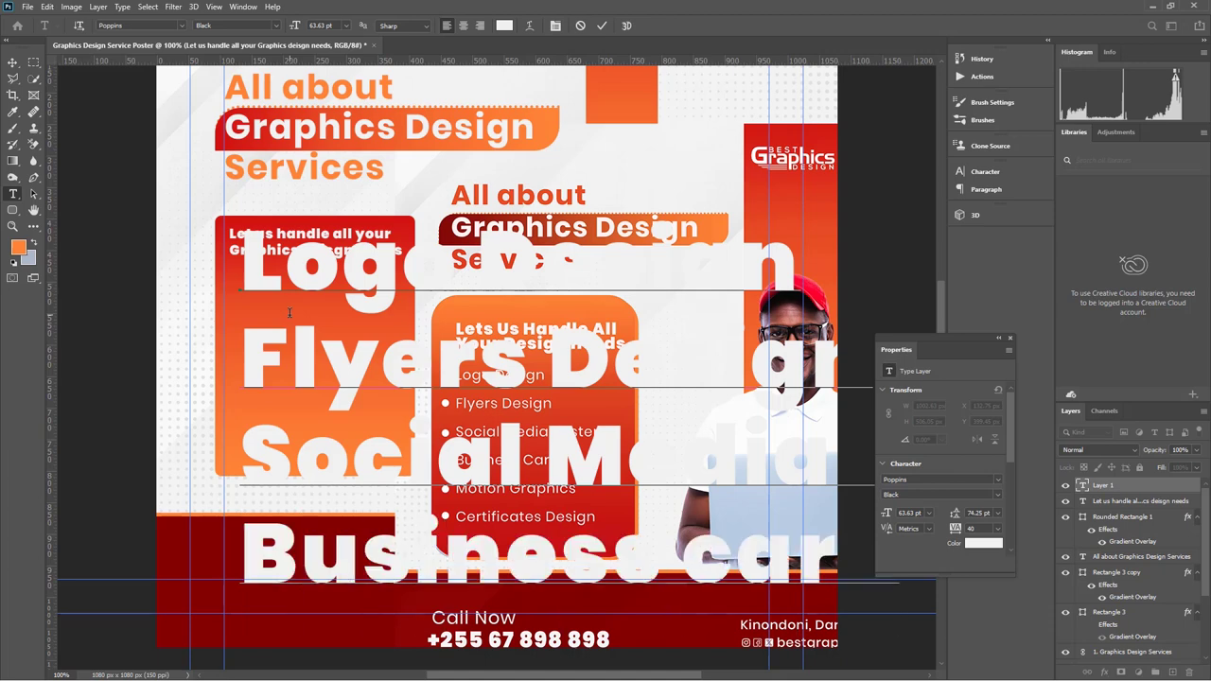
{"action": "key", "text": "Return"}
{"action": "type", "text": "Mot"}
{"action": "type", "text": "ion G"}
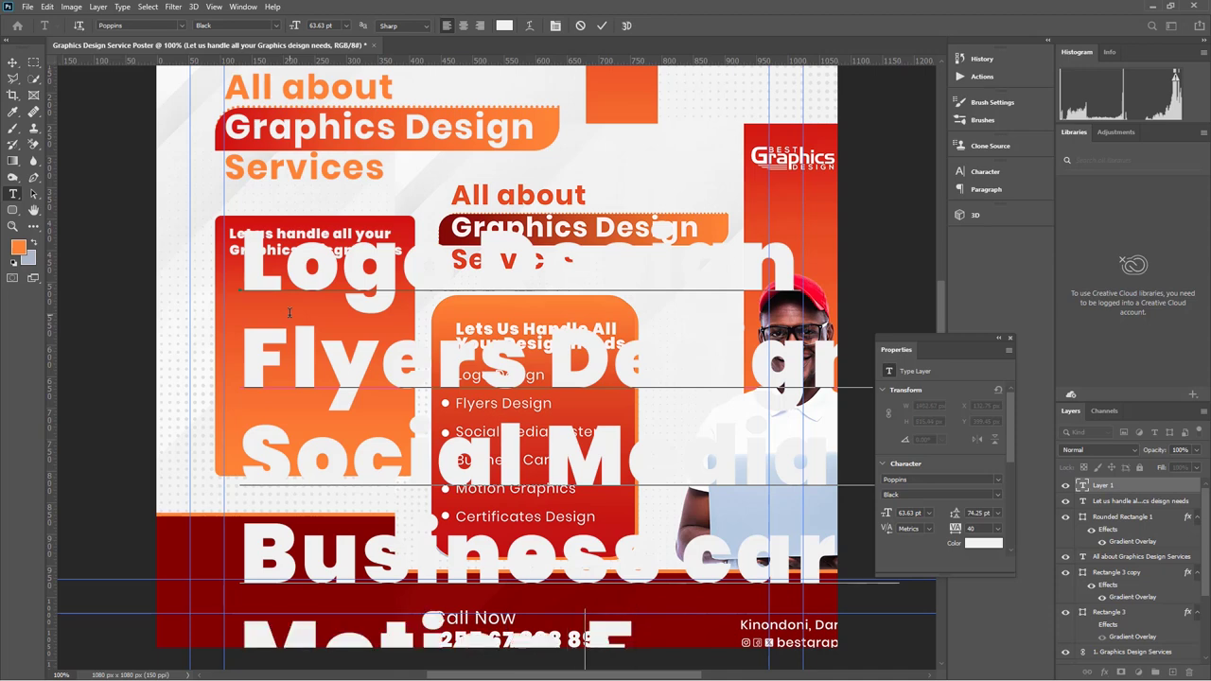
{"action": "type", "text": "ra"}
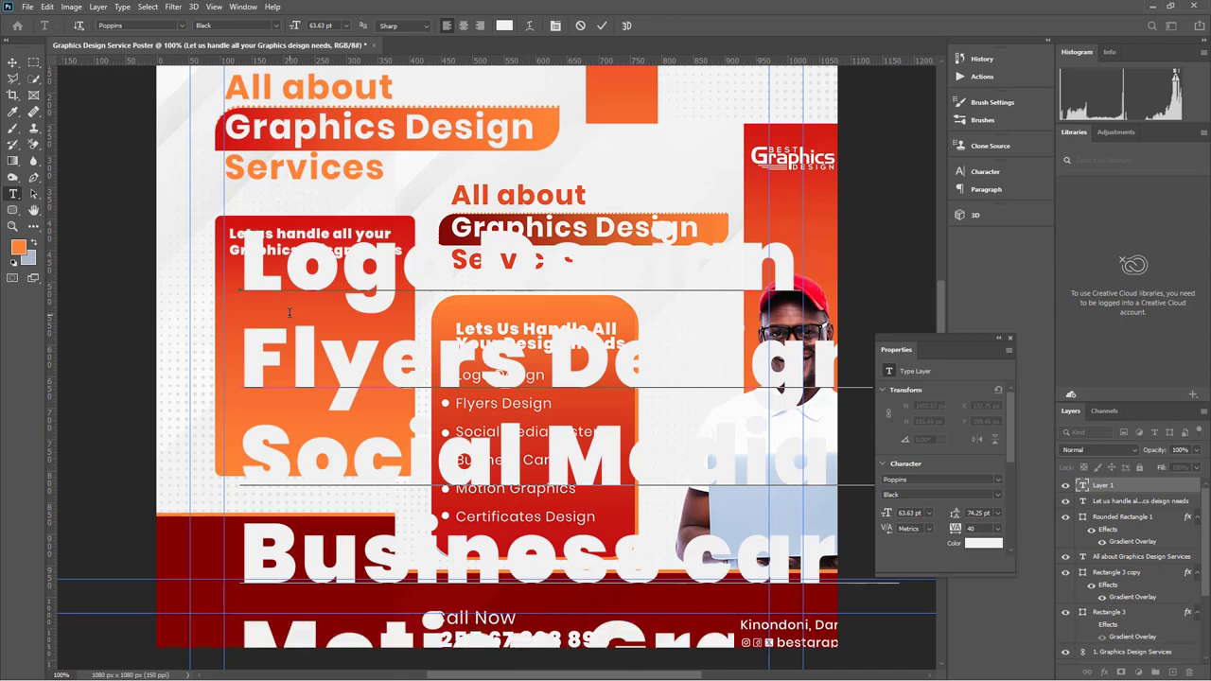
{"action": "type", "text": "phi"}
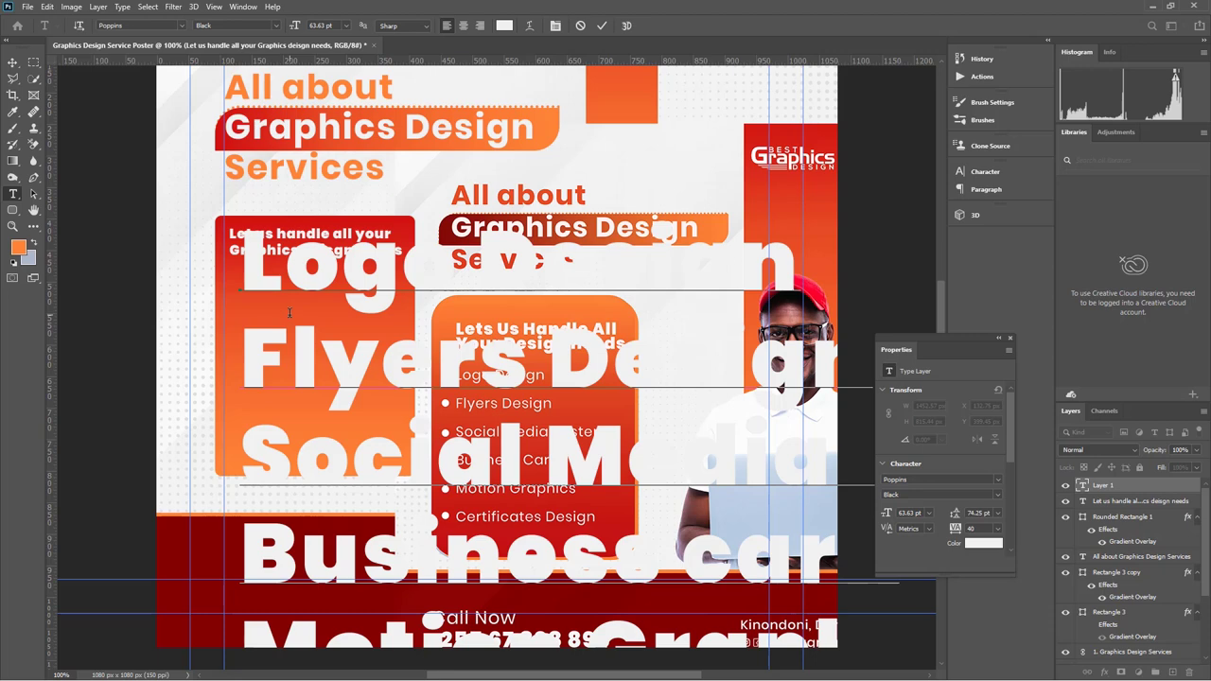
{"action": "key", "text": "ctrl+a"}
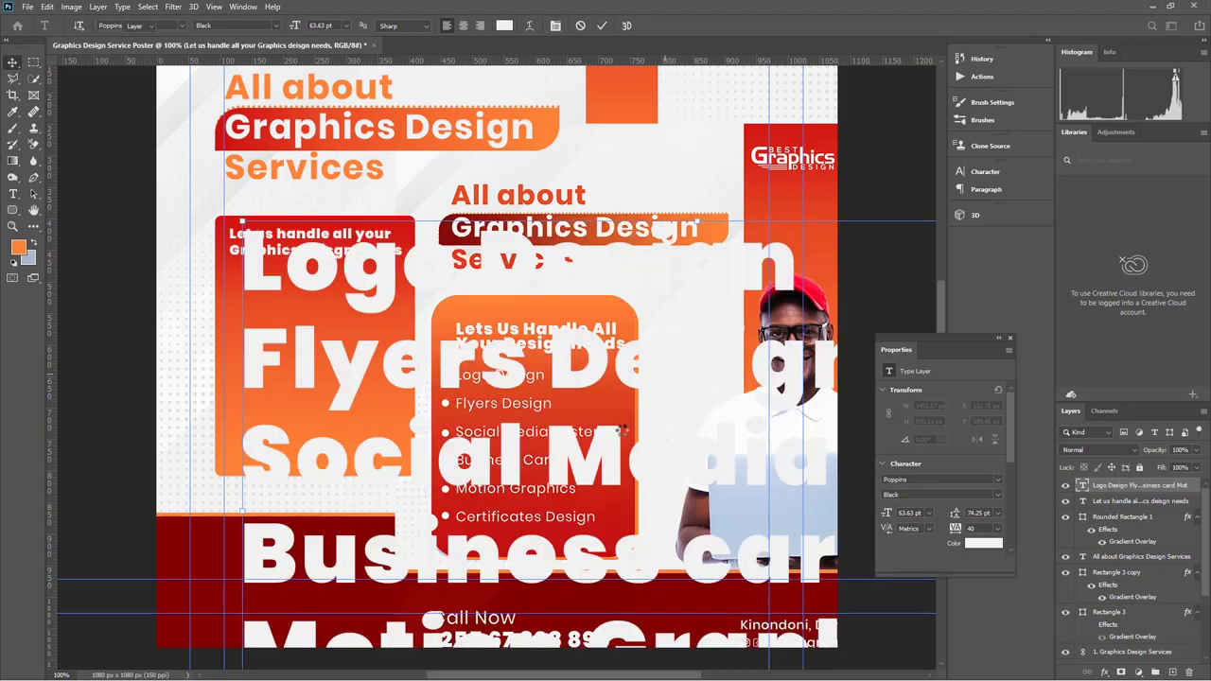
Scale the services list to about 20% (12.58 pt) and place it below the white headline.
{"action": "key", "text": "ctrl+Return"}
{"action": "key", "text": "ctrl+t"}
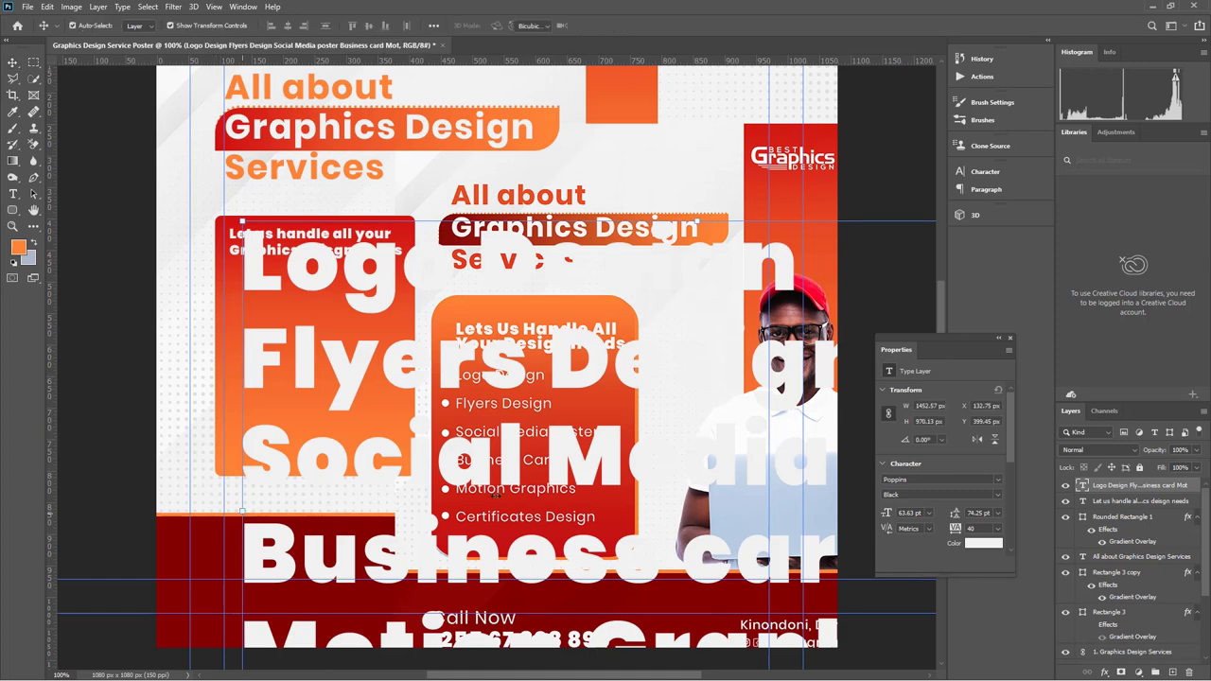
{"action": "mouse_move", "coordinate": [242, 511]}
{"action": "left_mouse_down"}
{"action": "mouse_move", "coordinate": [707, 437]}
{"action": "mouse_move", "coordinate": [286, 414]}
{"action": "left_mouse_up"}
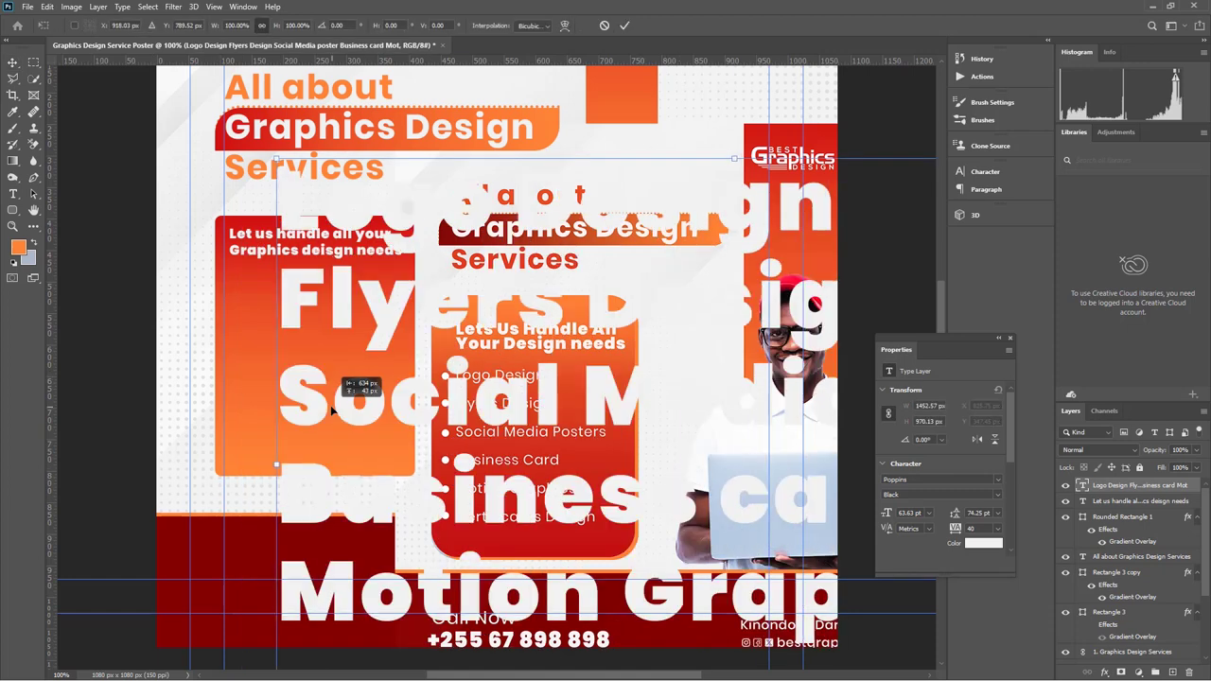
{"action": "left_click_drag", "start_coordinate": [276, 466], "coordinate": [670, 463]}
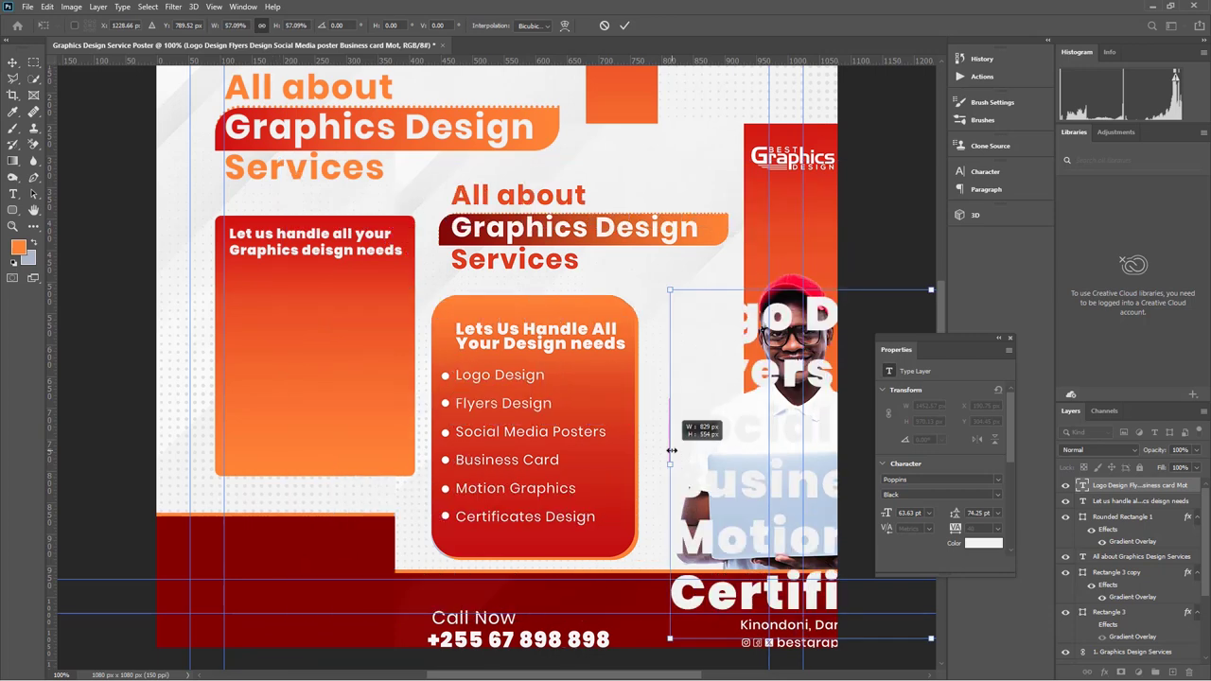
{"action": "left_click_drag", "start_coordinate": [744, 431], "coordinate": [298, 384]}
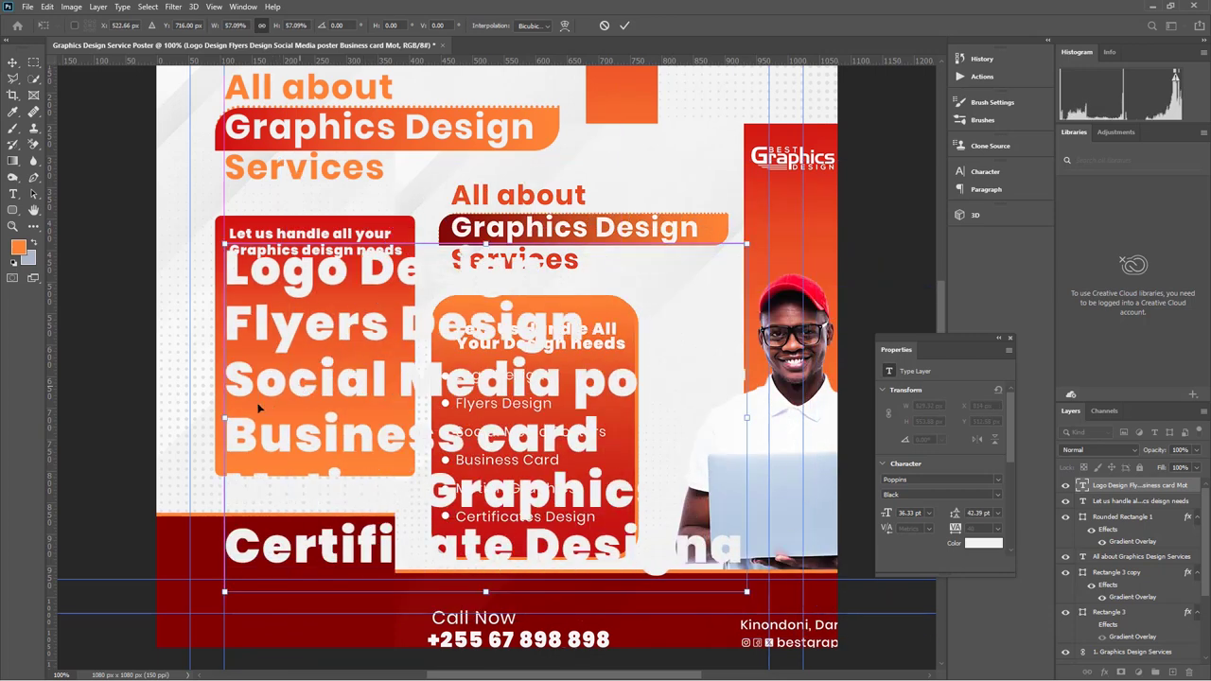
{"action": "left_click_drag", "start_coordinate": [224, 417], "coordinate": [489, 417]}
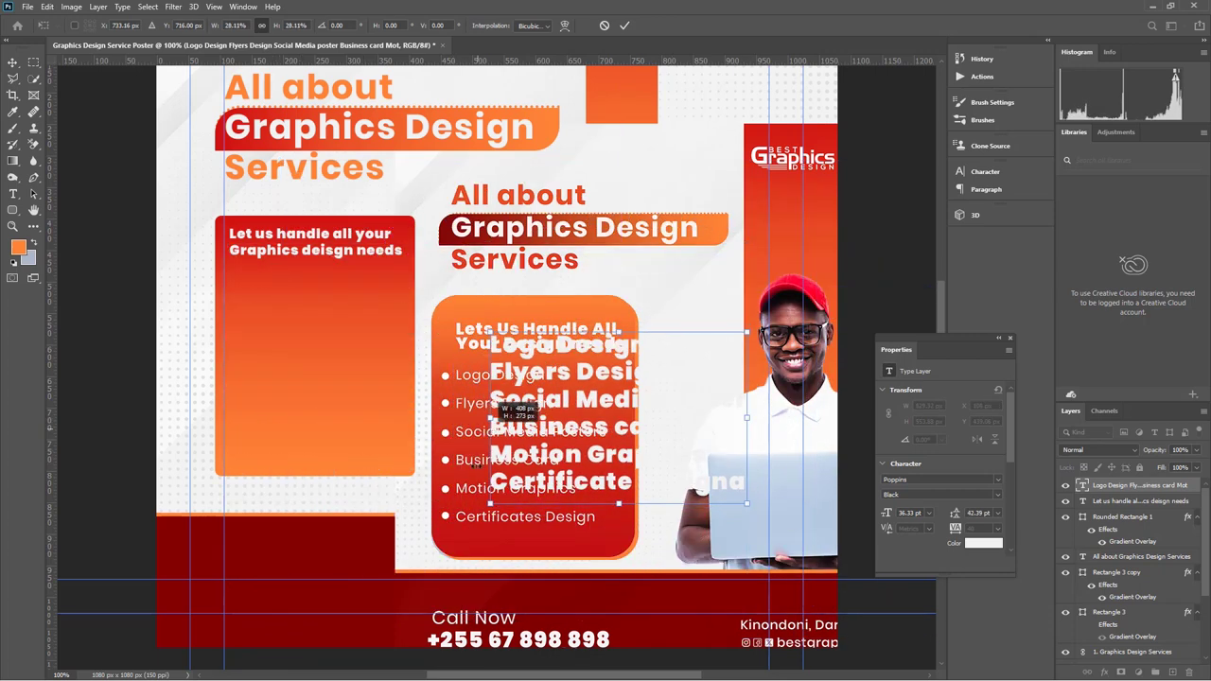
{"action": "left_click_drag", "start_coordinate": [598, 435], "coordinate": [348, 393]}
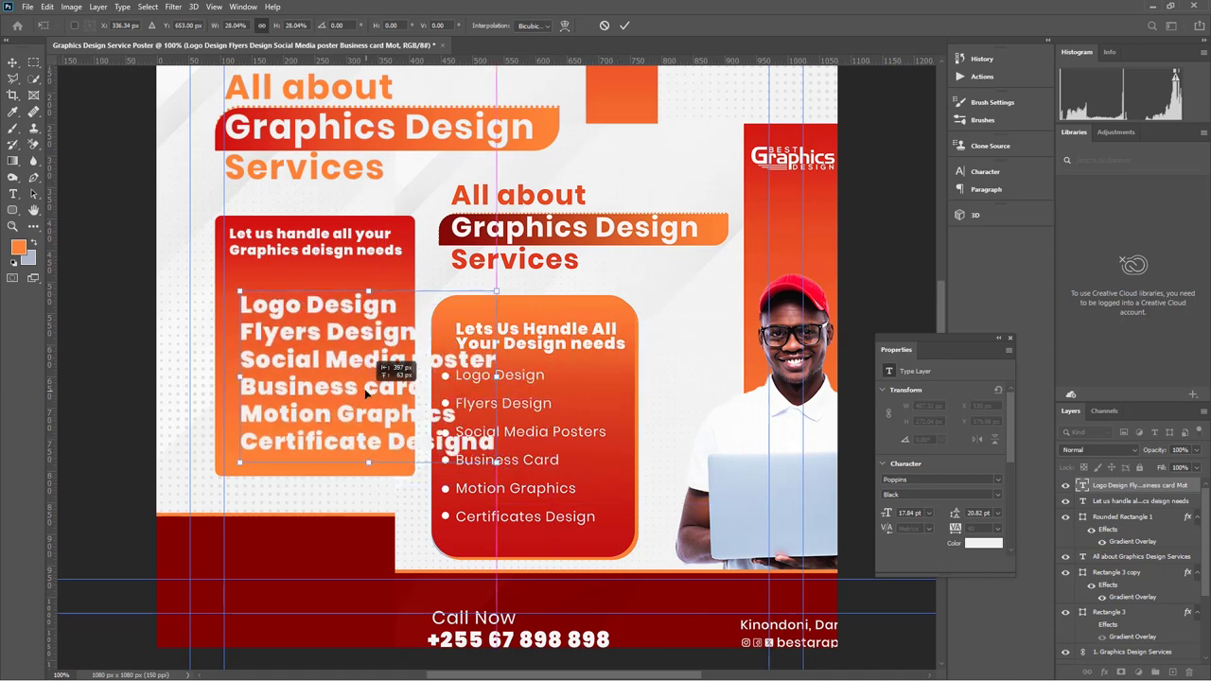
{"action": "mouse_move", "coordinate": [244, 384]}
{"action": "left_mouse_down"}
{"action": "mouse_move", "coordinate": [315, 381]}
{"action": "mouse_move", "coordinate": [238, 376]}
{"action": "left_mouse_up"}
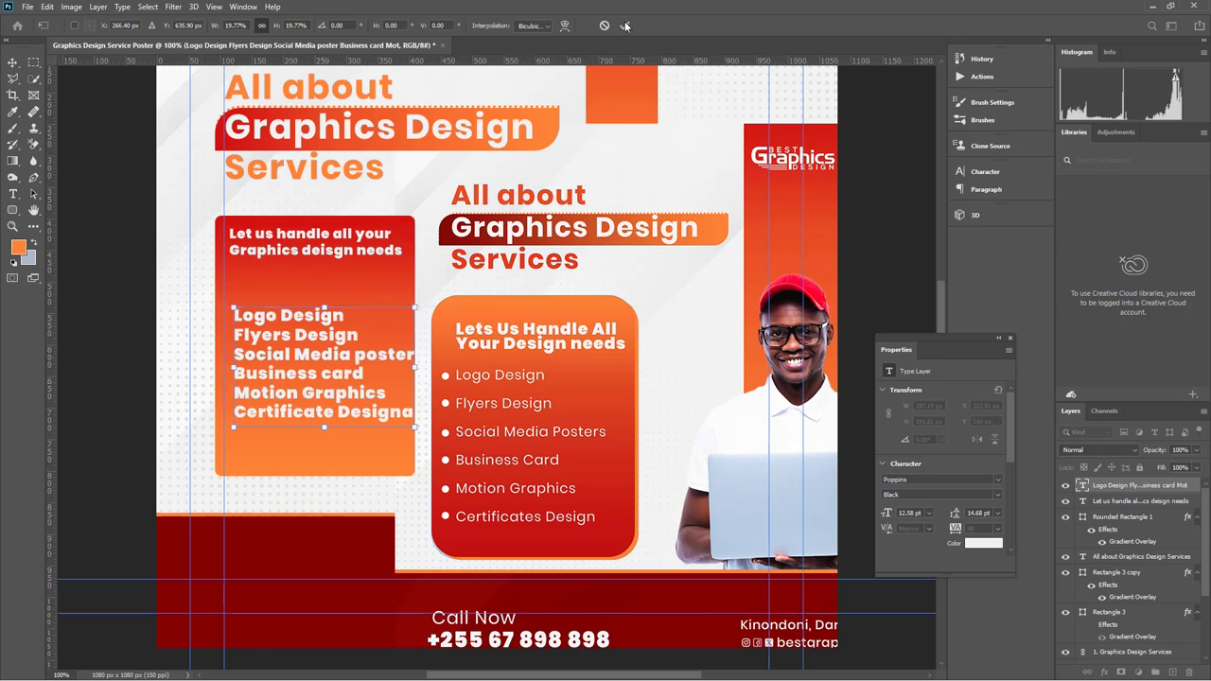
{"action": "double_click", "coordinate": [303, 352]}
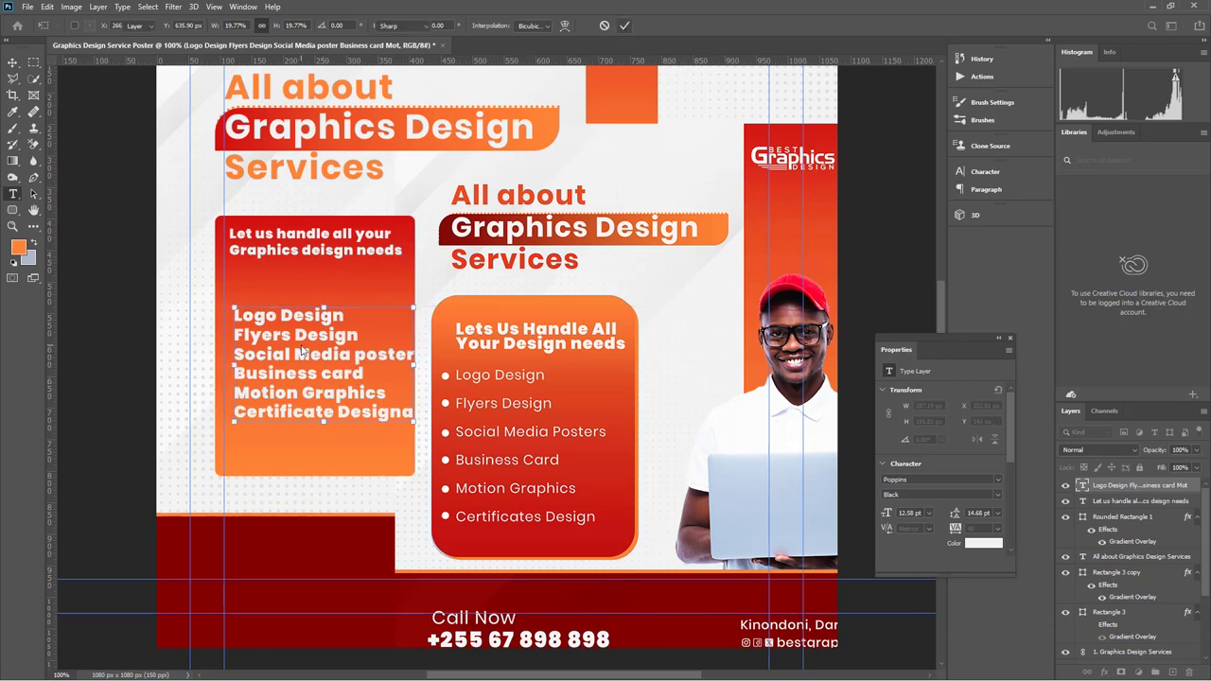
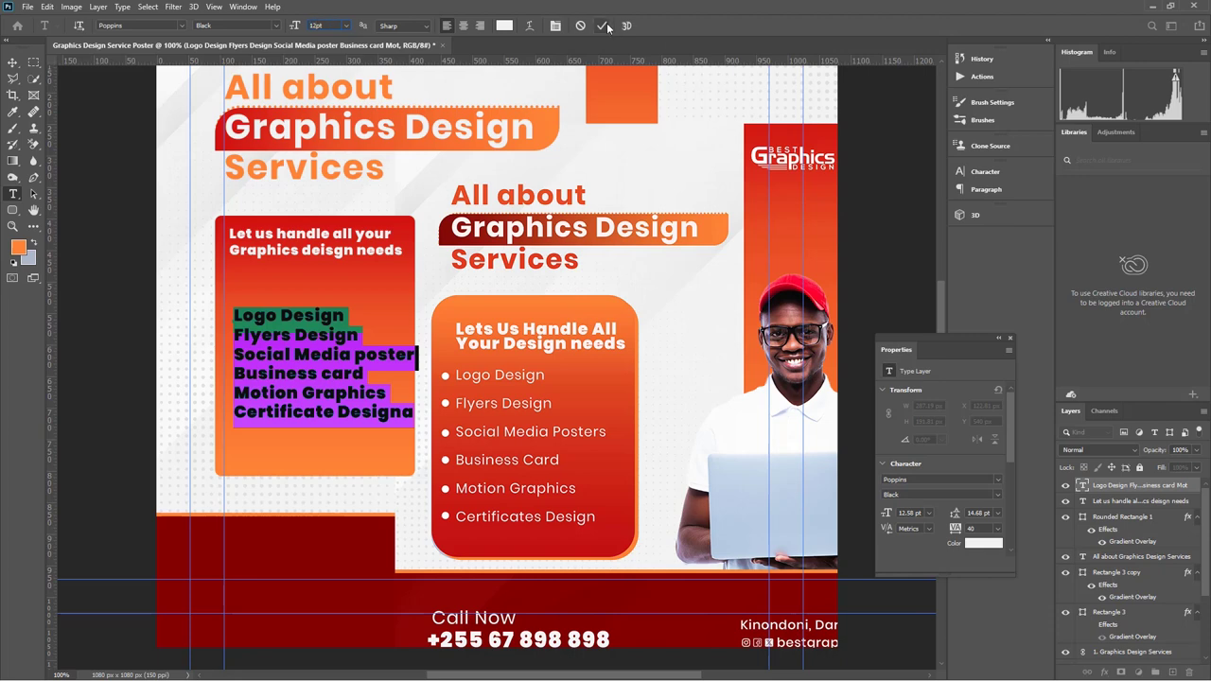
Commit the 12 pt list size and switch the whole service list to Regular weight.
{"action": "key", "text": "Return"}
{"action": "key", "text": "ctrl+Return"}
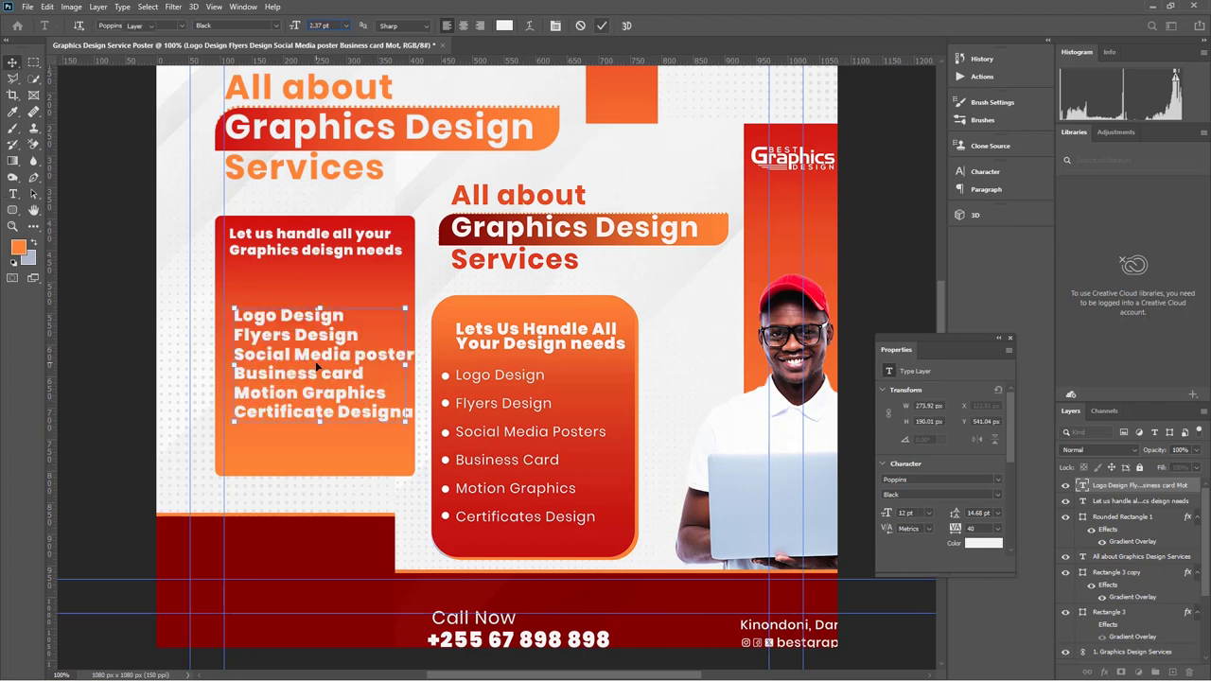
{"action": "key", "text": "t"}
{"action": "left_click", "coordinate": [318, 366]}
{"action": "key", "text": "ctrl+a"}
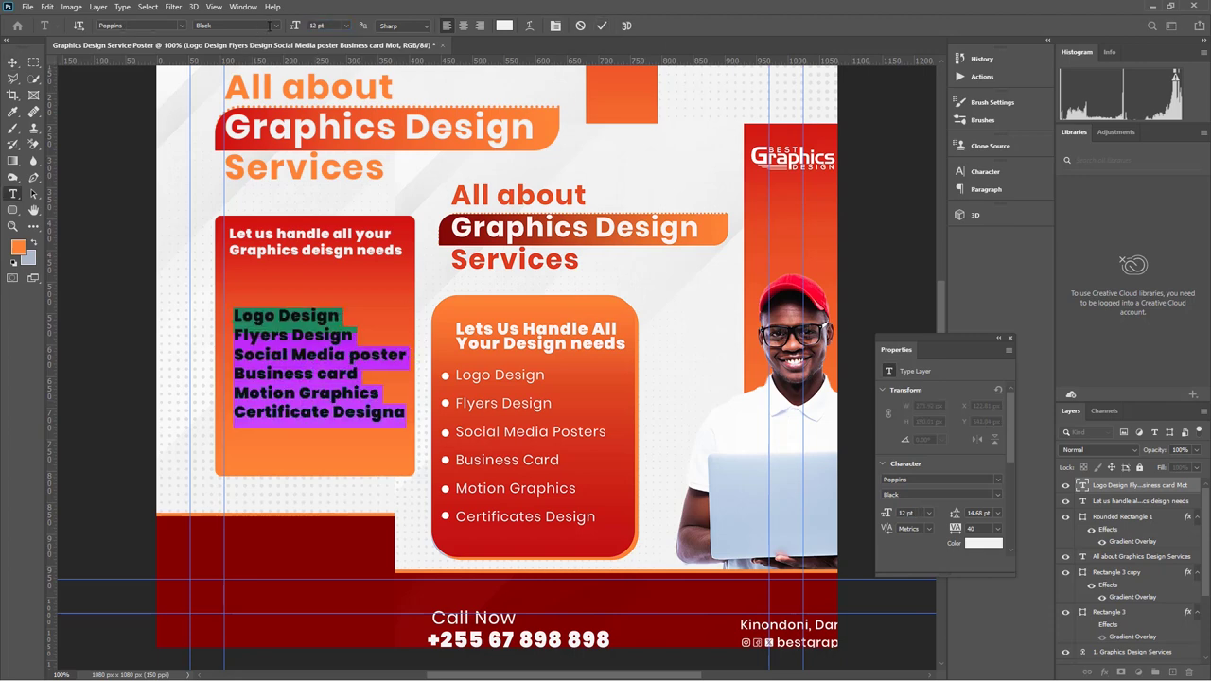
{"action": "left_click", "coordinate": [241, 26]}
{"action": "left_click", "coordinate": [223, 98]}
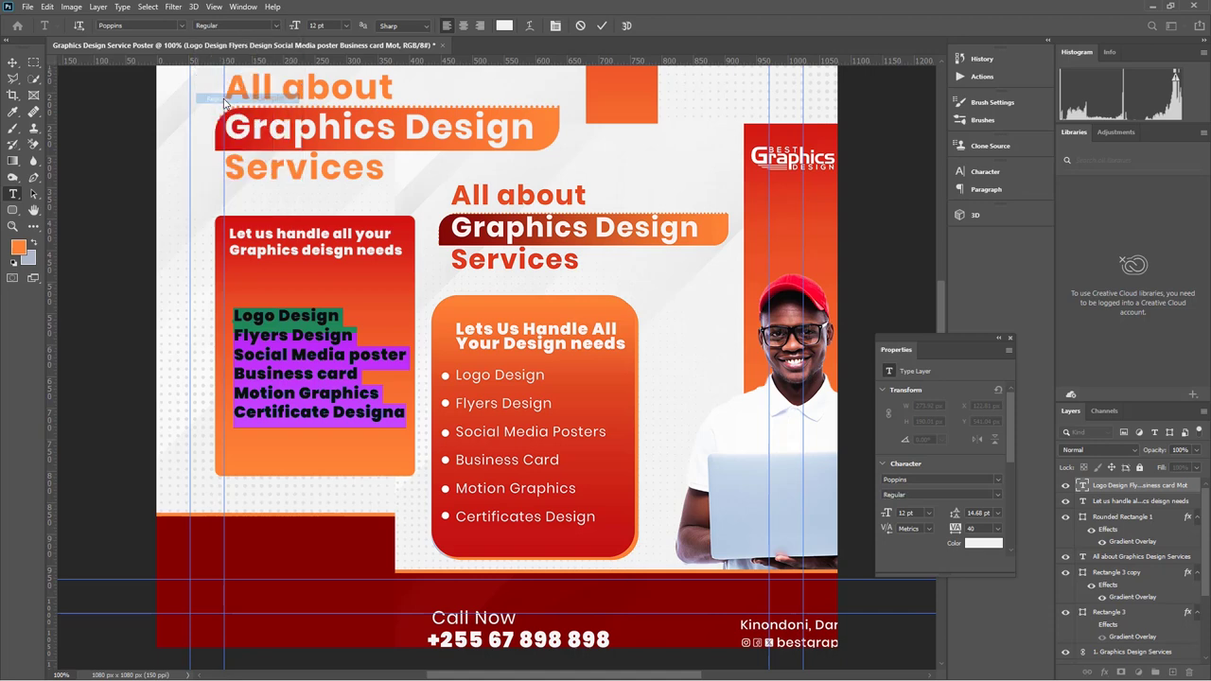
{"action": "left_click", "coordinate": [601, 26]}
{"action": "mouse_move", "coordinate": [299, 379]}
{"action": "left_mouse_down"}
{"action": "mouse_move", "coordinate": [300, 389]}
{"action": "mouse_move", "coordinate": [302, 376]}
{"action": "left_mouse_up"}
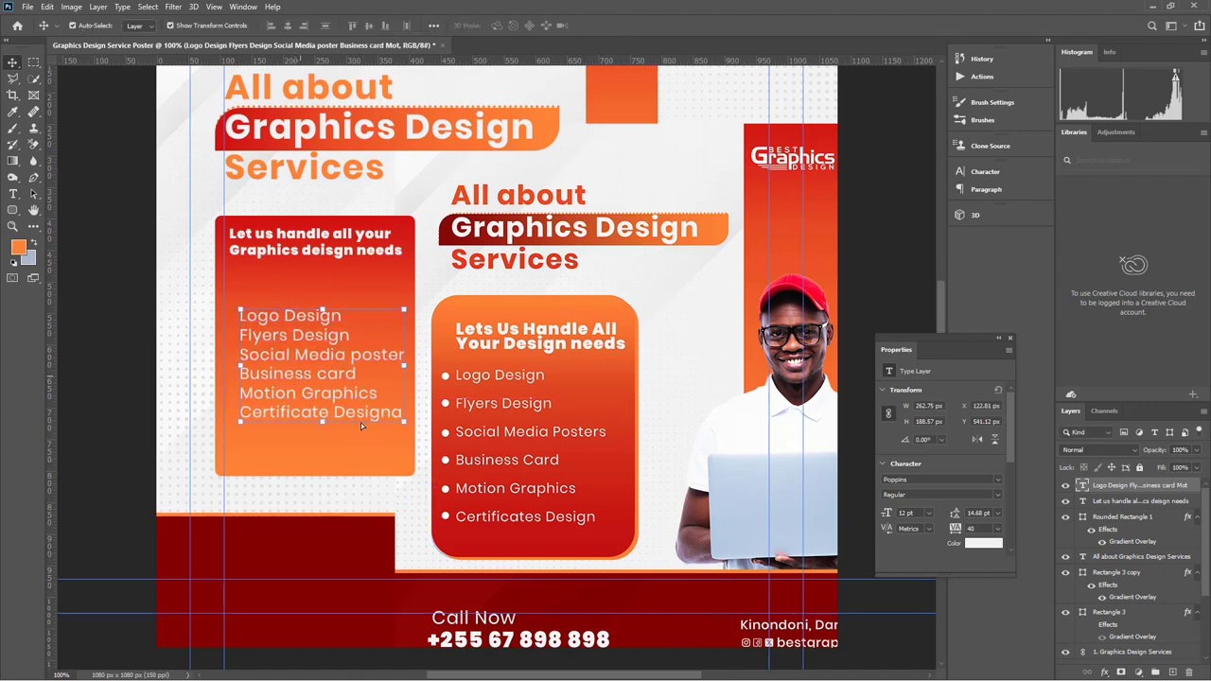
Delete the stray 'a' after Certificate Design and move the list up inside the orange box.
{"action": "key", "text": "t"}
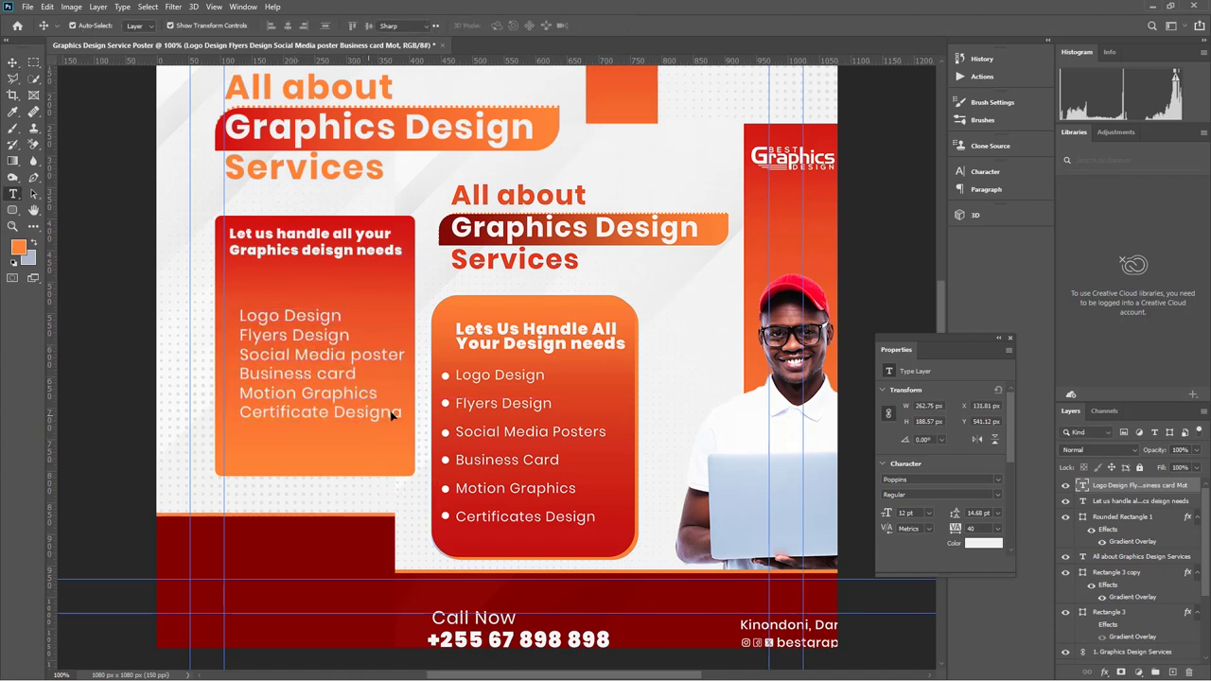
{"action": "left_click", "coordinate": [390, 414]}
{"action": "left_click_drag", "start_coordinate": [390, 413], "coordinate": [404, 413]}
{"action": "key", "text": "BackSpace"}
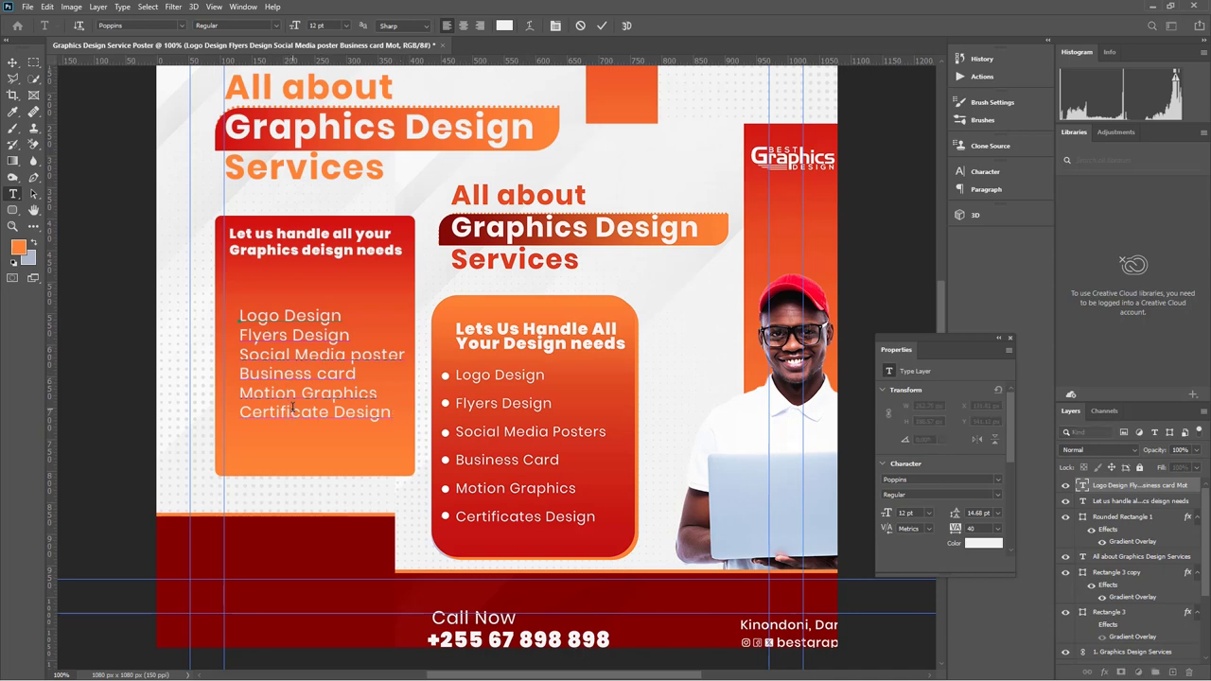
{"action": "left_click", "coordinate": [12, 63]}
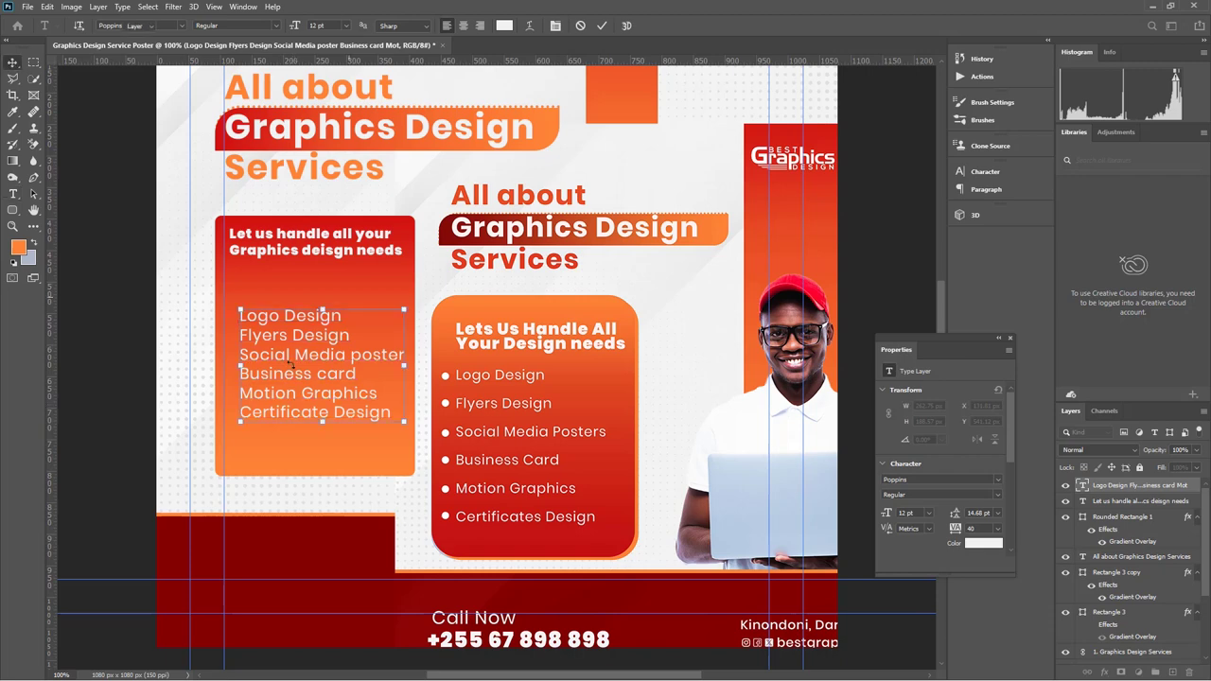
{"action": "left_click_drag", "start_coordinate": [290, 365], "coordinate": [289, 348]}
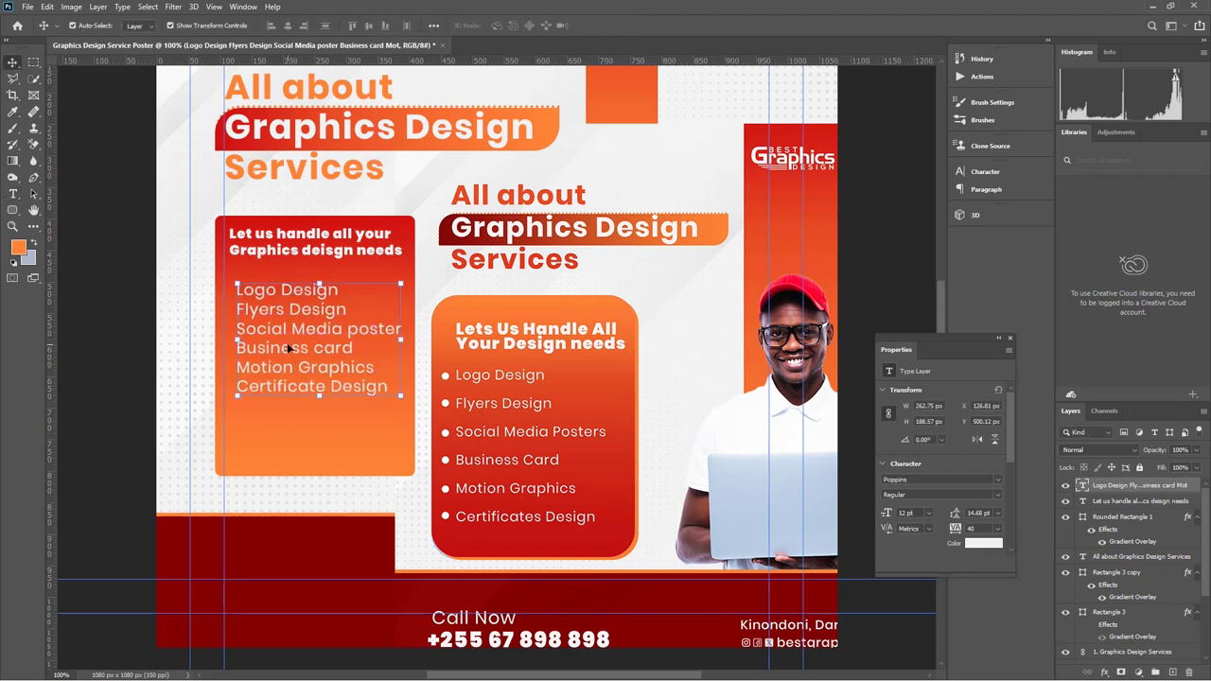
Set the service list leading to 20.68 pt and shift the list about 9 px right.
{"action": "key", "text": "t"}
{"action": "left_click", "coordinate": [291, 349]}
{"action": "key", "text": "ctrl+a"}
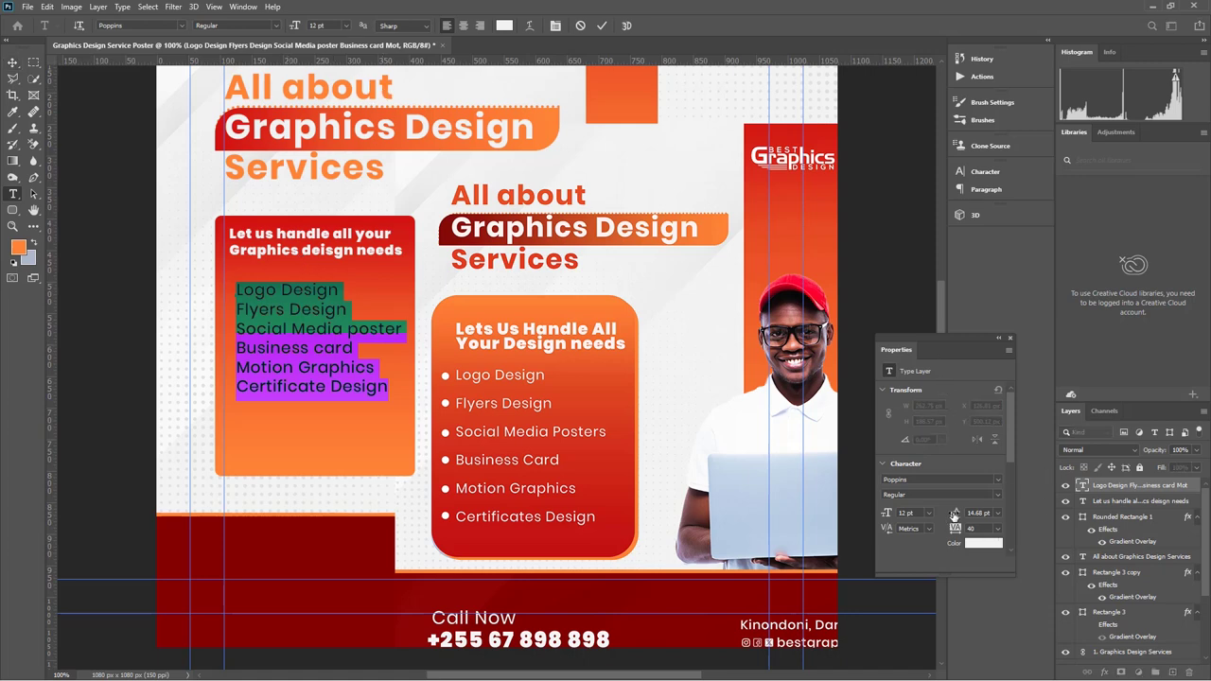
{"action": "left_click_drag", "start_coordinate": [953, 513], "coordinate": [957, 514]}
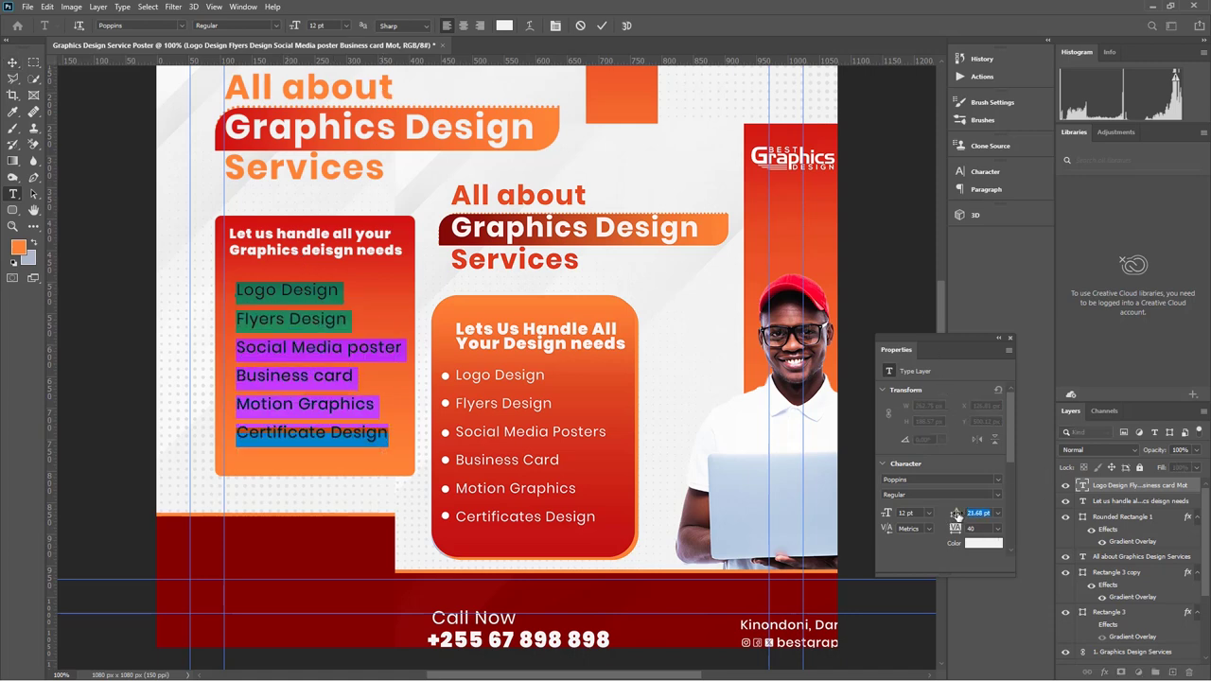
{"action": "left_click_drag", "start_coordinate": [957, 513], "coordinate": [955, 514]}
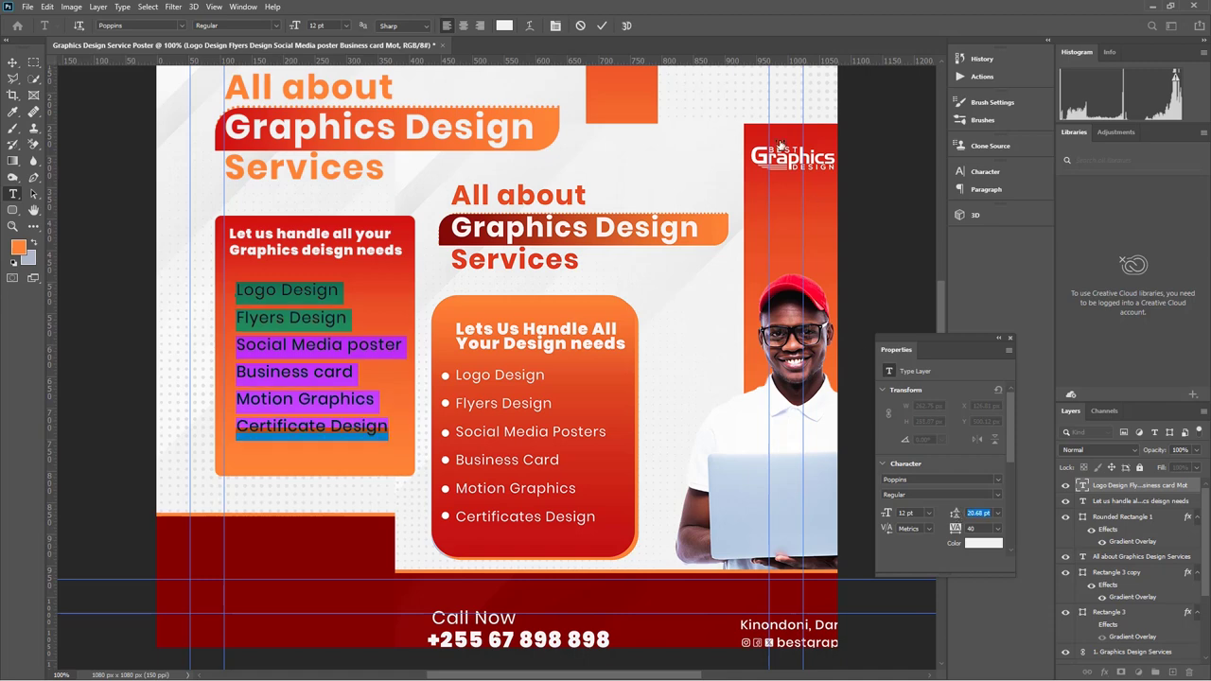
{"action": "left_click", "coordinate": [603, 26]}
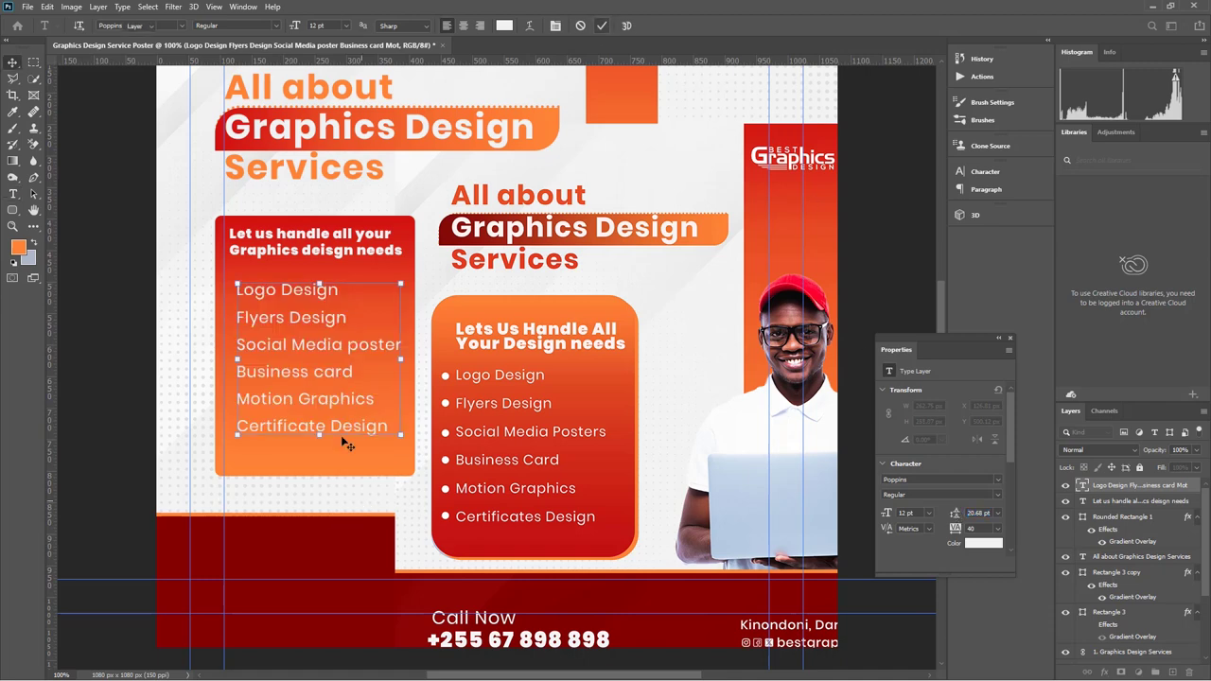
{"action": "key", "text": "v"}
{"action": "left_click_drag", "start_coordinate": [296, 382], "coordinate": [303, 384]}
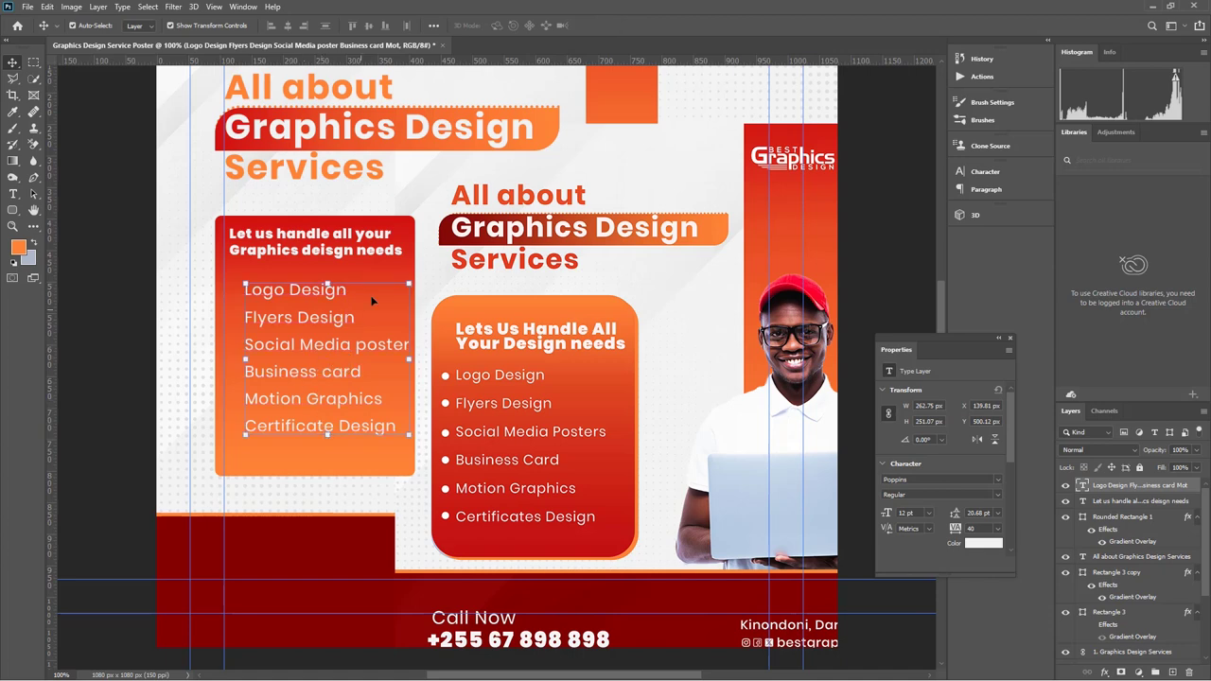
Change the 'Let us handle' heading's font size and resize it to fit the red box.
{"action": "left_click", "coordinate": [323, 239]}
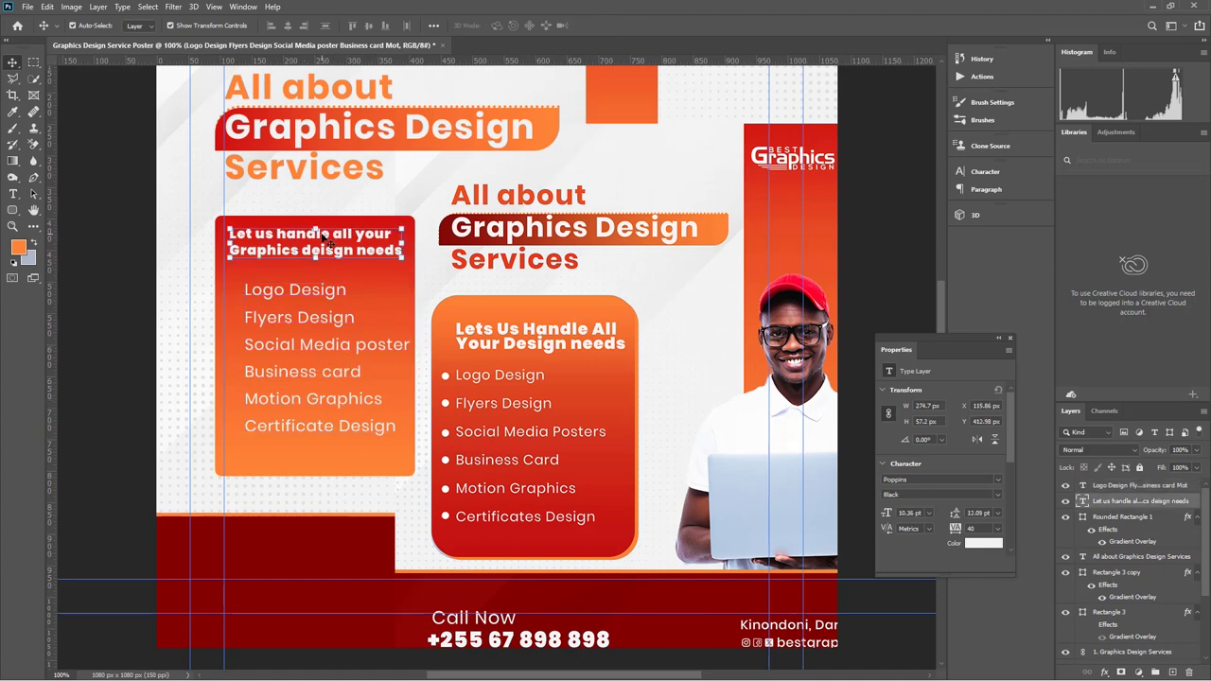
{"action": "double_click", "coordinate": [323, 239]}
{"action": "key", "text": "ctrl+a"}
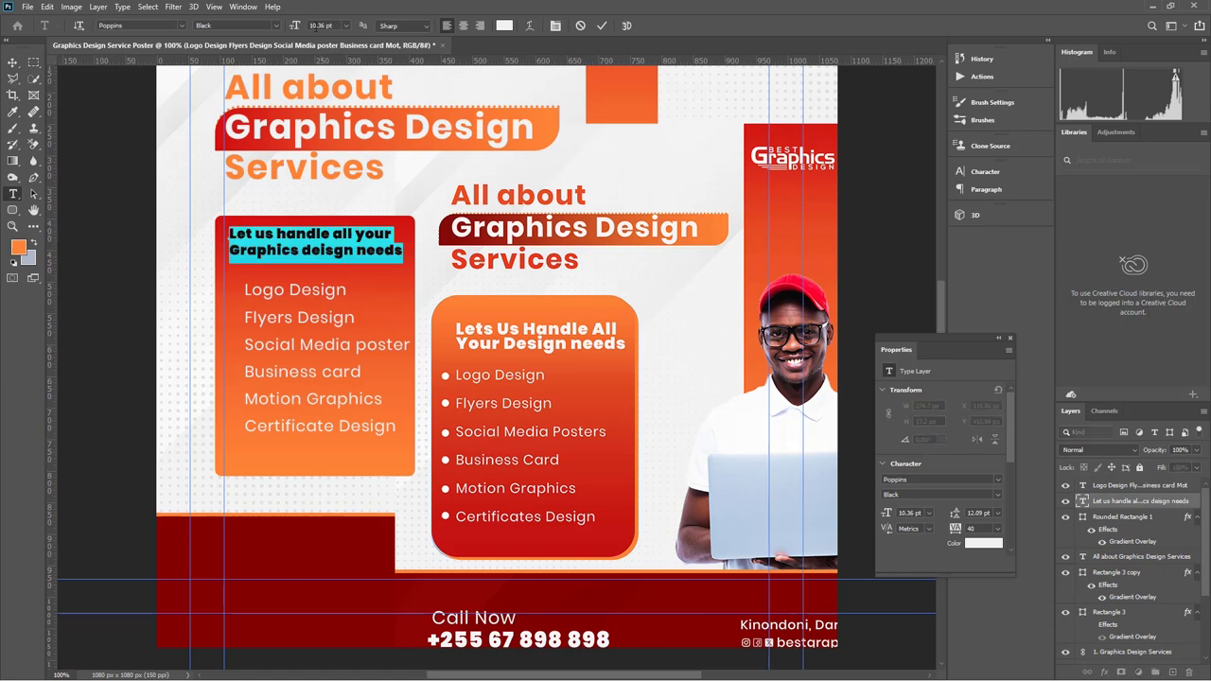
{"action": "type", "text": "15pt"}
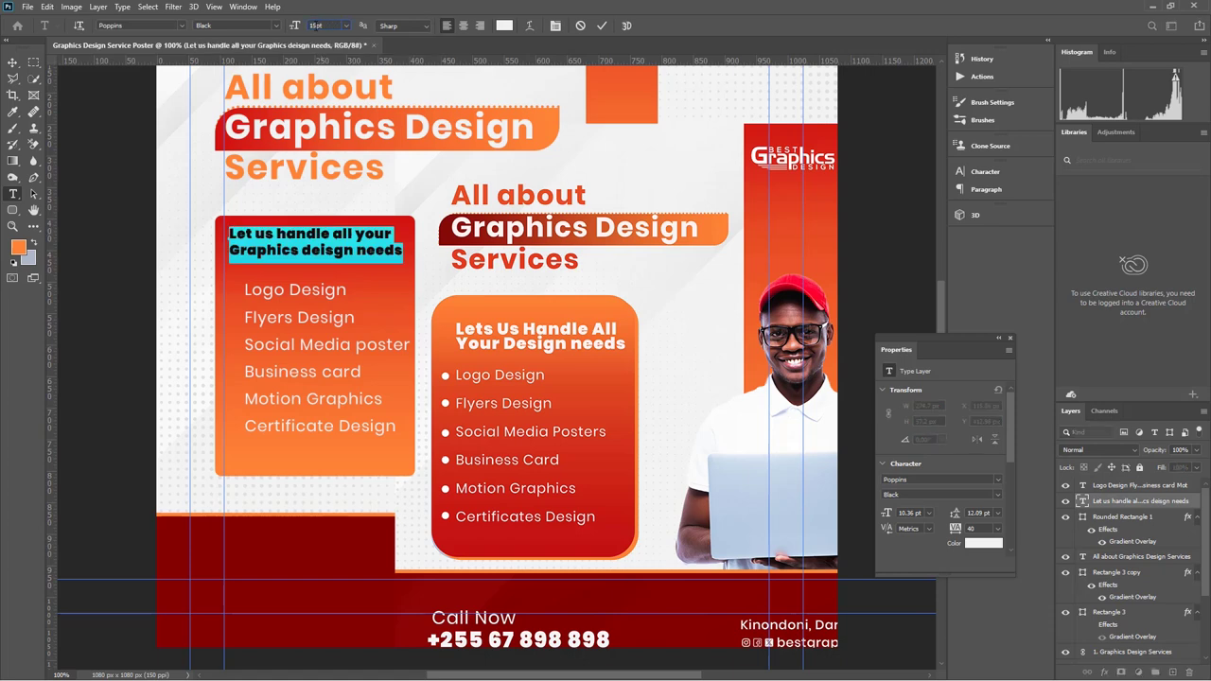
{"action": "left_click", "coordinate": [602, 26]}
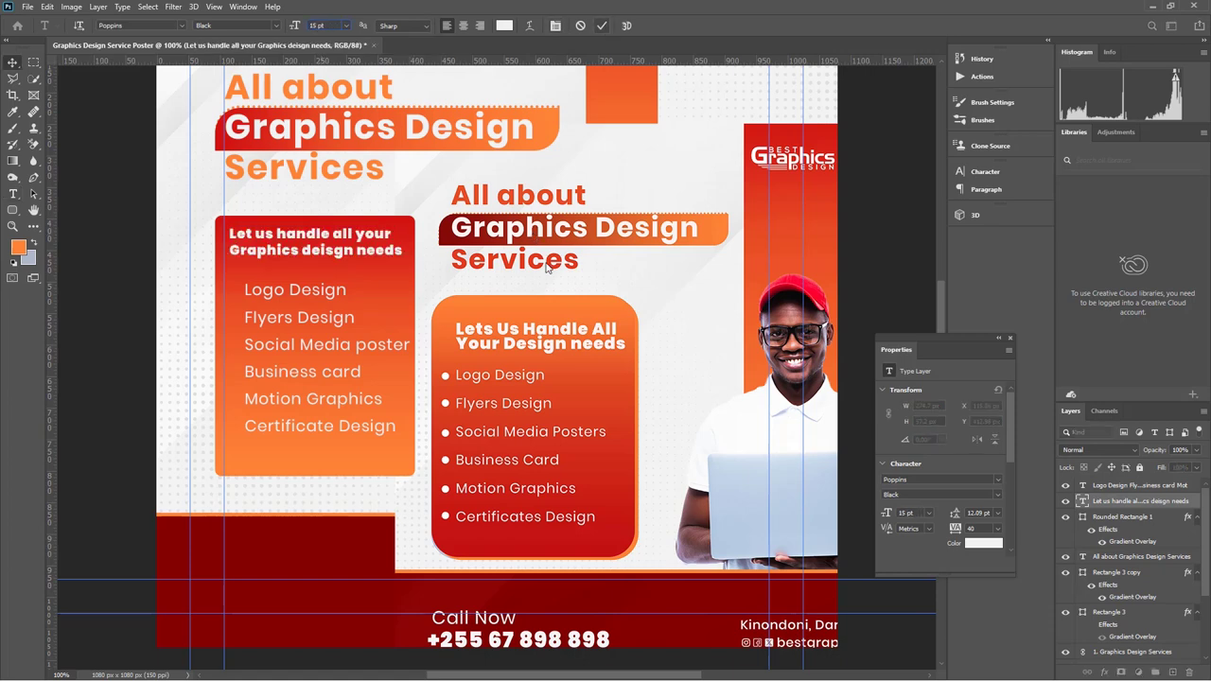
{"action": "left_click_drag", "start_coordinate": [488, 267], "coordinate": [430, 265]}
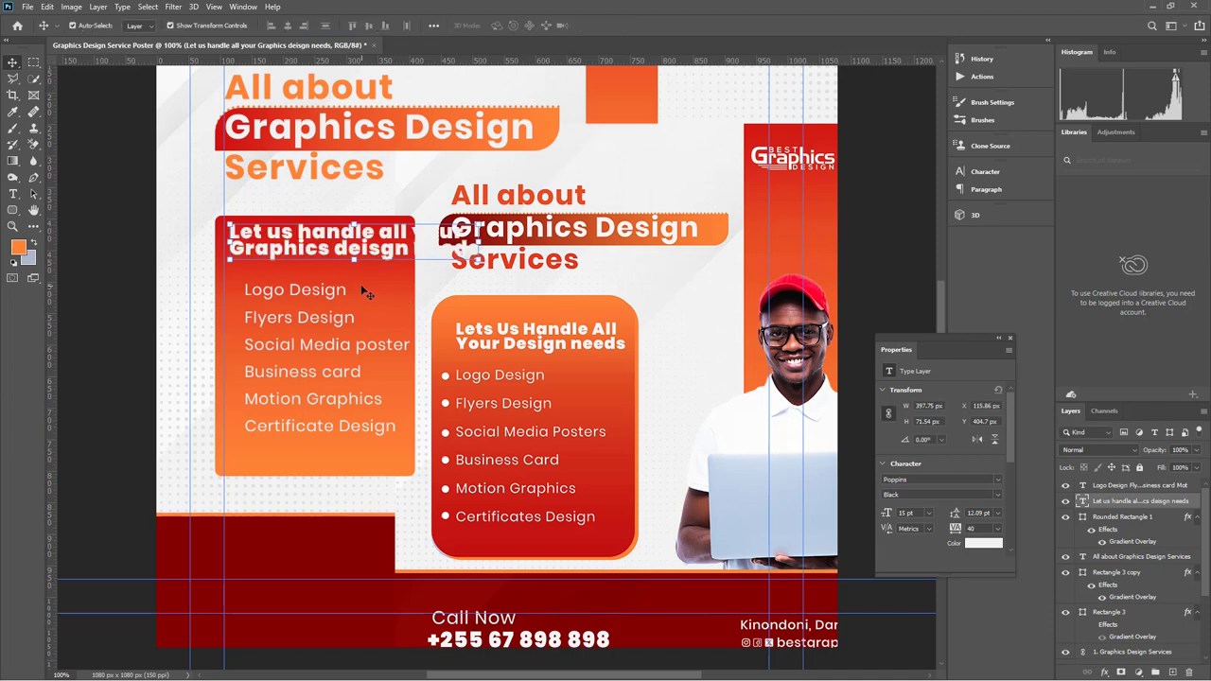
{"action": "left_click_drag", "start_coordinate": [343, 265], "coordinate": [358, 264]}
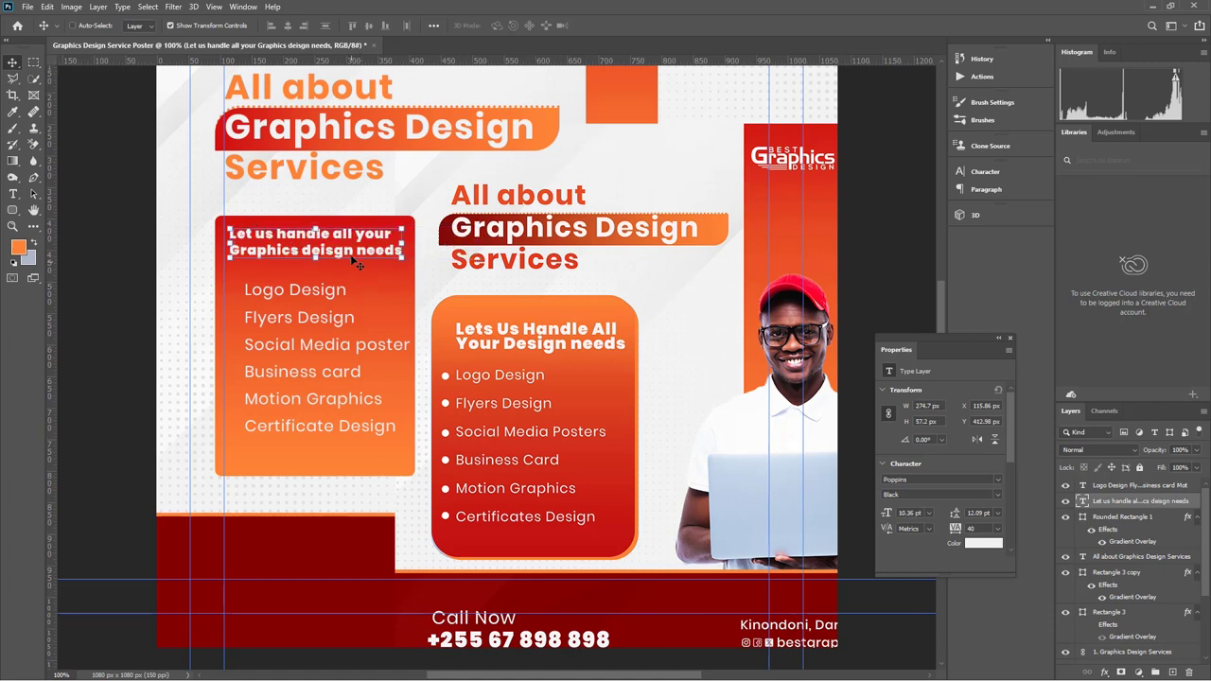
{"action": "left_click_drag", "start_coordinate": [319, 324], "coordinate": [309, 322]}
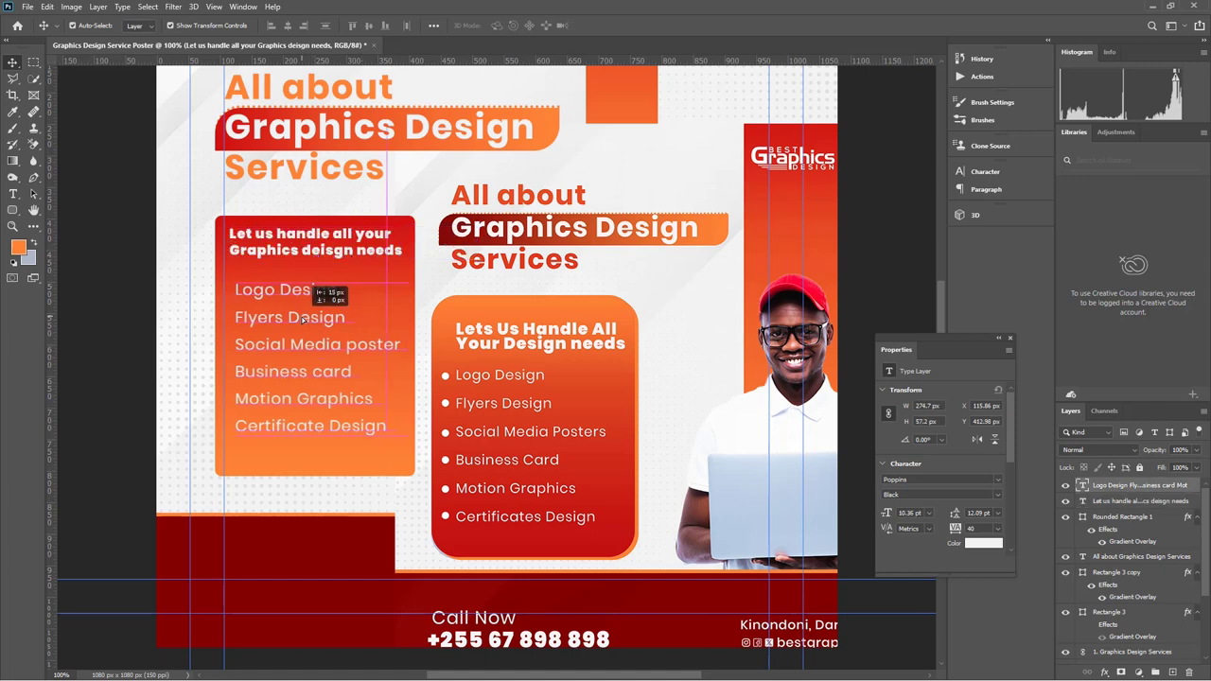
Commit the smaller service list size, then move the list and heading down into place.
{"action": "key", "text": "t"}
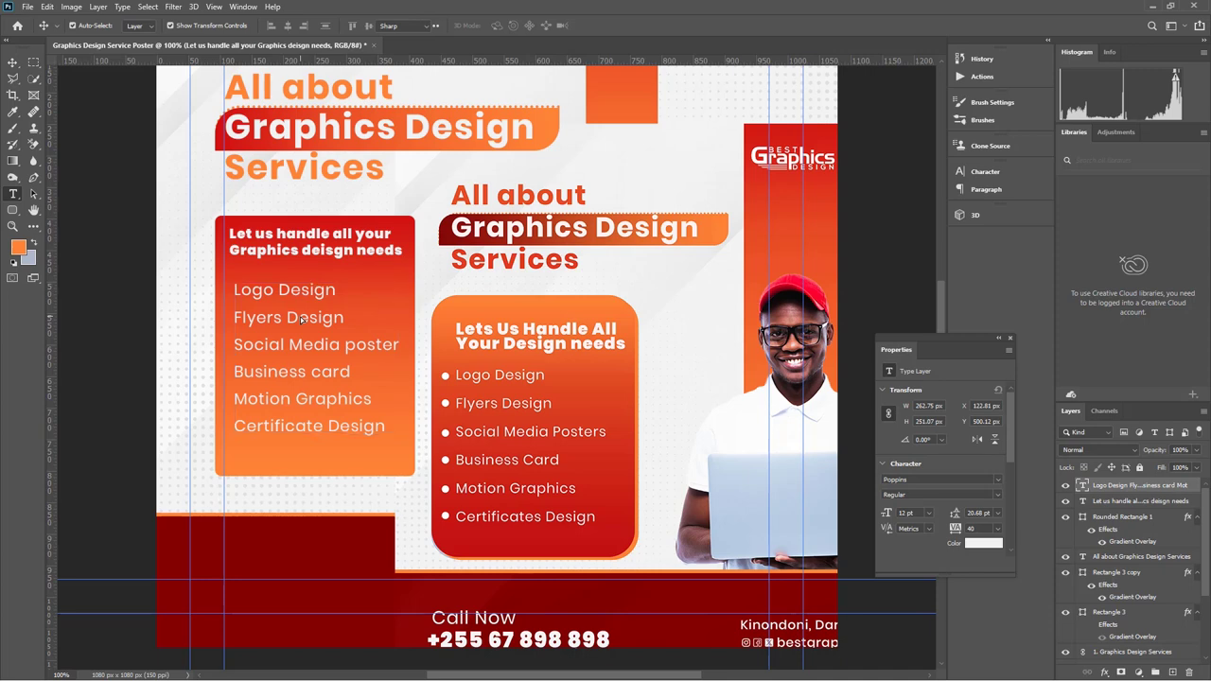
{"action": "left_click", "coordinate": [301, 320]}
{"action": "key", "text": "ctrl+a"}
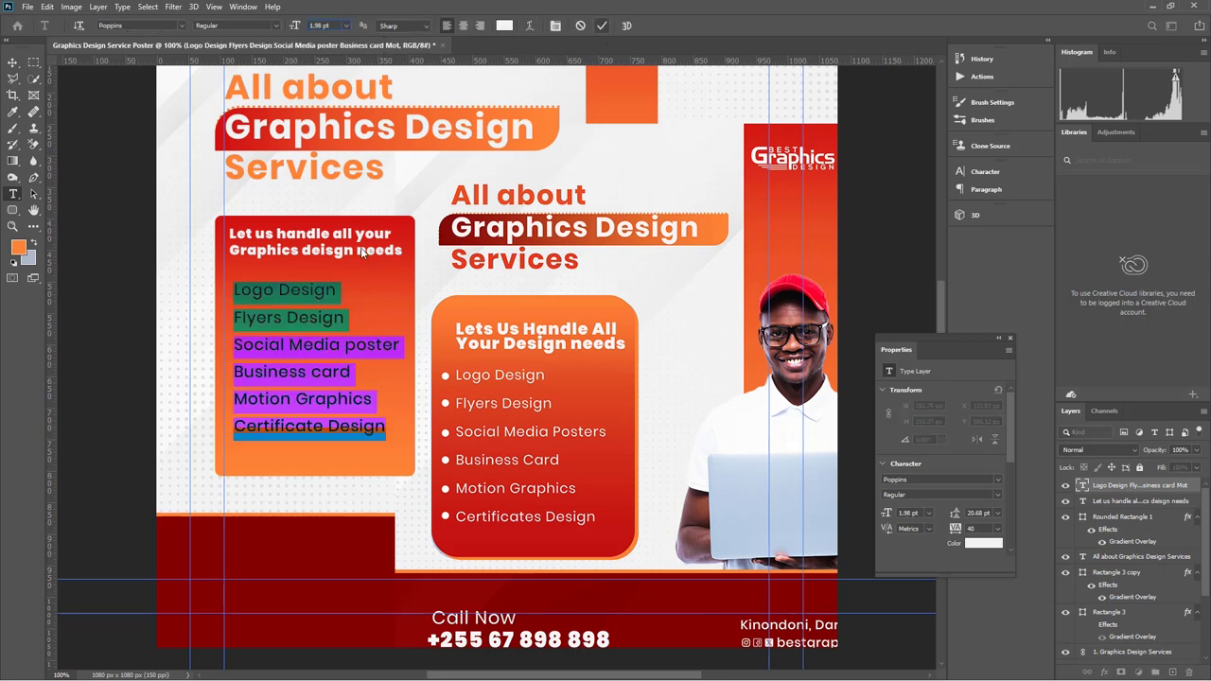
{"action": "key", "text": "ctrl+Return"}
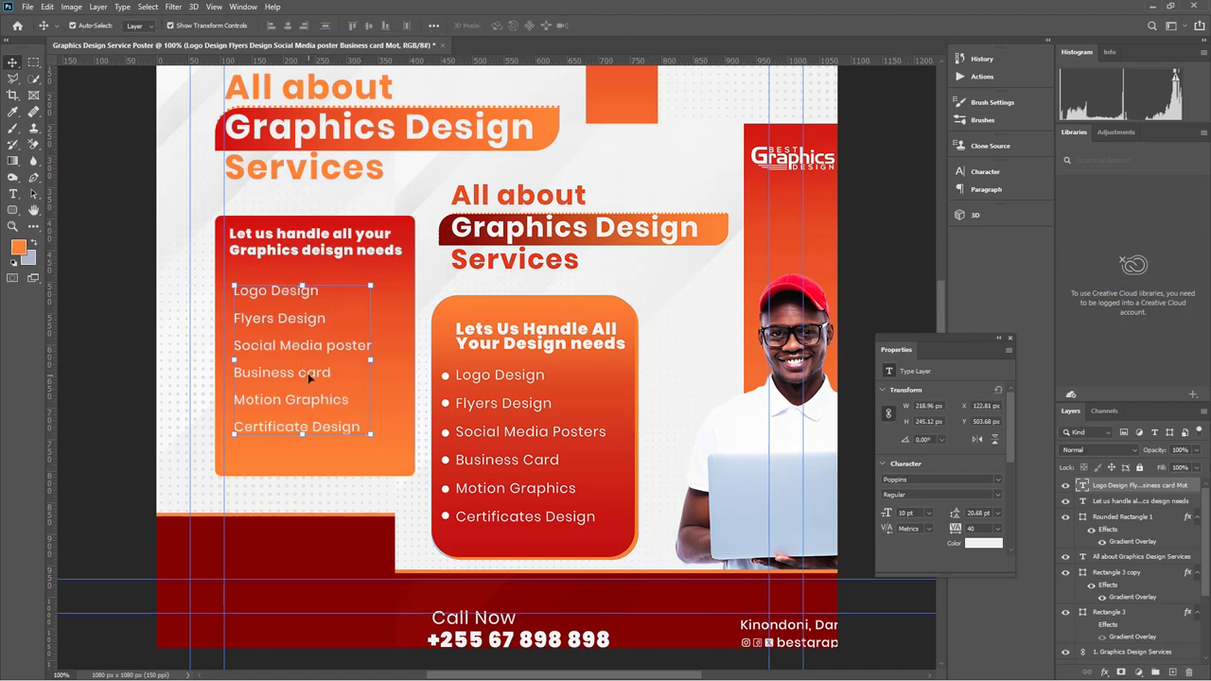
{"action": "left_click_drag", "start_coordinate": [289, 370], "coordinate": [300, 388]}
{"action": "left_click", "coordinate": [294, 244]}
{"action": "left_click_drag", "start_coordinate": [293, 246], "coordinate": [306, 252]}
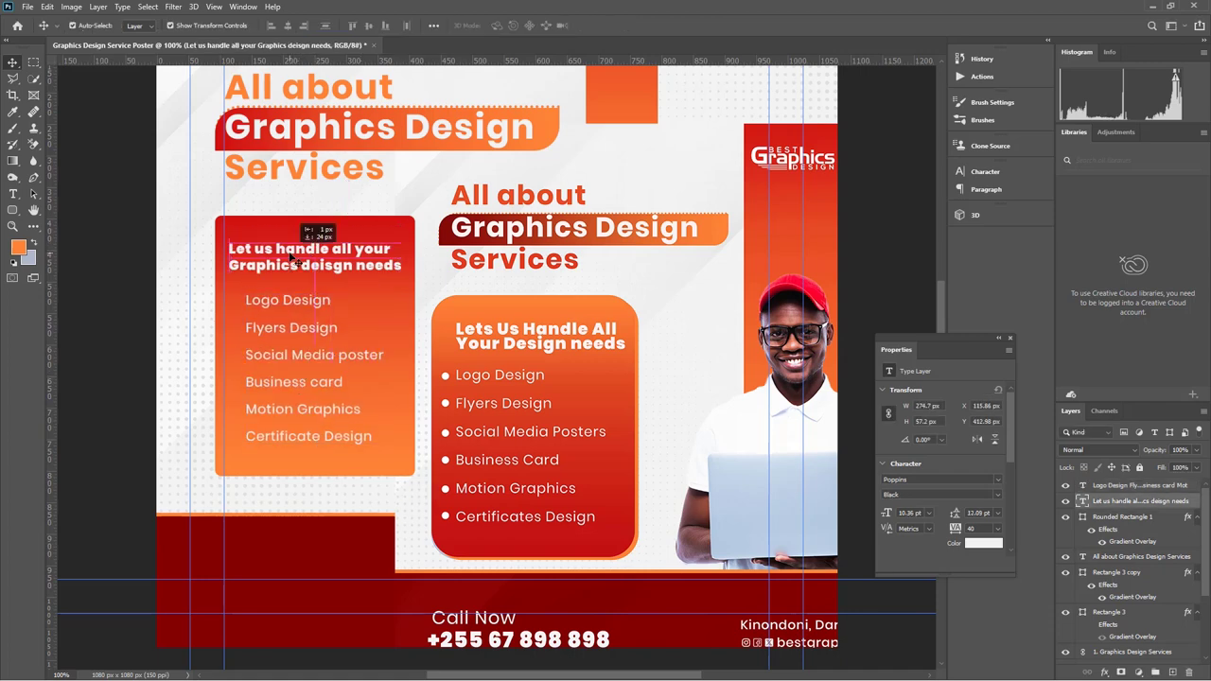
Rebreak the heading into three lines, after 'Let us handle all' and before 'needs'.
{"action": "key", "text": "t"}
{"action": "left_click", "coordinate": [350, 247]}
{"action": "key", "text": "ctrl+a"}
{"action": "left_click", "coordinate": [352, 244]}
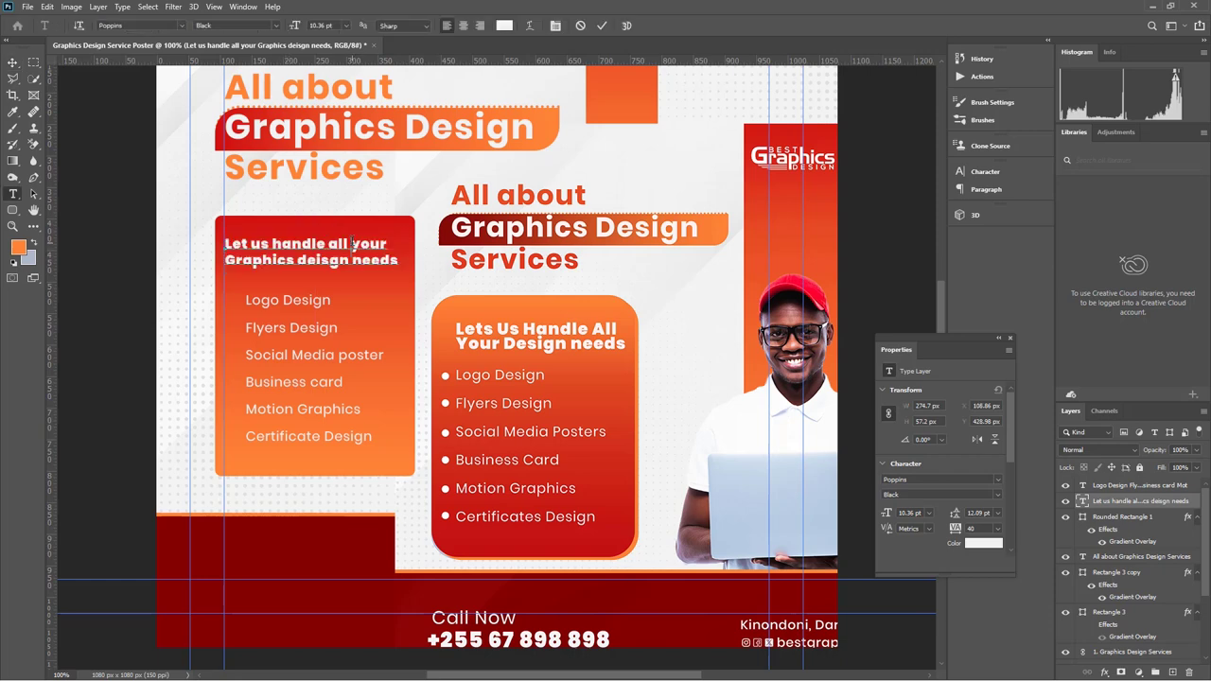
{"action": "key", "text": "Return"}
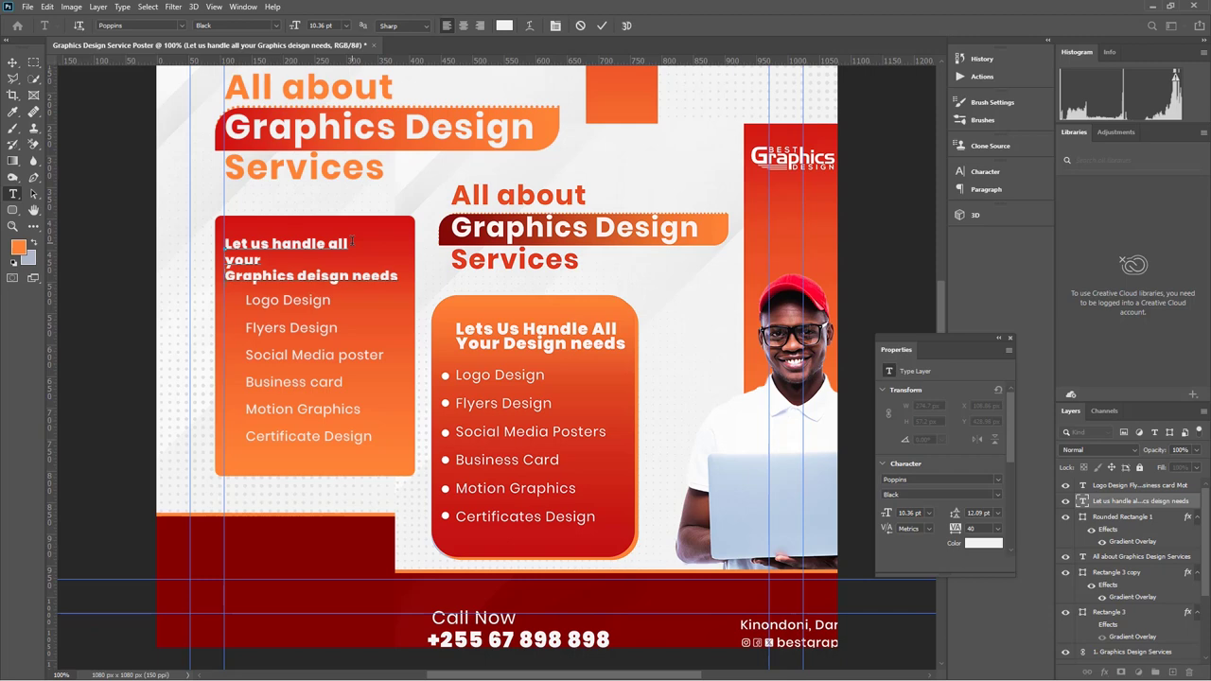
{"action": "key", "text": "Delete"}
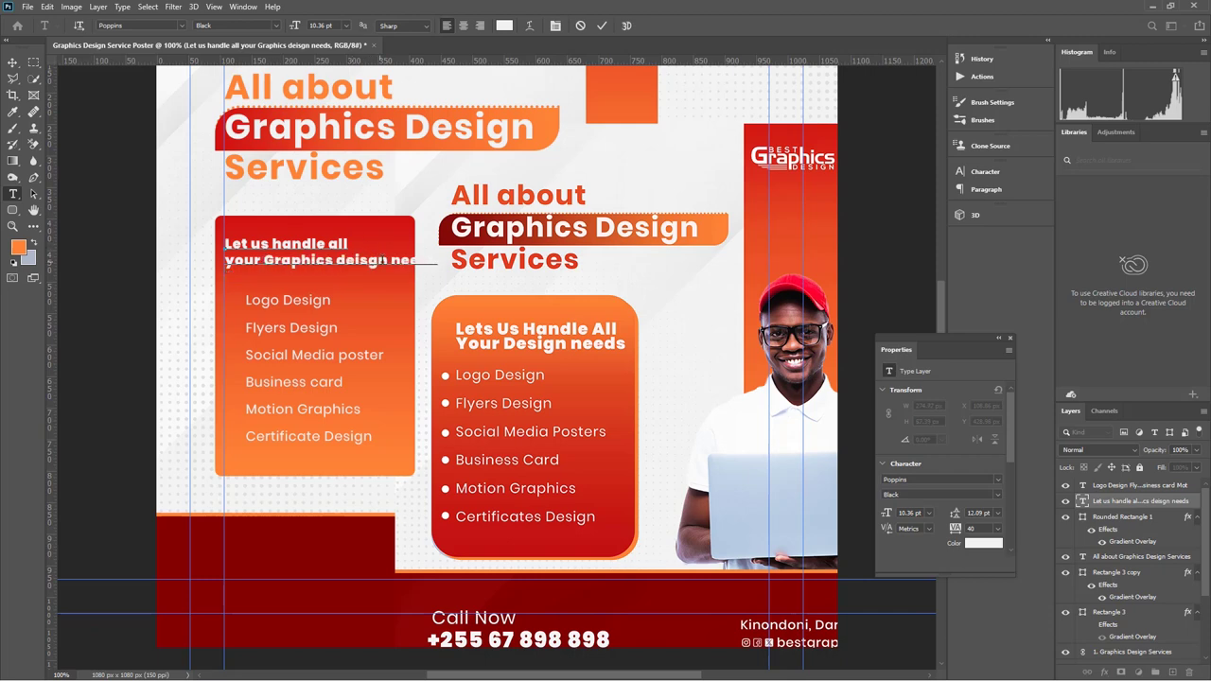
{"action": "key", "text": "Return"}
{"action": "key", "text": "ctrl+a"}
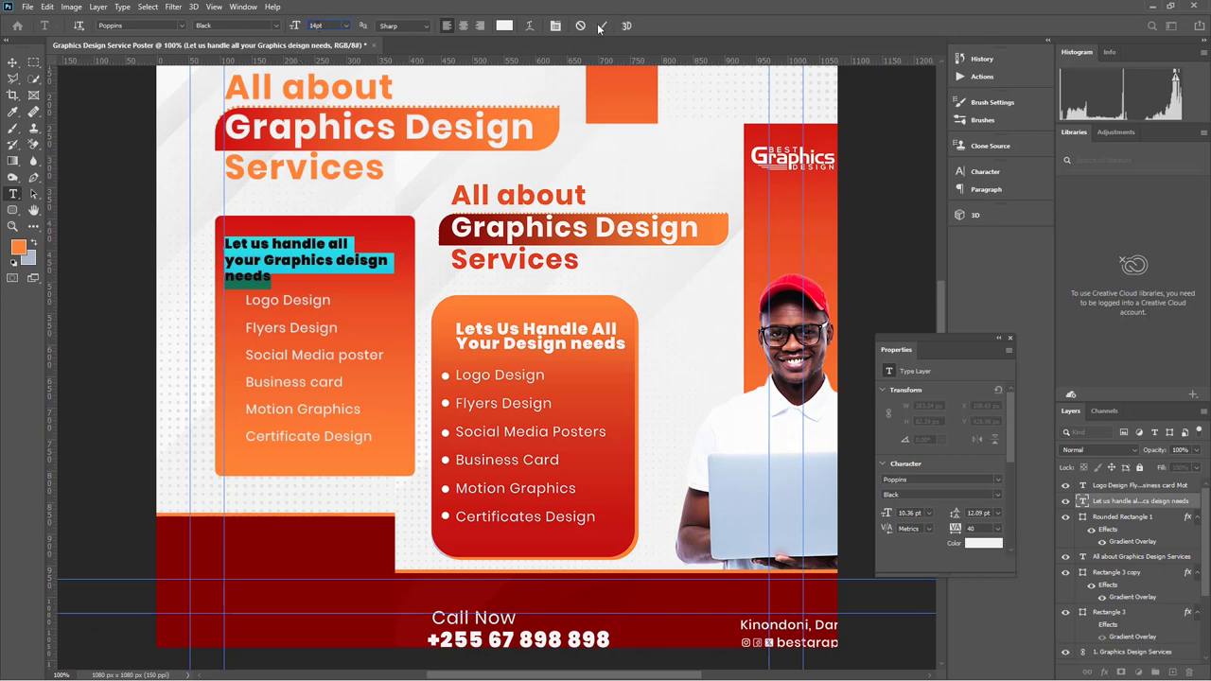
{"action": "key", "text": "ctrl+Return"}
{"action": "key", "text": "v"}
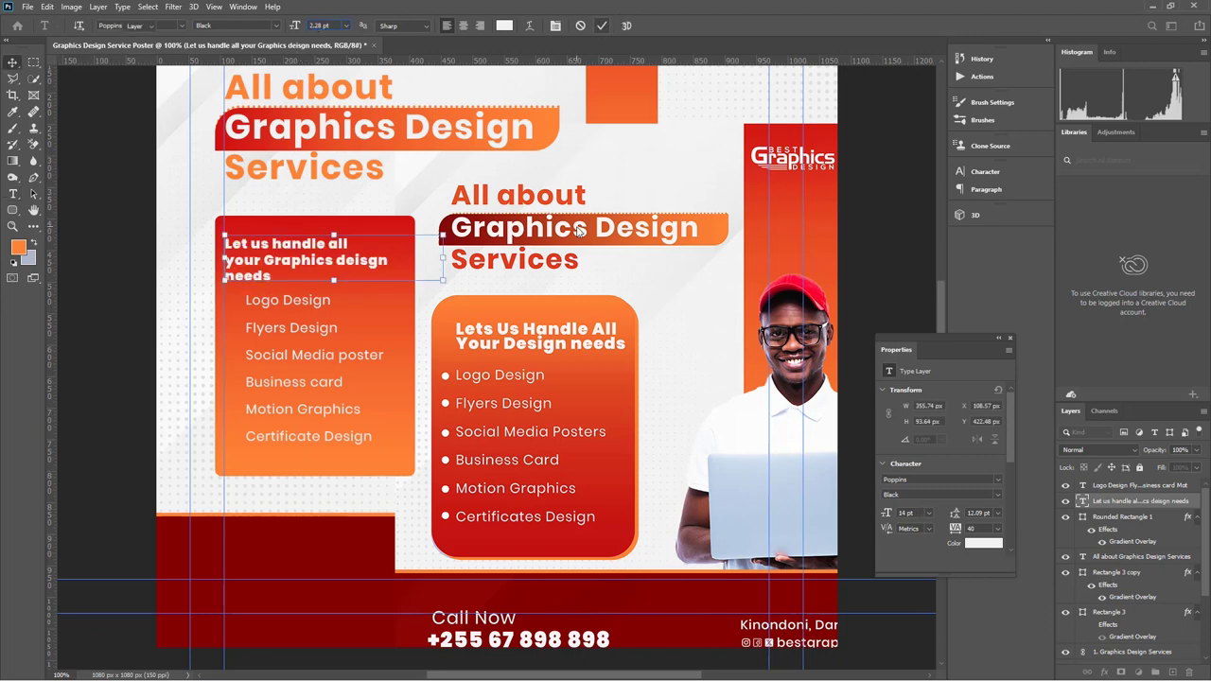
Scale the heading down to 11.45 pt and align it with the service list.
{"action": "double_click", "coordinate": [370, 248]}
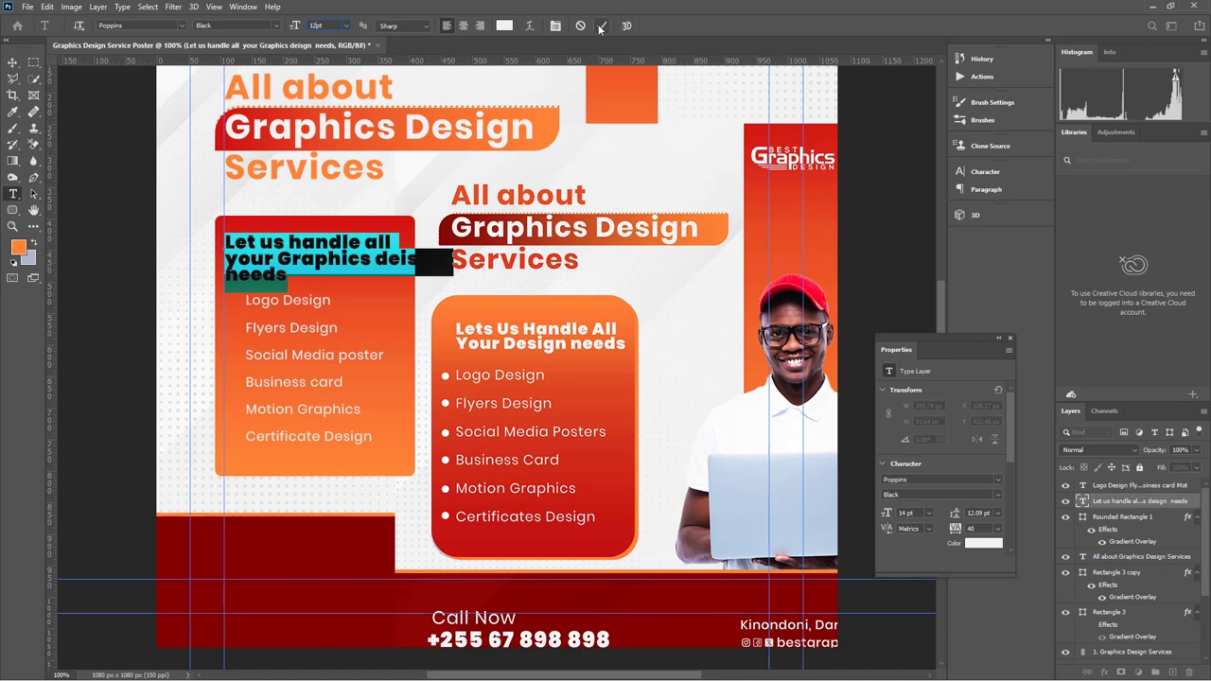
{"action": "key", "text": "ctrl+Return"}
{"action": "key", "text": "v"}
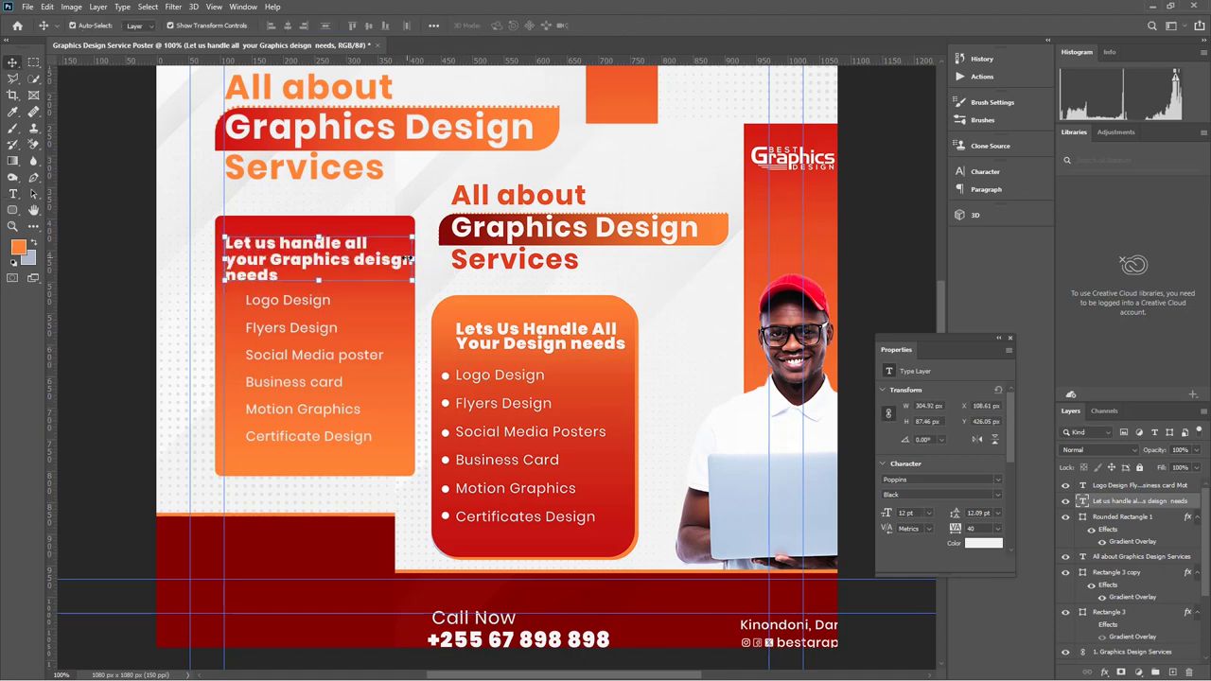
{"action": "left_click_drag", "start_coordinate": [408, 257], "coordinate": [405, 255]}
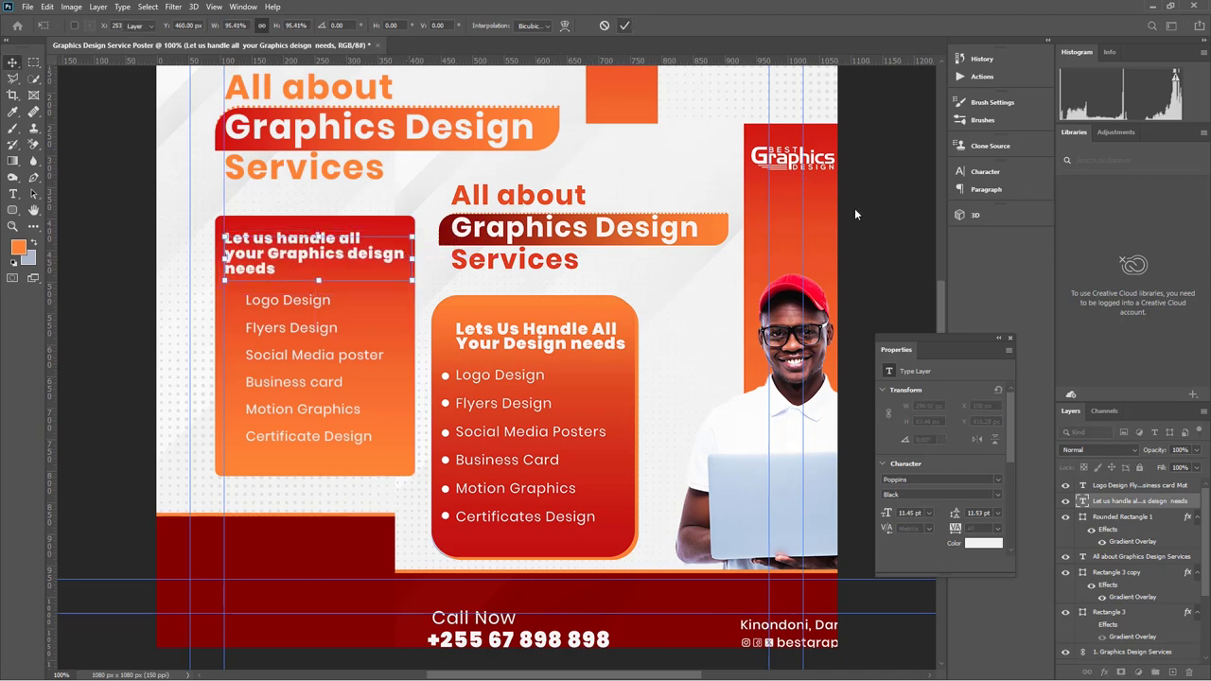
{"action": "key", "text": "Return"}
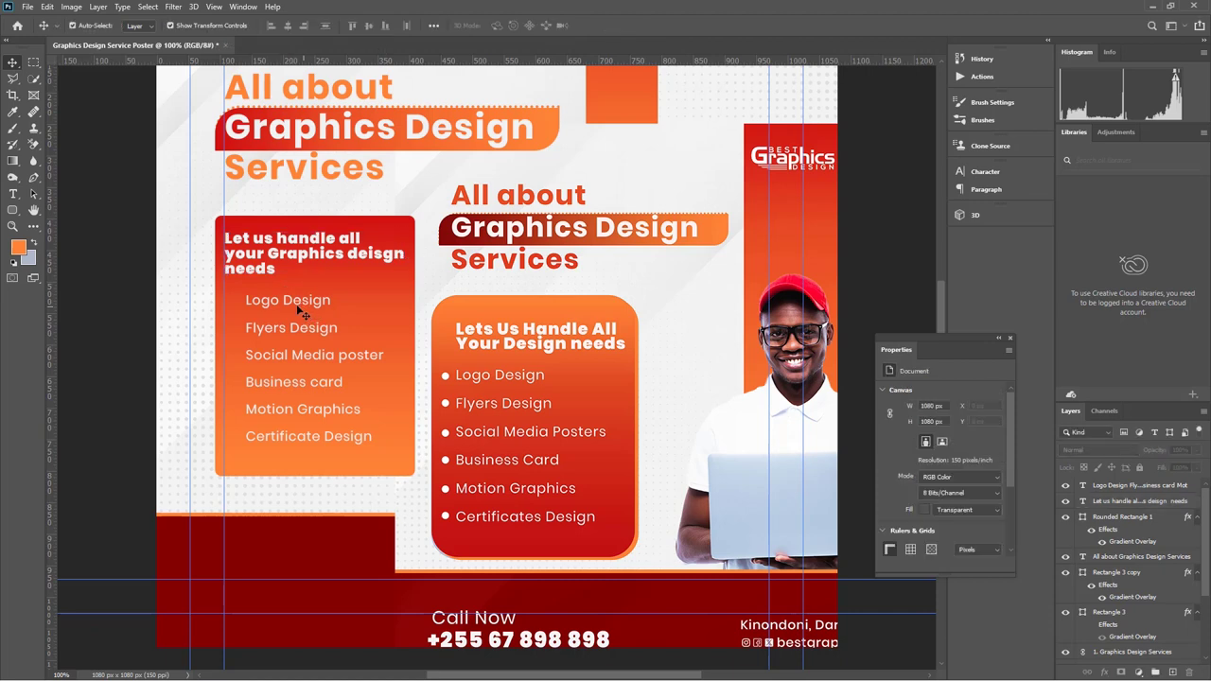
{"action": "left_click_drag", "start_coordinate": [265, 263], "coordinate": [265, 262]}
{"action": "left_click", "coordinate": [274, 329]}
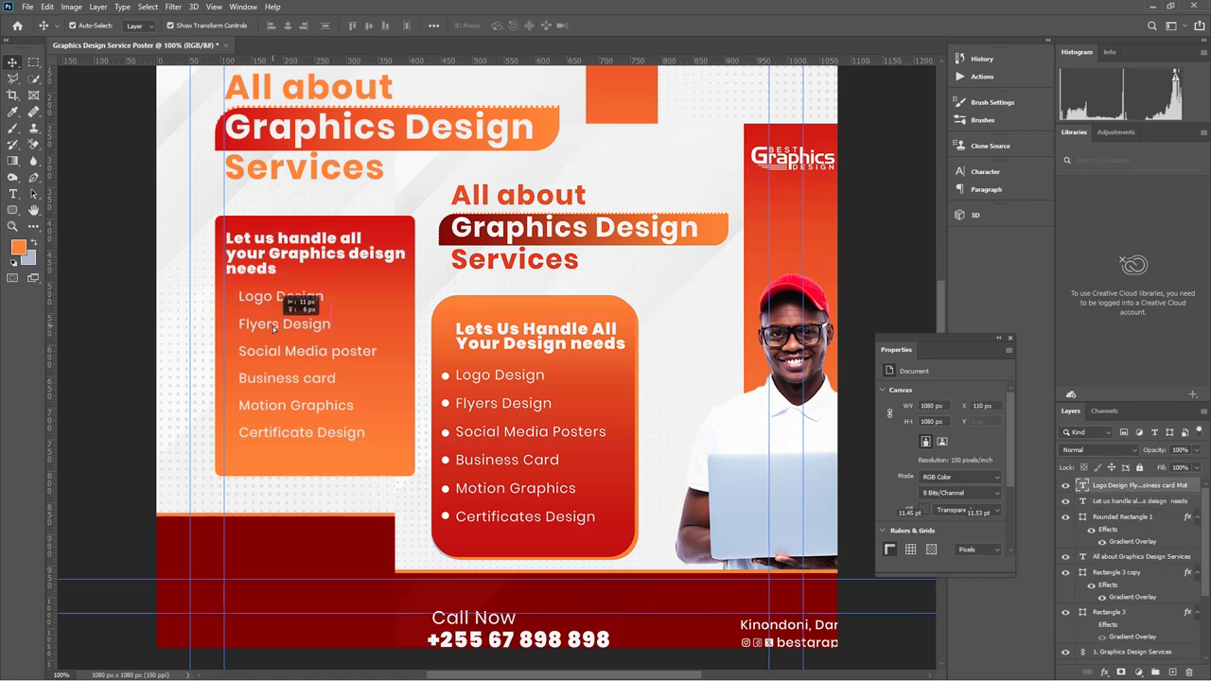
{"action": "left_click_drag", "start_coordinate": [274, 329], "coordinate": [282, 330]}
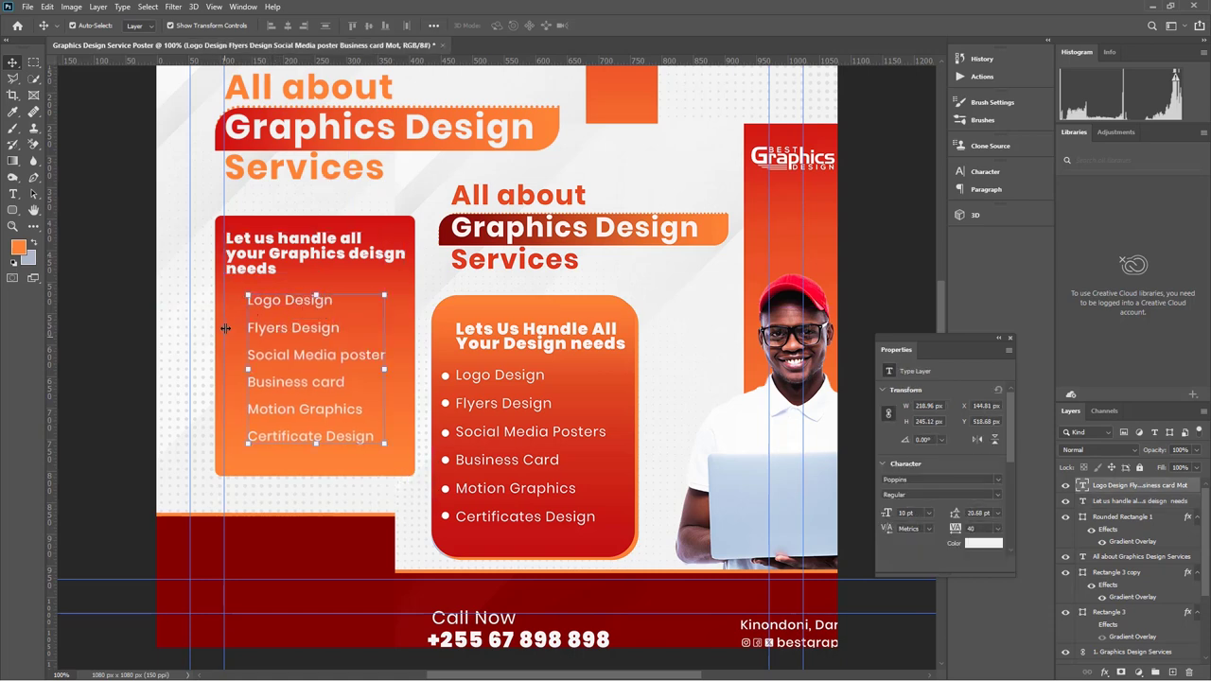
{"action": "left_click", "coordinate": [308, 256]}
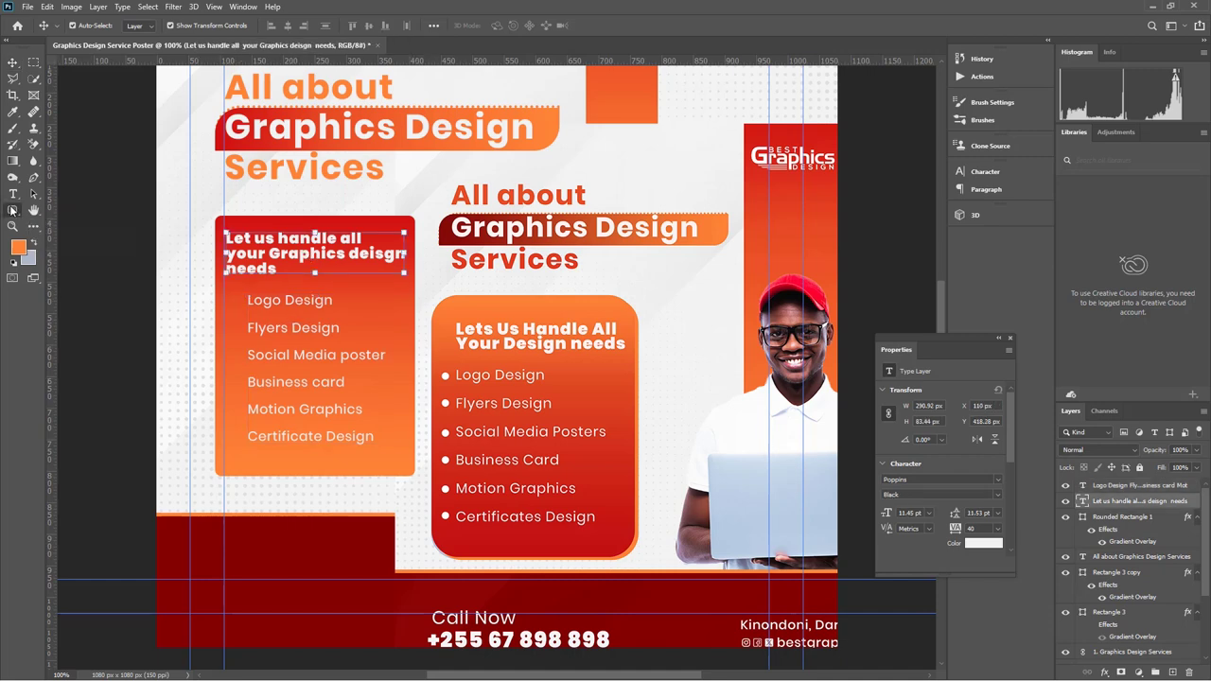
Draw a small white circle bullet beside Logo Design and fine-tune its position.
{"action": "left_click", "coordinate": [12, 210]}
{"action": "left_click", "coordinate": [57, 229]}
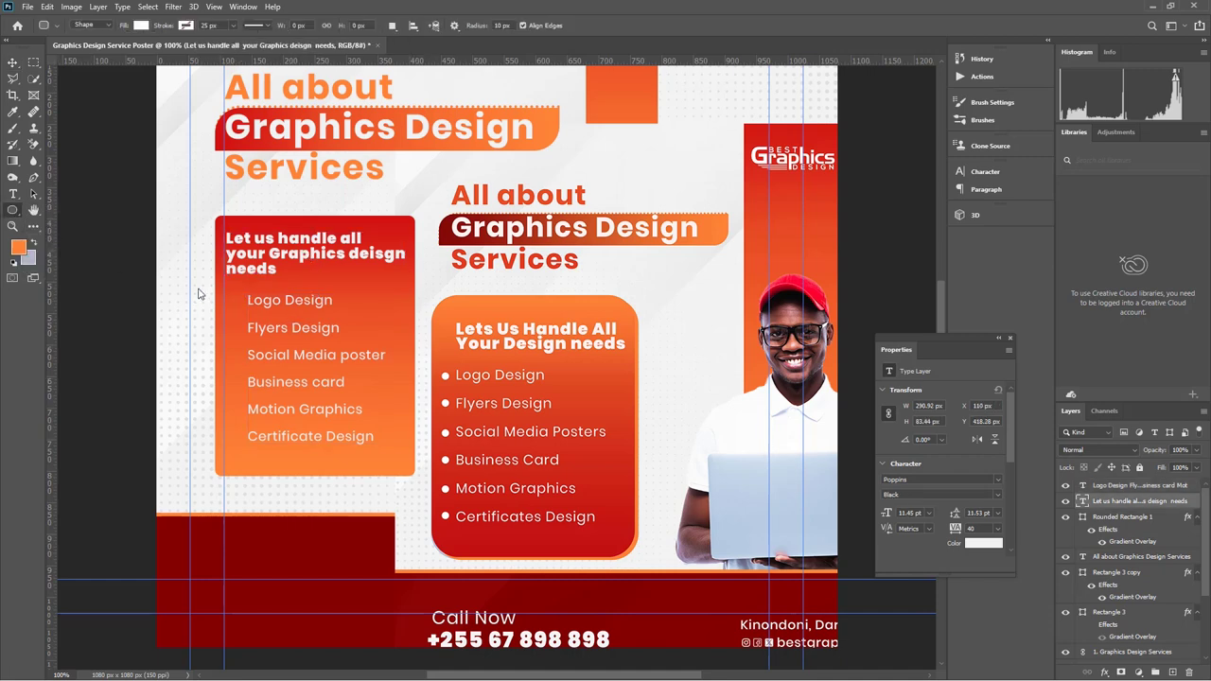
{"action": "left_click_drag", "start_coordinate": [231, 296], "coordinate": [238, 304]}
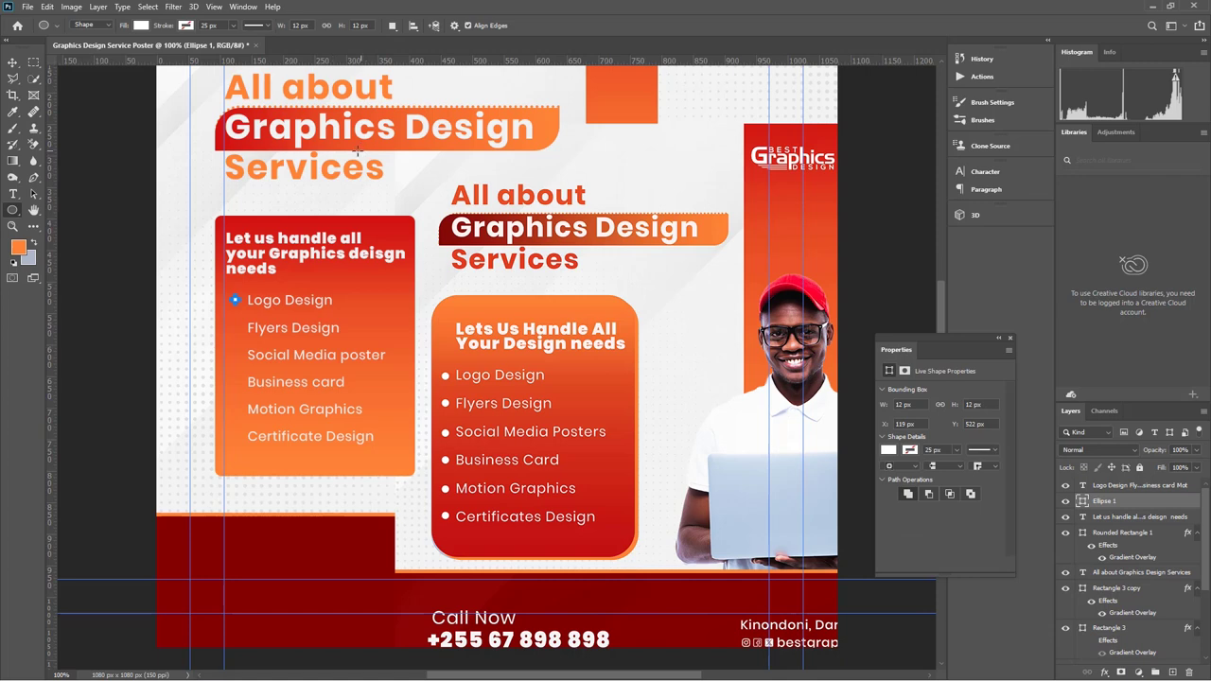
{"action": "left_click", "coordinate": [12, 61]}
{"action": "left_click", "coordinate": [132, 369]}
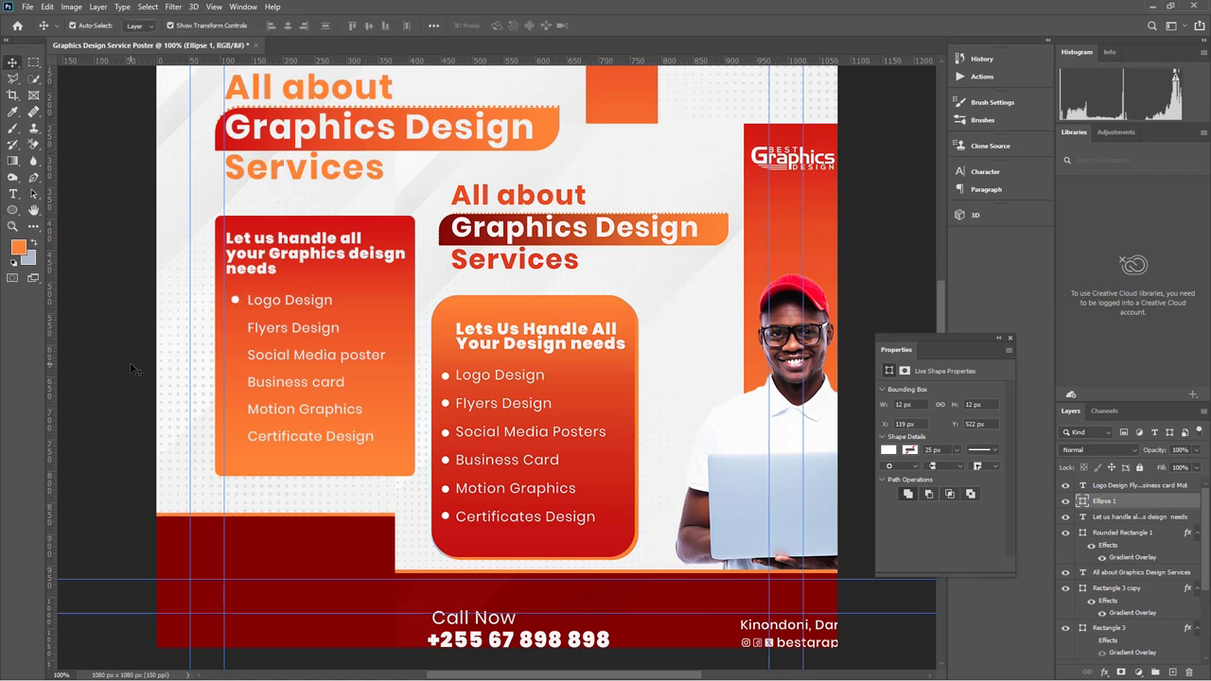
{"action": "key", "text": "ctrl+plus"}
{"action": "key", "text": "ctrl+plus"}
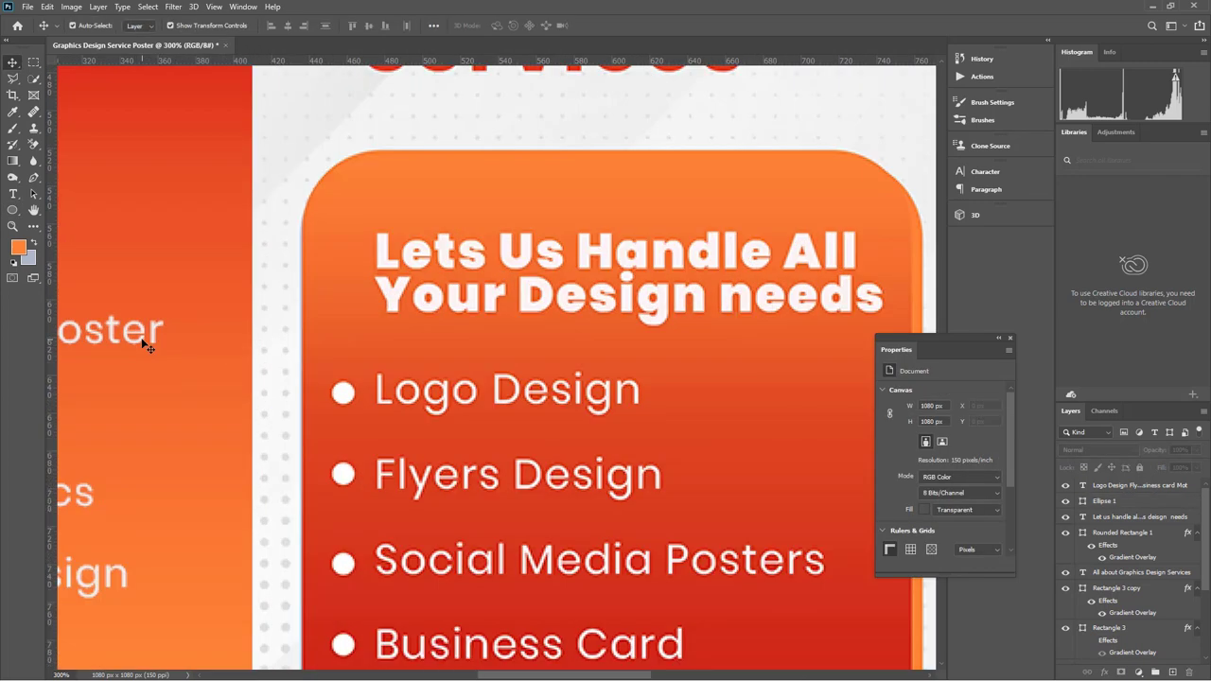
{"action": "left_click", "coordinate": [33, 210]}
{"action": "mouse_move", "coordinate": [419, 338]}
{"action": "left_mouse_down"}
{"action": "mouse_move", "coordinate": [432, 262]}
{"action": "mouse_move", "coordinate": [489, 520]}
{"action": "left_mouse_up"}
{"action": "left_click", "coordinate": [12, 62]}
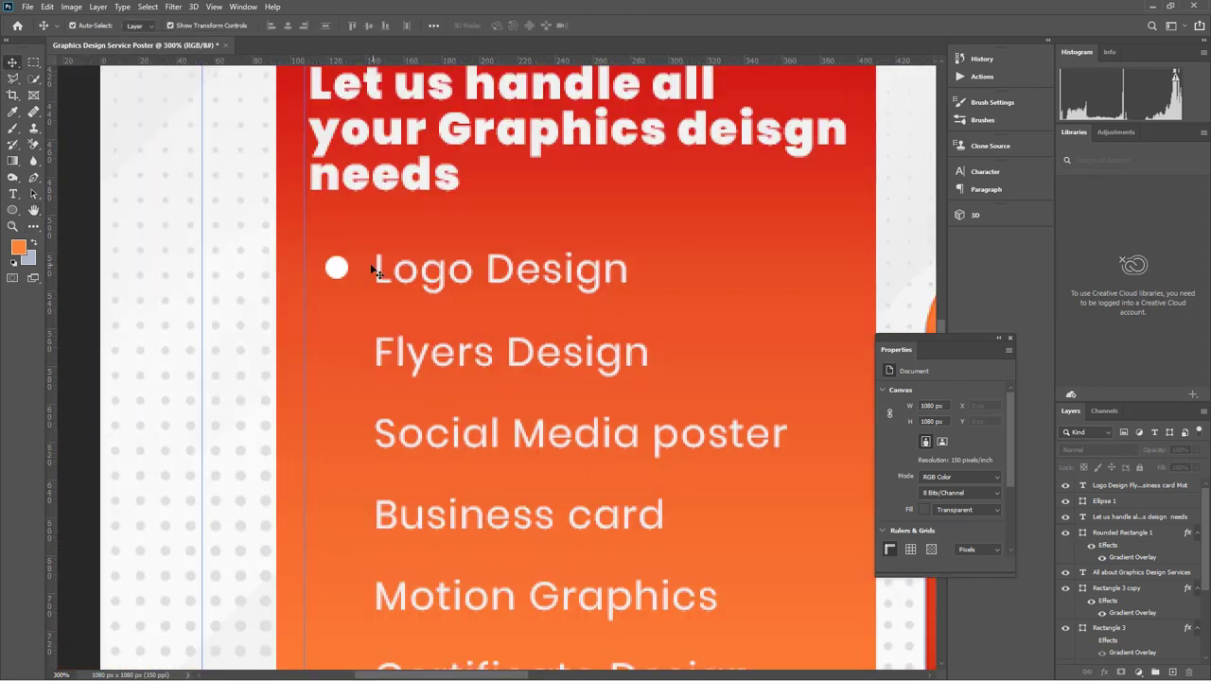
{"action": "left_click_drag", "start_coordinate": [338, 271], "coordinate": [341, 276]}
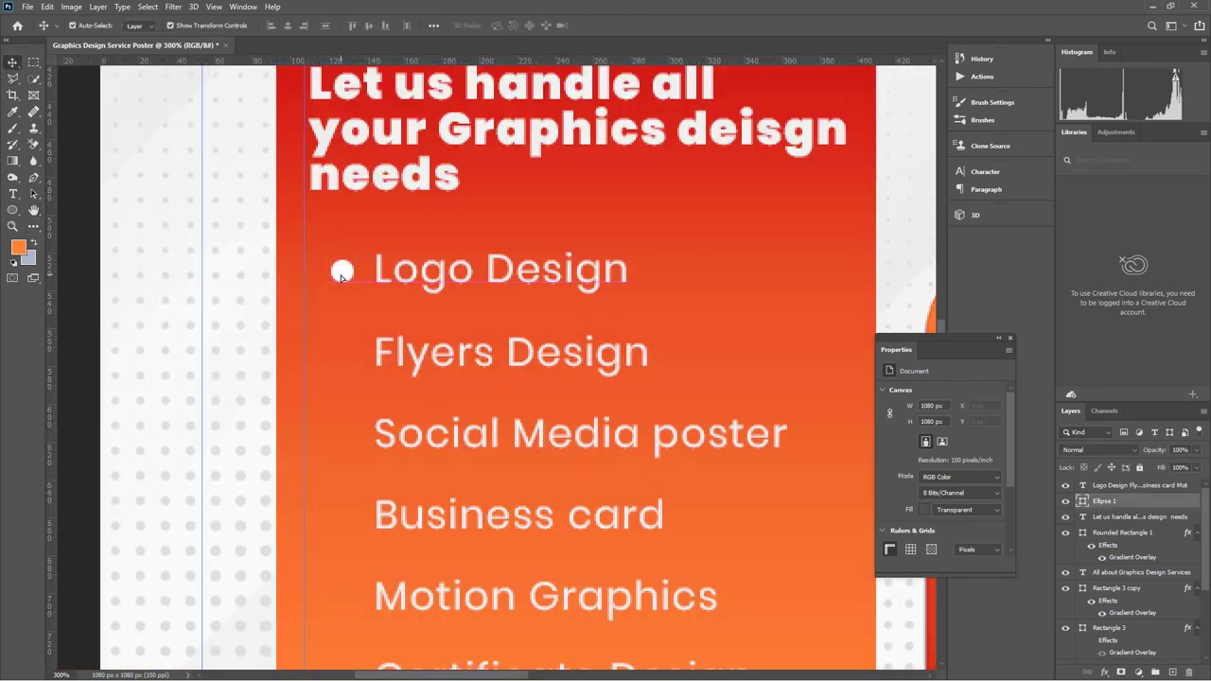
Copy the bullet beside Flyers Design, Social Media poster, Business card, Motion Graphics and Certificate Design.
{"action": "left_click_drag", "start_coordinate": [344, 275], "coordinate": [342, 355]}
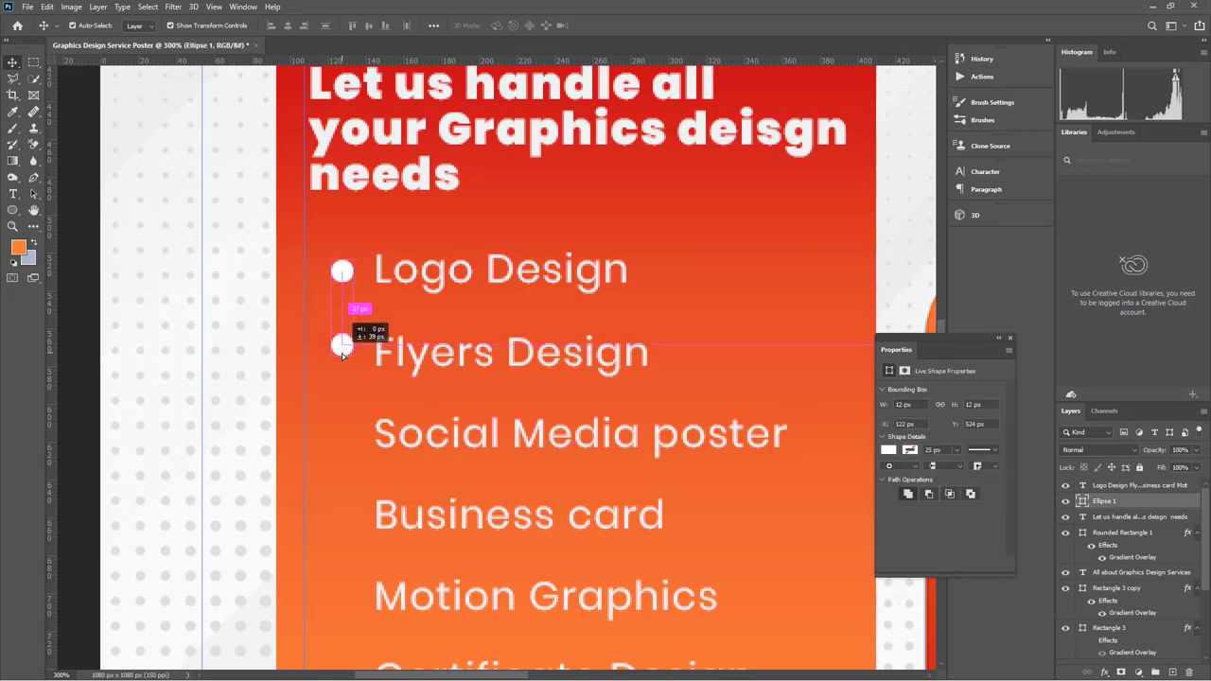
{"action": "left_click_drag", "start_coordinate": [342, 355], "coordinate": [342, 433]}
{"action": "scroll", "coordinate": [341, 433], "scroll_direction": "down", "scroll_amount": 2}
{"action": "scroll", "coordinate": [342, 433], "scroll_direction": "down", "scroll_amount": 1}
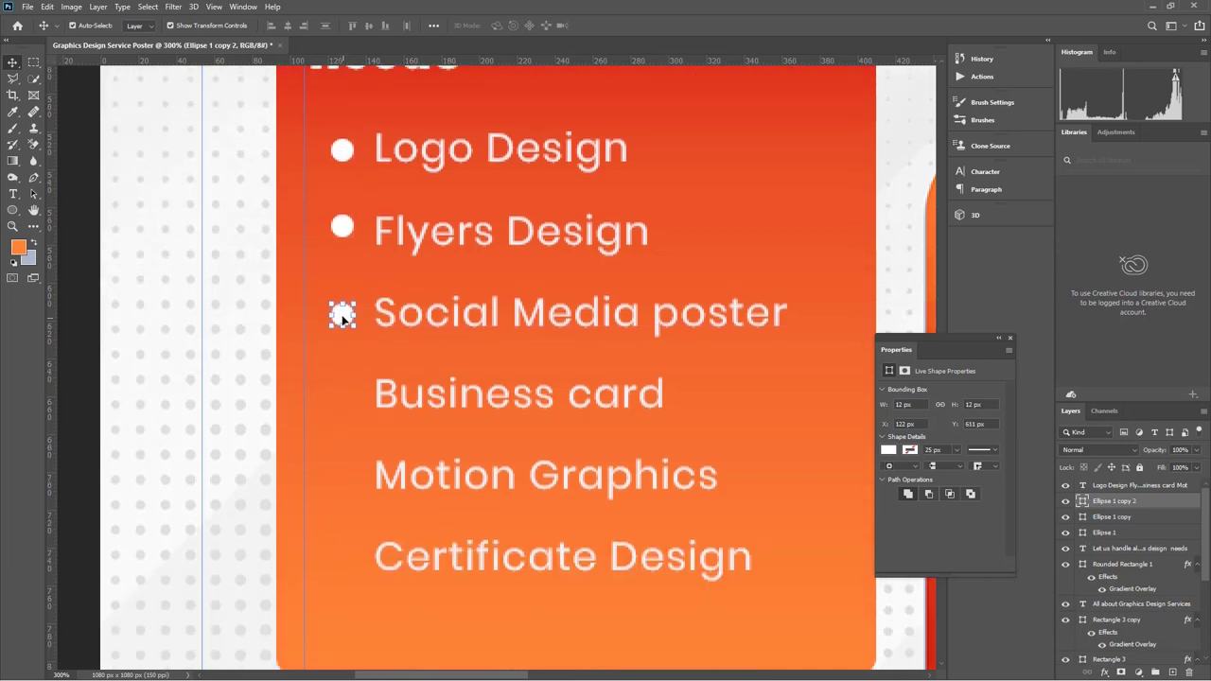
{"action": "left_click_drag", "start_coordinate": [344, 318], "coordinate": [343, 399]}
{"action": "scroll", "coordinate": [343, 399], "scroll_direction": "down", "scroll_amount": 2}
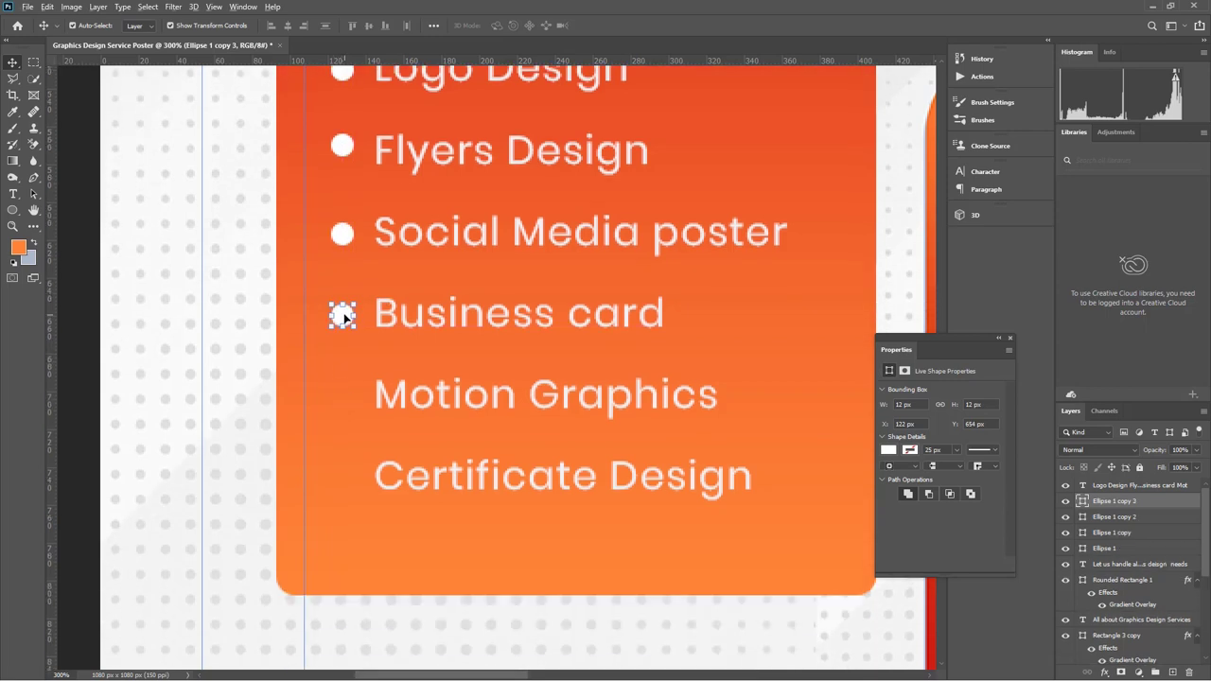
{"action": "left_click_drag", "start_coordinate": [345, 317], "coordinate": [343, 392]}
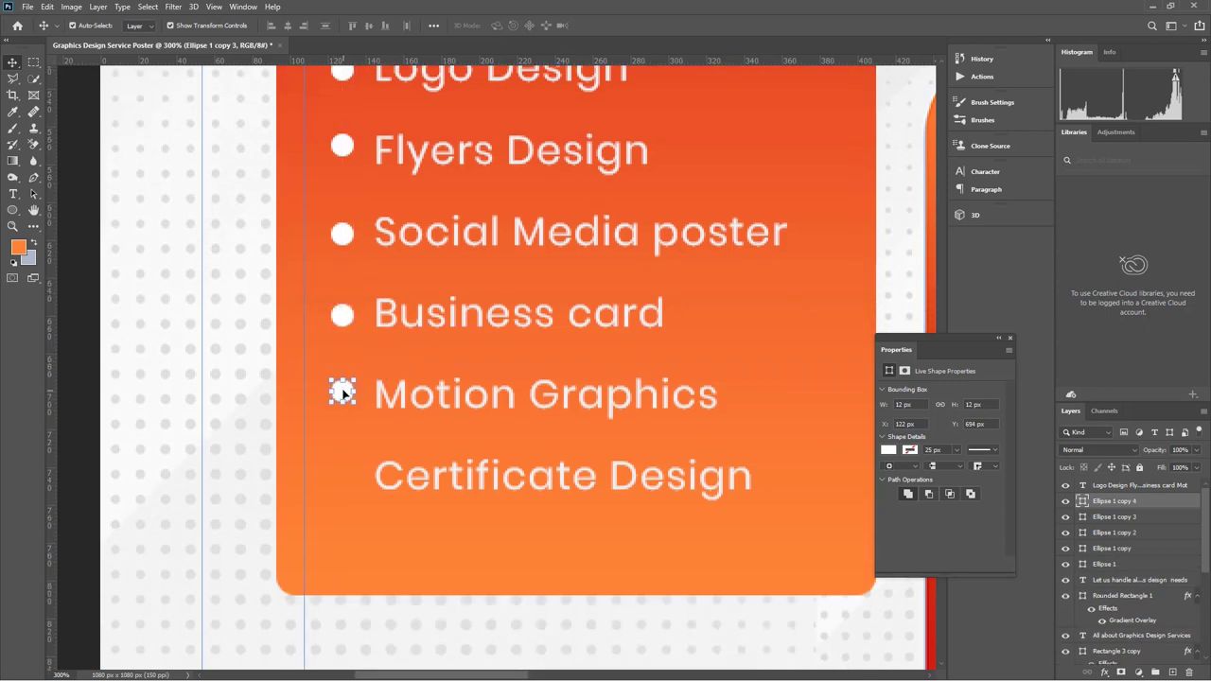
{"action": "scroll", "coordinate": [342, 391], "scroll_direction": "down", "scroll_amount": 1}
{"action": "left_click_drag", "start_coordinate": [342, 344], "coordinate": [343, 428]}
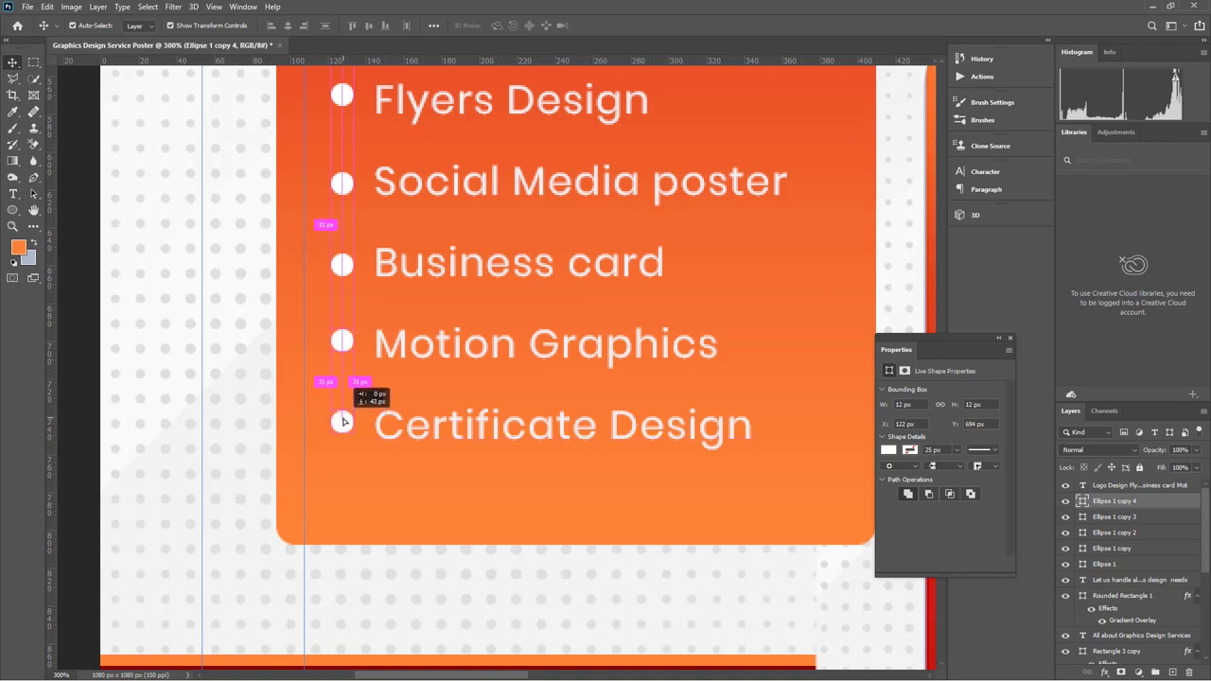
{"action": "left_click_drag", "start_coordinate": [343, 427], "coordinate": [343, 427]}
{"action": "left_click", "coordinate": [342, 343], "text": "shift"}
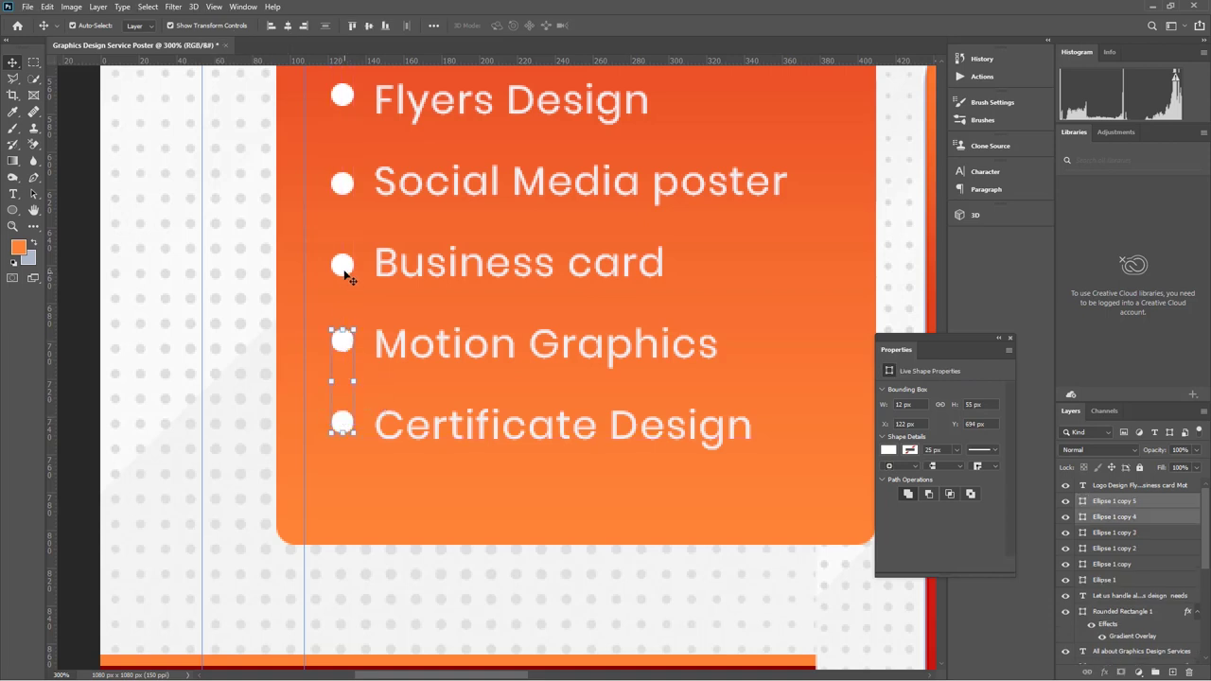
{"action": "left_click", "coordinate": [343, 265], "text": "shift"}
{"action": "left_click", "coordinate": [343, 182], "text": "shift"}
Select all six bullet layers, from Logo Design to Certificate Design.
{"action": "scroll", "coordinate": [357, 368], "scroll_direction": "up", "scroll_amount": 5}
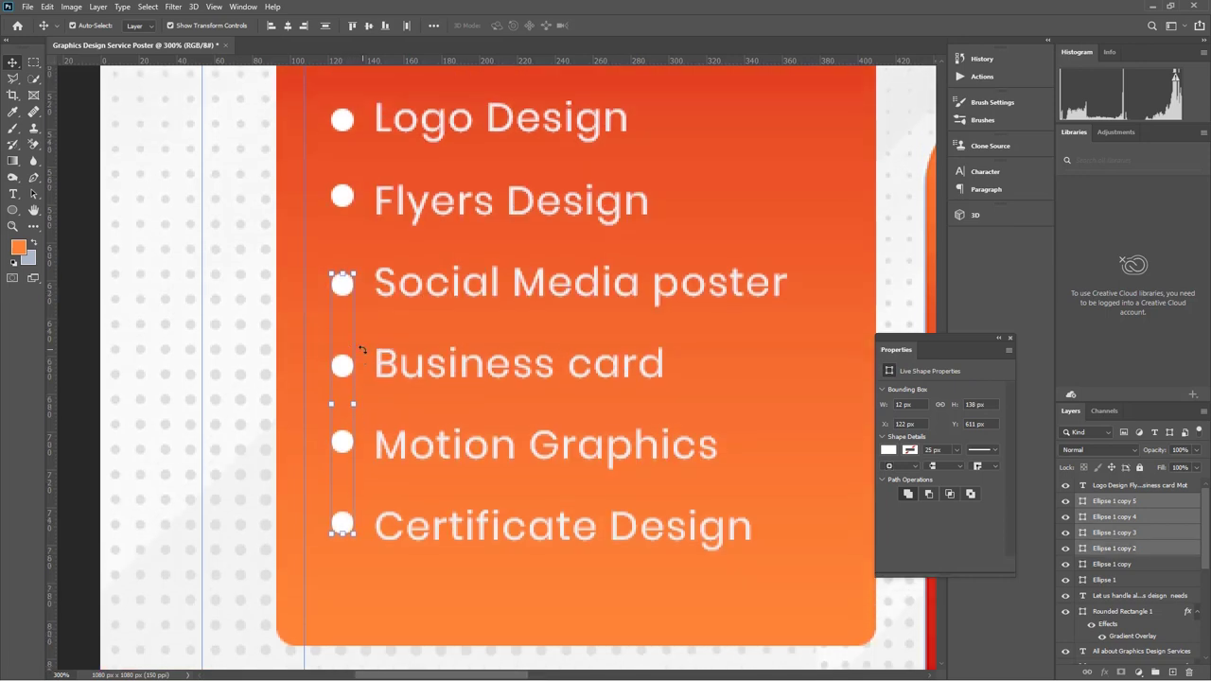
{"action": "scroll", "coordinate": [354, 350], "scroll_direction": "up", "scroll_amount": 4}
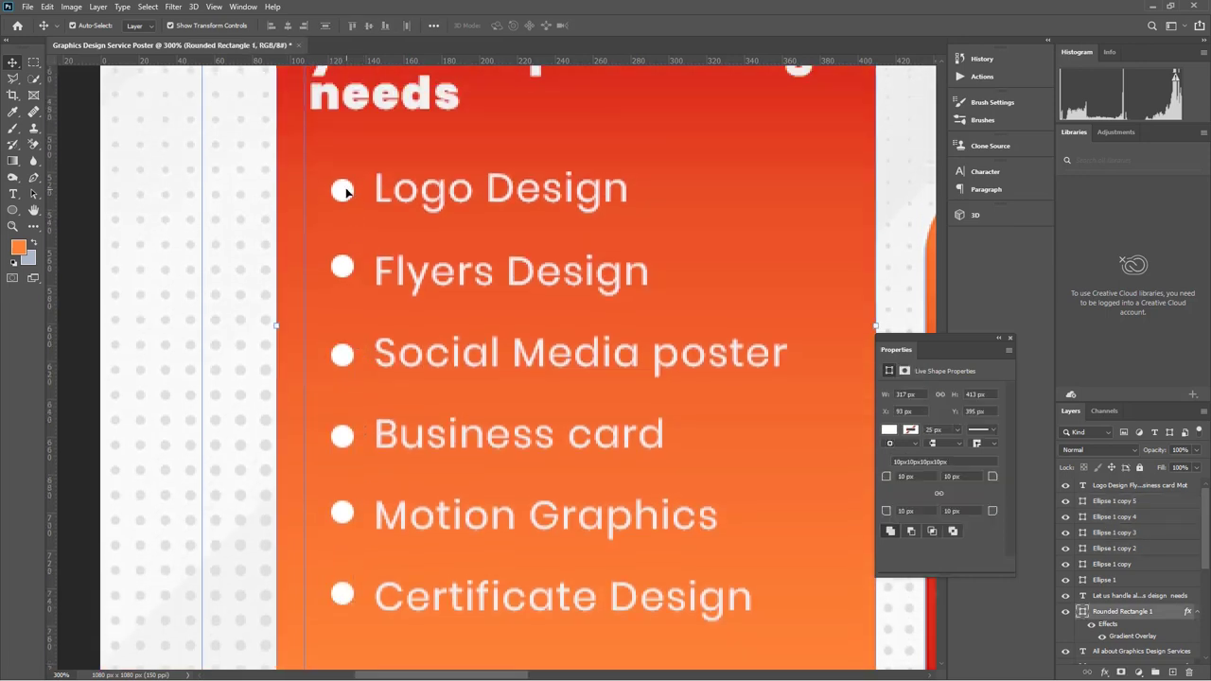
{"action": "left_click", "coordinate": [343, 189]}
{"action": "left_click", "coordinate": [345, 272]}
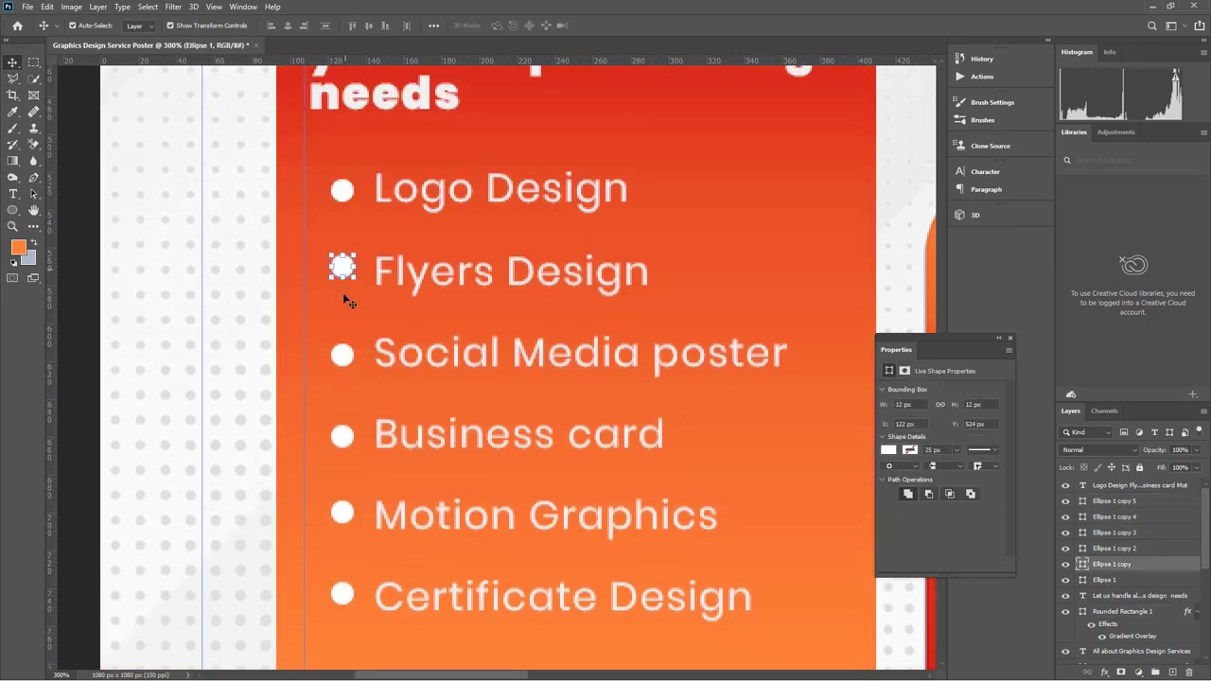
{"action": "left_click", "coordinate": [356, 188]}
{"action": "scroll", "coordinate": [364, 424], "scroll_direction": "down", "scroll_amount": 2}
{"action": "scroll", "coordinate": [360, 464], "scroll_direction": "up", "scroll_amount": 1}
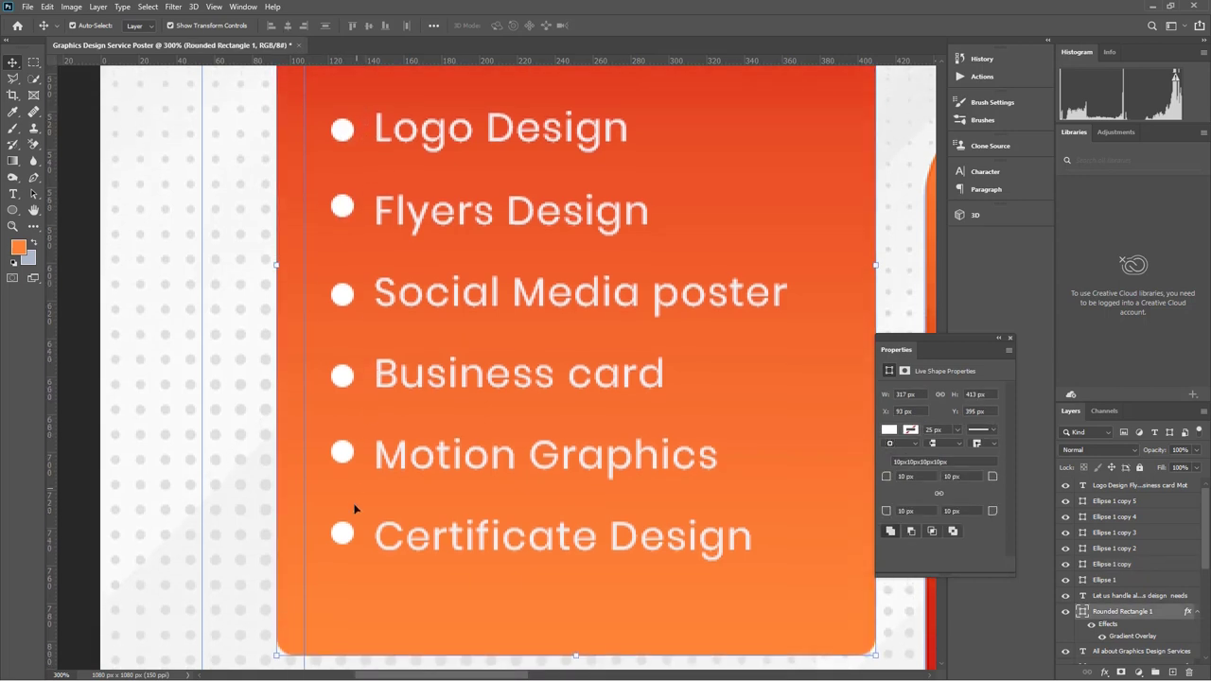
{"action": "left_click", "coordinate": [346, 540]}
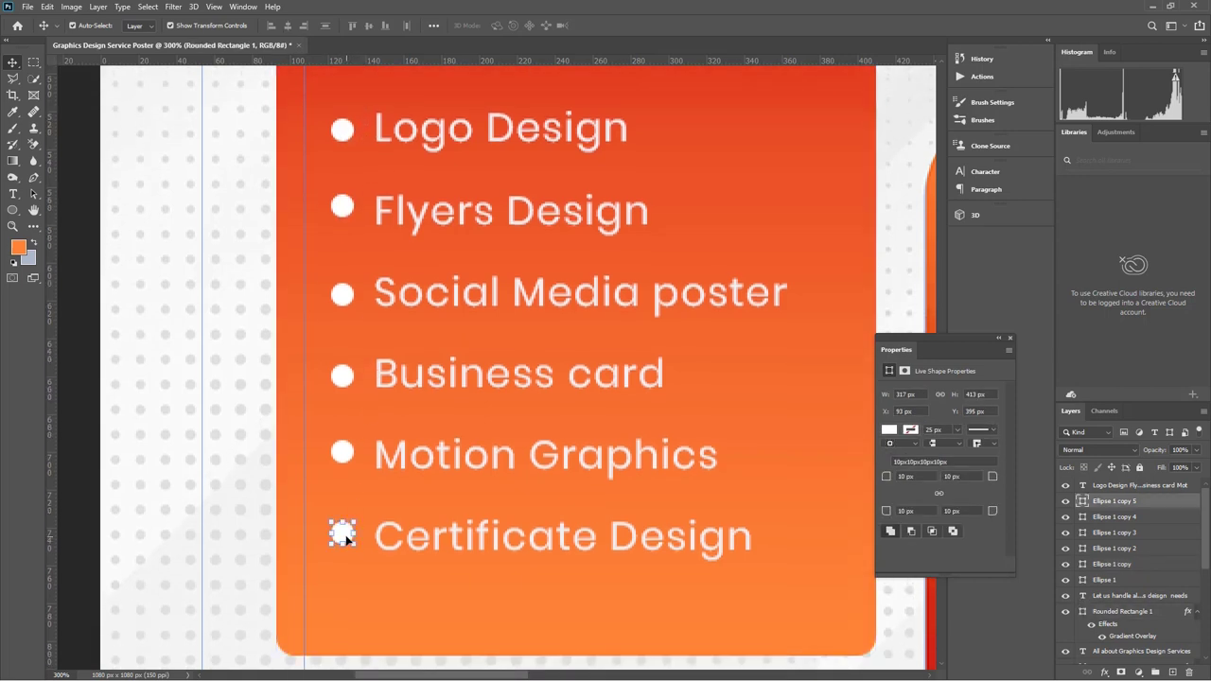
{"action": "left_click", "coordinate": [344, 454], "text": "shift"}
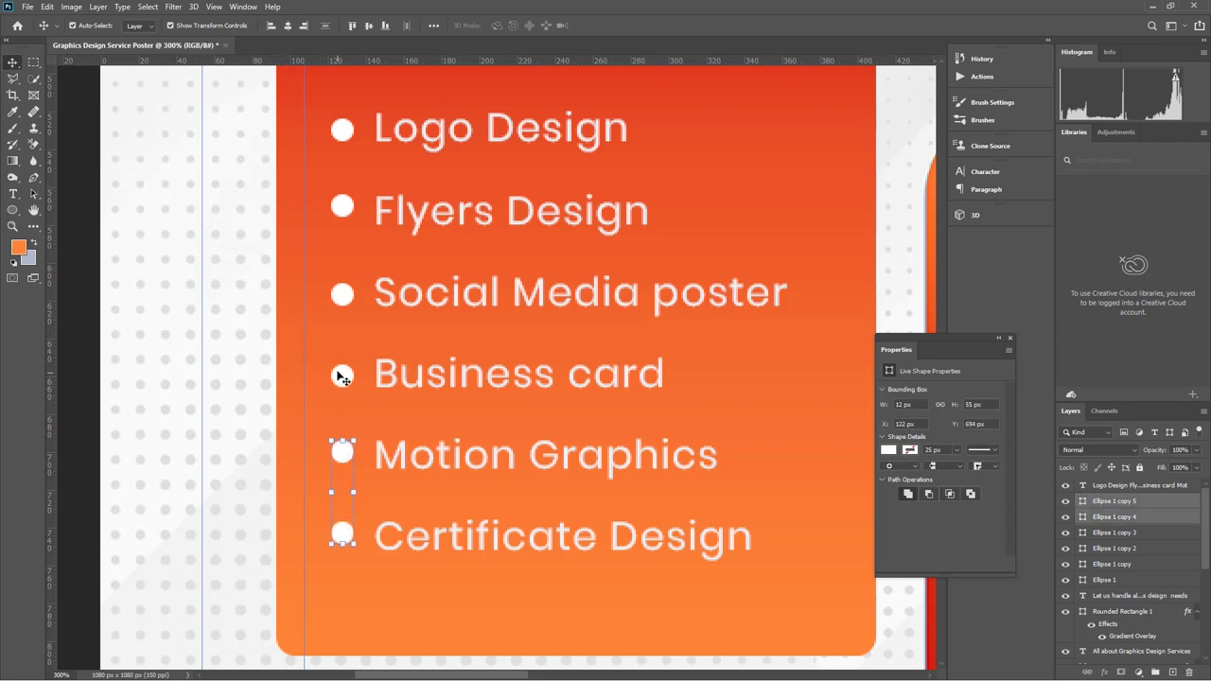
{"action": "left_click", "coordinate": [344, 297], "text": "shift"}
{"action": "left_click", "coordinate": [344, 210], "text": "shift"}
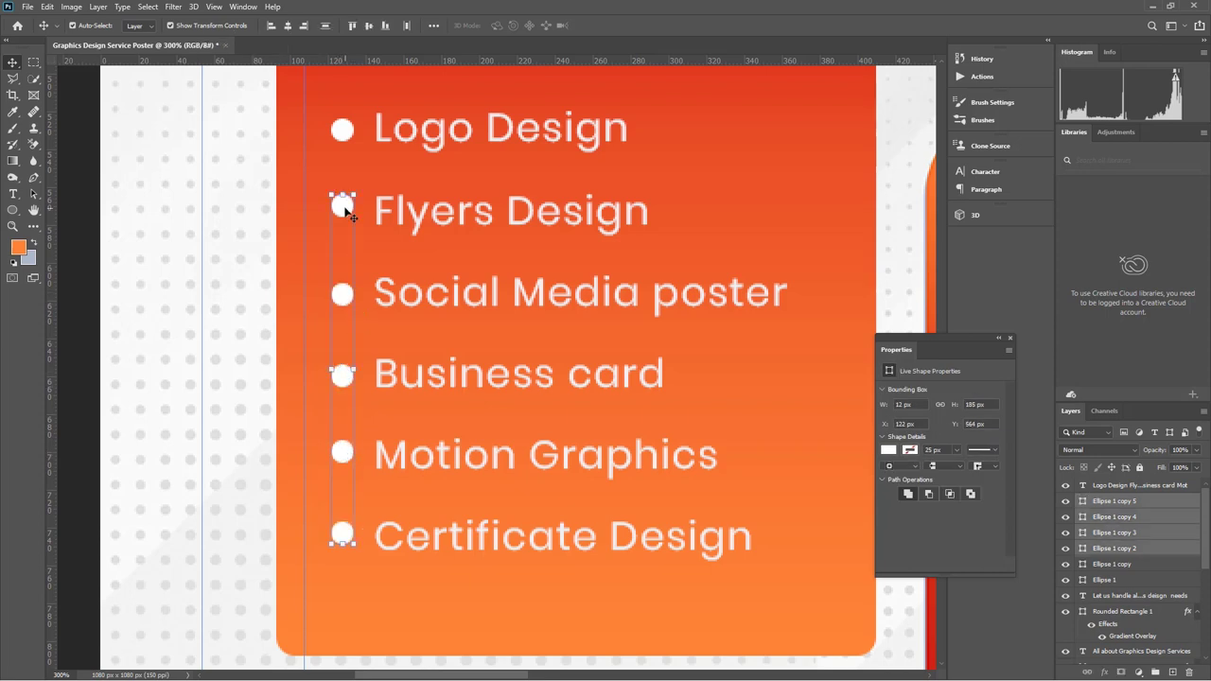
{"action": "left_click", "coordinate": [343, 131], "text": "shift"}
{"action": "left_click", "coordinate": [343, 131], "text": "shift"}
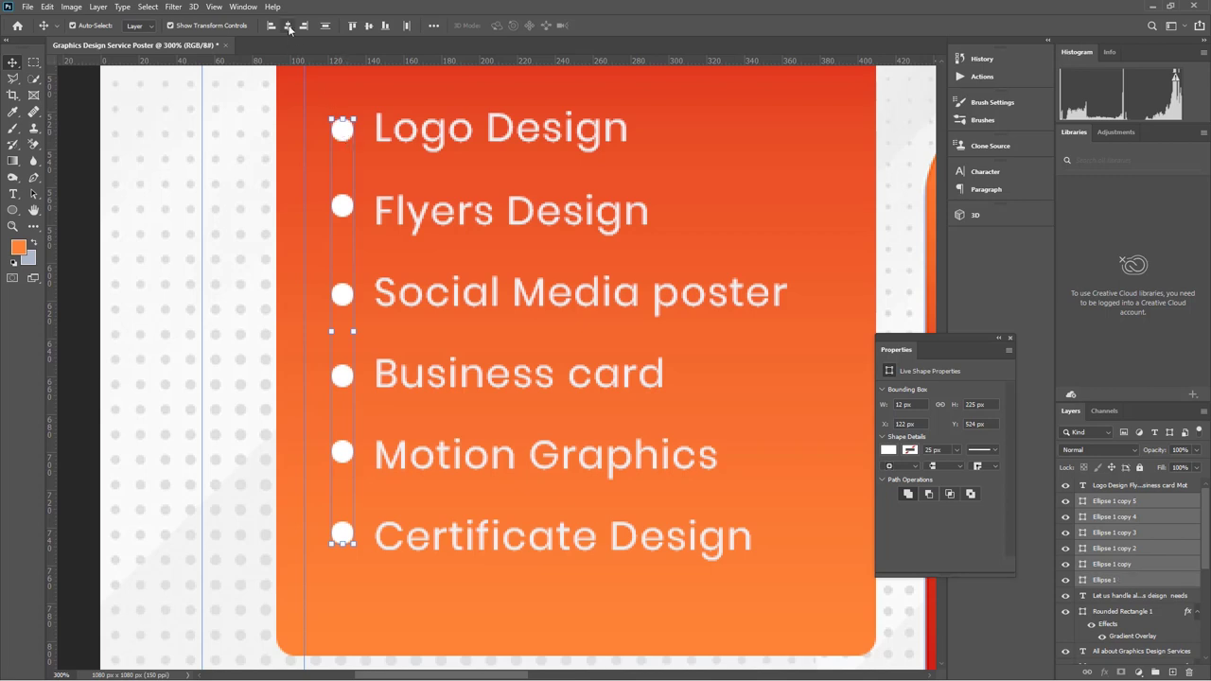
Add the service list and heading to the selection and group everything into one layer group.
{"action": "left_click", "coordinate": [466, 217], "text": "shift"}
{"action": "scroll", "coordinate": [466, 216], "scroll_direction": "up", "scroll_amount": 3}
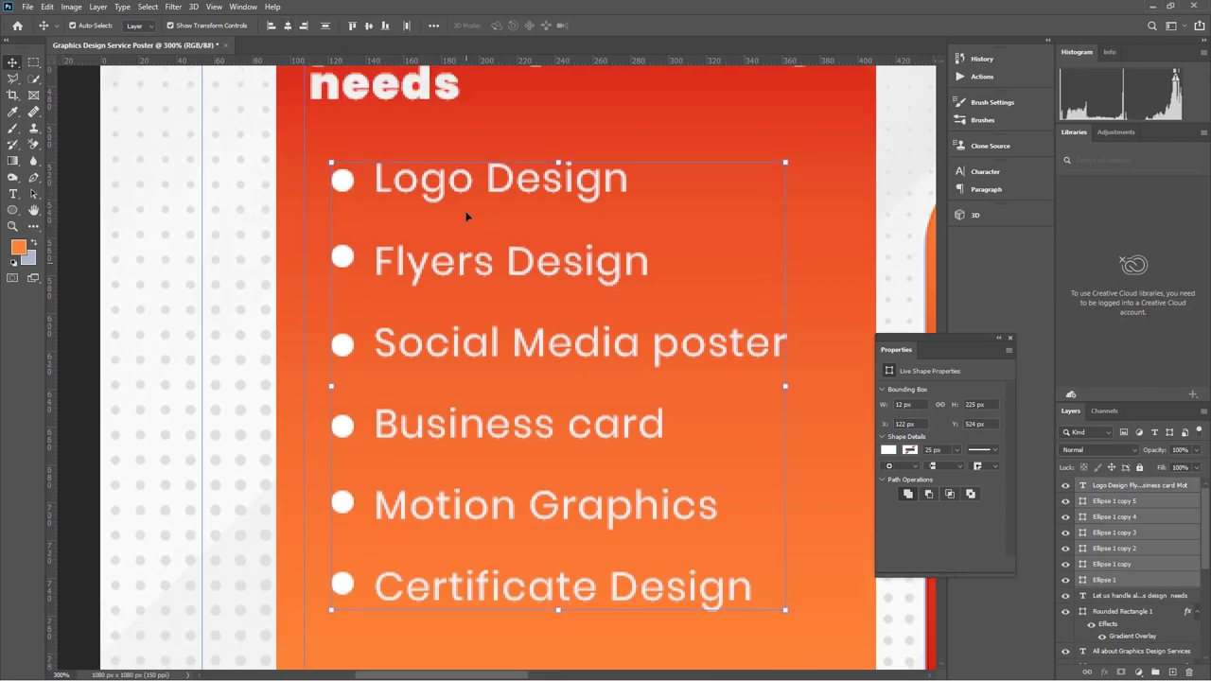
{"action": "left_click", "coordinate": [501, 132], "text": "shift"}
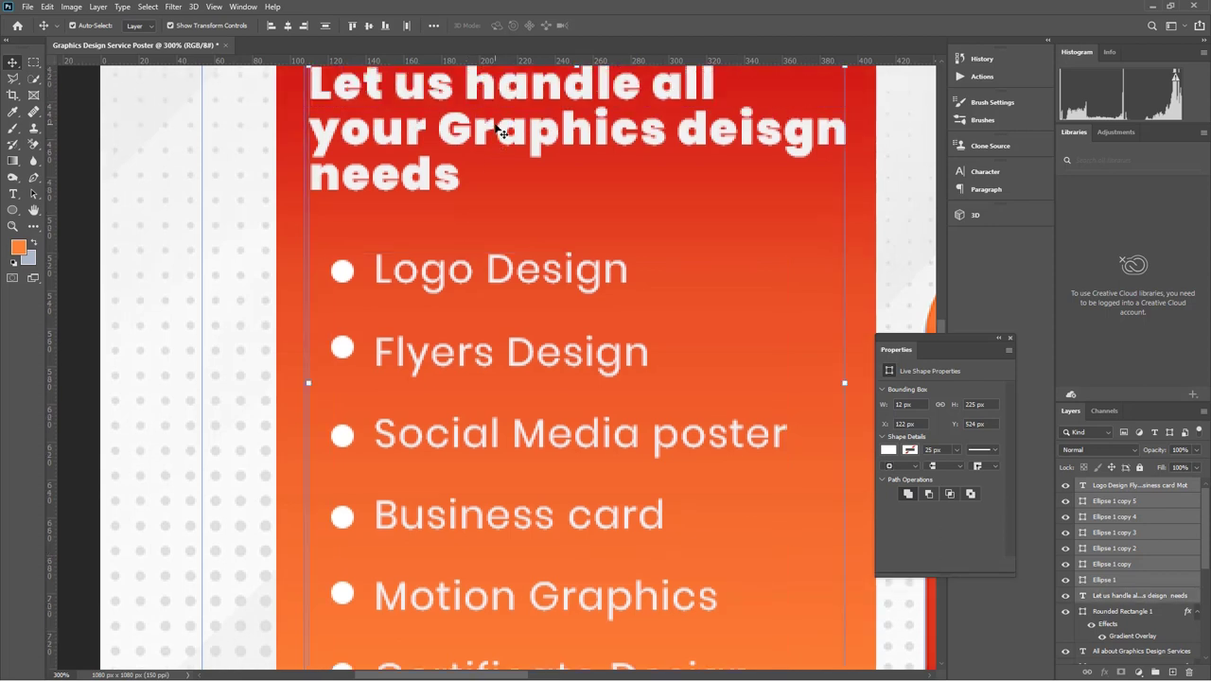
{"action": "key", "text": "ctrl+g"}
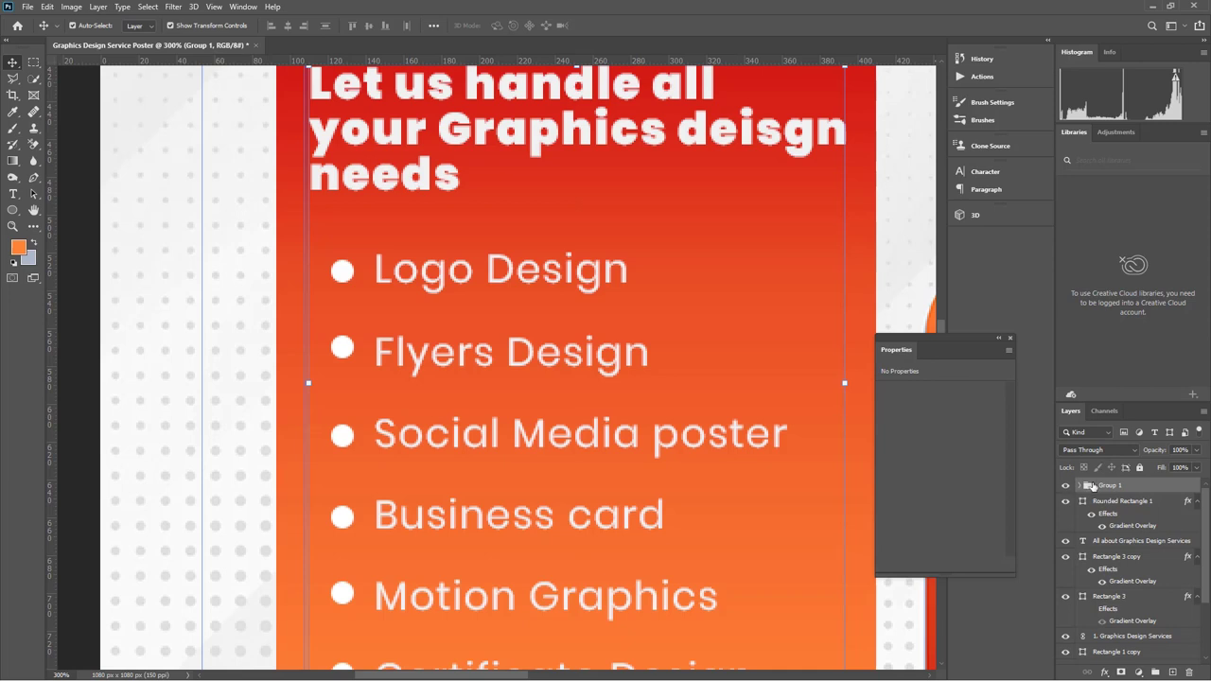
{"action": "double_click", "coordinate": [1115, 485]}
{"action": "type", "text": "Services"}
Drag the placed poster image up and away, clearing the bottom dark-red band.
{"action": "left_click", "coordinate": [1127, 516]}
{"action": "scroll", "coordinate": [511, 430], "scroll_direction": "down", "scroll_amount": 1}
{"action": "key", "text": "ctrl+minus"}
{"action": "key", "text": "ctrl+minus"}
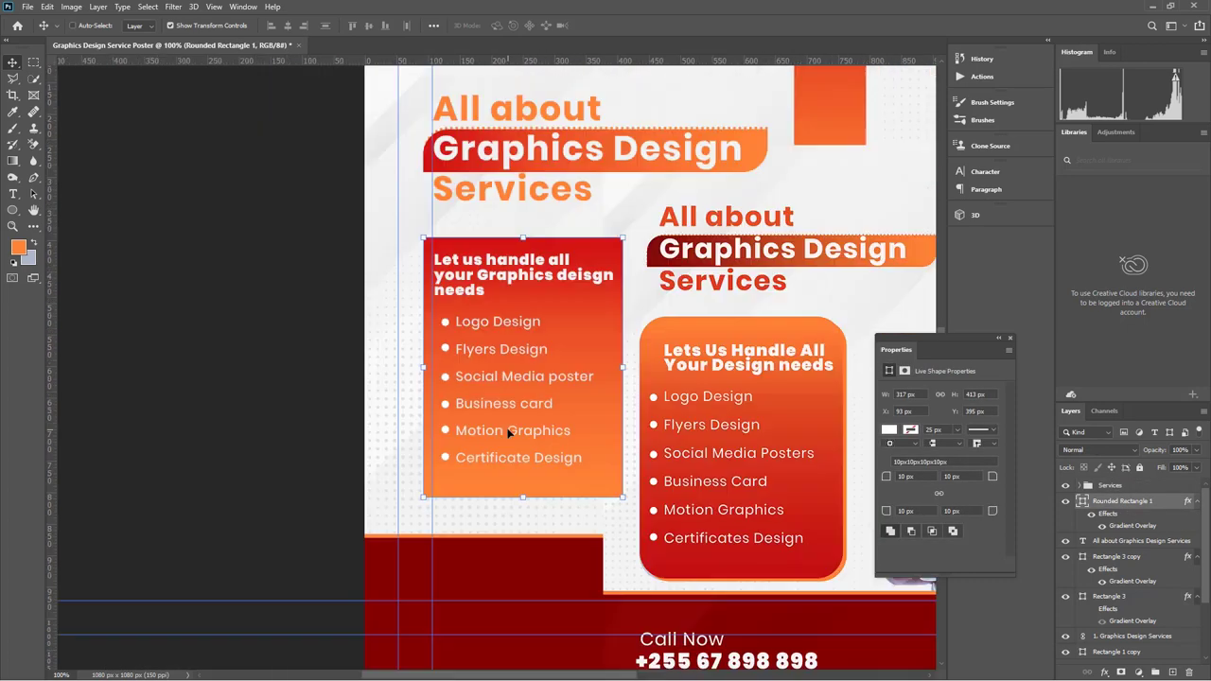
{"action": "scroll", "coordinate": [508, 432], "scroll_direction": "down", "scroll_amount": 1}
{"action": "left_click", "coordinate": [752, 345]}
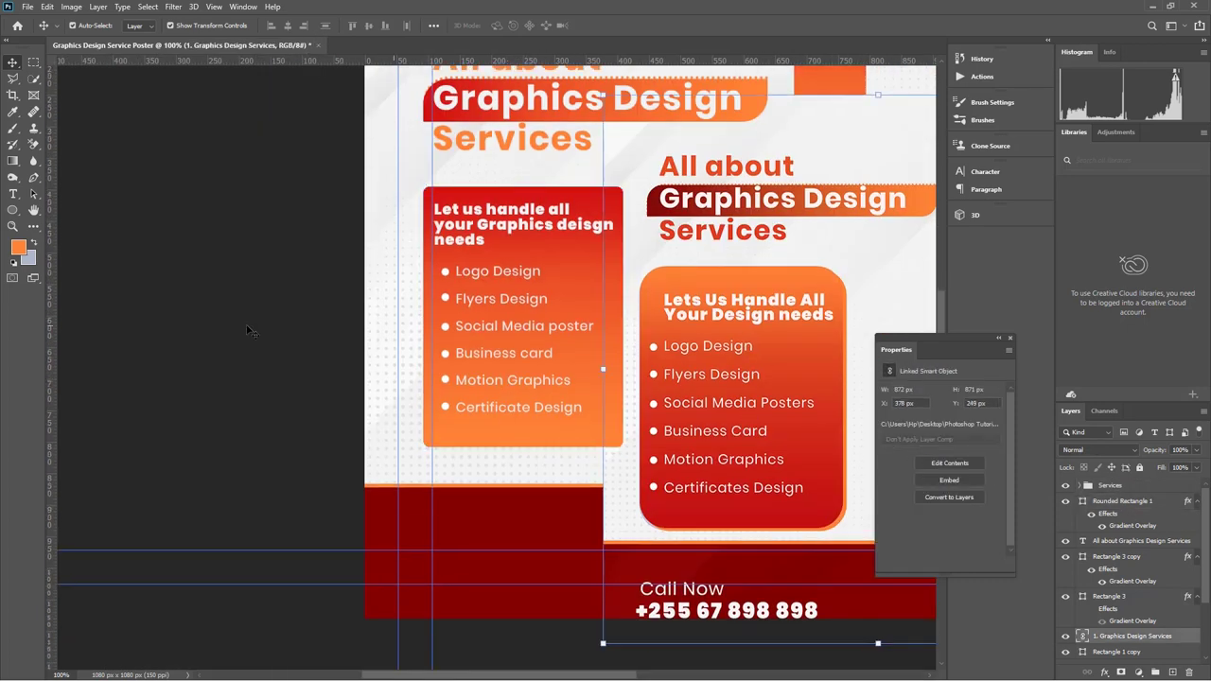
{"action": "left_click", "coordinate": [34, 209]}
{"action": "left_click_drag", "start_coordinate": [628, 369], "coordinate": [483, 365]}
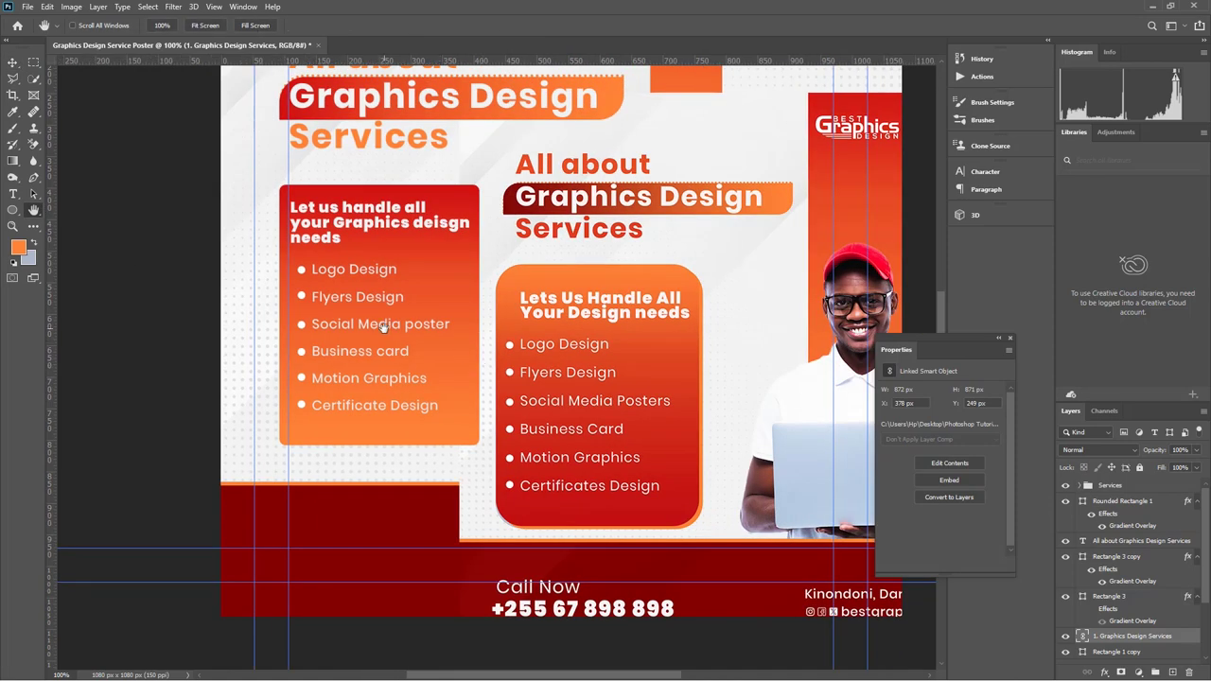
{"action": "left_click_drag", "start_coordinate": [384, 330], "coordinate": [269, 257]}
{"action": "left_click", "coordinate": [11, 62]}
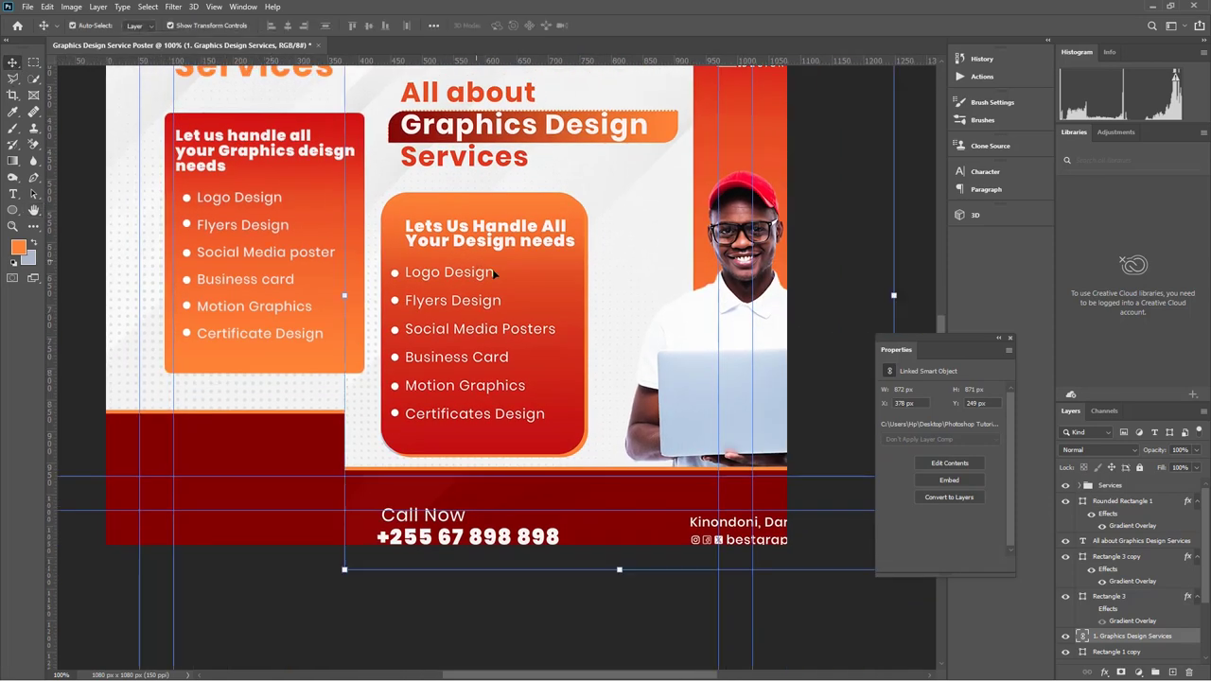
{"action": "scroll", "coordinate": [554, 400], "scroll_direction": "up", "scroll_amount": 2}
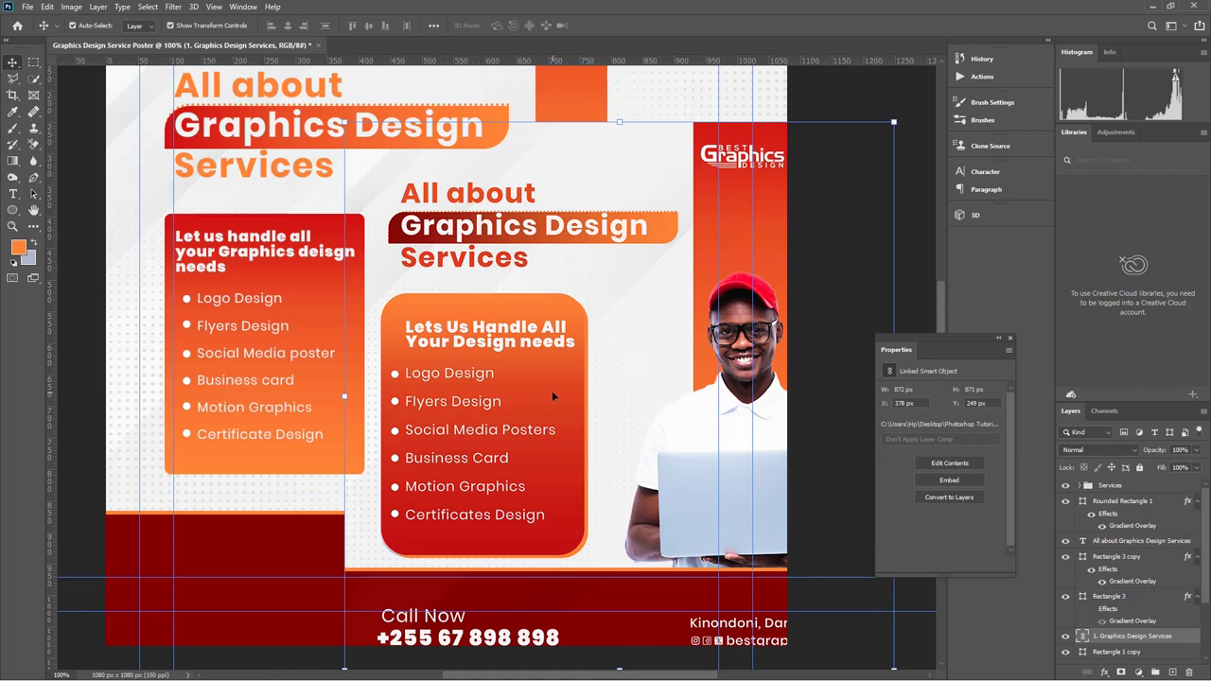
{"action": "scroll", "coordinate": [554, 397], "scroll_direction": "down", "scroll_amount": 1}
{"action": "scroll", "coordinate": [554, 398], "scroll_direction": "down", "scroll_amount": 1}
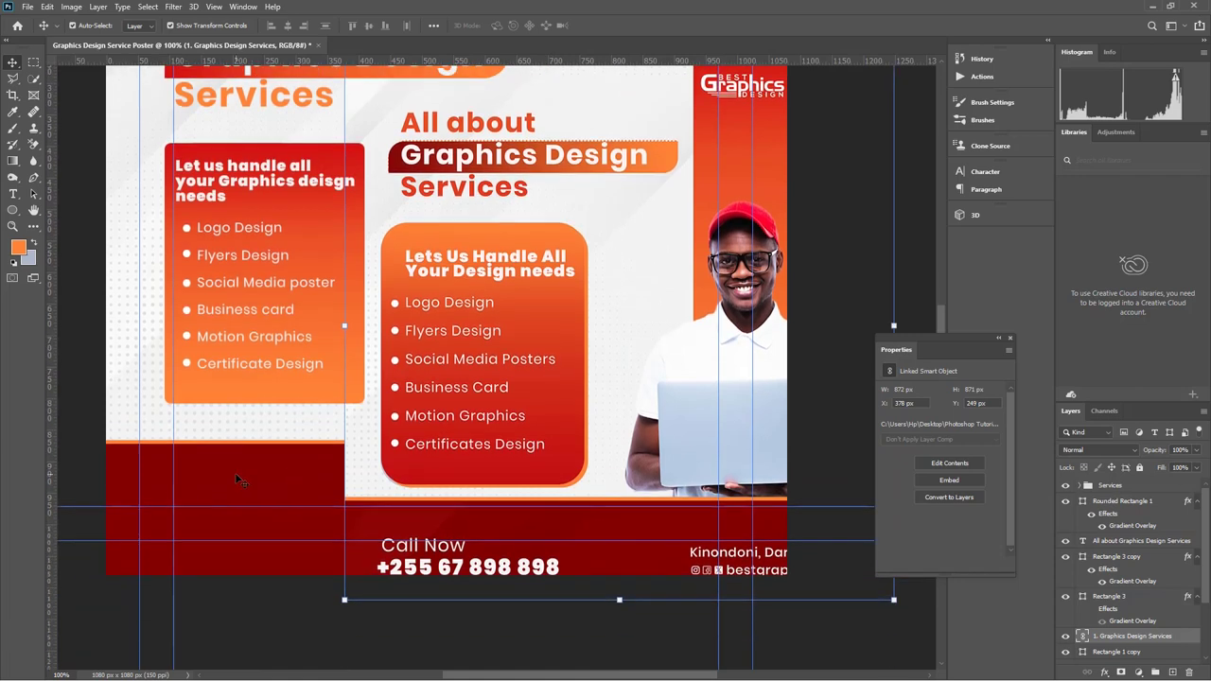
{"action": "mouse_move", "coordinate": [483, 487]}
{"action": "left_mouse_down"}
{"action": "mouse_move", "coordinate": [513, 263]}
{"action": "mouse_move", "coordinate": [603, 262]}
{"action": "left_mouse_up"}
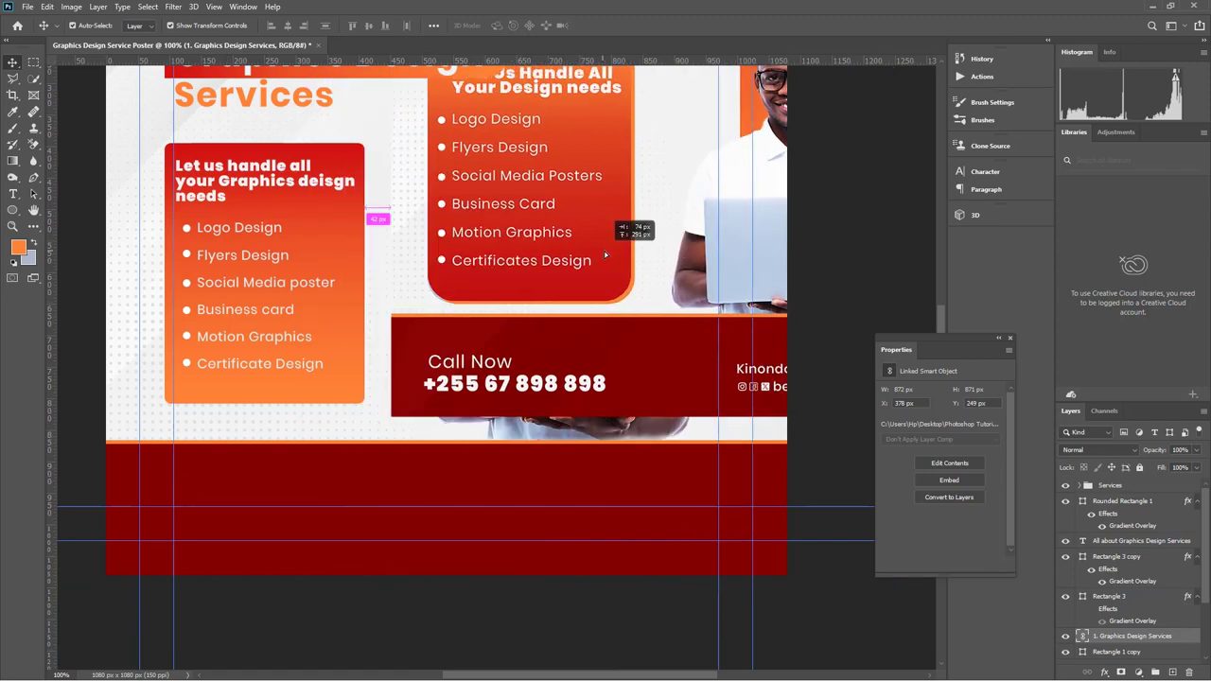
Add a new text layer reading 'Call Now' on the bottom red band.
{"action": "left_click", "coordinate": [12, 193]}
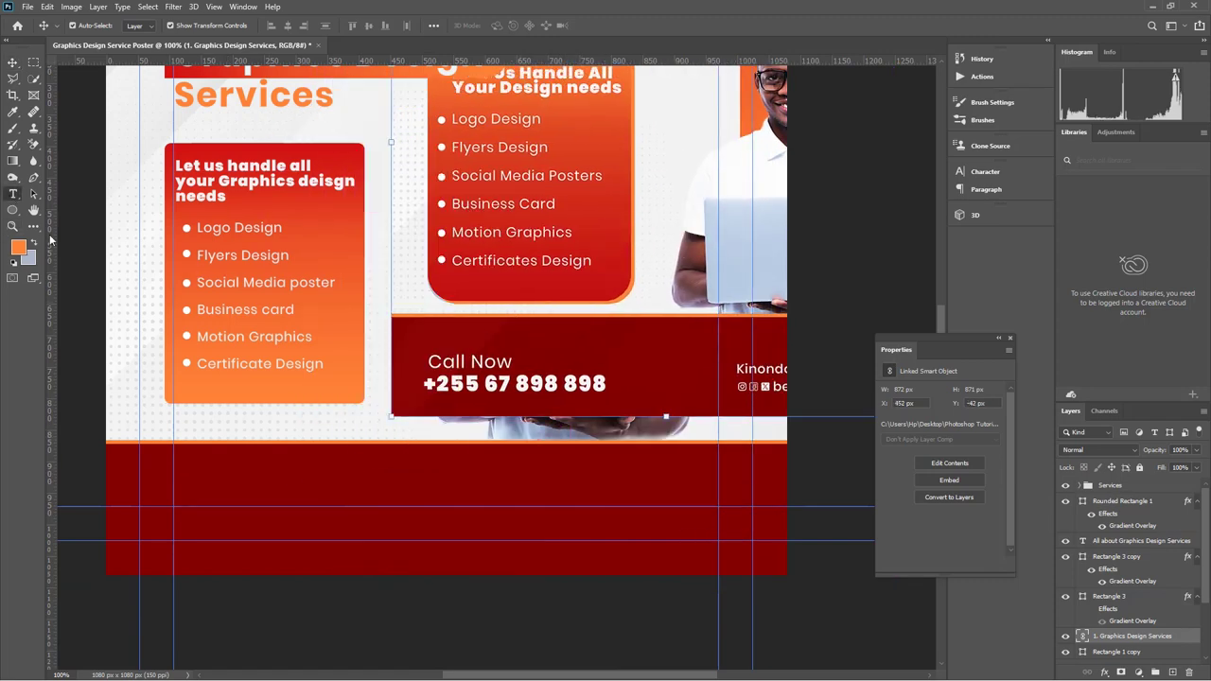
{"action": "left_click", "coordinate": [184, 475]}
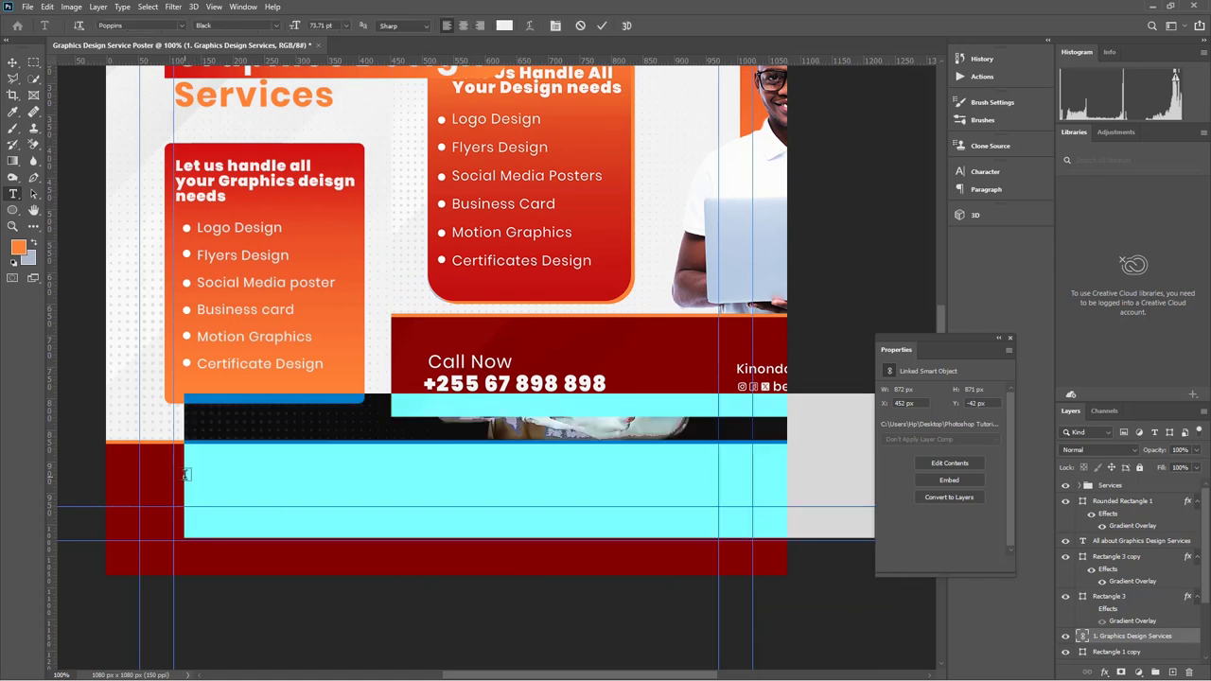
{"action": "type", "text": "C"}
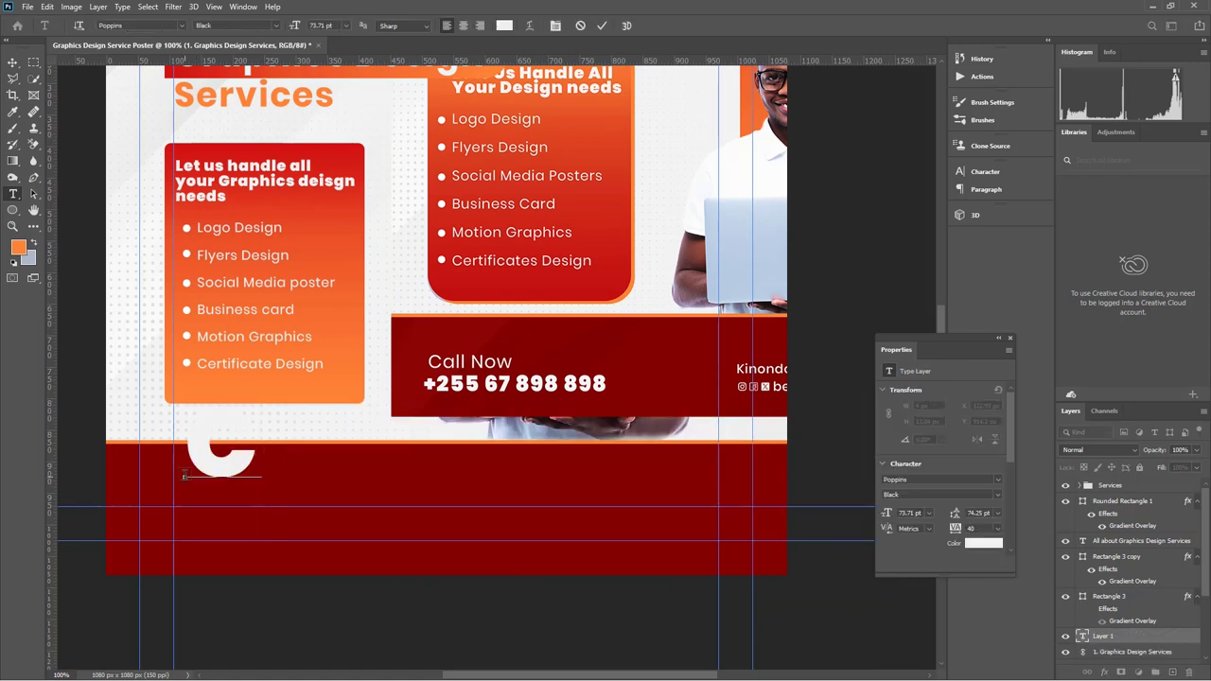
{"action": "type", "text": "all"}
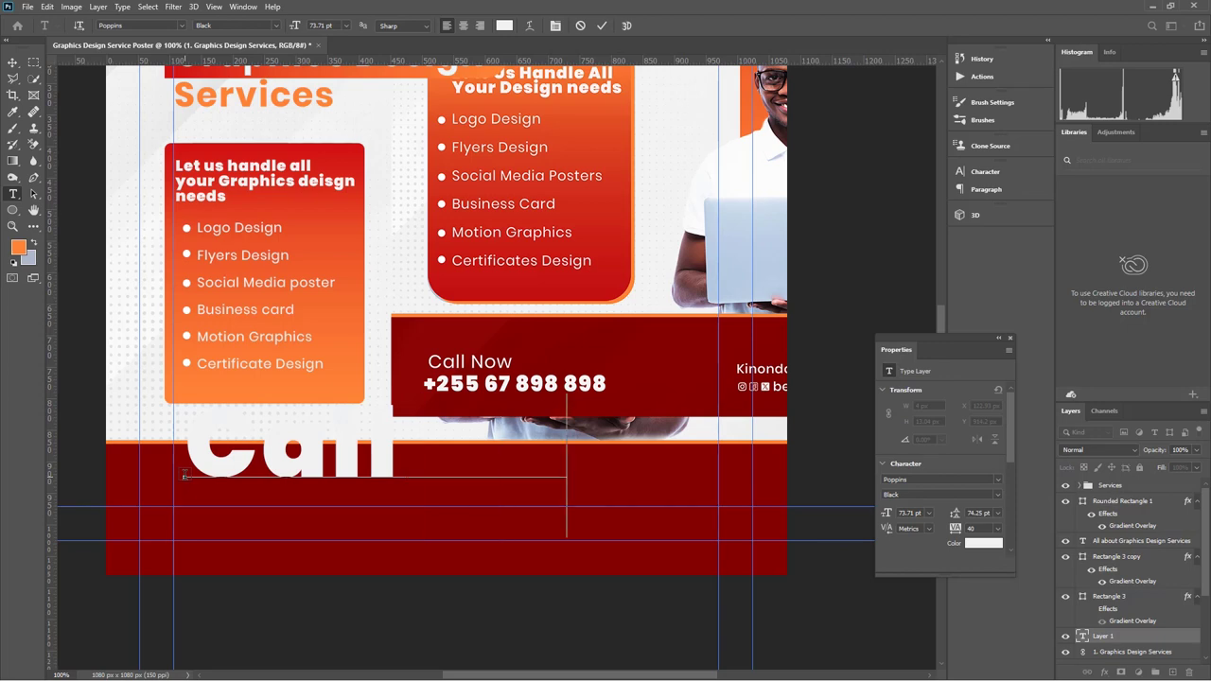
{"action": "type", "text": " Now"}
{"action": "key", "text": "ctrl"}
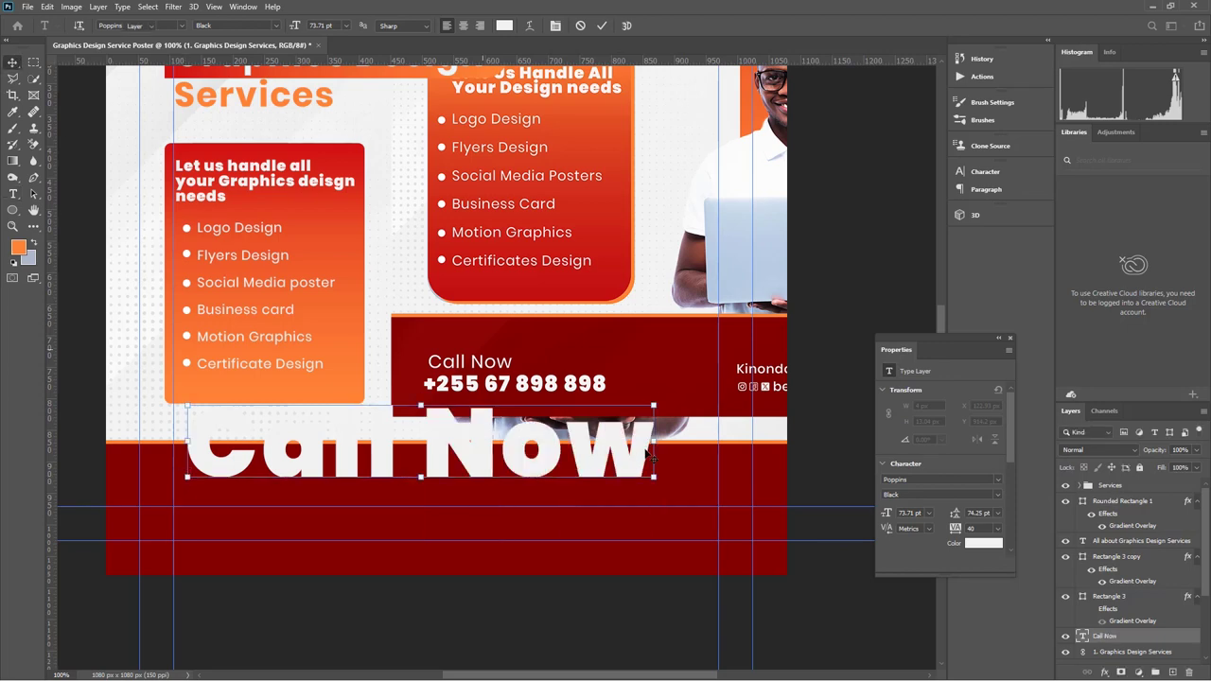
{"action": "key", "text": "ctrl+Return"}
Scale Call Now to about 28% and move it to the band's left side.
{"action": "key", "text": "ctrl+t"}
{"action": "left_click_drag", "start_coordinate": [572, 442], "coordinate": [530, 454]}
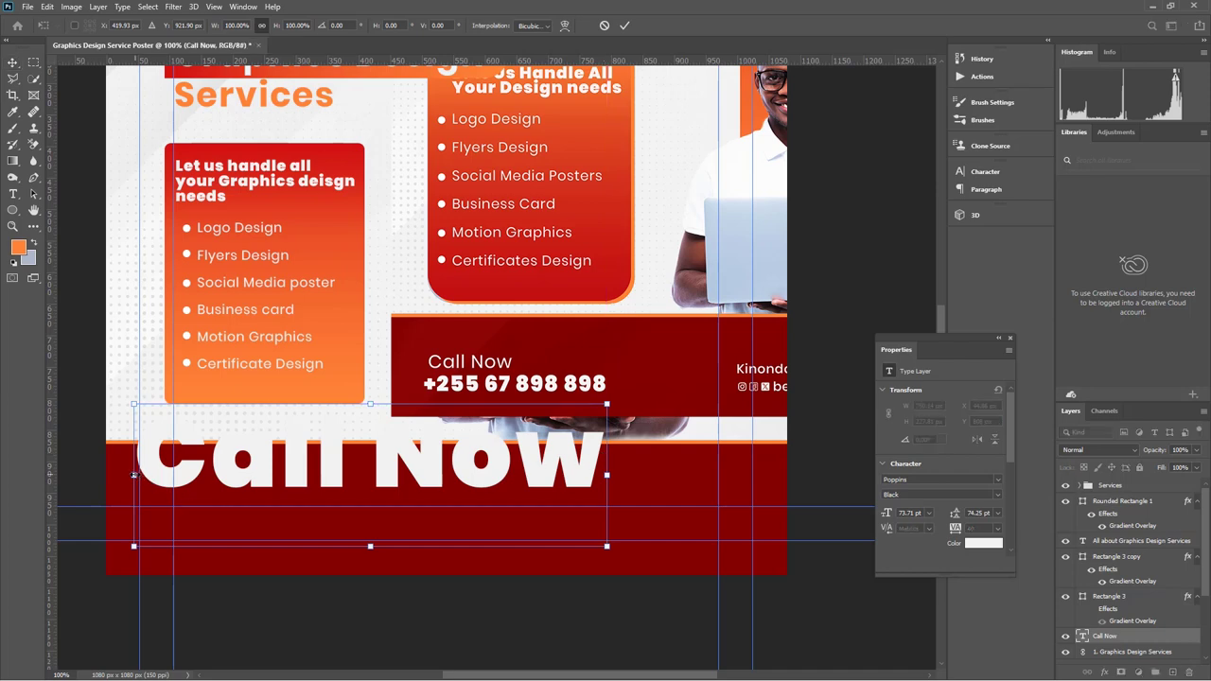
{"action": "left_click_drag", "start_coordinate": [134, 475], "coordinate": [472, 475]}
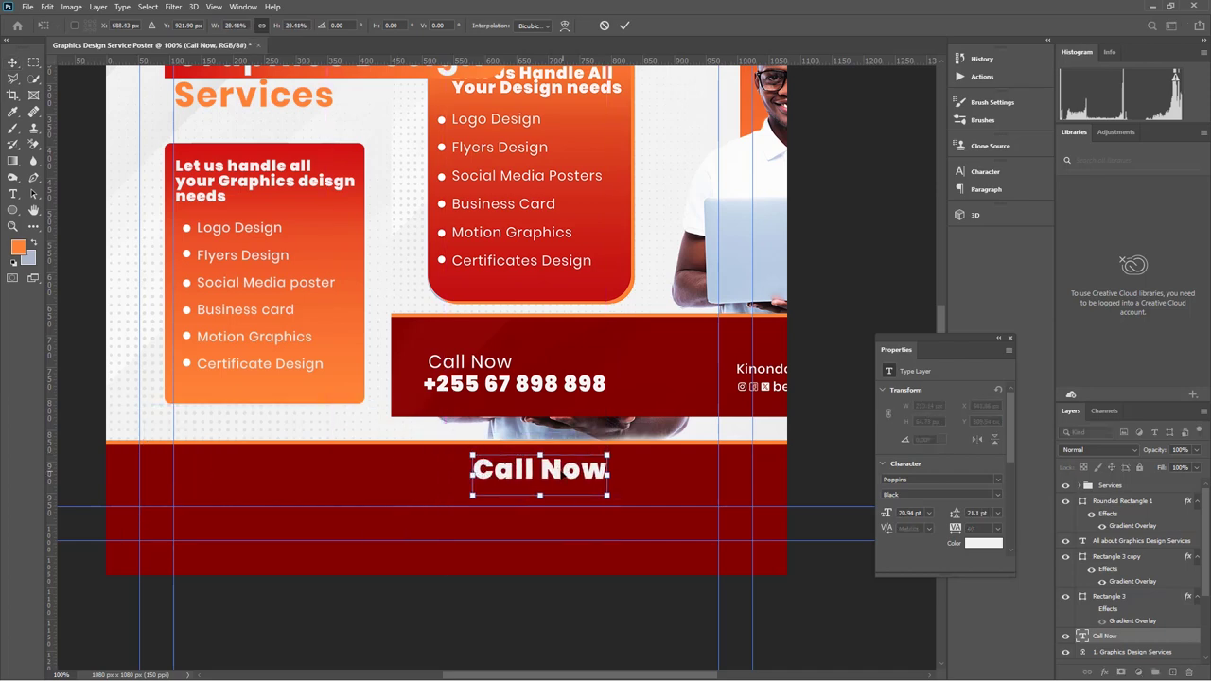
{"action": "mouse_move", "coordinate": [563, 474]}
{"action": "left_mouse_down"}
{"action": "mouse_move", "coordinate": [292, 474]}
{"action": "mouse_move", "coordinate": [264, 463]}
{"action": "mouse_move", "coordinate": [304, 464]}
{"action": "mouse_move", "coordinate": [256, 461]}
{"action": "left_mouse_up"}
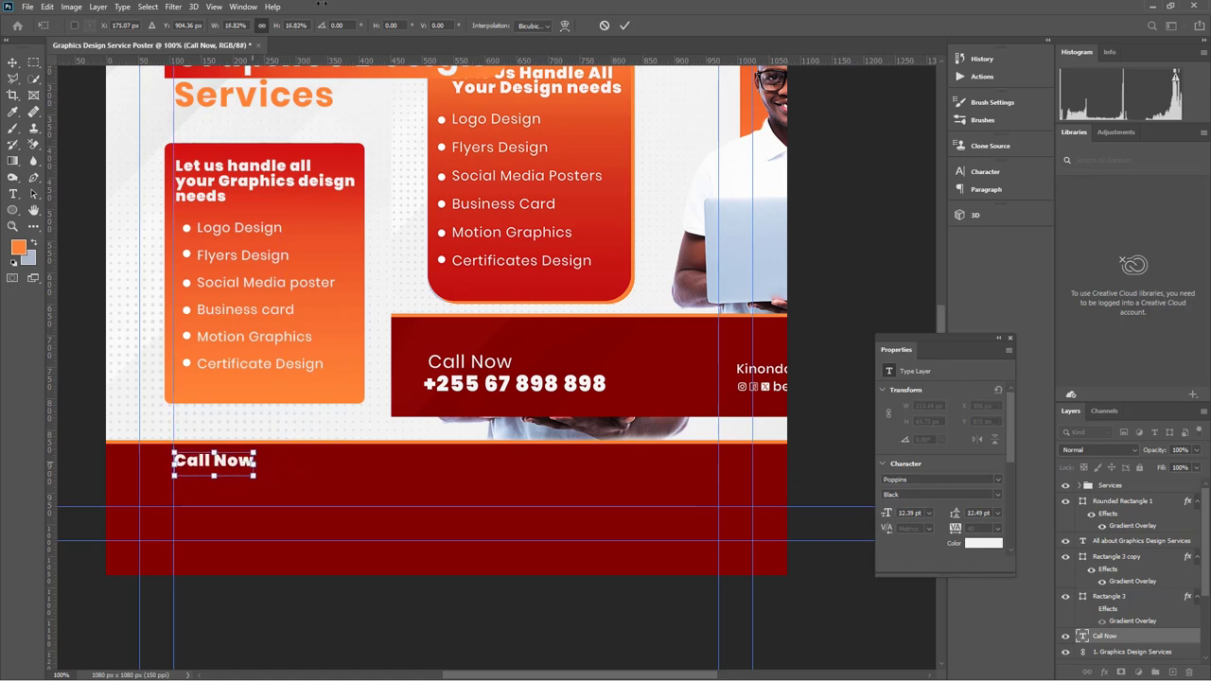
{"action": "double_click", "coordinate": [235, 462]}
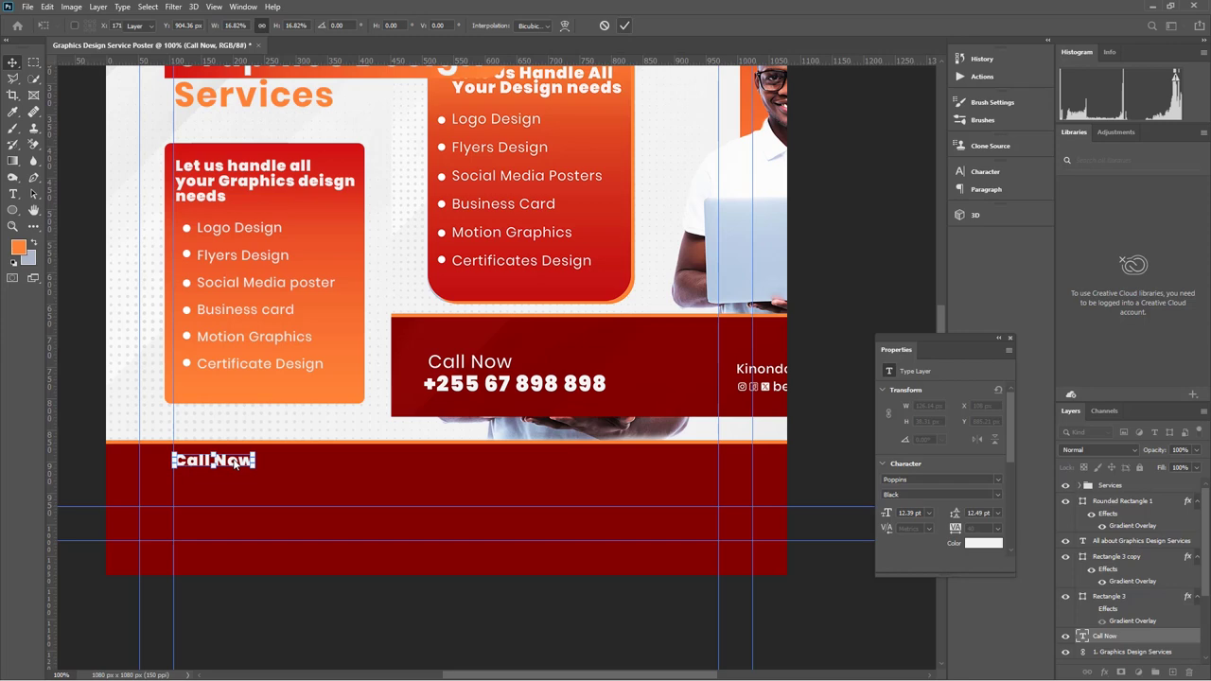
Set the Call Now text to Poppins Regular weight.
{"action": "double_click", "coordinate": [235, 462]}
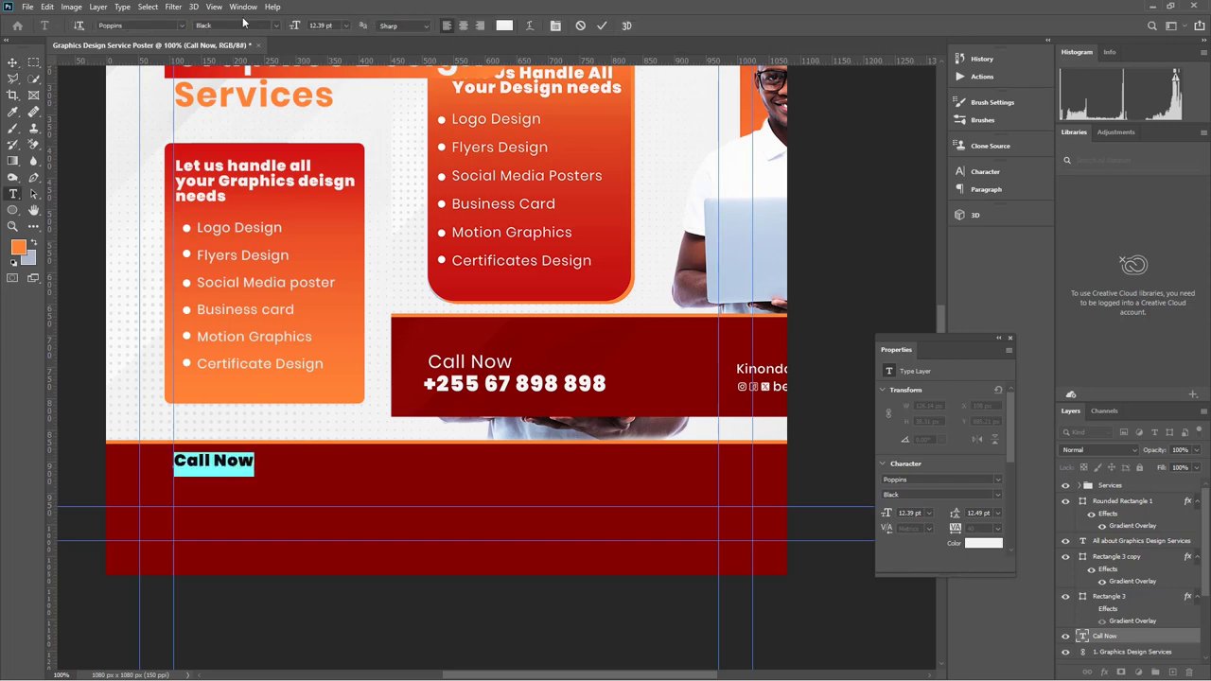
{"action": "left_click", "coordinate": [272, 25]}
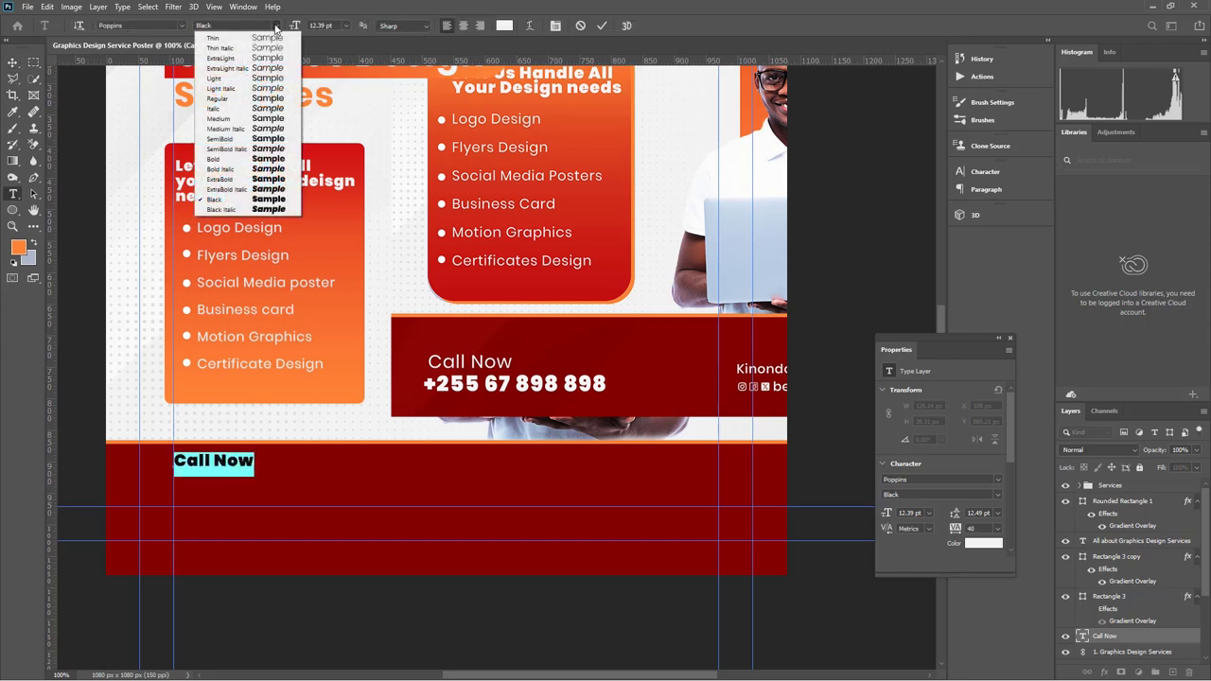
{"action": "left_click", "coordinate": [224, 101]}
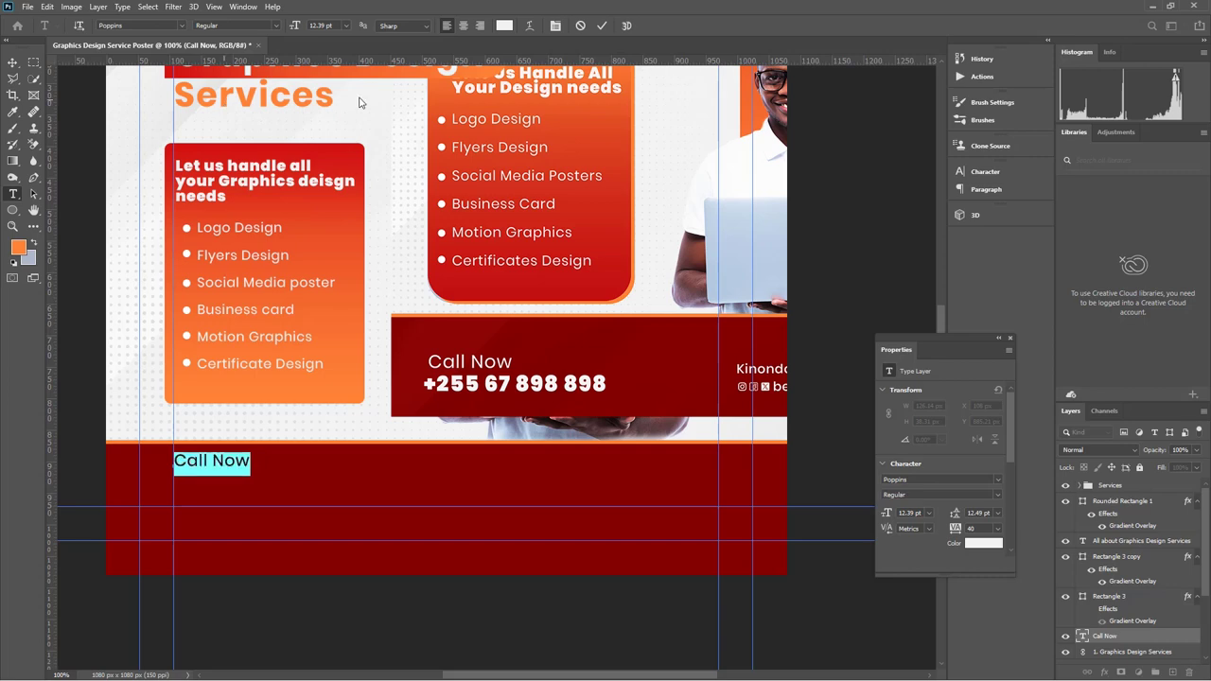
{"action": "left_click", "coordinate": [601, 25]}
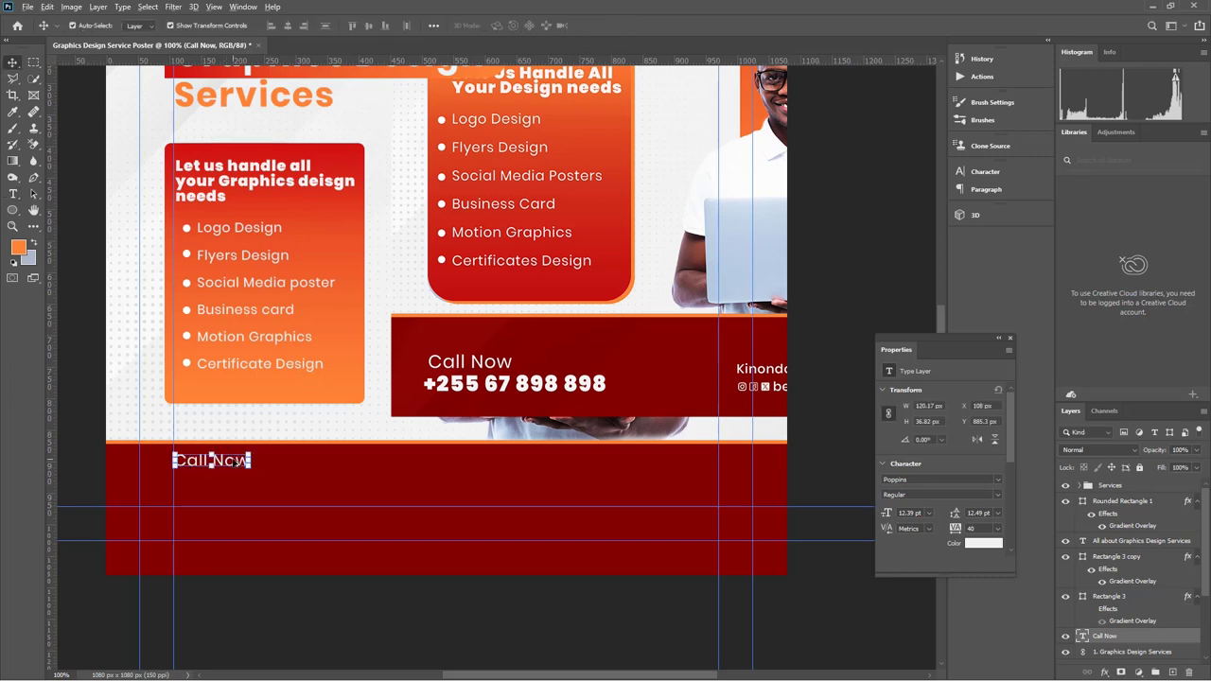
Duplicate Call Now just below, retype the copy as the phone number, and enlarge it.
{"action": "left_click_drag", "start_coordinate": [236, 462], "coordinate": [232, 491]}
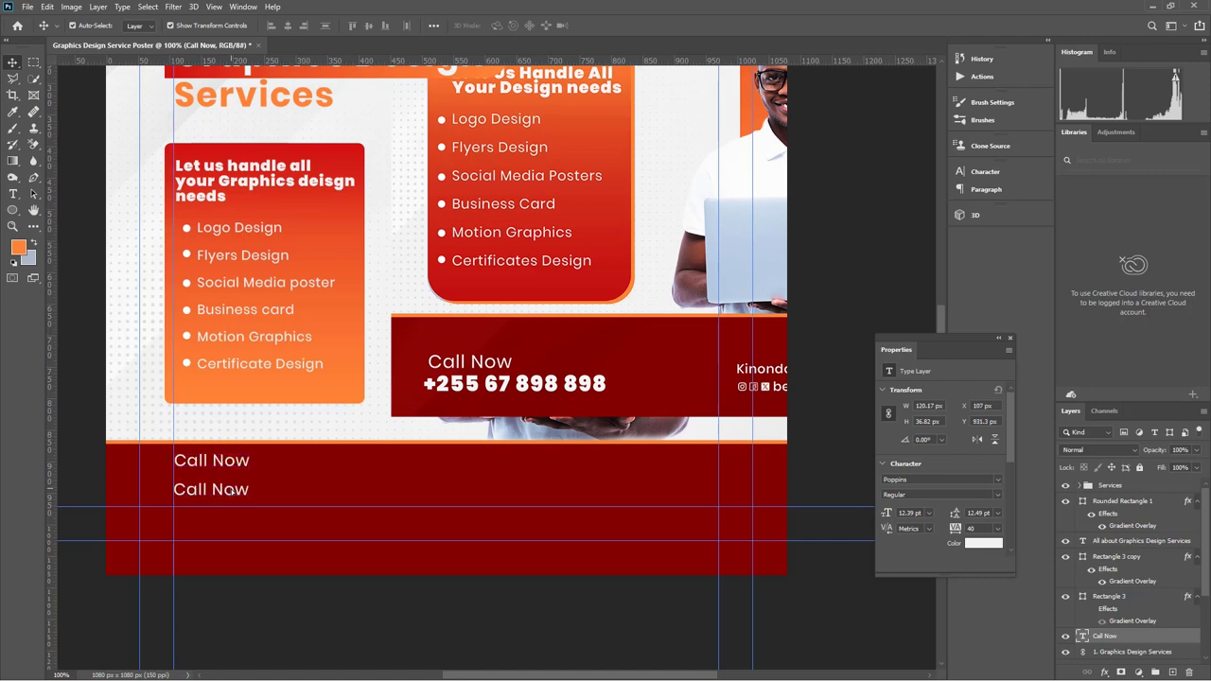
{"action": "double_click", "coordinate": [232, 491]}
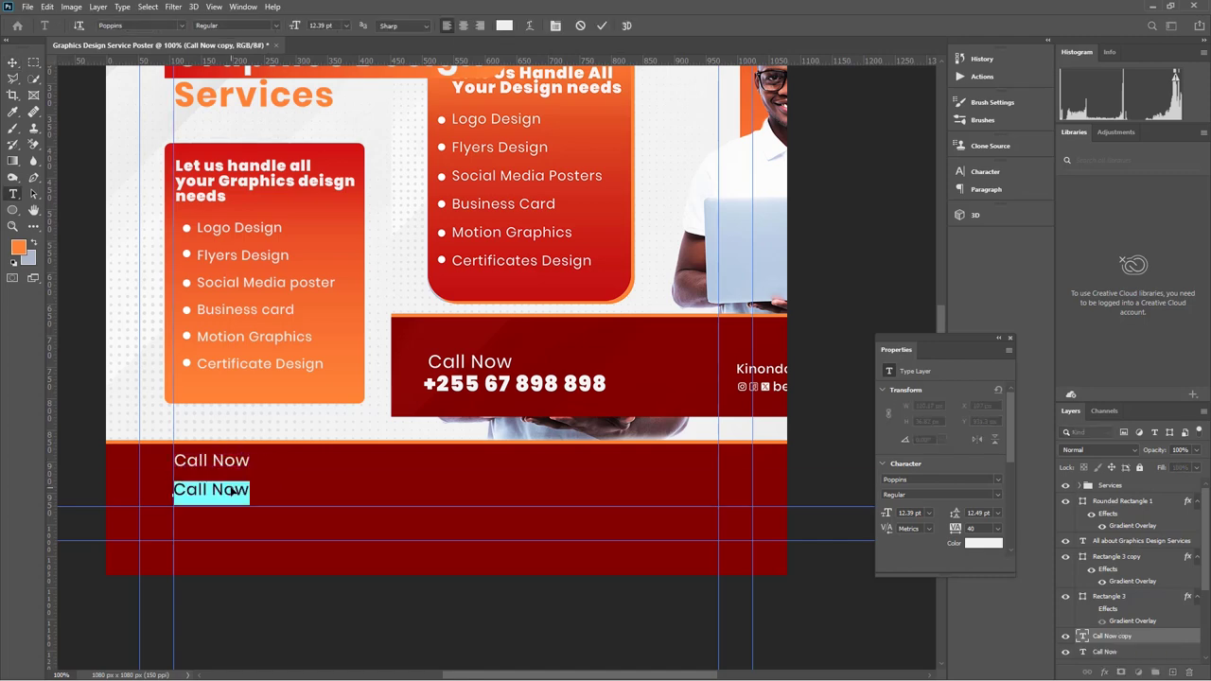
{"action": "left_click", "coordinate": [182, 493]}
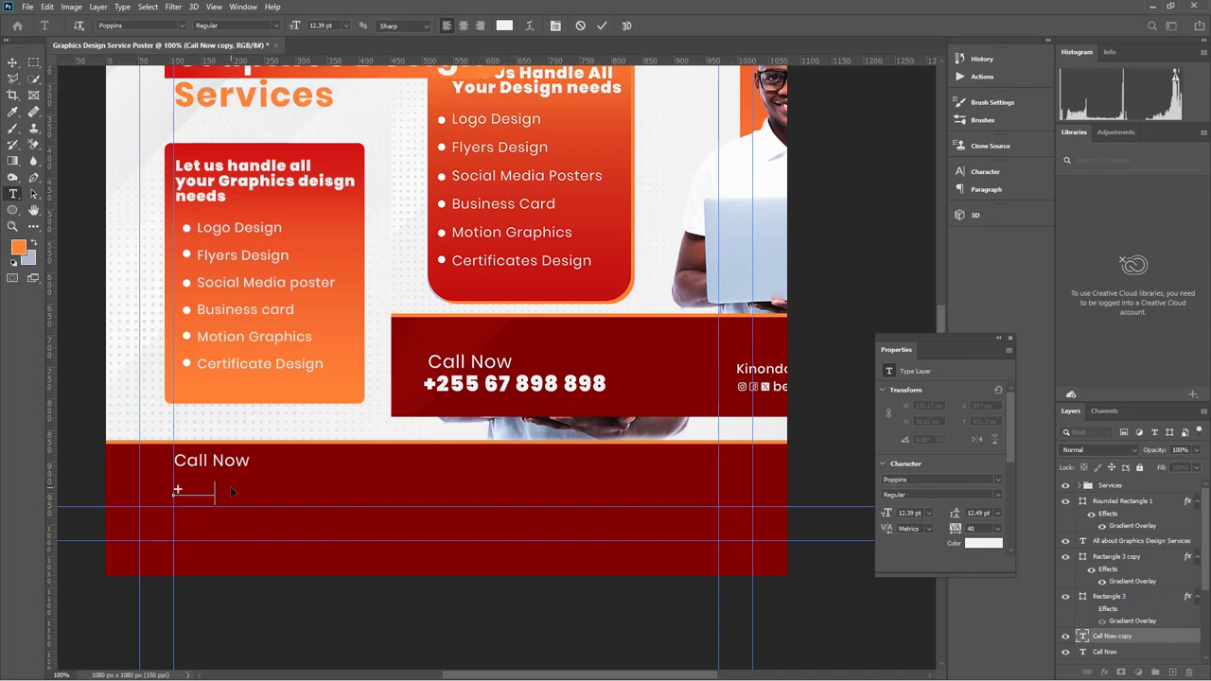
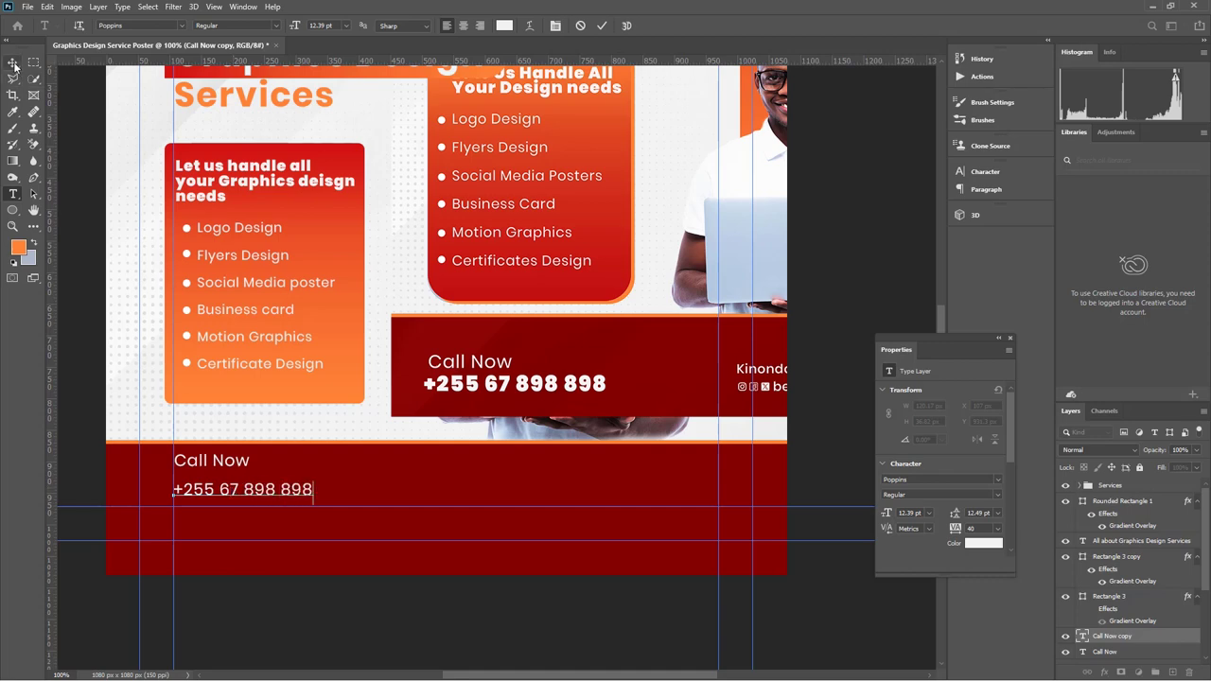
{"action": "left_click", "coordinate": [12, 61]}
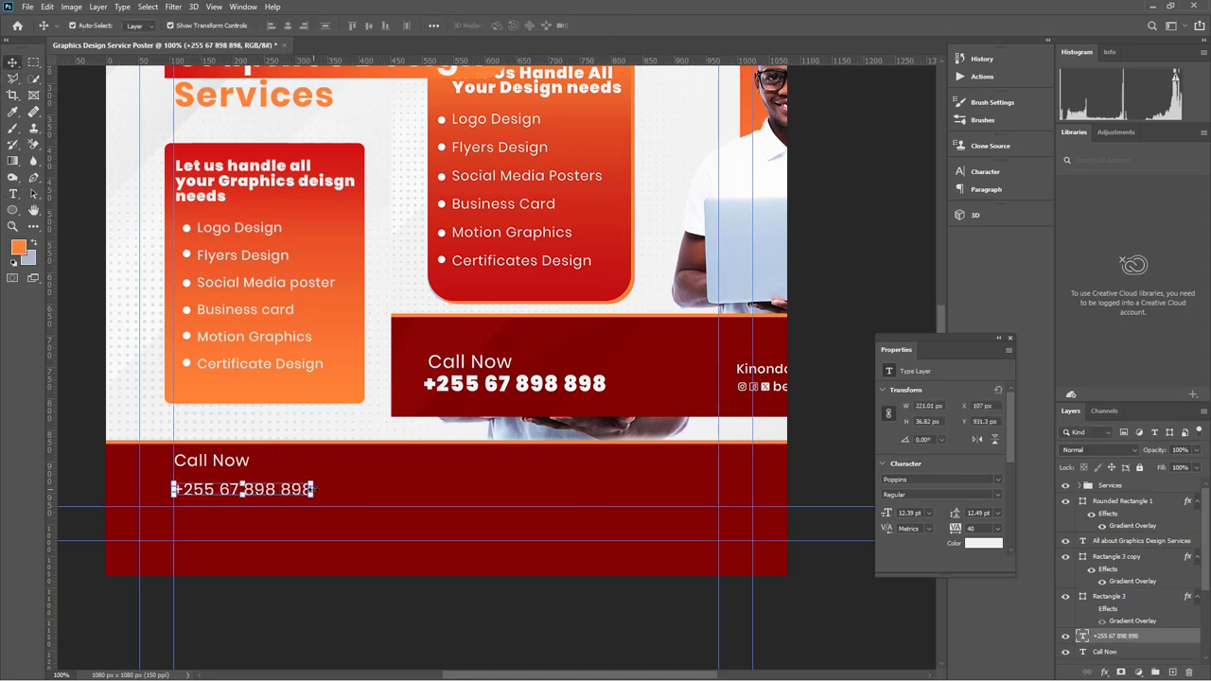
{"action": "left_click_drag", "start_coordinate": [313, 489], "coordinate": [399, 489]}
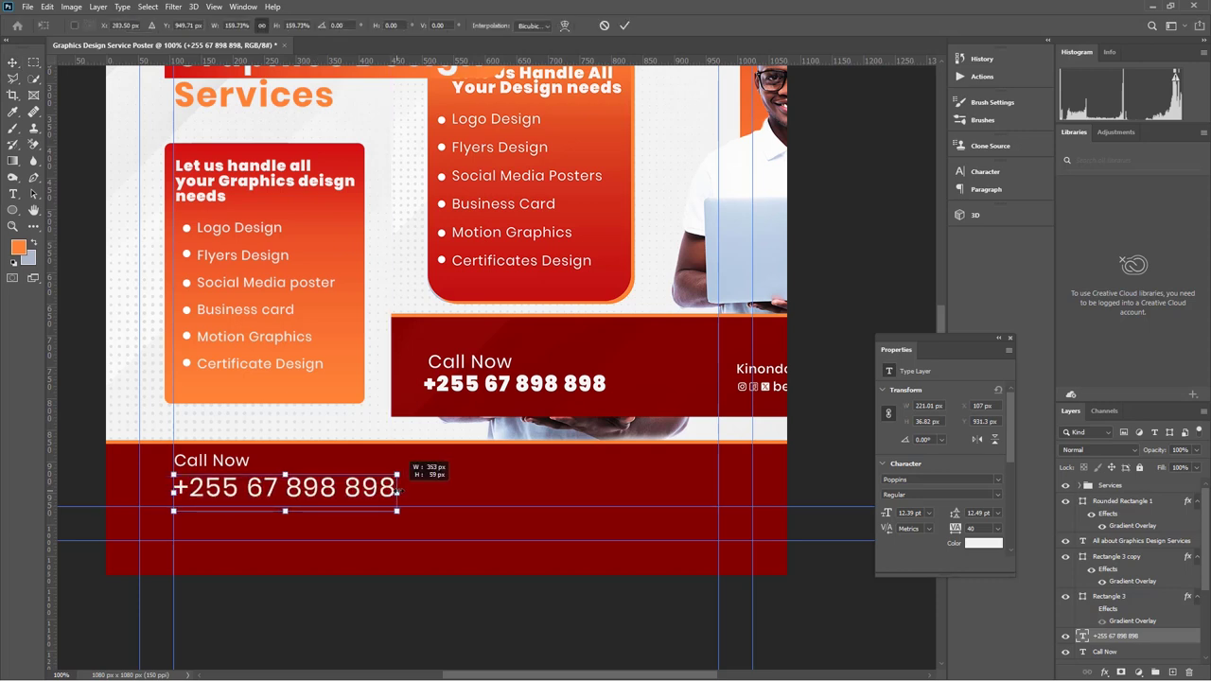
{"action": "left_click", "coordinate": [623, 28]}
Set the phone number's font weight to Black.
{"action": "key", "text": "t"}
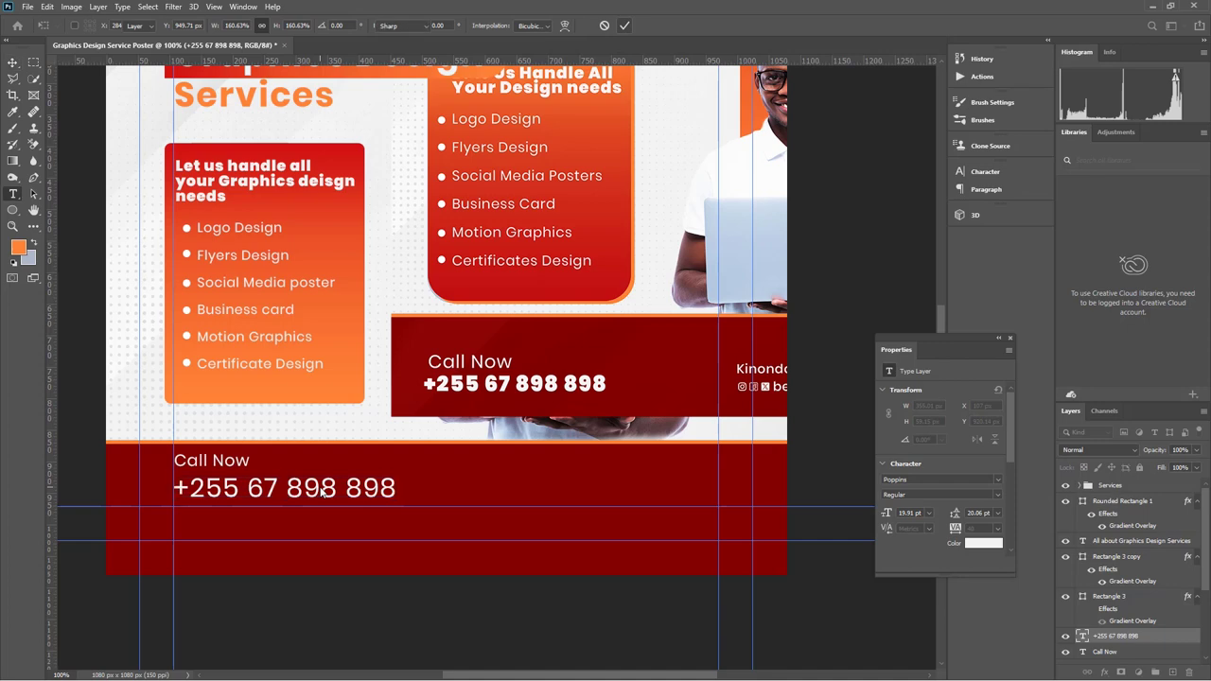
{"action": "triple_click", "coordinate": [322, 489]}
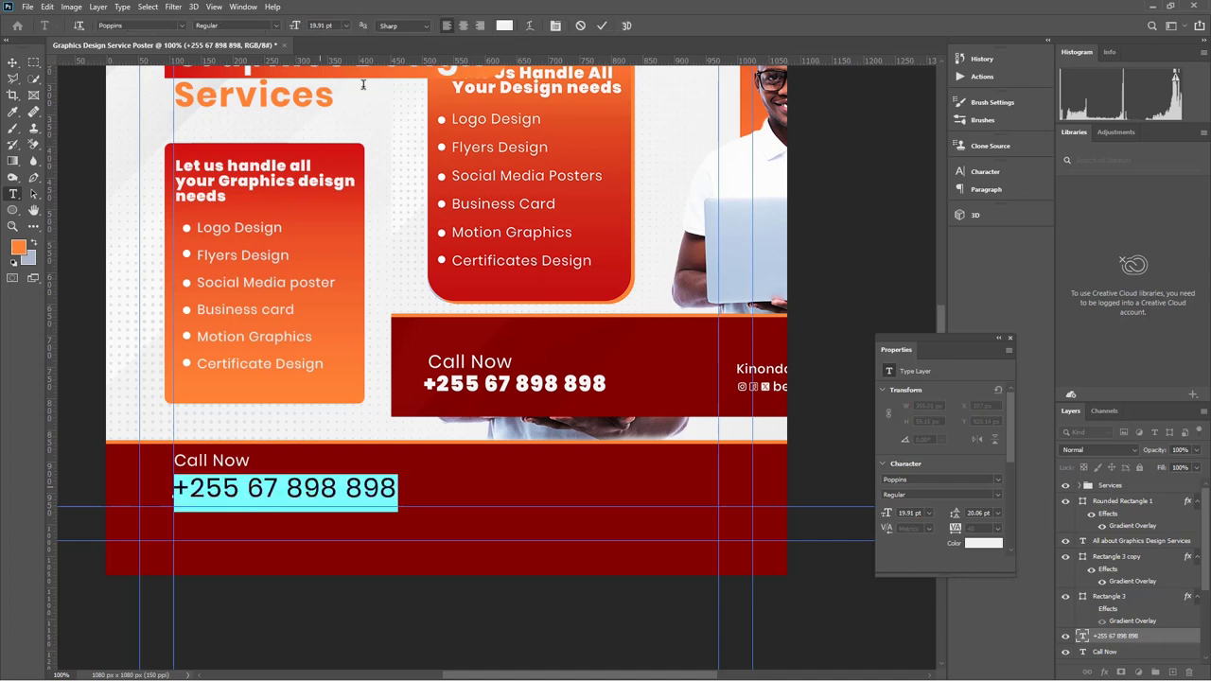
{"action": "left_click", "coordinate": [275, 26]}
{"action": "left_click", "coordinate": [223, 199]}
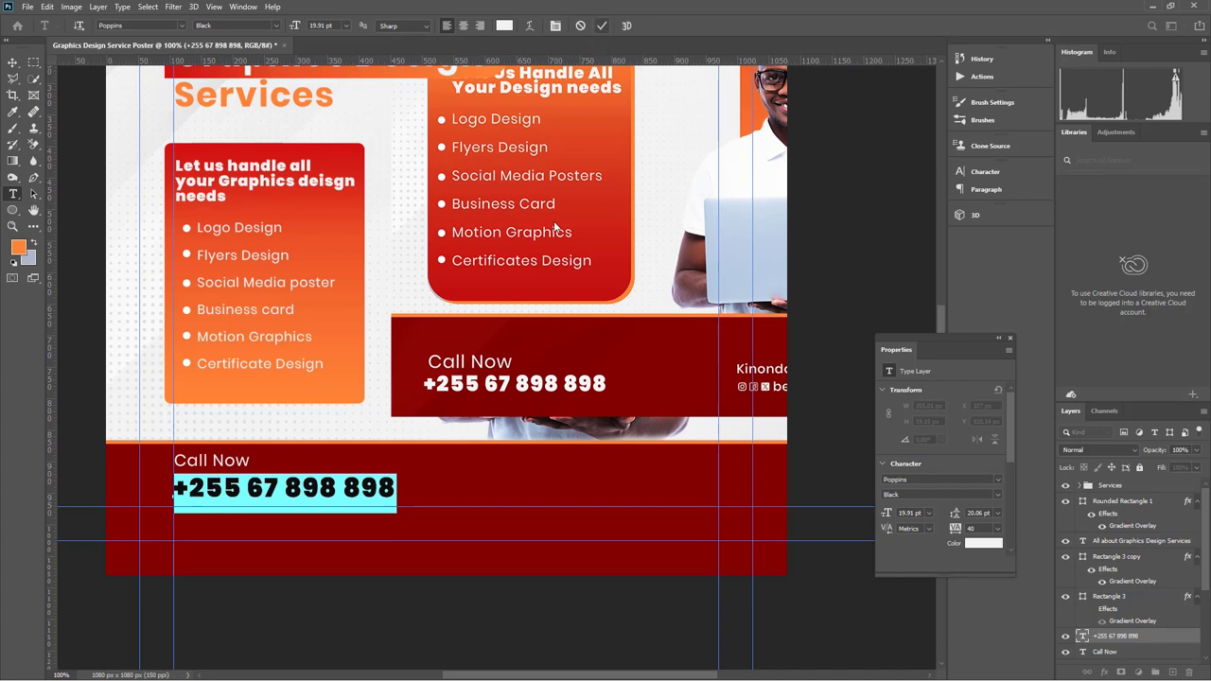
{"action": "key", "text": "ctrl+Return"}
Slide the placed poster image to the left and reselect the Call Now layer.
{"action": "key", "text": "v"}
{"action": "scroll", "coordinate": [584, 677], "scroll_direction": "down", "scroll_amount": 2}
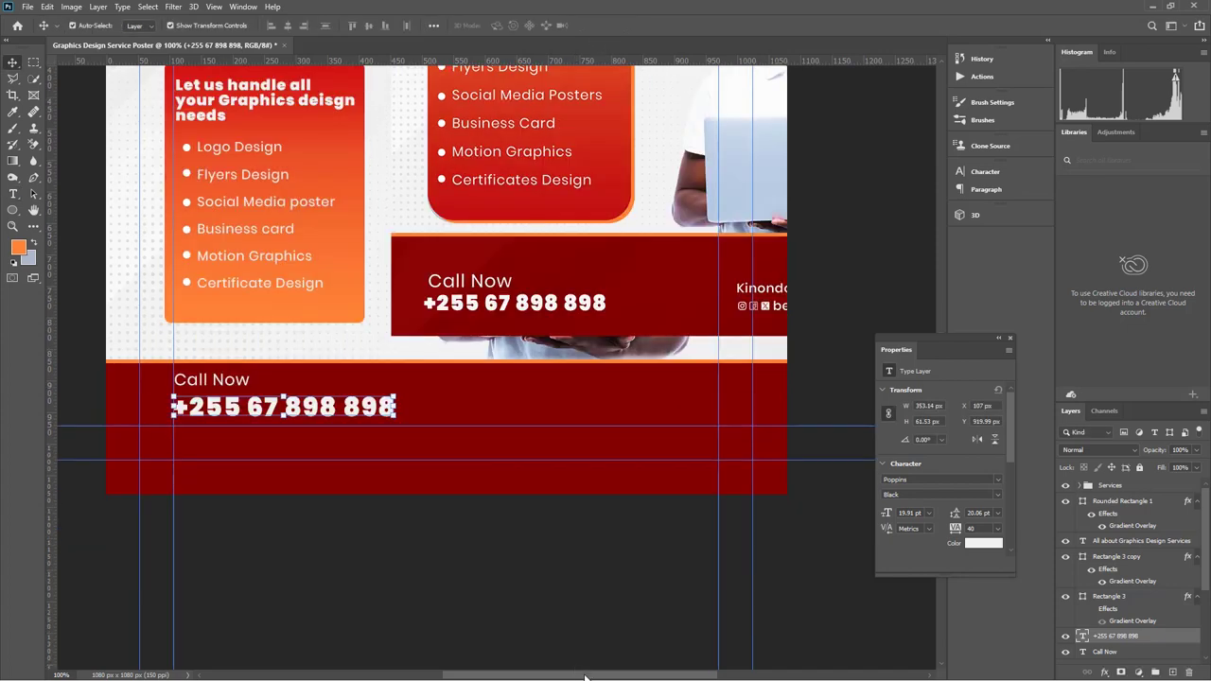
{"action": "scroll", "coordinate": [585, 677], "scroll_direction": "right", "scroll_amount": 2}
{"action": "scroll", "coordinate": [592, 635], "scroll_direction": "up", "scroll_amount": 1}
{"action": "left_click_drag", "start_coordinate": [579, 343], "coordinate": [355, 304]}
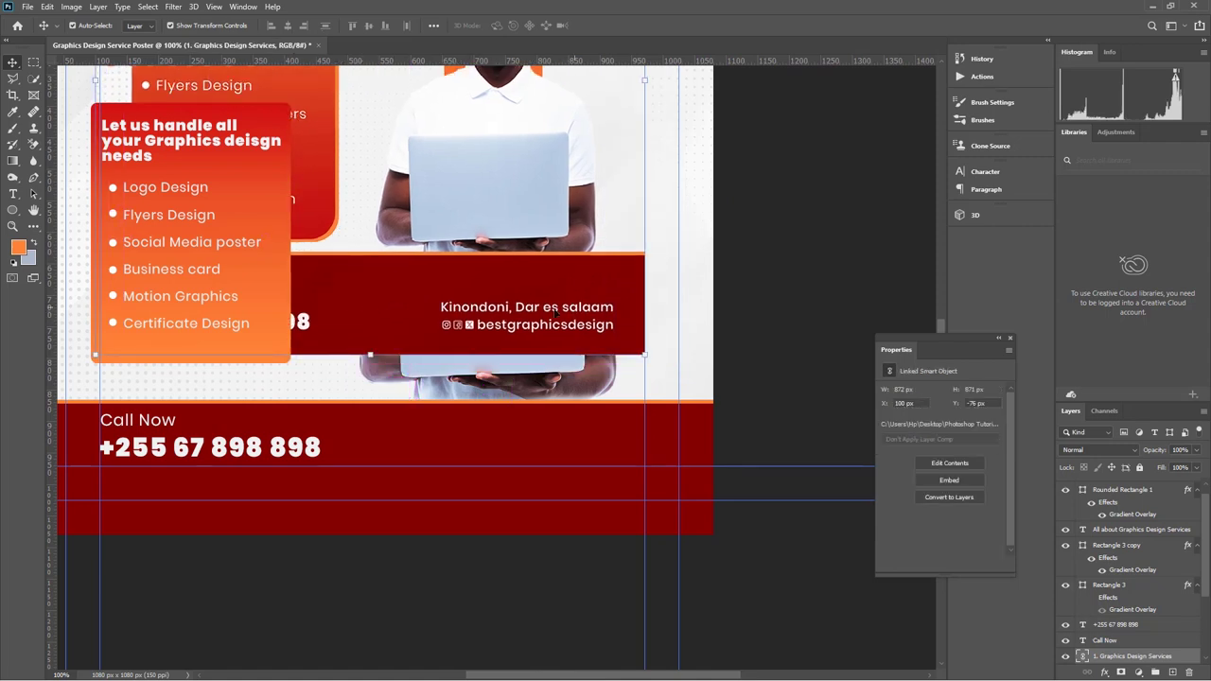
{"action": "left_click", "coordinate": [13, 194]}
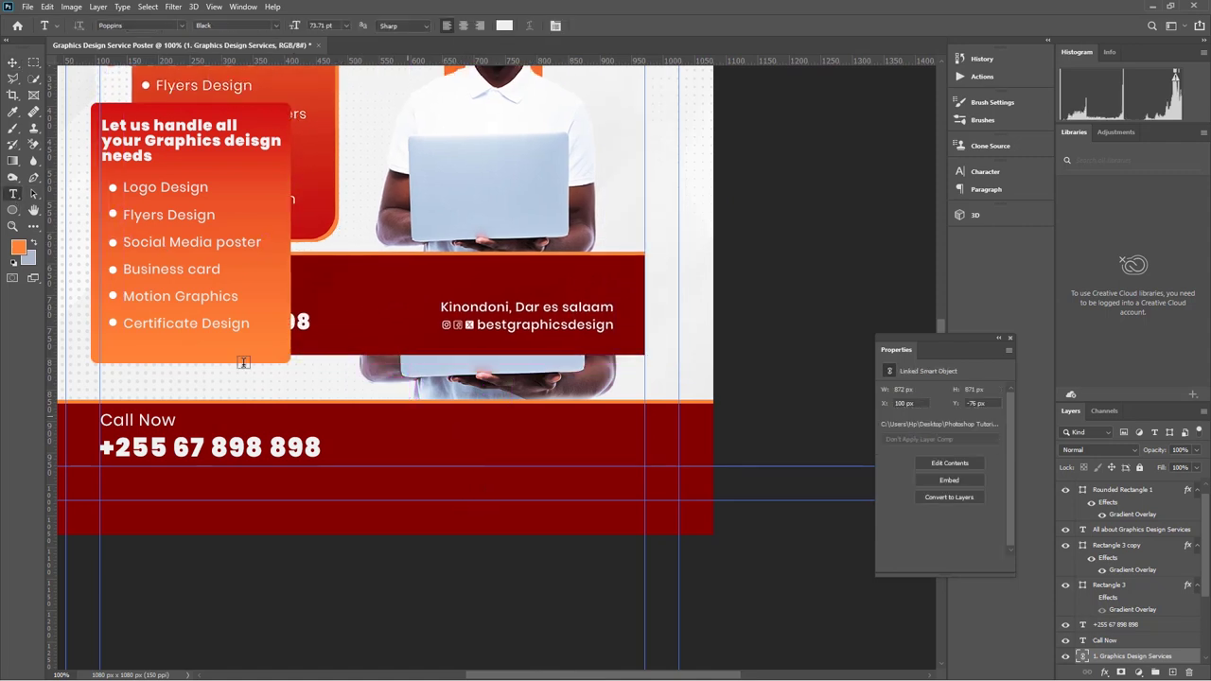
{"action": "left_click", "coordinate": [13, 61]}
{"action": "left_click", "coordinate": [142, 421]}
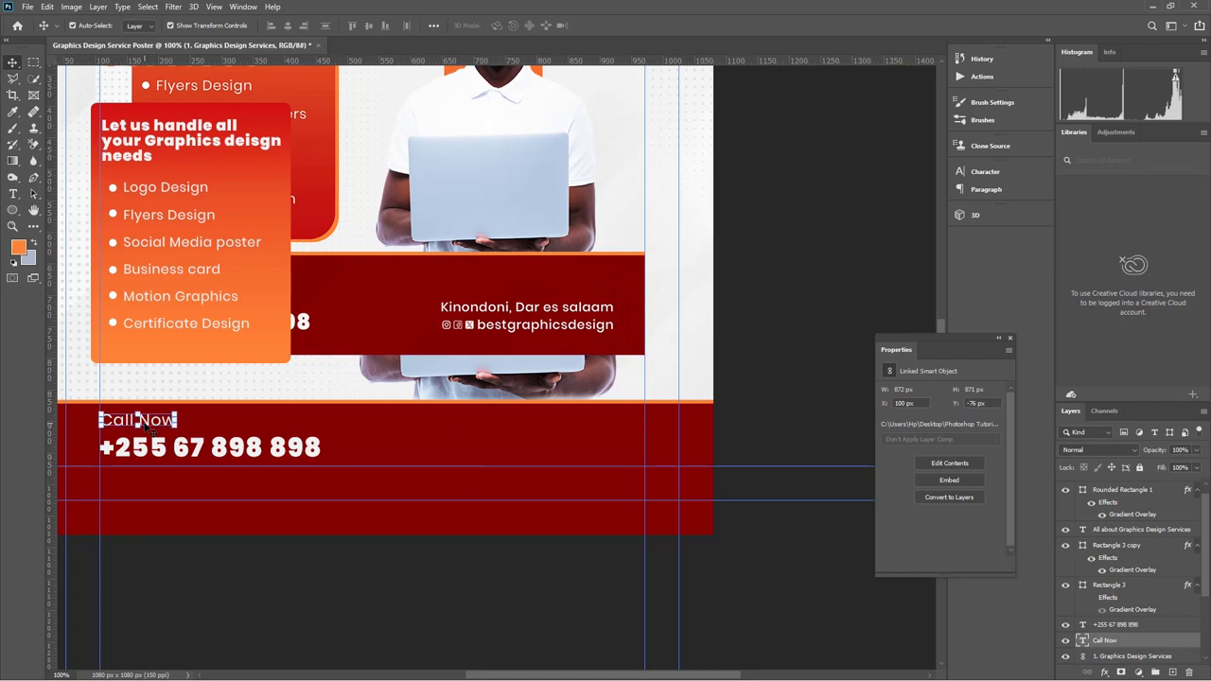
Copy Call Now to the bar's right, retype it 'Kinondoni, Dar es salaam', and align it with Call Now.
{"action": "mouse_move", "coordinate": [155, 427]}
{"action": "left_mouse_down"}
{"action": "mouse_move", "coordinate": [522, 429]}
{"action": "mouse_move", "coordinate": [495, 427]}
{"action": "left_mouse_up"}
{"action": "double_click", "coordinate": [494, 427]}
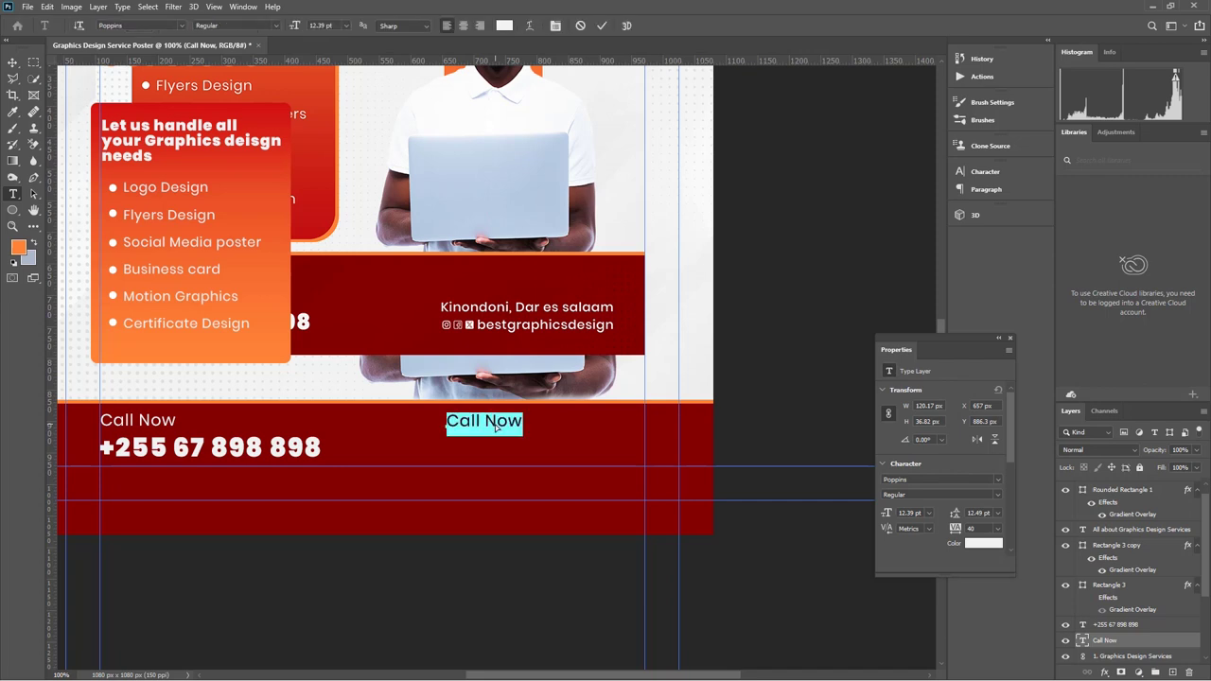
{"action": "key", "text": "Left"}
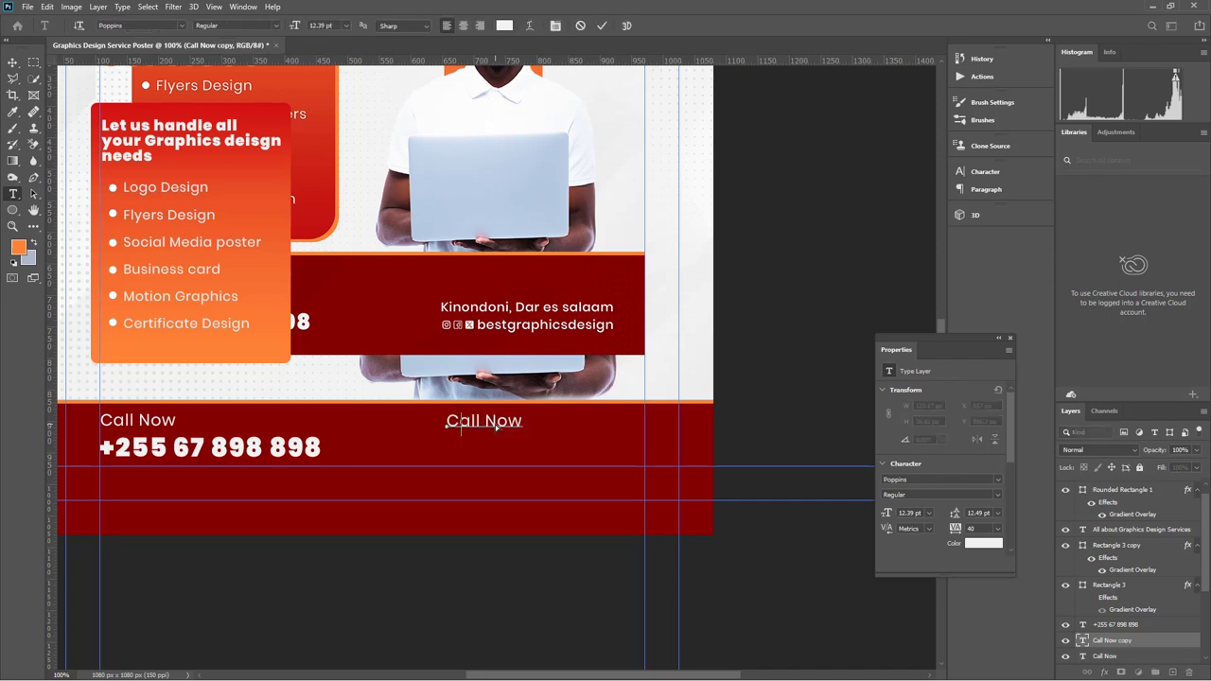
{"action": "key", "text": "ctrl+a"}
{"action": "type", "text": "Kinondoni"}
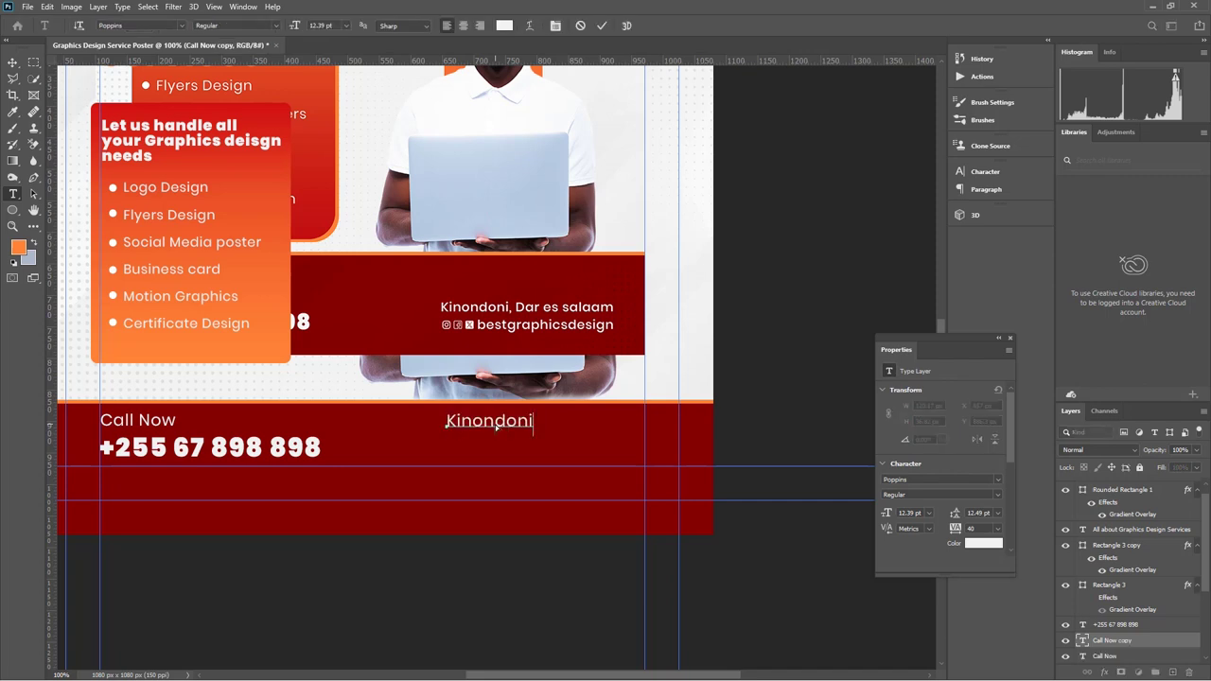
{"action": "type", "text": ", Dar e"}
{"action": "type", "text": "s sa"}
{"action": "type", "text": "laam"}
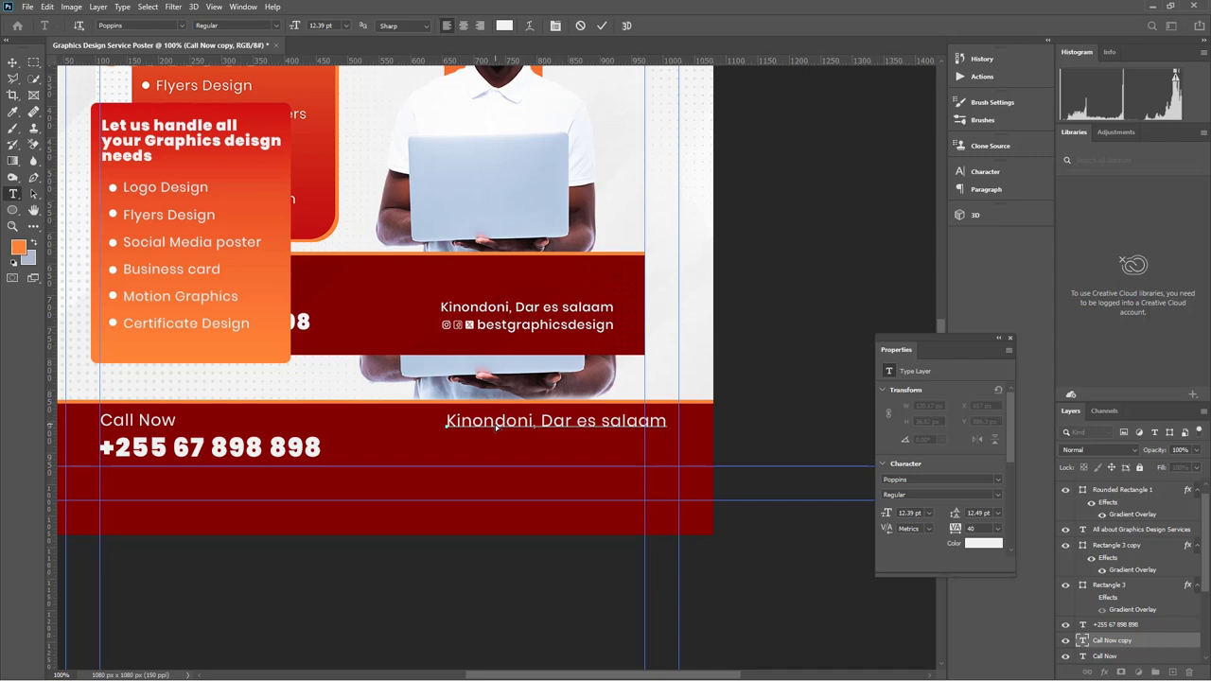
{"action": "left_click", "coordinate": [12, 62]}
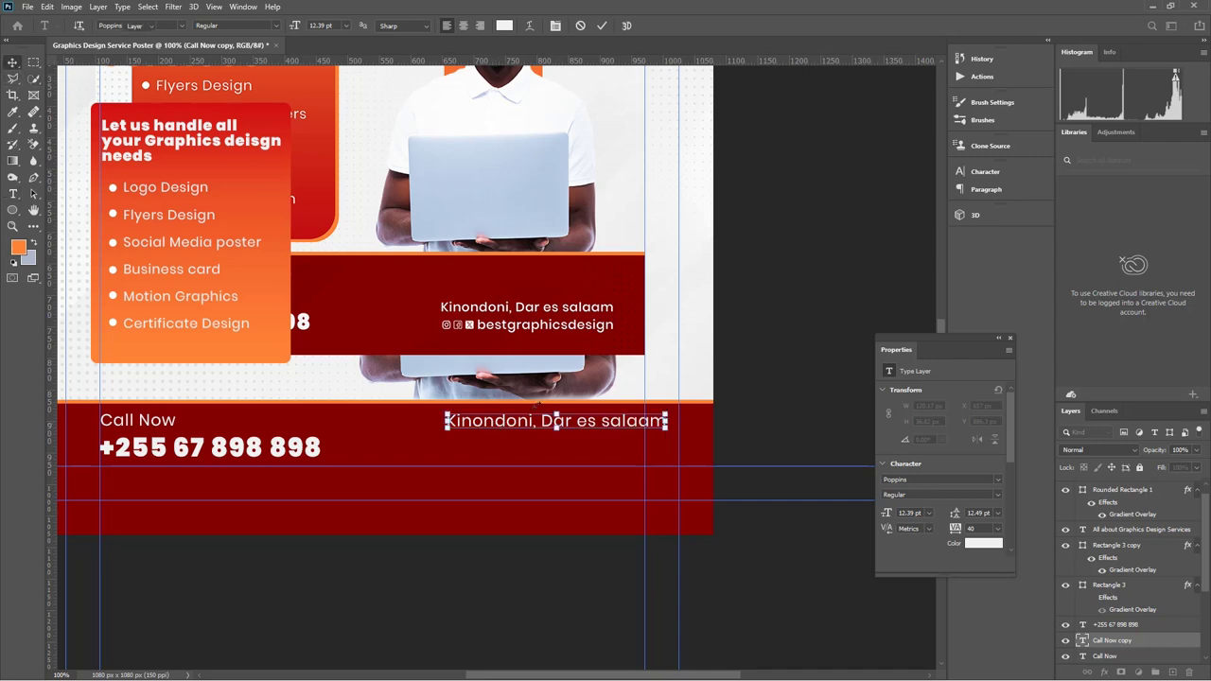
{"action": "left_click_drag", "start_coordinate": [624, 428], "coordinate": [597, 422]}
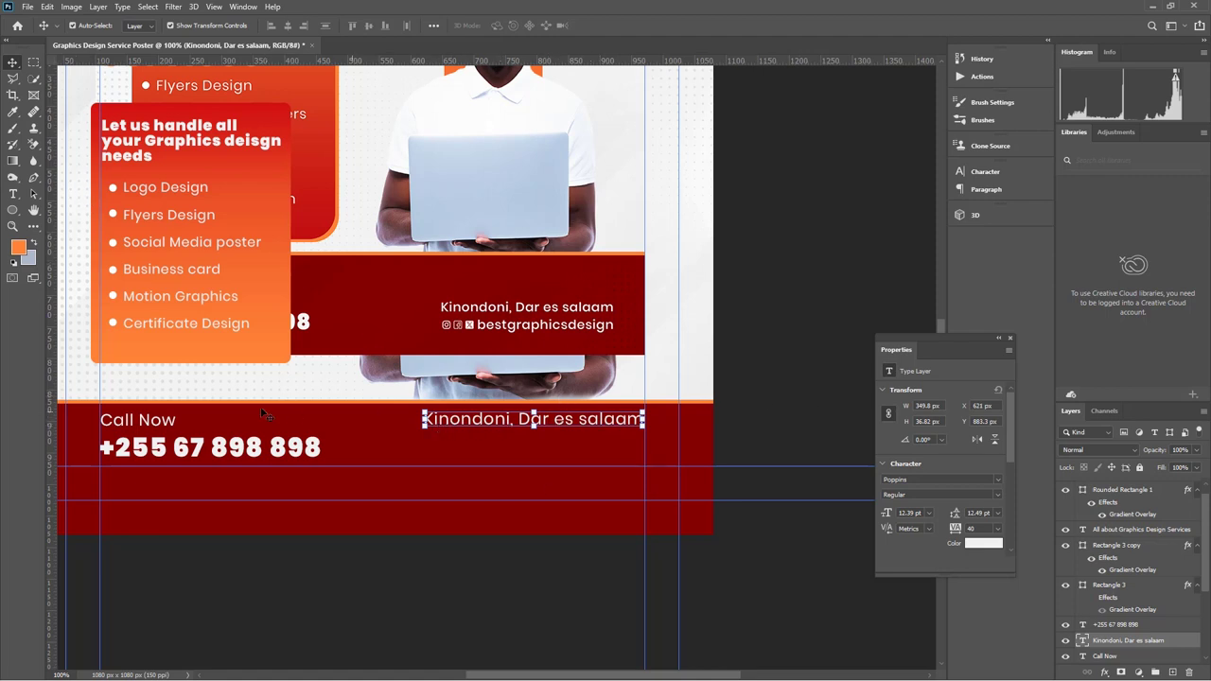
{"action": "left_click", "coordinate": [171, 423], "text": "shift"}
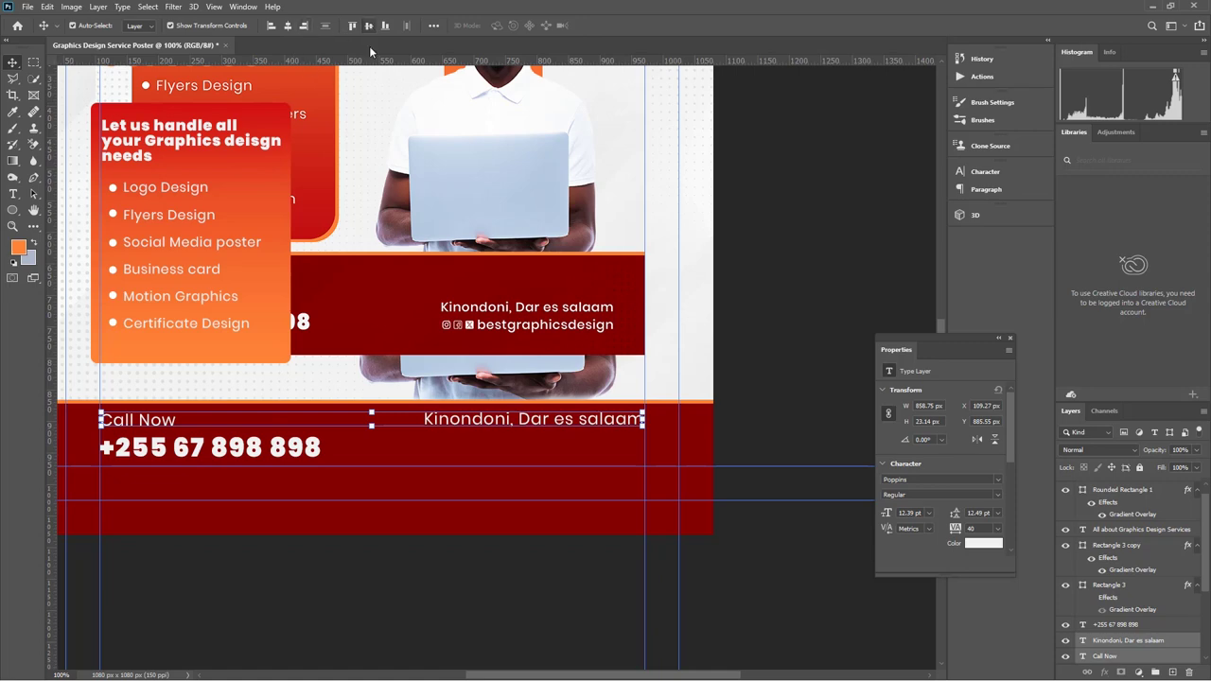
{"action": "left_click", "coordinate": [848, 299]}
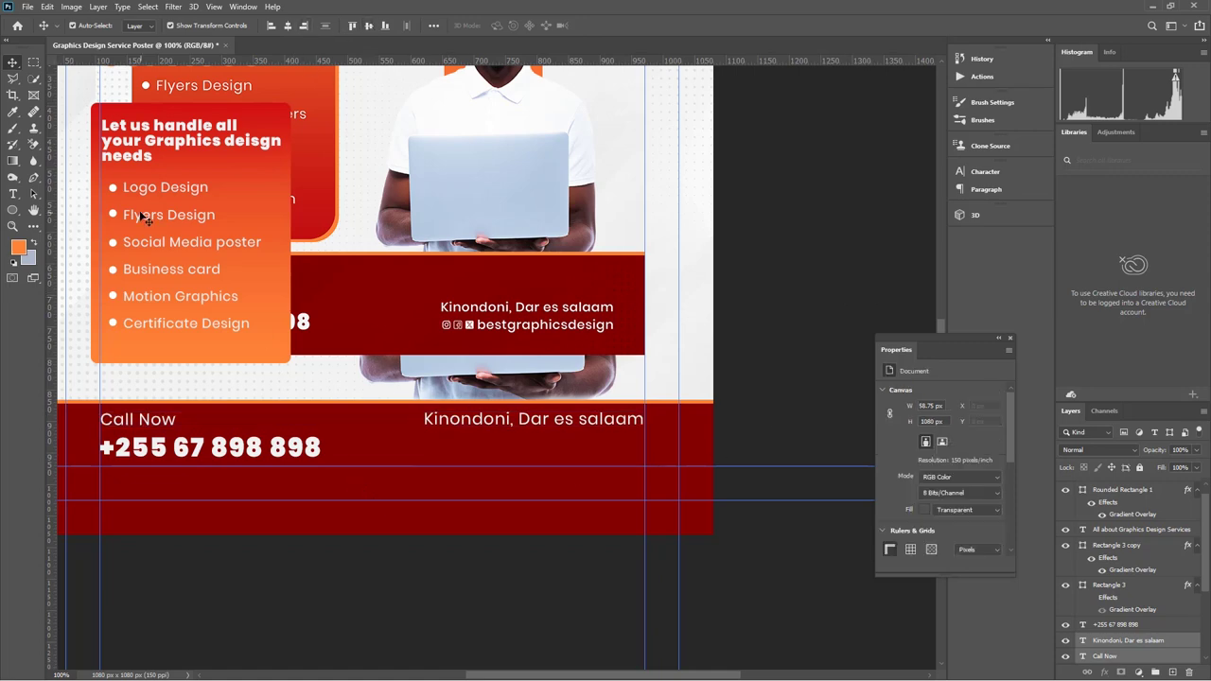
Place the linked instagram icon and shrink it to a small size under the address.
{"action": "left_click", "coordinate": [27, 7]}
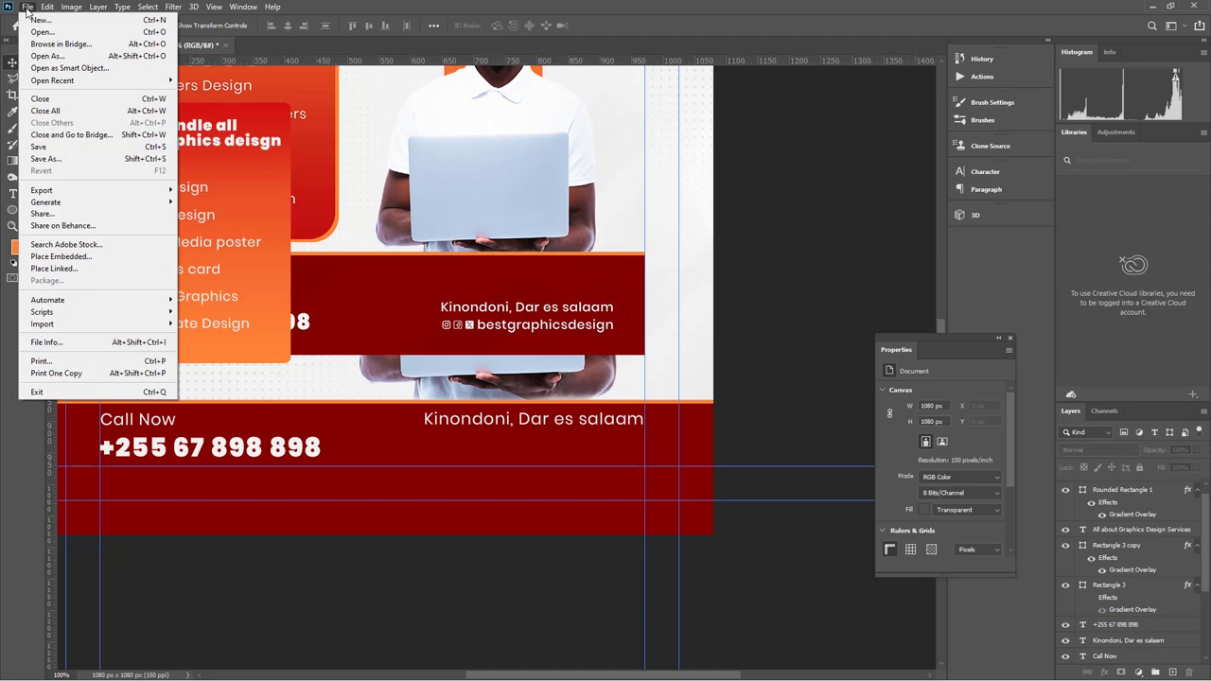
{"action": "left_click", "coordinate": [74, 273]}
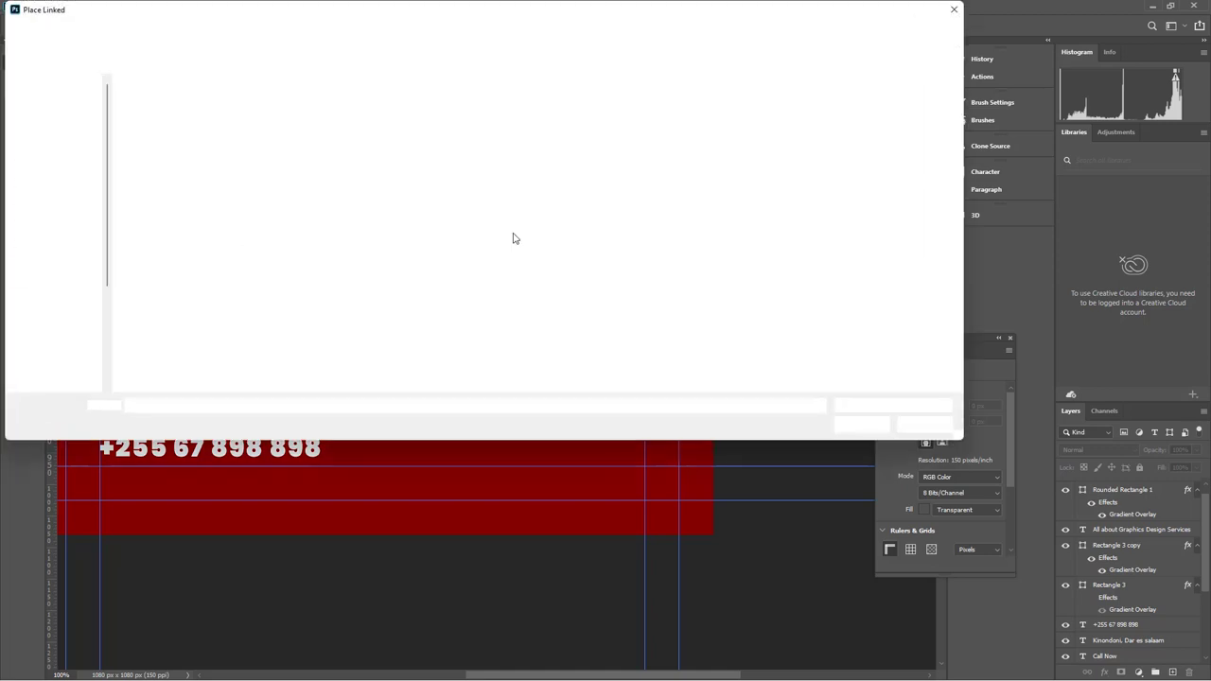
{"action": "double_click", "coordinate": [506, 109]}
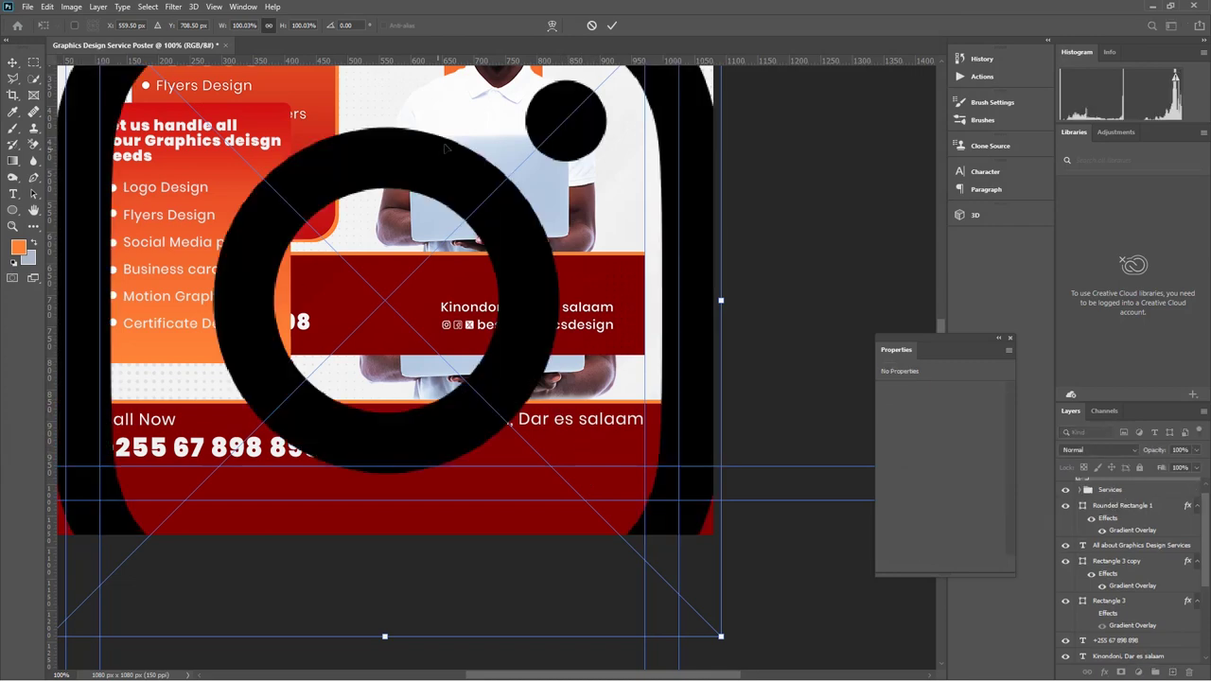
{"action": "mouse_move", "coordinate": [681, 301]}
{"action": "left_mouse_down"}
{"action": "mouse_move", "coordinate": [123, 299]}
{"action": "mouse_move", "coordinate": [511, 419]}
{"action": "mouse_move", "coordinate": [526, 396]}
{"action": "mouse_move", "coordinate": [437, 439]}
{"action": "mouse_move", "coordinate": [449, 437]}
{"action": "mouse_move", "coordinate": [444, 455]}
{"action": "left_mouse_up"}
{"action": "left_click", "coordinate": [611, 26]}
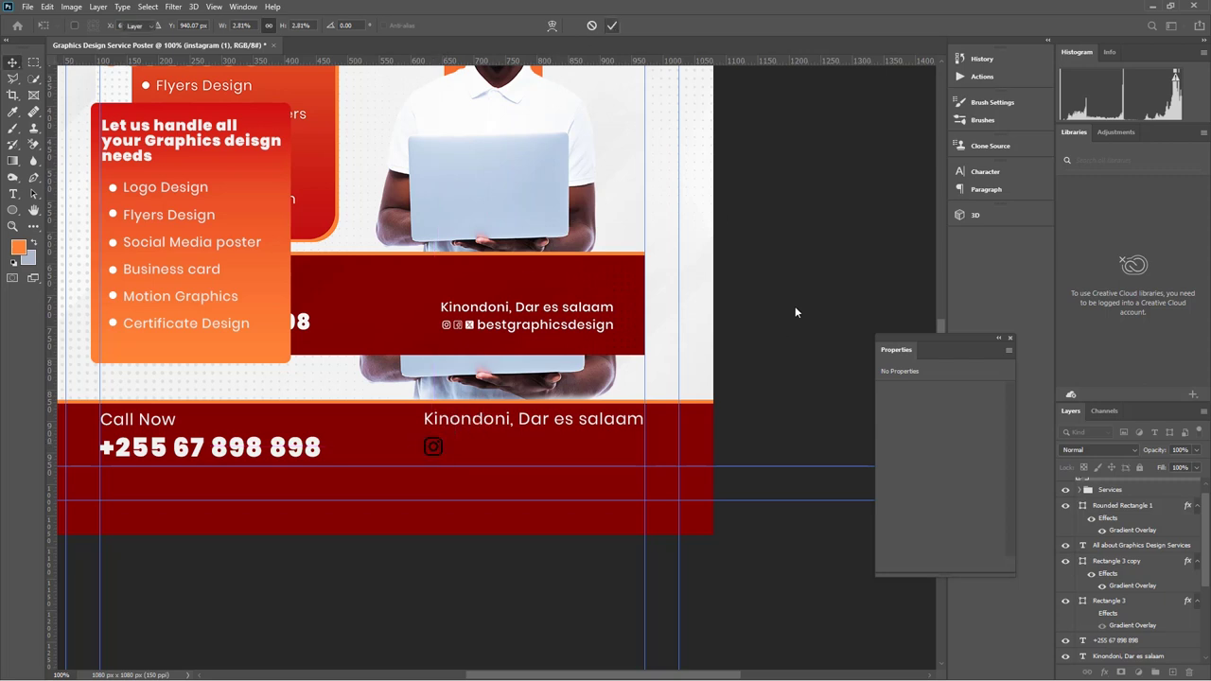
{"action": "left_click", "coordinate": [795, 311]}
Place the linked facebook icon, shrink it, and set it beside the Instagram icon.
{"action": "left_click", "coordinate": [32, 11]}
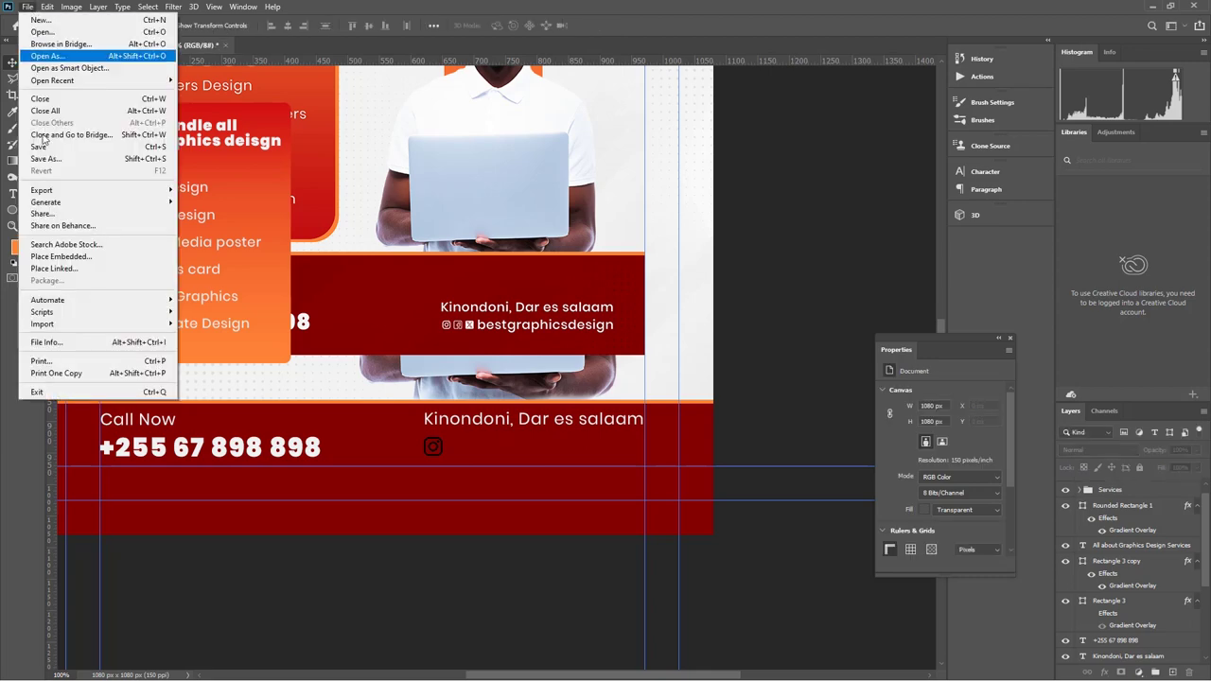
{"action": "left_click", "coordinate": [57, 257]}
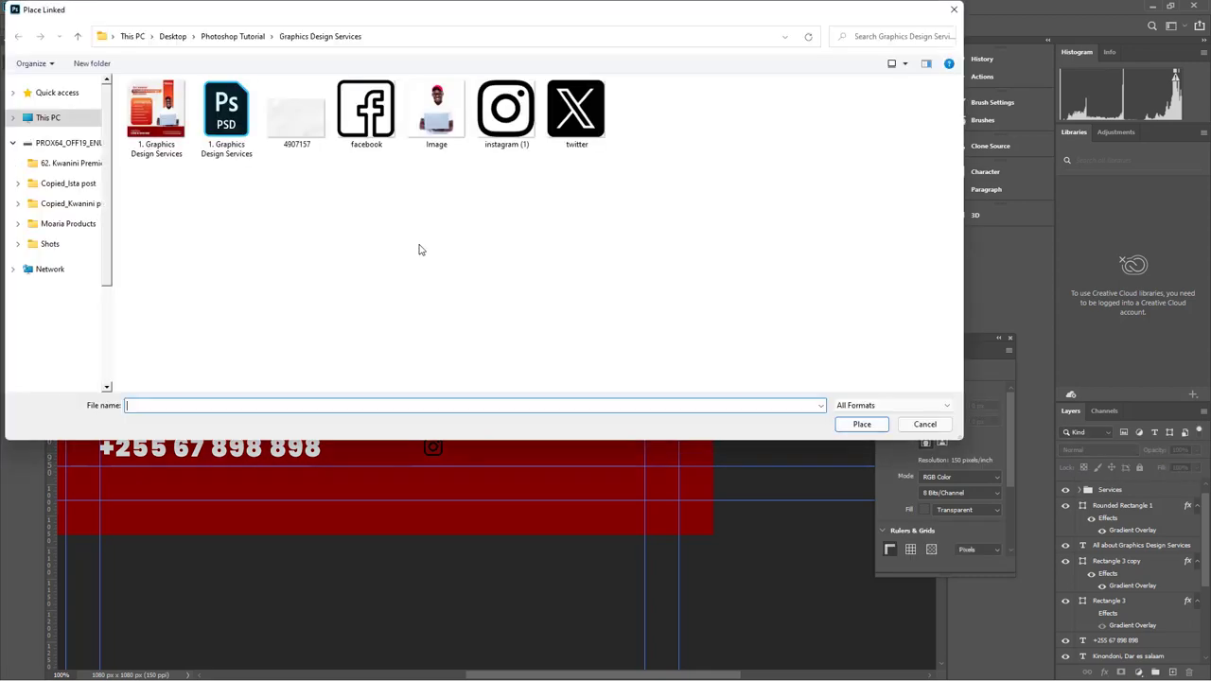
{"action": "double_click", "coordinate": [365, 108]}
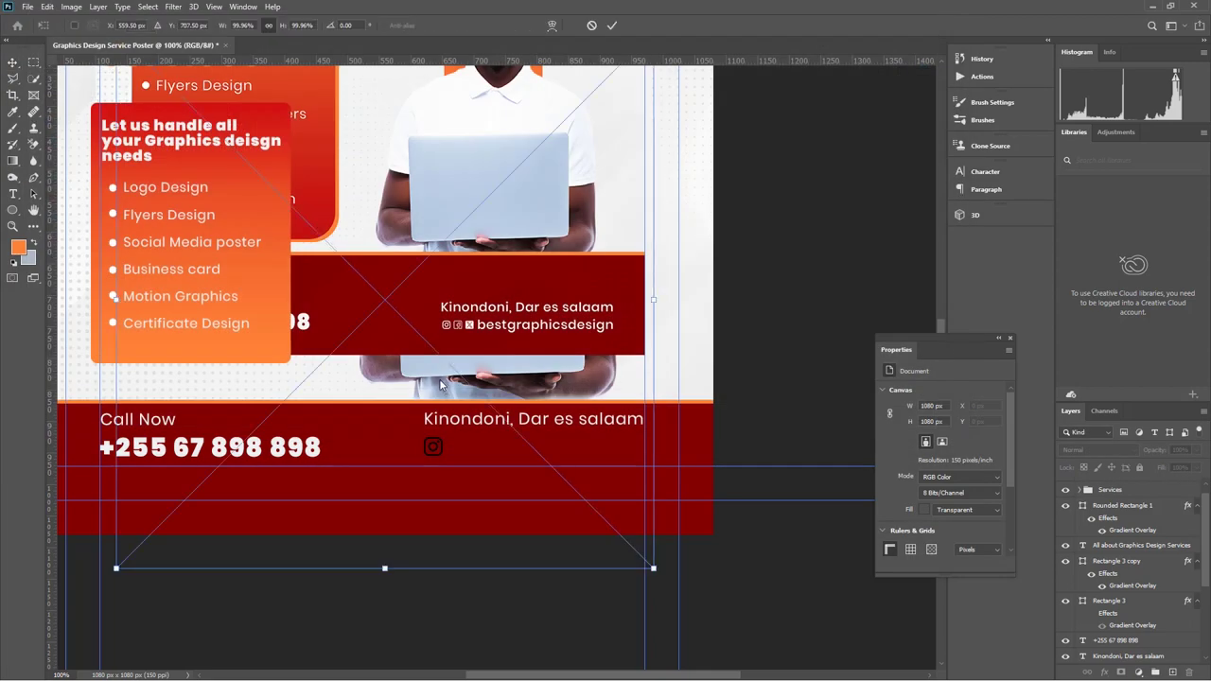
{"action": "left_click_drag", "start_coordinate": [645, 299], "coordinate": [144, 301]}
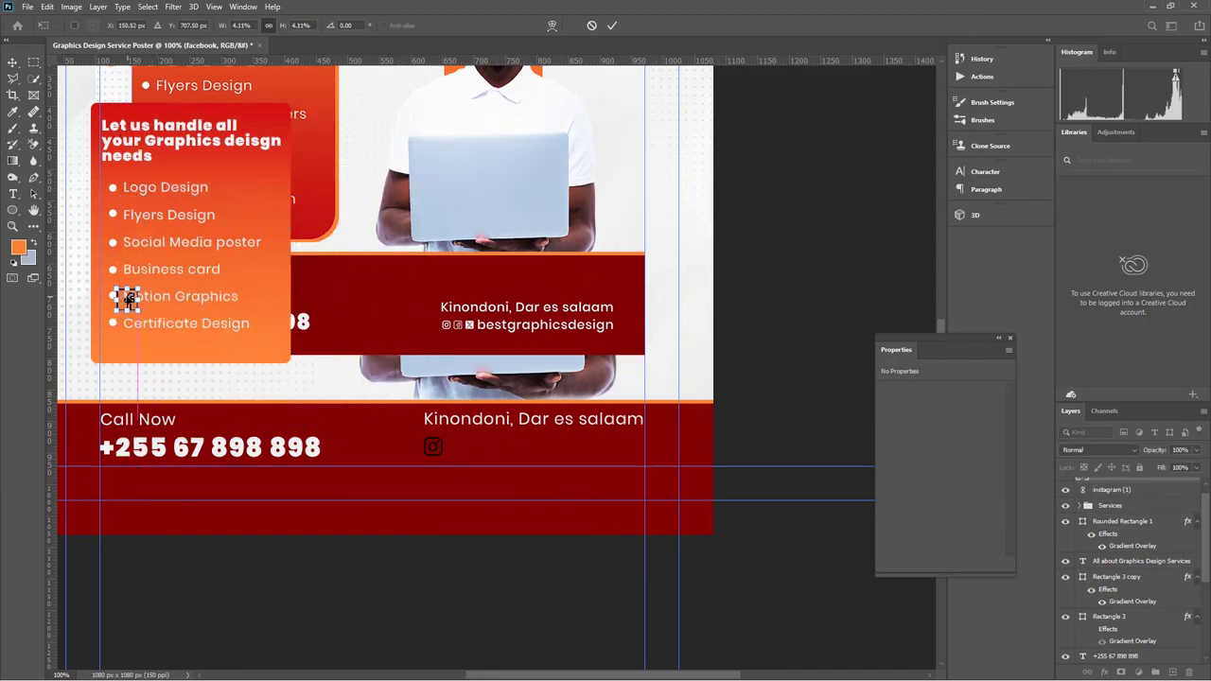
{"action": "mouse_move", "coordinate": [129, 299]}
{"action": "left_mouse_down"}
{"action": "mouse_move", "coordinate": [461, 446]}
{"action": "mouse_move", "coordinate": [470, 439]}
{"action": "left_mouse_up"}
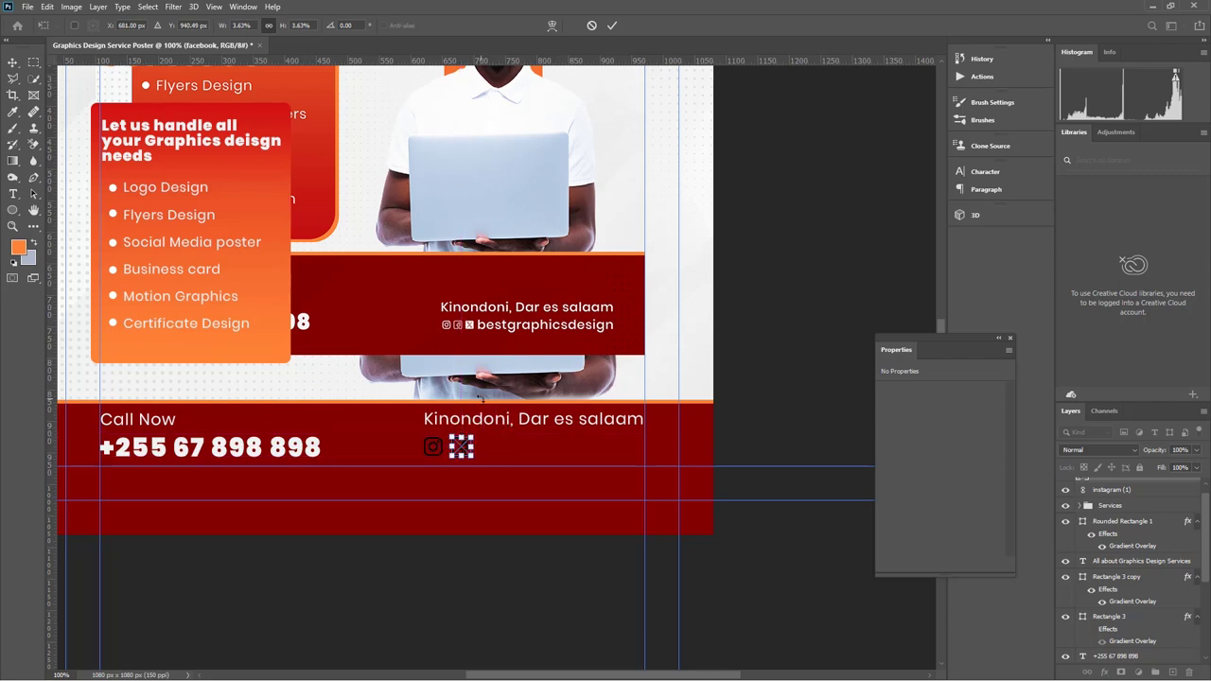
{"action": "key", "text": "ctrl+plus"}
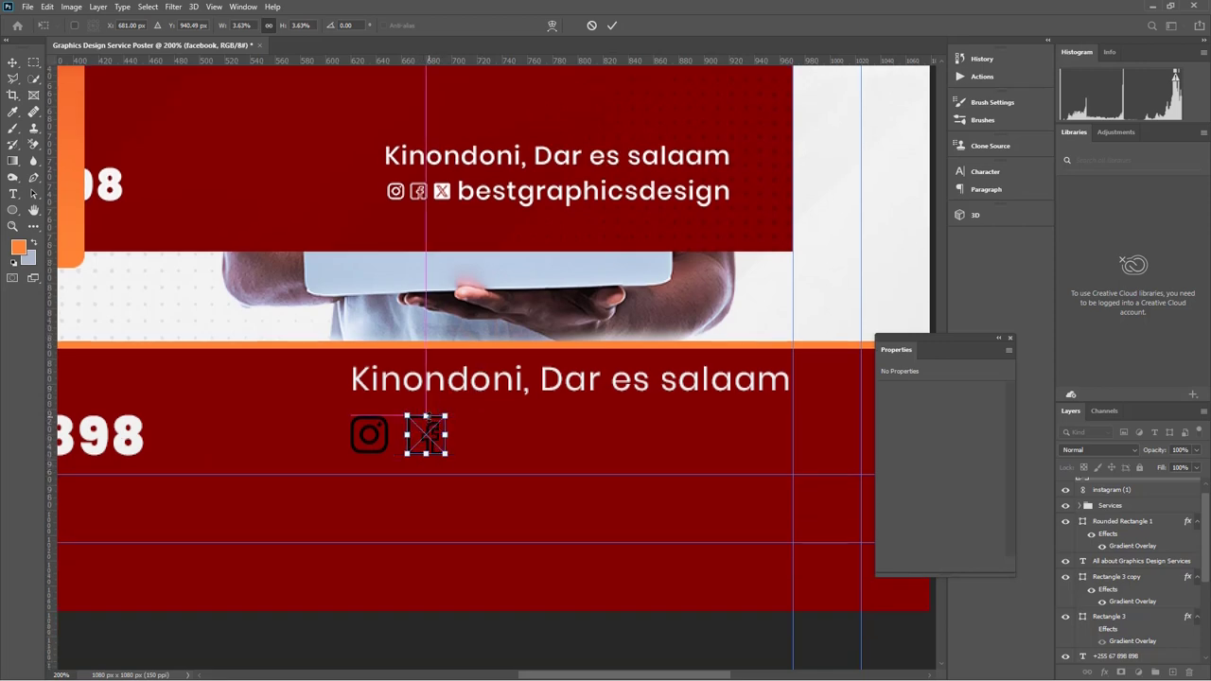
{"action": "left_click", "coordinate": [613, 25]}
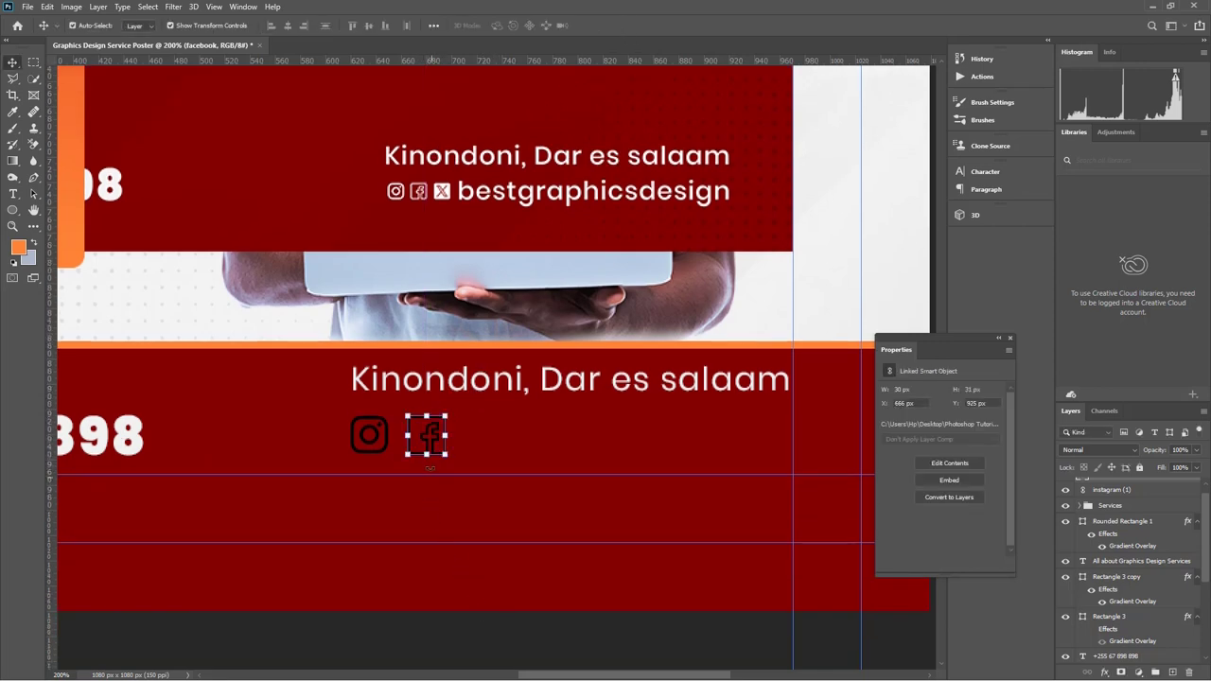
{"action": "key", "text": "ctrl+t"}
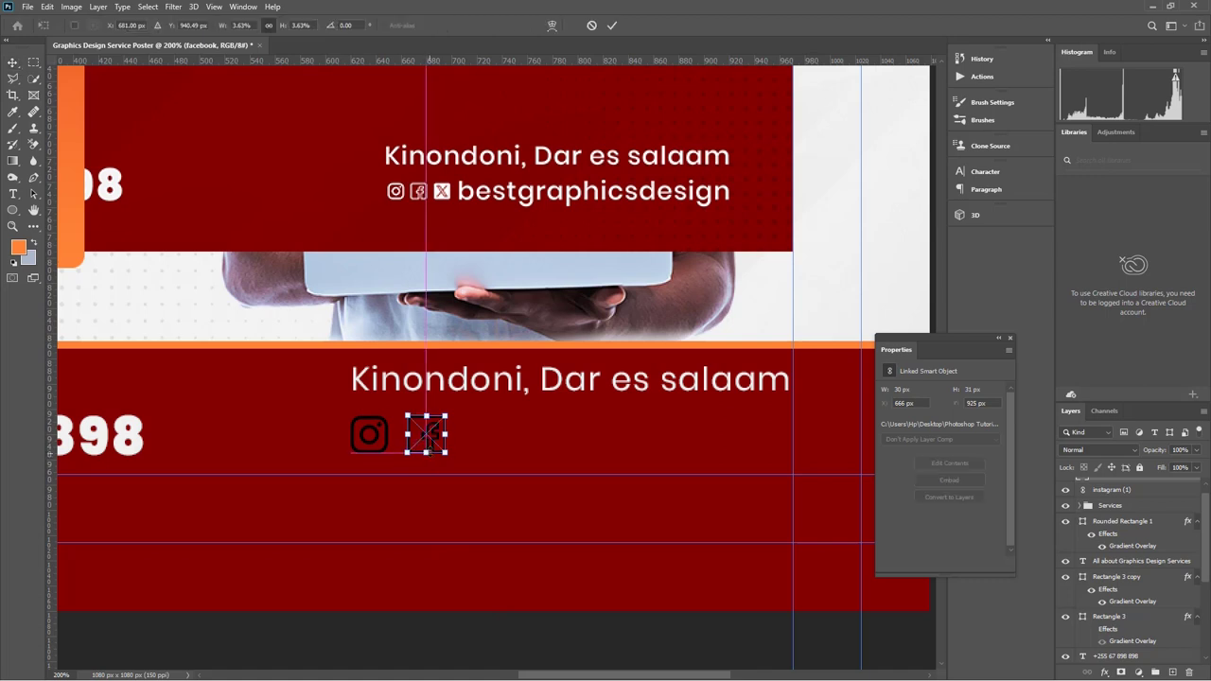
{"action": "left_click", "coordinate": [610, 26]}
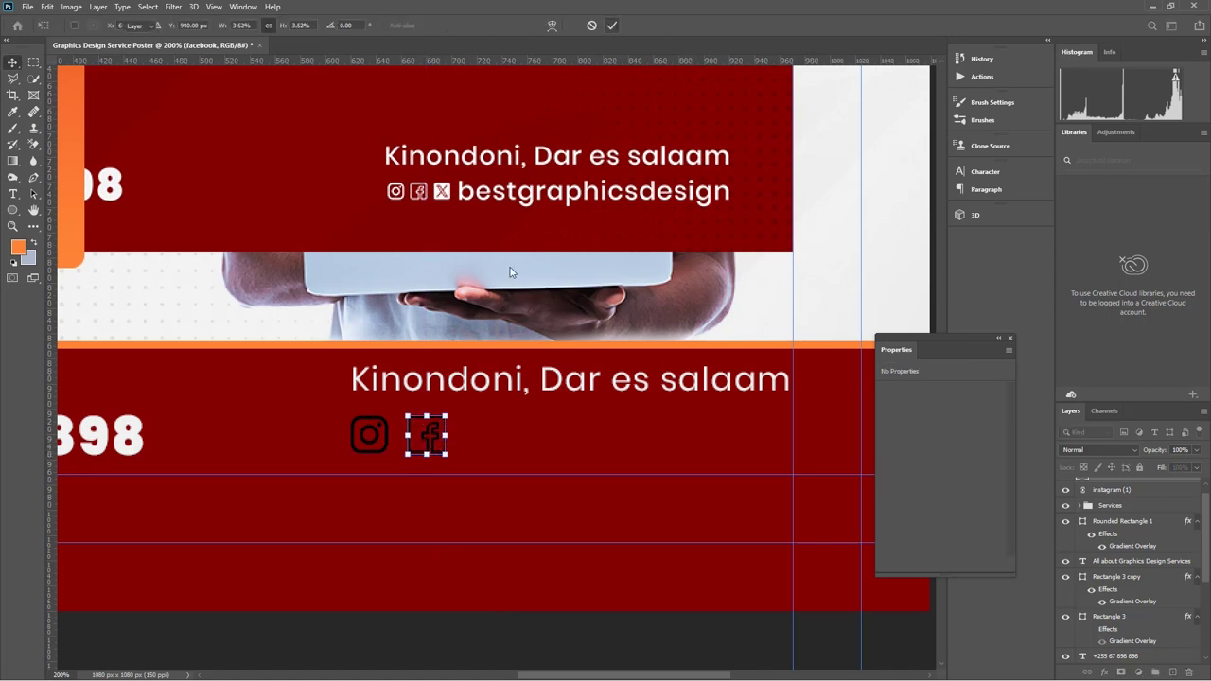
{"action": "left_click", "coordinate": [28, 6]}
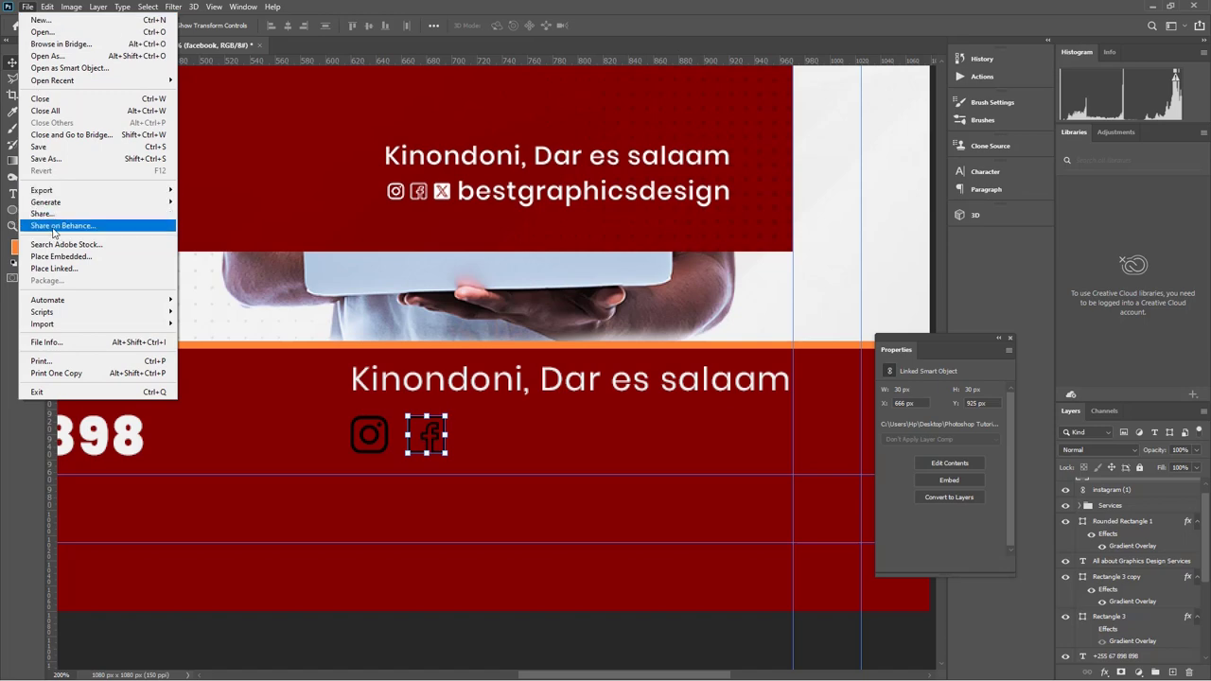
Place the linked twitter X icon, shrink it, and line it up with the other icons.
{"action": "left_click", "coordinate": [54, 268]}
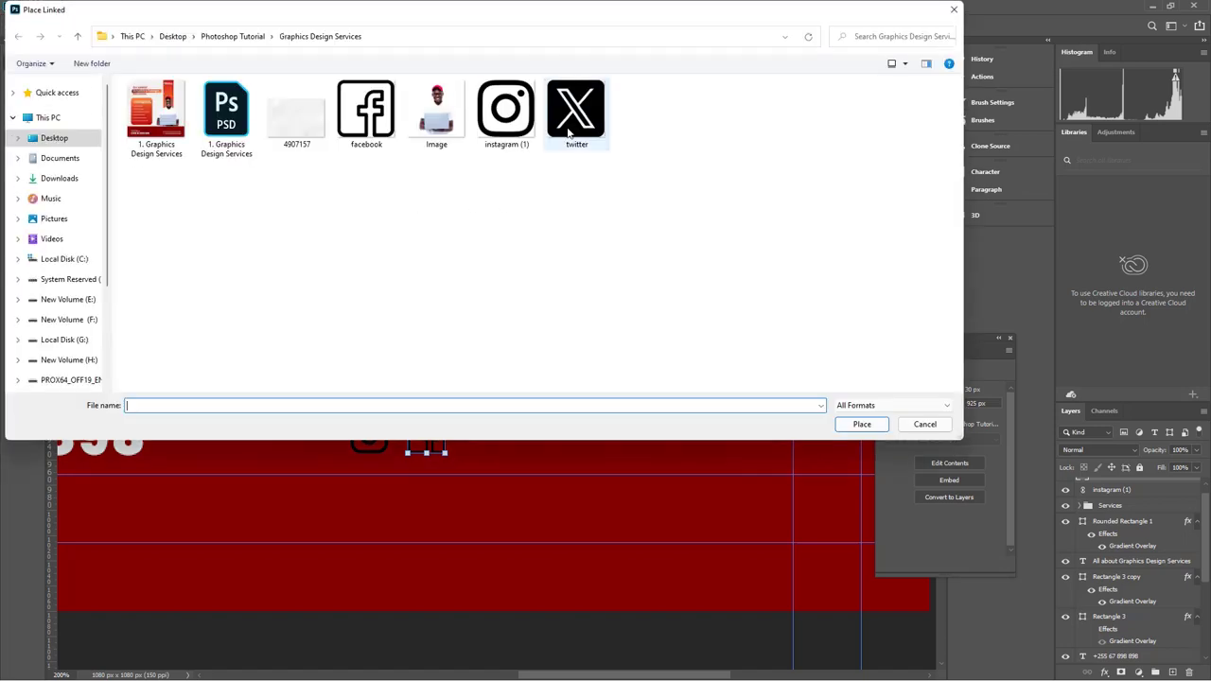
{"action": "double_click", "coordinate": [574, 114]}
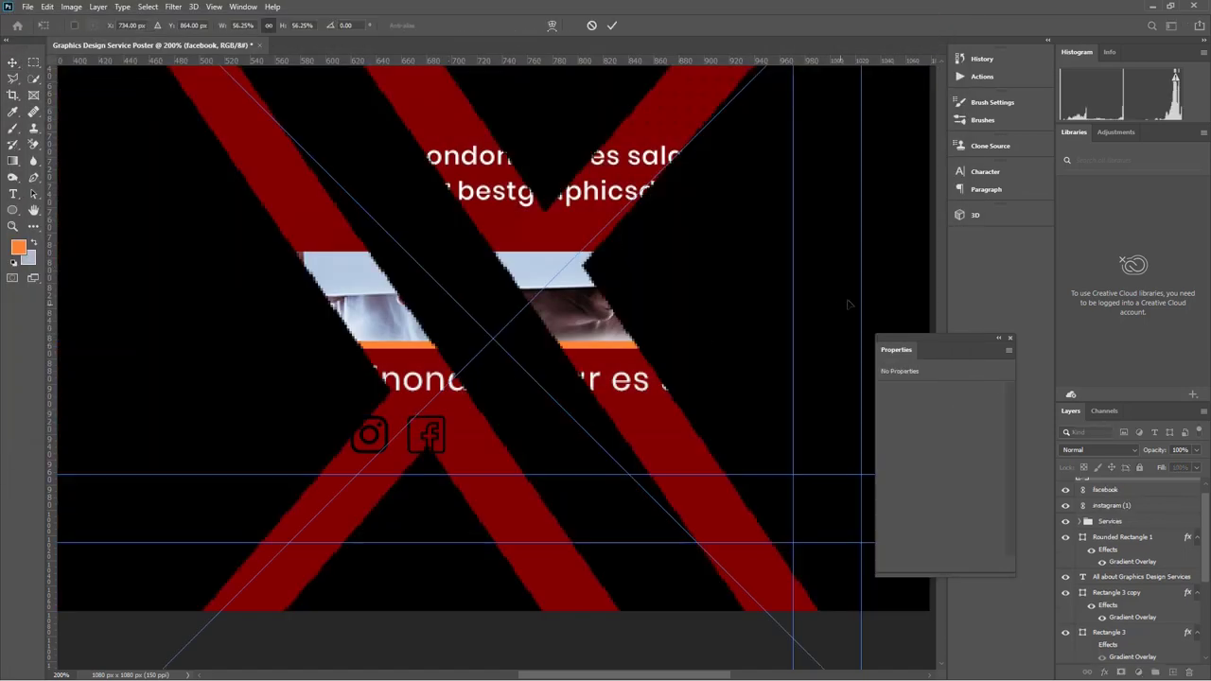
{"action": "key", "text": "ctrl+minus"}
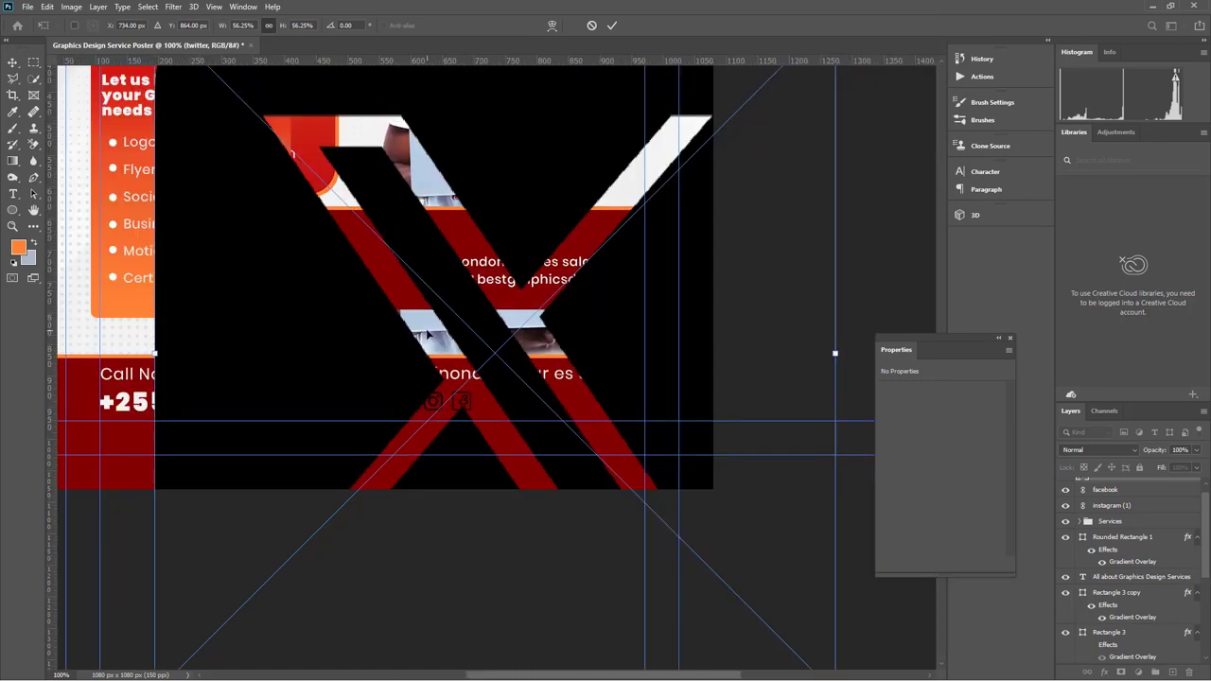
{"action": "left_click_drag", "start_coordinate": [835, 352], "coordinate": [191, 331]}
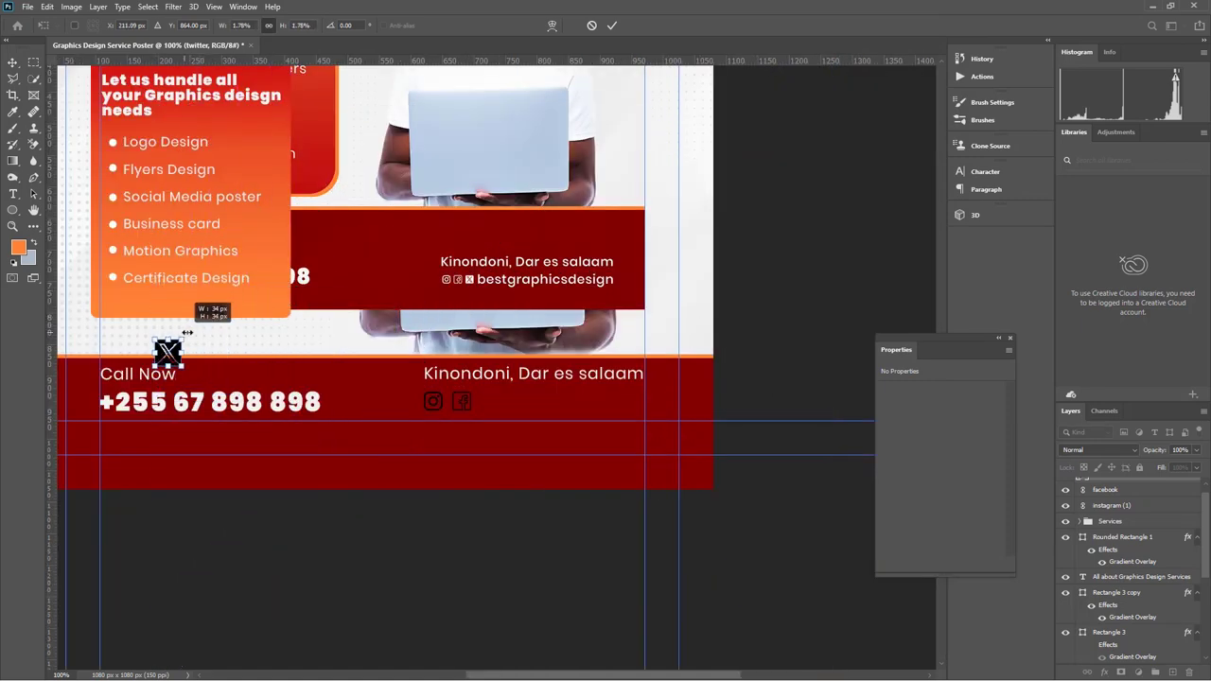
{"action": "mouse_move", "coordinate": [190, 331]}
{"action": "left_mouse_down"}
{"action": "mouse_move", "coordinate": [185, 342]}
{"action": "mouse_move", "coordinate": [498, 404]}
{"action": "left_mouse_up"}
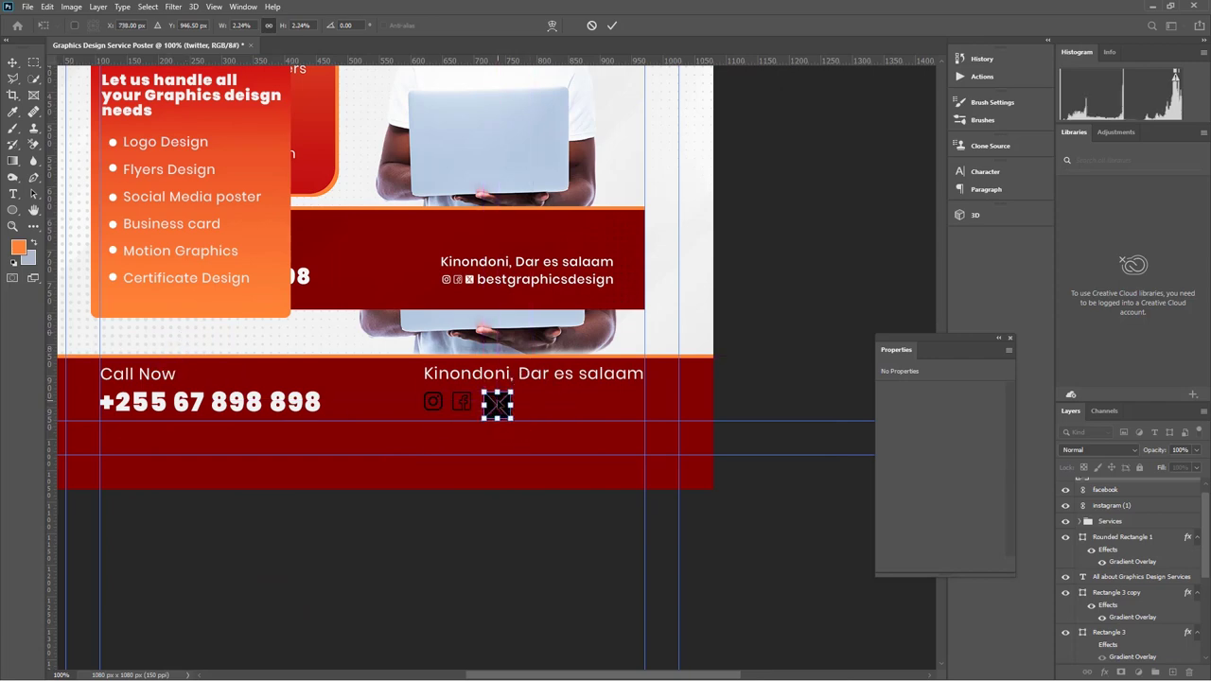
{"action": "key", "text": "ctrl+plus"}
{"action": "key", "text": "ctrl+plus"}
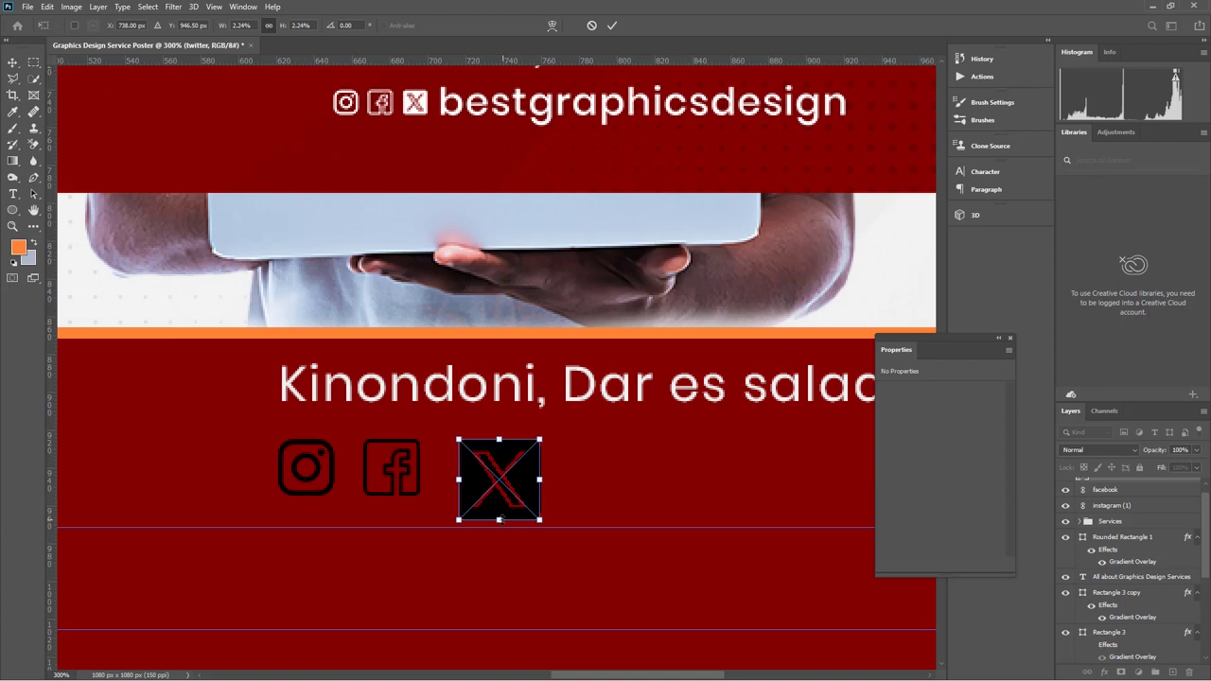
{"action": "left_click_drag", "start_coordinate": [499, 519], "coordinate": [498, 495]}
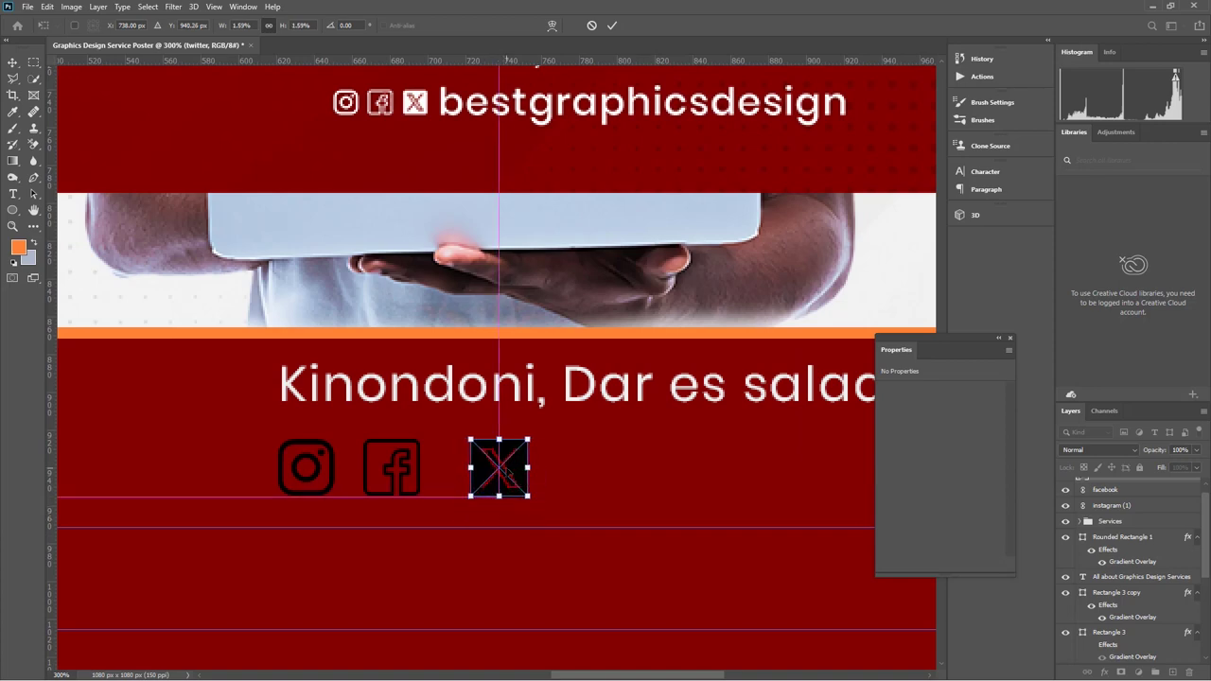
{"action": "left_click_drag", "start_coordinate": [499, 454], "coordinate": [488, 454]}
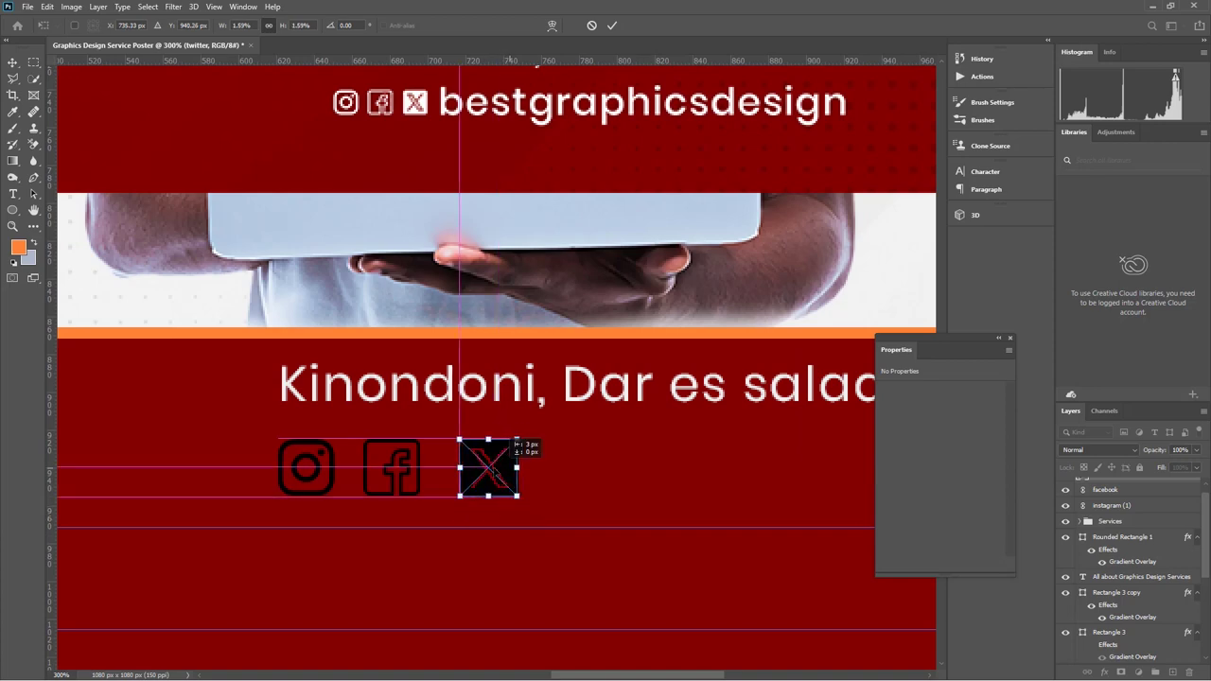
{"action": "left_click", "coordinate": [612, 26]}
Nudge the Facebook and X icons left so all three sit closer together.
{"action": "left_click", "coordinate": [390, 478]}
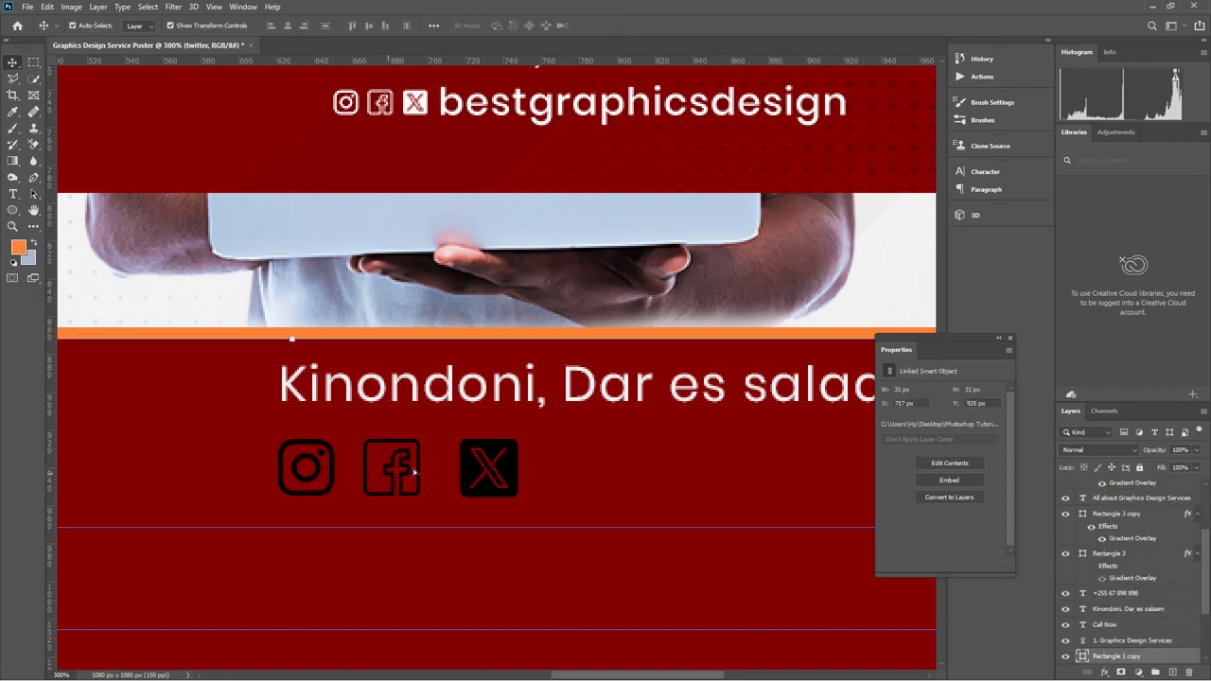
{"action": "left_click_drag", "start_coordinate": [390, 477], "coordinate": [396, 473]}
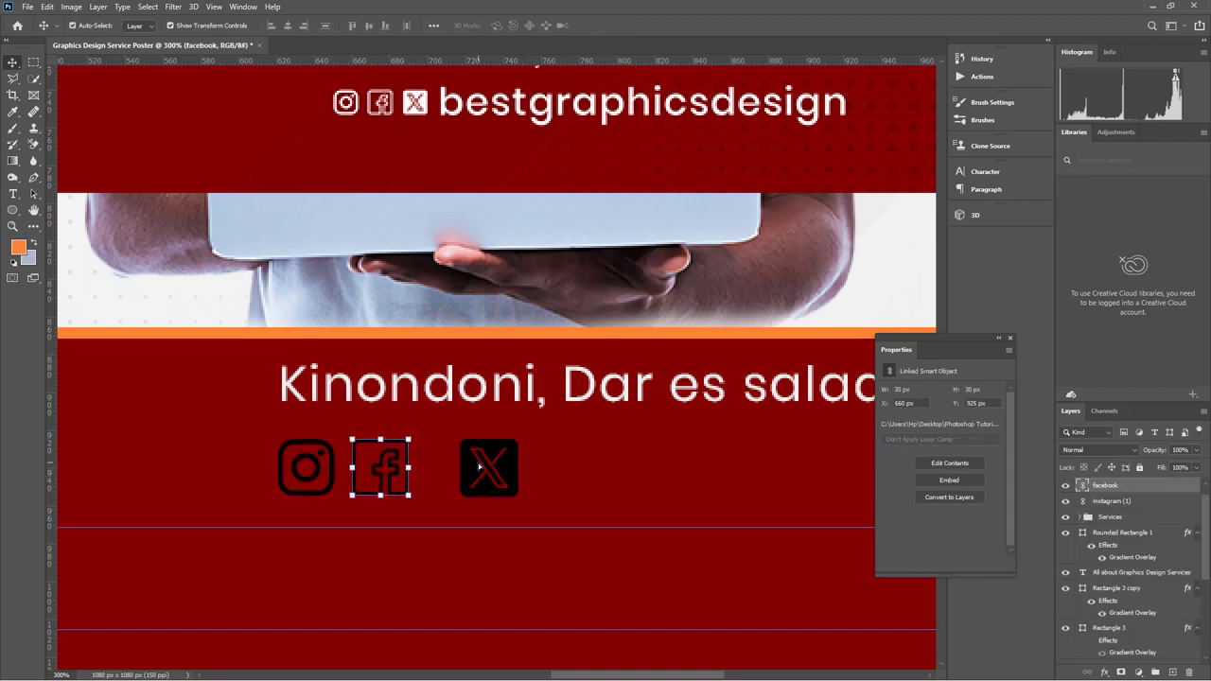
{"action": "left_click_drag", "start_coordinate": [505, 473], "coordinate": [479, 476]}
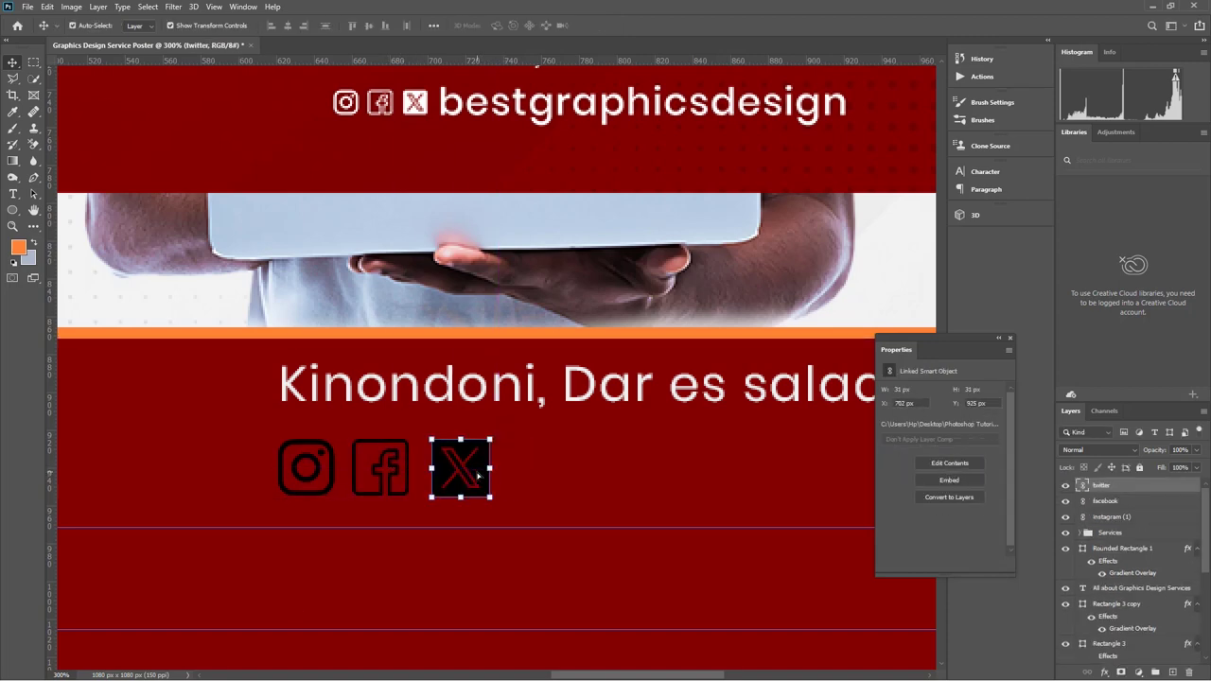
{"action": "left_click", "coordinate": [415, 396]}
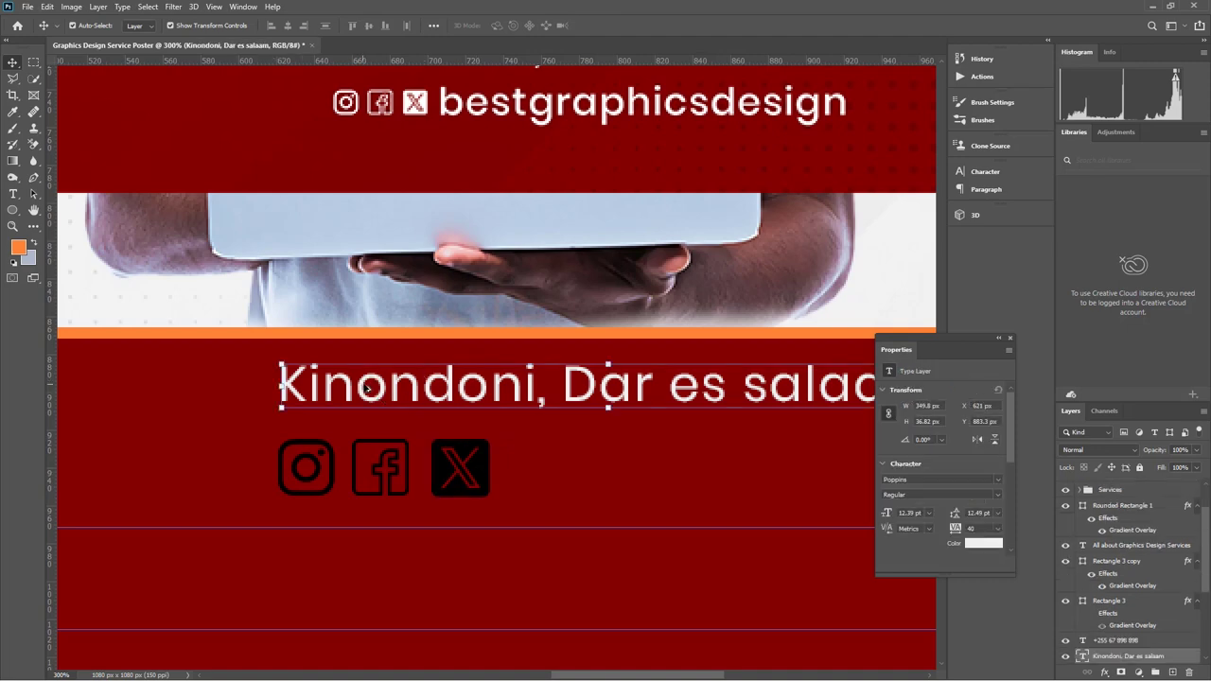
Copy the address text right of the X icon and retype it as 'bestgraphicsdesign'.
{"action": "left_click_drag", "start_coordinate": [367, 388], "coordinate": [576, 470], "text": "alt"}
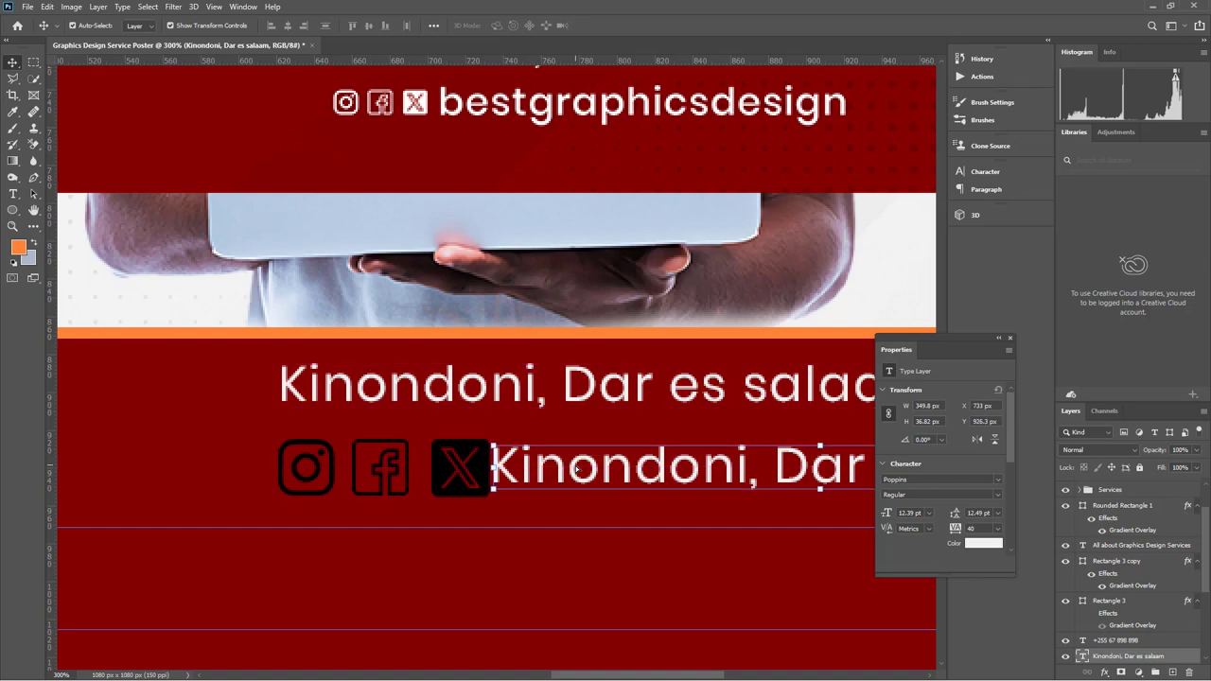
{"action": "key", "text": "ctrl+1"}
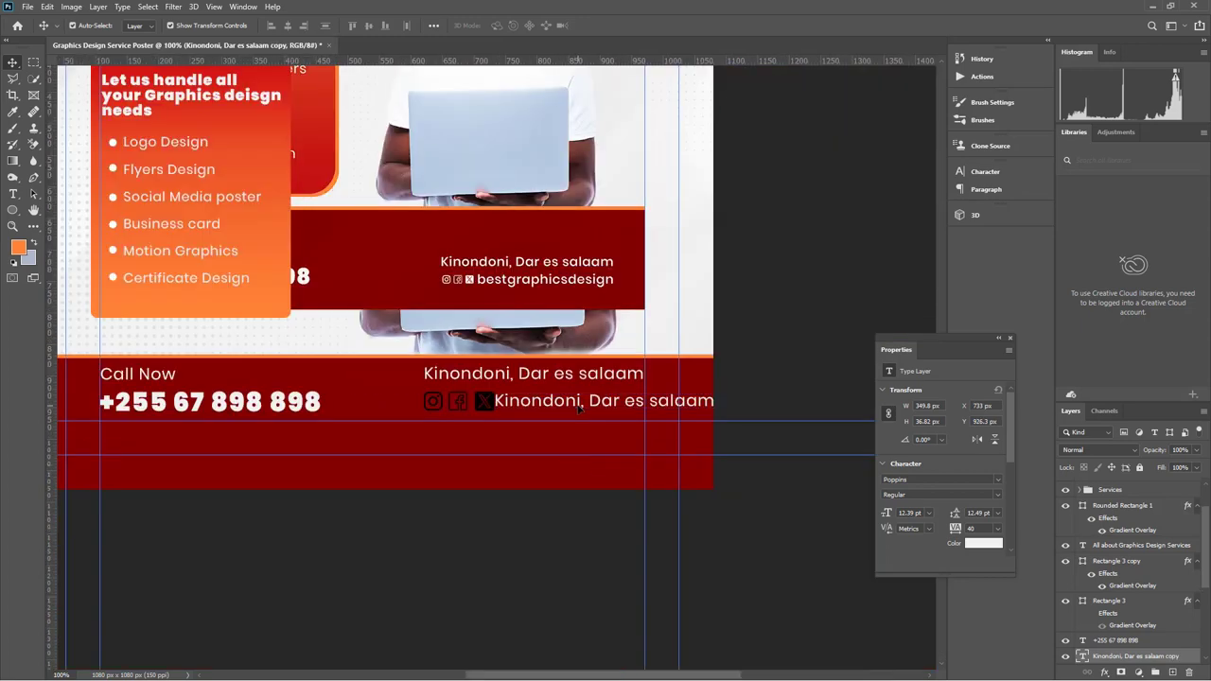
{"action": "double_click", "coordinate": [580, 402]}
{"action": "key", "text": "ctrl+a"}
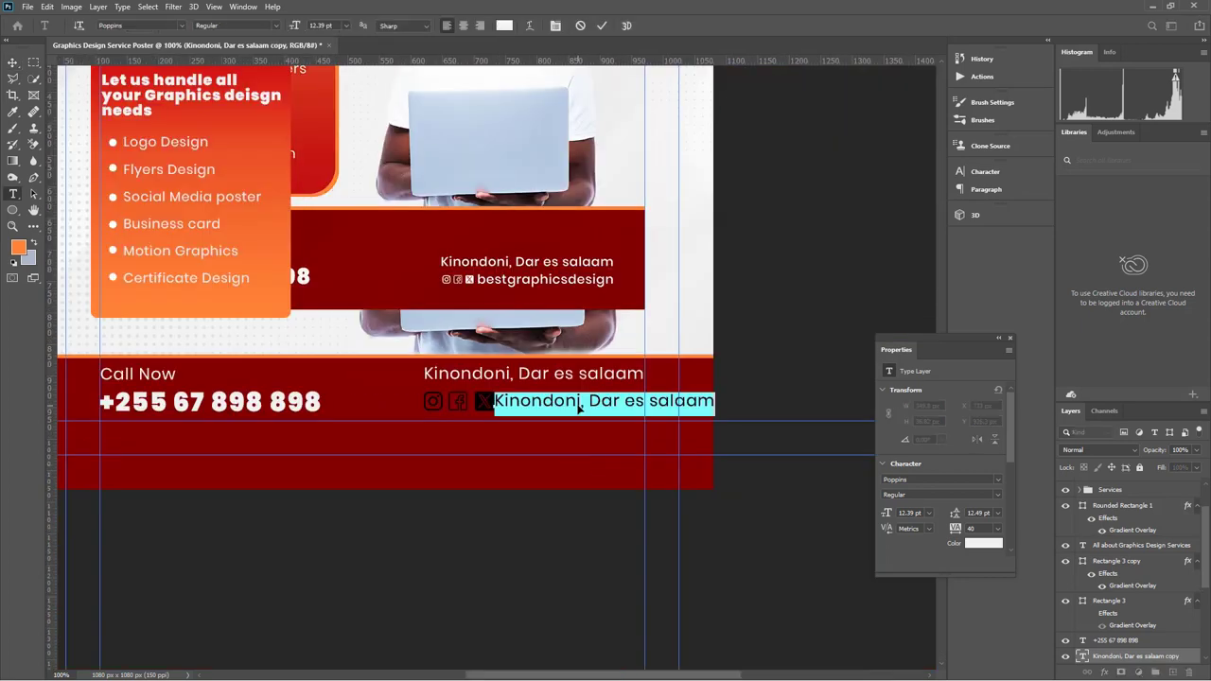
{"action": "key", "text": "Left"}
{"action": "key", "text": "Right"}
{"action": "key", "text": "Right"}
{"action": "key", "text": "Right"}
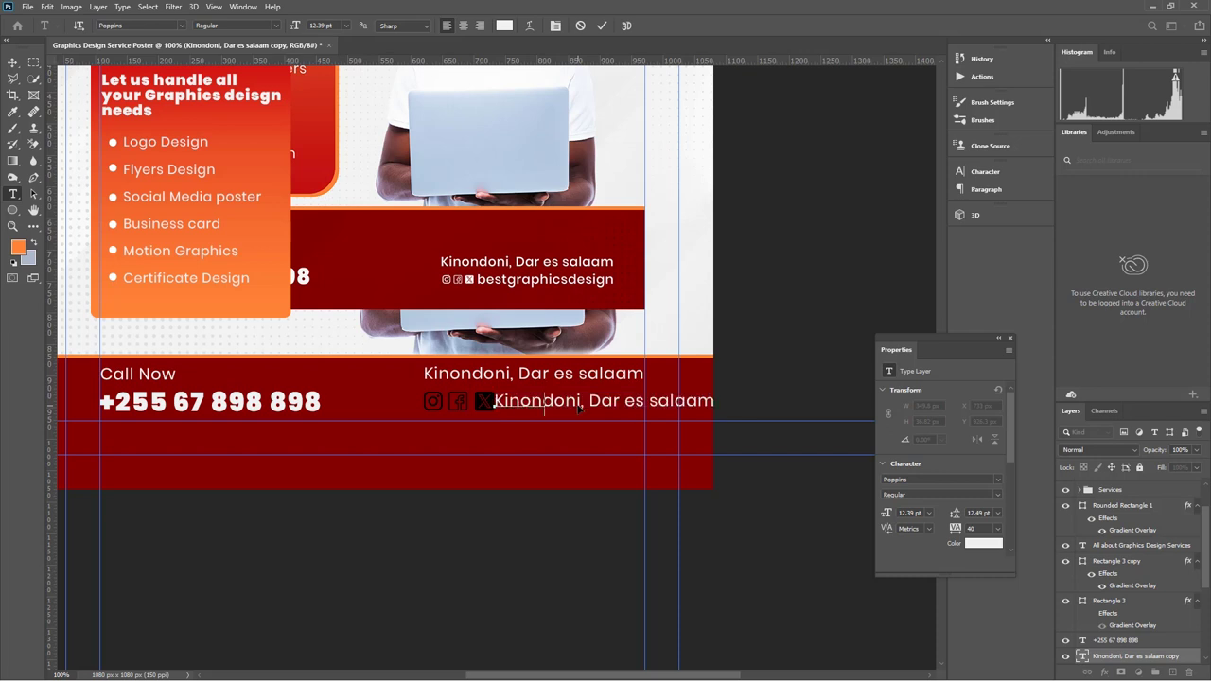
{"action": "key", "text": "ctrl+a"}
{"action": "type", "text": "bestgraphics"}
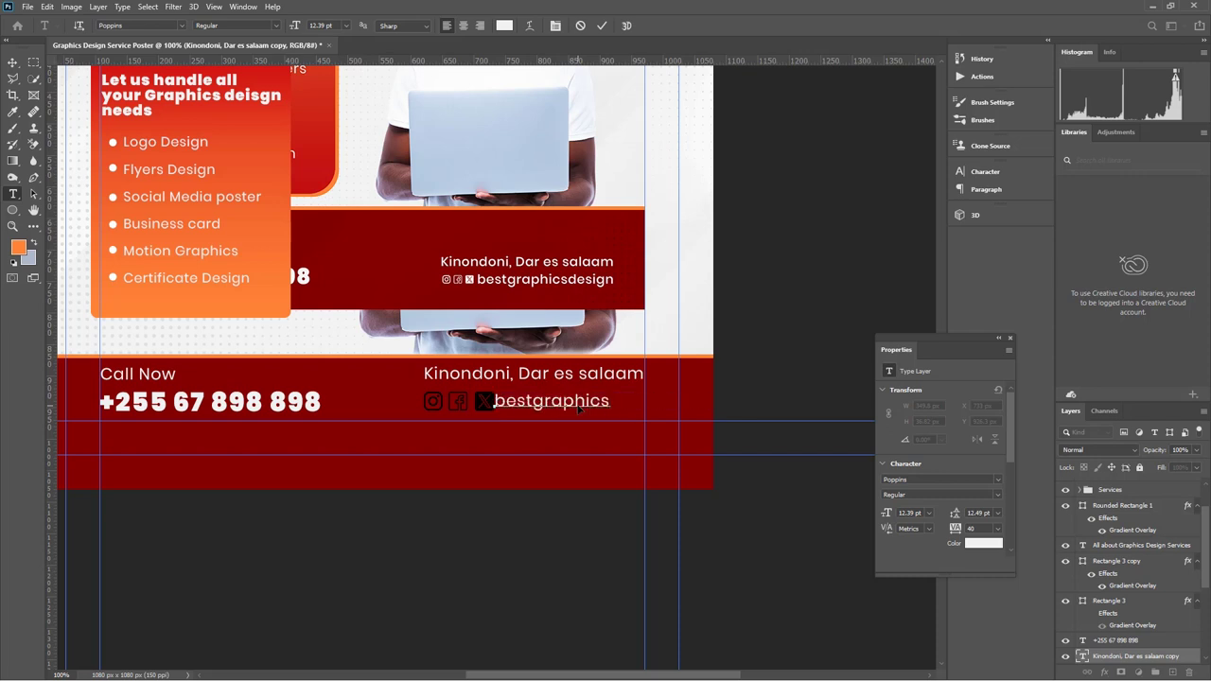
{"action": "type", "text": "design"}
{"action": "left_click", "coordinate": [12, 62]}
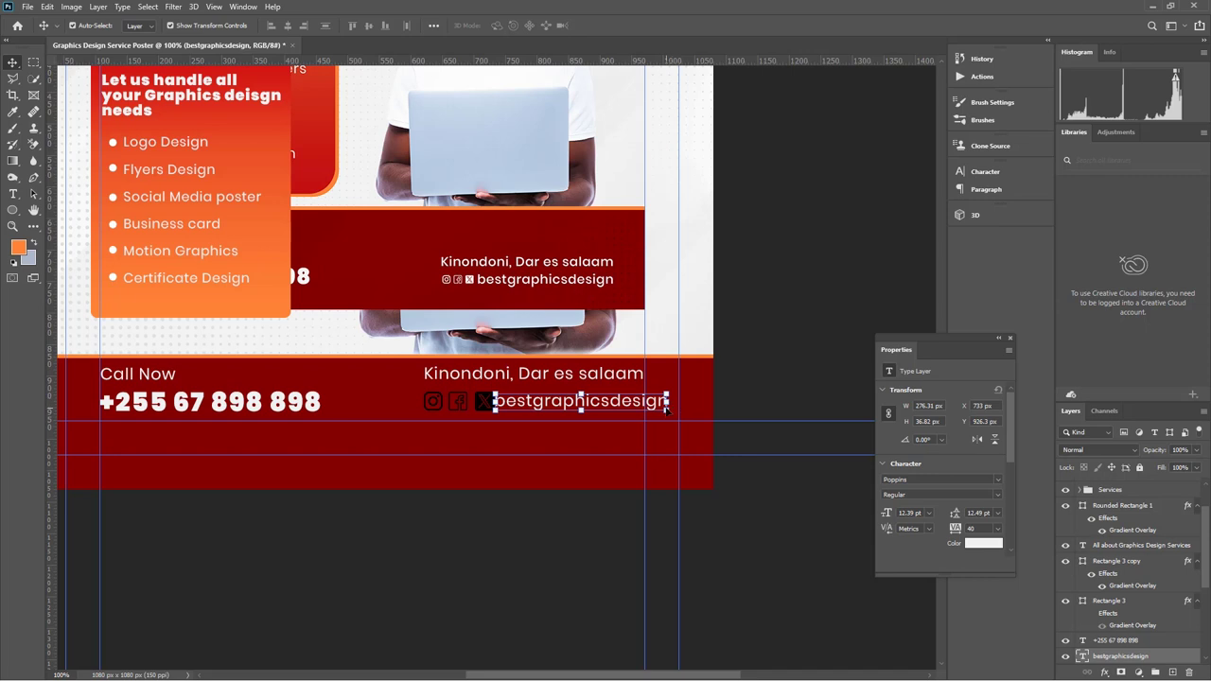
Scale the bestgraphicsdesign text down to 85% and reselect the X icon layer.
{"action": "key", "text": "ctrl+t"}
{"action": "left_click_drag", "start_coordinate": [669, 401], "coordinate": [644, 402]}
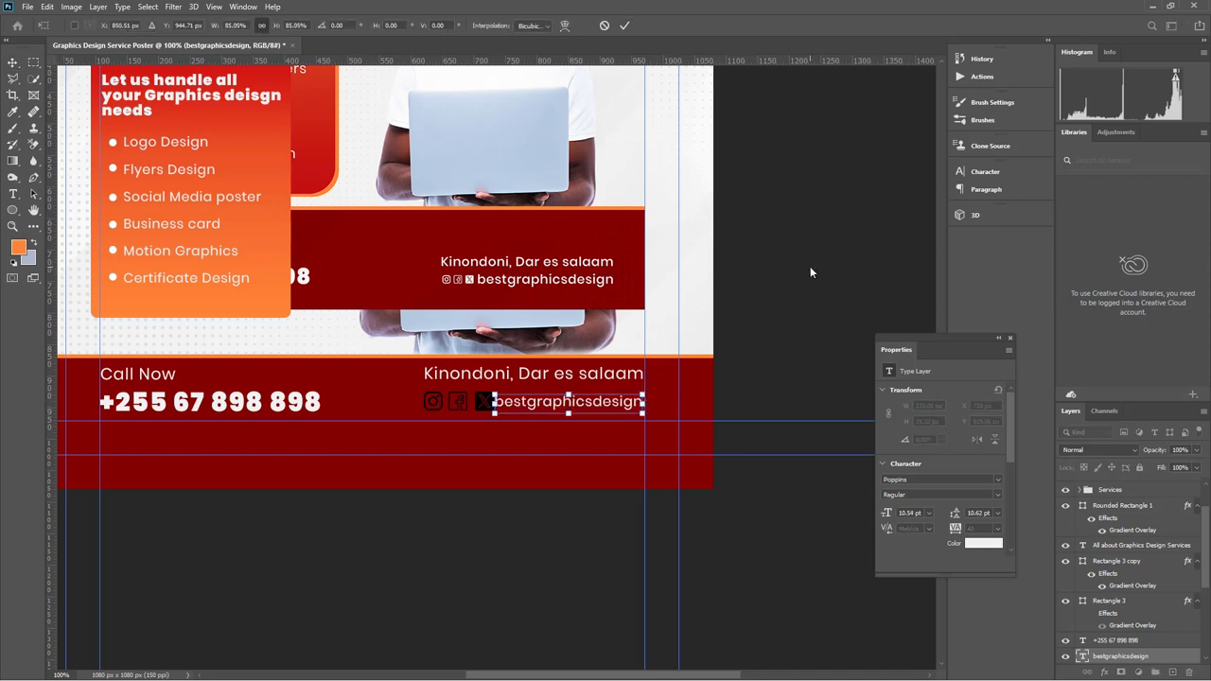
{"action": "key", "text": "Return"}
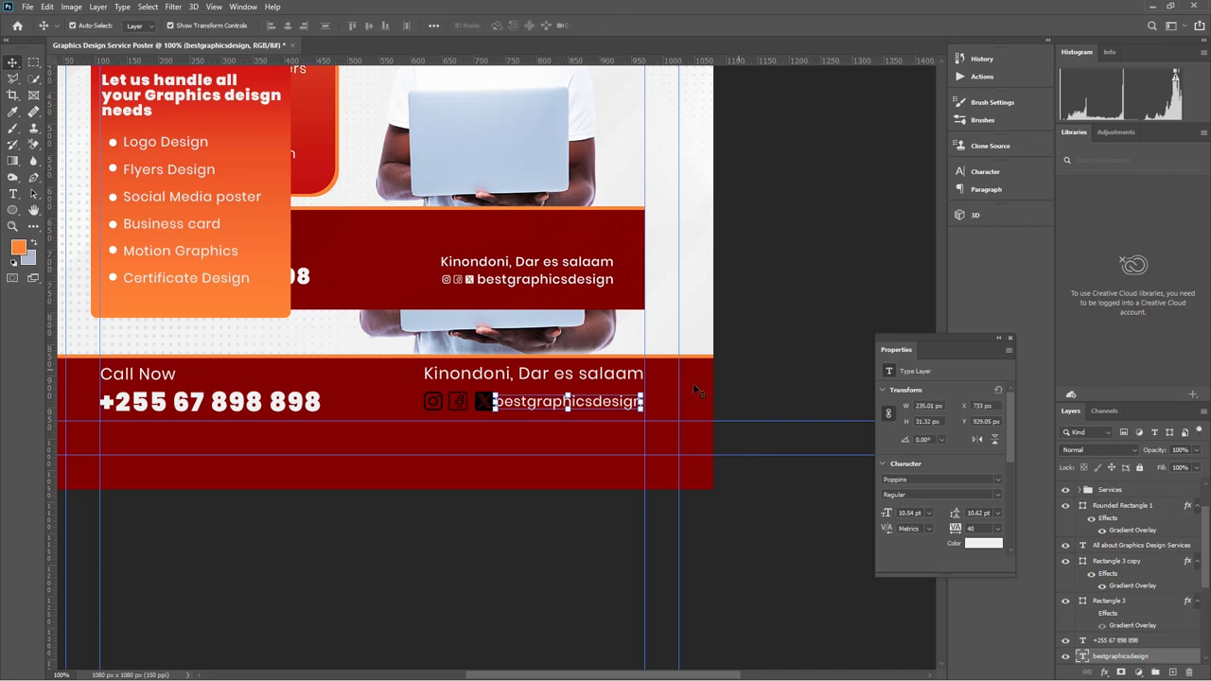
{"action": "left_click", "coordinate": [485, 404]}
{"action": "left_click", "coordinate": [484, 404]}
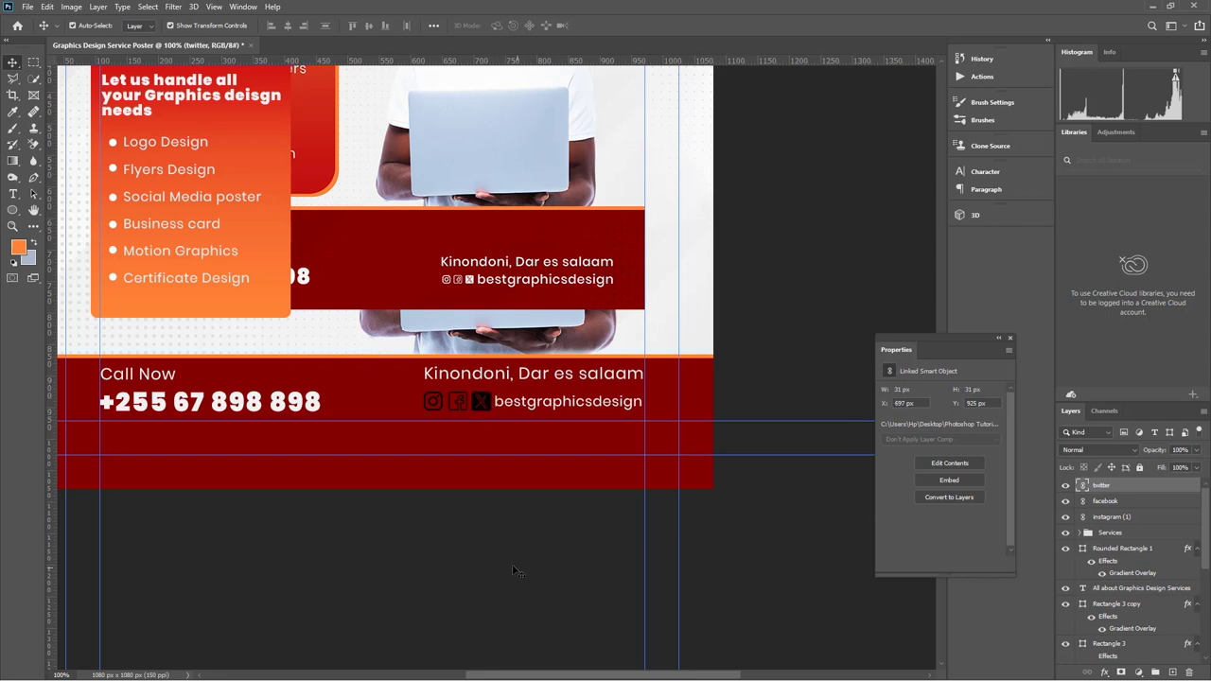
{"action": "left_click", "coordinate": [457, 402]}
{"action": "left_click", "coordinate": [457, 401]}
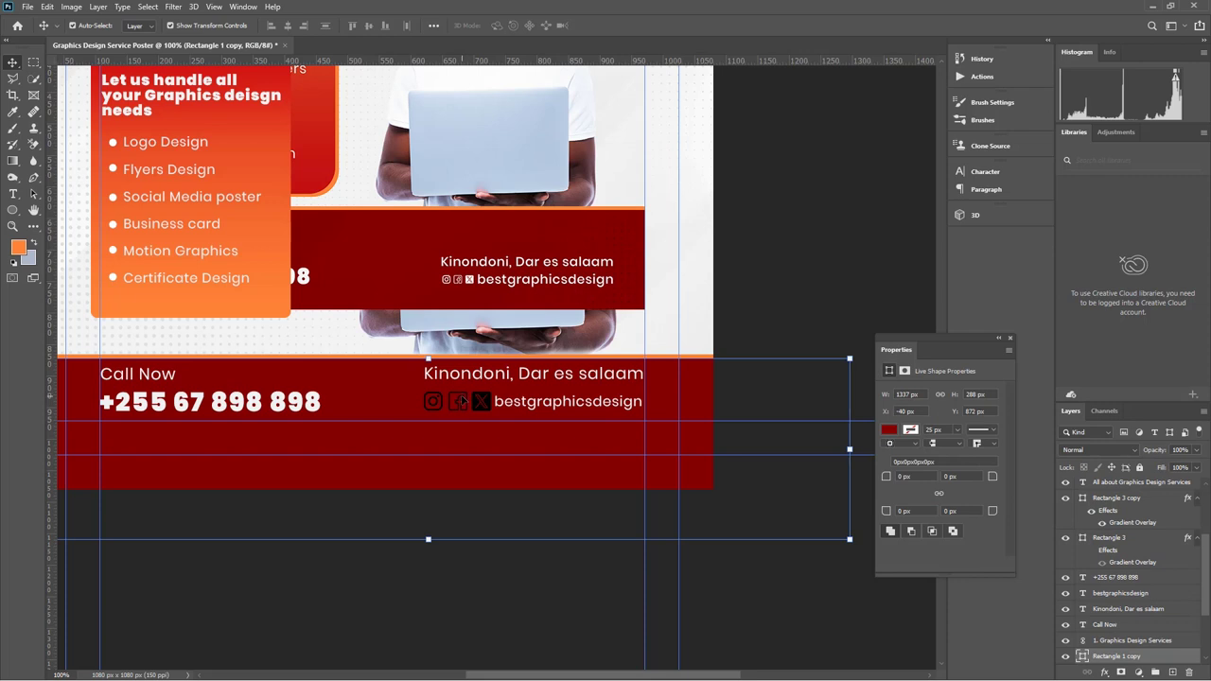
{"action": "left_click", "coordinate": [556, 596]}
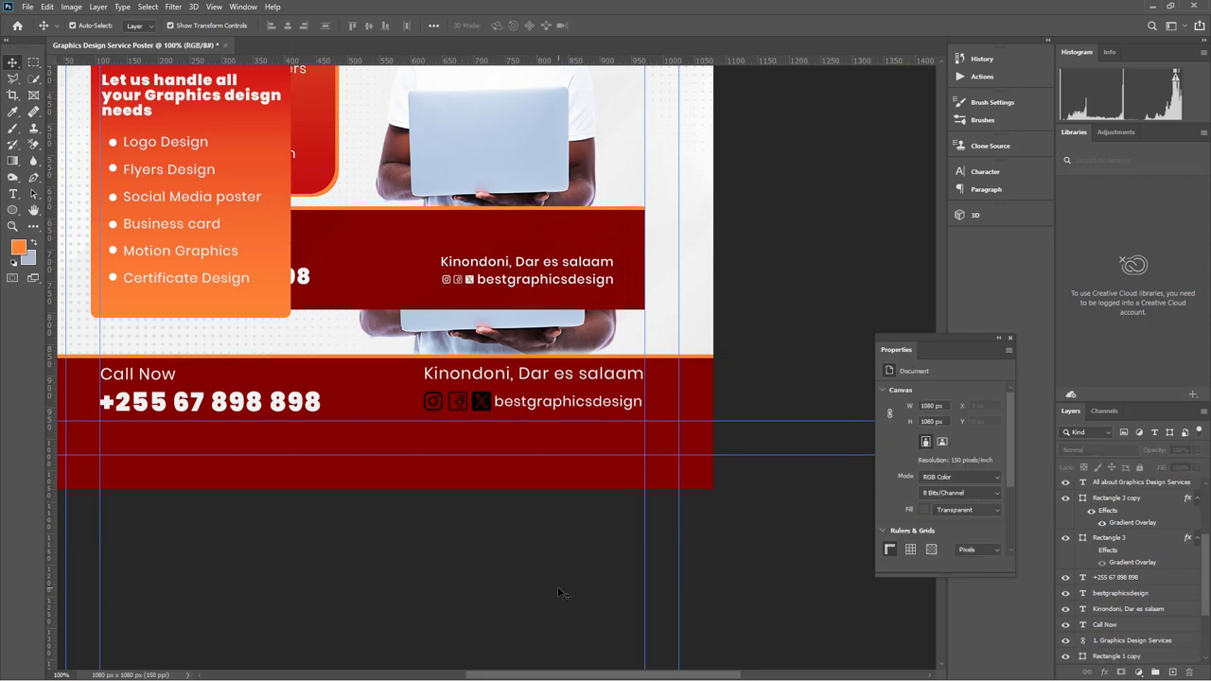
{"action": "left_click", "coordinate": [482, 402]}
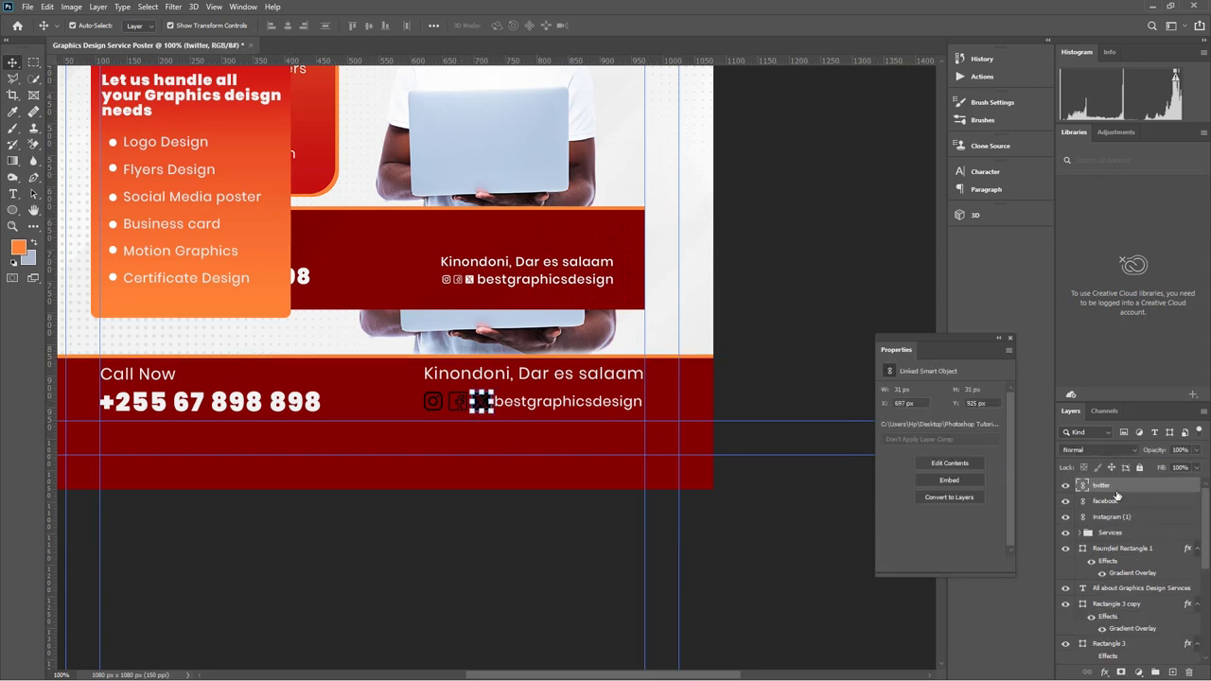
Give the X icon a white #ffffff Color Overlay.
{"action": "left_click", "coordinate": [1105, 673]}
{"action": "left_click", "coordinate": [1132, 621]}
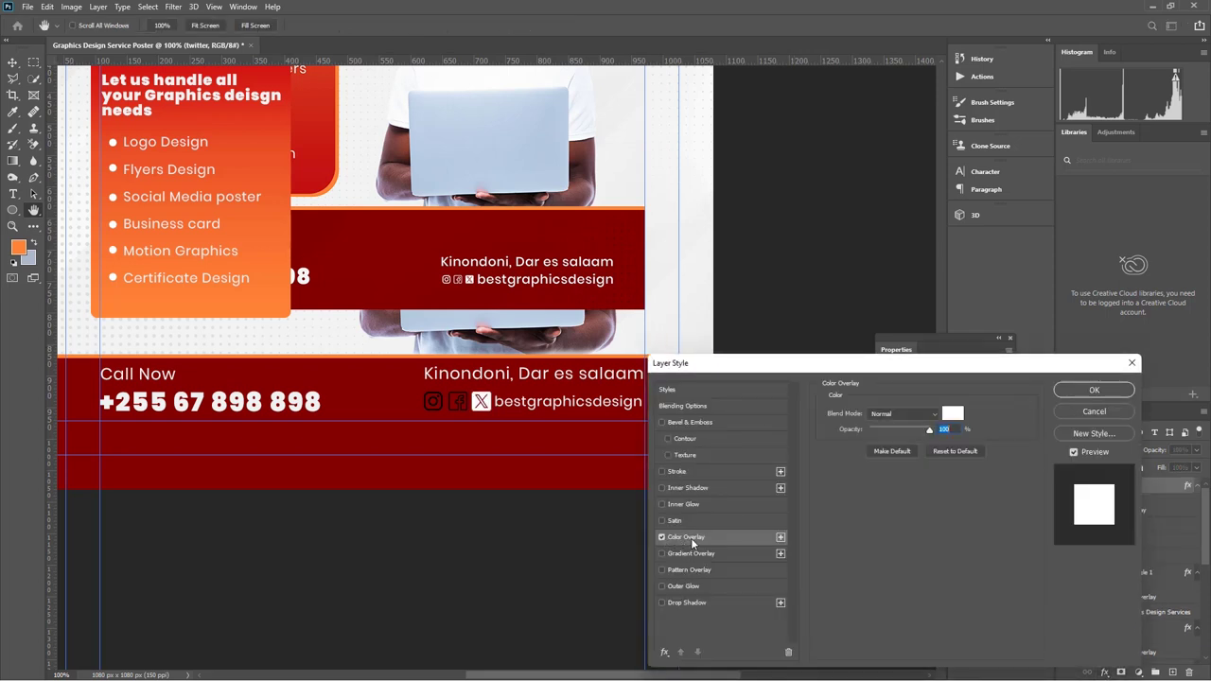
{"action": "left_click", "coordinate": [952, 413]}
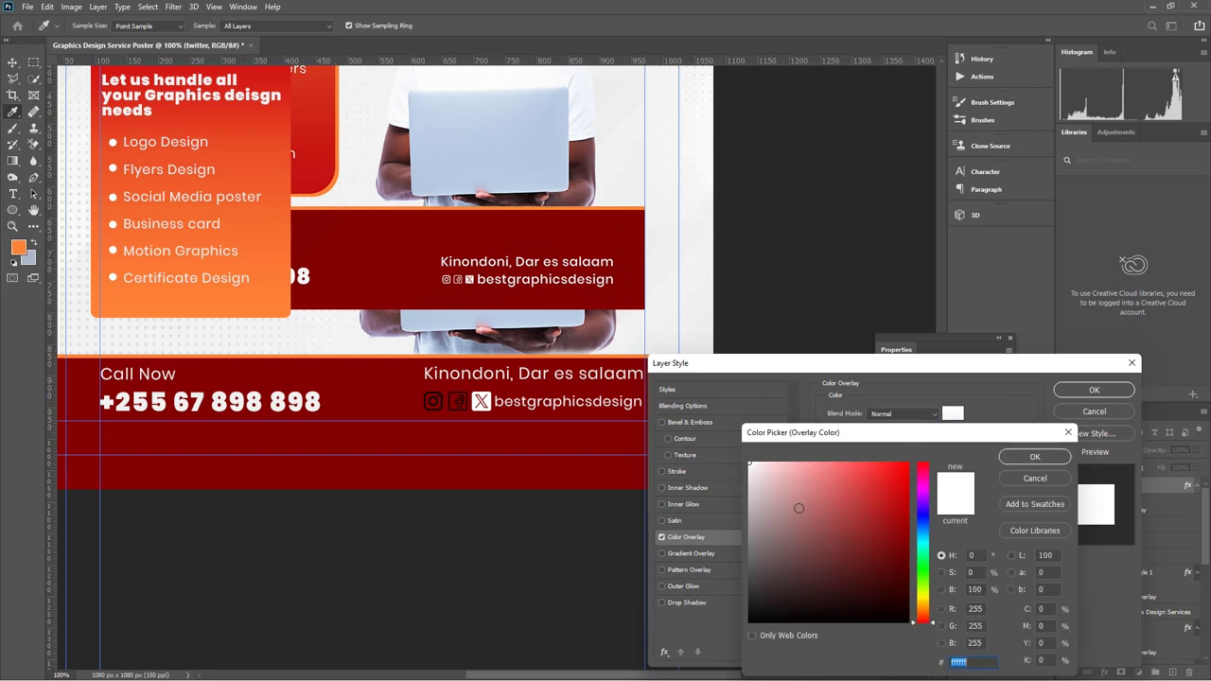
{"action": "key", "text": "Return"}
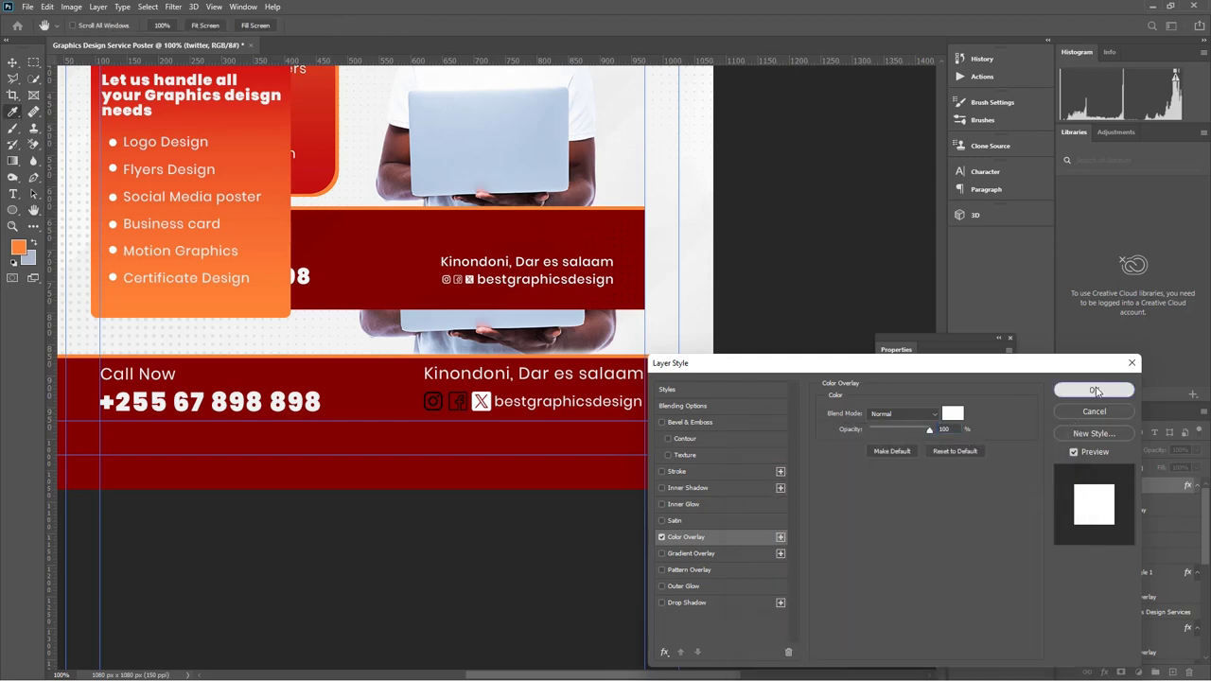
{"action": "key", "text": "Return"}
{"action": "left_click", "coordinate": [458, 405]}
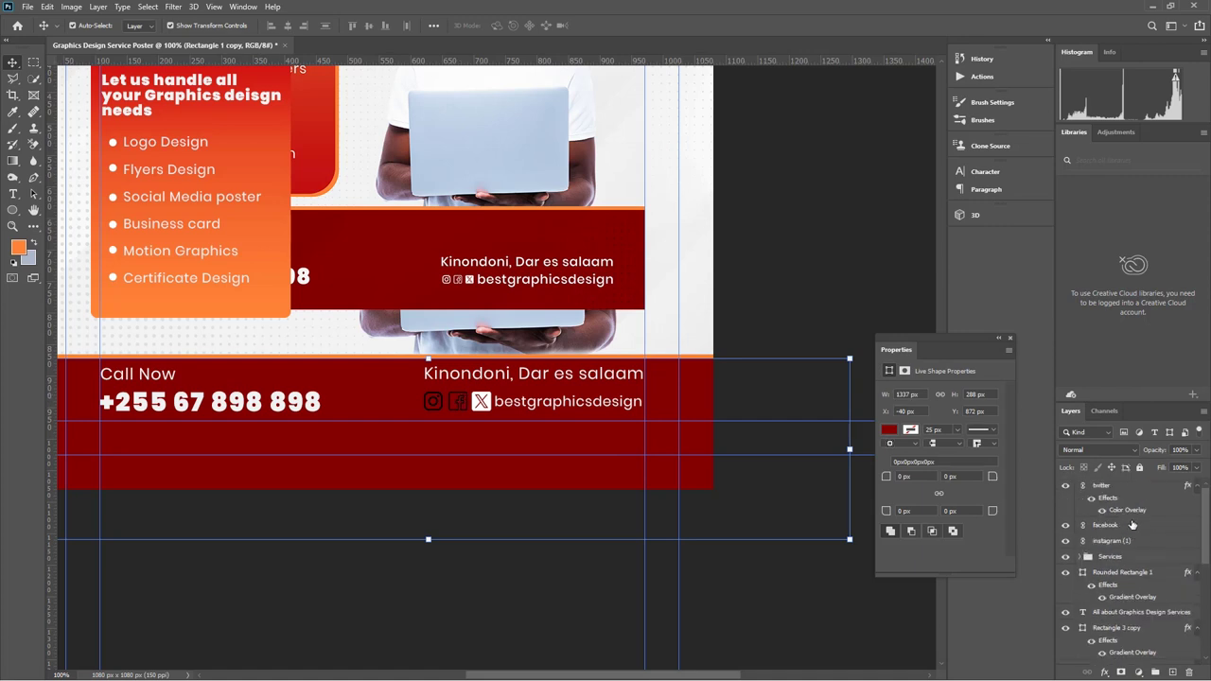
Give the Facebook icon a white Color Overlay.
{"action": "left_click", "coordinate": [1112, 525]}
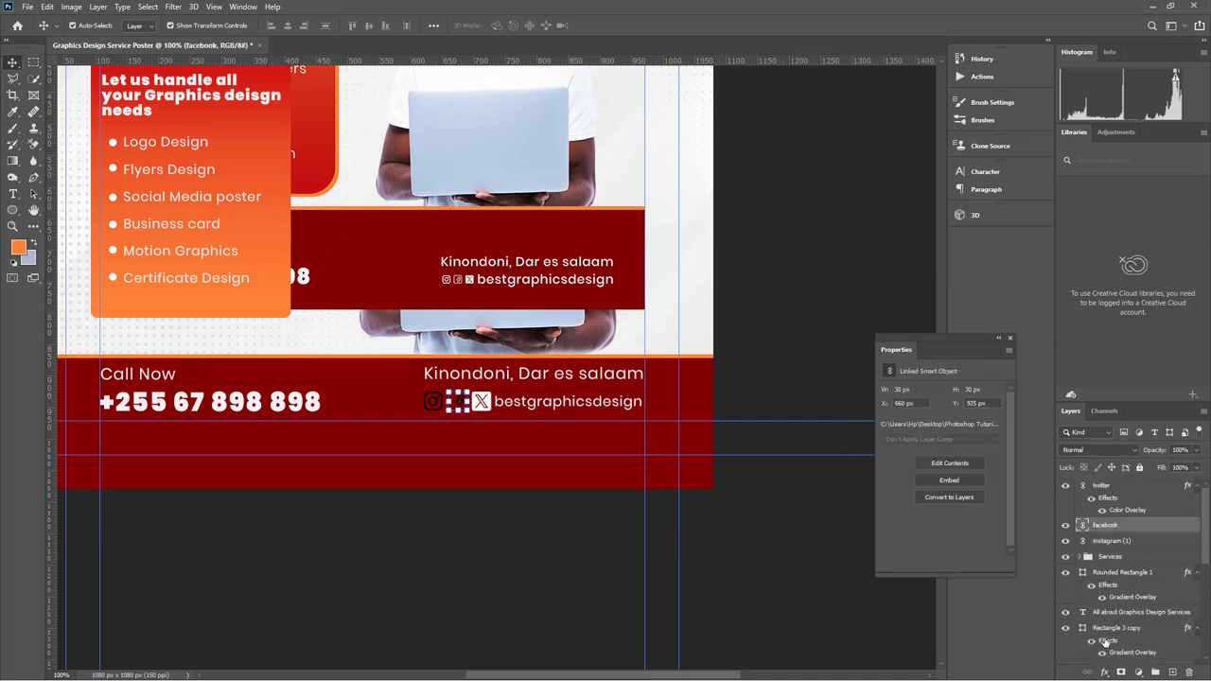
{"action": "left_click", "coordinate": [1105, 671]}
{"action": "left_click", "coordinate": [653, 329]}
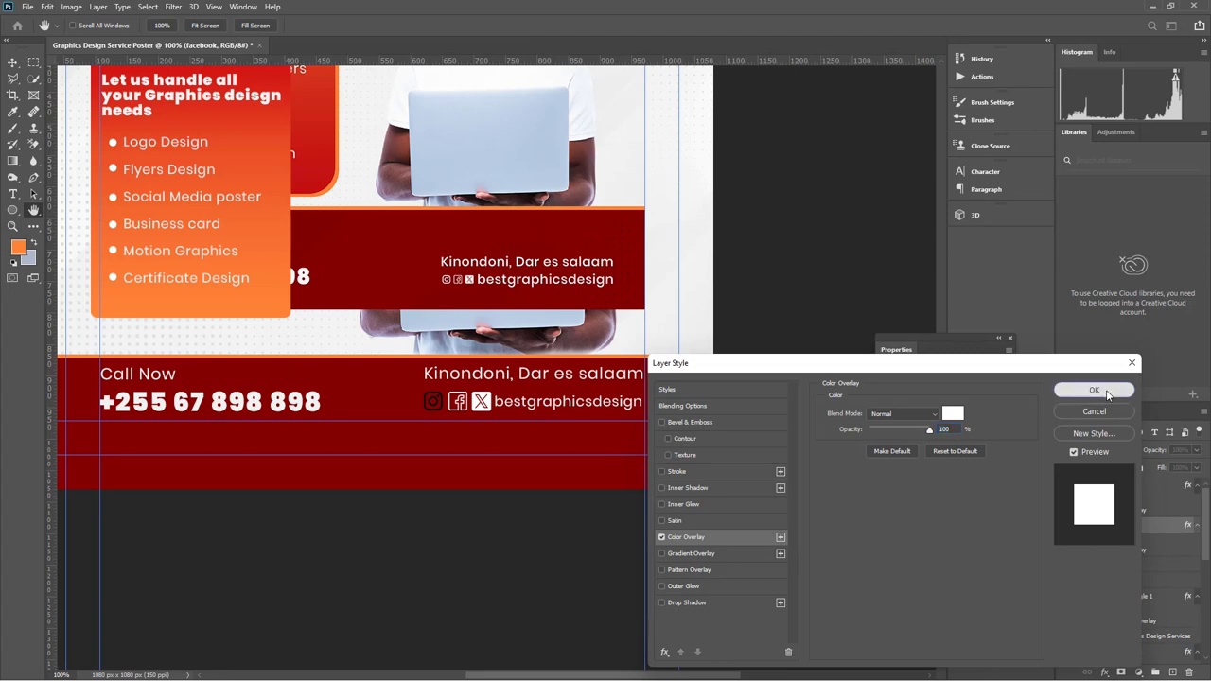
{"action": "left_click", "coordinate": [1094, 390]}
Give the Instagram icon a white Color Overlay.
{"action": "left_click", "coordinate": [1116, 564]}
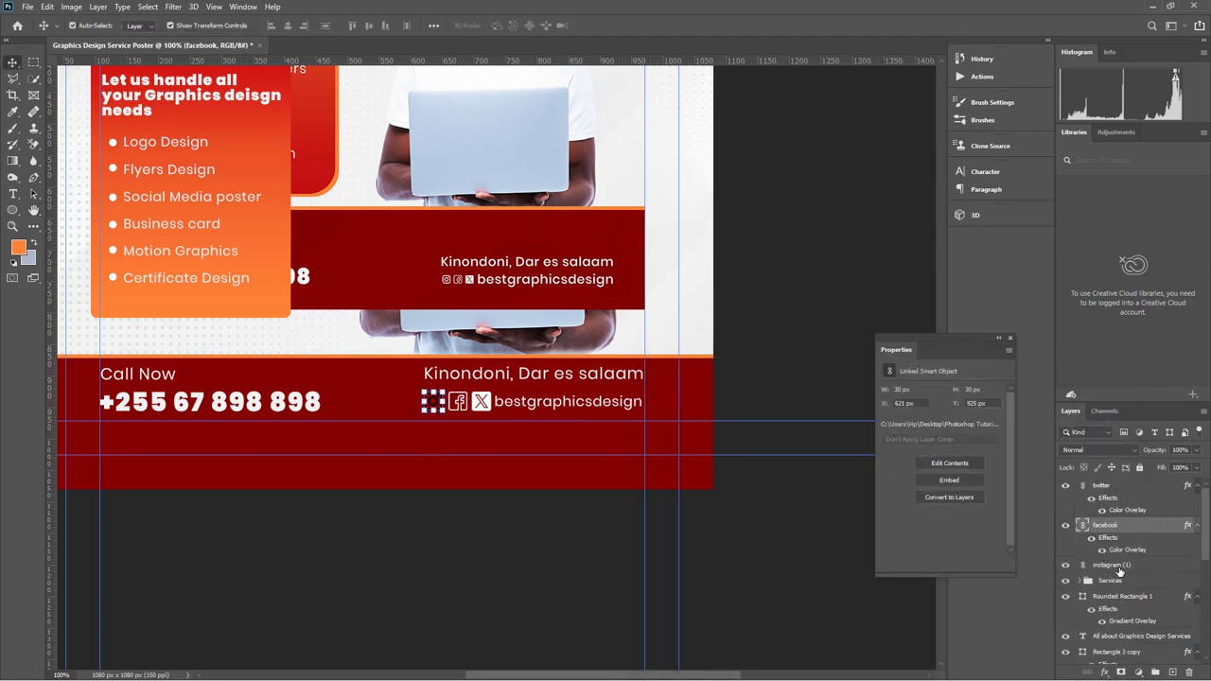
{"action": "left_click", "coordinate": [1105, 671]}
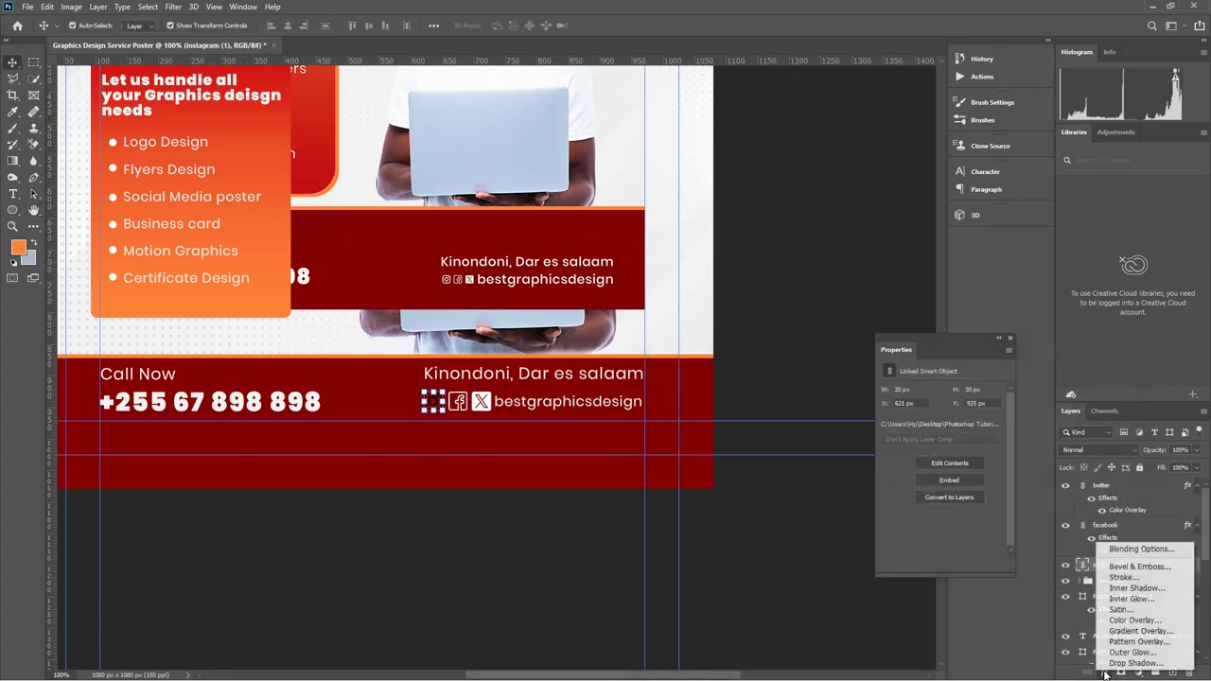
{"action": "left_click", "coordinate": [1135, 619]}
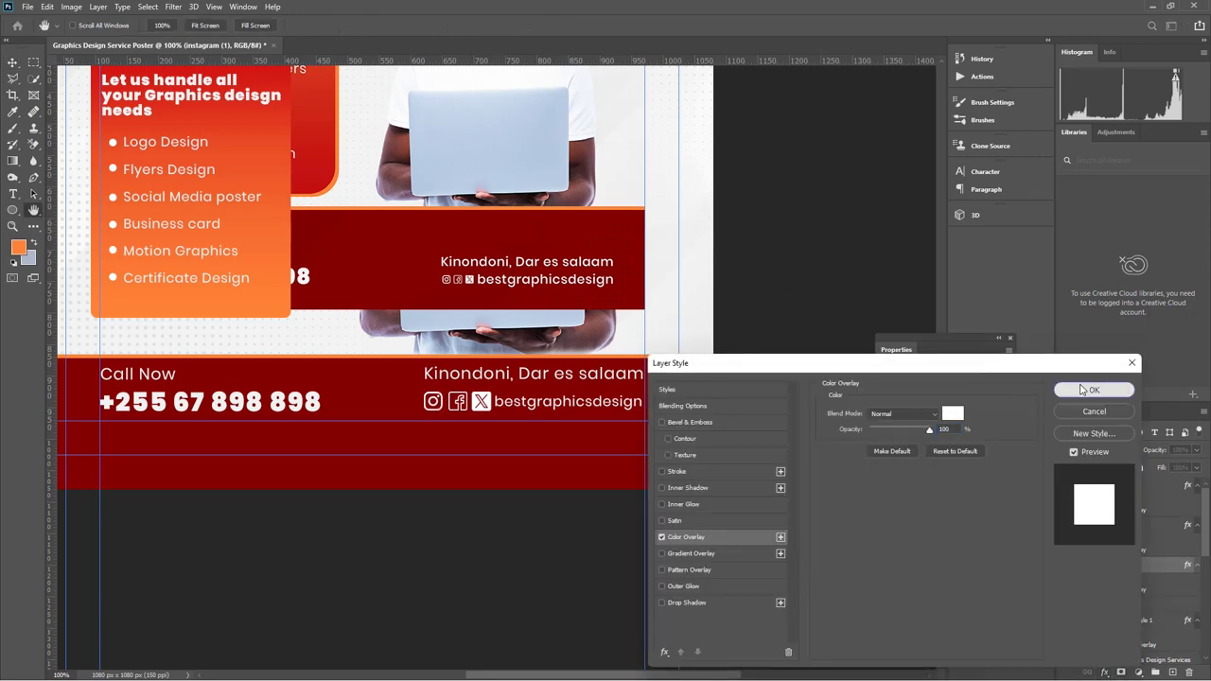
{"action": "left_click", "coordinate": [1084, 390]}
{"action": "left_click", "coordinate": [442, 537]}
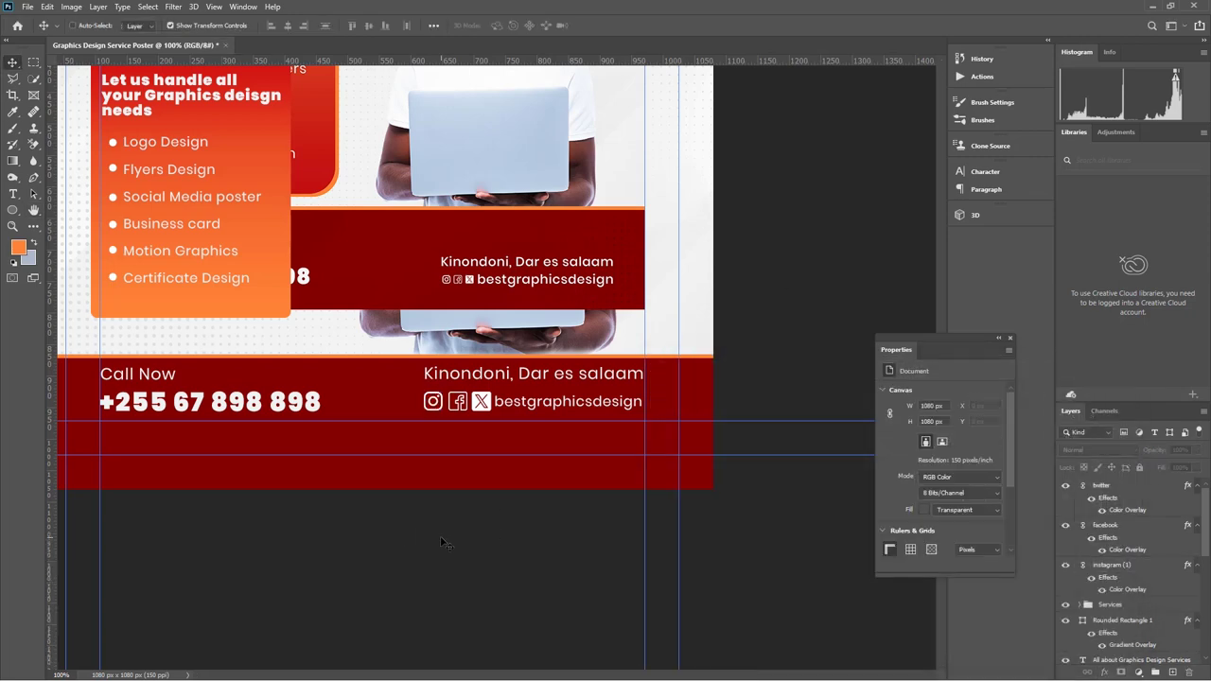
Hide the 1. Graphics Design Services reference image.
{"action": "key", "text": "ctrl+minus"}
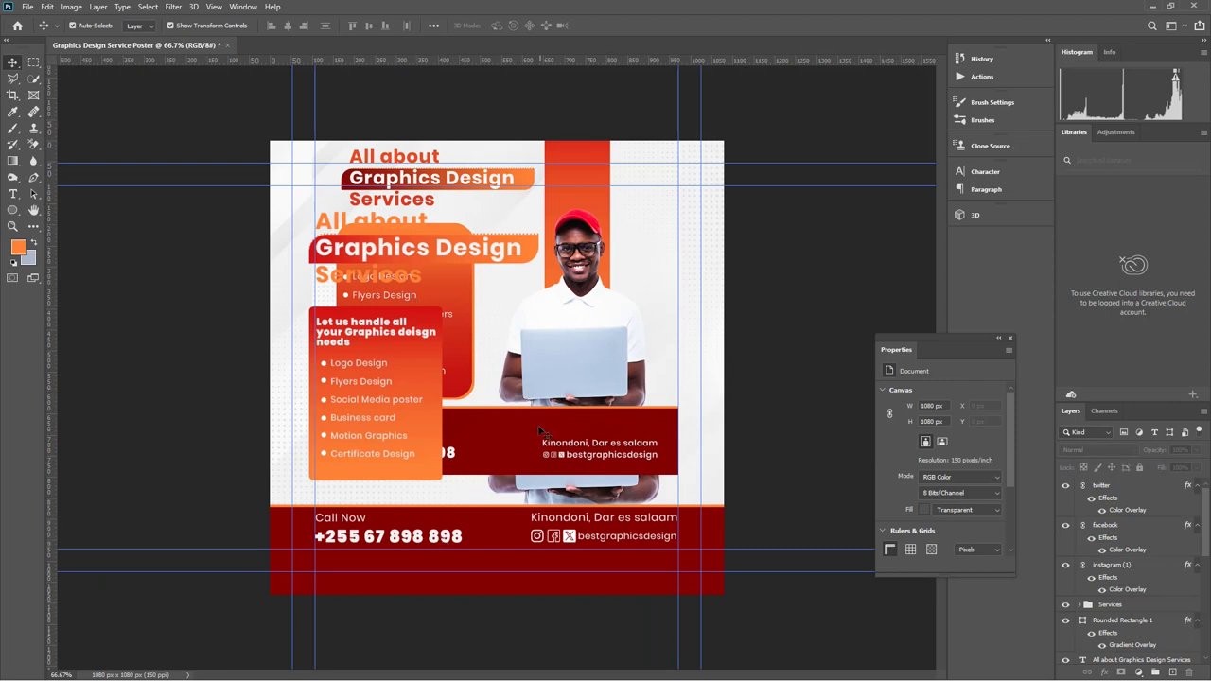
{"action": "left_click", "coordinate": [529, 419]}
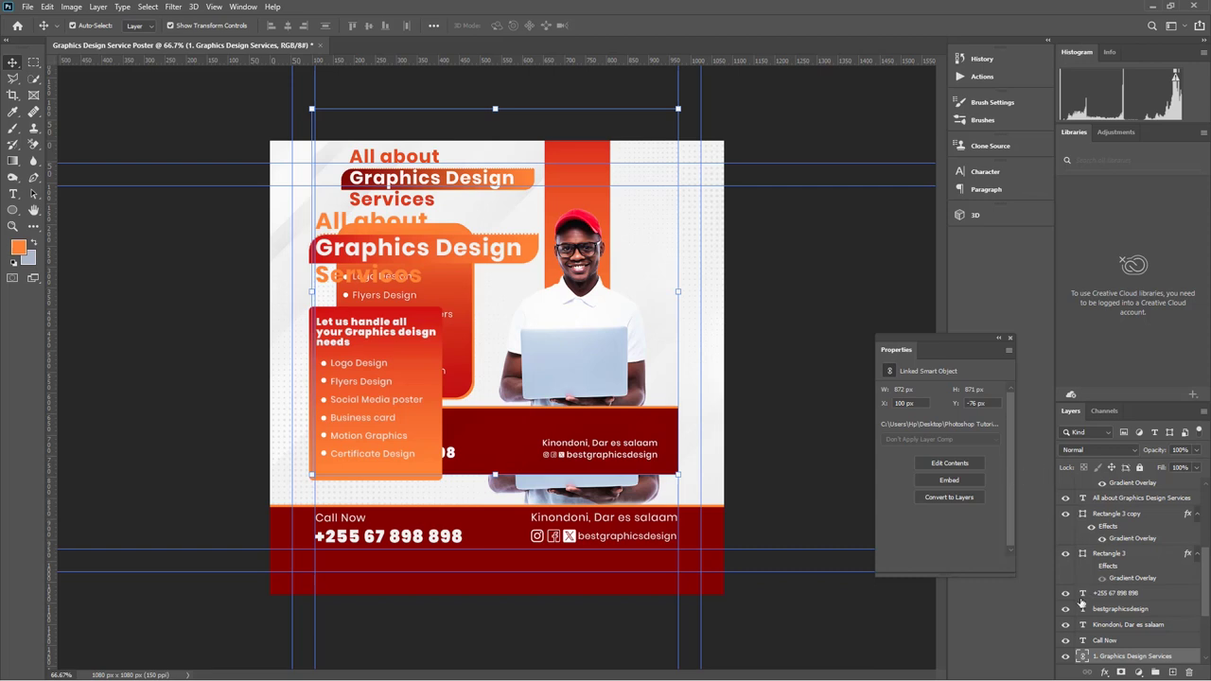
{"action": "left_click", "coordinate": [1066, 656]}
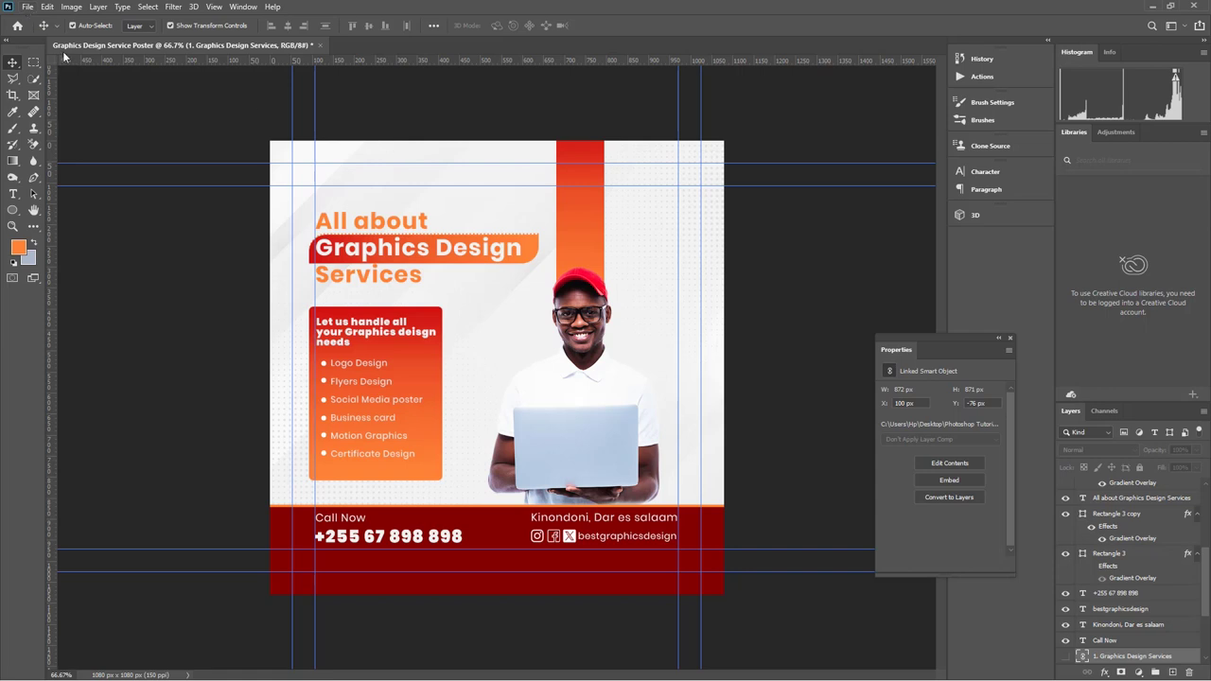
Place the linked Logo Haeder 4 image at the top of the orange stripe, nudged slightly right.
{"action": "left_click", "coordinate": [27, 7]}
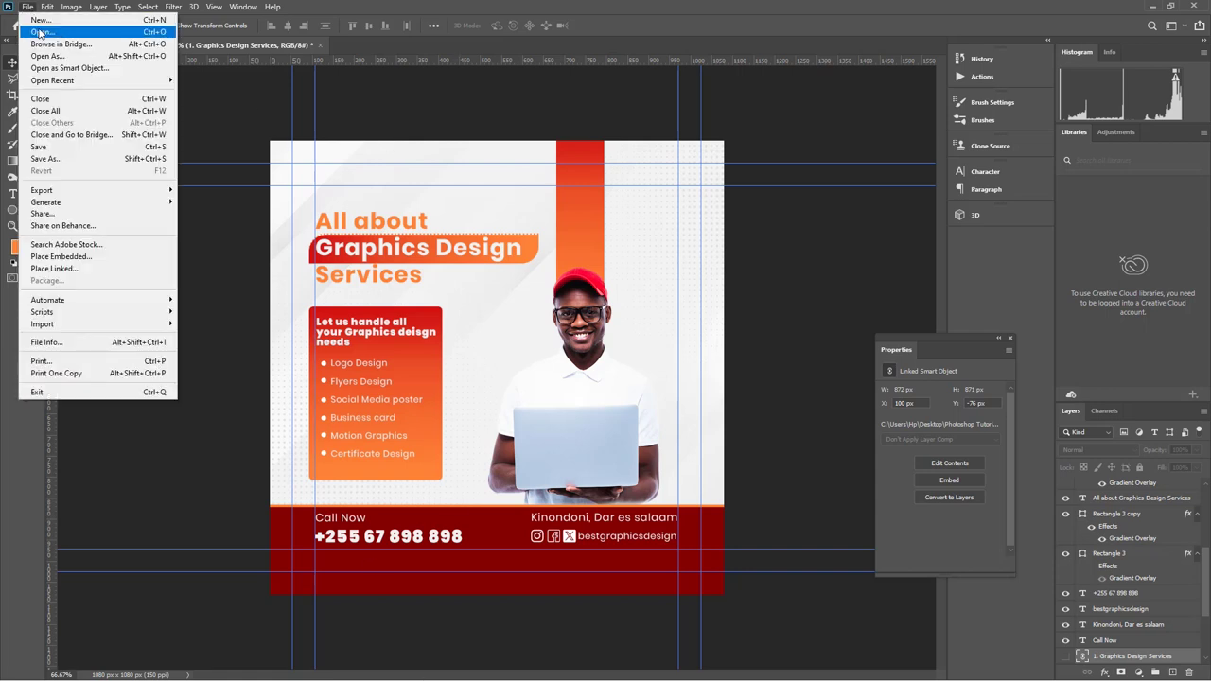
{"action": "left_click", "coordinate": [69, 268]}
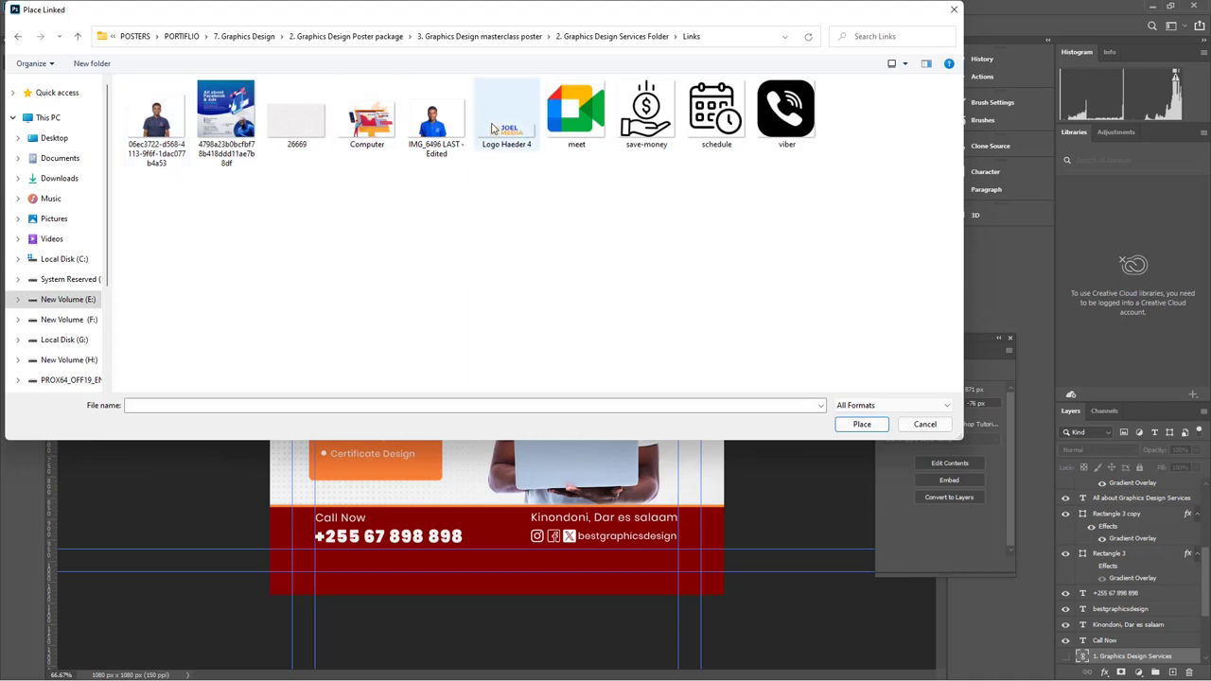
{"action": "double_click", "coordinate": [492, 122]}
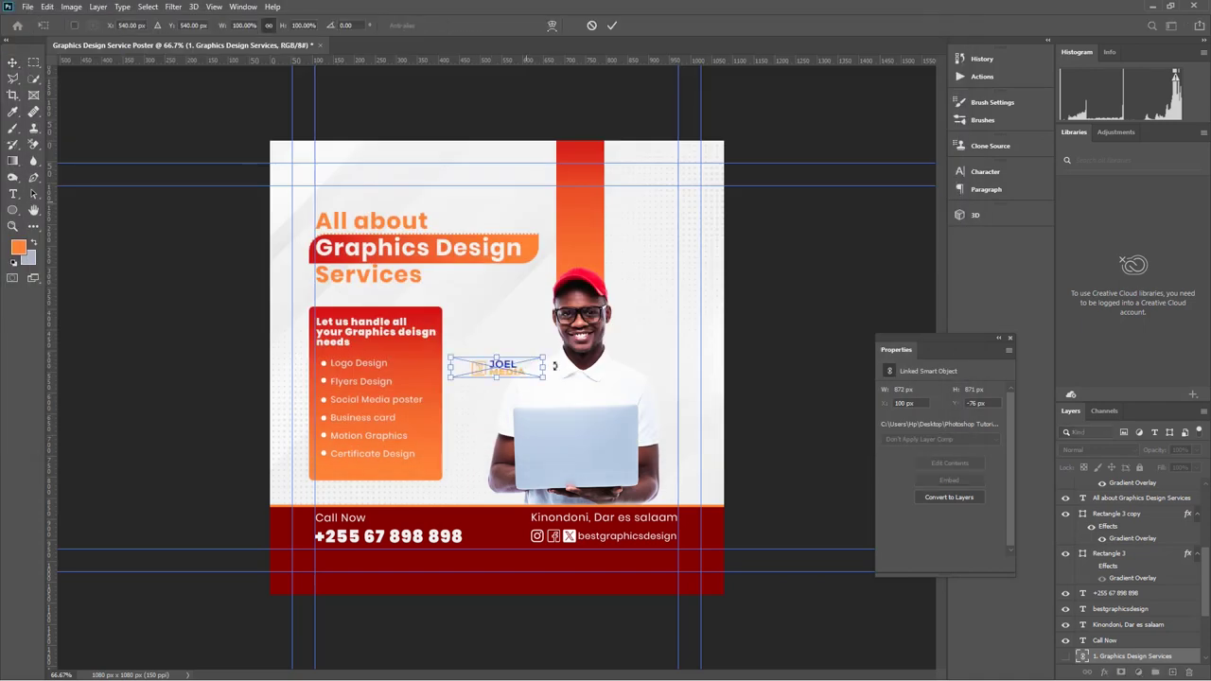
{"action": "mouse_move", "coordinate": [501, 364]}
{"action": "left_mouse_down"}
{"action": "mouse_move", "coordinate": [559, 180]}
{"action": "mouse_move", "coordinate": [601, 145]}
{"action": "mouse_move", "coordinate": [604, 159]}
{"action": "left_mouse_up"}
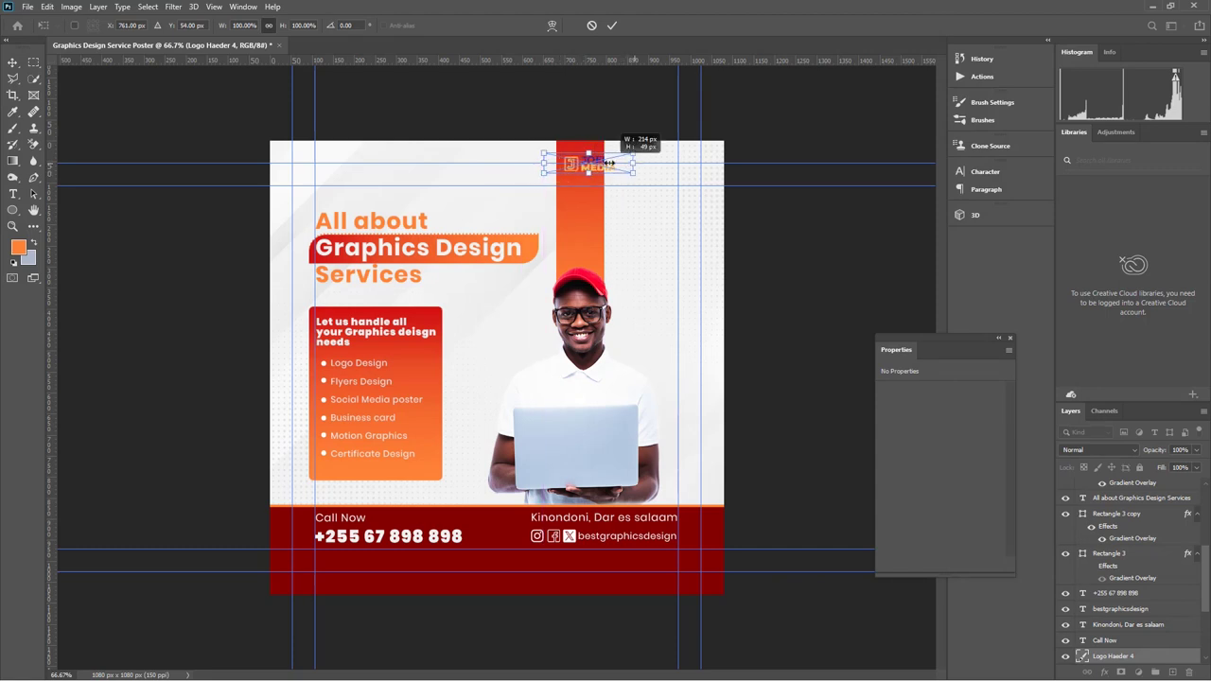
{"action": "left_click", "coordinate": [611, 25]}
{"action": "left_click", "coordinate": [579, 170]}
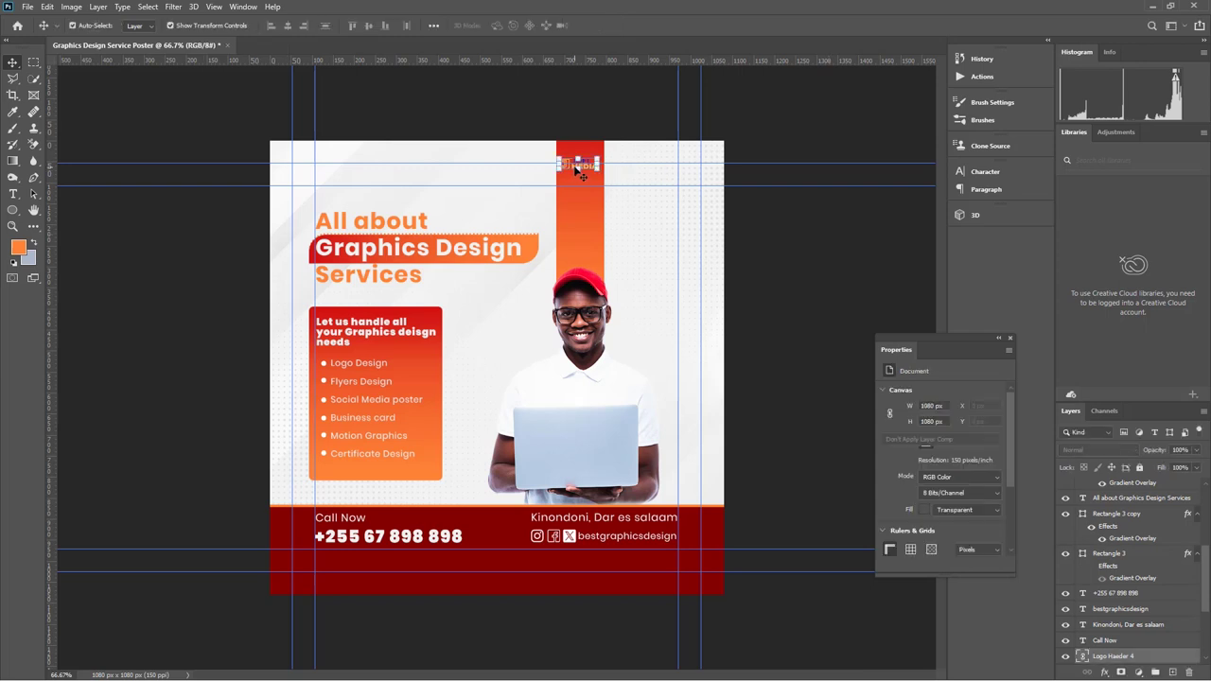
{"action": "key", "text": "Right"}
{"action": "key", "text": "Right"}
{"action": "key", "text": "Right"}
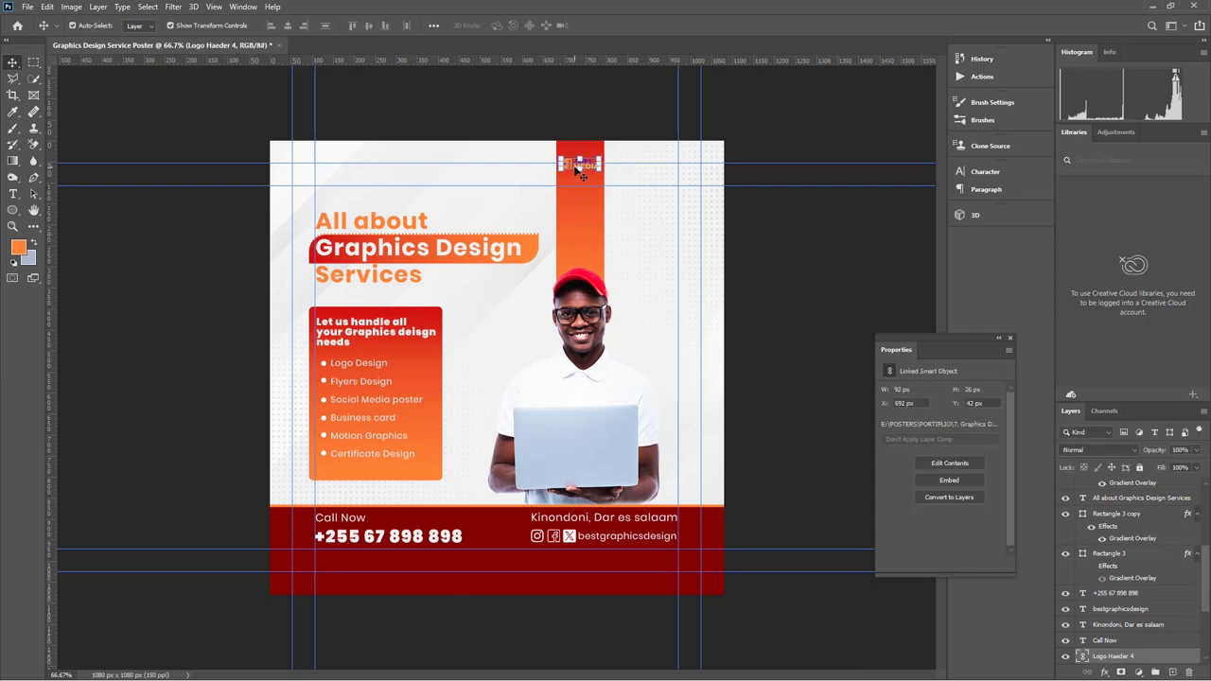
{"action": "key", "text": "Right"}
{"action": "key", "text": "Right"}
Turn the logo white with a Color Overlay.
{"action": "left_click", "coordinate": [1101, 671]}
{"action": "left_click", "coordinate": [1140, 622]}
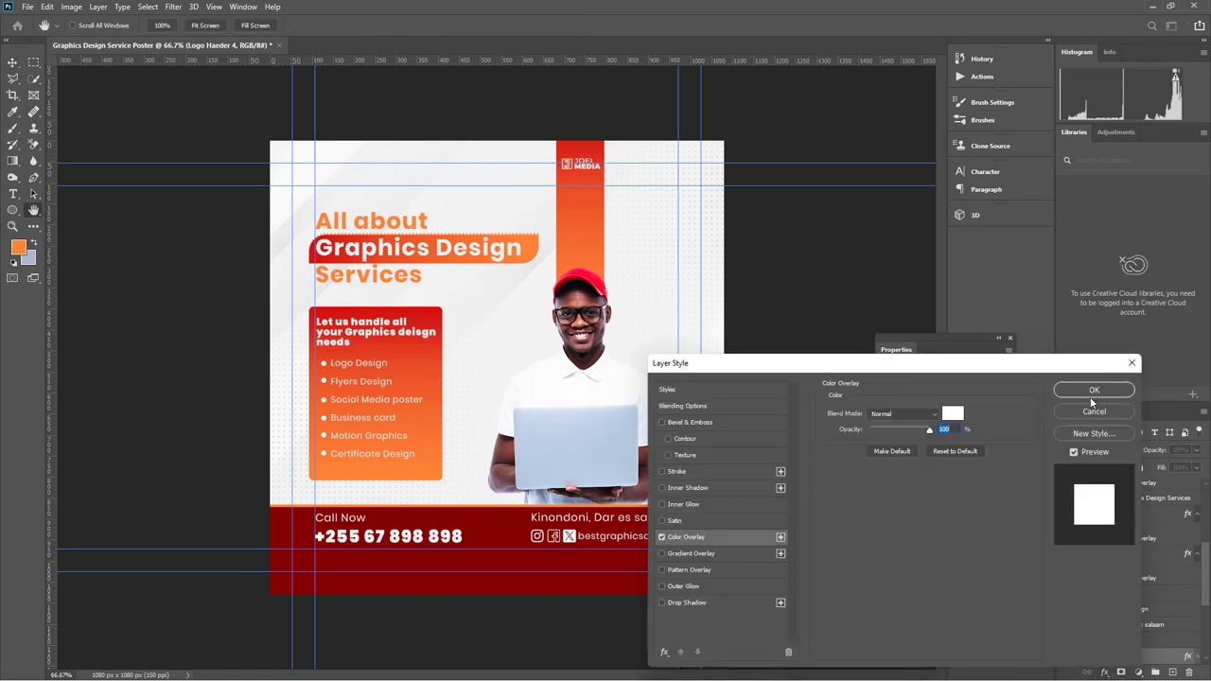
{"action": "left_click", "coordinate": [1092, 393]}
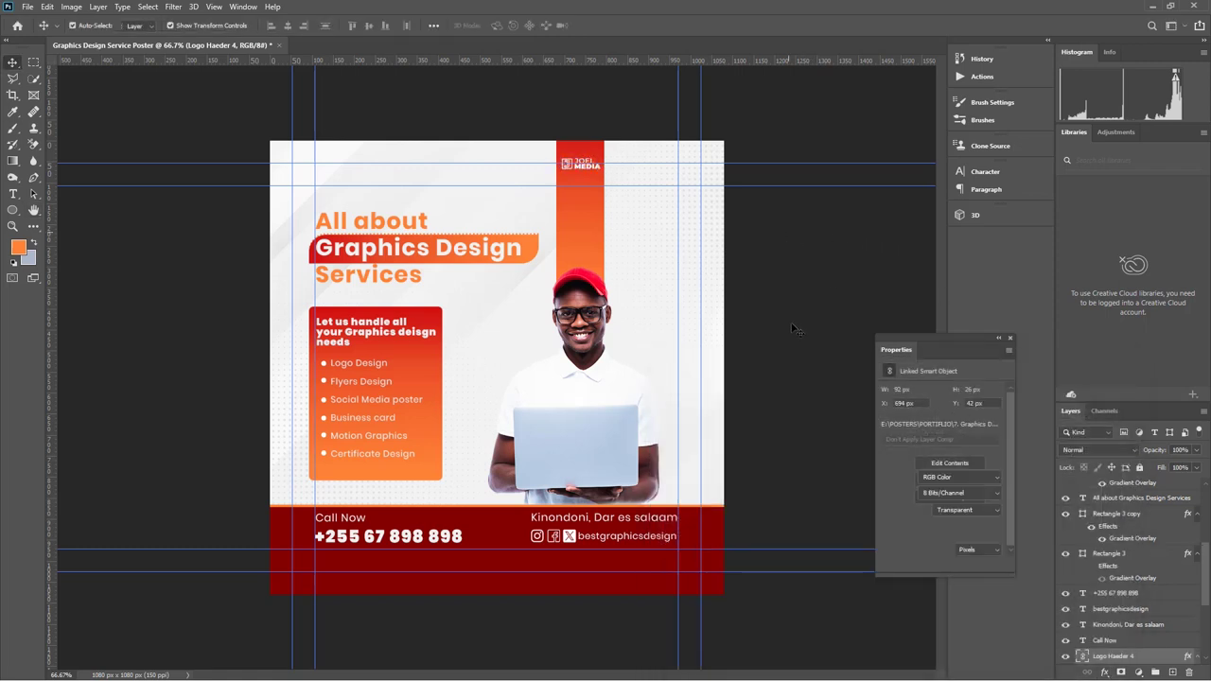
{"action": "left_click", "coordinate": [795, 329]}
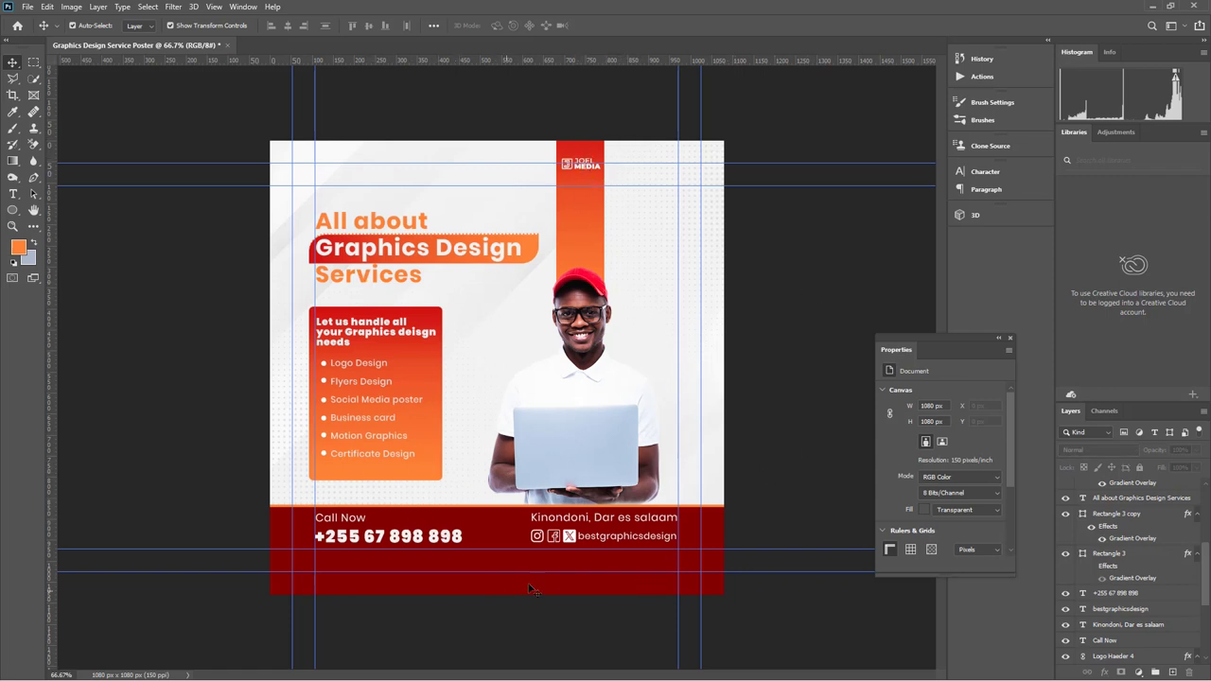
Place the linked 4907157 image and scale it over the footer band.
{"action": "left_click", "coordinate": [491, 537]}
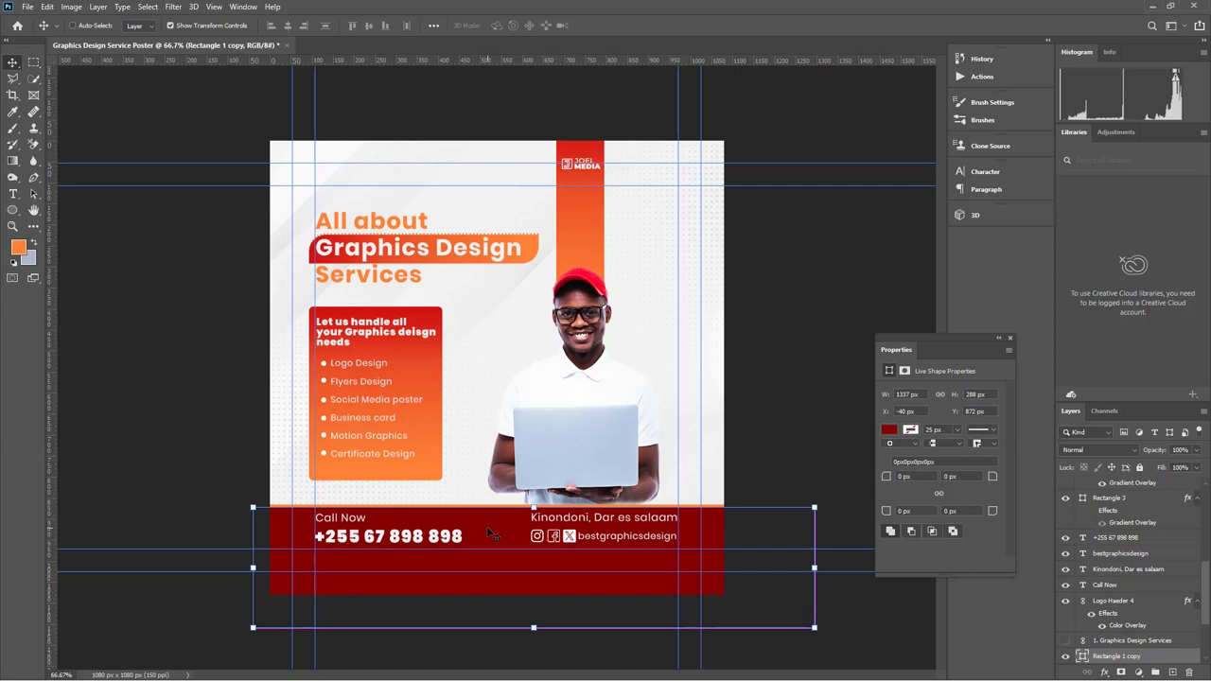
{"action": "key", "text": "alt+bracketleft"}
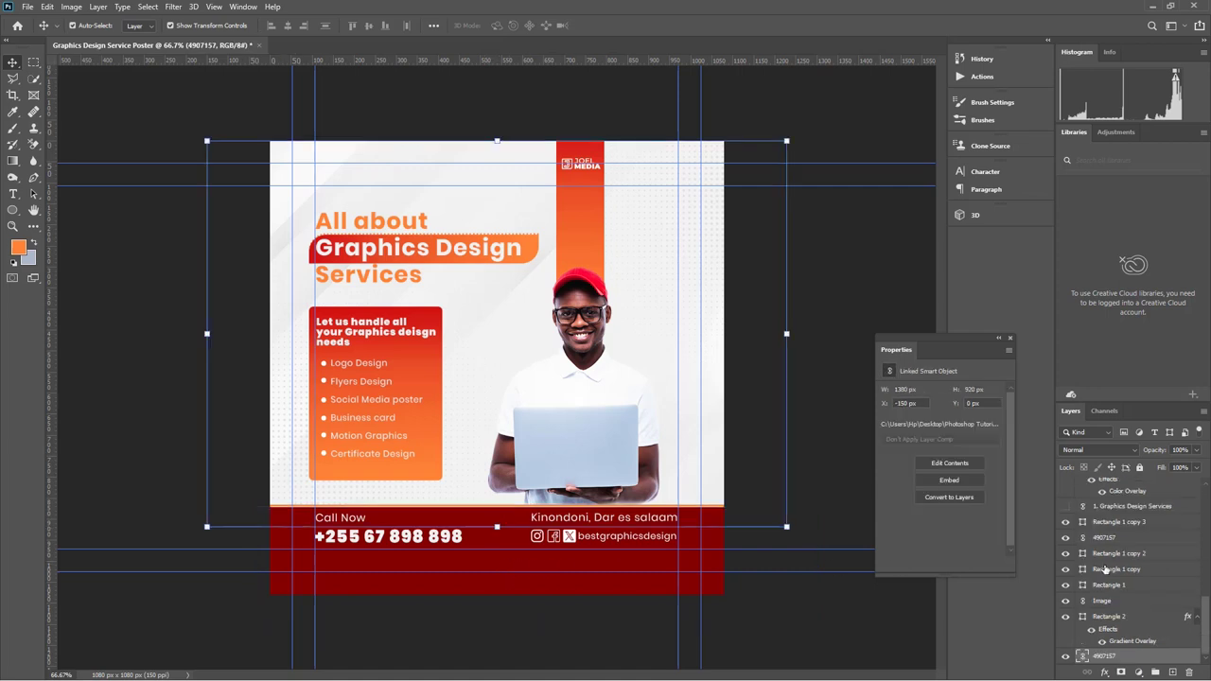
{"action": "left_click", "coordinate": [484, 565]}
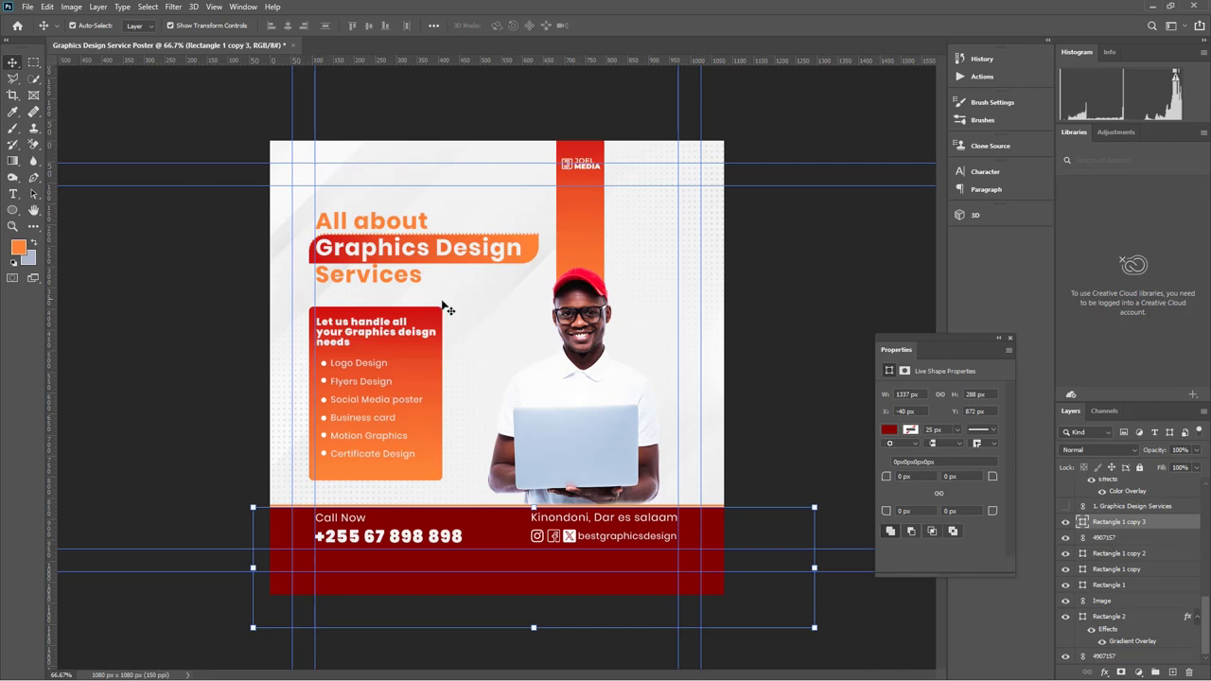
{"action": "left_click", "coordinate": [27, 7]}
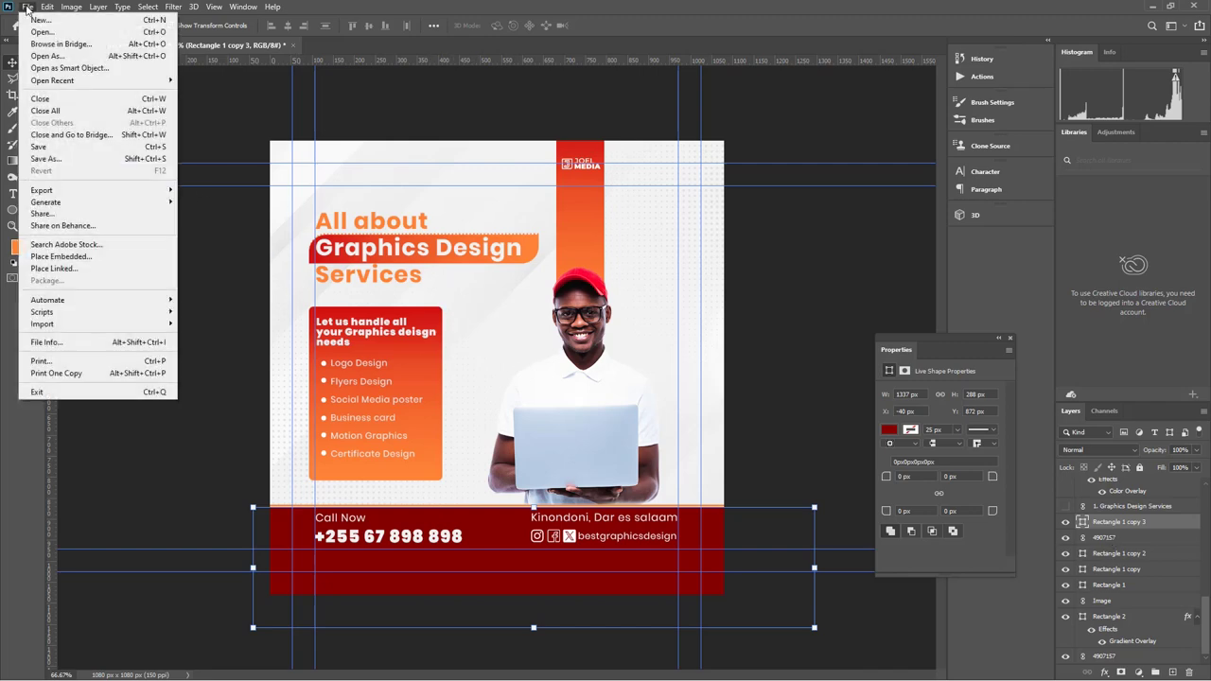
{"action": "left_click", "coordinate": [74, 271]}
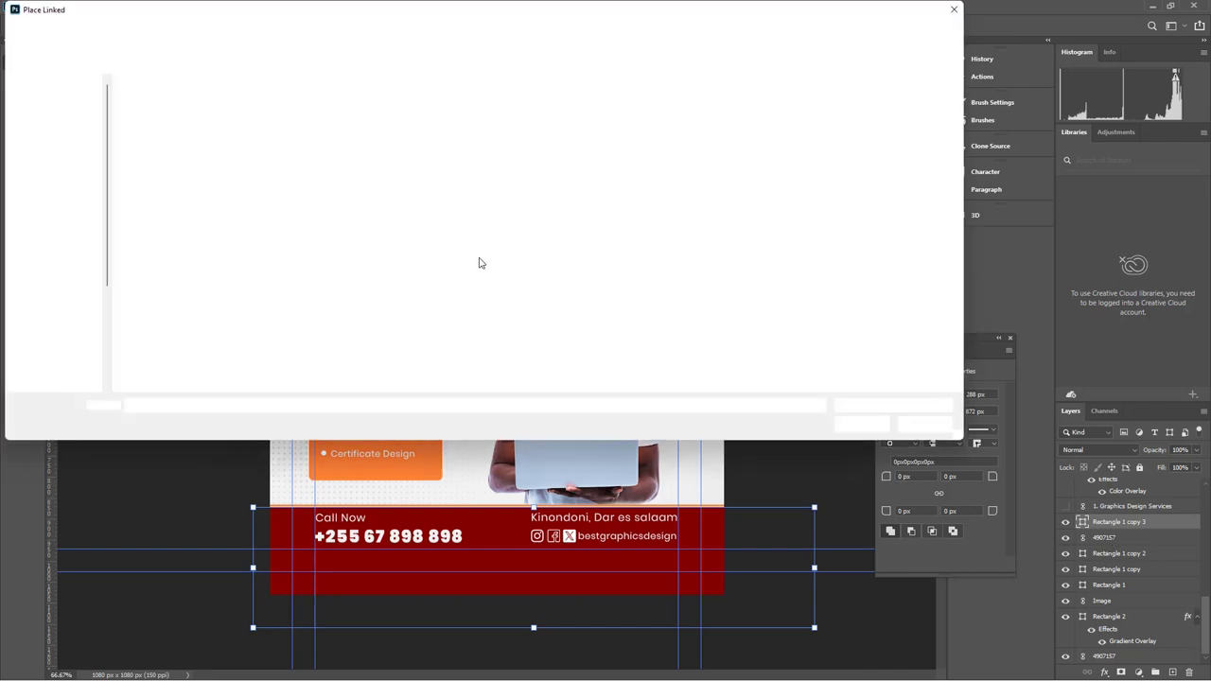
{"action": "double_click", "coordinate": [301, 124]}
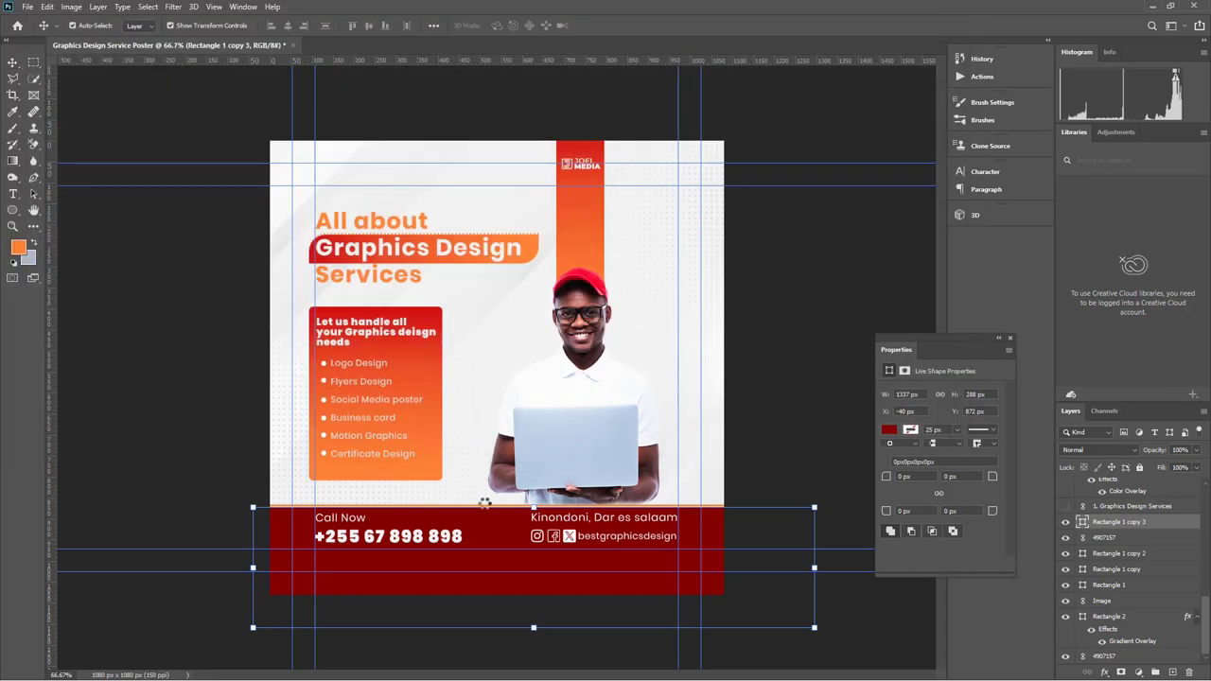
{"action": "left_click_drag", "start_coordinate": [514, 308], "coordinate": [511, 596]}
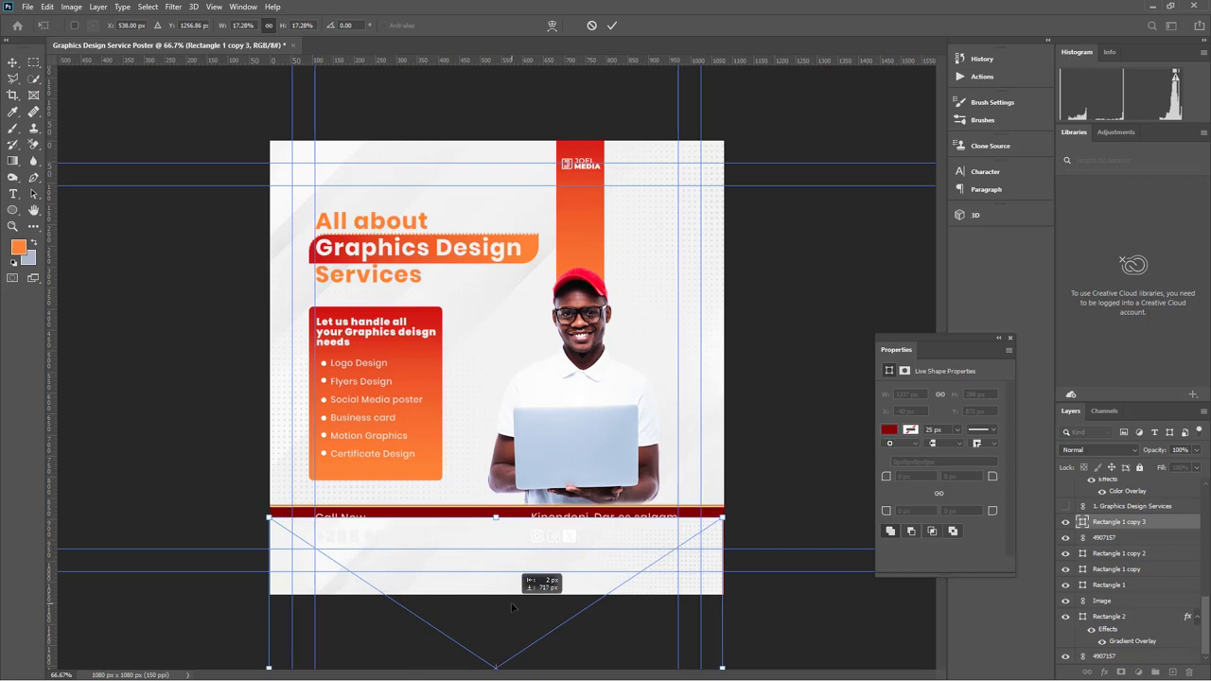
{"action": "left_click_drag", "start_coordinate": [511, 596], "coordinate": [521, 522]}
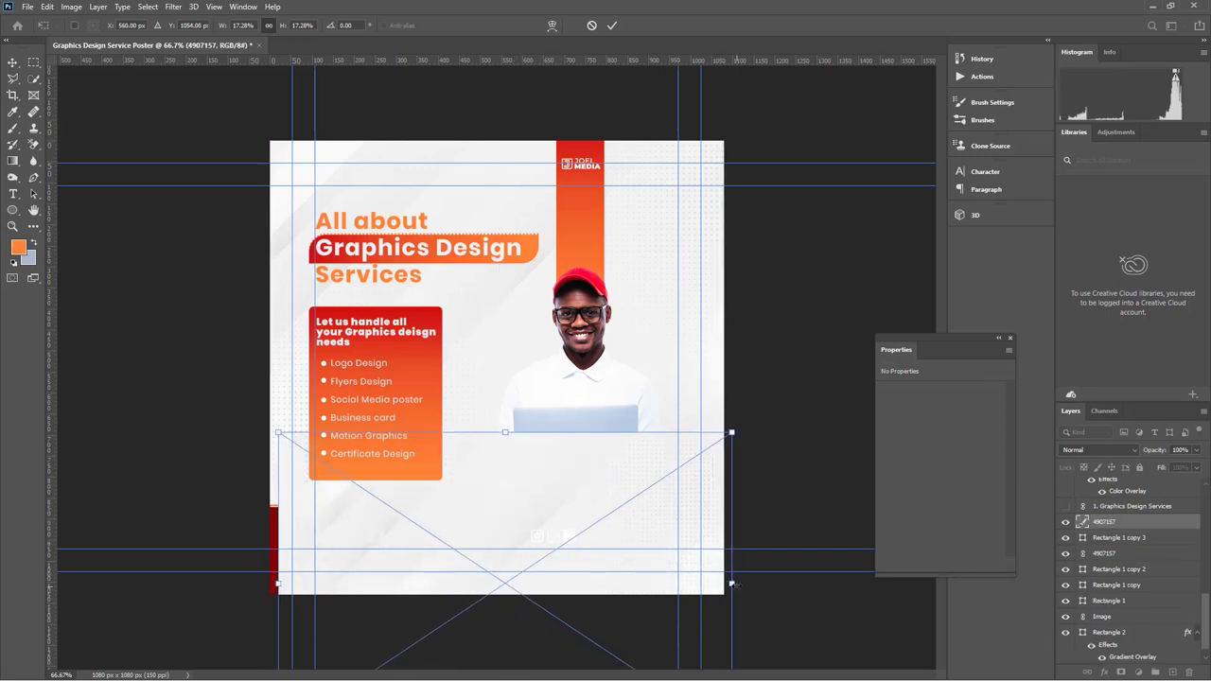
{"action": "left_click_drag", "start_coordinate": [731, 583], "coordinate": [763, 583]}
{"action": "left_click_drag", "start_coordinate": [611, 512], "coordinate": [572, 551]}
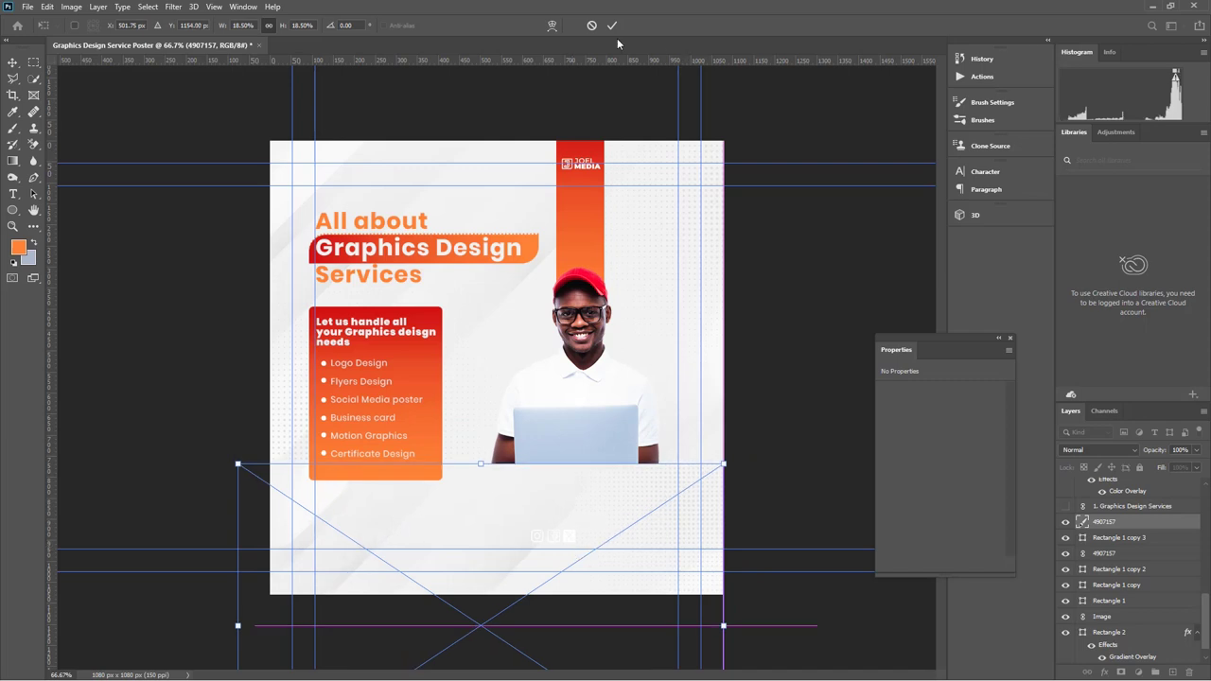
{"action": "key", "text": "Return"}
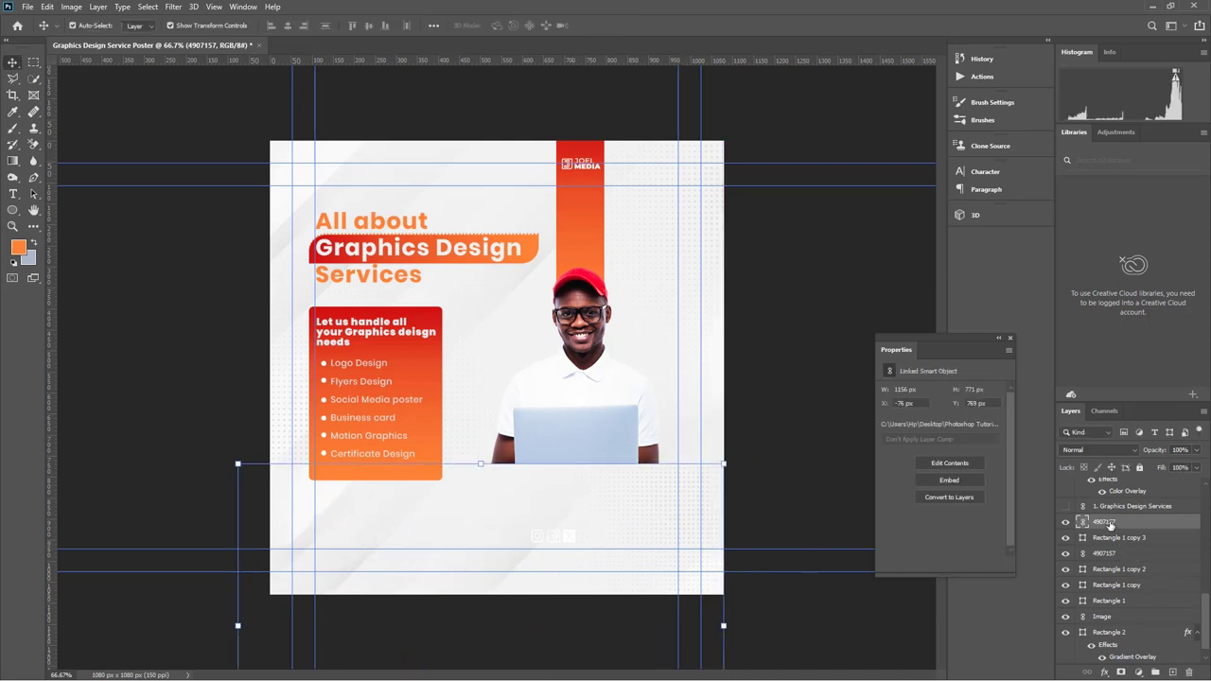
Delete the extra image copy and clip the 4907157 image to the footer shape.
{"action": "left_click", "coordinate": [1135, 538]}
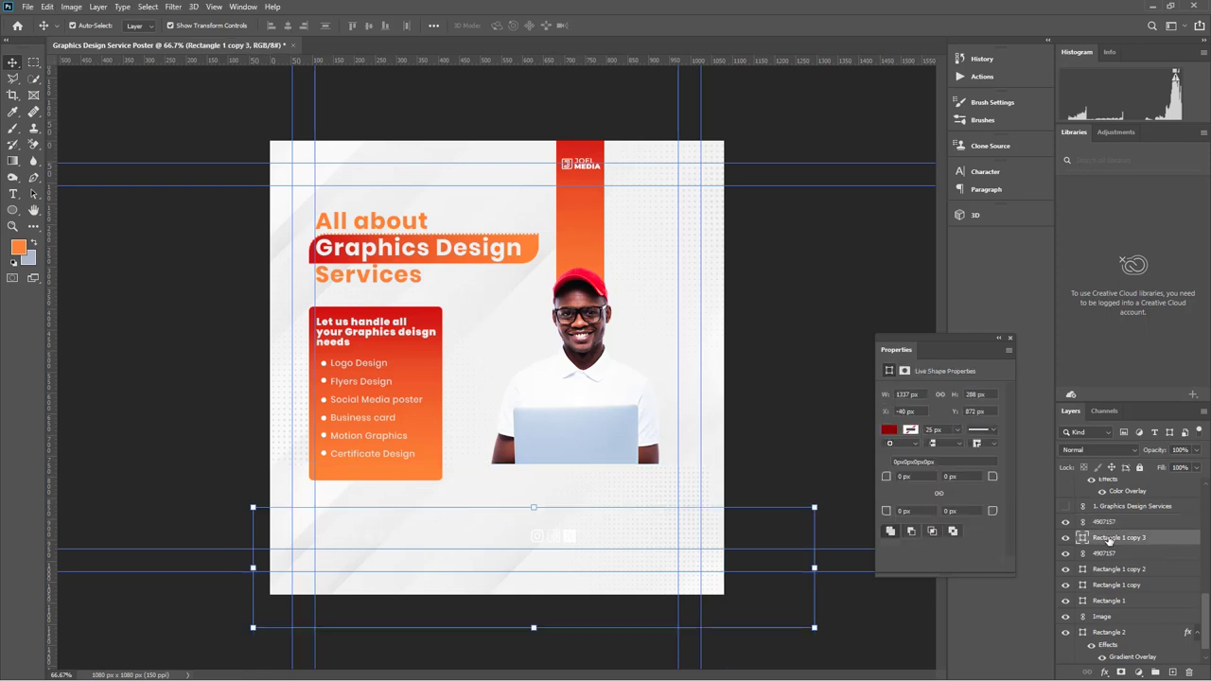
{"action": "left_click", "coordinate": [1103, 556]}
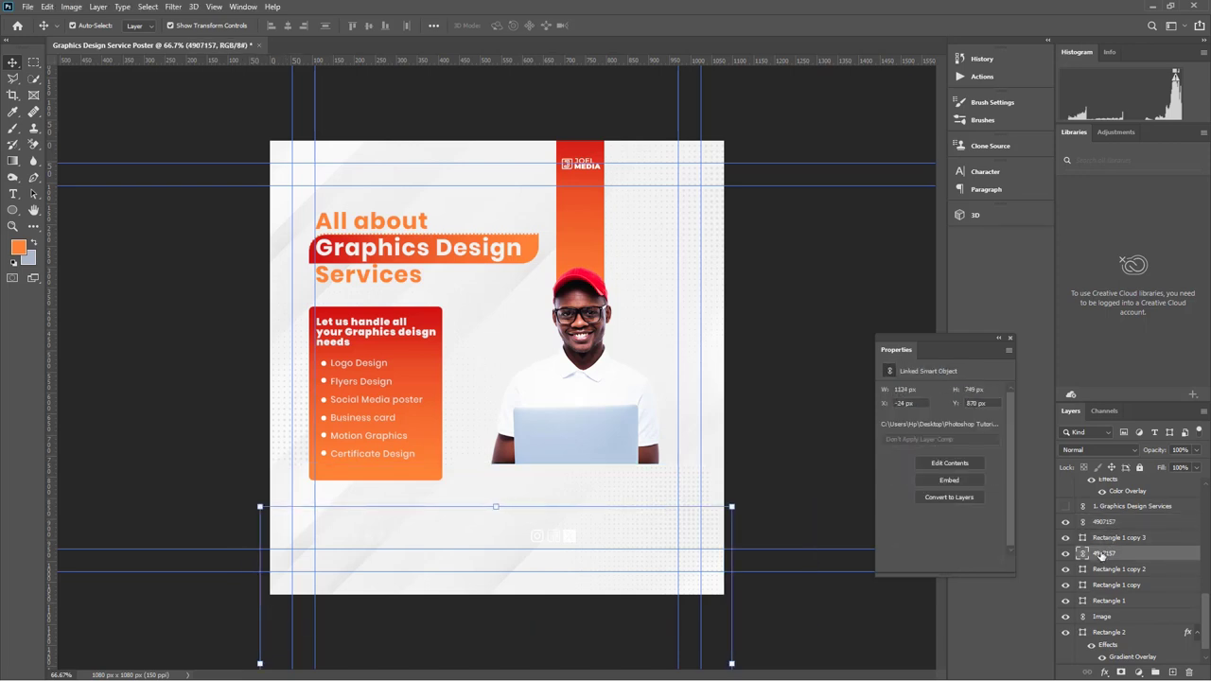
{"action": "key", "text": "Delete"}
{"action": "left_click", "coordinate": [1108, 523]}
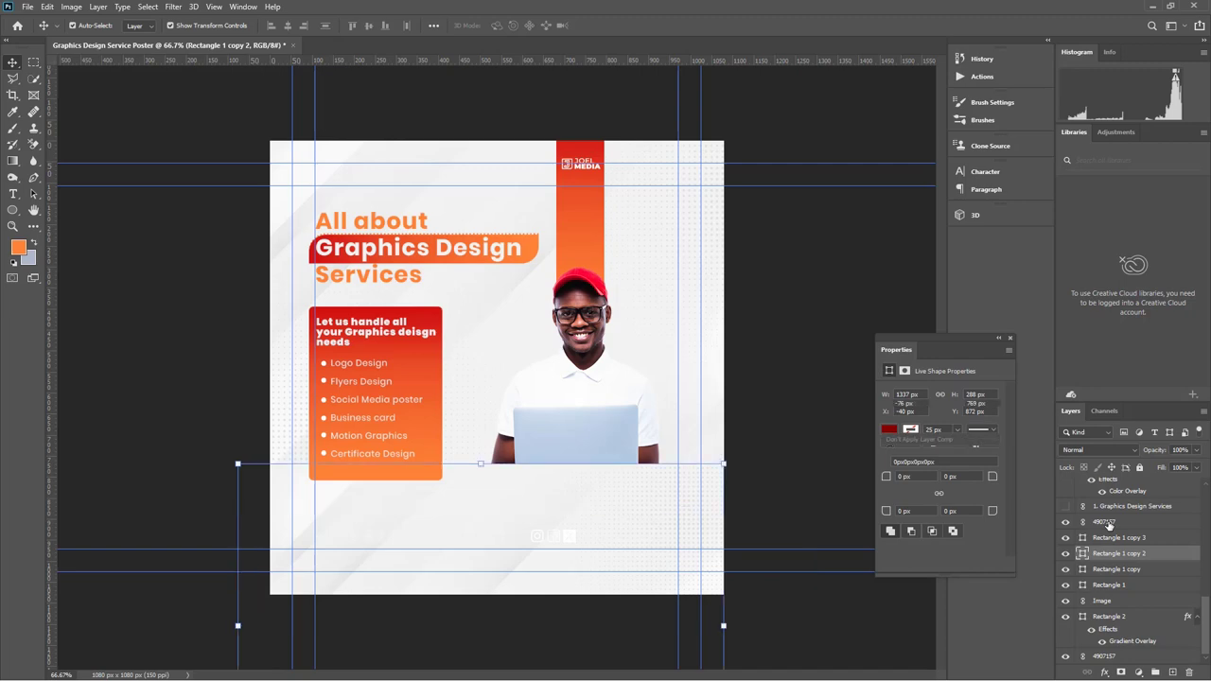
{"action": "right_click", "coordinate": [1114, 526]}
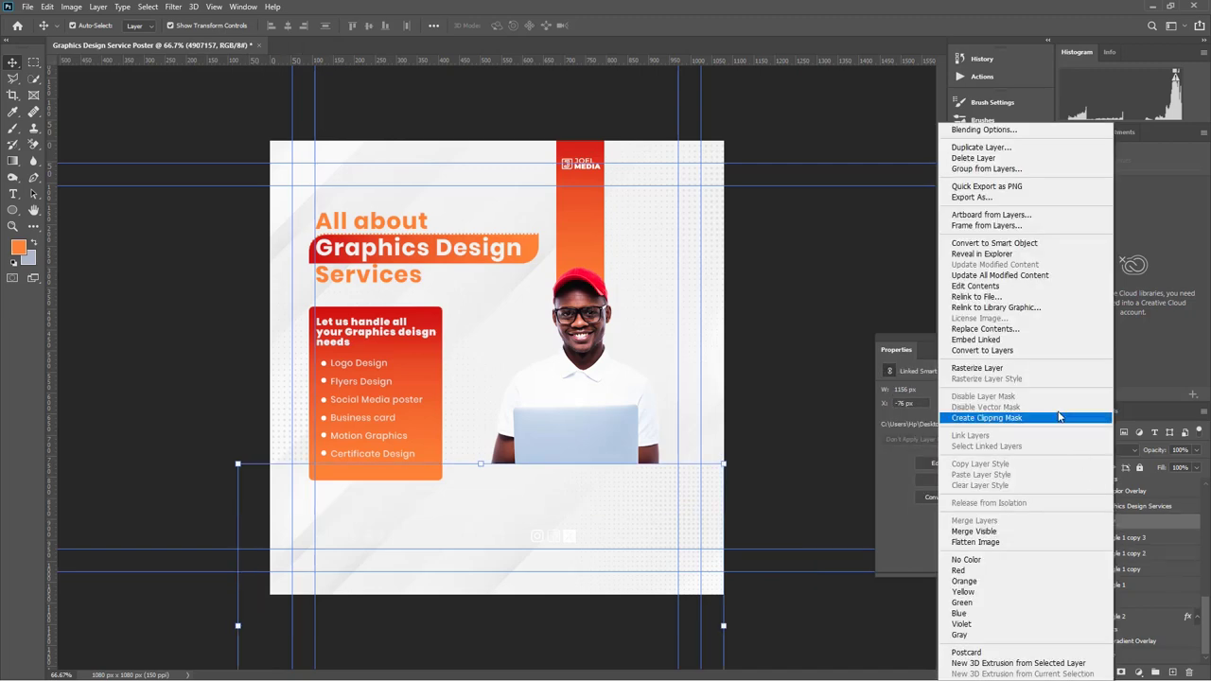
{"action": "left_click", "coordinate": [1003, 419]}
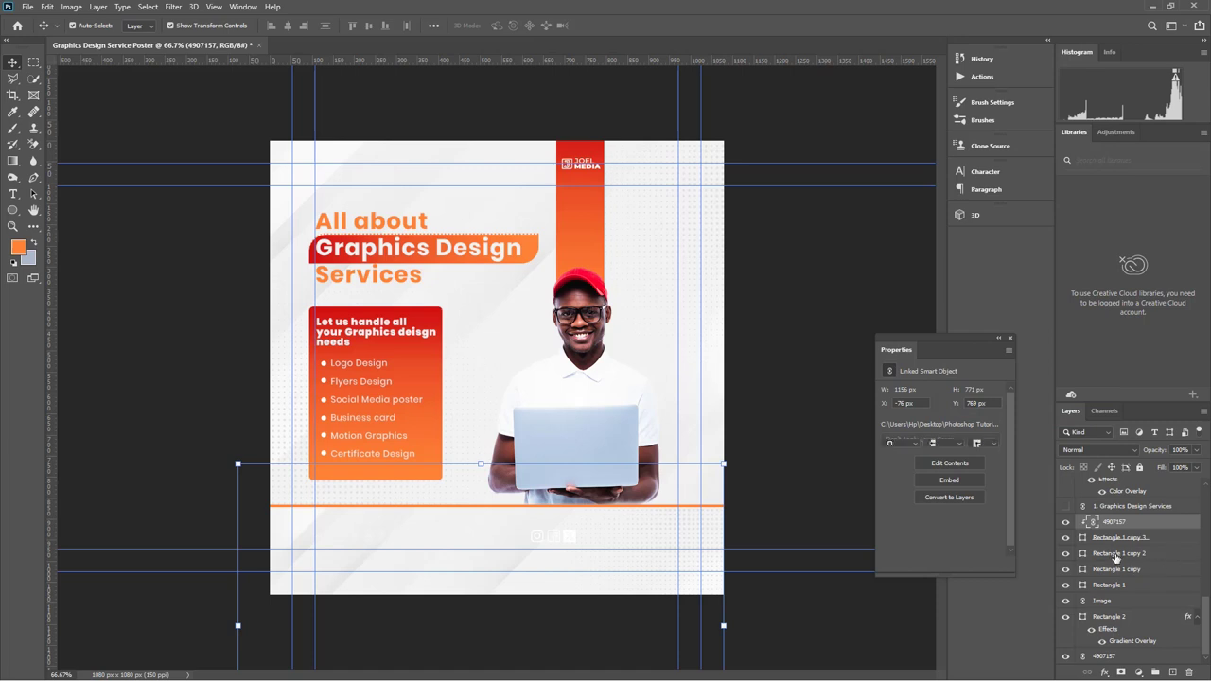
Move Rectangle 1 copy 2 above the clipped image and set its blend mode to Linear Burn.
{"action": "left_click_drag", "start_coordinate": [1119, 559], "coordinate": [1116, 522]}
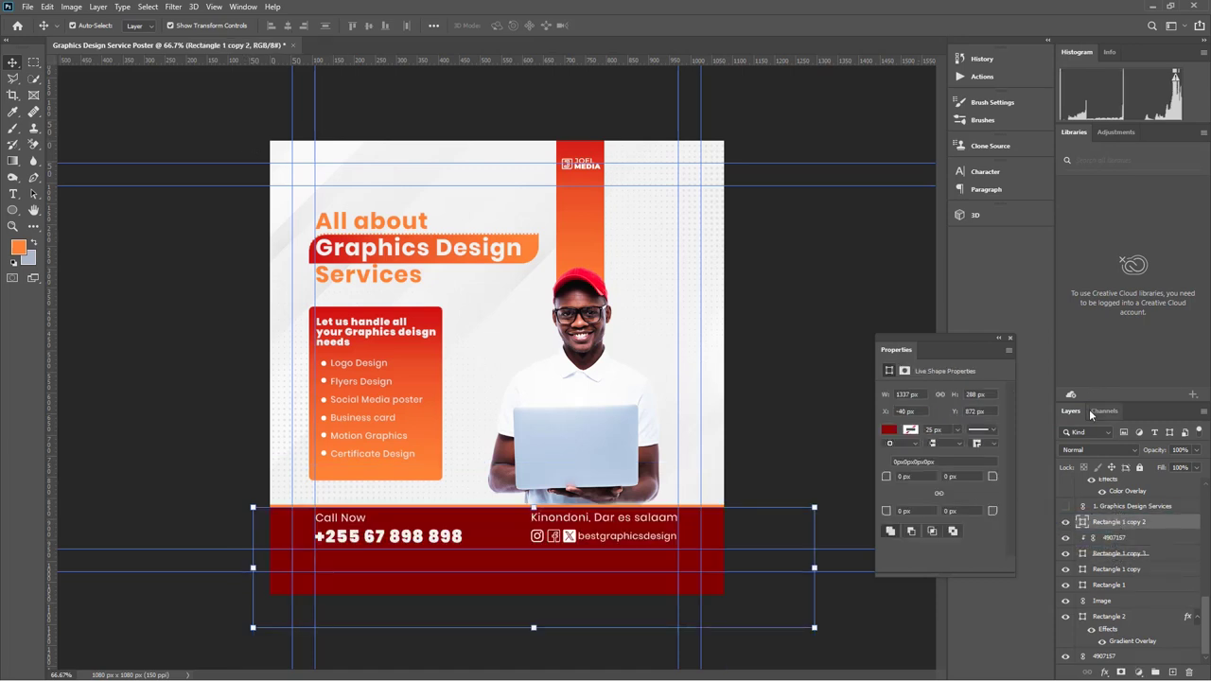
{"action": "left_click", "coordinate": [1097, 451]}
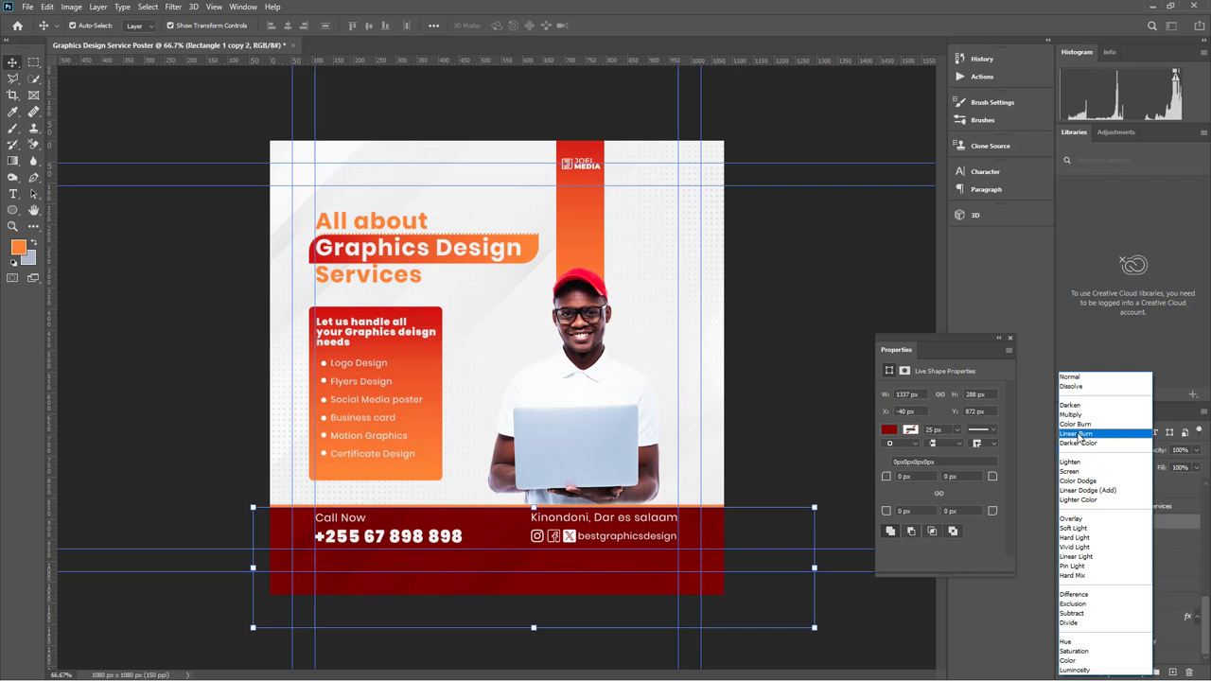
{"action": "left_click", "coordinate": [1079, 435]}
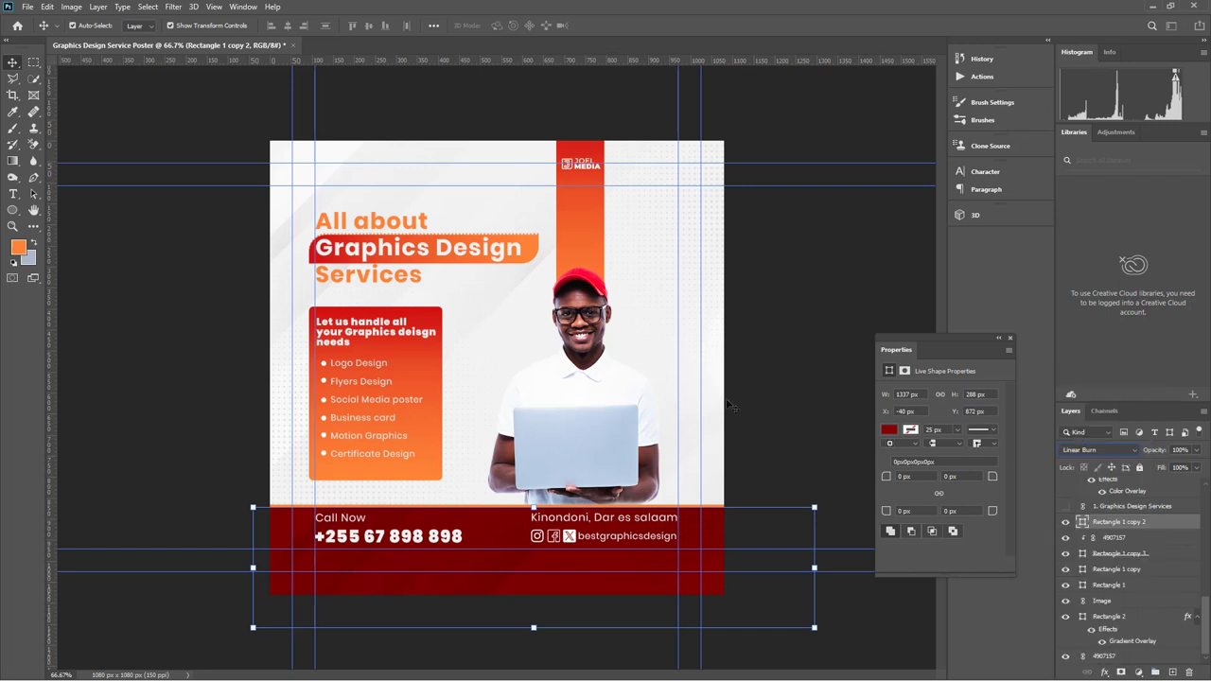
{"action": "left_click", "coordinate": [821, 378]}
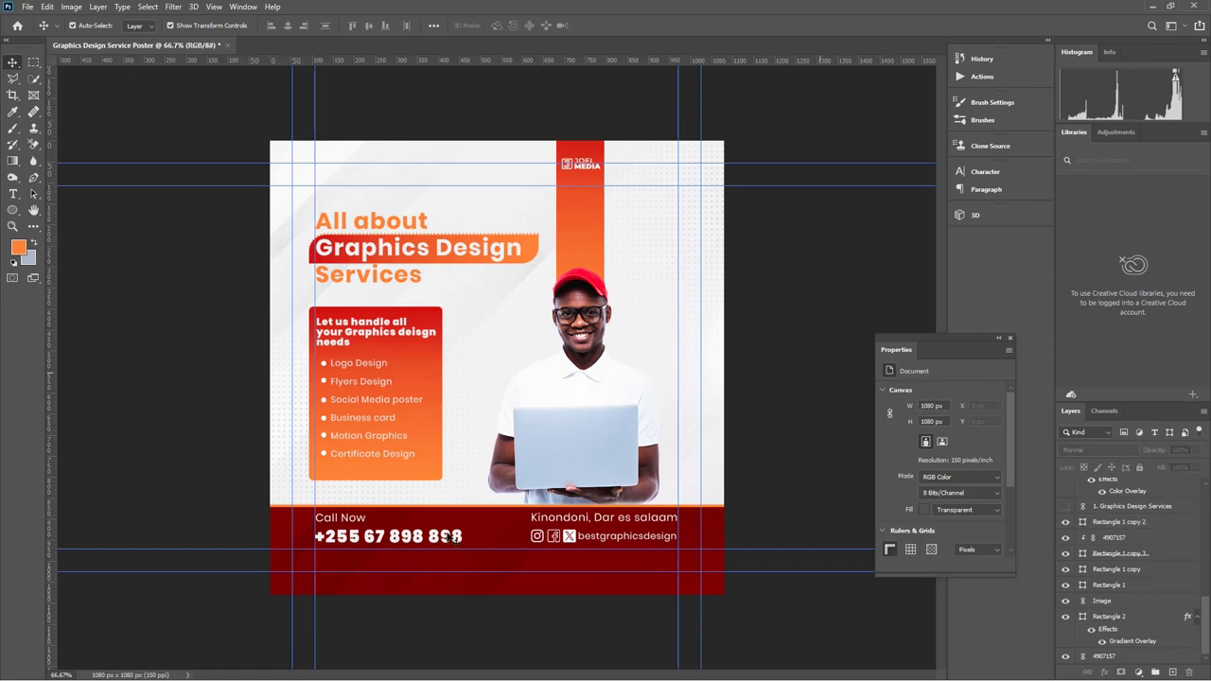
{"action": "key", "text": "ctrl+1"}
{"action": "scroll", "coordinate": [431, 510], "scroll_direction": "down", "scroll_amount": 3}
{"action": "scroll", "coordinate": [431, 510], "scroll_direction": "down", "scroll_amount": 3}
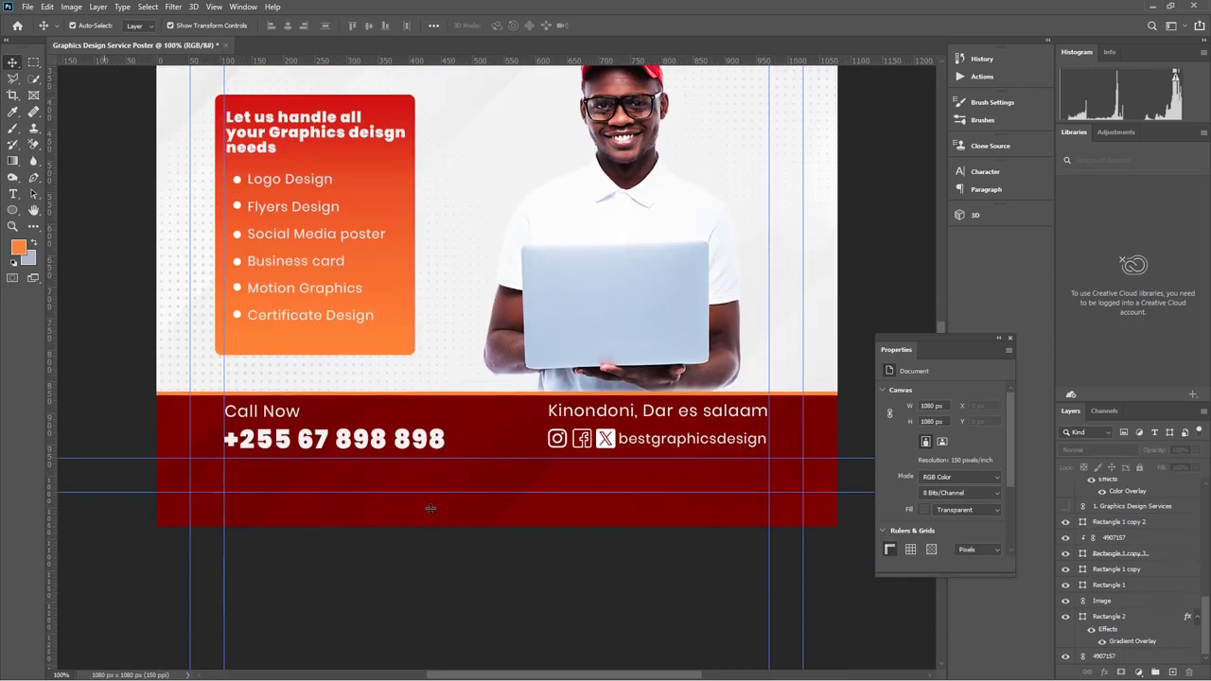
{"action": "left_click", "coordinate": [253, 416]}
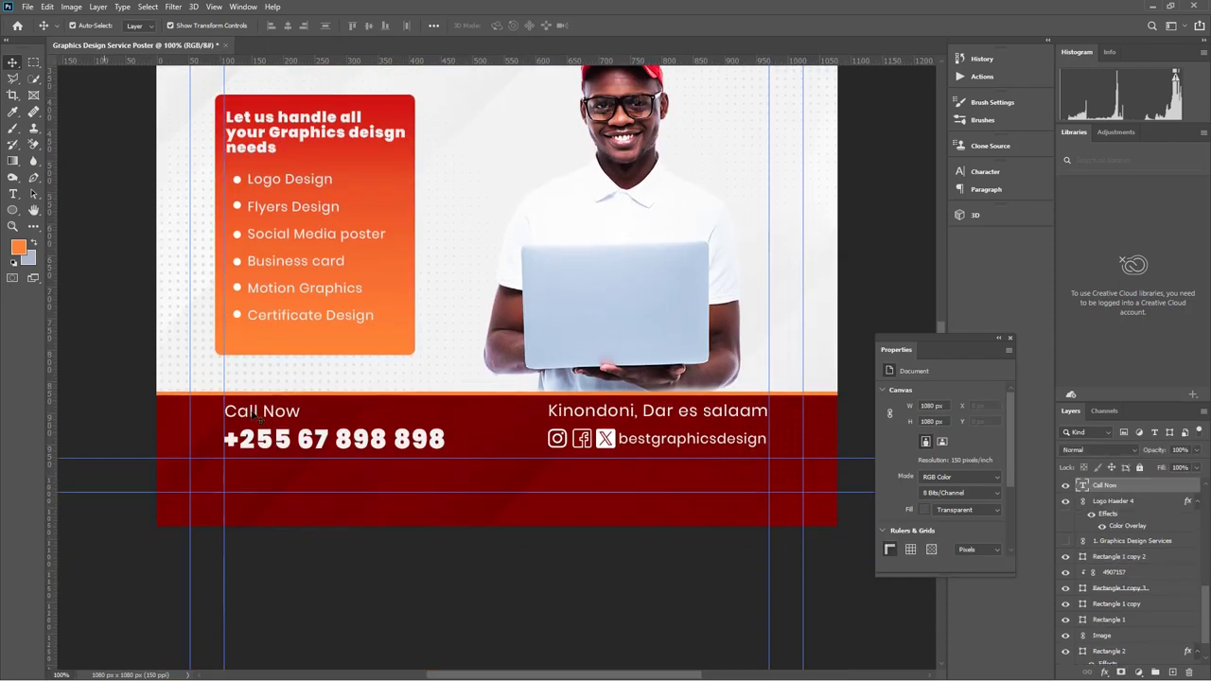
{"action": "left_click", "coordinate": [359, 447]}
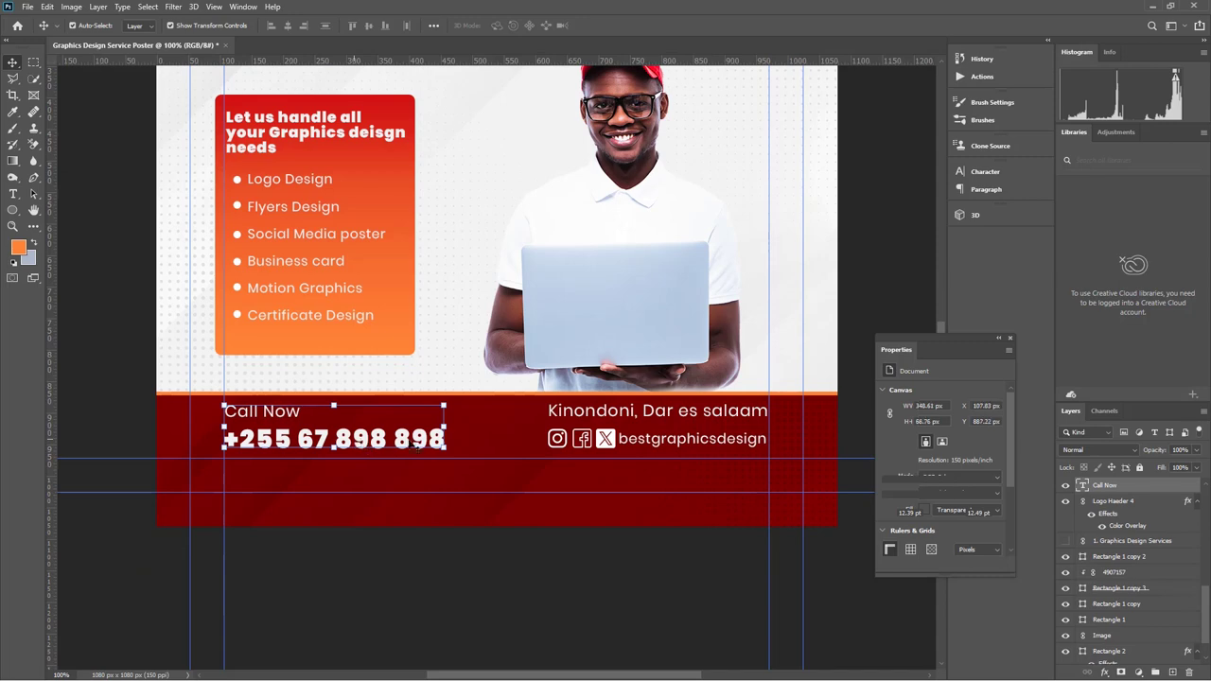
{"action": "left_click", "coordinate": [579, 416], "text": "shift"}
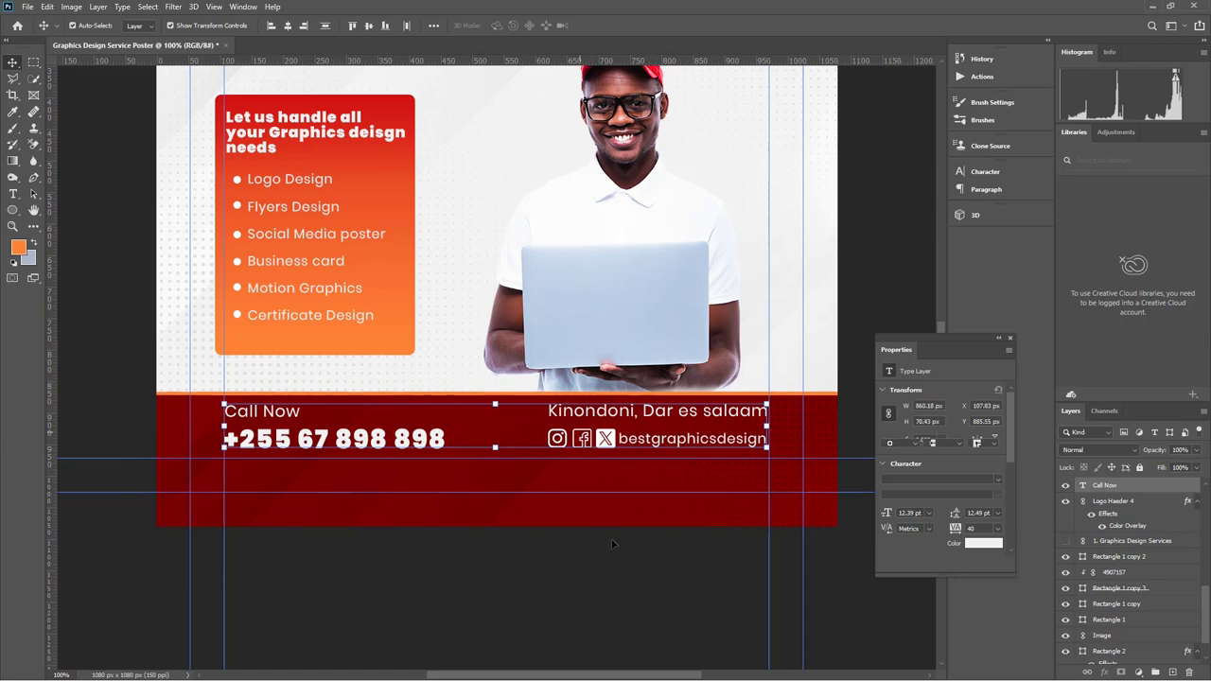
{"action": "left_click", "coordinate": [605, 439]}
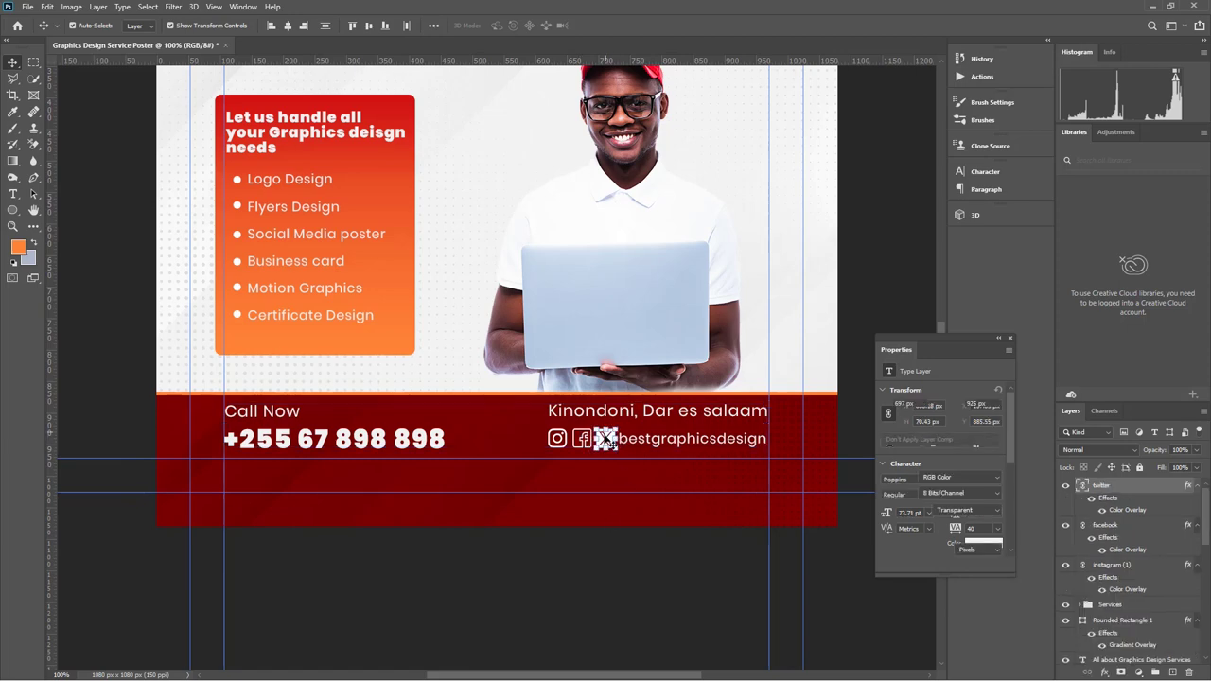
{"action": "key", "text": "ctrl+t"}
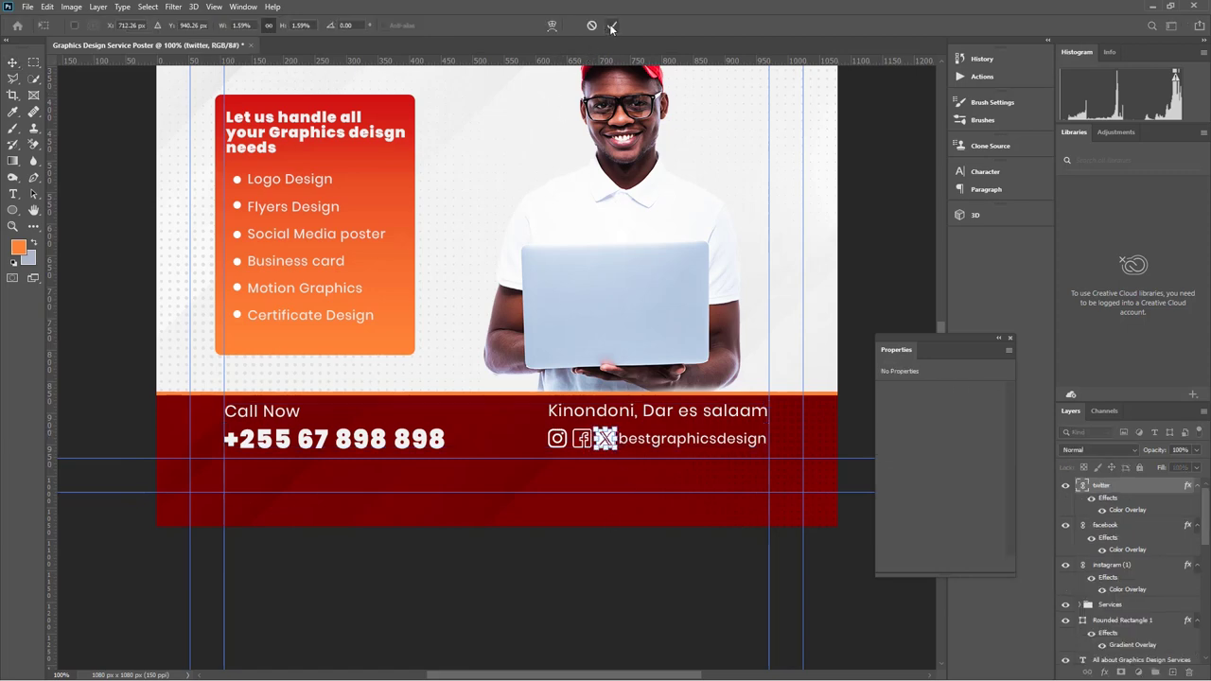
{"action": "left_click", "coordinate": [610, 26]}
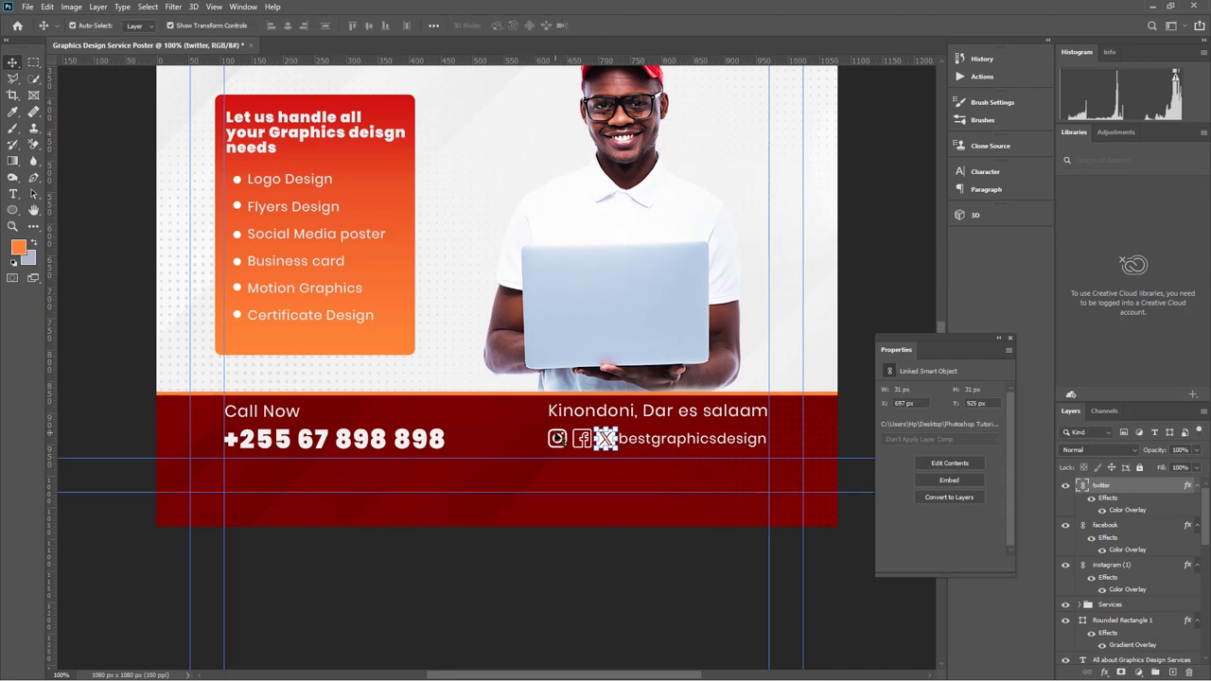
{"action": "left_click", "coordinate": [562, 438], "text": "shift"}
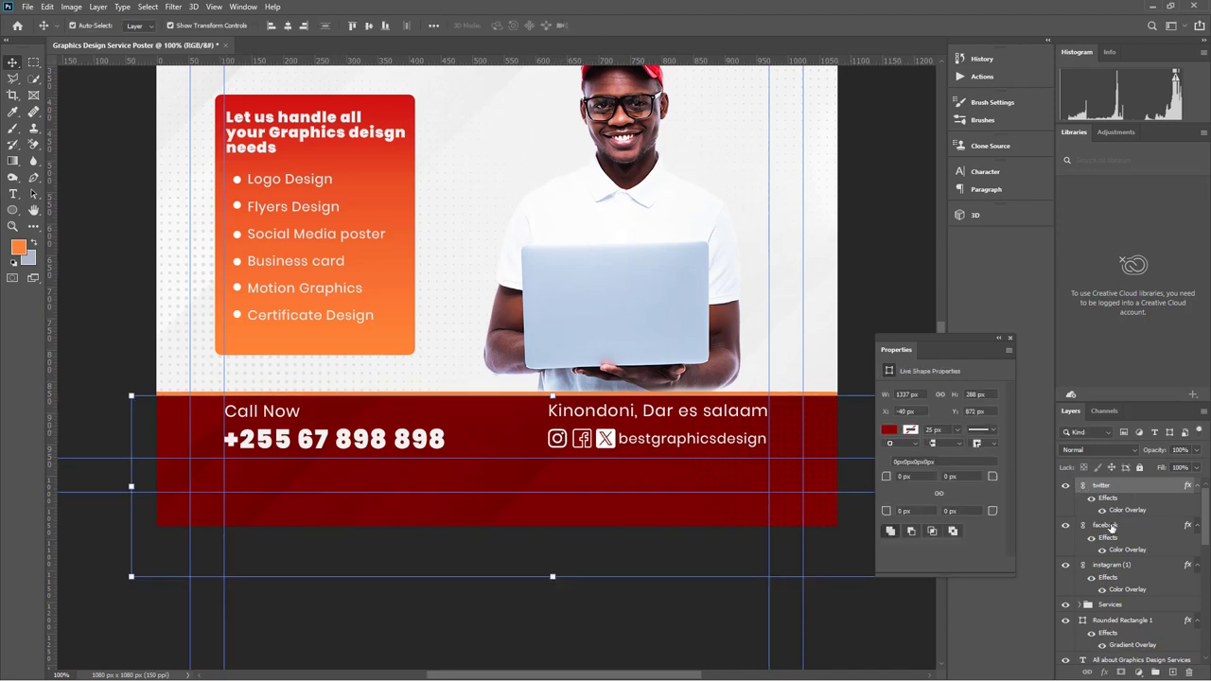
{"action": "left_click", "coordinate": [1123, 565], "text": "shift"}
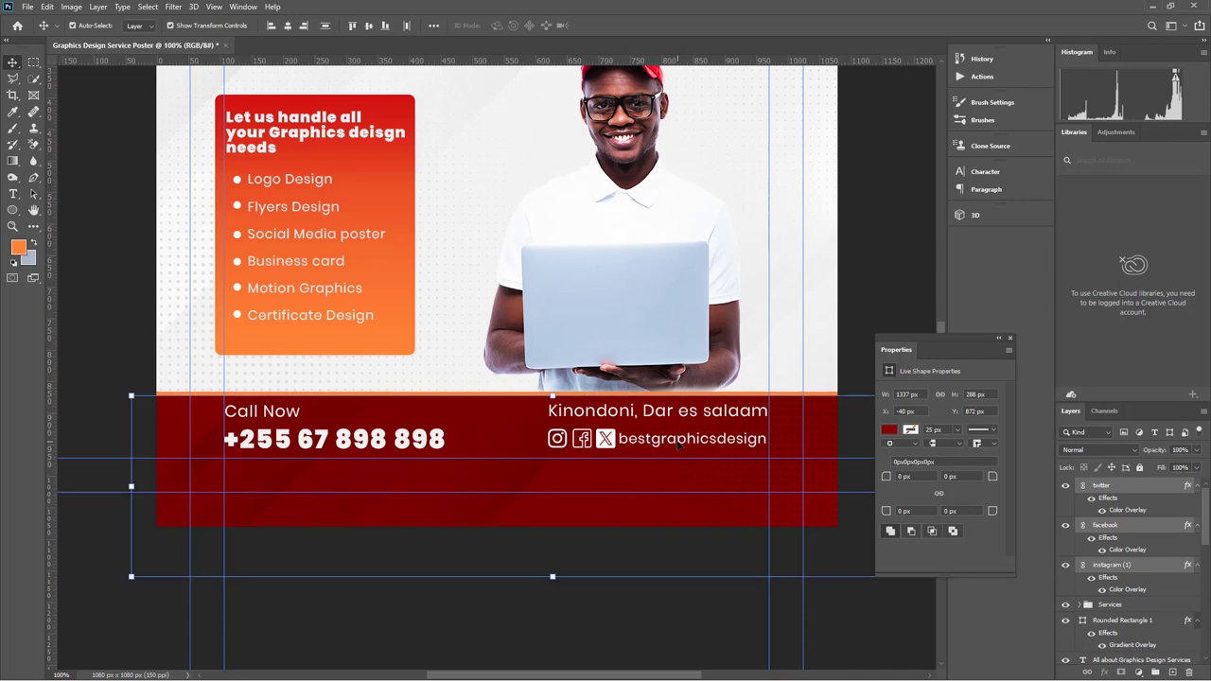
{"action": "key", "text": "Down"}
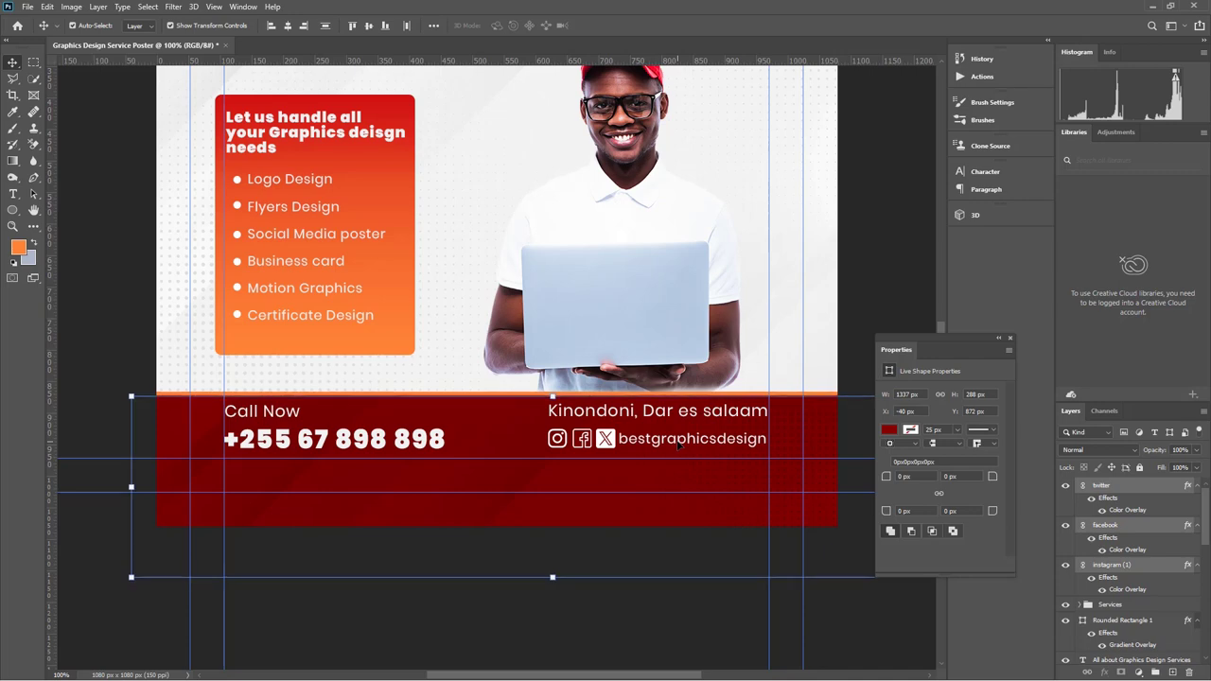
{"action": "key", "text": "Down"}
{"action": "key", "text": "Down"}
{"action": "key", "text": "Down"}
{"action": "key", "text": "Down"}
{"action": "key", "text": "Up"}
{"action": "key", "text": "Up"}
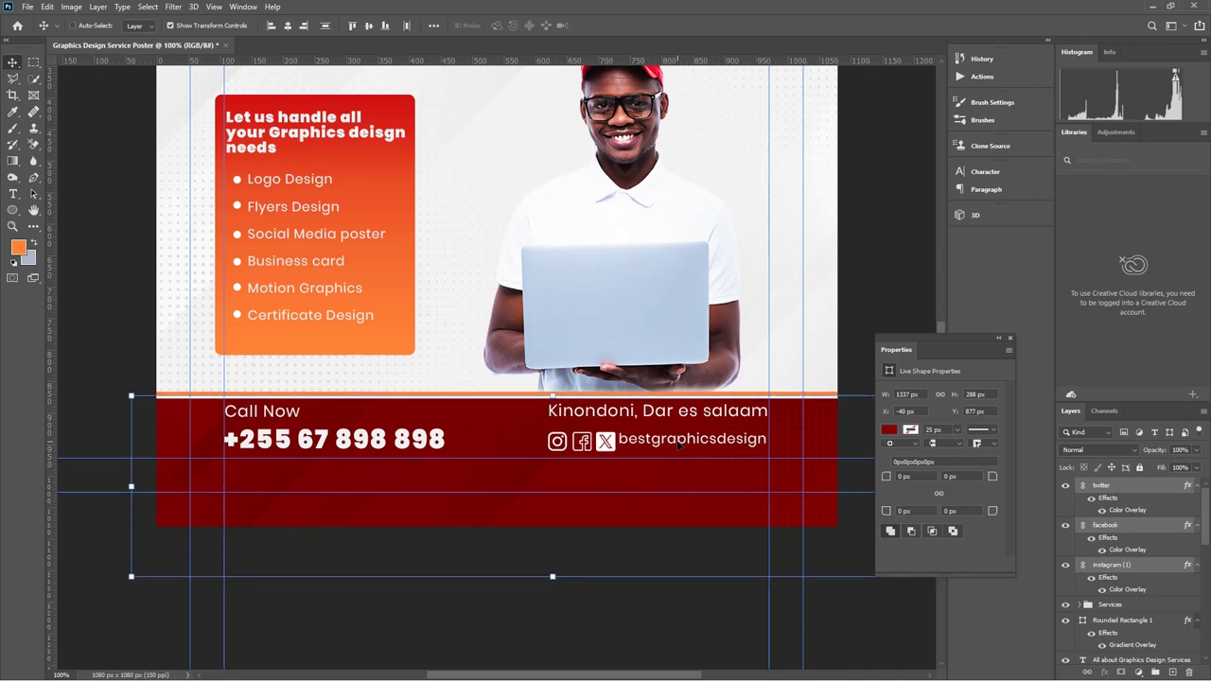
{"action": "key", "text": "Up"}
{"action": "key", "text": "Up"}
{"action": "key", "text": "Up"}
{"action": "left_click", "coordinate": [922, 269]}
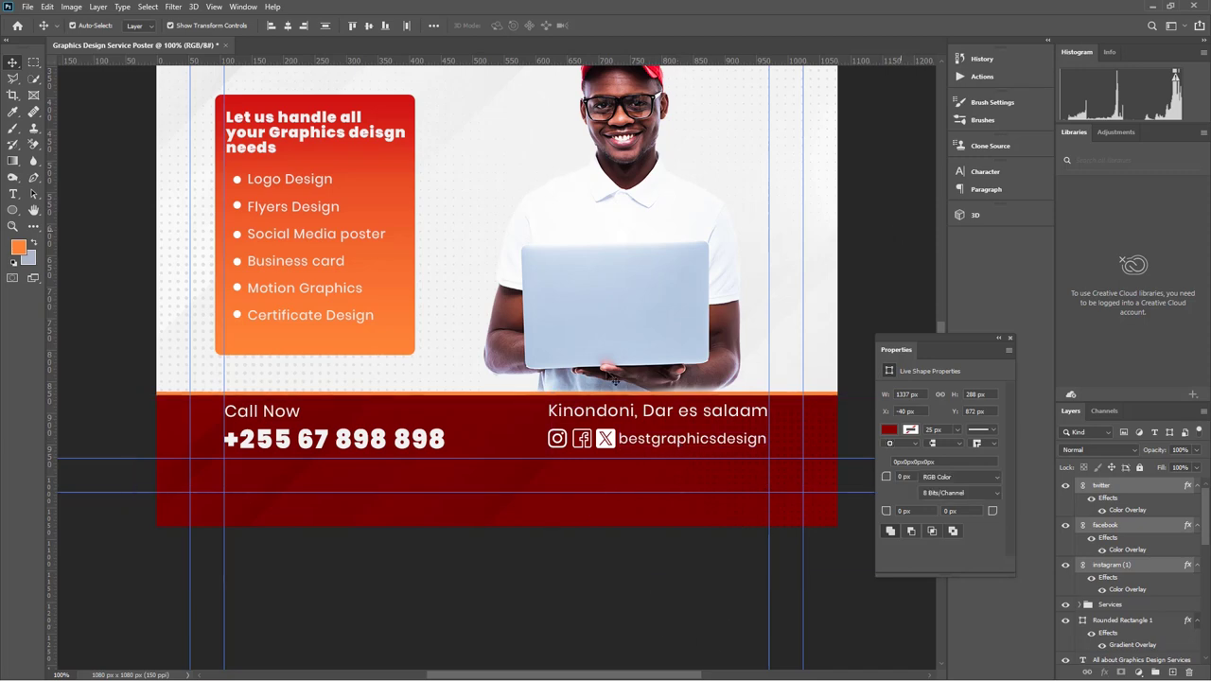
Move Call Now and the phone number lower, group them, and rename the group Contact.
{"action": "double_click", "coordinate": [262, 411]}
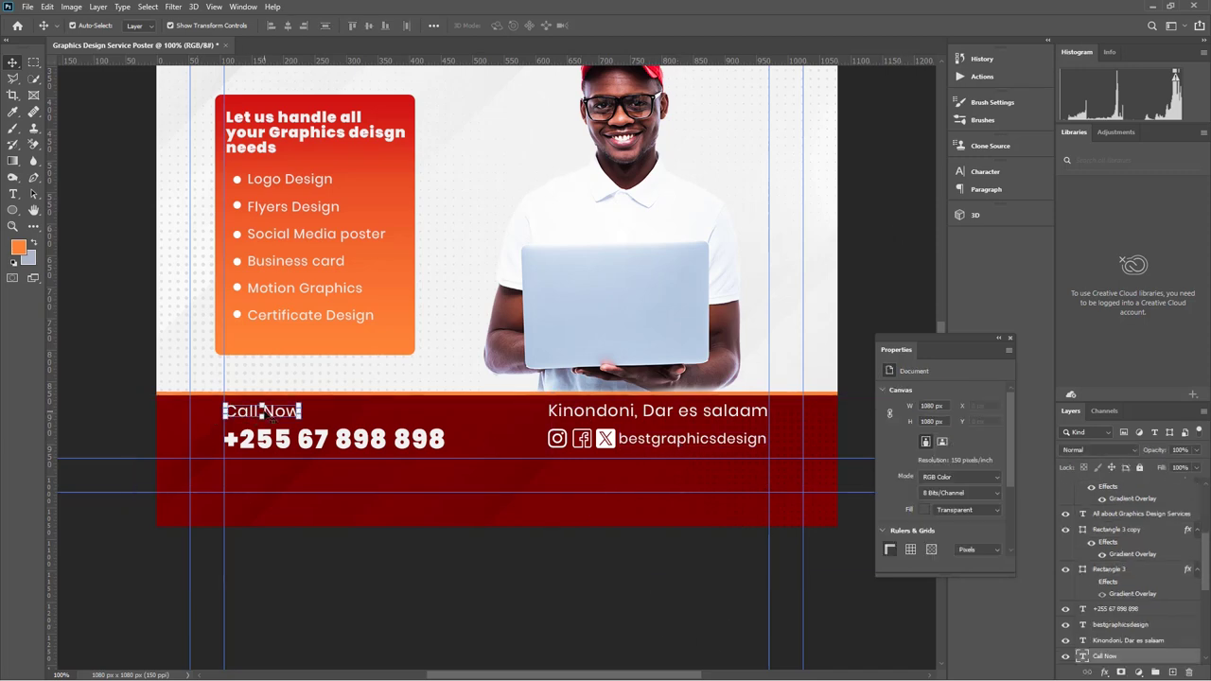
{"action": "left_click", "coordinate": [359, 445]}
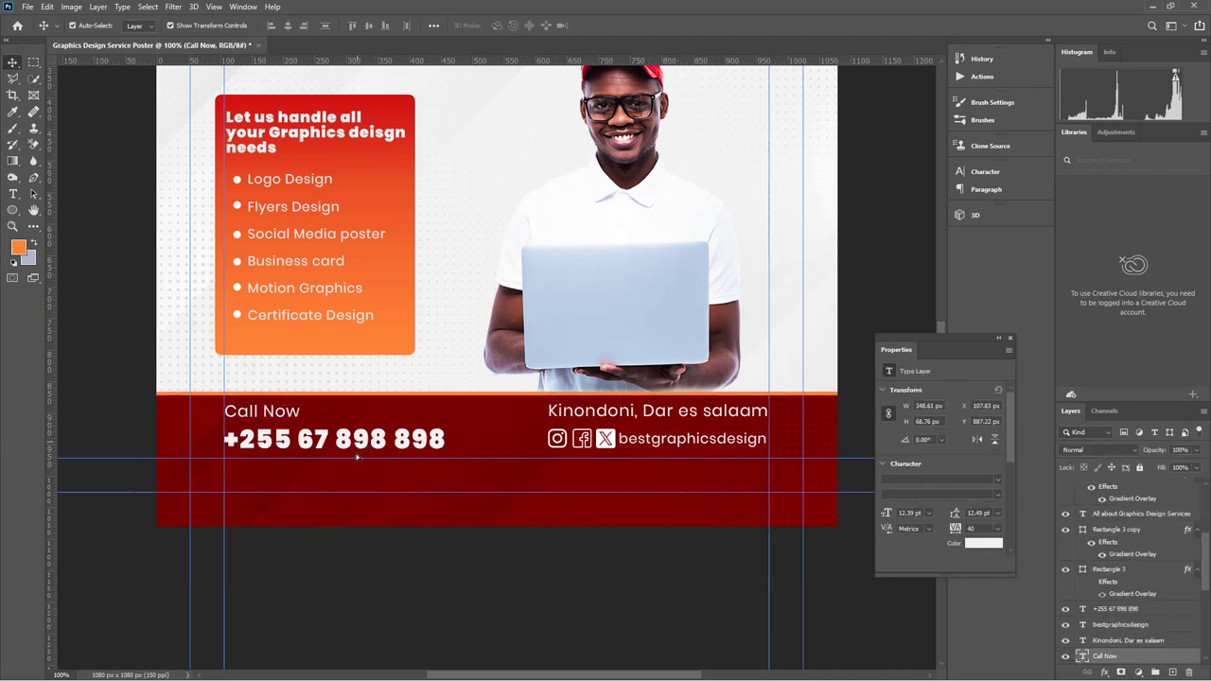
{"action": "left_click_drag", "start_coordinate": [360, 444], "coordinate": [358, 484]}
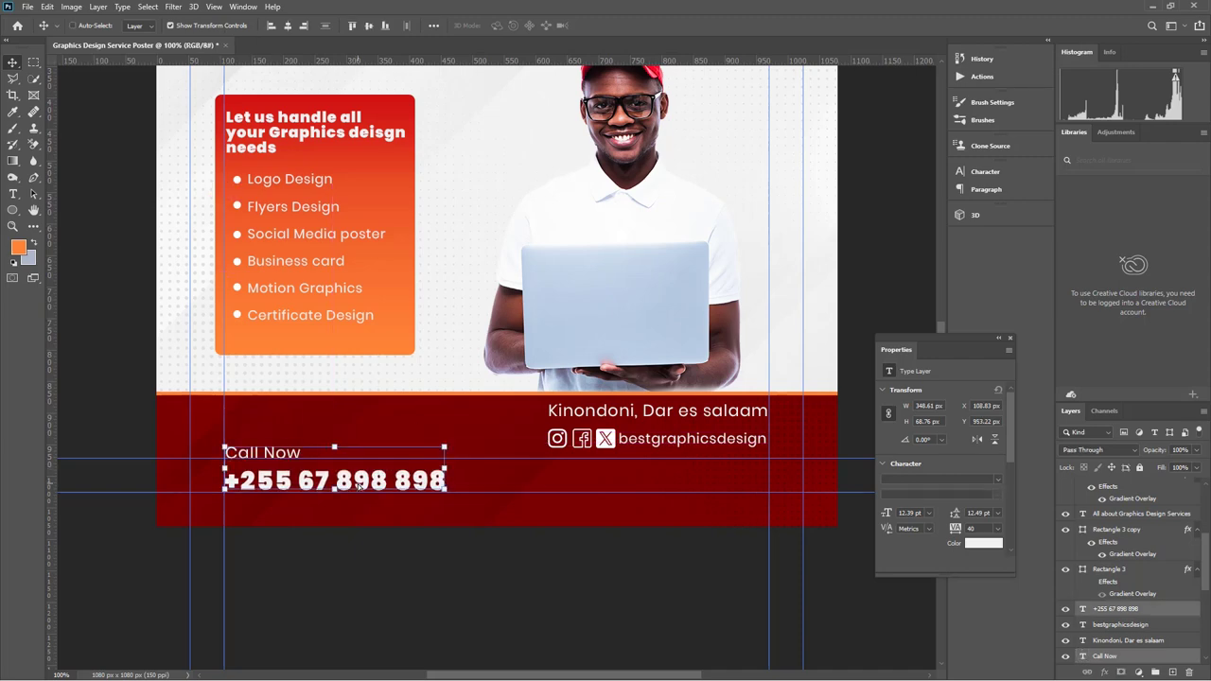
{"action": "key", "text": "ctrl+g"}
{"action": "double_click", "coordinate": [1110, 610]}
{"action": "type", "text": "Contact"}
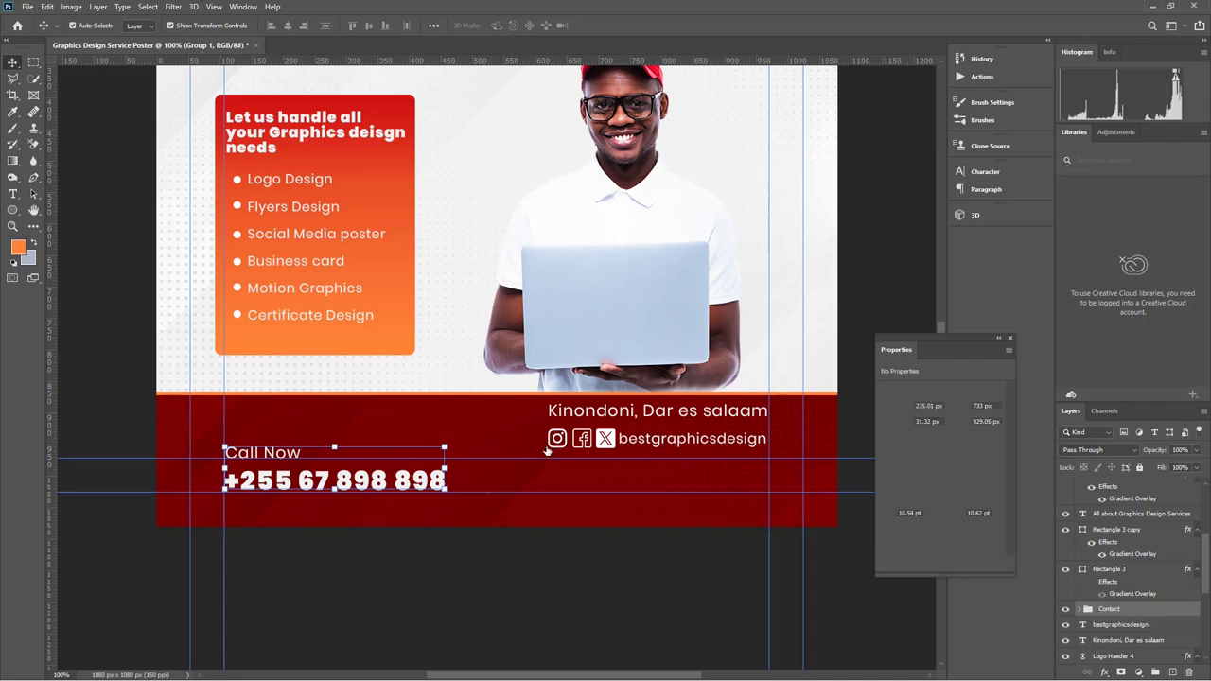
Select the three social icon layers with the location and bestgraphicsdesign text layers.
{"action": "left_click", "coordinate": [577, 441]}
{"action": "left_click", "coordinate": [566, 413]}
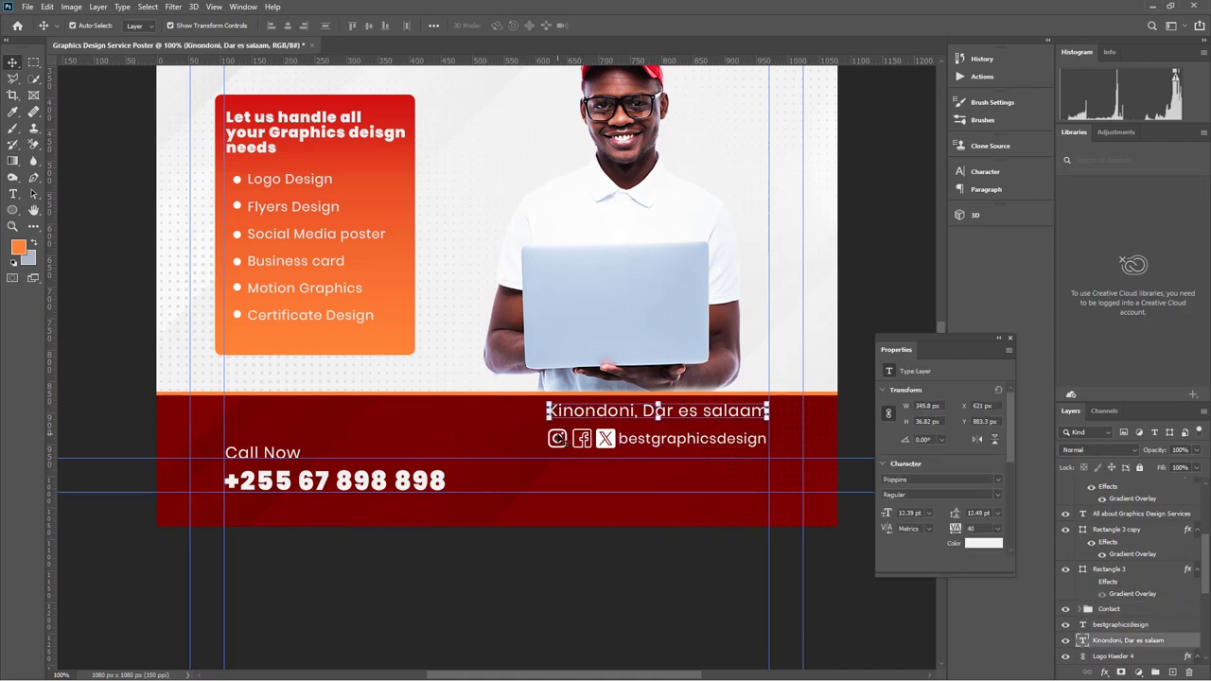
{"action": "left_click", "coordinate": [567, 440]}
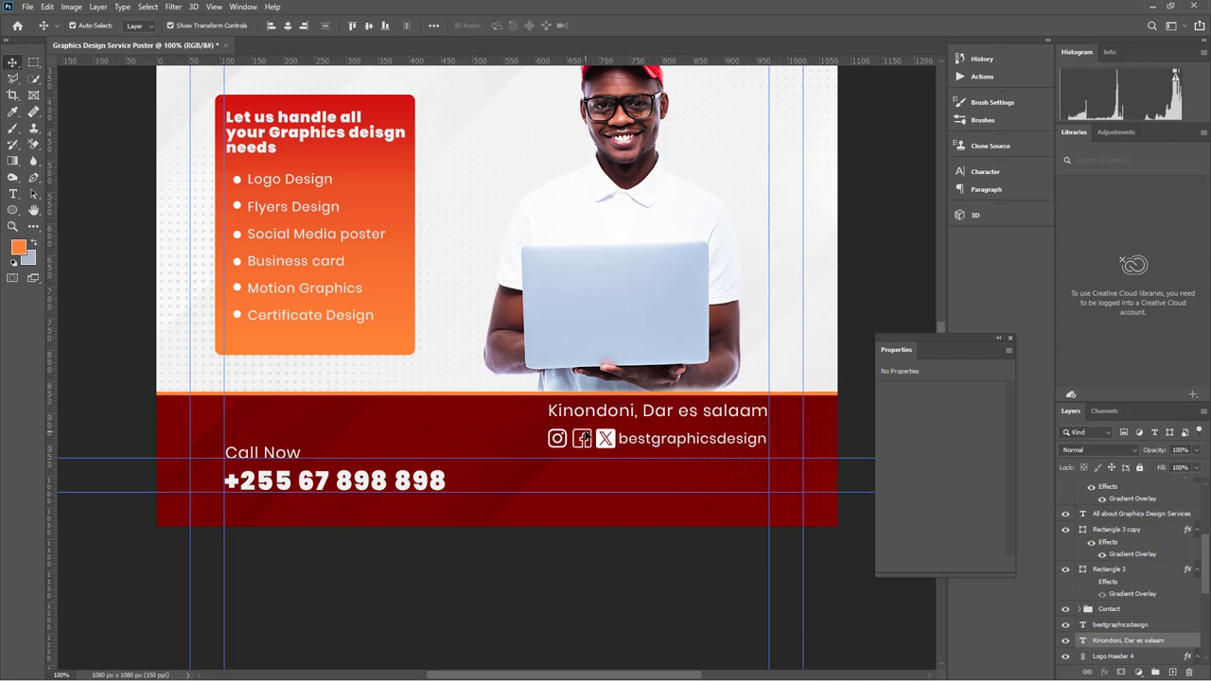
{"action": "left_click", "coordinate": [582, 439]}
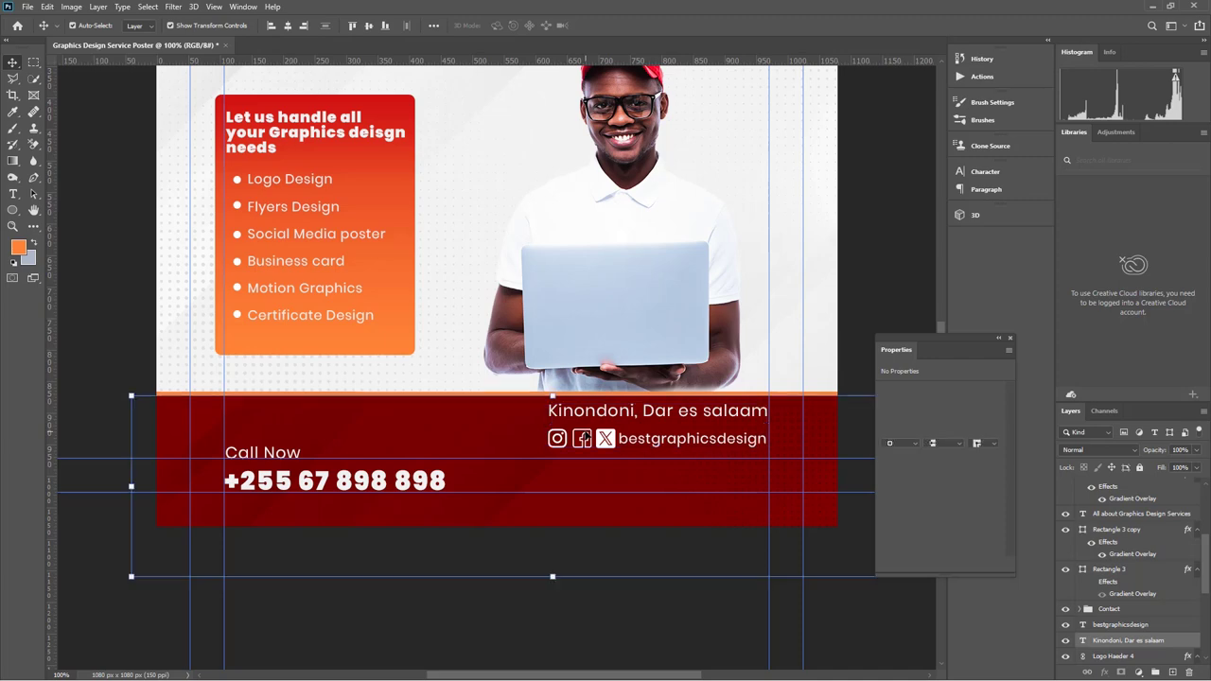
{"action": "left_click", "coordinate": [605, 439], "text": "shift"}
{"action": "left_click", "coordinate": [642, 441]}
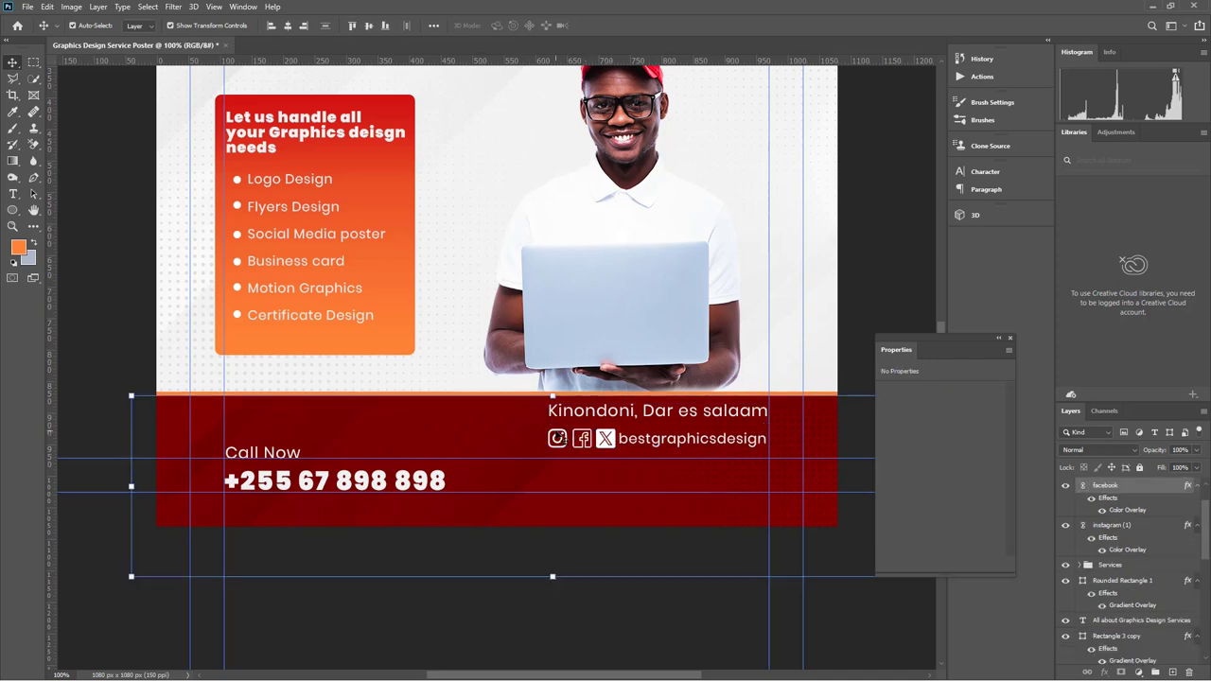
{"action": "left_click", "coordinate": [642, 441]}
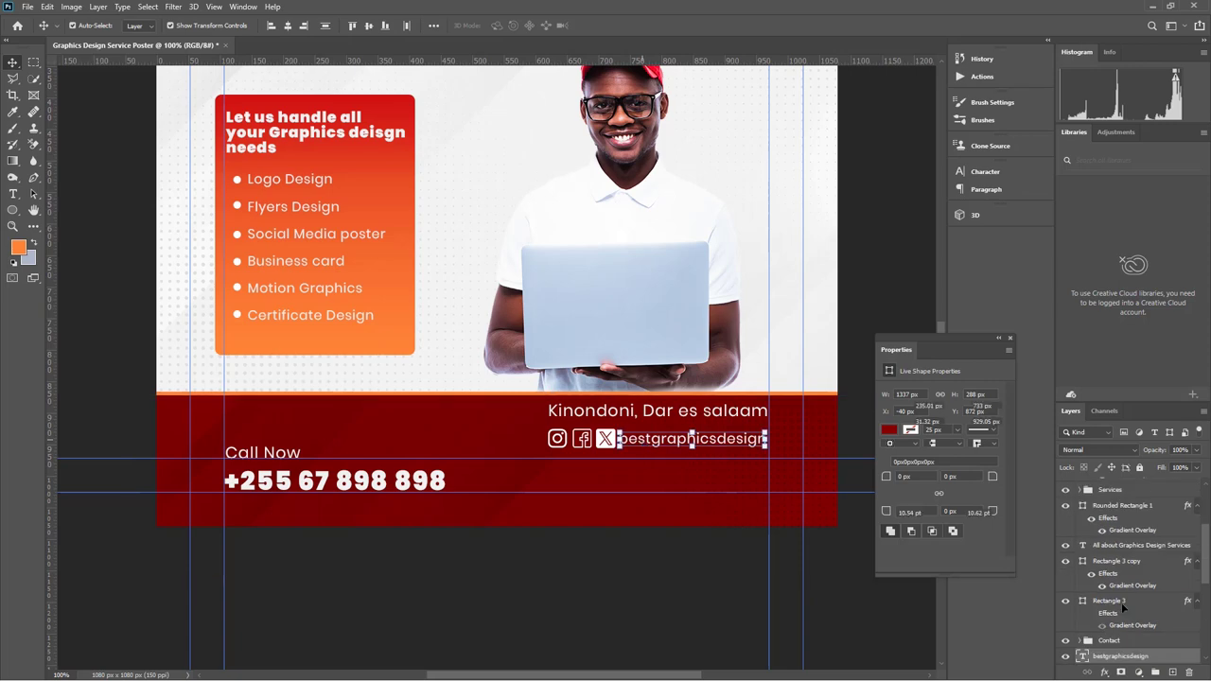
{"action": "scroll", "coordinate": [1143, 615], "scroll_direction": "down", "scroll_amount": 3}
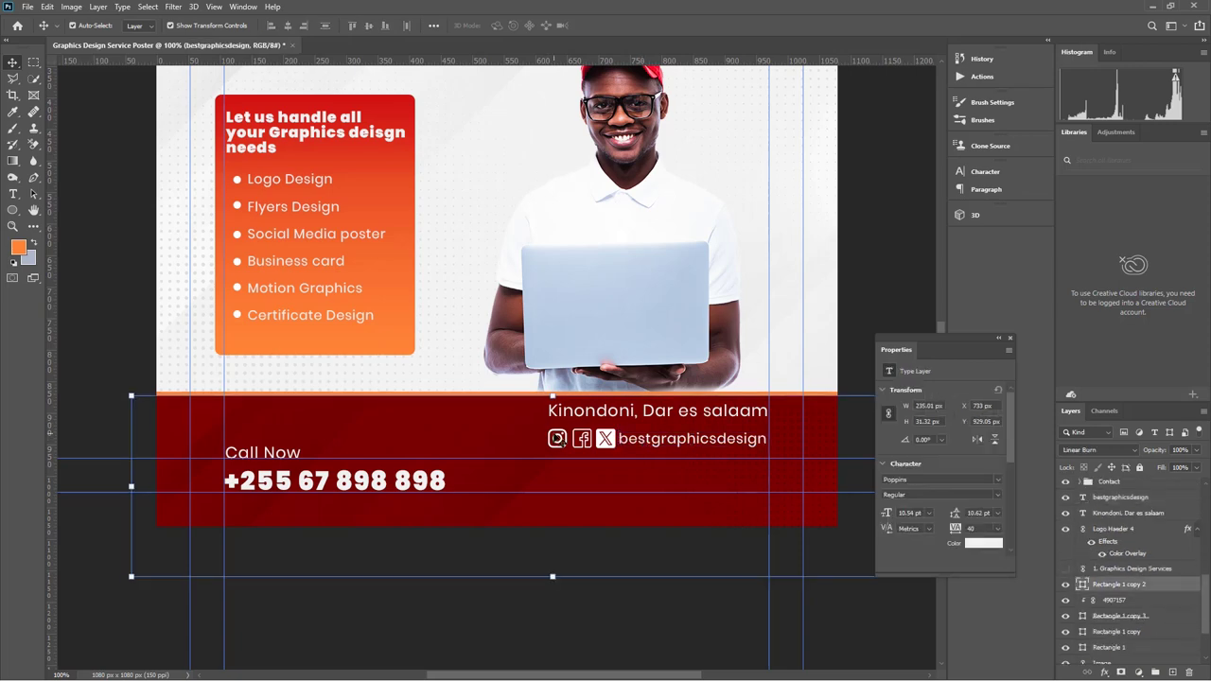
{"action": "left_click", "coordinate": [558, 439]}
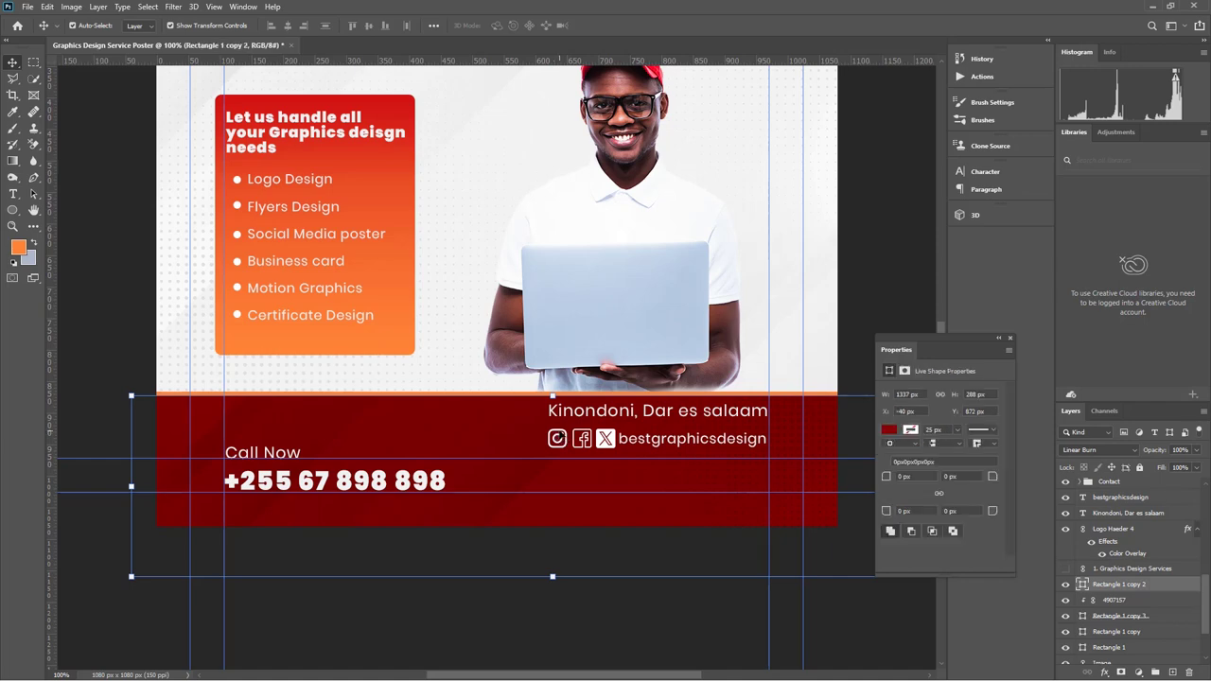
{"action": "left_click", "coordinate": [557, 438]}
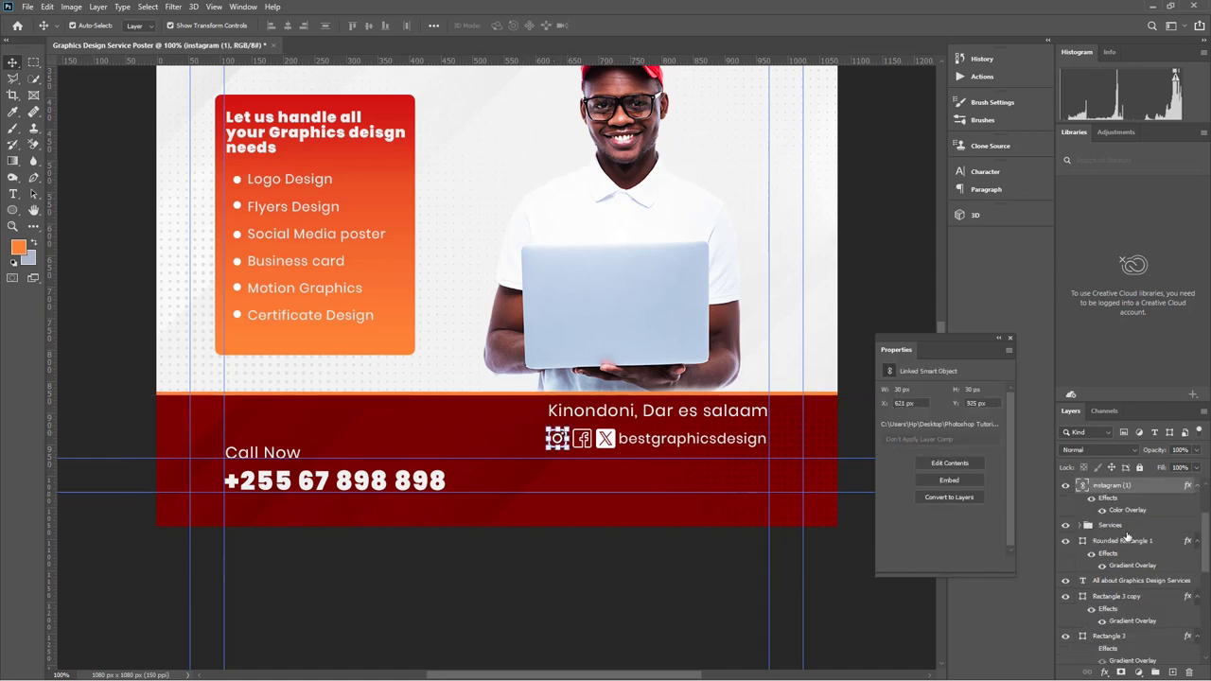
{"action": "scroll", "coordinate": [1127, 536], "scroll_direction": "up", "scroll_amount": 2}
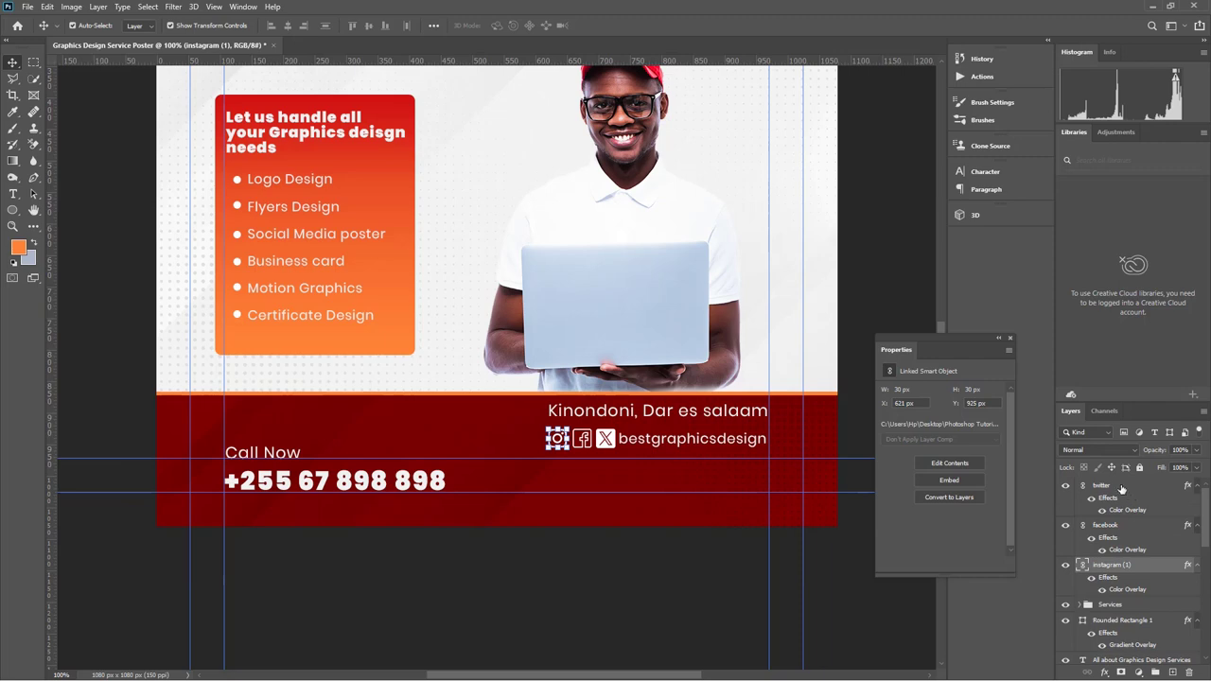
{"action": "left_click", "coordinate": [1122, 488], "text": "shift"}
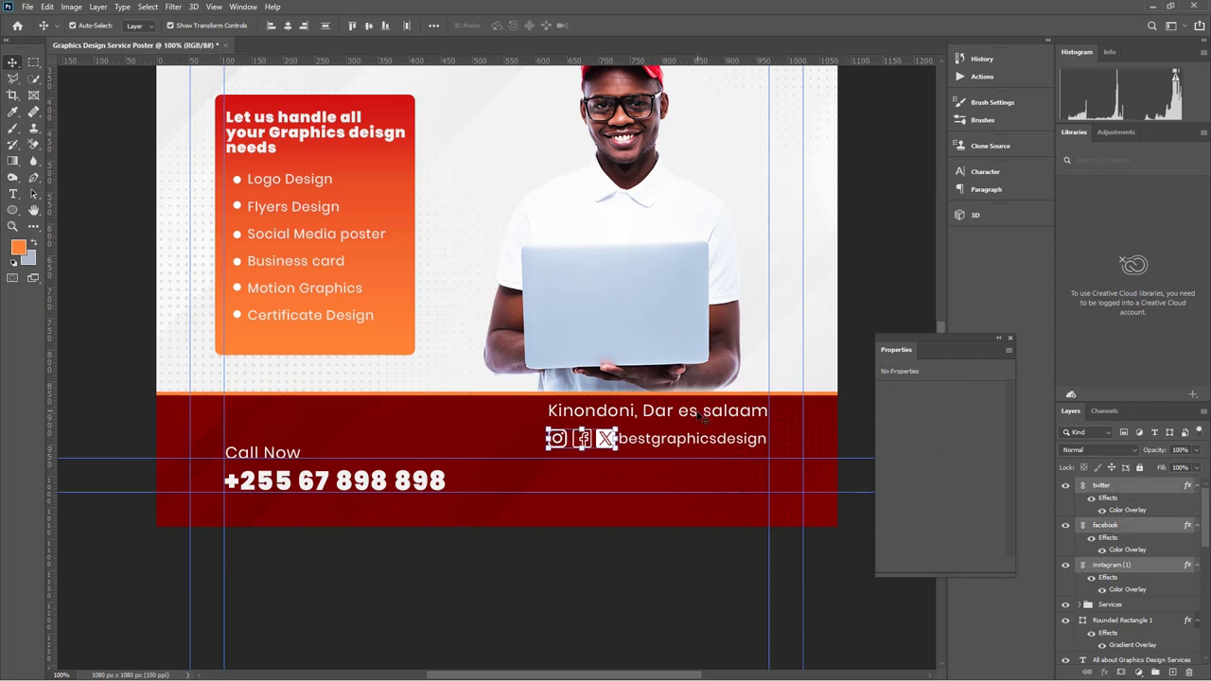
{"action": "left_click", "coordinate": [699, 418], "text": "shift"}
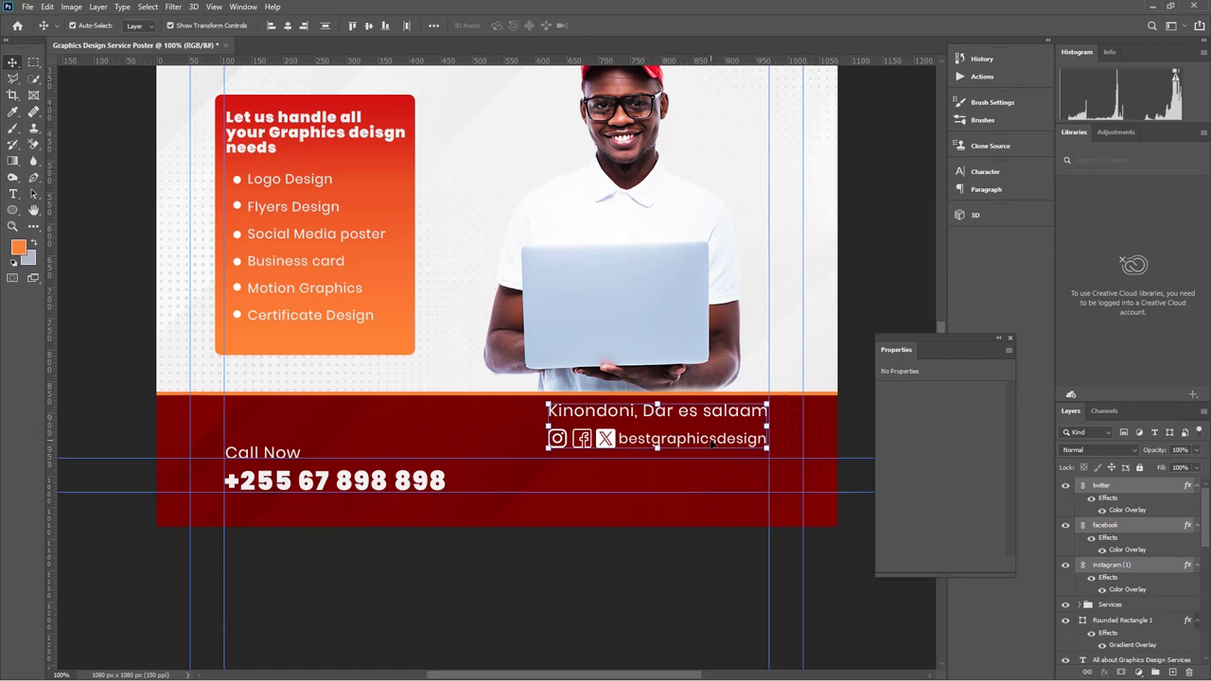
Group the selected layers and name the group Social network.
{"action": "key", "text": "ctrl+g"}
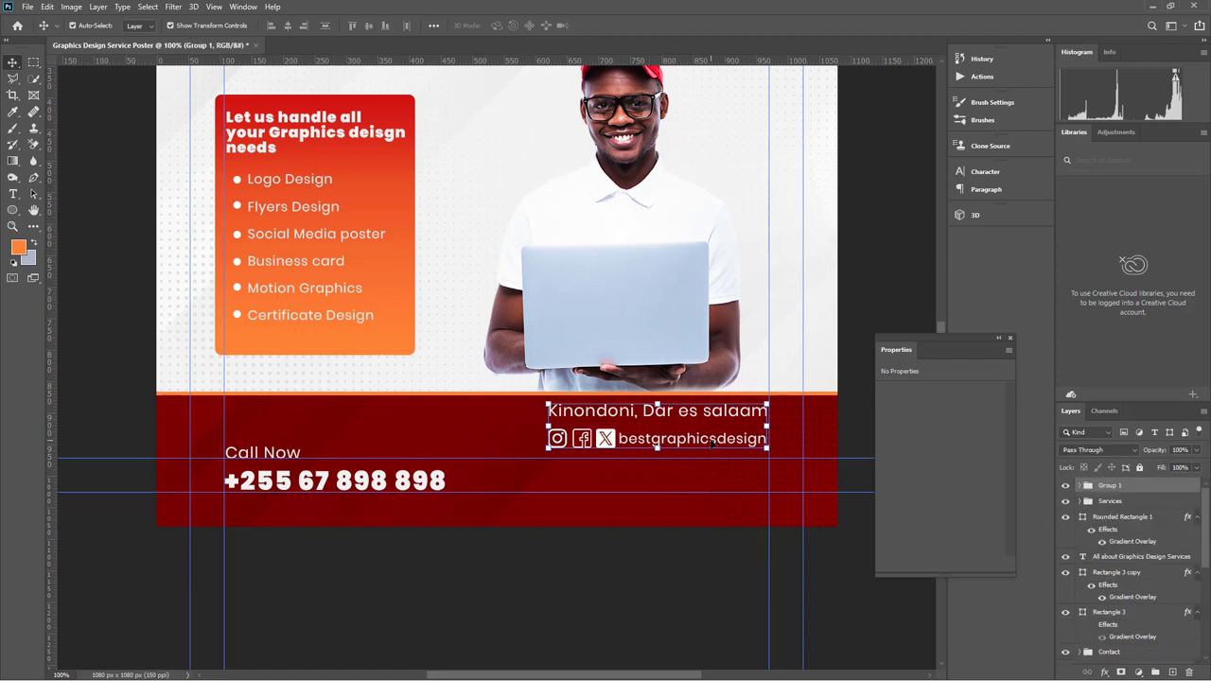
{"action": "double_click", "coordinate": [1112, 485]}
{"action": "type", "text": "Social network"}
Nudge the Social network group down seven steps, level with Call Now and the phone number.
{"action": "key", "text": "Return"}
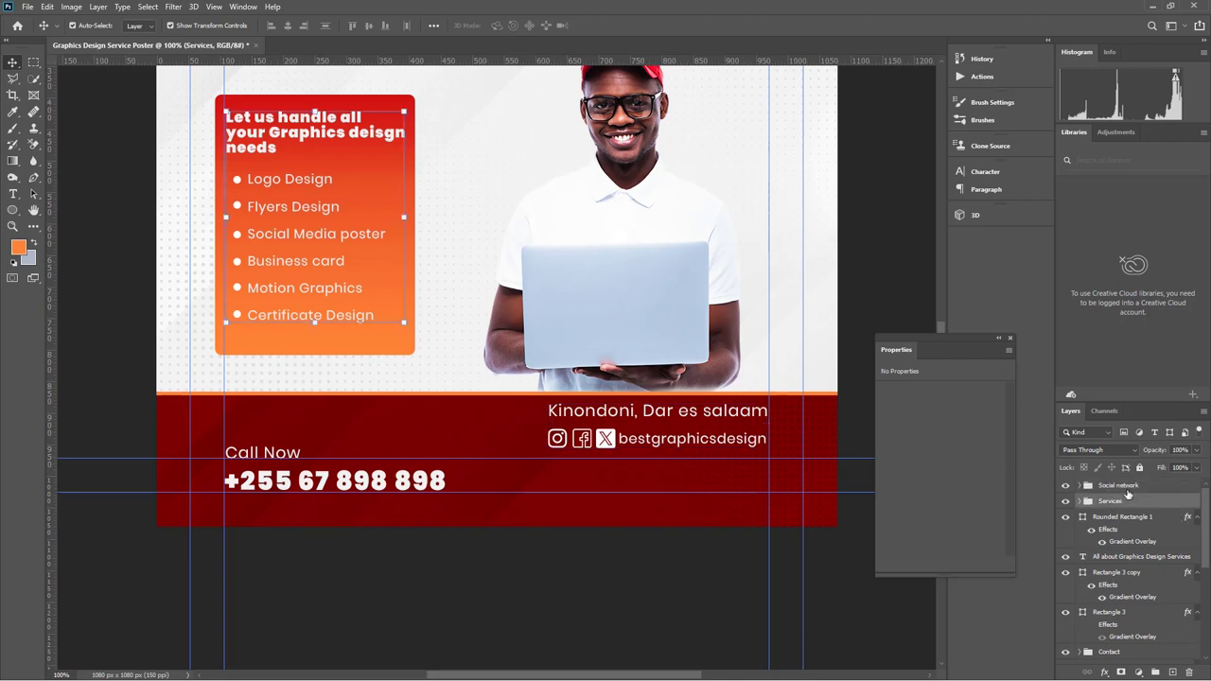
{"action": "key", "text": "Down"}
{"action": "key", "text": "Down"}
{"action": "key", "text": "Down"}
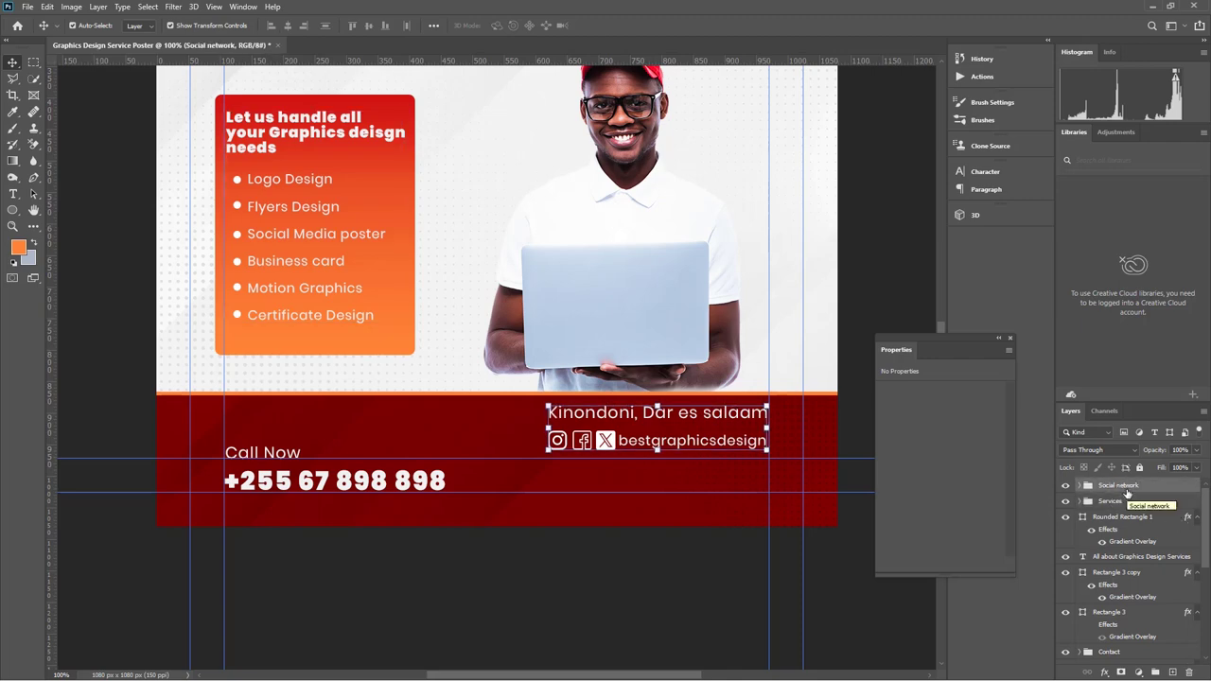
{"action": "key", "text": "Down"}
{"action": "key", "text": "Down"}
{"action": "key", "text": "Down"}
{"action": "key", "text": "Down"}
{"action": "key", "text": "Down"}
{"action": "key", "text": "Down"}
{"action": "key", "text": "Down"}
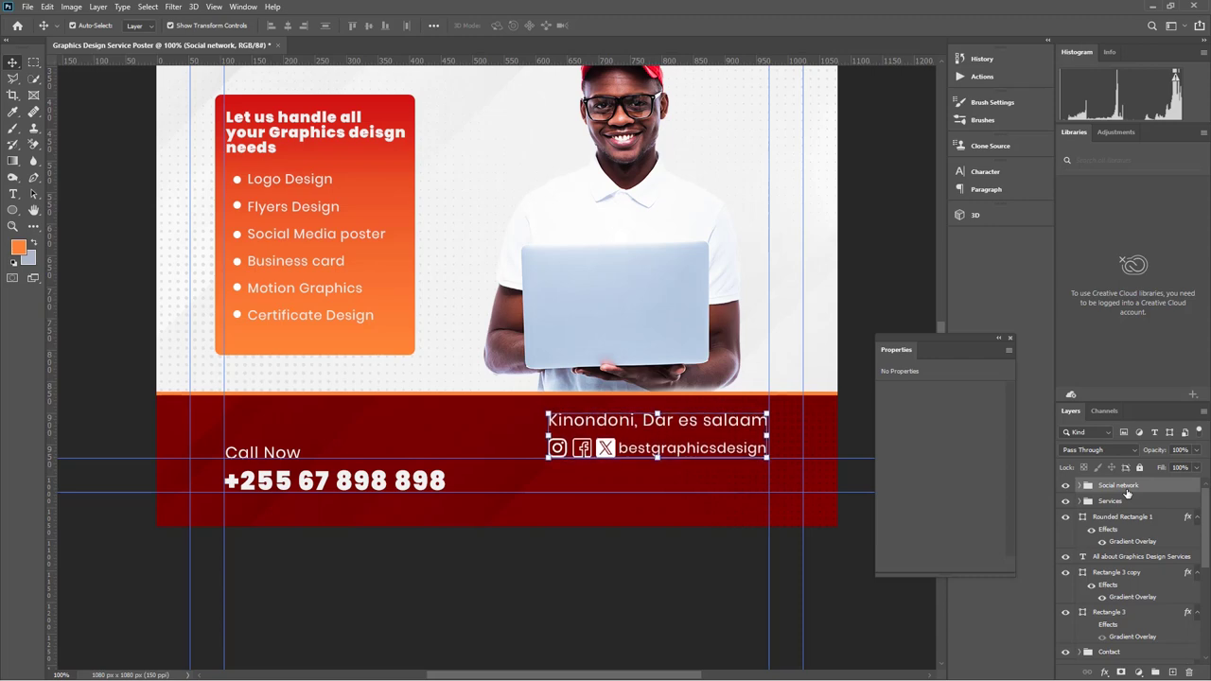
{"action": "key", "text": "Down"}
{"action": "key", "text": "Down"}
{"action": "key", "text": "Down"}
{"action": "key", "text": "Down"}
{"action": "key", "text": "Down"}
{"action": "key", "text": "Down"}
{"action": "key", "text": "Down"}
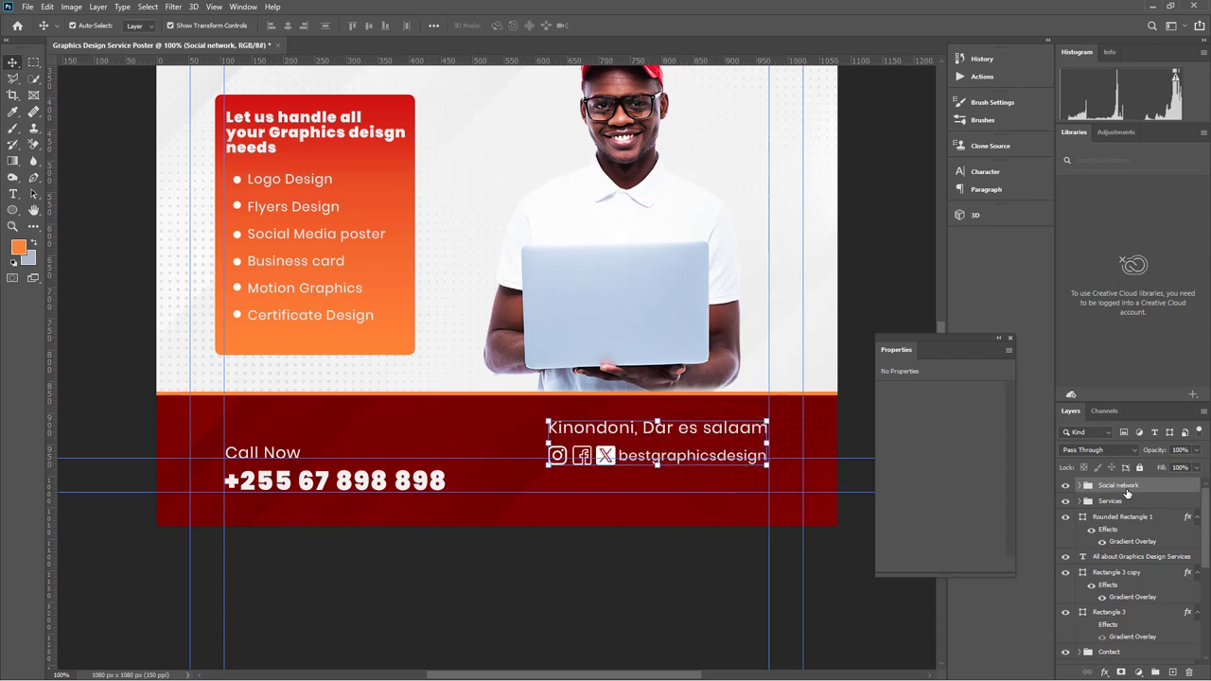
{"action": "key", "text": "Down"}
{"action": "key", "text": "Down"}
{"action": "key", "text": "Down"}
{"action": "key", "text": "Down"}
{"action": "key", "text": "Down"}
{"action": "key", "text": "Down"}
{"action": "key", "text": "Down"}
{"action": "key", "text": "Down"}
{"action": "key", "text": "Down"}
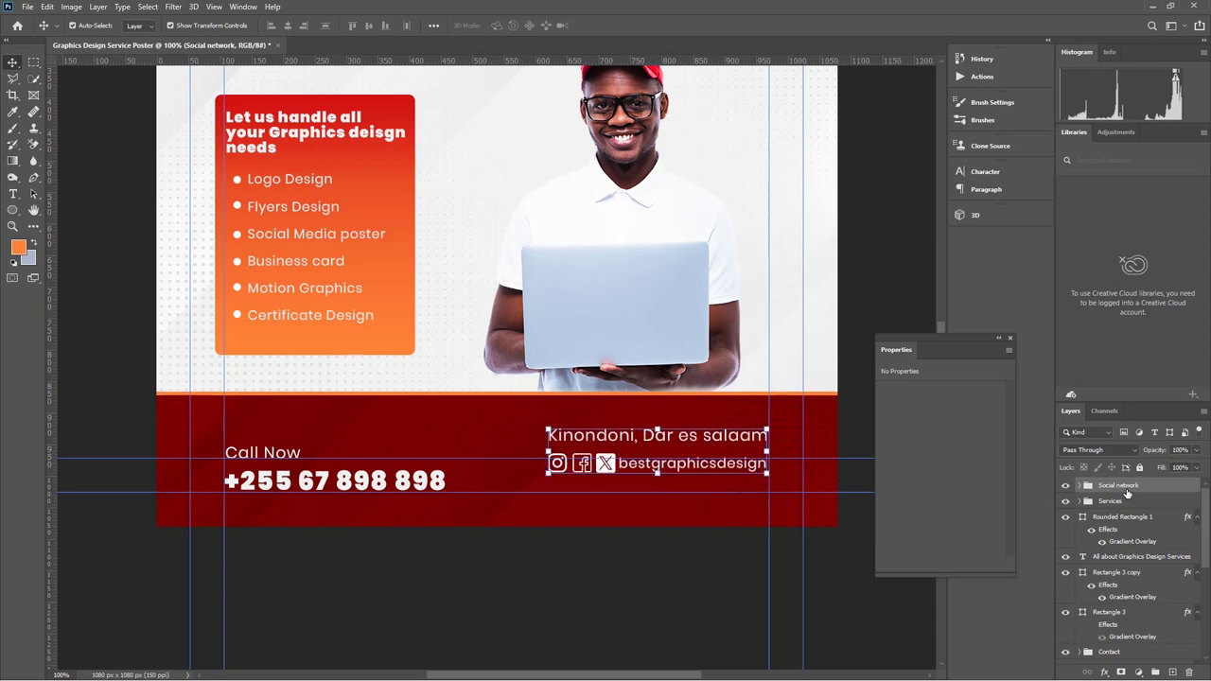
{"action": "key", "text": "Down"}
{"action": "key", "text": "Down"}
{"action": "key", "text": "Down"}
{"action": "key", "text": "Down"}
{"action": "key", "text": "Down"}
{"action": "key", "text": "Down"}
{"action": "key", "text": "Down"}
{"action": "key", "text": "Down"}
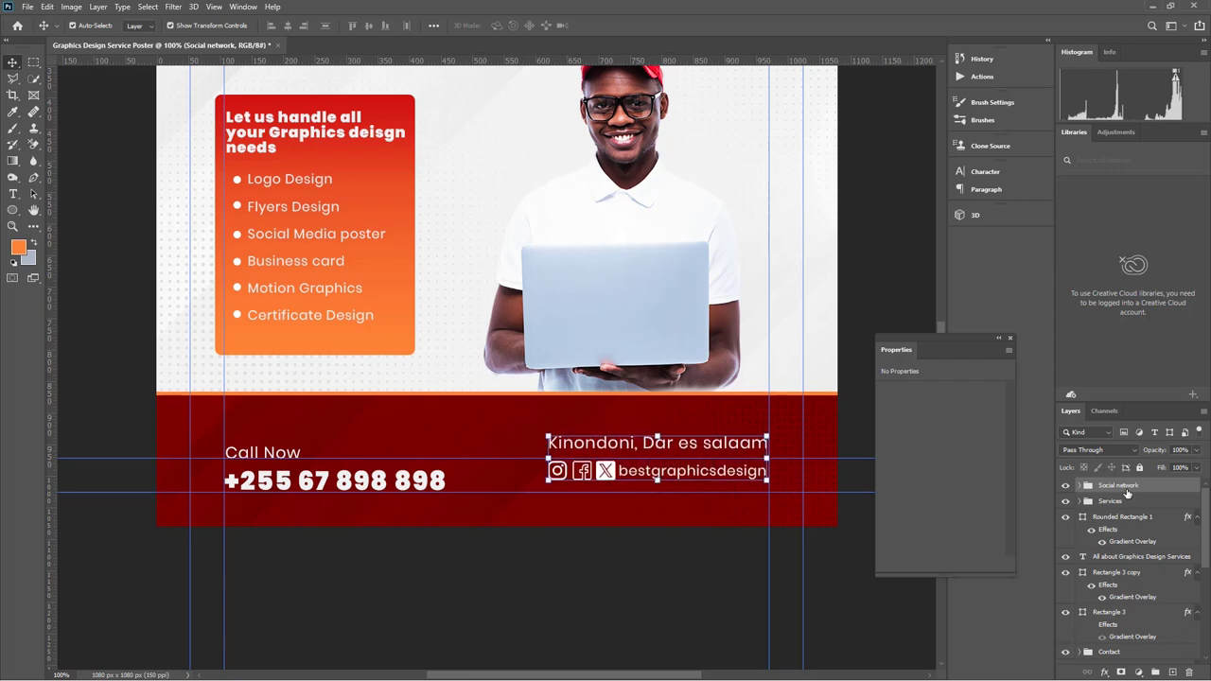
{"action": "key", "text": "Down"}
{"action": "key", "text": "Down"}
{"action": "key", "text": "Down"}
{"action": "key", "text": "Down"}
{"action": "key", "text": "Down"}
{"action": "key", "text": "Down"}
{"action": "key", "text": "Down"}
{"action": "key", "text": "Down"}
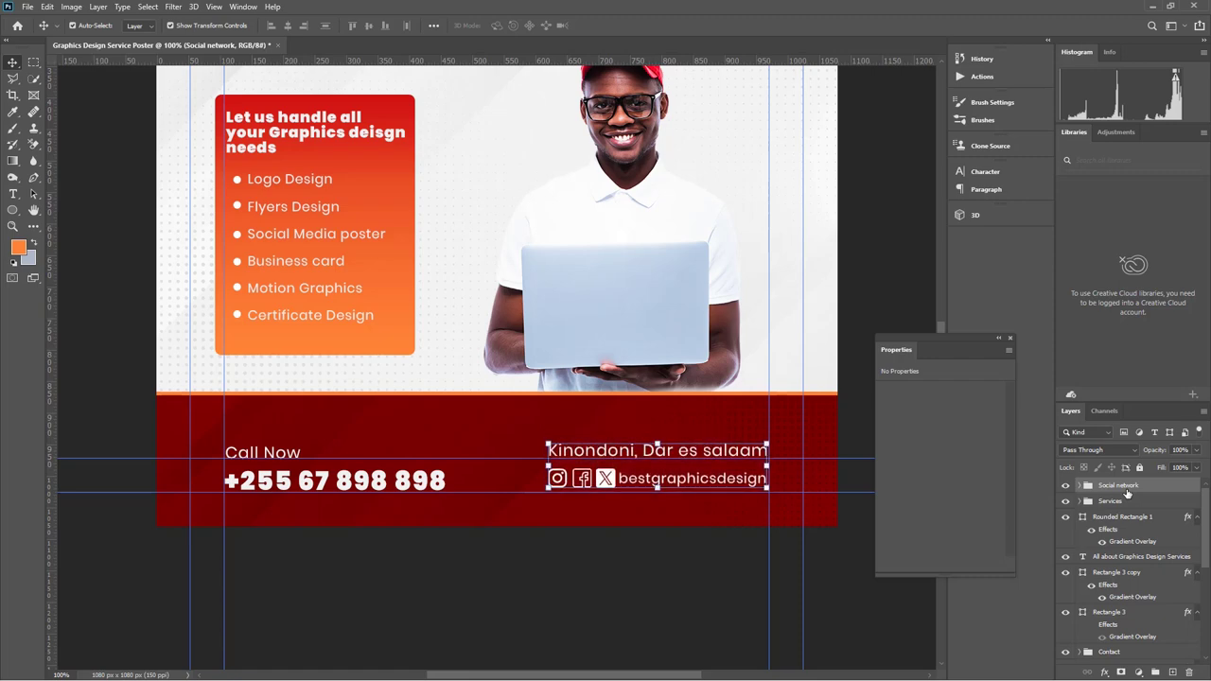
{"action": "key", "text": "Down"}
{"action": "key", "text": "Down"}
{"action": "key", "text": "Down"}
{"action": "key", "text": "Down"}
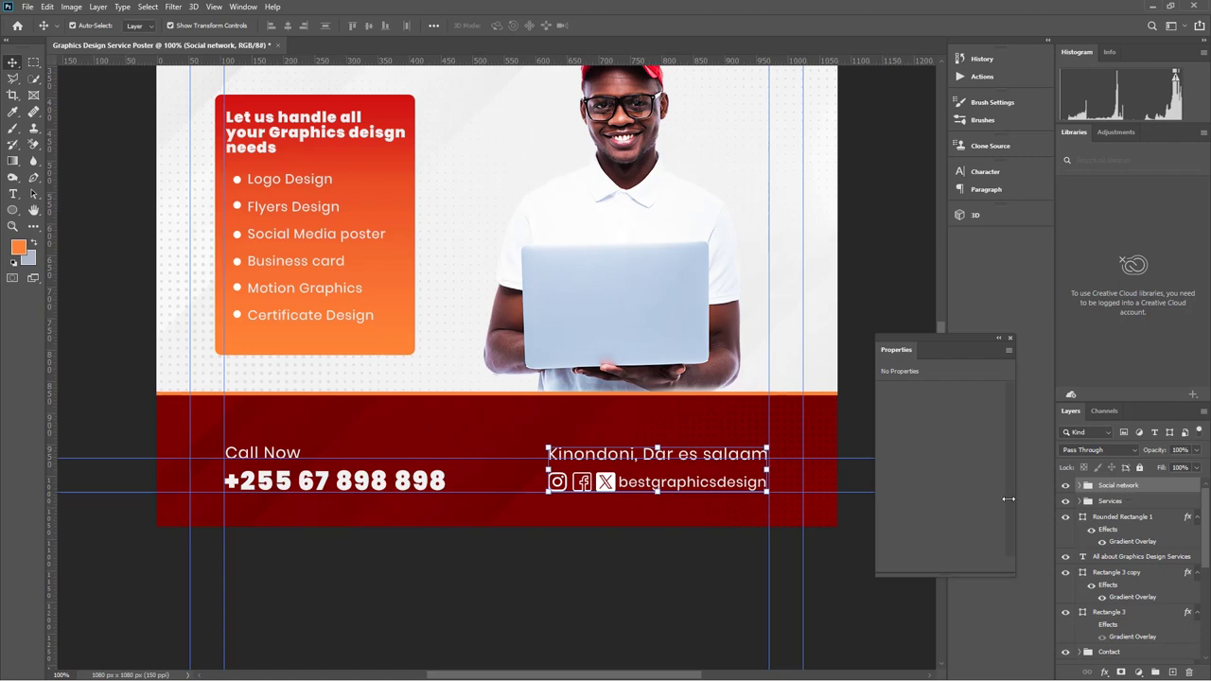
{"action": "left_click", "coordinate": [643, 598]}
Round all four corners of the services box to about 41 px.
{"action": "scroll", "coordinate": [643, 575], "scroll_direction": "up", "scroll_amount": 2}
{"action": "scroll", "coordinate": [643, 574], "scroll_direction": "up", "scroll_amount": 2}
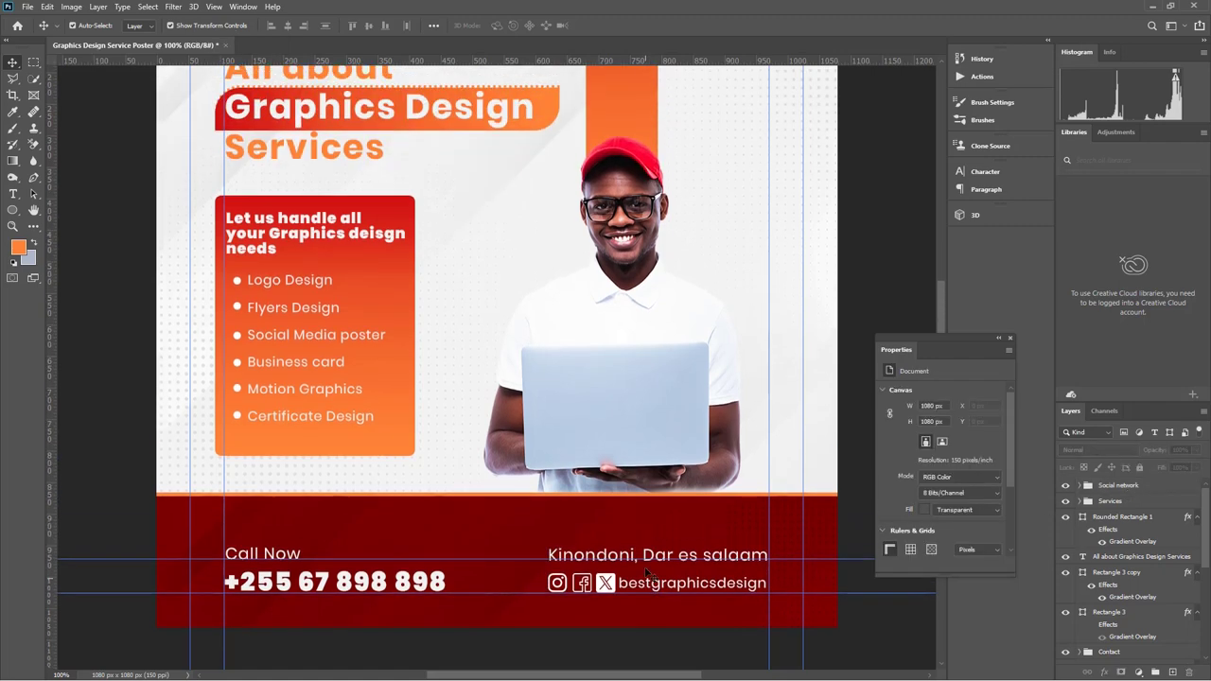
{"action": "left_click", "coordinate": [392, 315]}
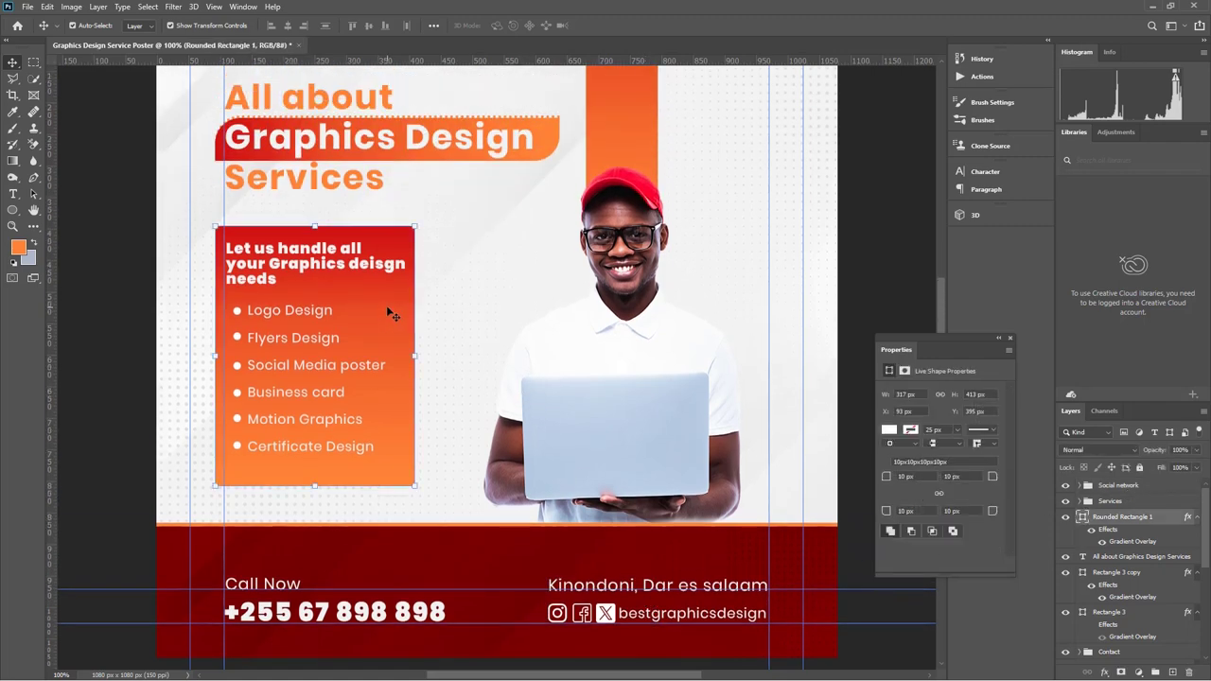
{"action": "left_click", "coordinate": [939, 494]}
{"action": "left_click_drag", "start_coordinate": [887, 477], "coordinate": [910, 478]}
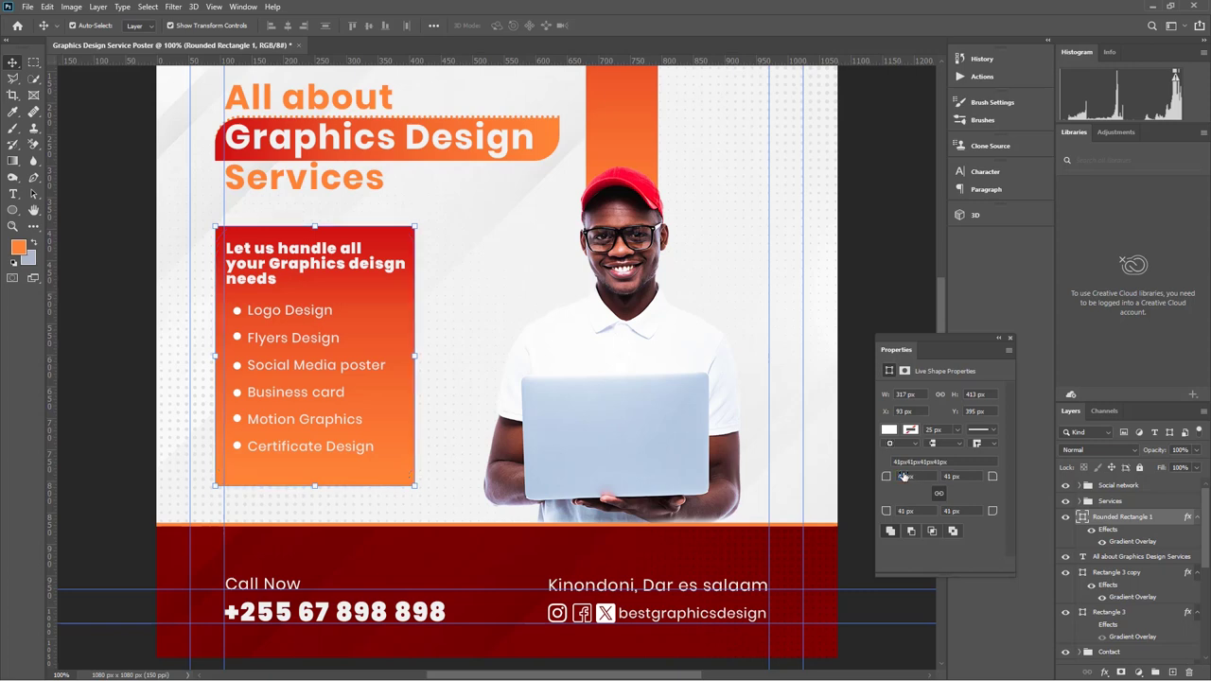
{"action": "left_click", "coordinate": [873, 245]}
{"action": "left_click", "coordinate": [401, 319]}
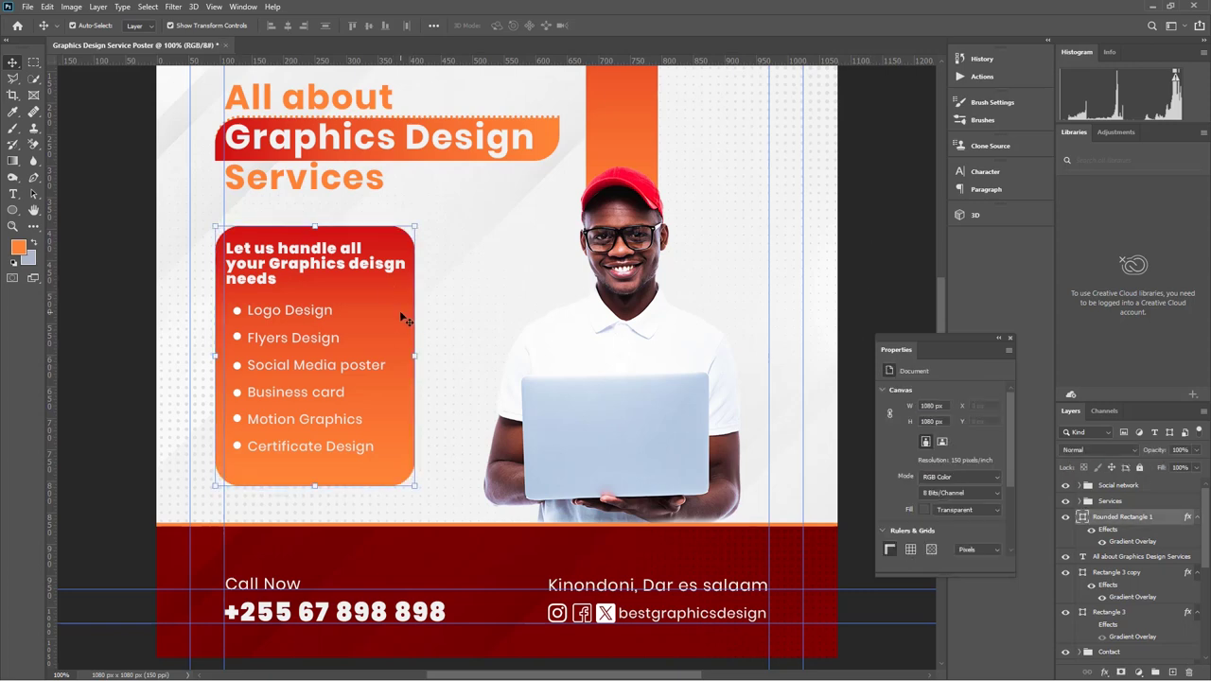
Set the services box Gradient Overlay angle to -90° so it runs orange to red.
{"action": "double_click", "coordinate": [1128, 541]}
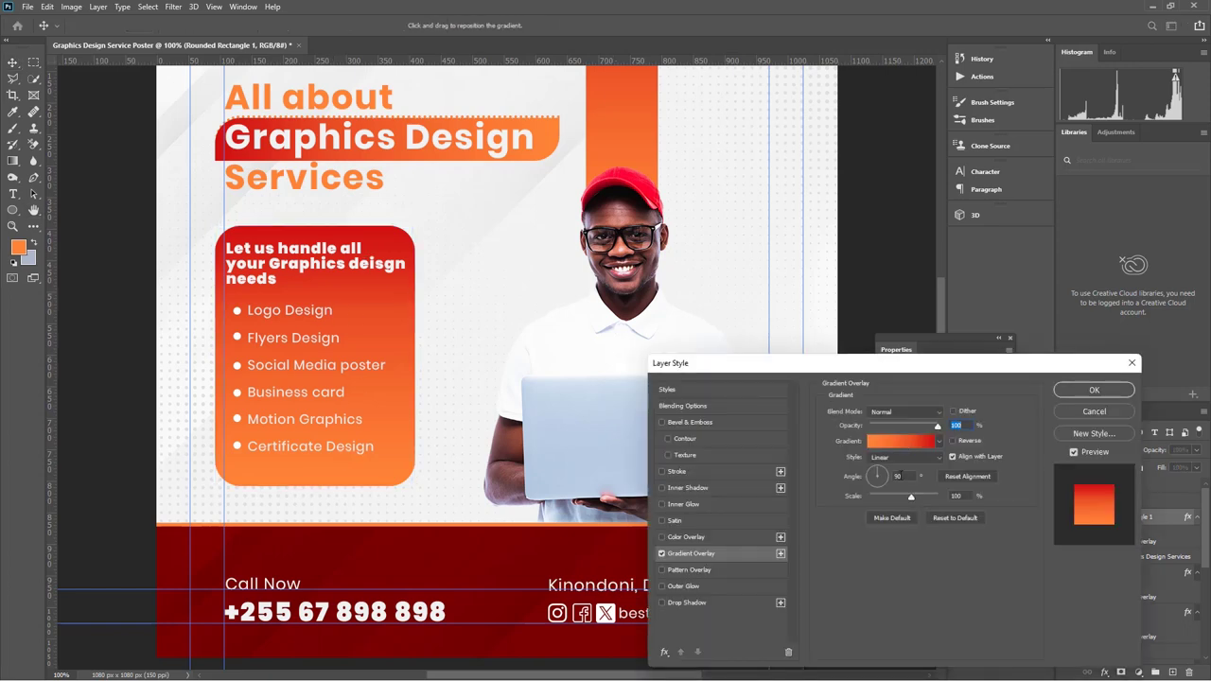
{"action": "type", "text": "-90"}
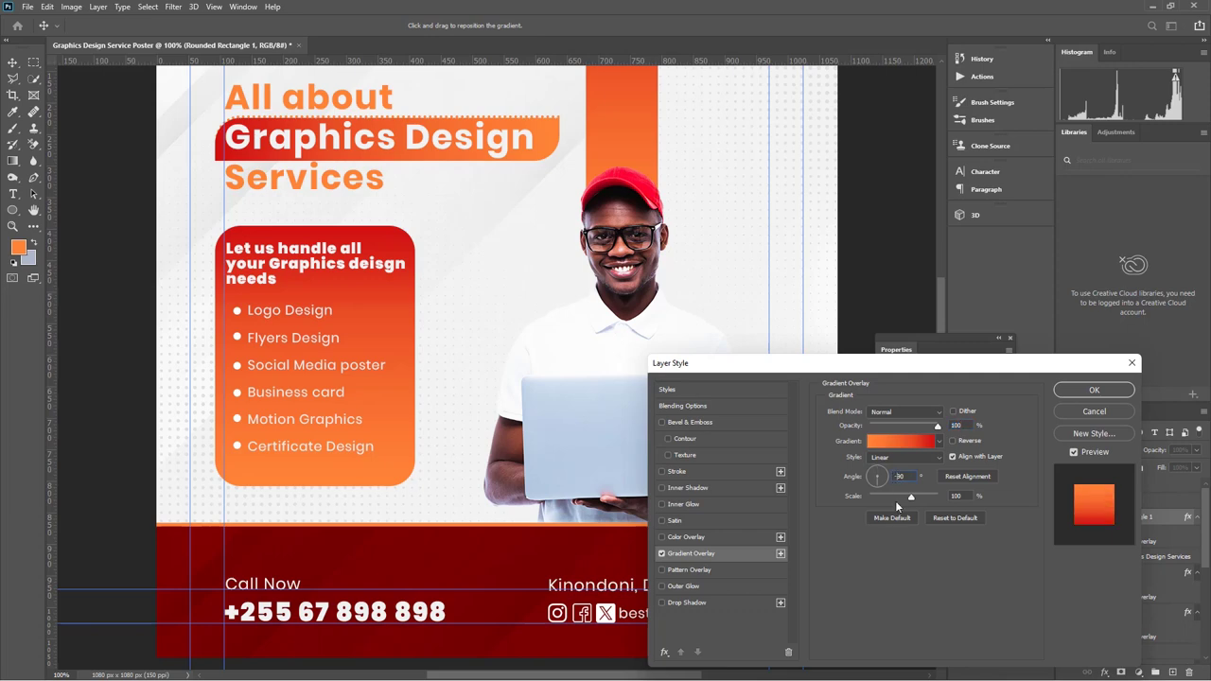
{"action": "left_click", "coordinate": [1094, 390]}
{"action": "key", "text": "ctrl+minus"}
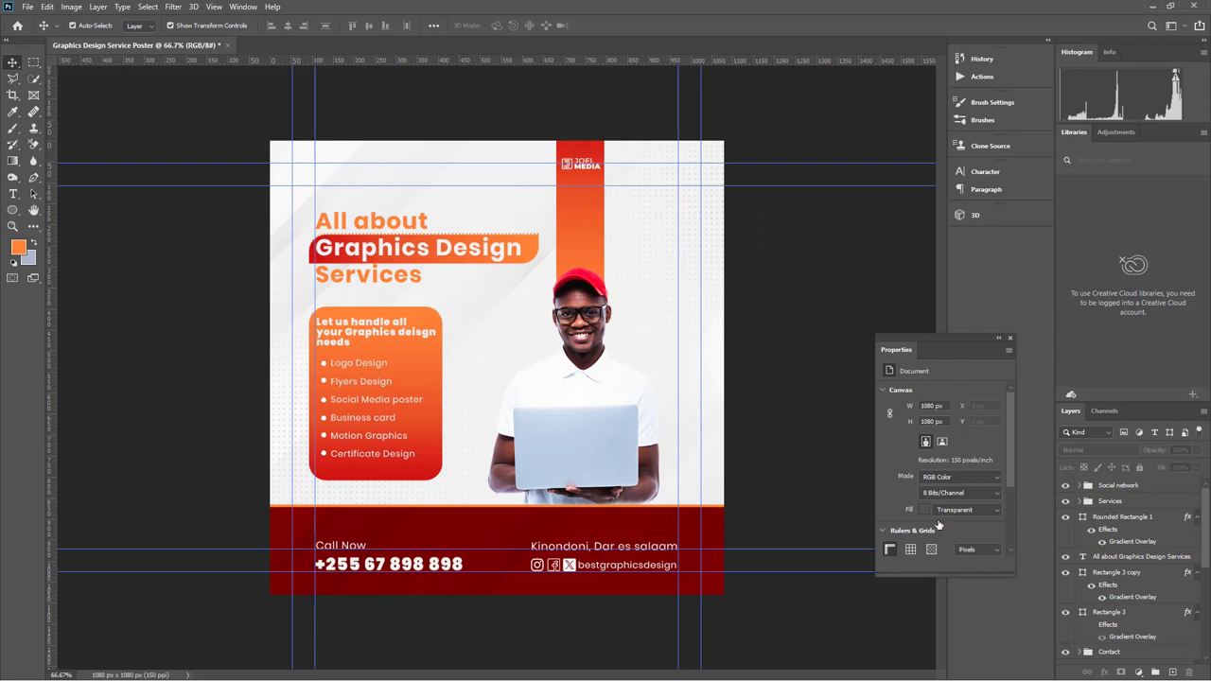
Select the All about Graphics Design Services headline with Rectangle 3 copy and Rectangle 3.
{"action": "left_click", "coordinate": [1121, 520]}
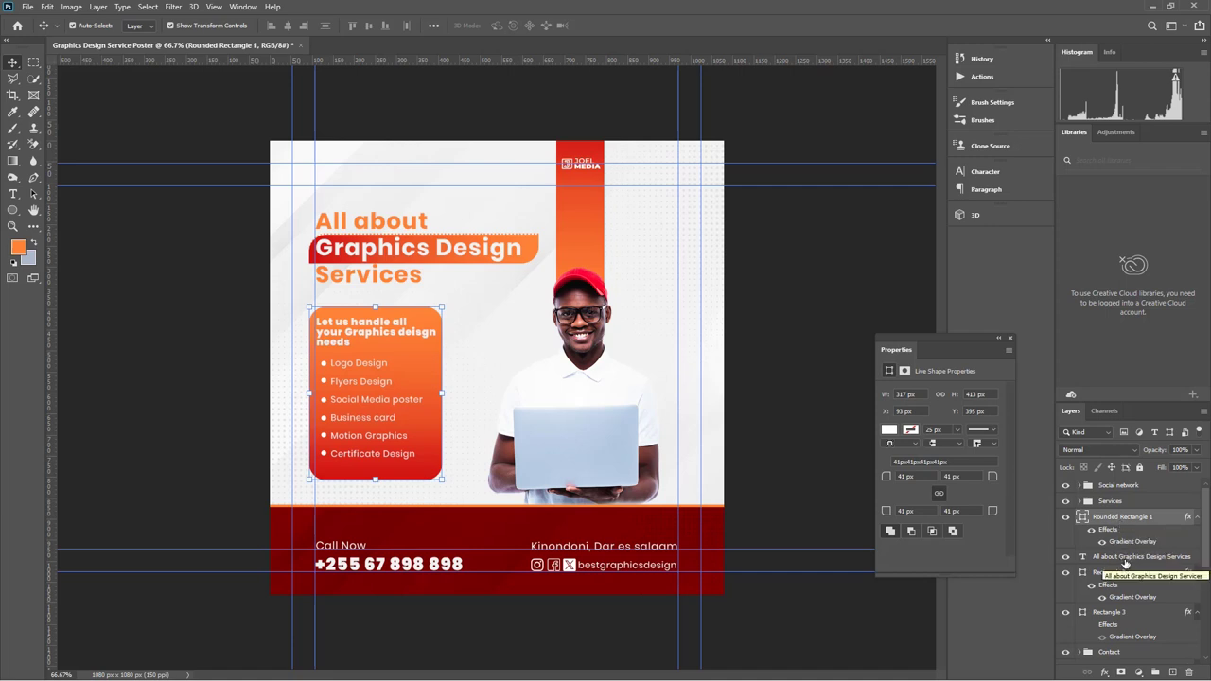
{"action": "left_click", "coordinate": [1066, 518]}
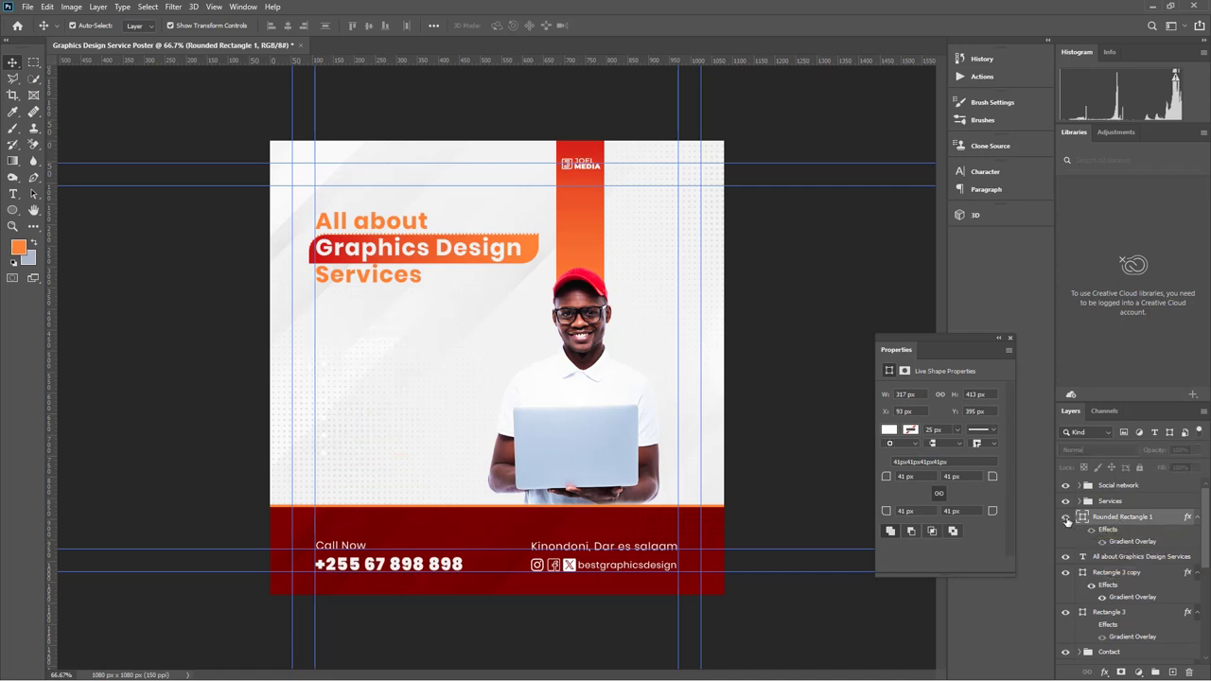
{"action": "left_click", "coordinate": [1066, 517]}
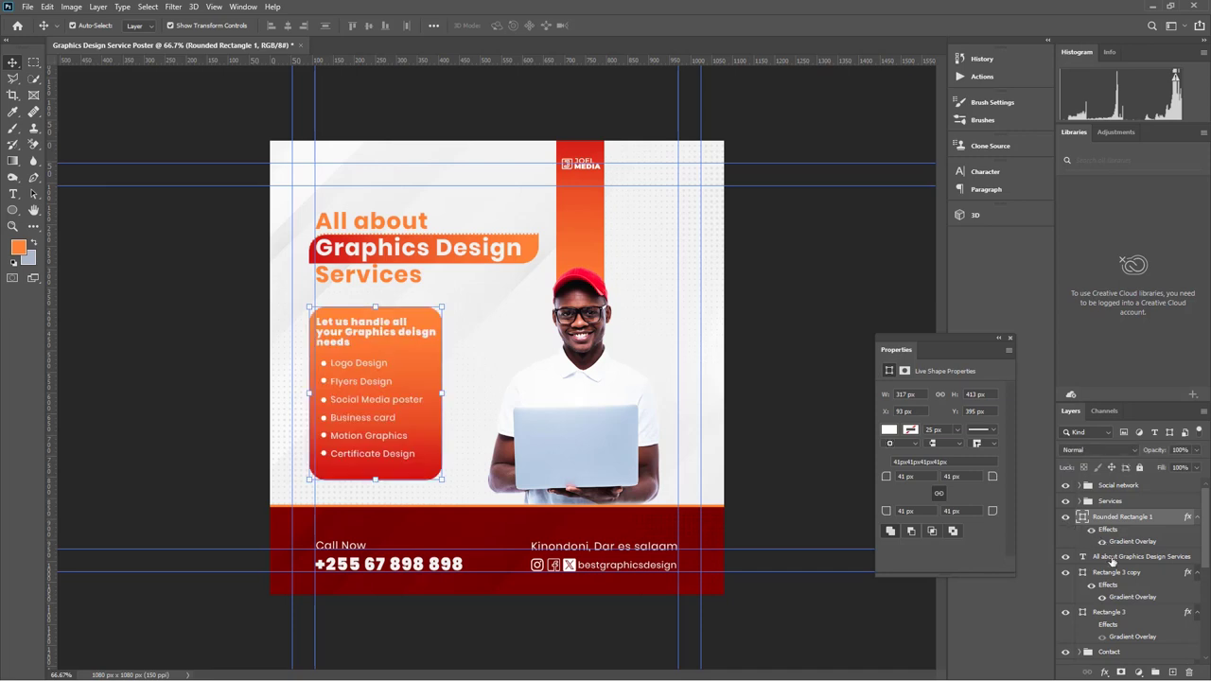
{"action": "left_click", "coordinate": [1113, 561]}
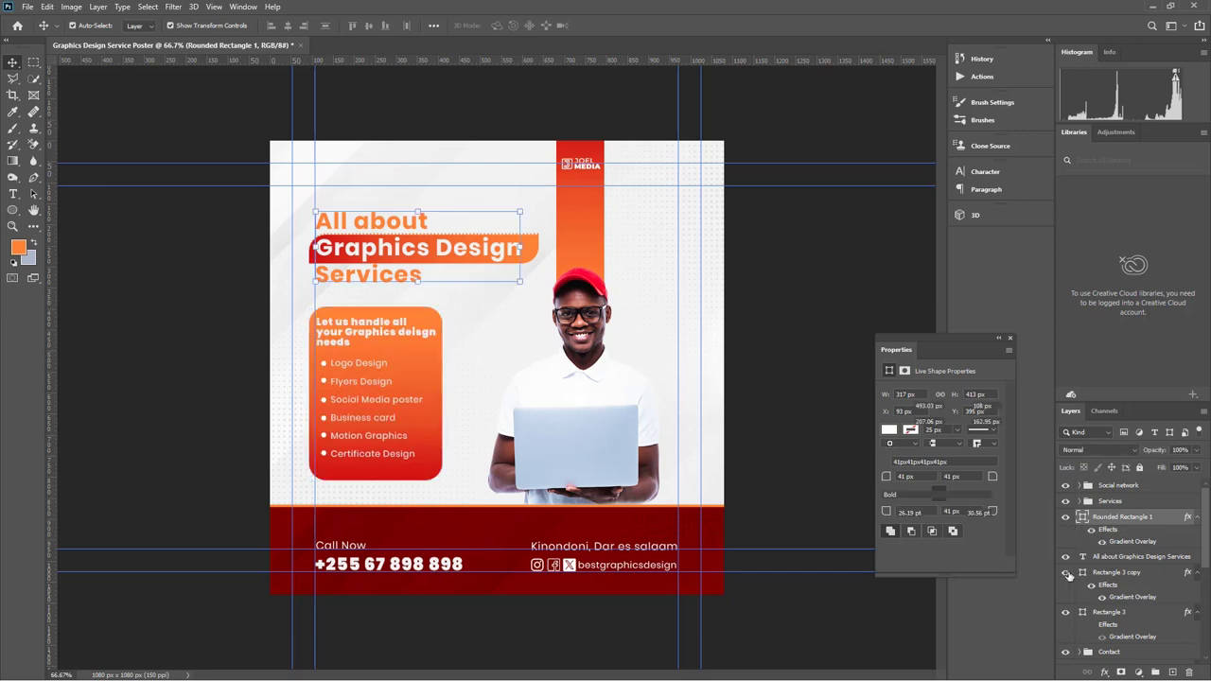
{"action": "left_click", "coordinate": [1066, 573]}
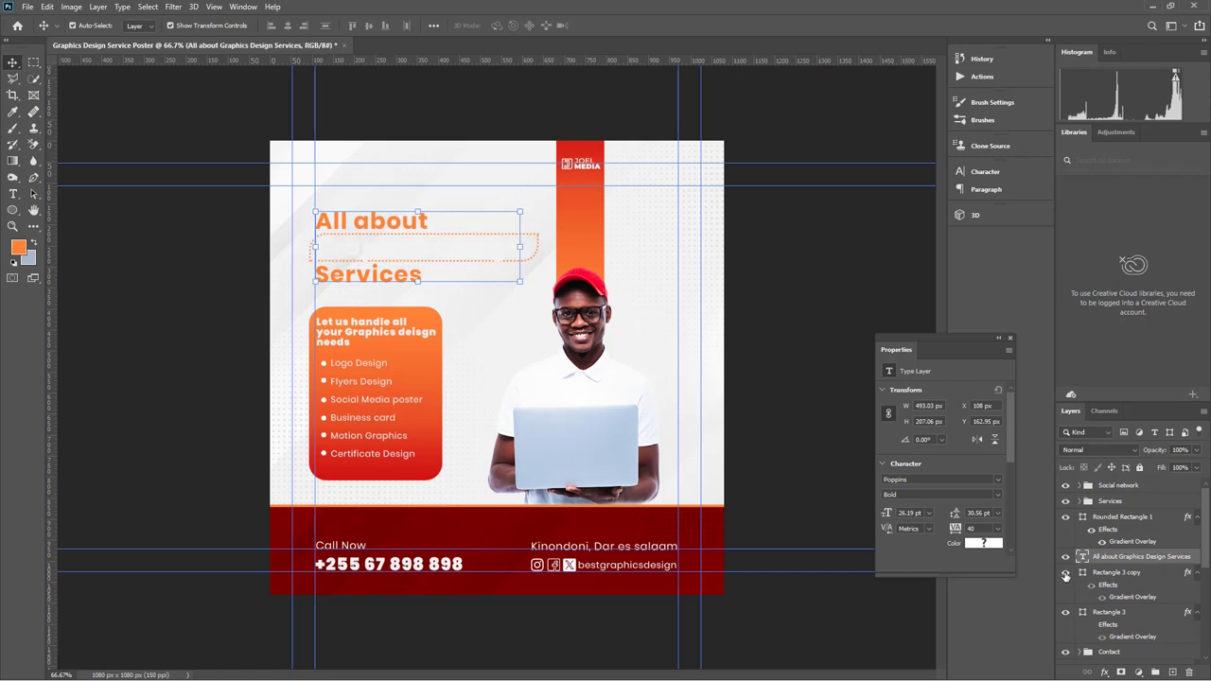
{"action": "left_click", "coordinate": [1066, 573]}
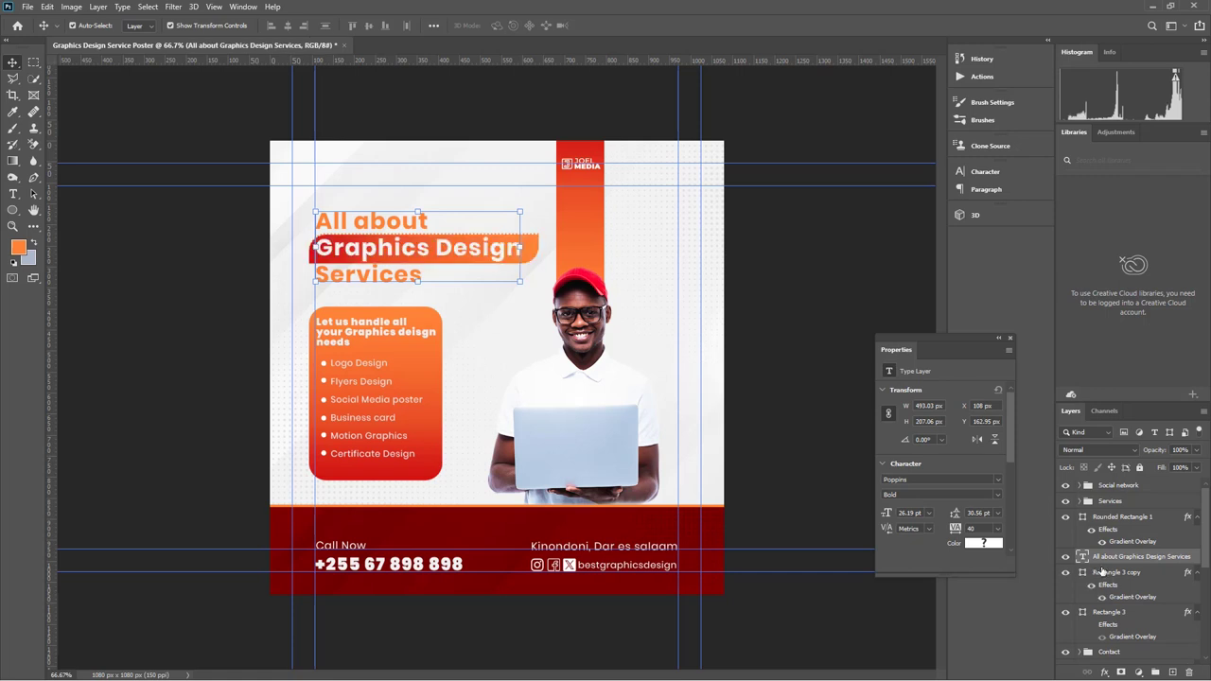
{"action": "left_click", "coordinate": [1112, 613], "text": "ctrl"}
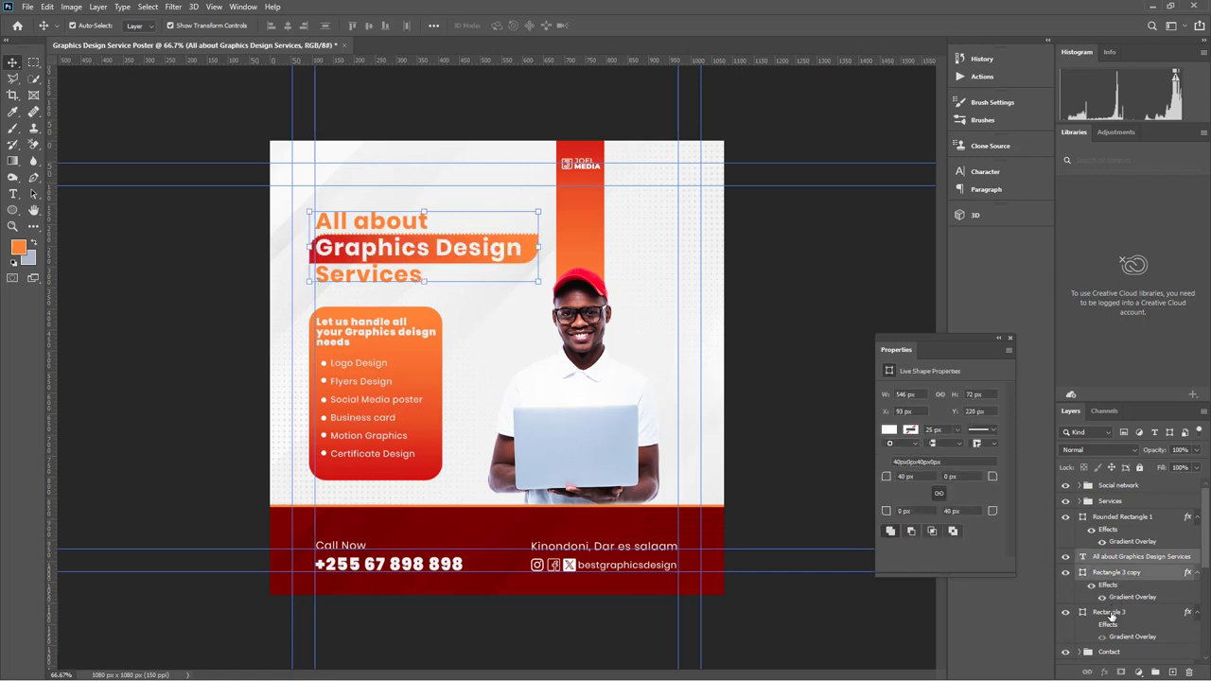
{"action": "left_click", "coordinate": [1111, 613], "text": "ctrl"}
Group the headline layers and name the group Main Texts.
{"action": "key", "text": "ctrl+g"}
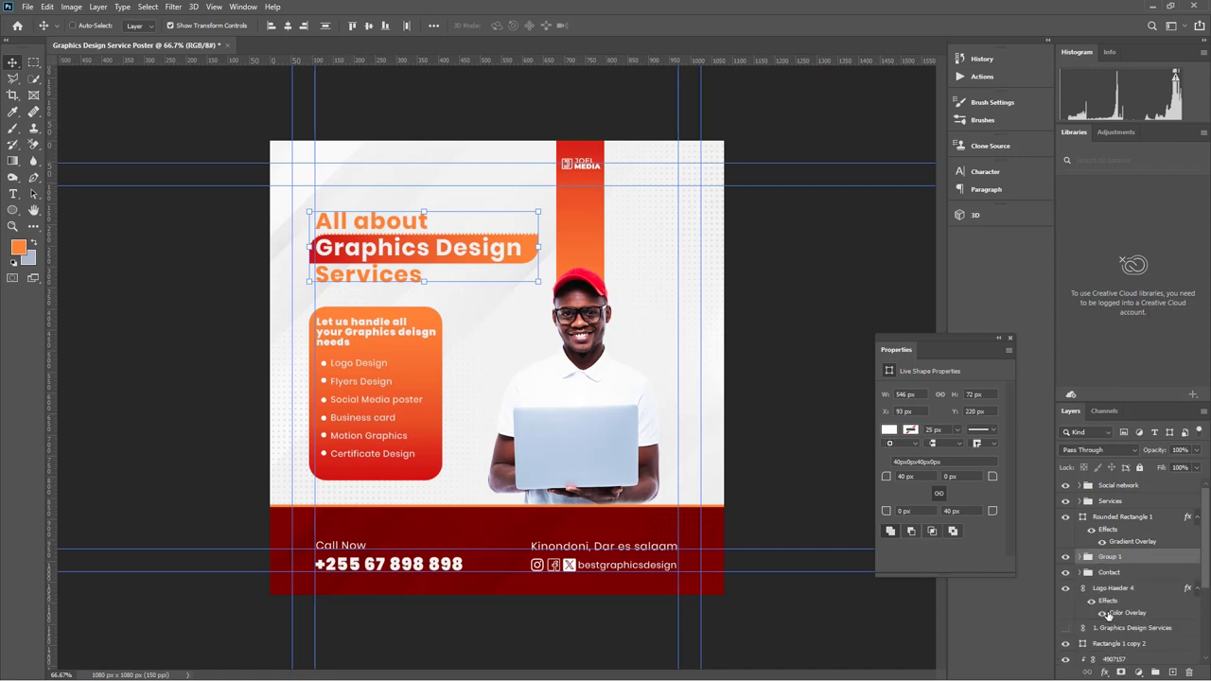
{"action": "left_click", "coordinate": [1066, 557]}
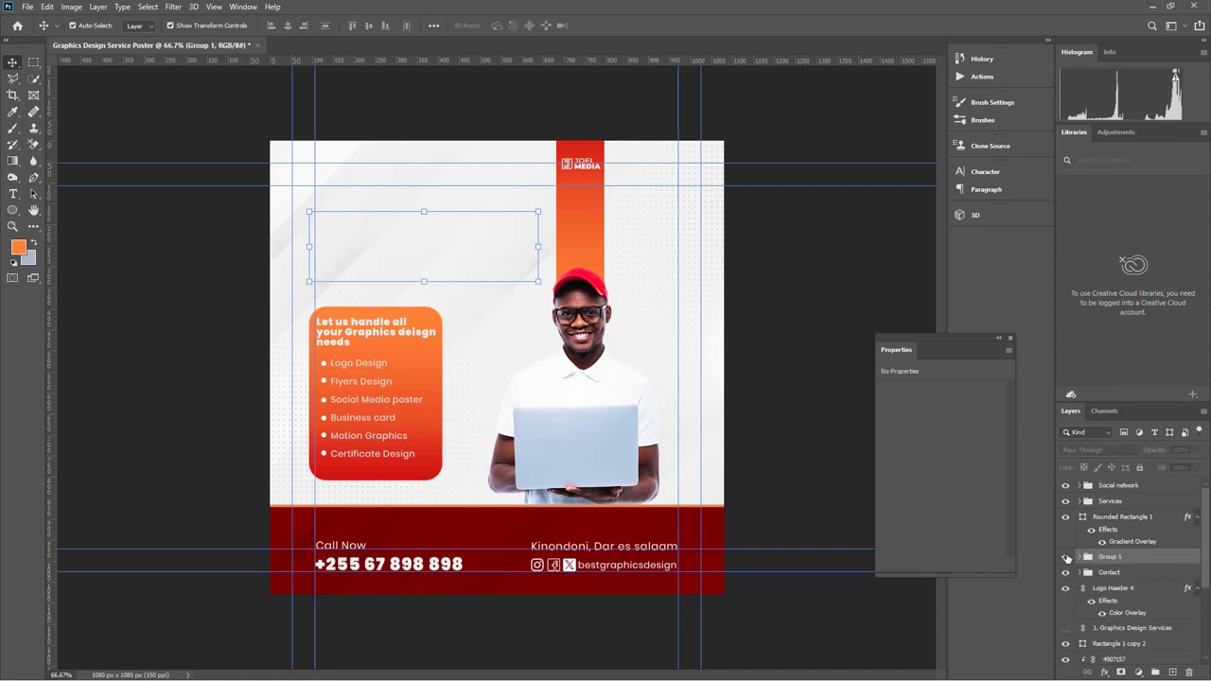
{"action": "double_click", "coordinate": [1110, 557]}
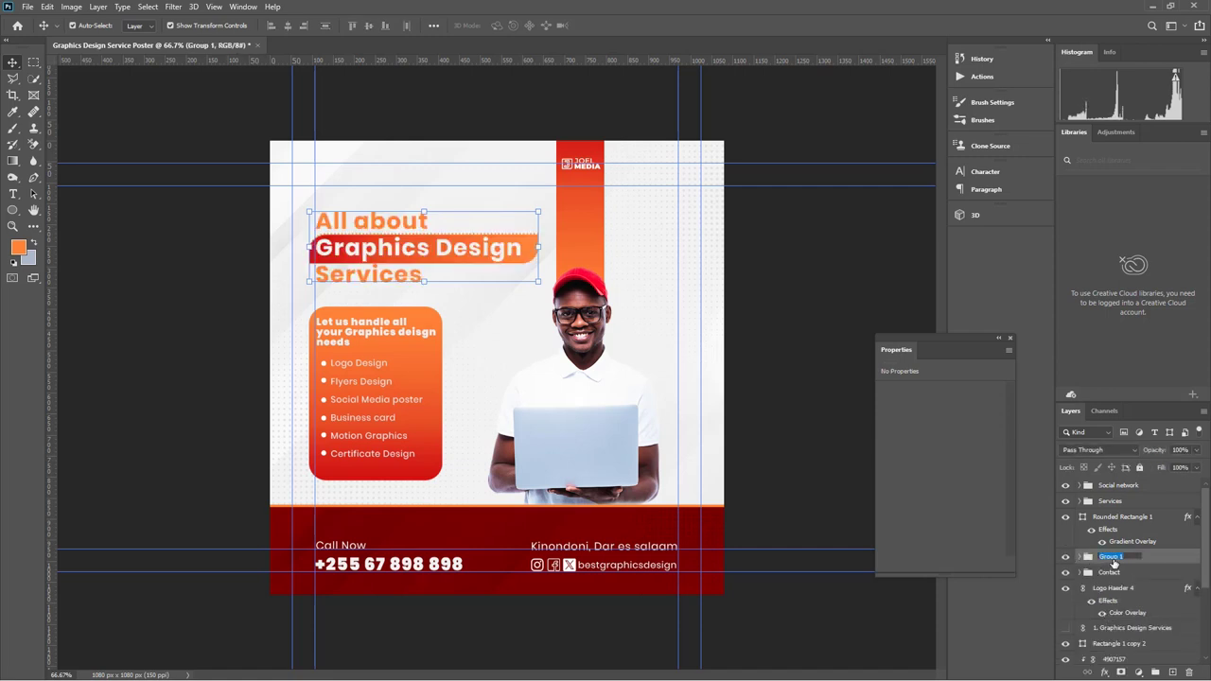
{"action": "type", "text": "Mi"}
{"action": "left_click", "coordinate": [1109, 575]}
Rename Logo Haeder 4 to Logo and delete the 1. Graphics Design Services layer.
{"action": "double_click", "coordinate": [1113, 589]}
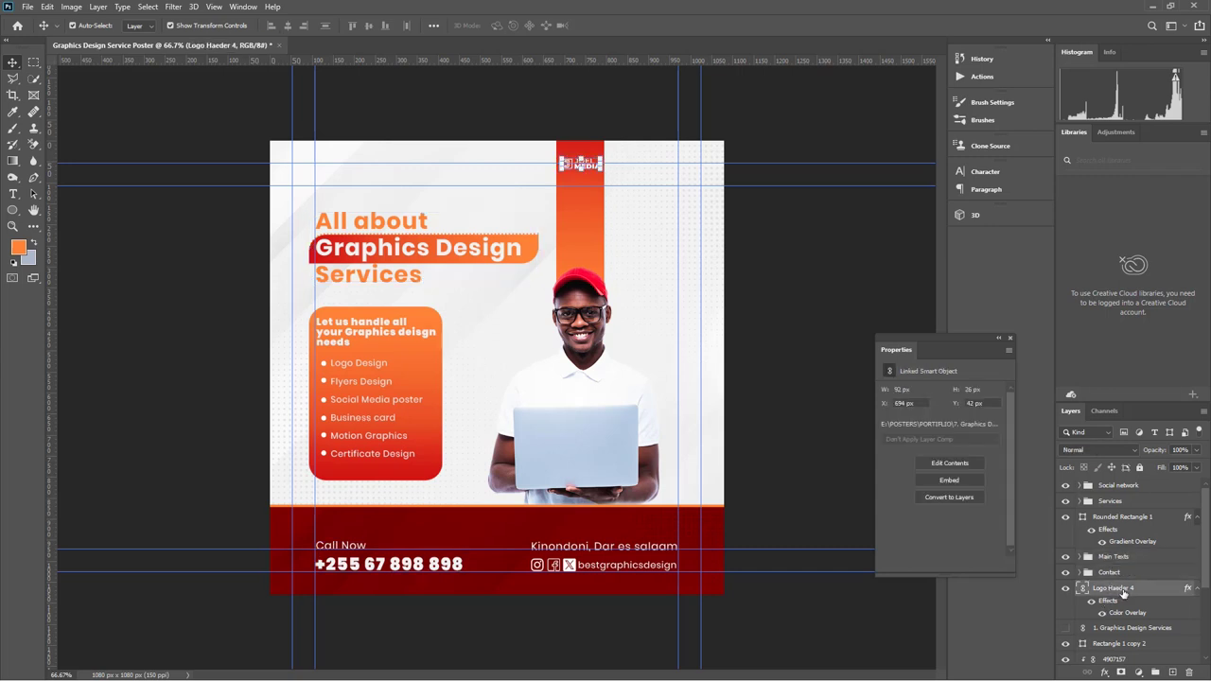
{"action": "type", "text": "Logo"}
{"action": "left_click", "coordinate": [1138, 622]}
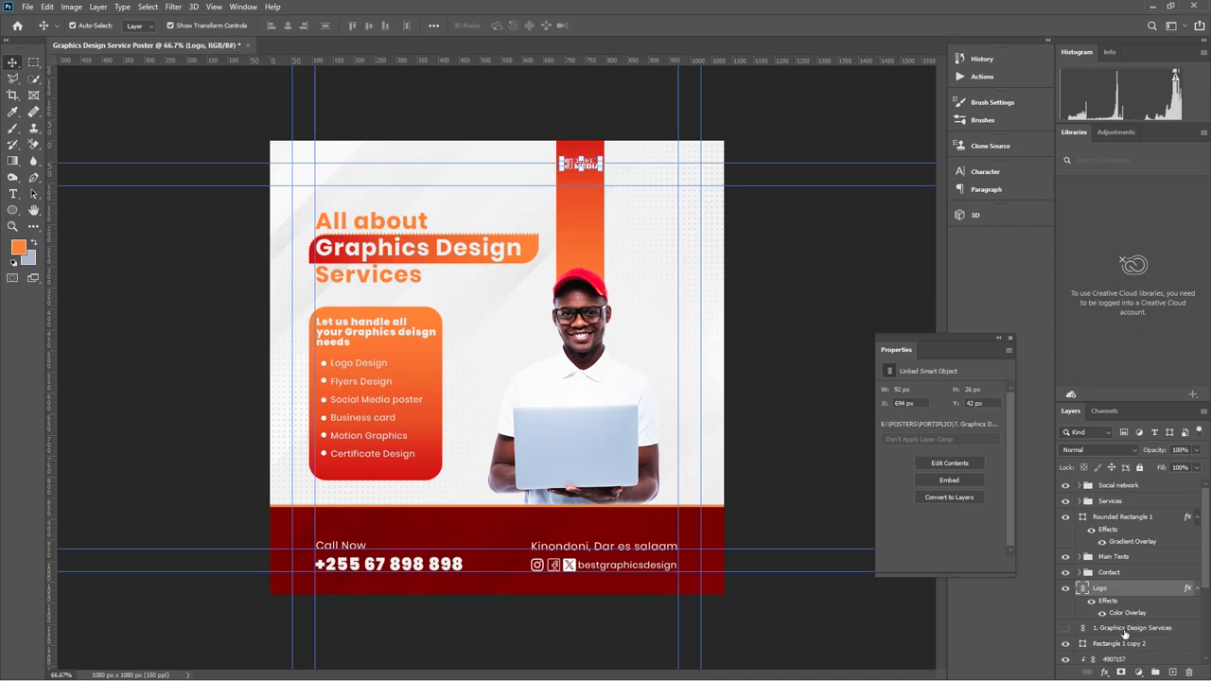
{"action": "left_click", "coordinate": [1127, 629]}
{"action": "key", "text": "Delete"}
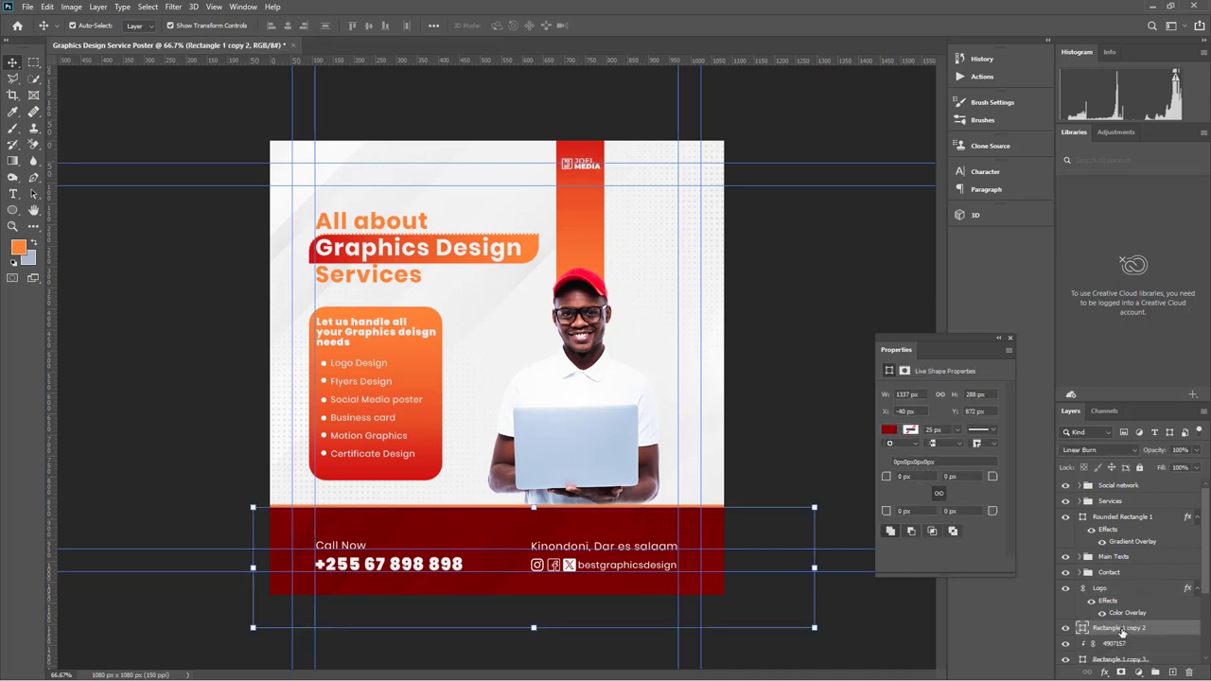
Group the footer rectangles Rectangle 1 through Rectangle 1 copy 2 into a group named Footer.
{"action": "scroll", "coordinate": [1119, 627], "scroll_direction": "down", "scroll_amount": 2}
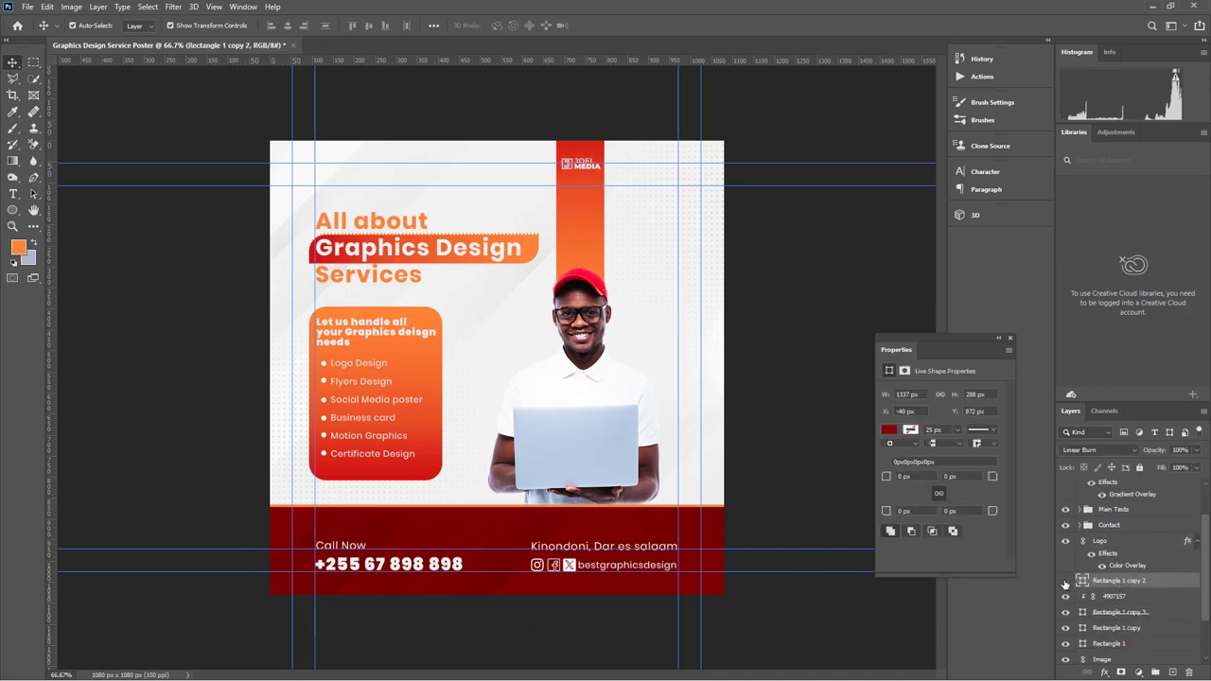
{"action": "left_click", "coordinate": [1065, 580]}
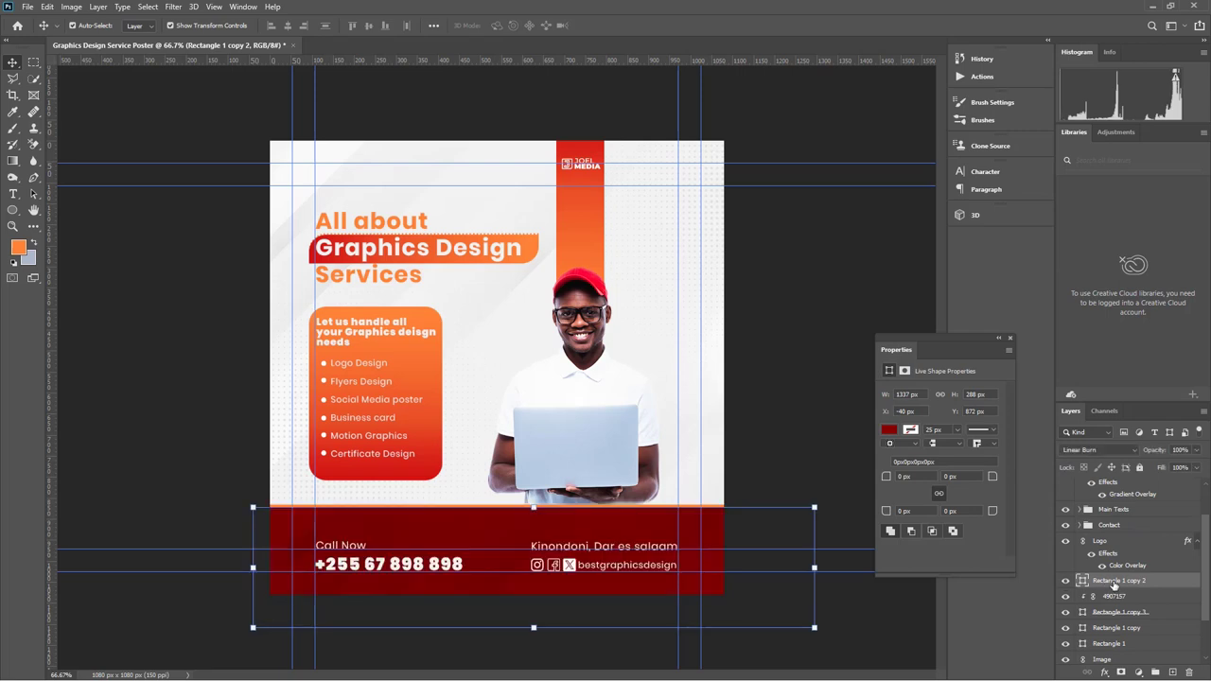
{"action": "scroll", "coordinate": [1116, 587], "scroll_direction": "down", "scroll_amount": 2}
{"action": "scroll", "coordinate": [1121, 588], "scroll_direction": "down", "scroll_amount": 1}
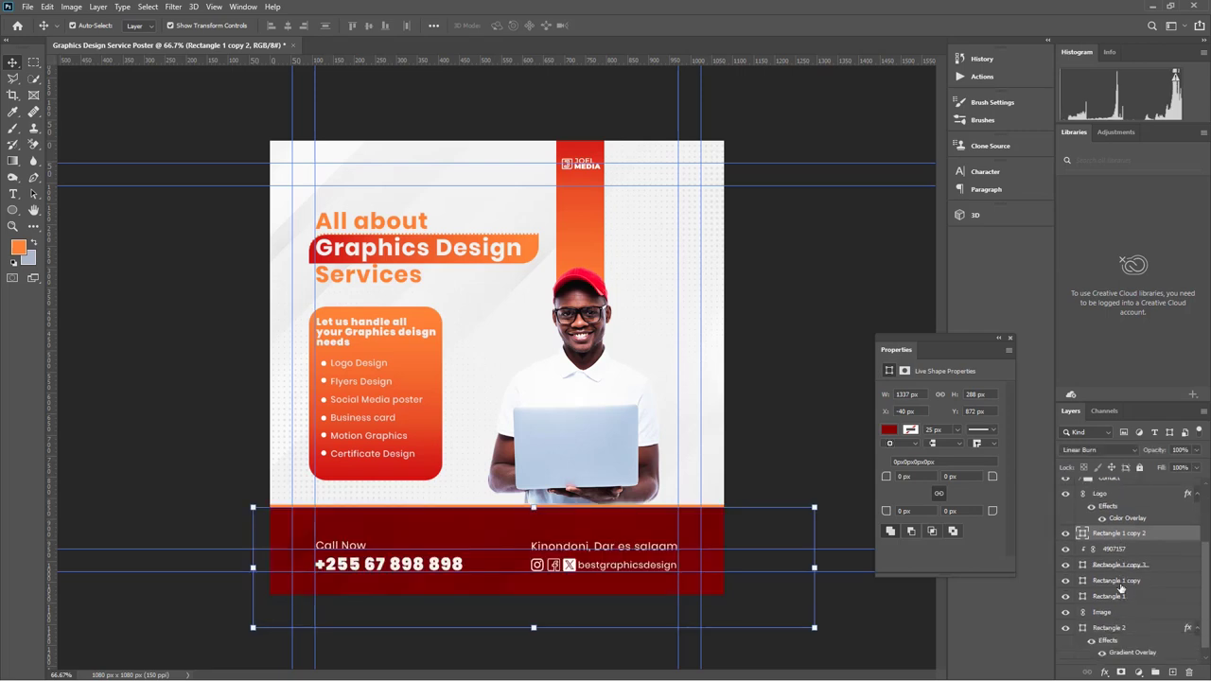
{"action": "scroll", "coordinate": [1123, 628], "scroll_direction": "down", "scroll_amount": 1}
{"action": "left_click", "coordinate": [1108, 616], "text": "shift"}
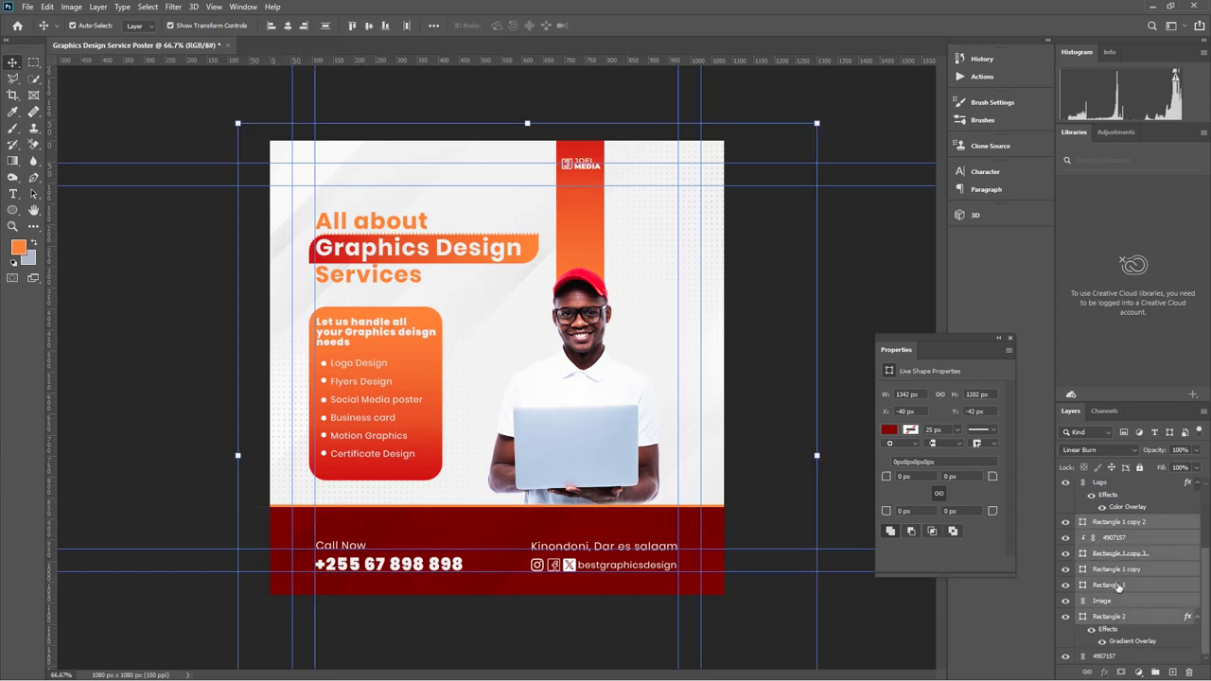
{"action": "left_click", "coordinate": [1116, 585]}
{"action": "left_click", "coordinate": [1066, 585]}
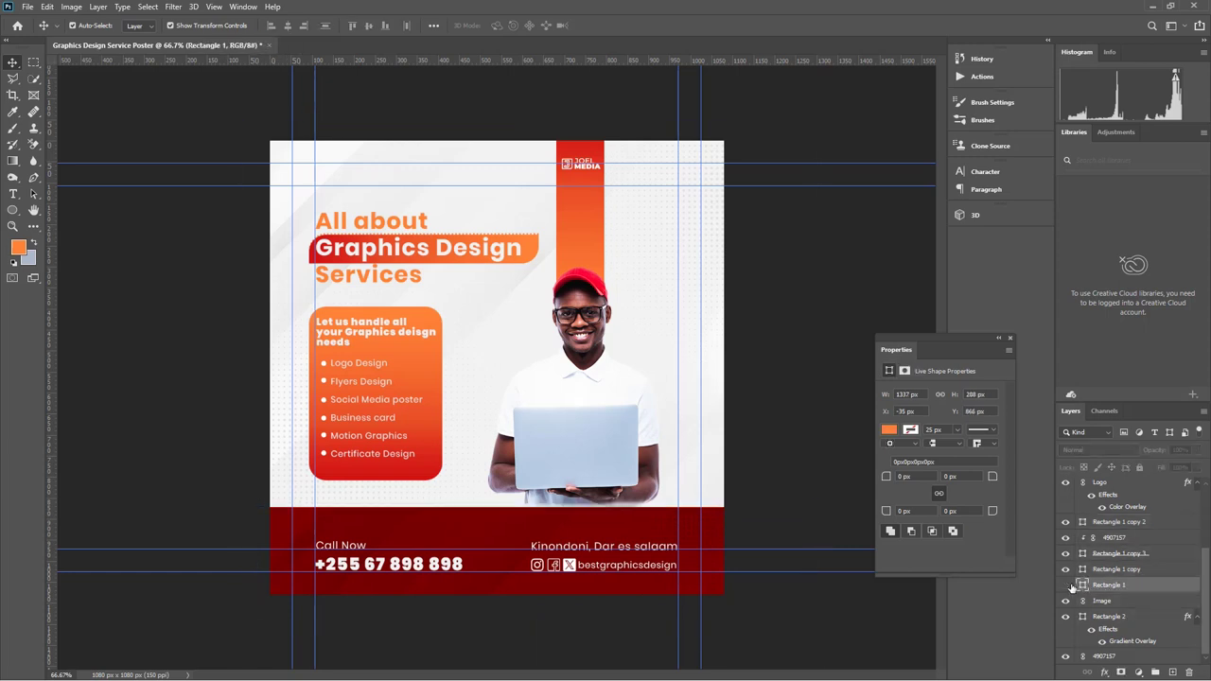
{"action": "left_click", "coordinate": [1066, 586]}
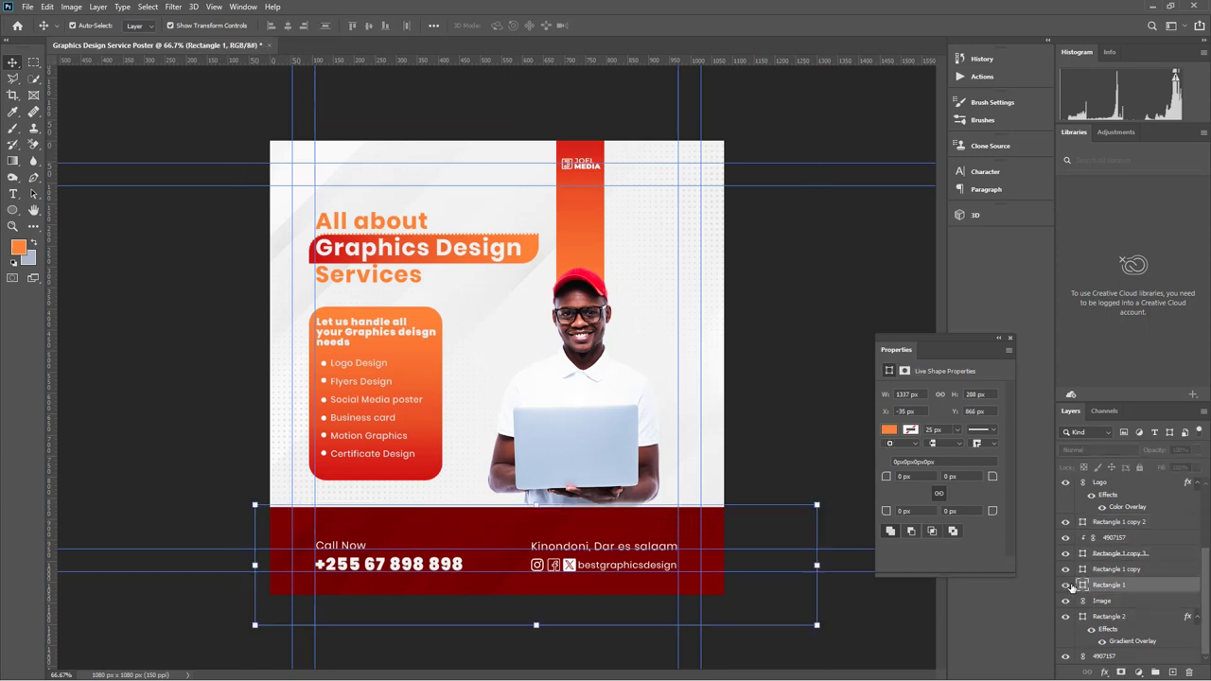
{"action": "left_click", "coordinate": [1123, 522], "text": "shift"}
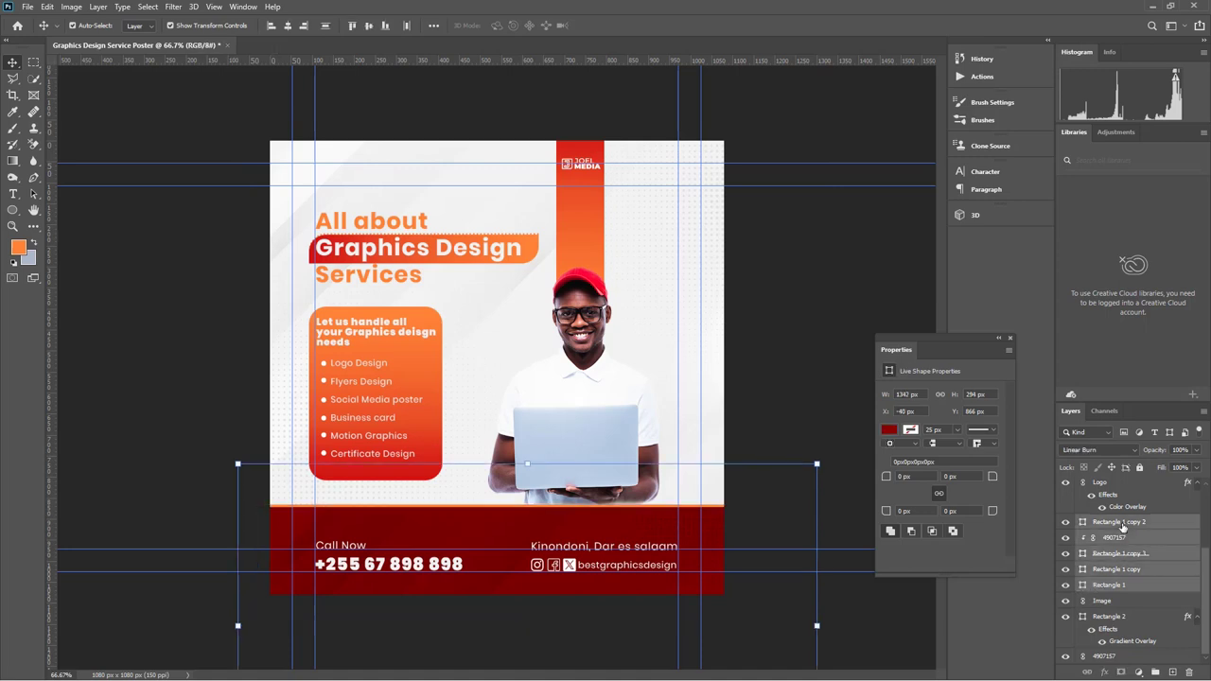
{"action": "key", "text": "ctrl+g"}
{"action": "double_click", "coordinate": [1112, 585]}
{"action": "type", "text": "Footer"}
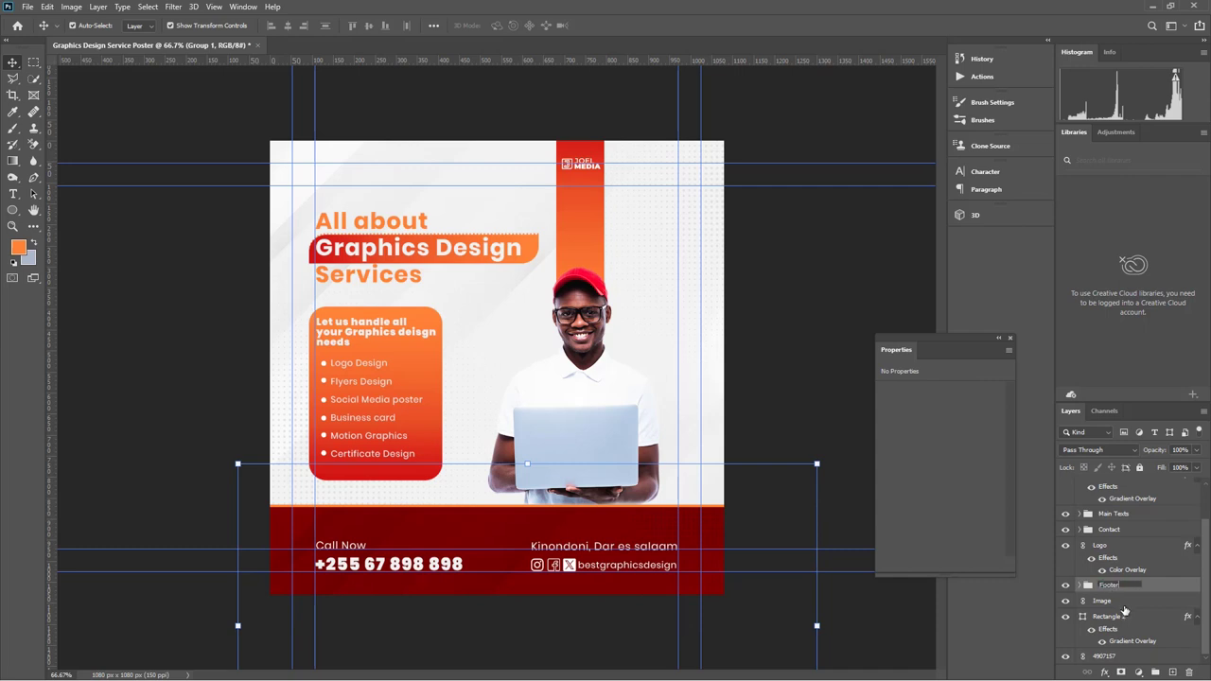
{"action": "key", "text": "Return"}
Group the man's photo with its orange backing strip and name the group Image.
{"action": "left_click", "coordinate": [1124, 603]}
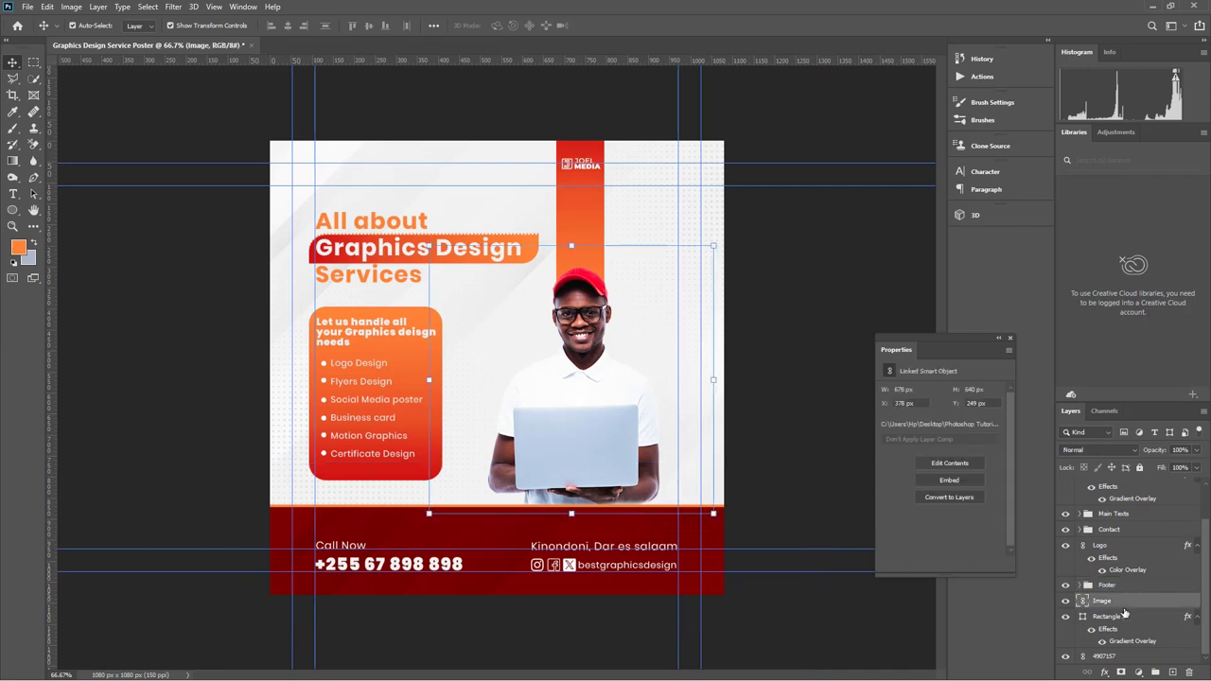
{"action": "left_click", "coordinate": [1065, 600]}
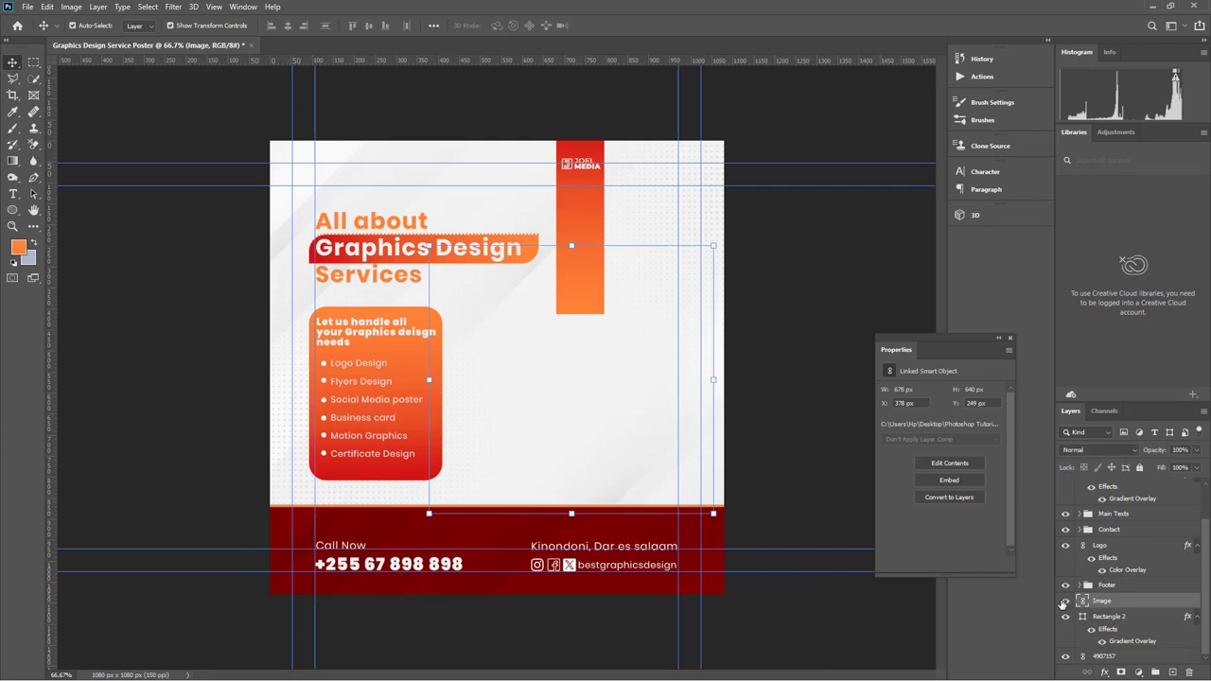
{"action": "left_click", "coordinate": [1065, 601]}
{"action": "left_click", "coordinate": [1110, 617]}
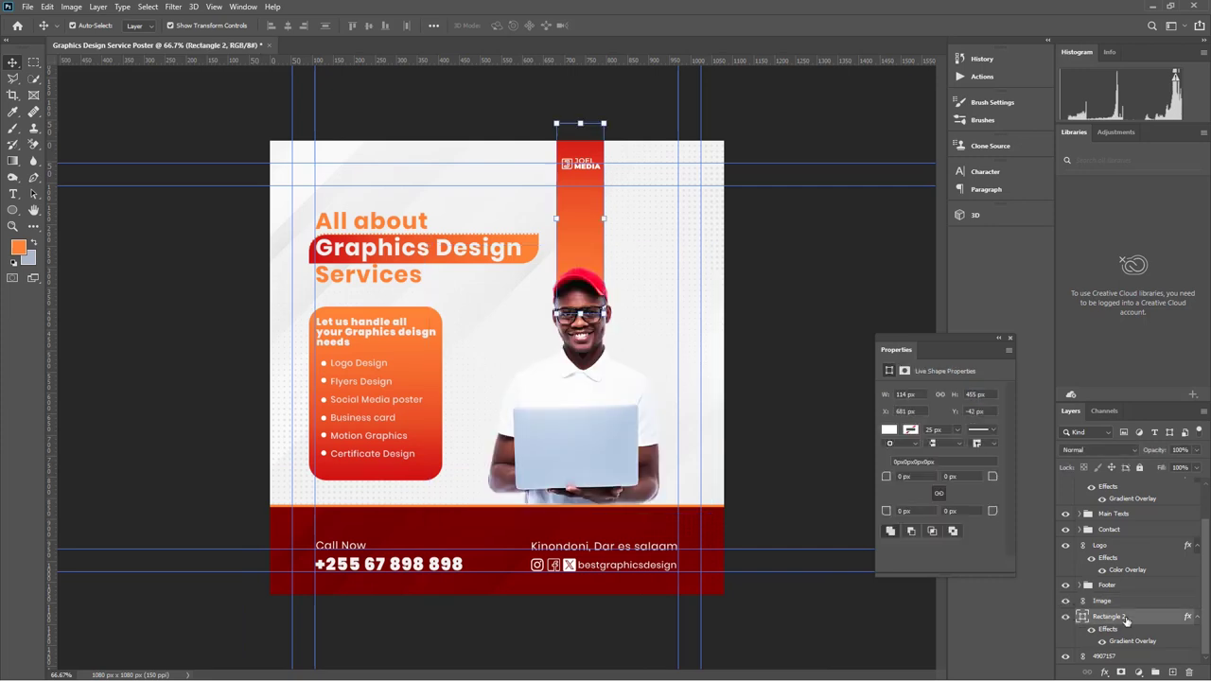
{"action": "left_click", "coordinate": [1118, 605], "text": "shift"}
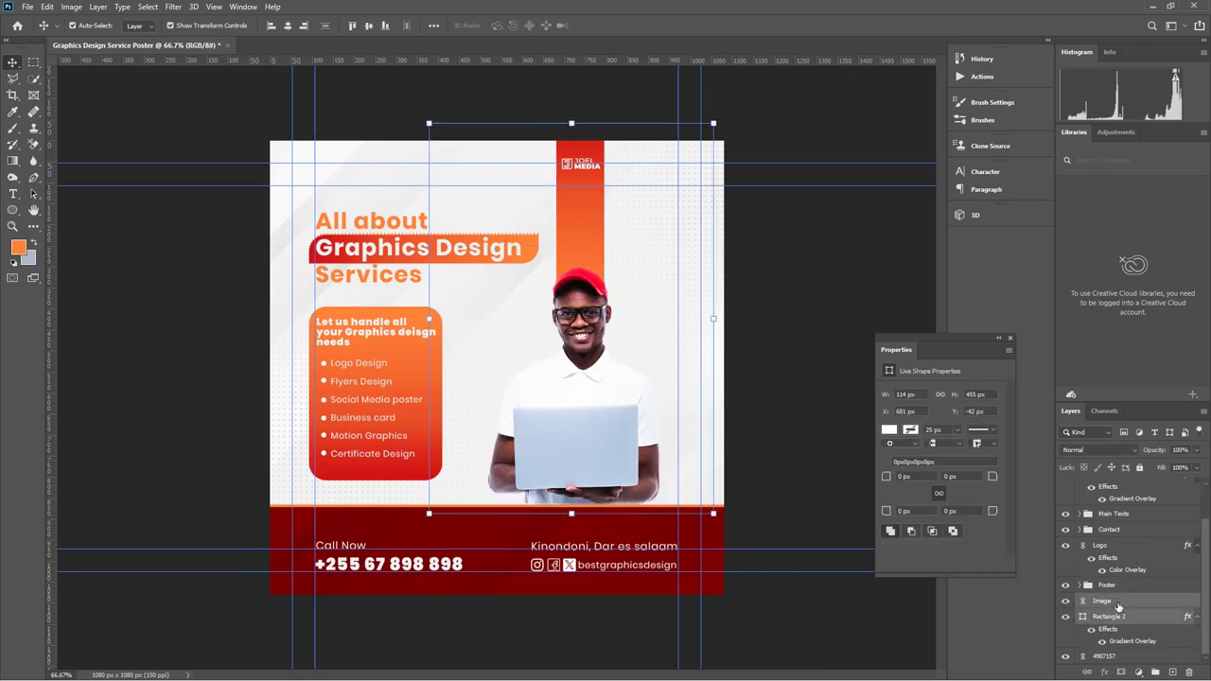
{"action": "key", "text": "ctrl+g"}
{"action": "double_click", "coordinate": [1112, 642]}
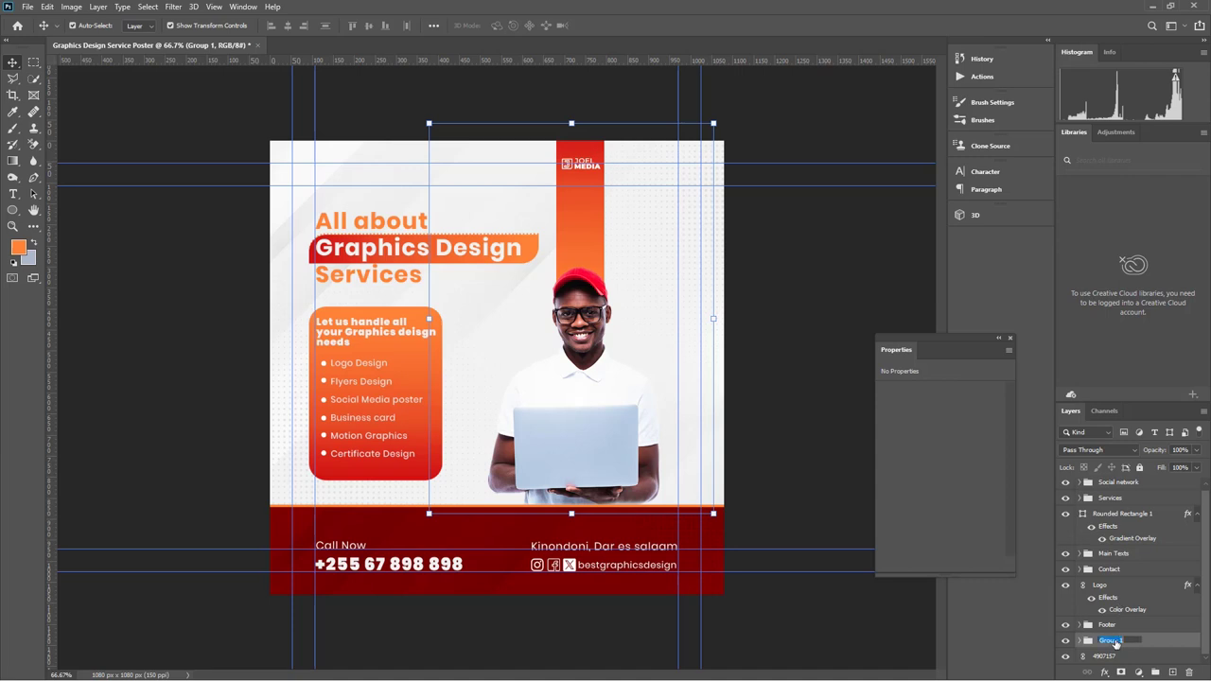
{"action": "type", "text": "E"}
{"action": "left_click", "coordinate": [1162, 625]}
Rename the 4907157 background photo layer to bg.
{"action": "left_click", "coordinate": [1122, 656]}
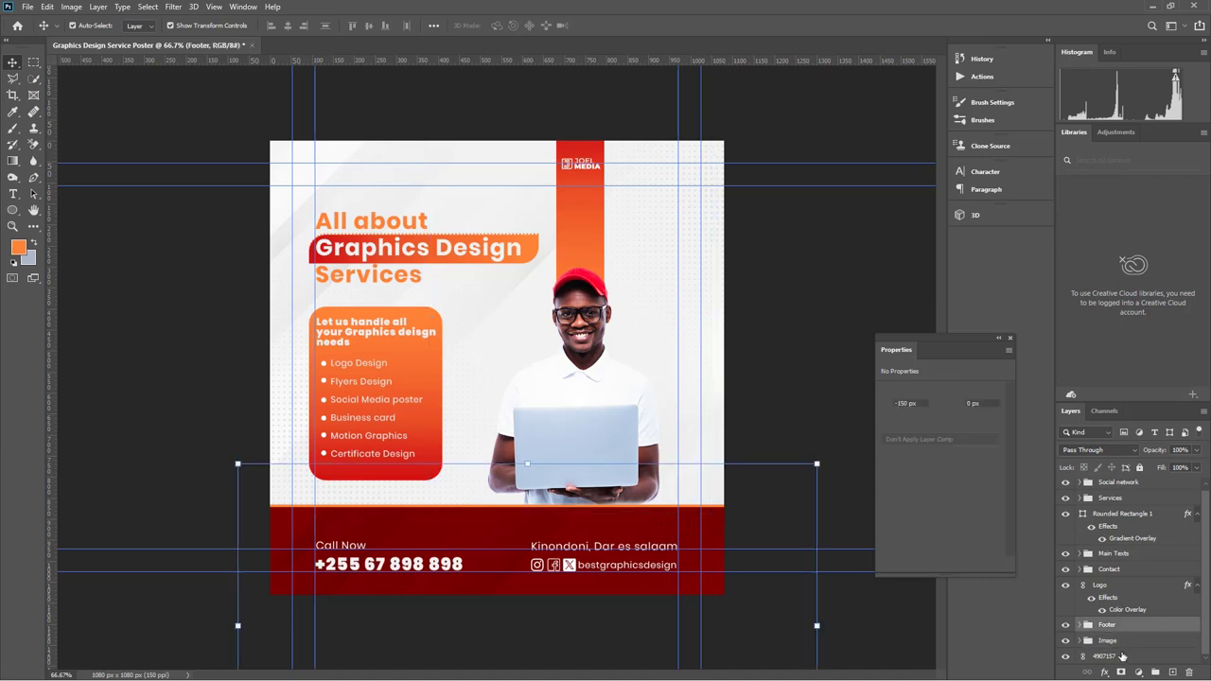
{"action": "left_click", "coordinate": [1066, 657]}
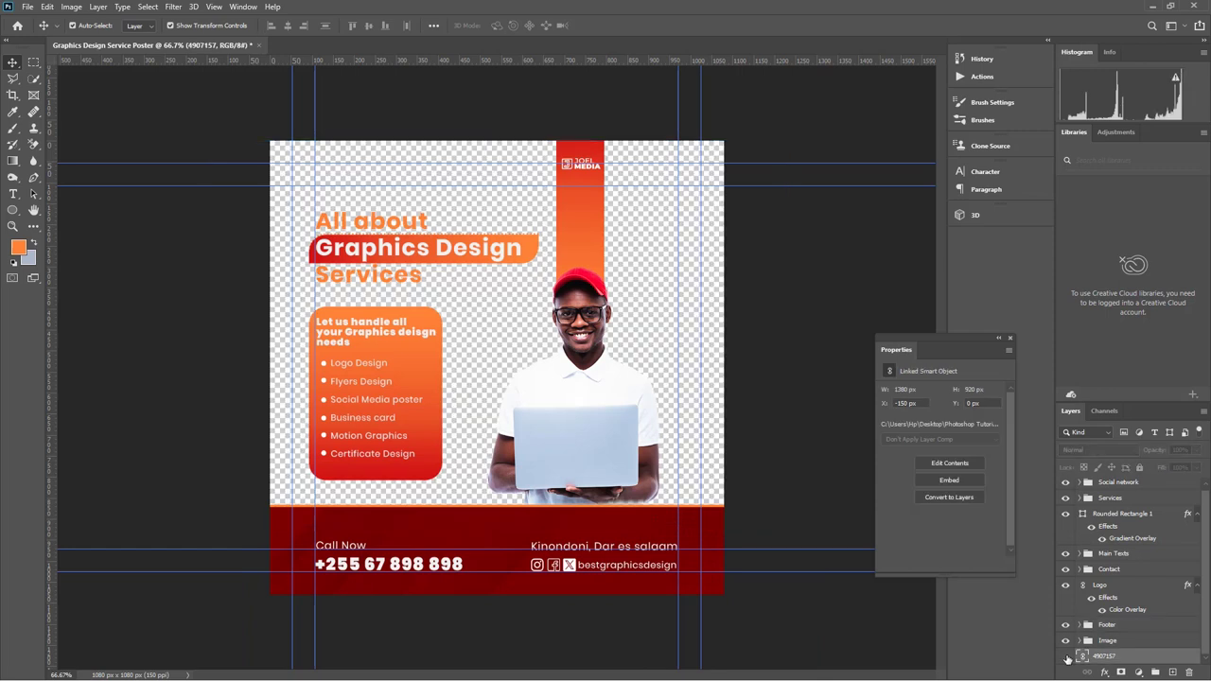
{"action": "left_click", "coordinate": [1066, 657]}
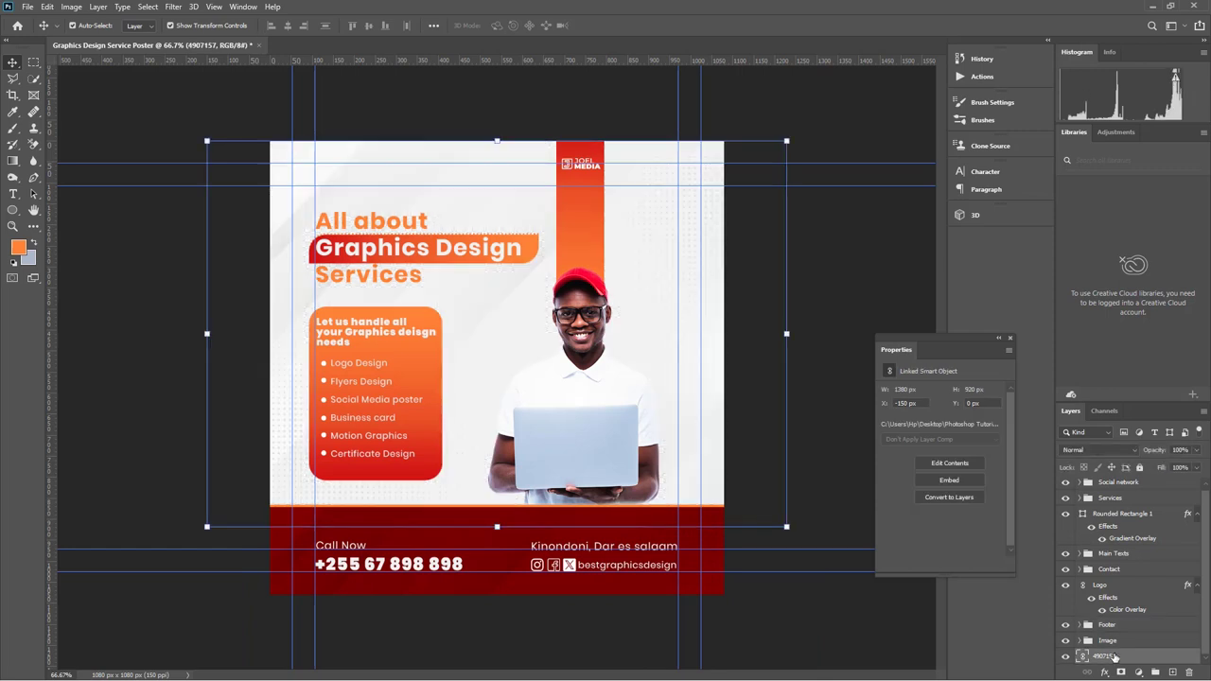
{"action": "double_click", "coordinate": [1105, 655]}
{"action": "type", "text": "bg"}
{"action": "left_click", "coordinate": [1152, 642]}
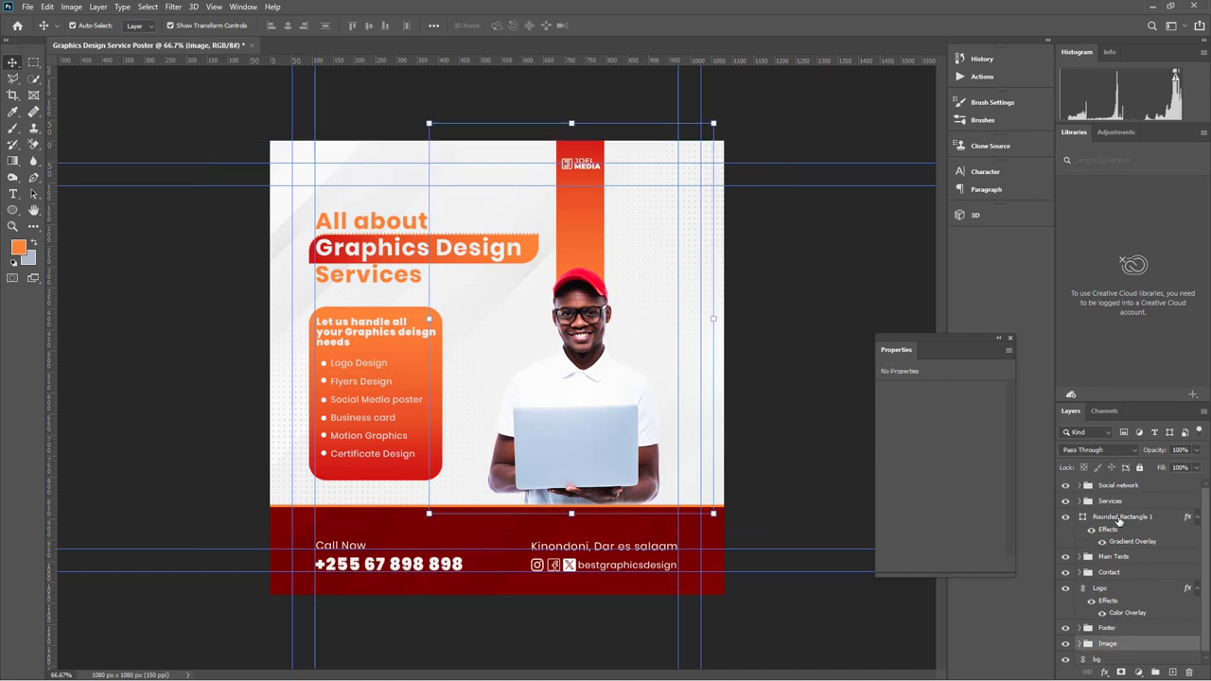
Group Rounded Rectangle 1 and name the group Services texts.
{"action": "left_click", "coordinate": [1117, 518]}
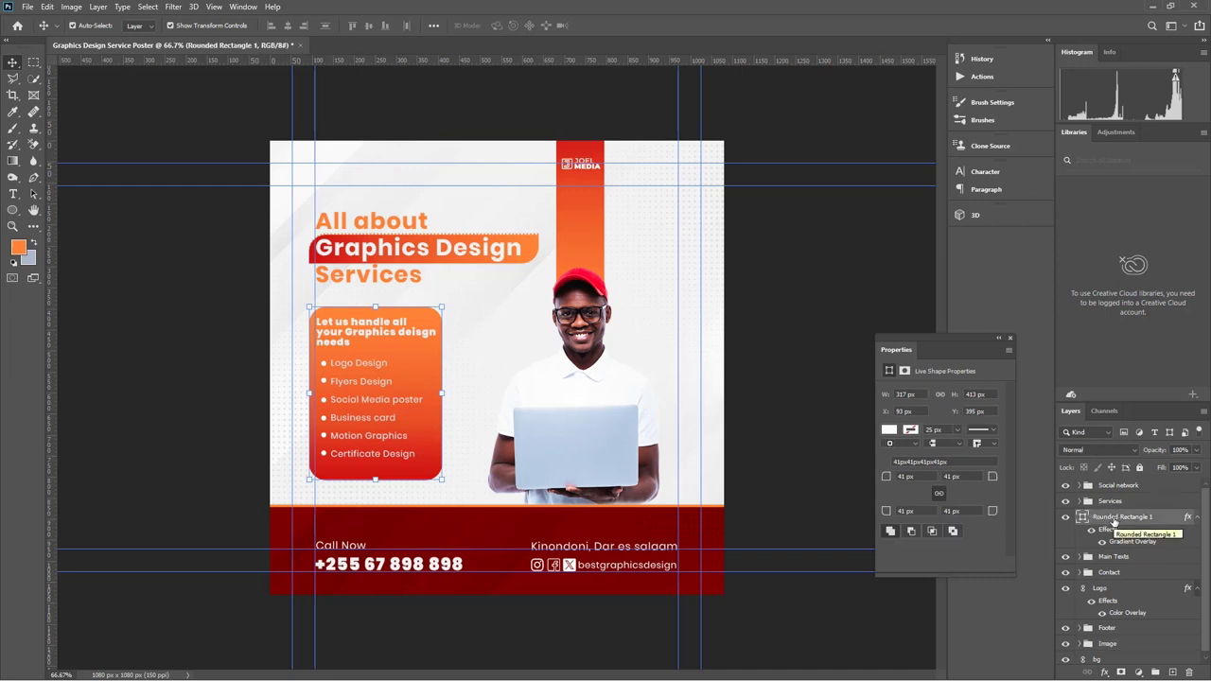
{"action": "key", "text": "ctrl+g"}
{"action": "double_click", "coordinate": [1108, 516]}
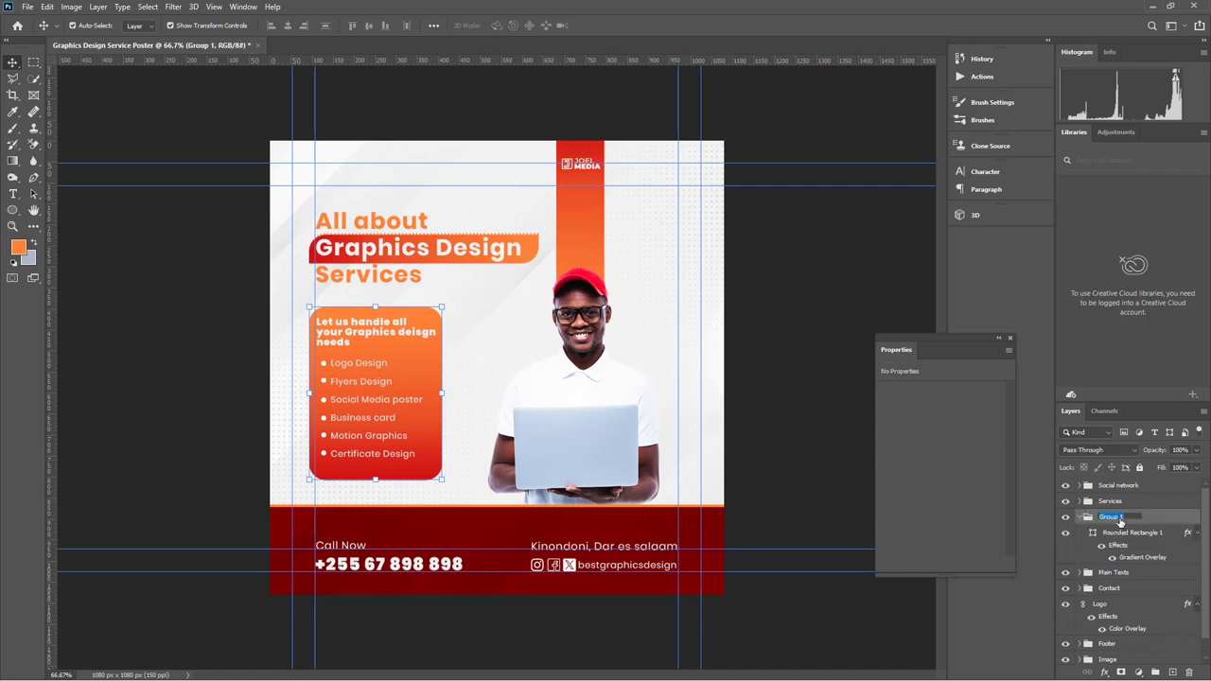
{"action": "type", "text": "Services texts"}
{"action": "left_click", "coordinate": [1097, 532]}
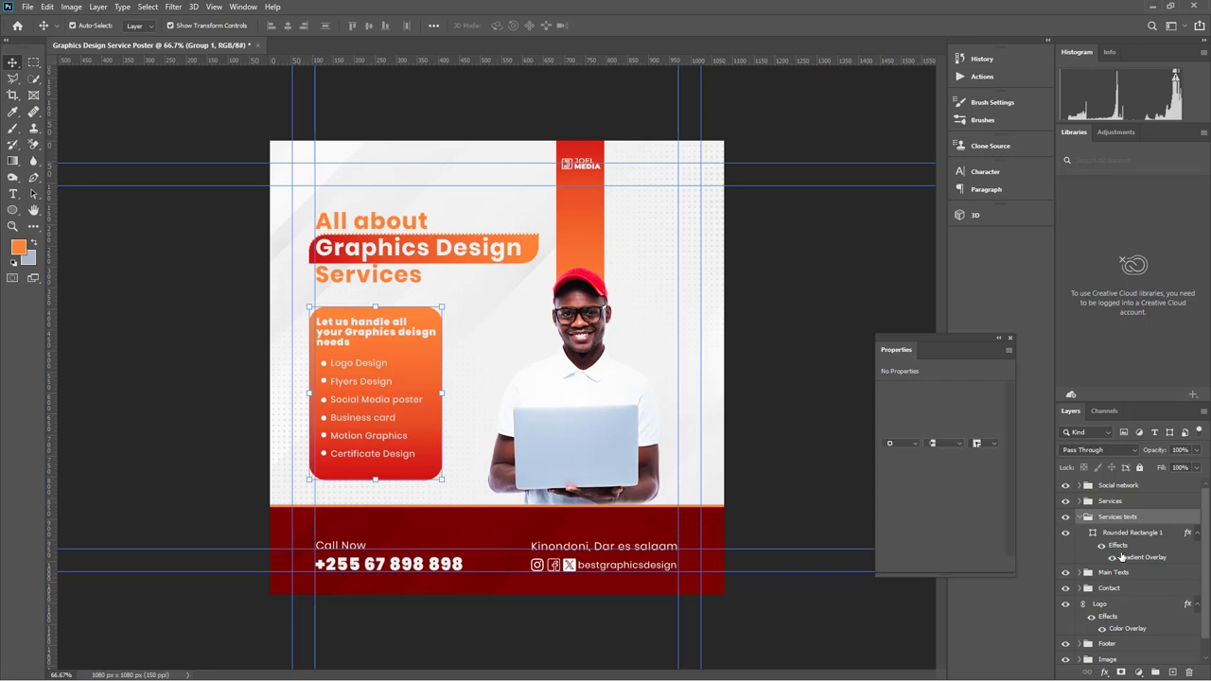
Collapse the Services texts and Contact groups and review the Logo, bg and Image layers.
{"action": "left_click", "coordinate": [1081, 519]}
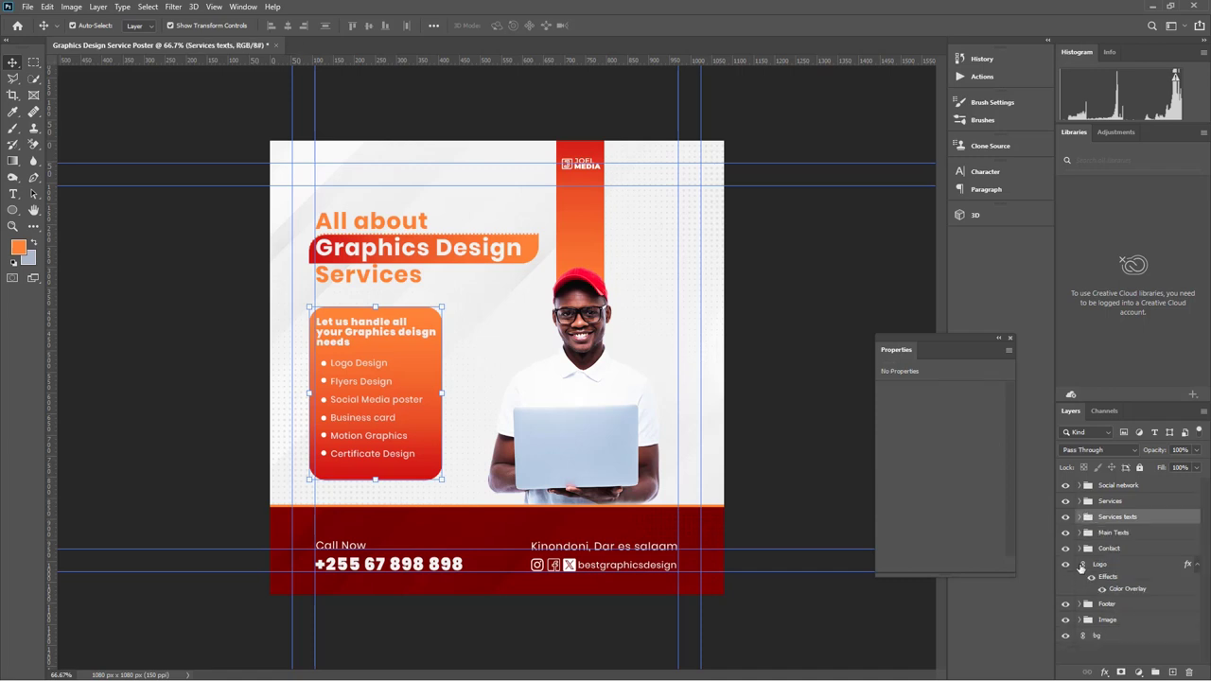
{"action": "left_click", "coordinate": [1080, 549]}
{"action": "left_click", "coordinate": [1080, 550]}
{"action": "left_click", "coordinate": [1116, 566]}
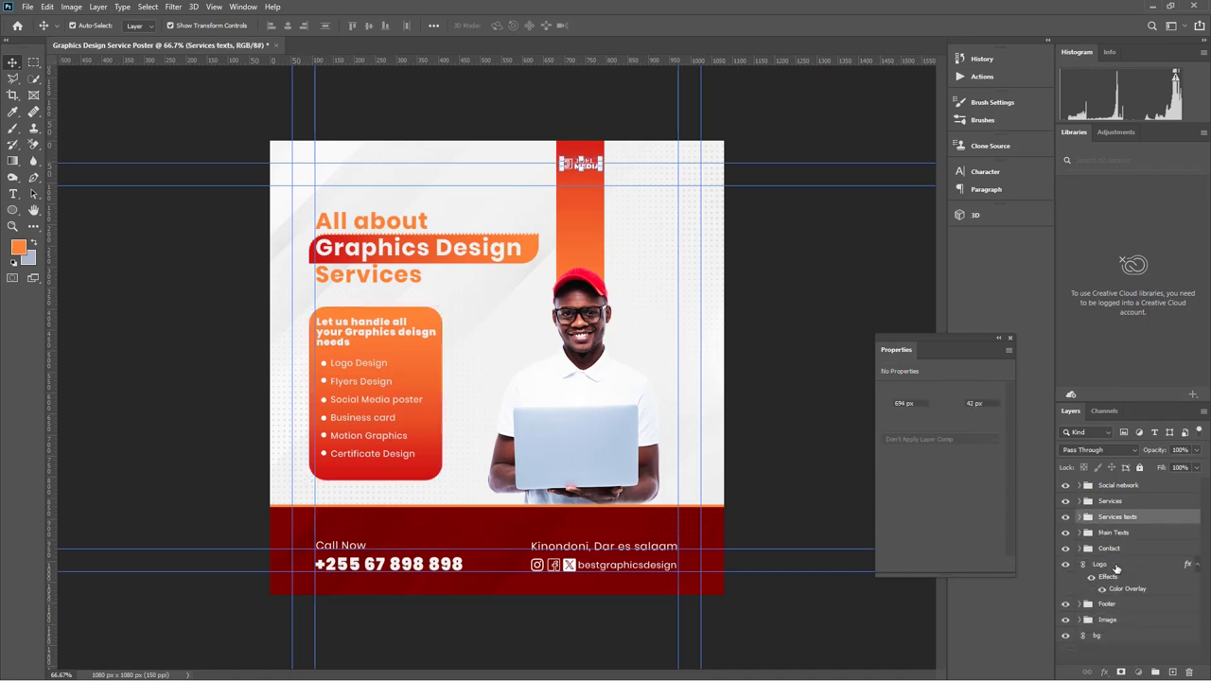
{"action": "left_click", "coordinate": [616, 264]}
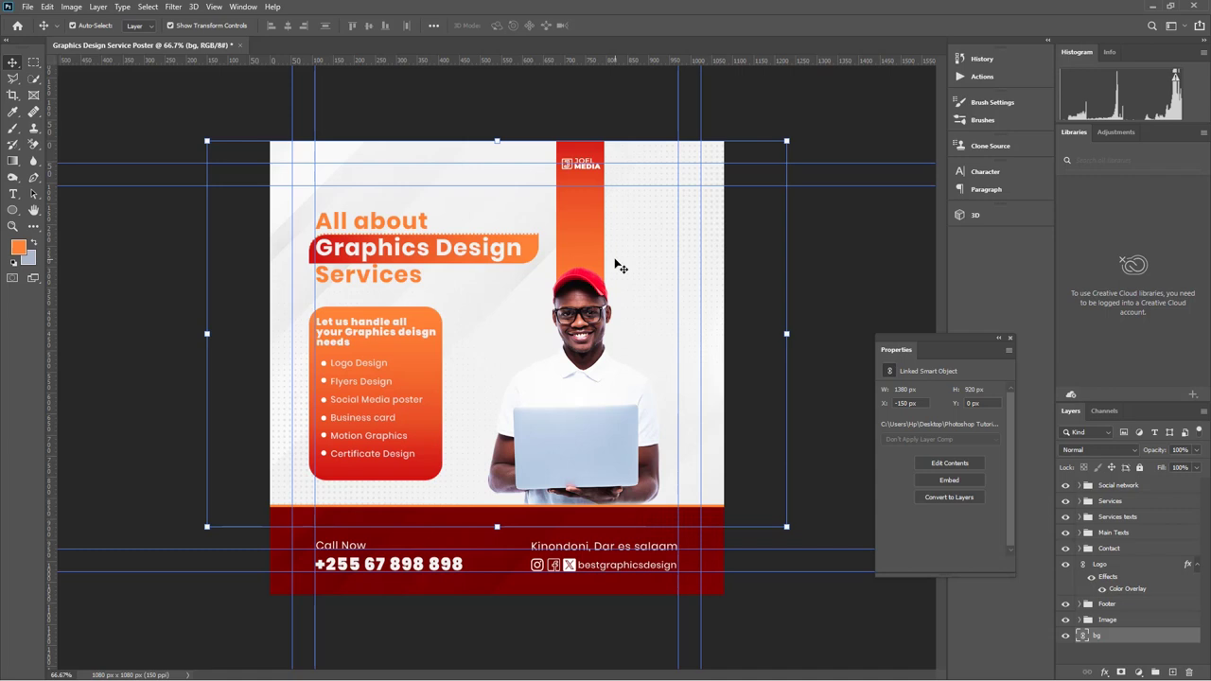
{"action": "left_click", "coordinate": [582, 387]}
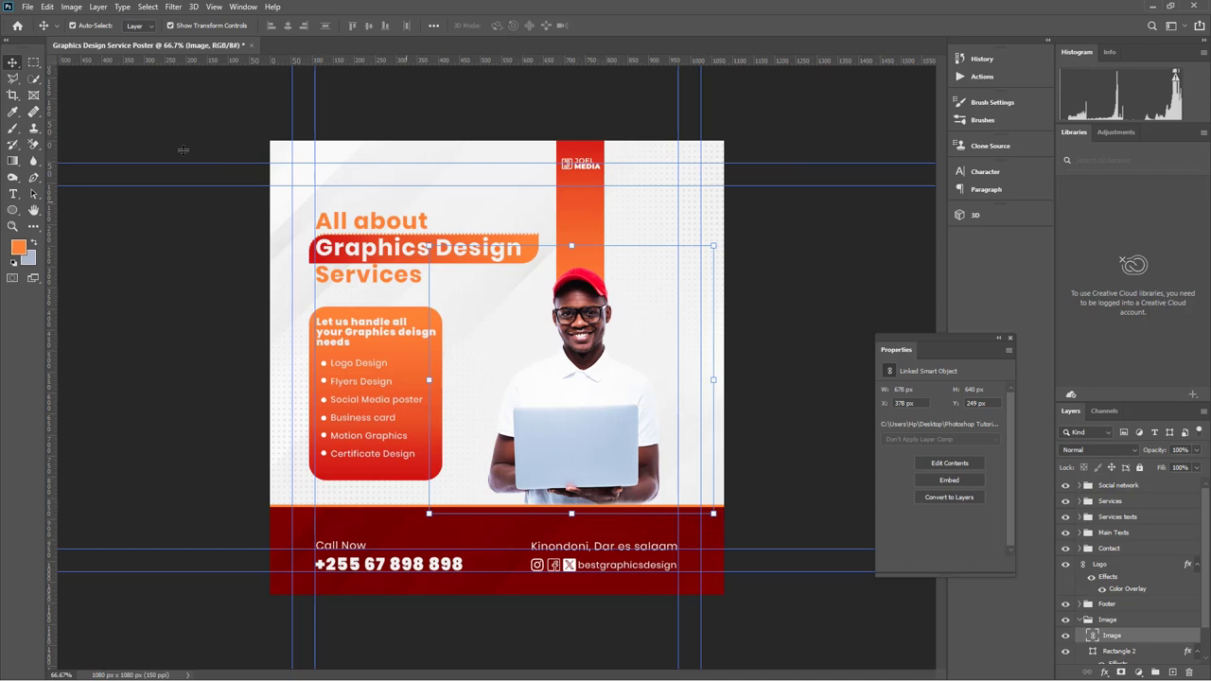
Export the poster as a 1080 × 1080 JPG at 100% quality via Export As.
{"action": "left_click", "coordinate": [28, 7]}
{"action": "mouse_move", "coordinate": [42, 190]}
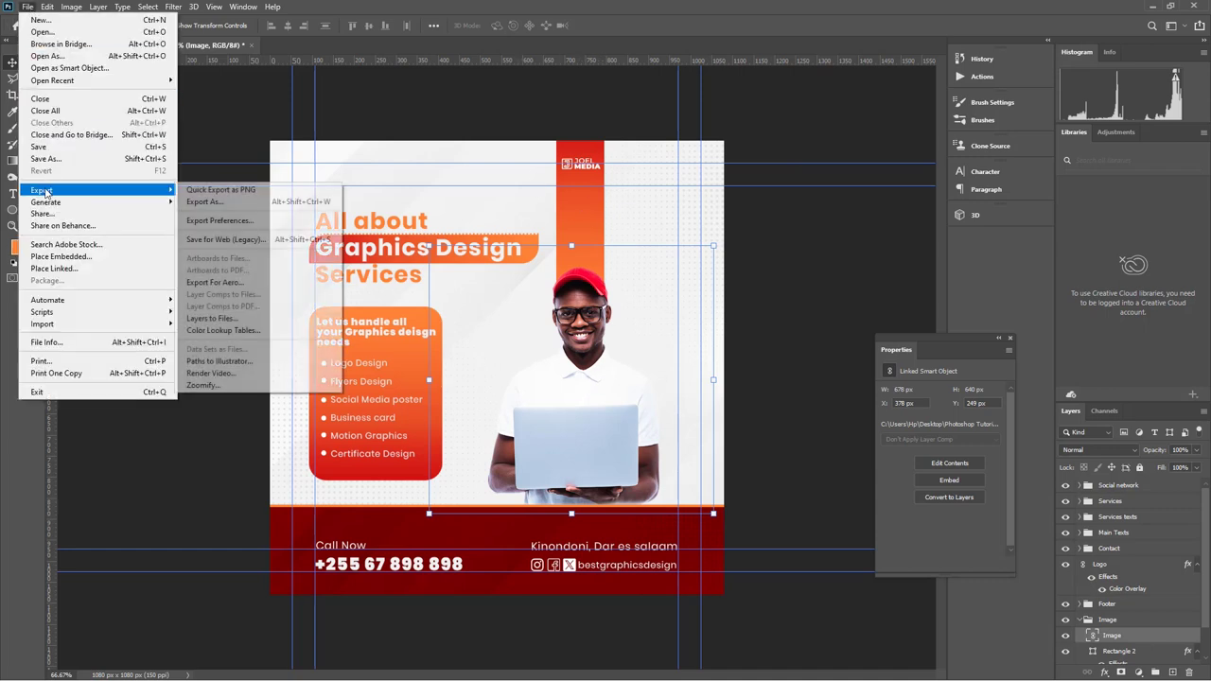
{"action": "left_click", "coordinate": [192, 203]}
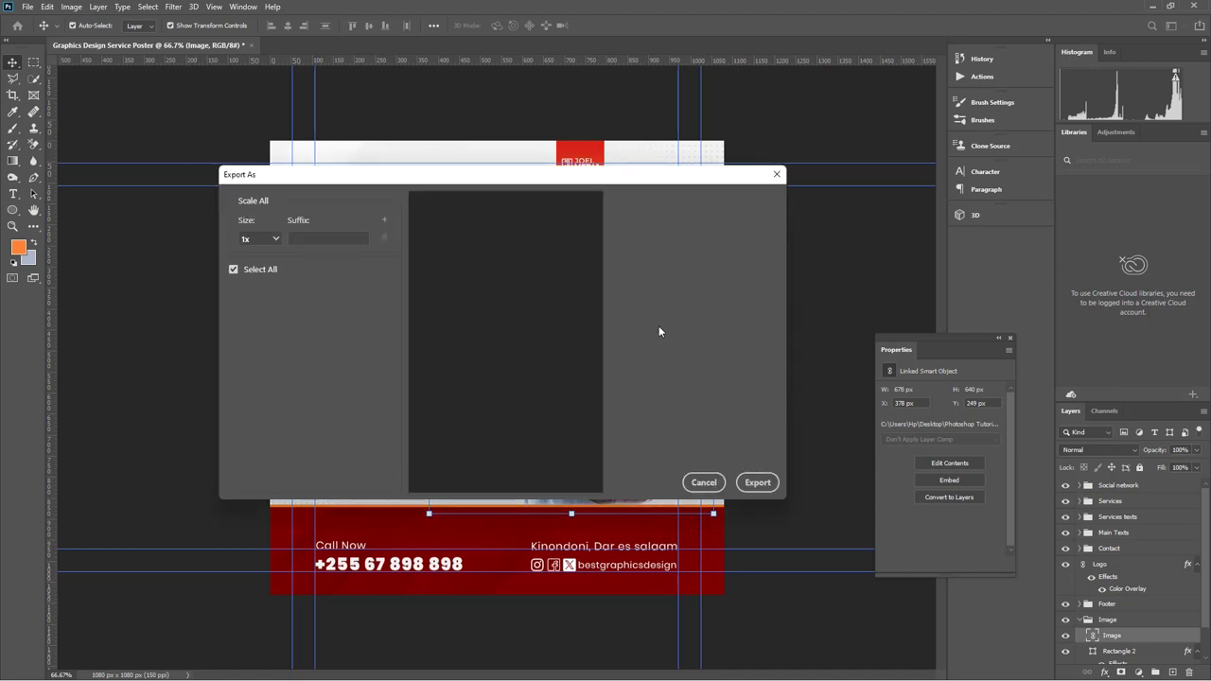
{"action": "left_click", "coordinate": [761, 484]}
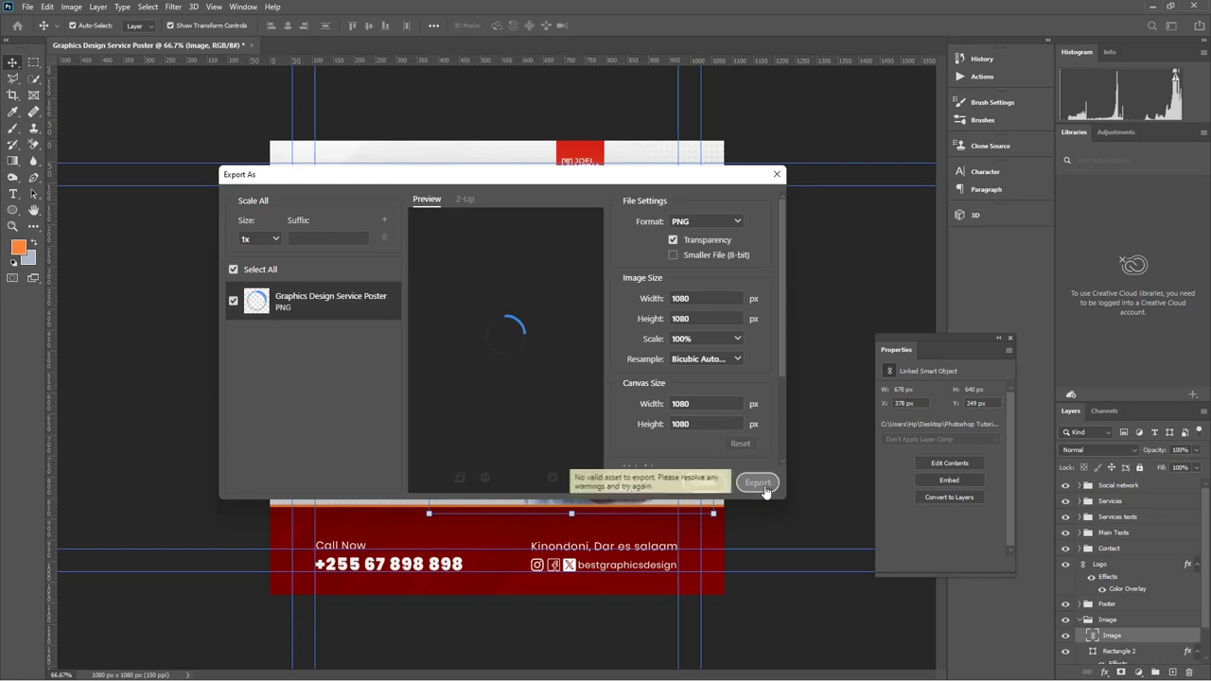
{"action": "left_click", "coordinate": [692, 222]}
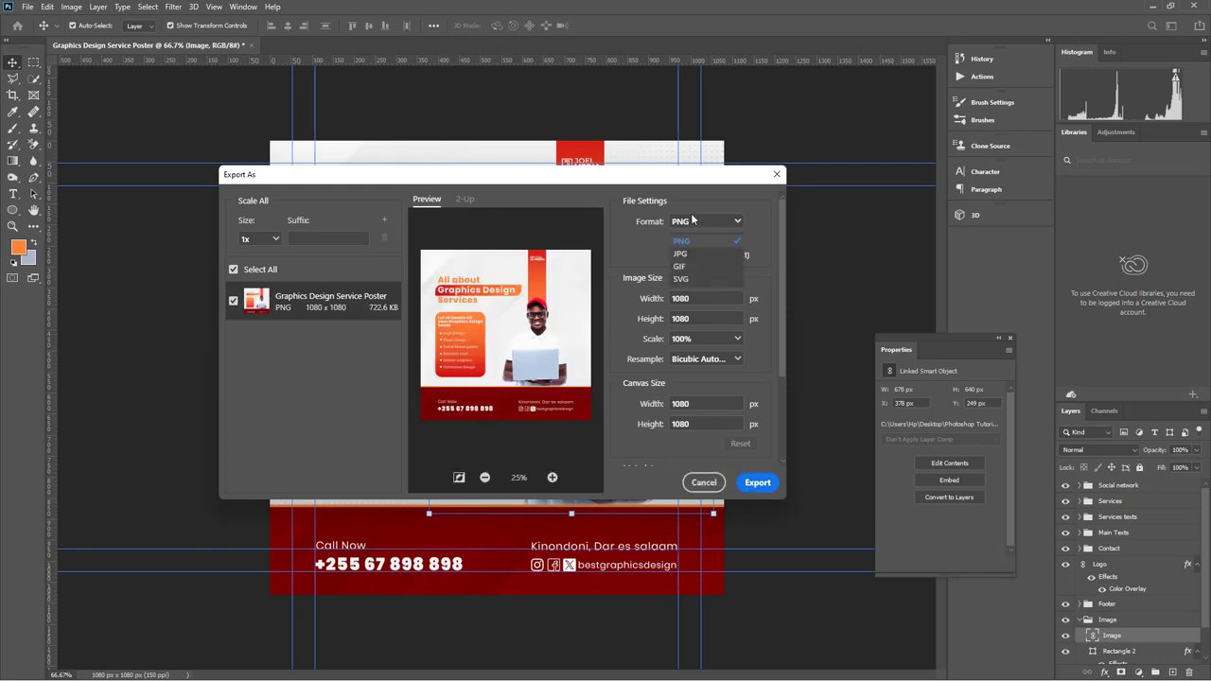
{"action": "left_click", "coordinate": [681, 255]}
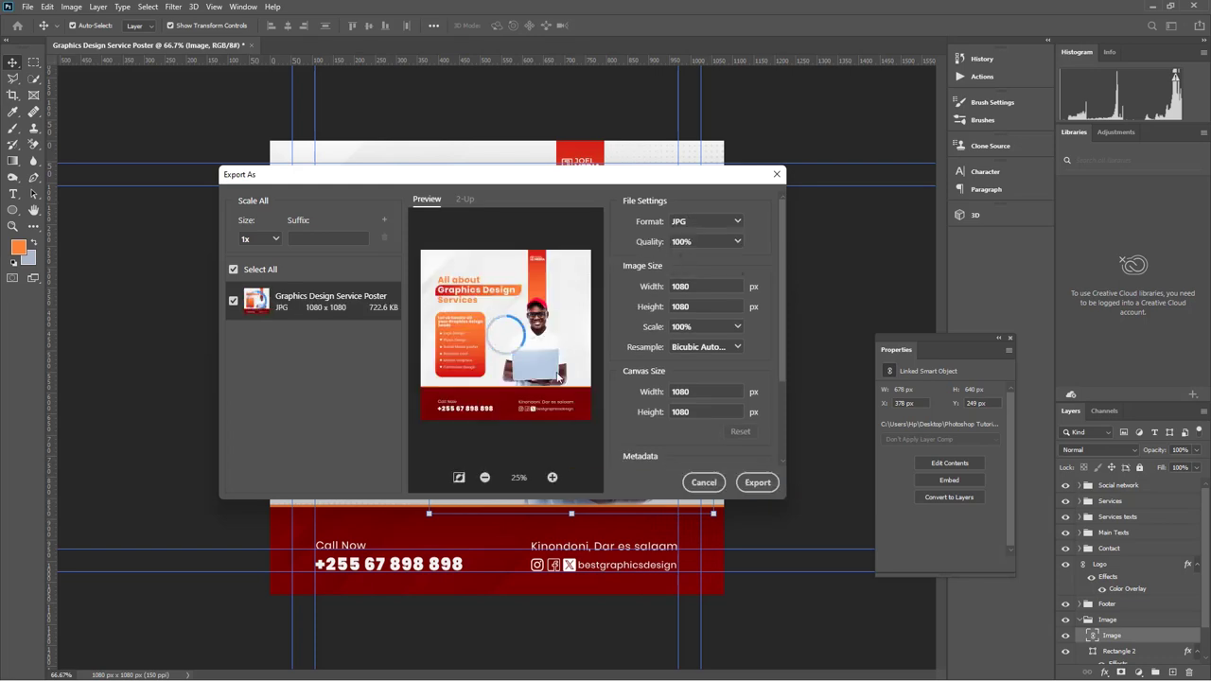
{"action": "left_click", "coordinate": [759, 484]}
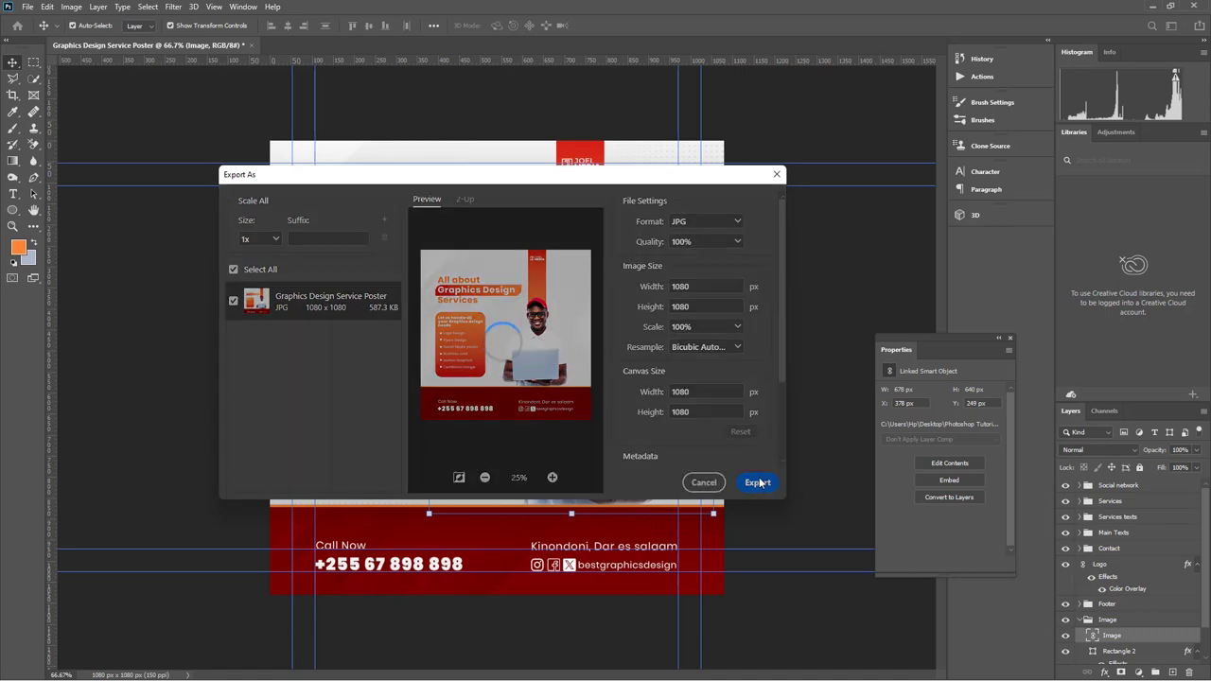
{"action": "left_click", "coordinate": [760, 482]}
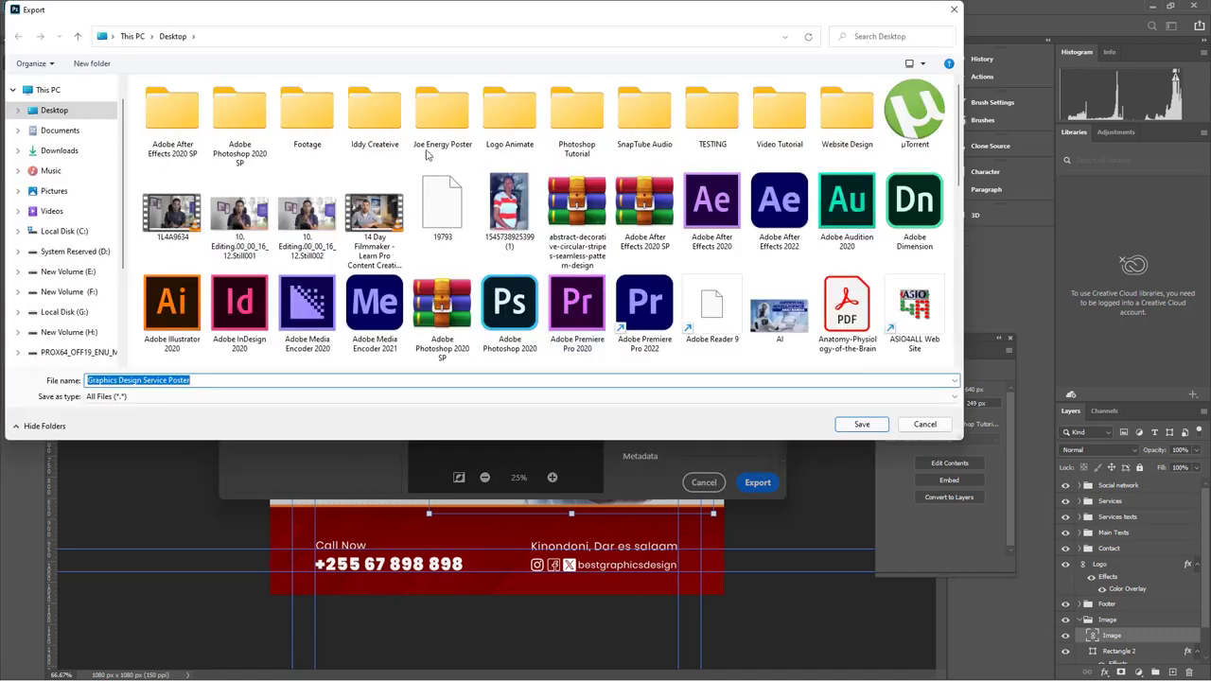
Save the JPG as 'Graphics Design Service Poster Tut' in Photoshop Tutorial > Graphics Design Services.
{"action": "double_click", "coordinate": [576, 118]}
{"action": "double_click", "coordinate": [189, 102]}
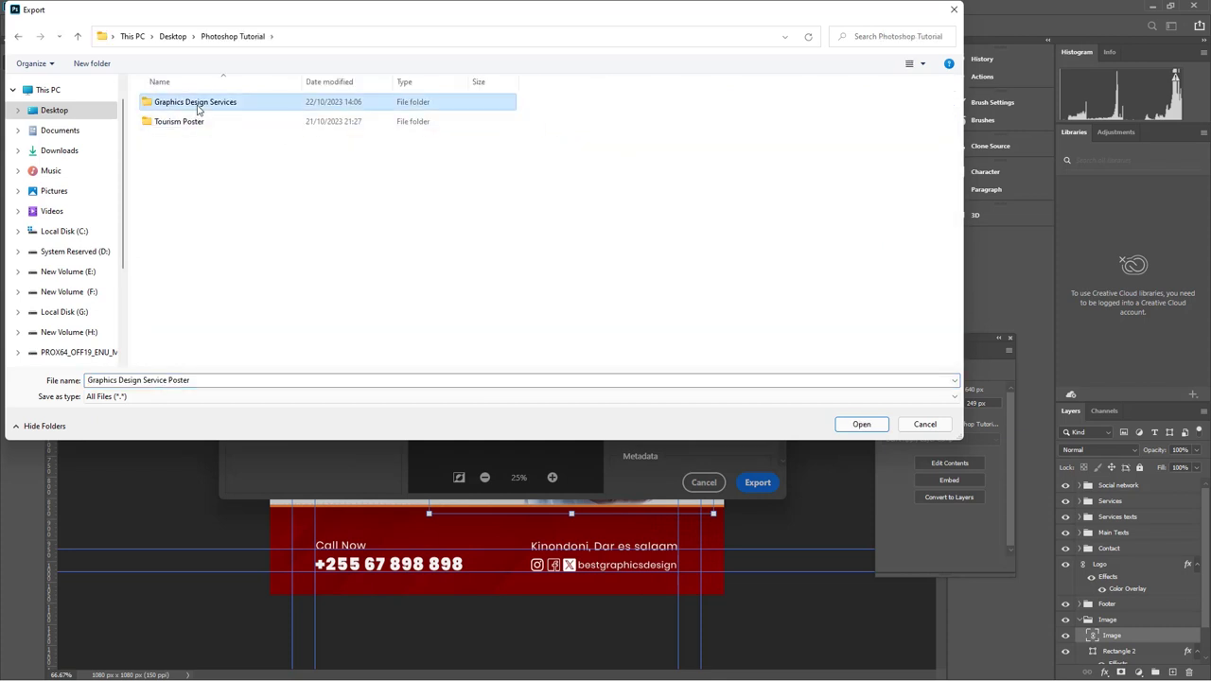
{"action": "left_click", "coordinate": [205, 380]}
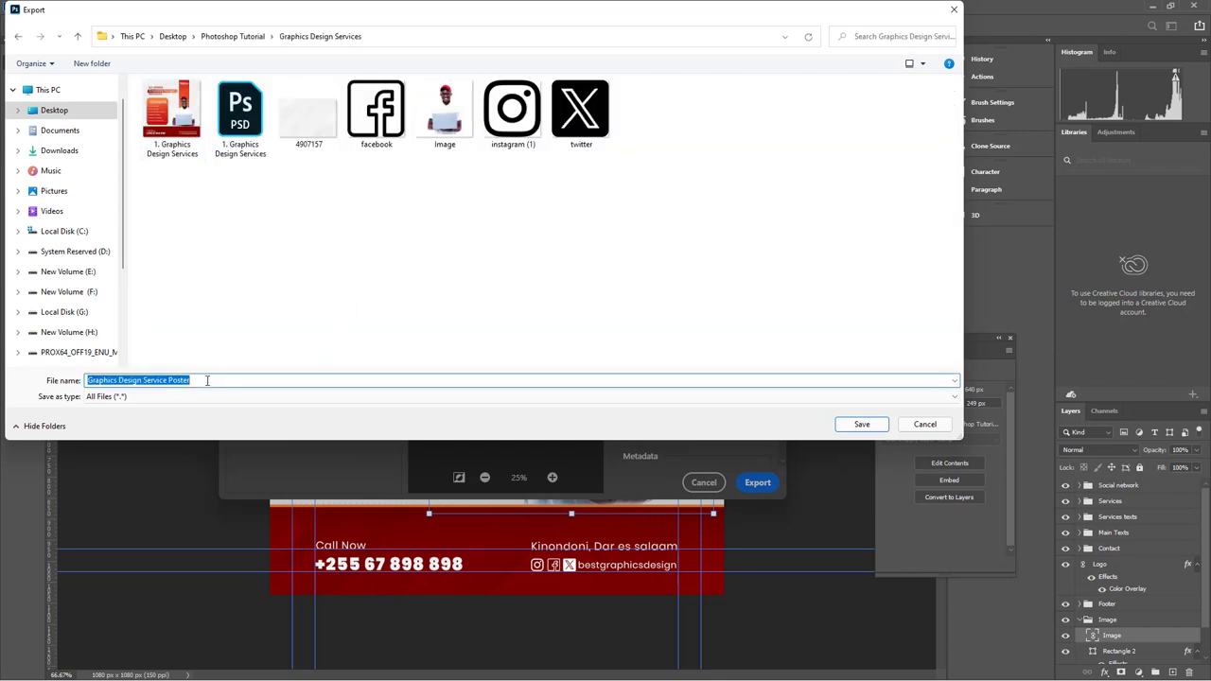
{"action": "type", "text": "Tut"}
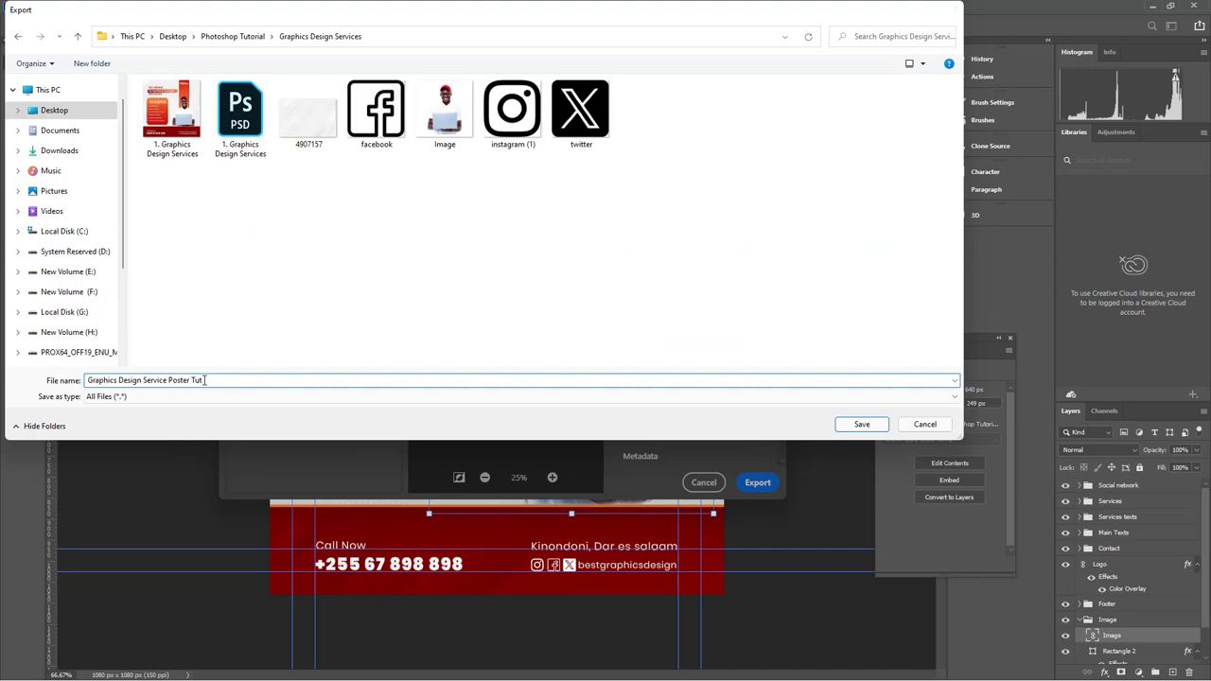
{"action": "key", "text": "Return"}
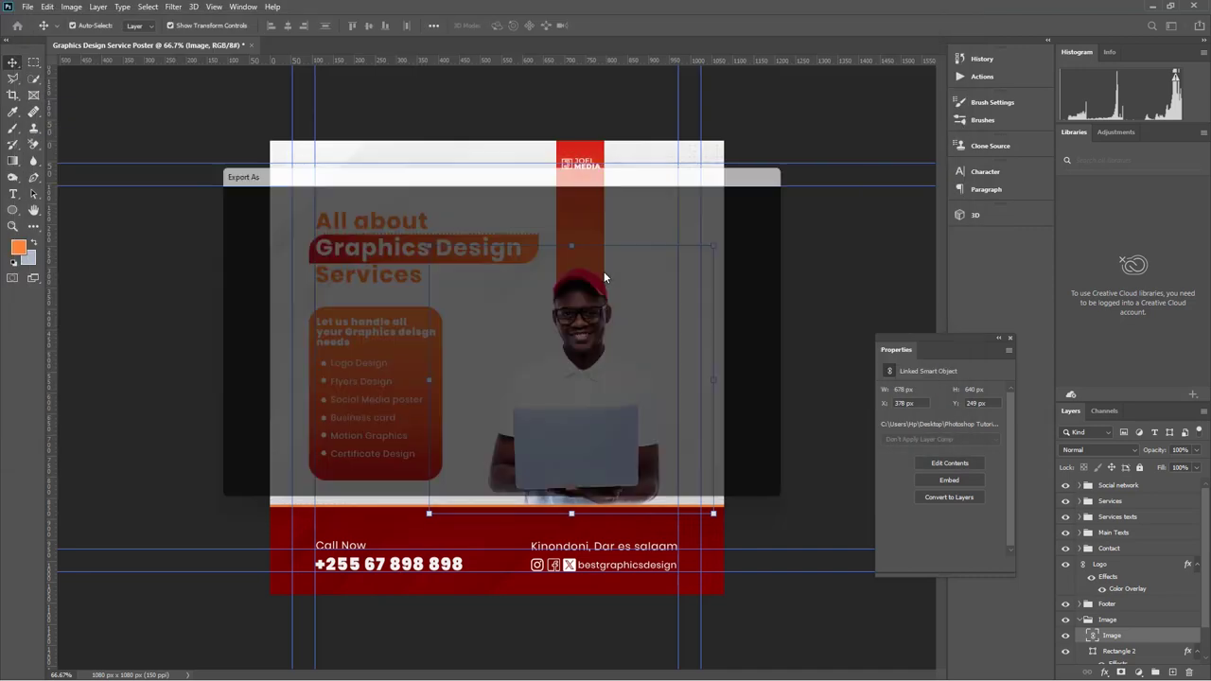